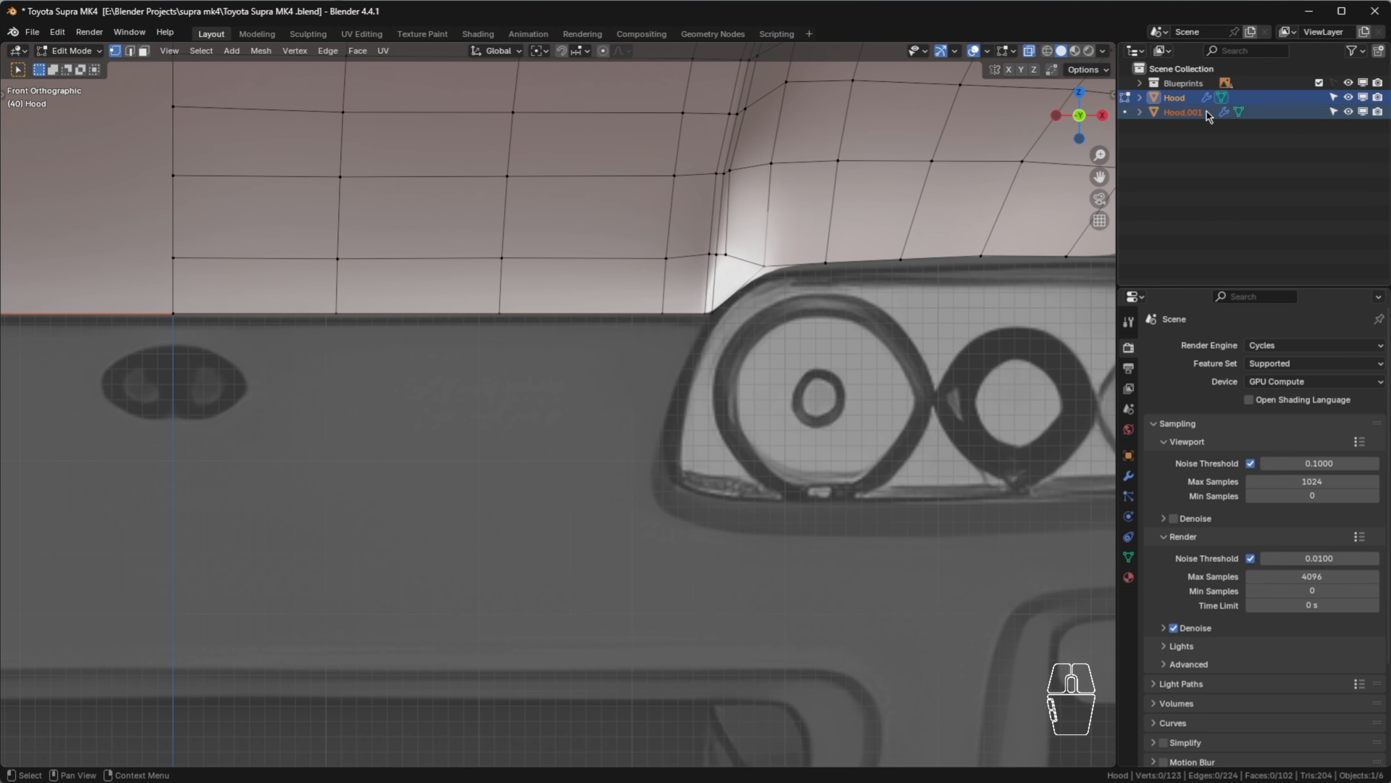
Stop editing the Hood mesh and switch to editing the mesh of Hood.001
key("Tab")
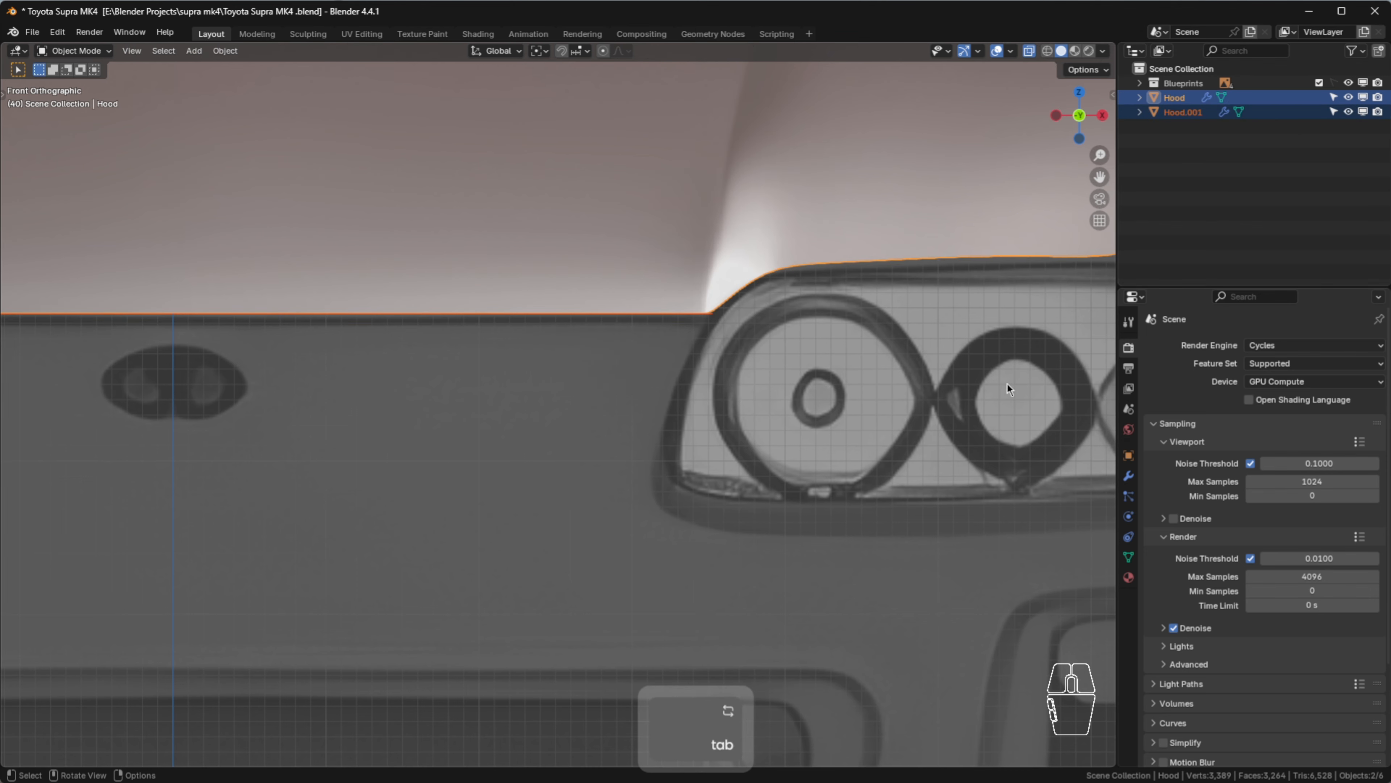
left_click(1183, 112)
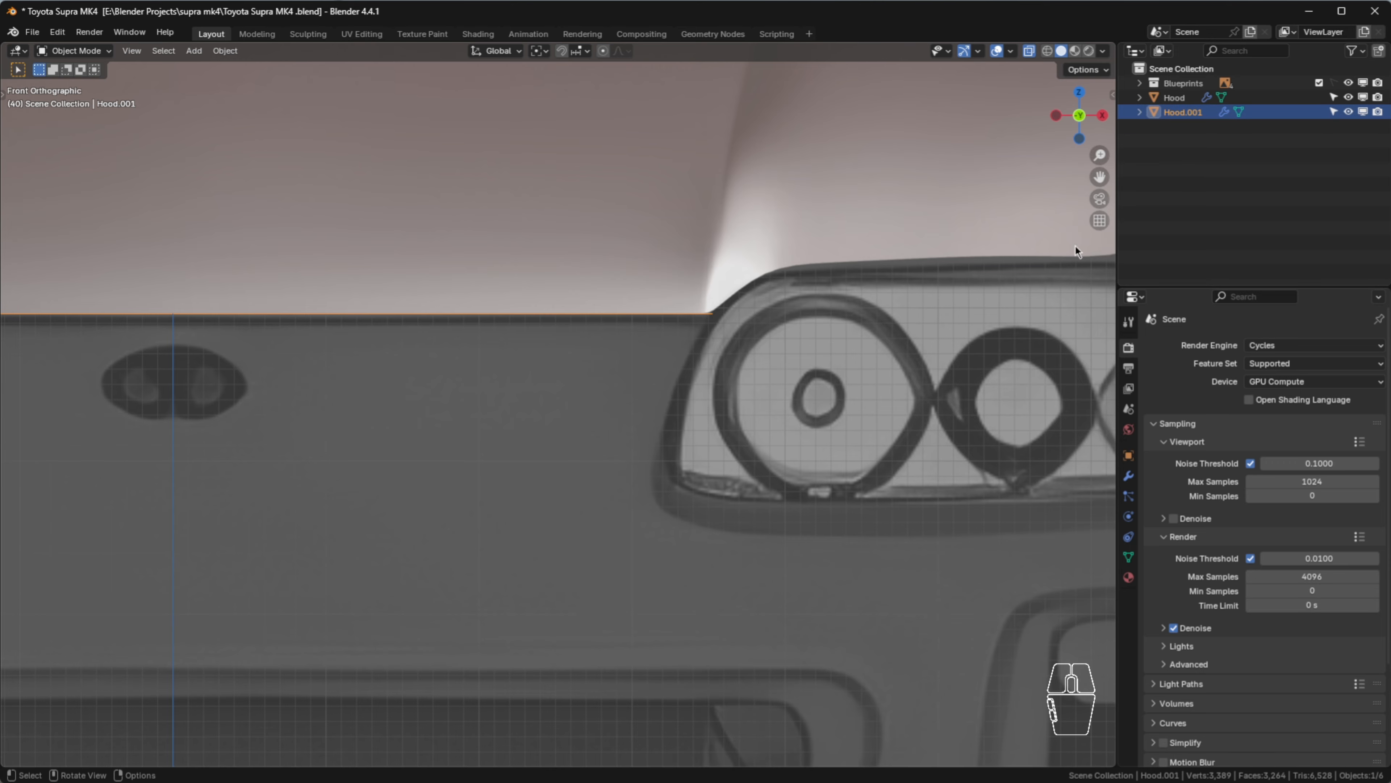
key("Tab")
scroll(553, 332, "down", 2)
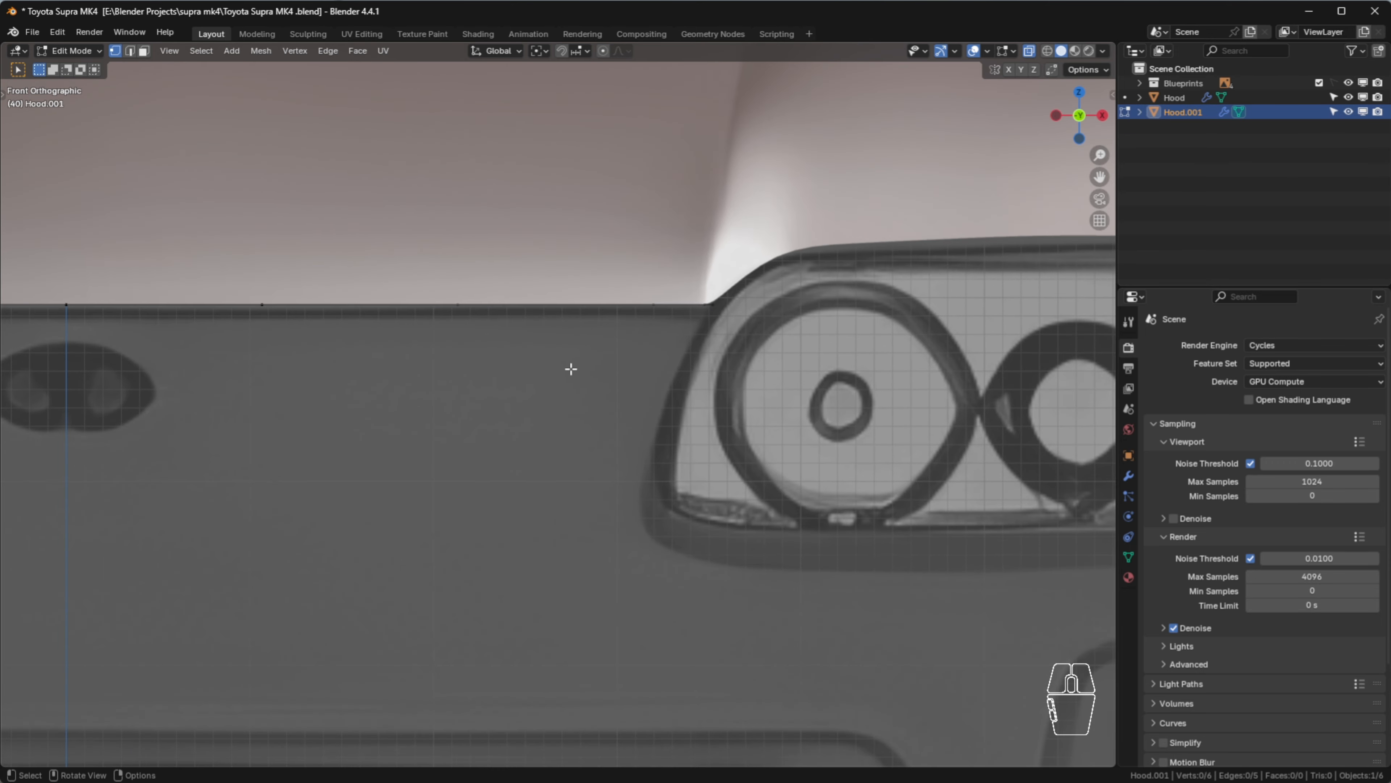
Extrude all of Hood.001's edge straight down along Z by about 0.23 m, to the top of the blueprint's grille opening
key("a")
key("e")
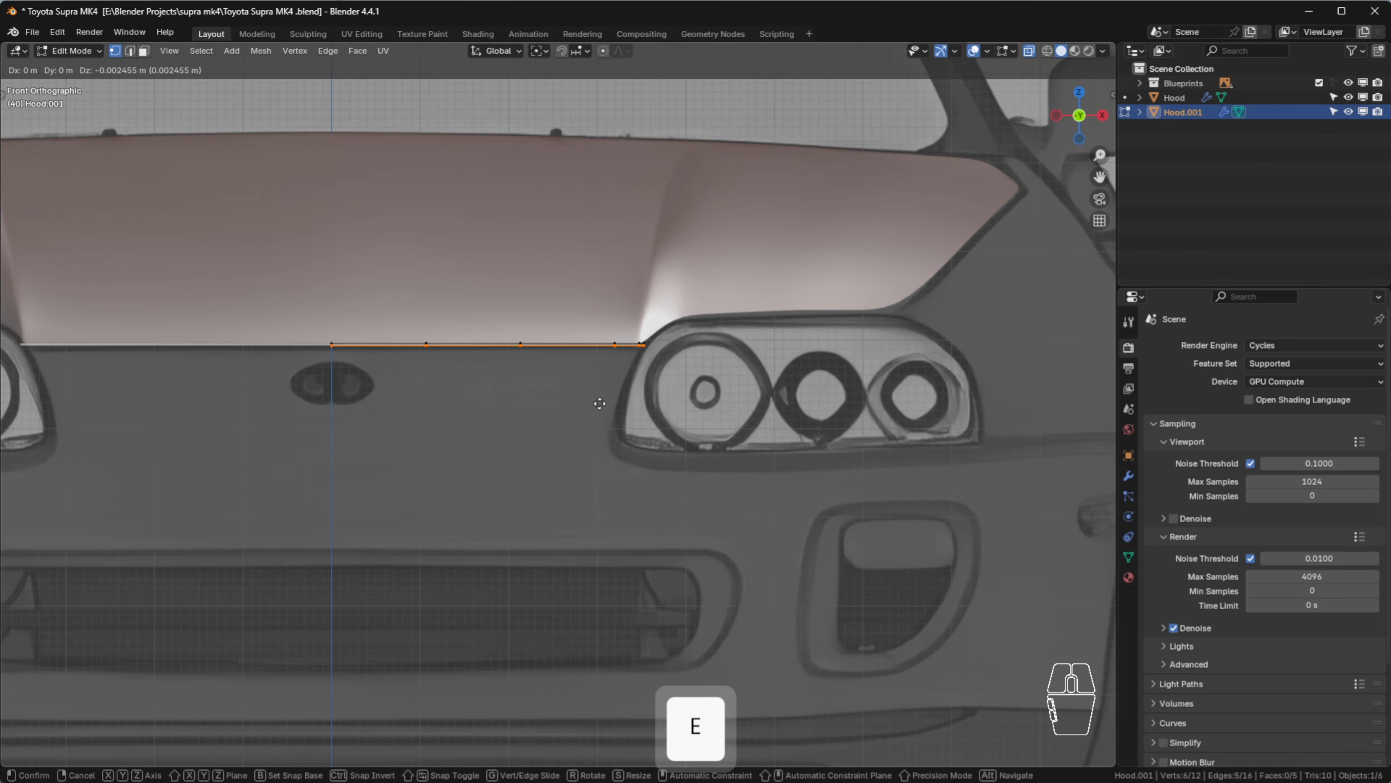
key("z")
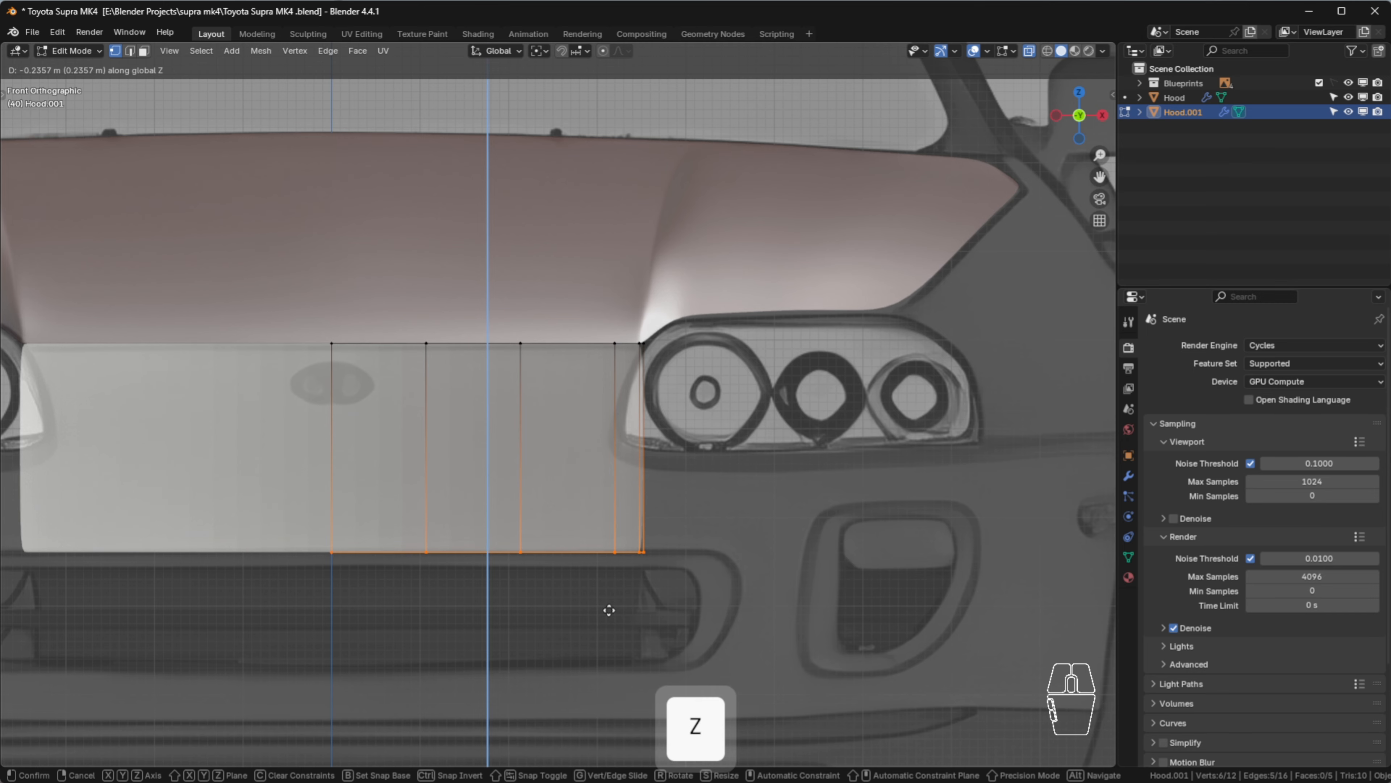
left_click(610, 600)
scroll(673, 539, "up", 4)
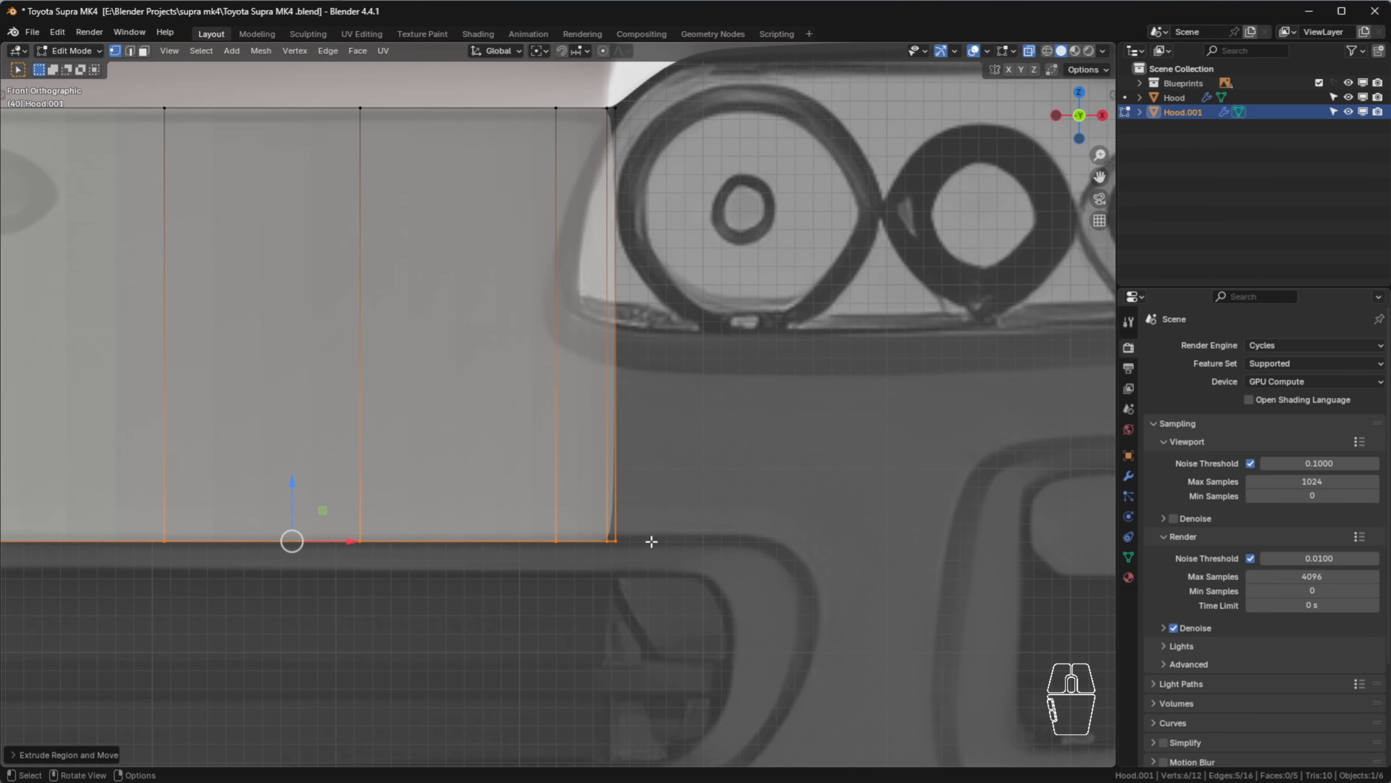
middle_click_drag(627, 363, 538, 518, "shift")
scroll(537, 518, "down", 3)
left_click(581, 551)
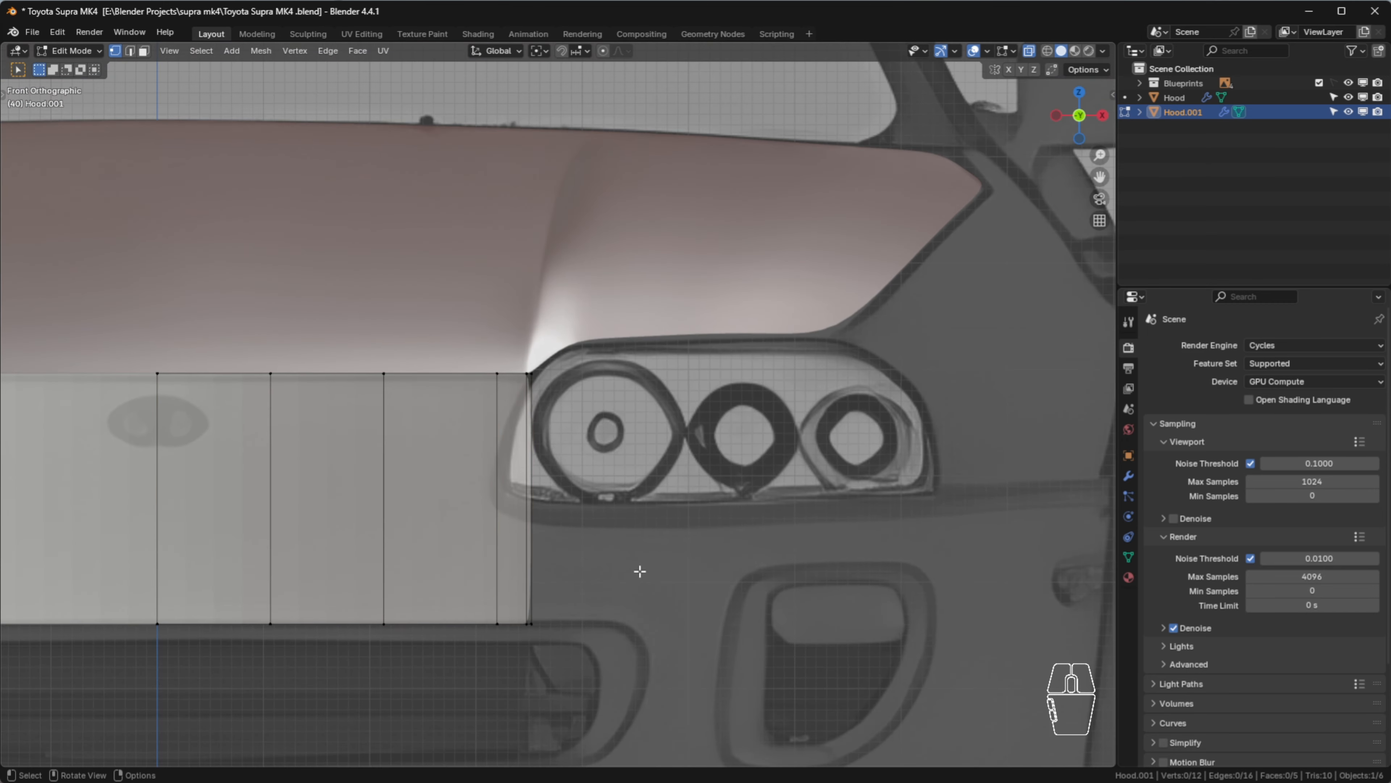
Add five evenly spaced horizontal loop cuts across the extruded front panel
key("ctrl+r")
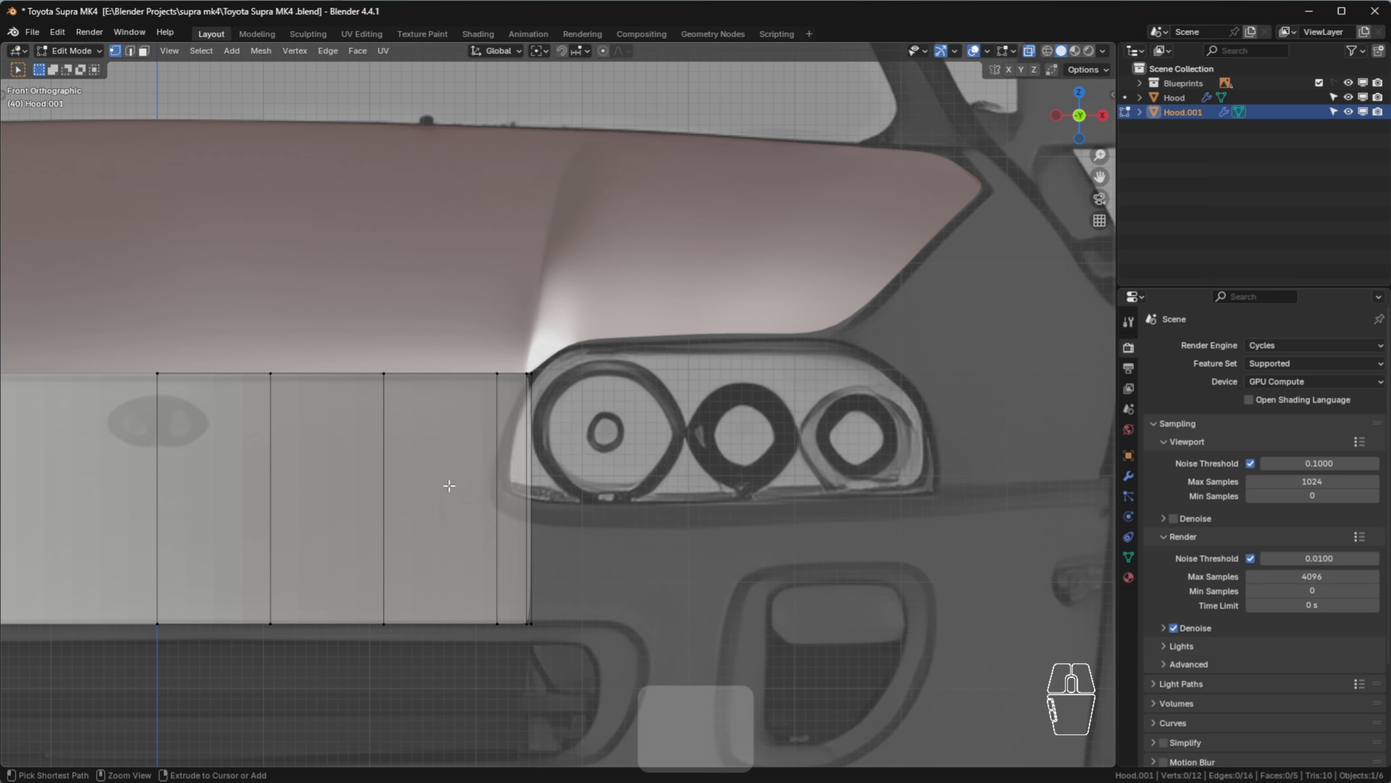
scroll(321, 446, "up", 1)
scroll(321, 447, "up", 3)
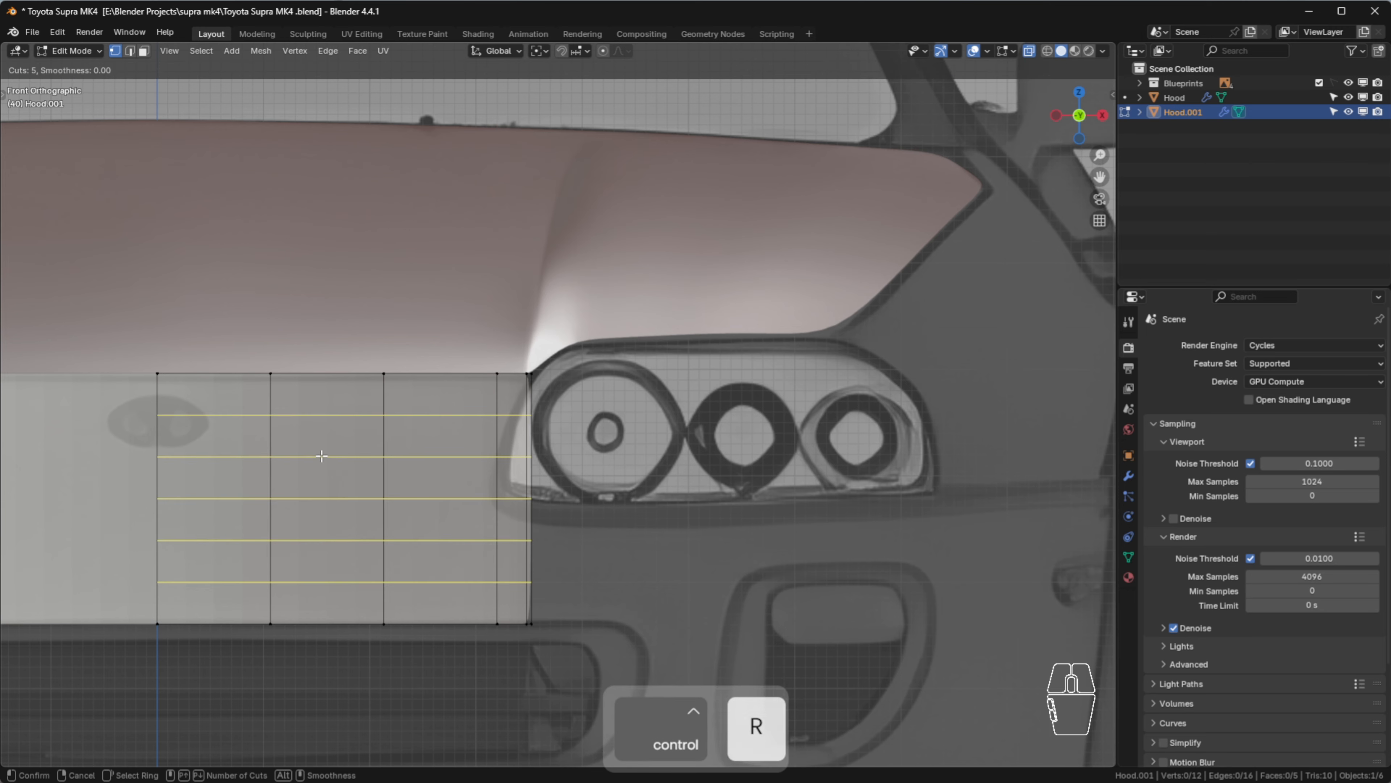
left_click(414, 466)
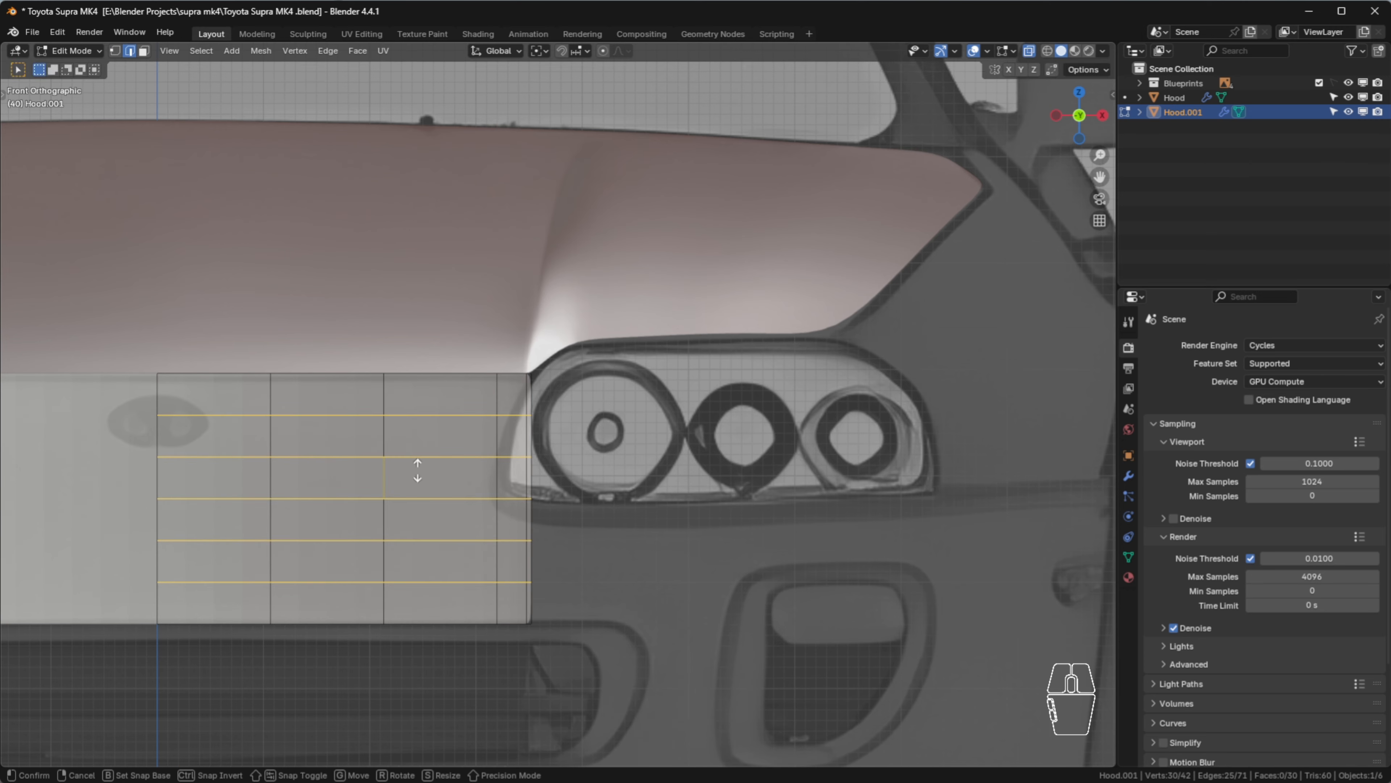
left_click(372, 461)
left_click(617, 555)
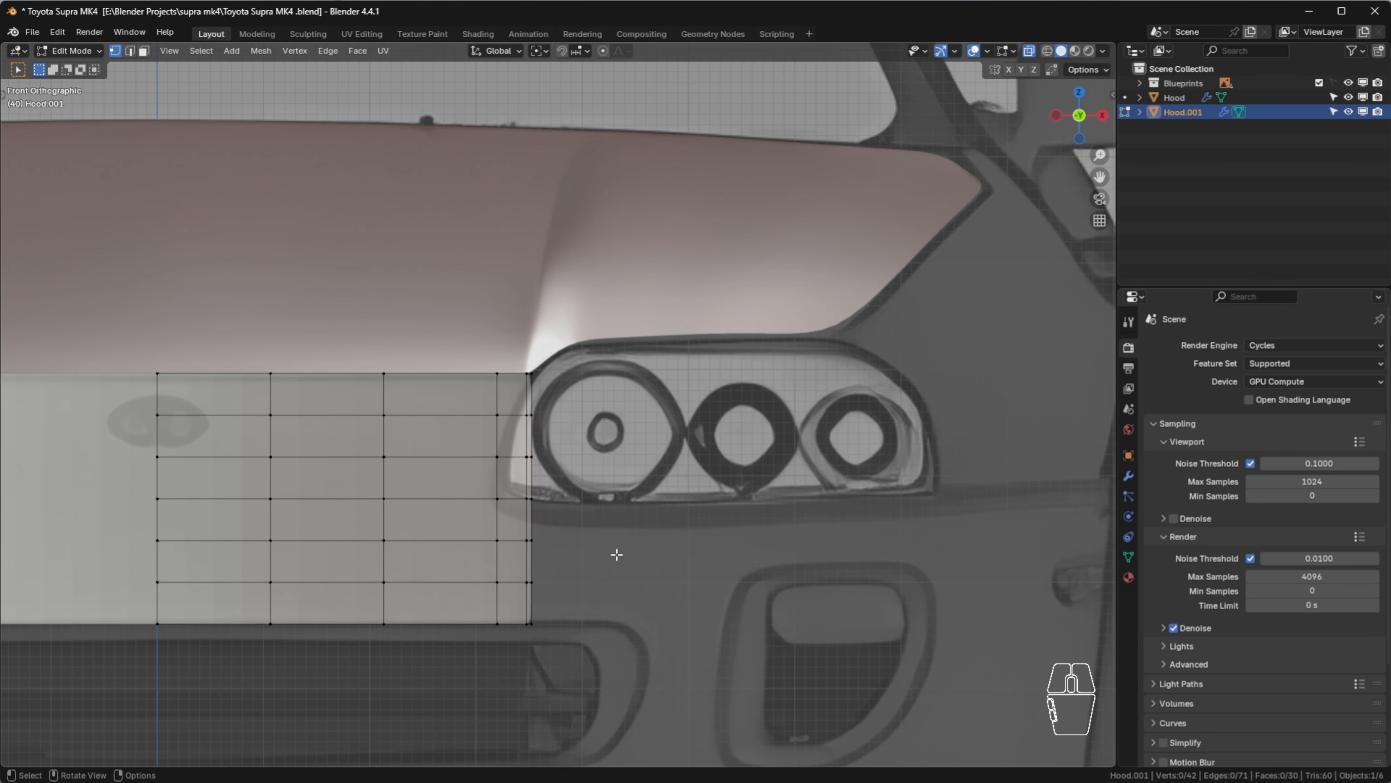
In the right side view, move all vertex rows below the top edge forward and bring the bottom row to the bumper's lower nose
middle_click_drag(664, 579, 586, 572)
left_click_drag(356, 267, 839, 737)
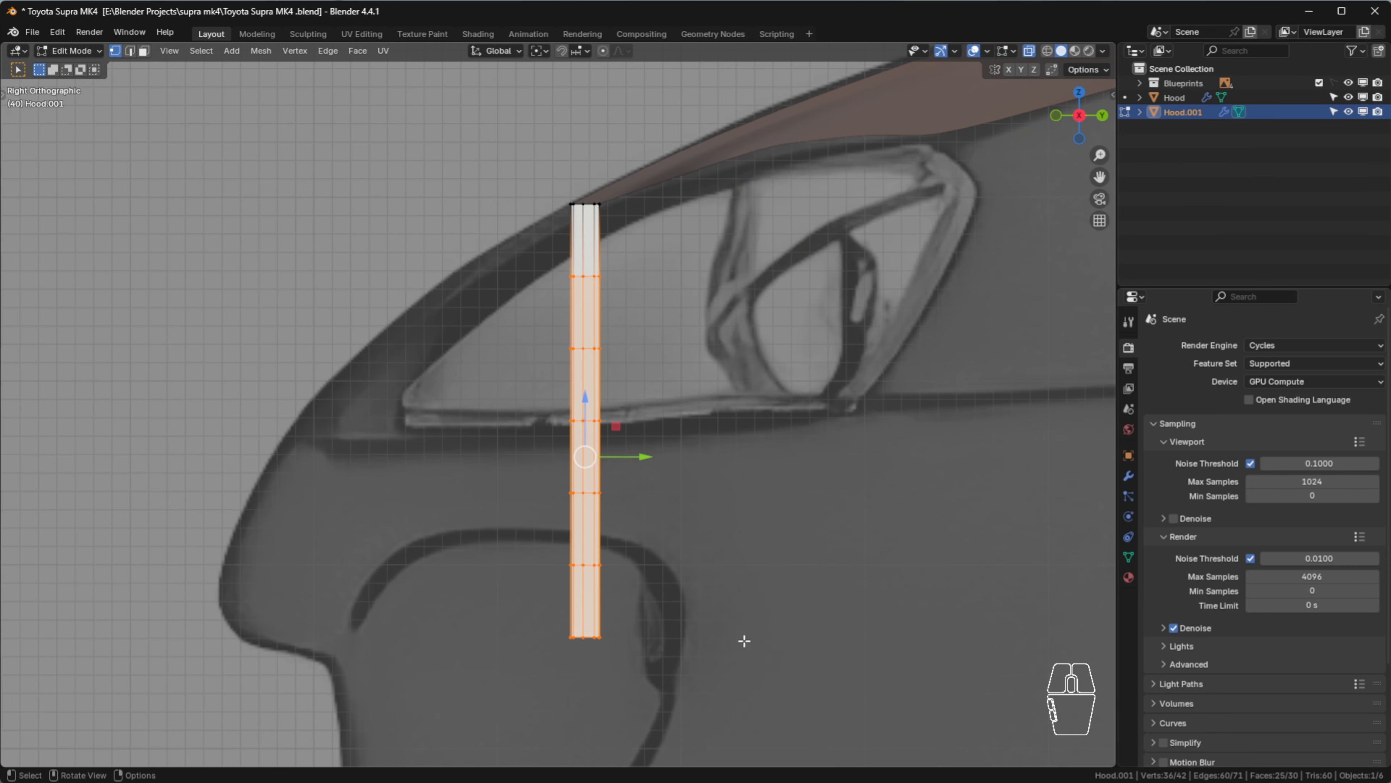
left_click_drag(634, 456, 509, 455)
left_click_drag(411, 621, 340, 639)
Move the panel's middle vertex rows along Y one at a time so they follow the bumper's side profile
left_click_drag(387, 531, 544, 616)
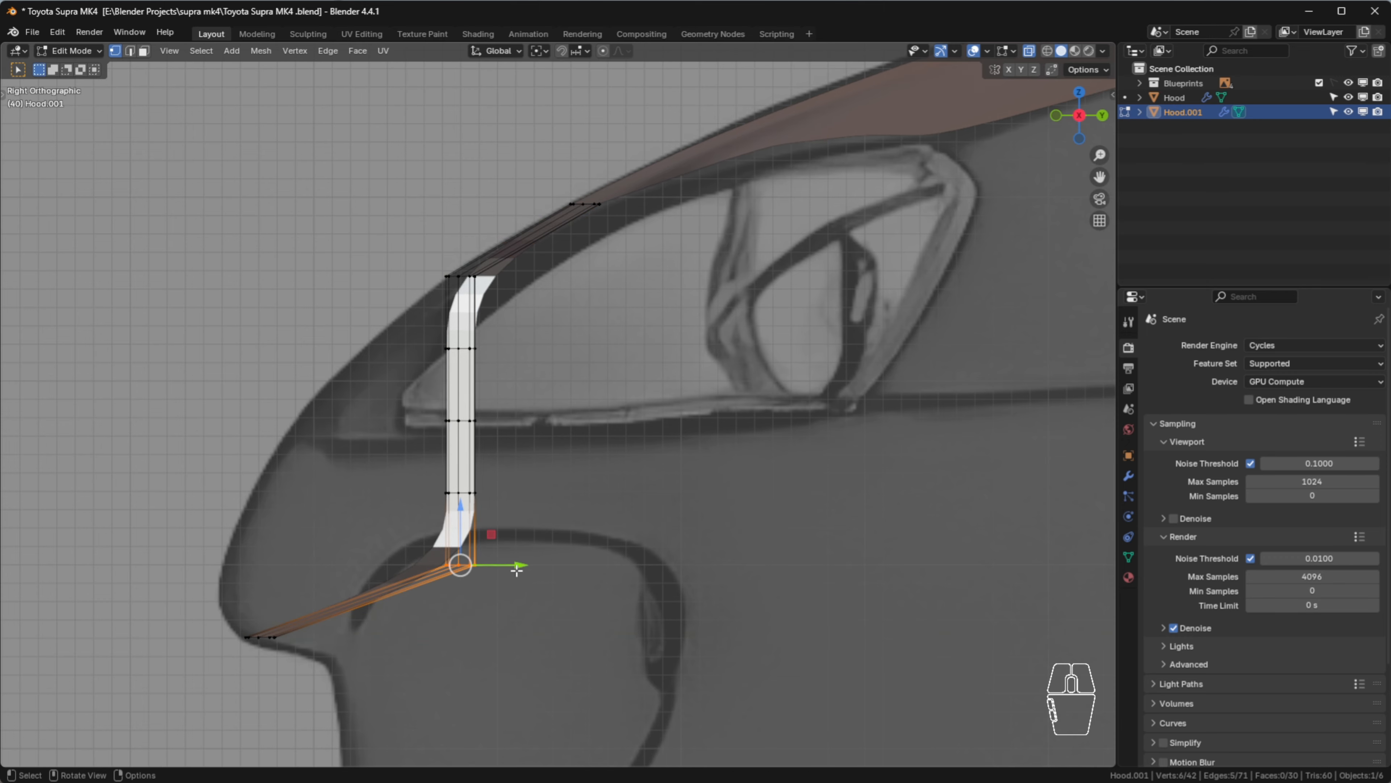
left_click_drag(521, 566, 300, 570)
left_click_drag(417, 478, 593, 539)
left_click_drag(515, 493, 320, 492)
left_click_drag(376, 402, 670, 461)
left_click_drag(523, 421, 380, 409)
left_click_drag(382, 324, 576, 390)
left_click_drag(506, 348, 430, 362)
Fine-tune the panel's lower vertex rows along Y against the curve of the bumper nose in the side blueprint
scroll(340, 417, "up", 2)
middle_click_drag(354, 552, 613, 412, "shift")
scroll(532, 486, "up", 2)
scroll(533, 486, "up", 1)
left_click_drag(281, 467, 586, 545)
left_click_drag(457, 495, 427, 501)
left_click_drag(373, 643, 472, 679)
left_click(472, 679)
left_click(528, 575)
scroll(521, 539, "down", 5)
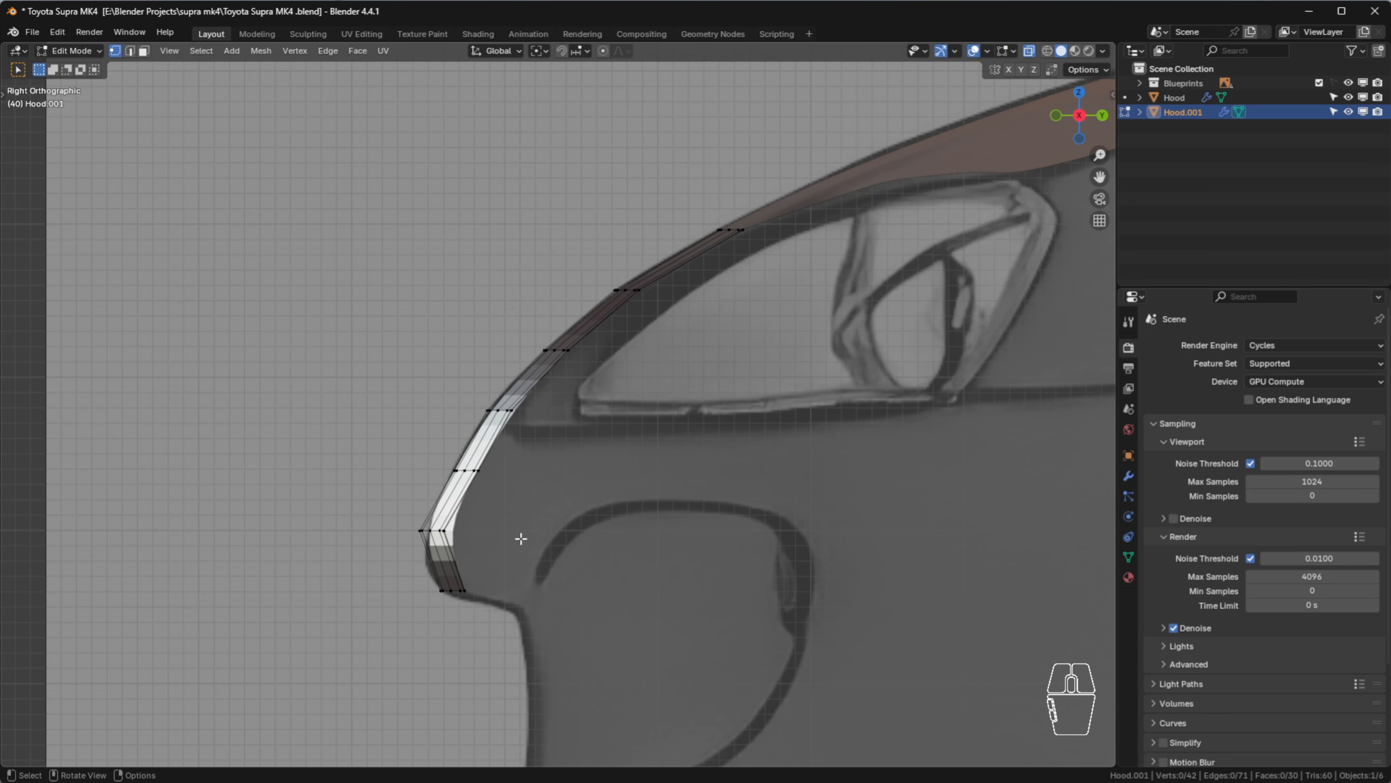
Leave mesh editing, show Hood.001's modifiers and examine the curved front panel from several angles
middle_click_drag(519, 513, 657, 540)
key("Tab")
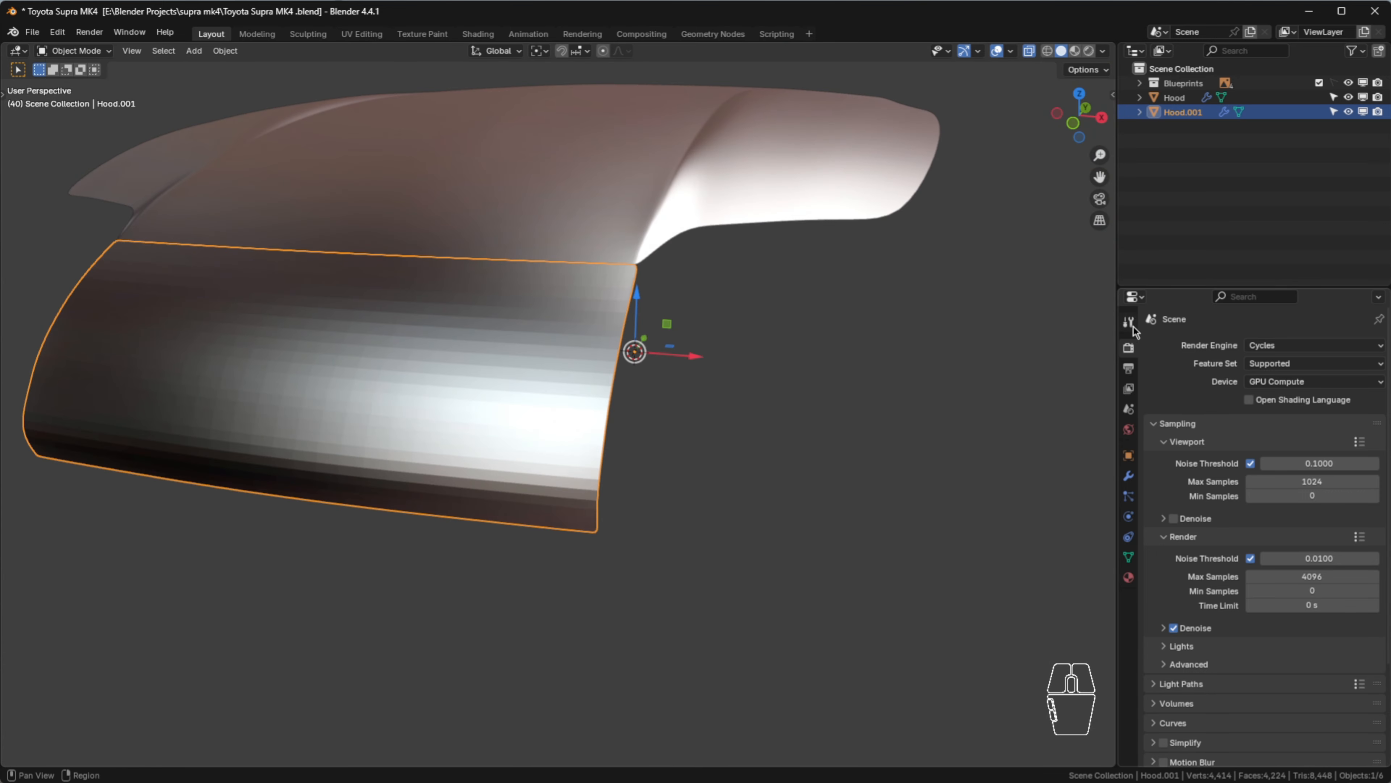
left_click(1128, 475)
middle_click_drag(563, 379, 577, 411)
scroll(624, 399, "down", 2)
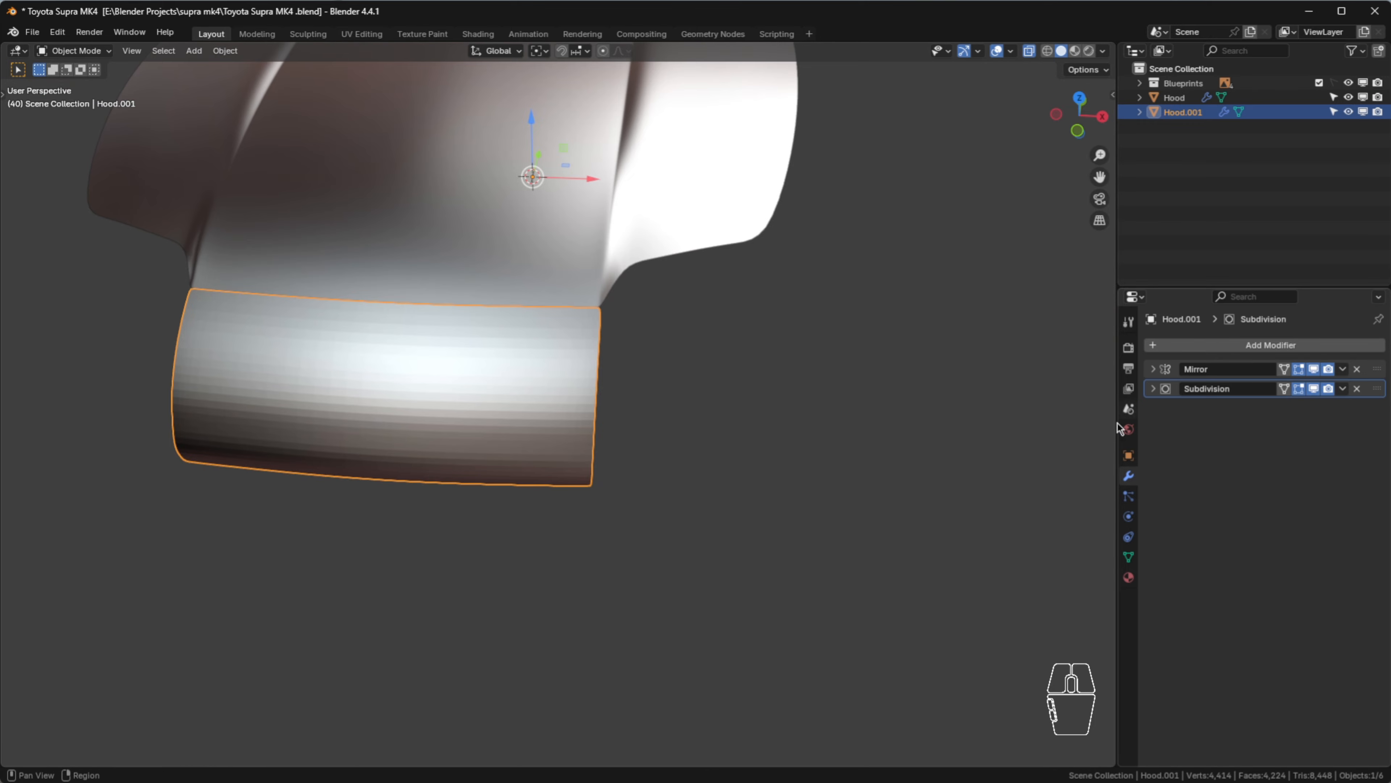
middle_click_drag(683, 414, 614, 362)
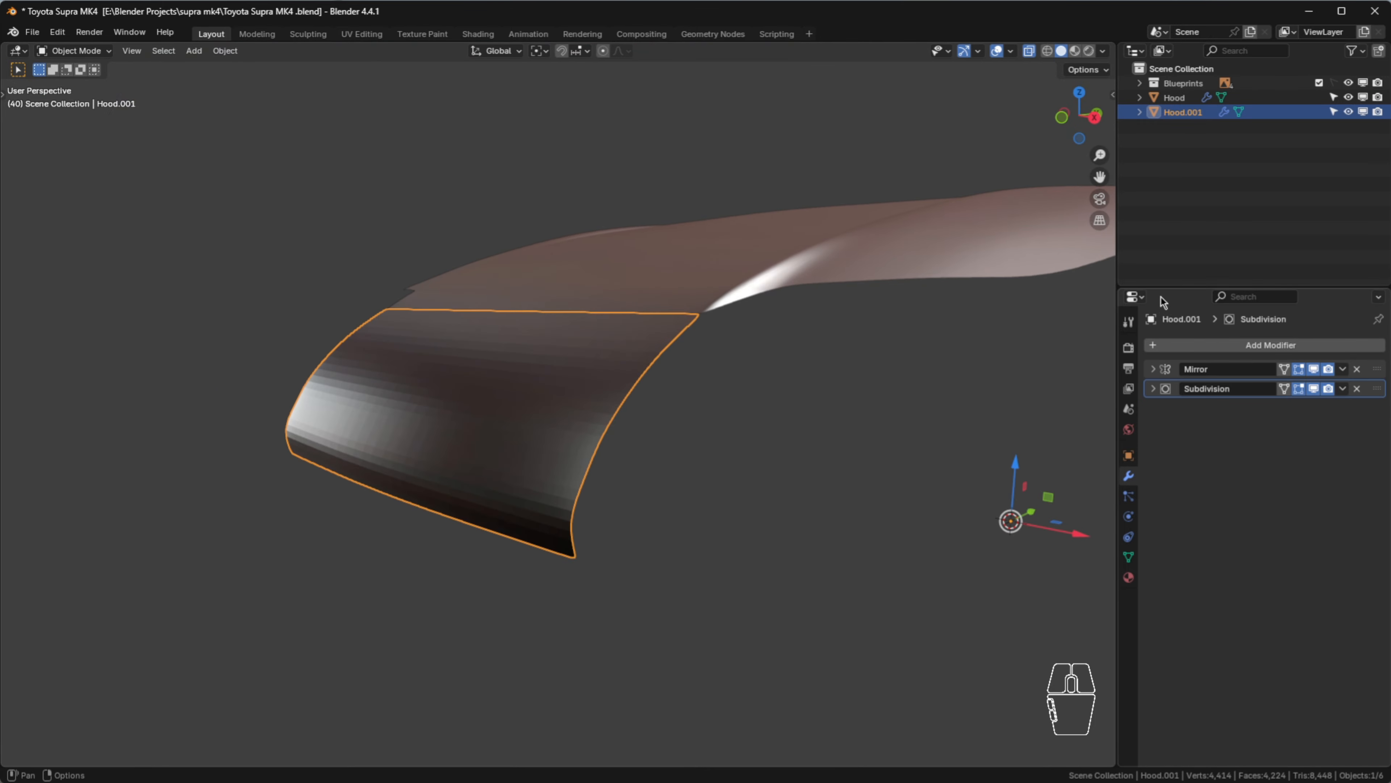
Split the properties area in two and turn the lower part into an Image Editor
left_click_drag(1128, 285, 1137, 476)
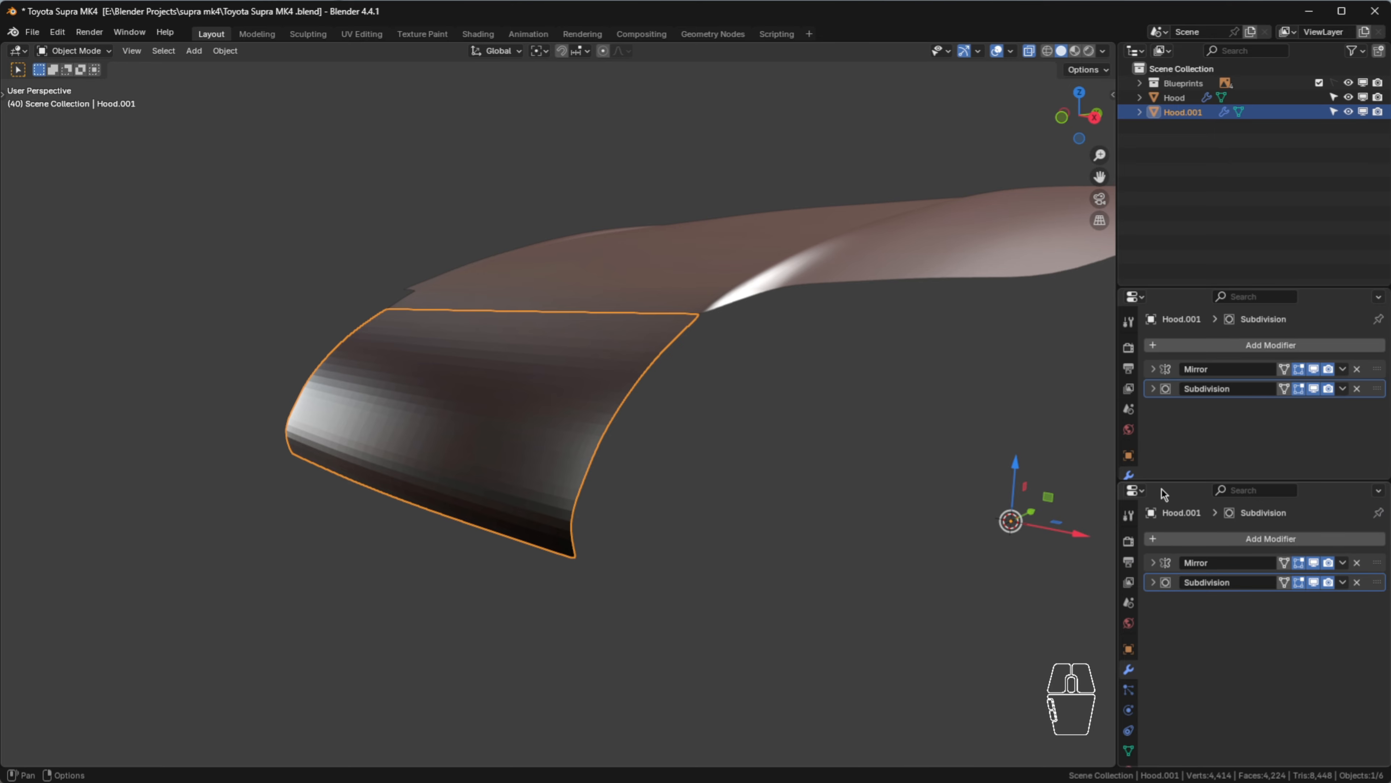
left_click(1134, 490)
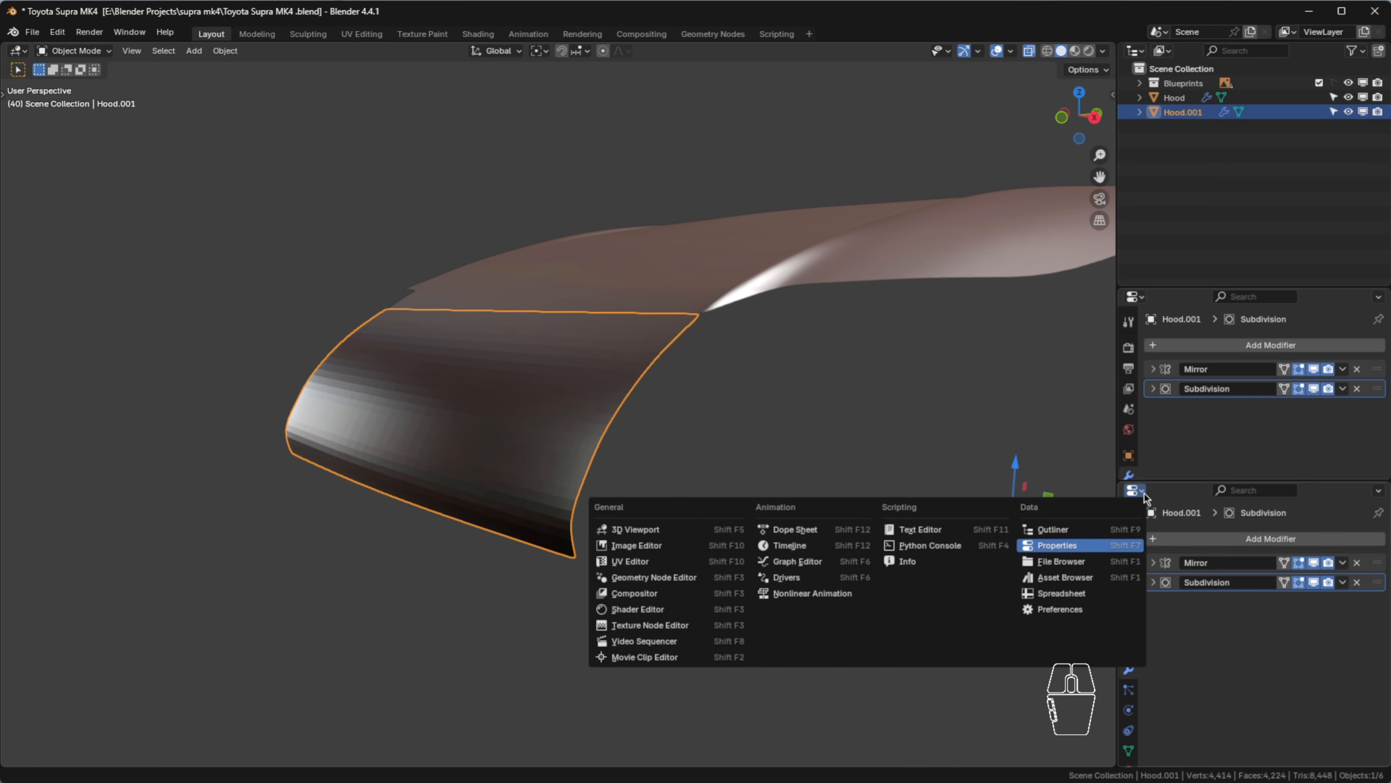
left_click(673, 545)
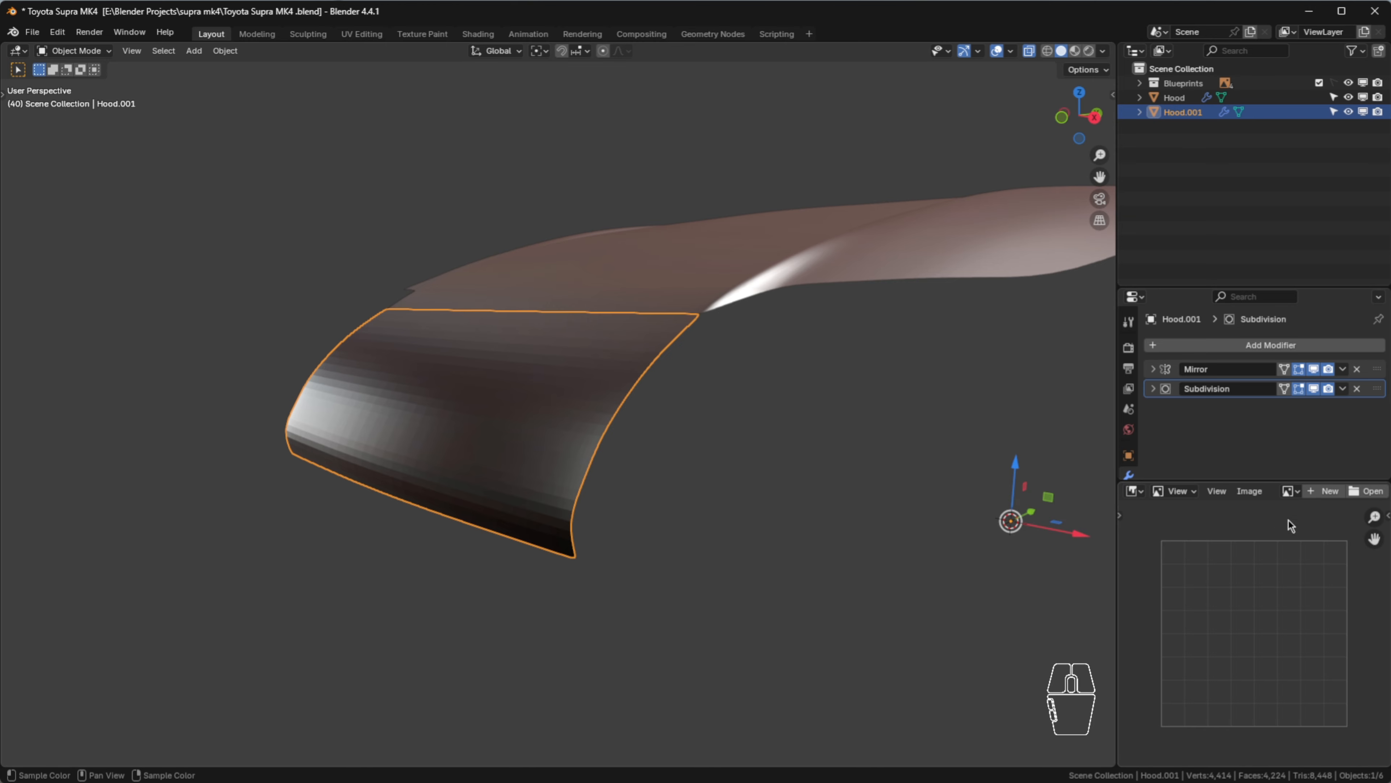
Load the reference image "bumper ref 1.jpg" from the "hood and front" folder into the Image Editor
left_click(1364, 491)
double_click(701, 296)
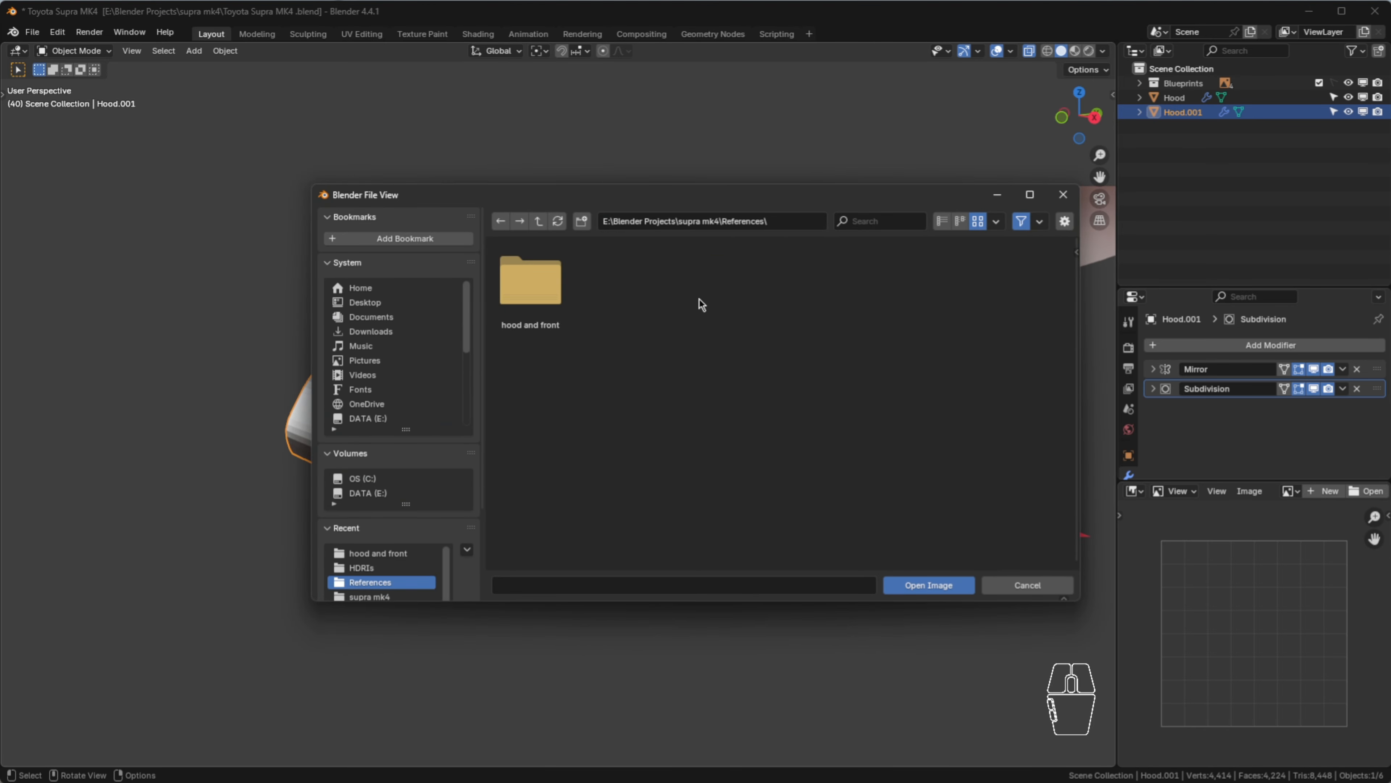
double_click(542, 282)
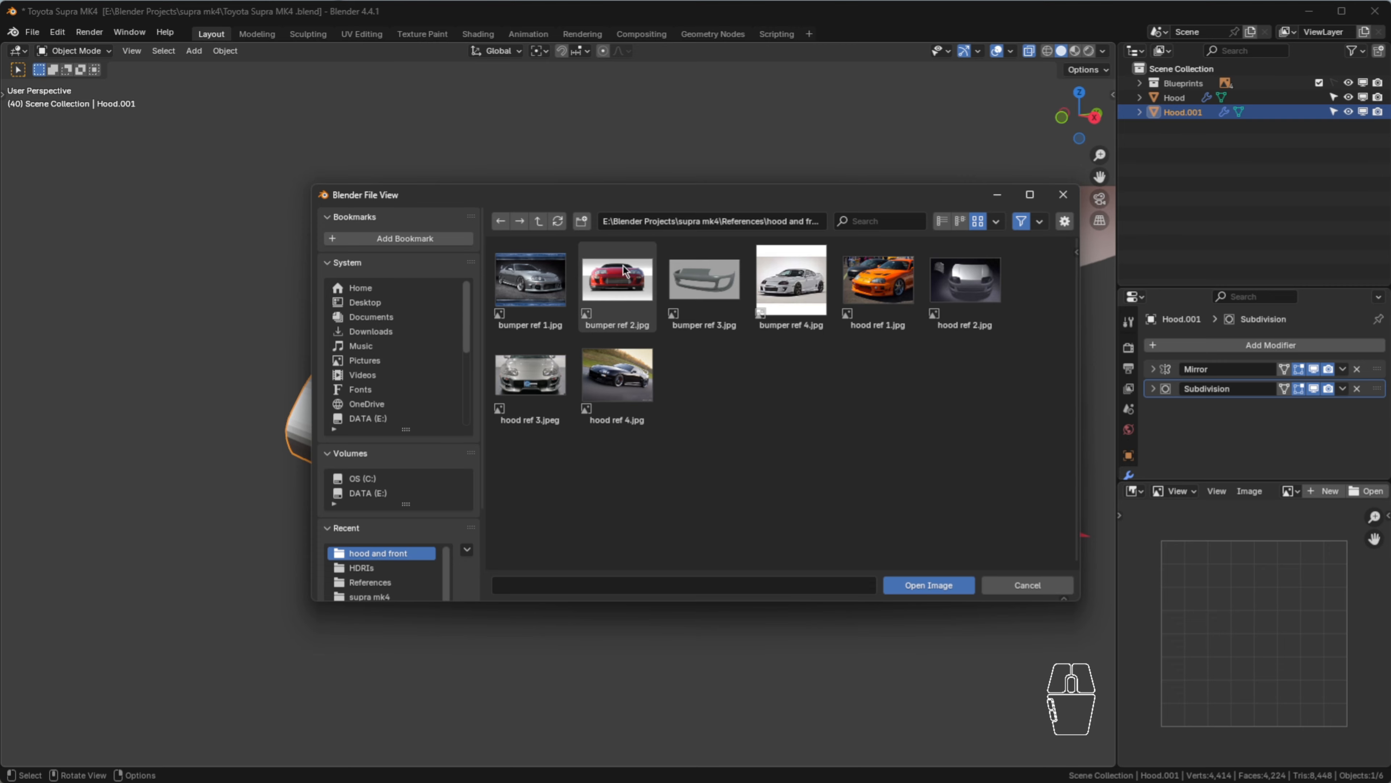
left_click(530, 282)
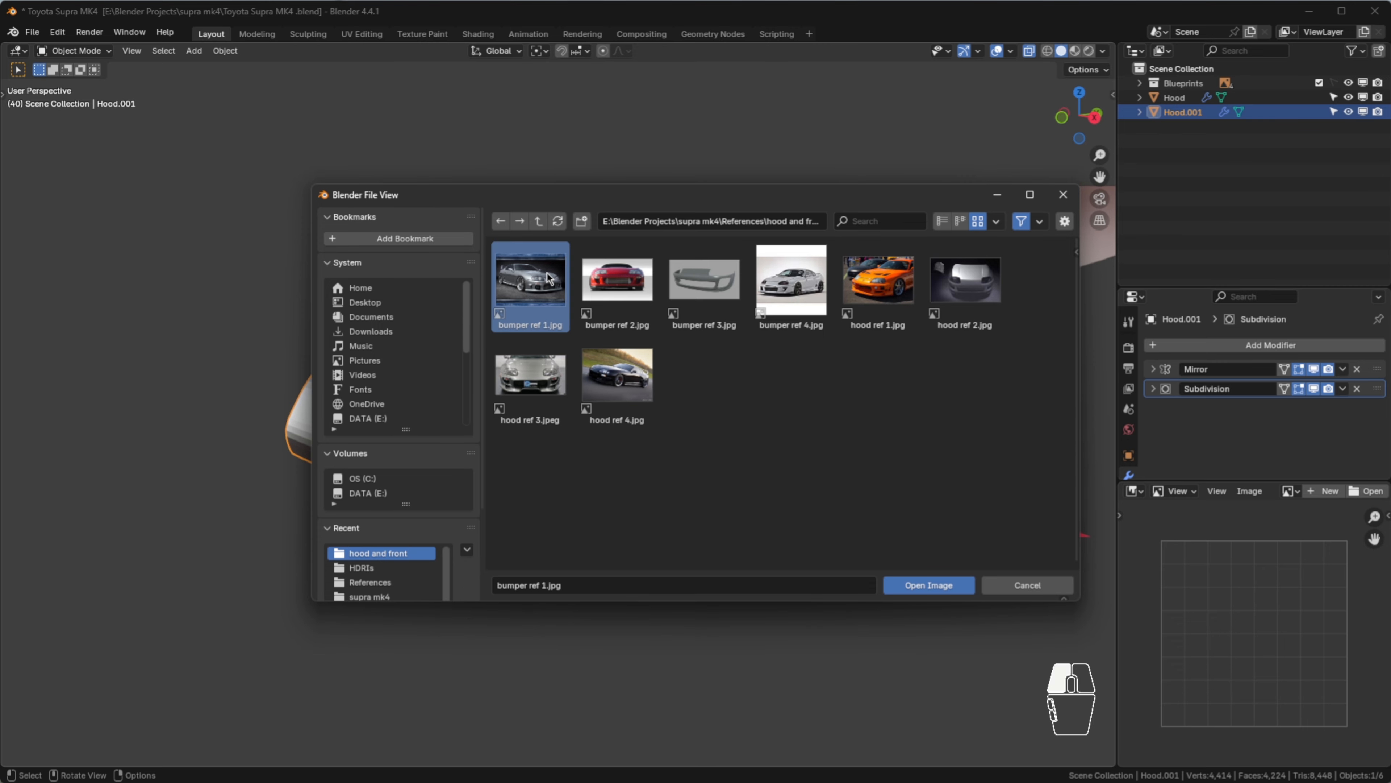
left_click(913, 583)
scroll(1214, 562, "up", 4)
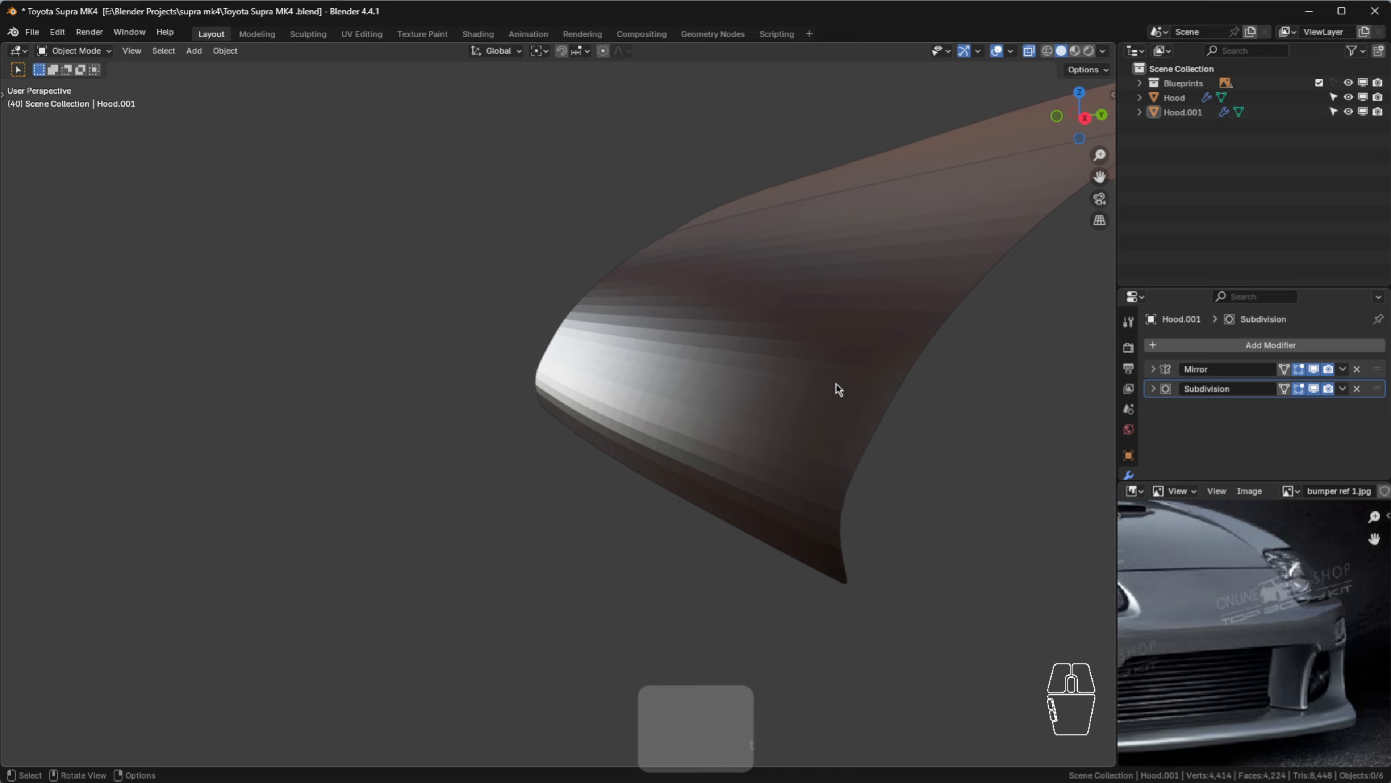
Apply smooth shading to the Hood.001 front panel
right_click(837, 384)
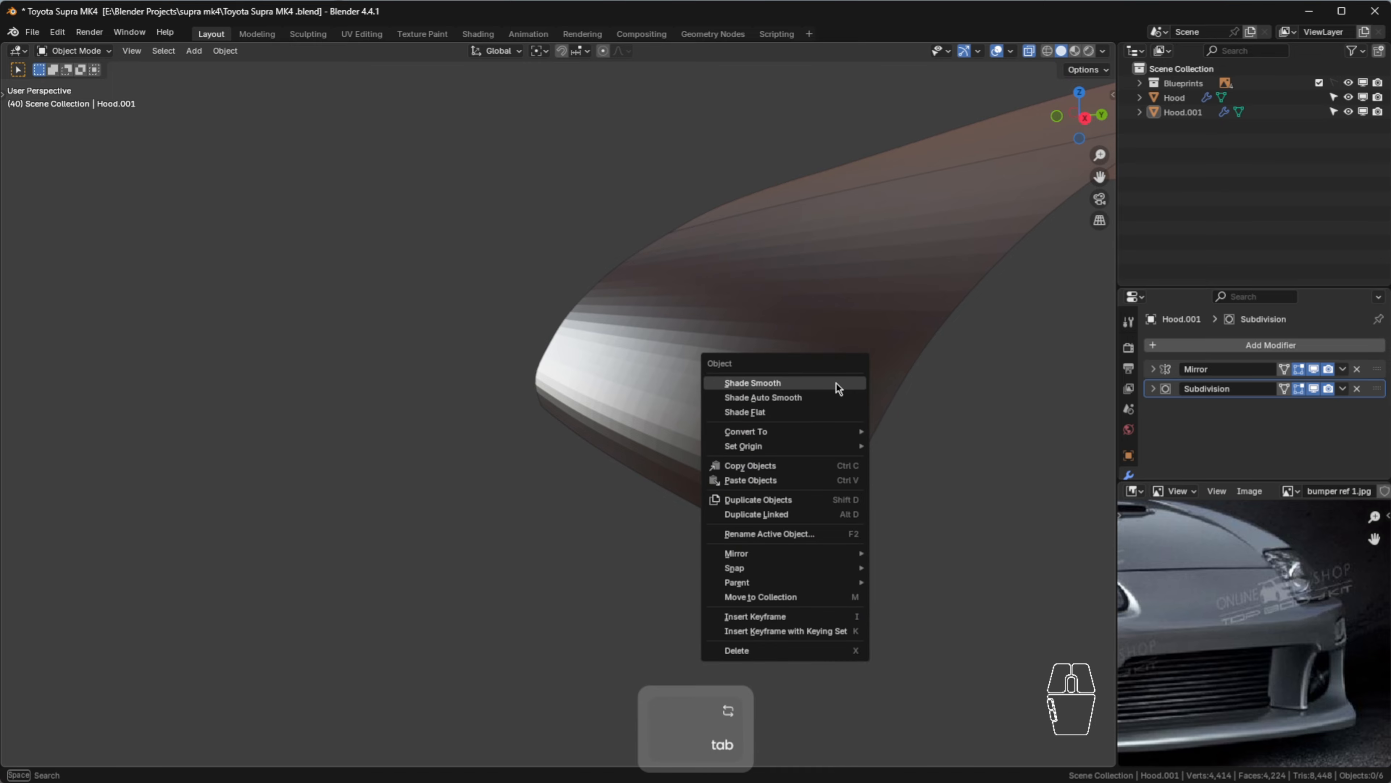
right_click(919, 310)
left_click(920, 310)
middle_click_drag(920, 311, 742, 417)
scroll(975, 369, "up", 3)
In front view, extrude the panel's outer-edge vertex level with the headlight's underside sideways to beneath the middle lamp
key("Tab")
key("KP_1")
scroll(999, 376, "down", 1)
scroll(742, 417, "up", 2)
middle_click_drag(862, 412, 653, 422, "shift")
scroll(890, 413, "down", 1)
scroll(986, 418, "down", 4)
middle_click_drag(907, 422, 766, 429, "shift")
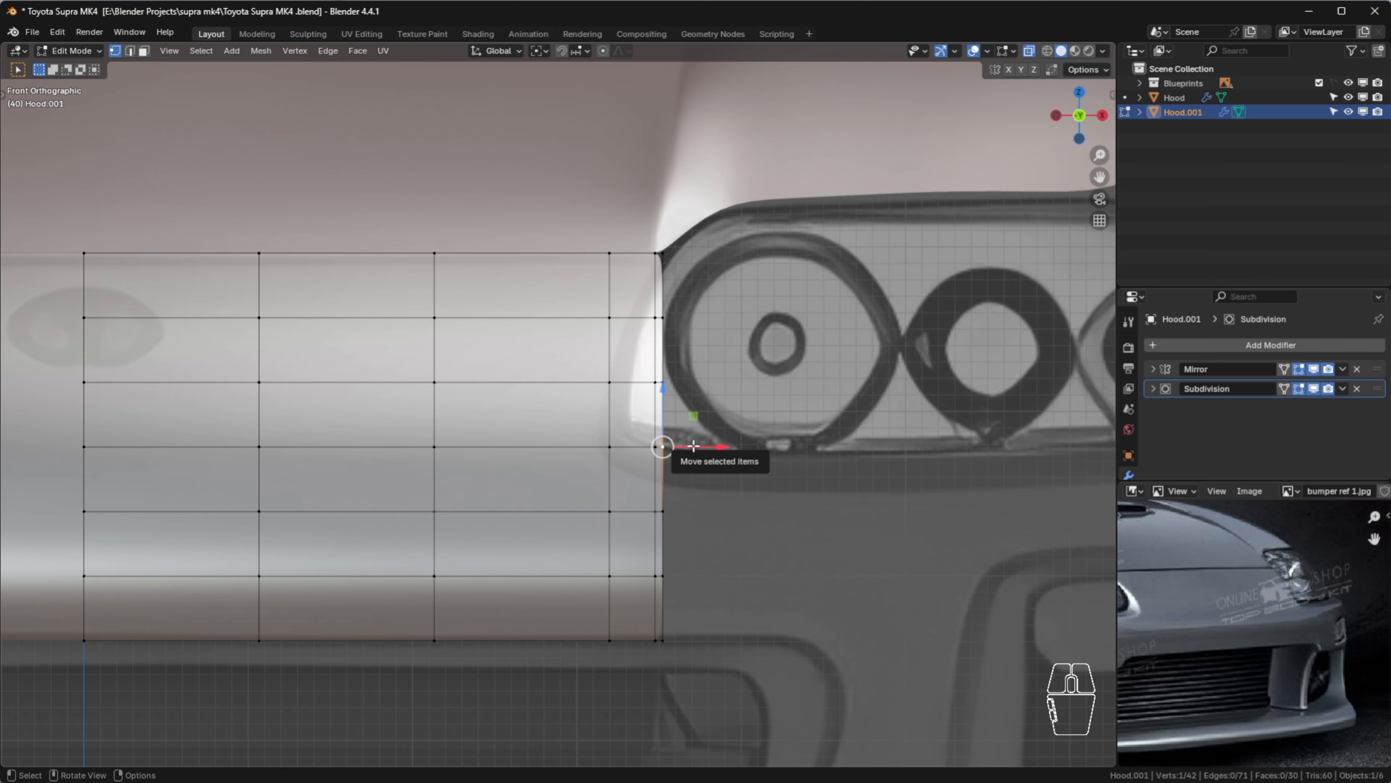
key("e")
left_click(1040, 443)
scroll(1039, 443, "down", 3)
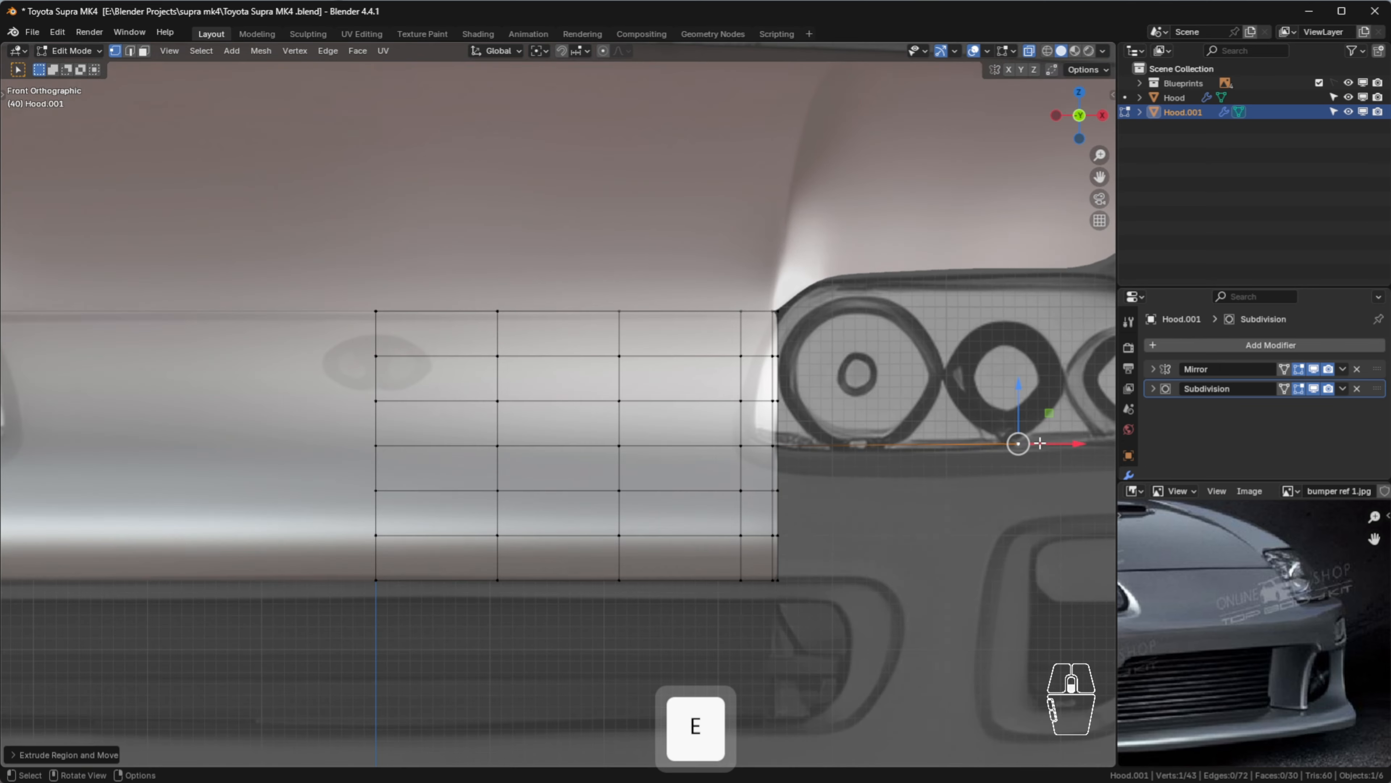
Move the extruded vertex about 0.3 m farther outward along the seam below the headlight to the car's outer side
middle_click_drag(1040, 443, 471, 507, "shift")
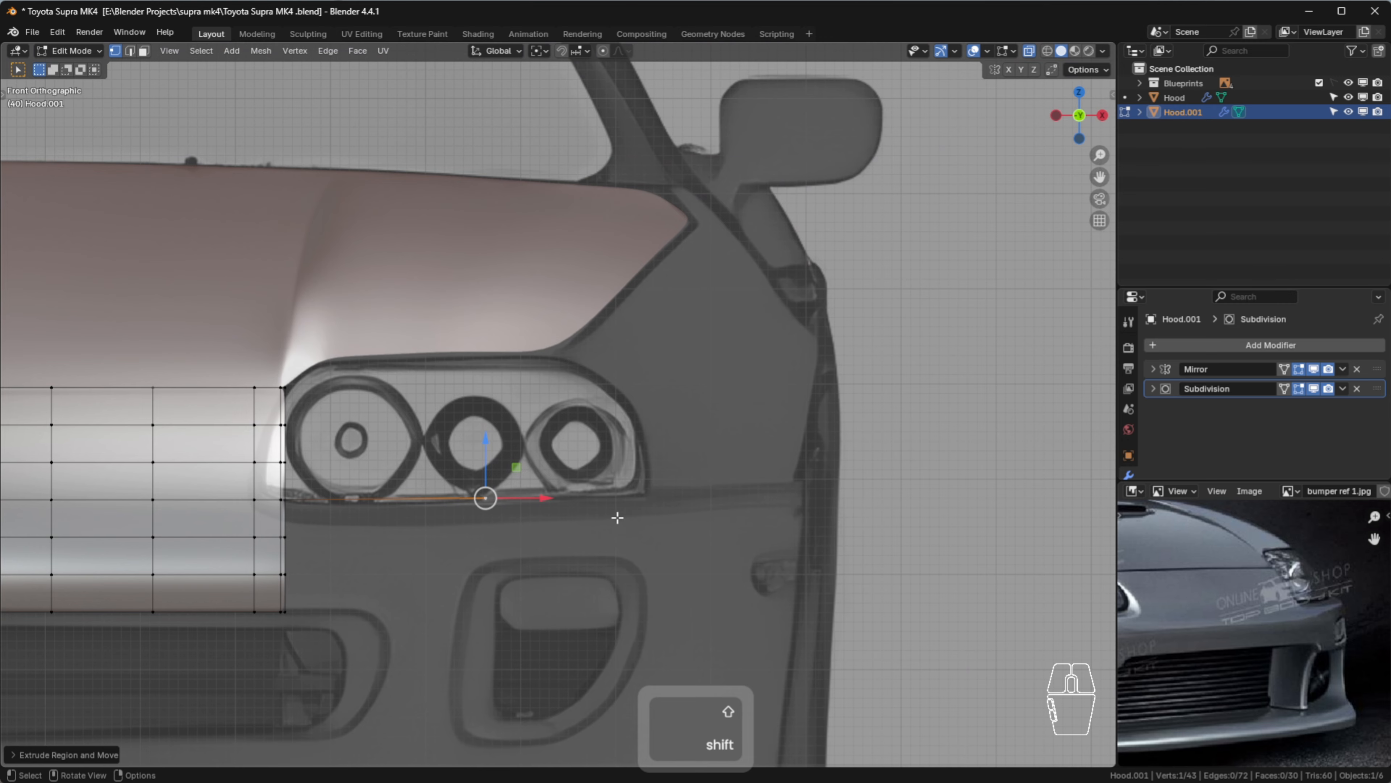
key("g")
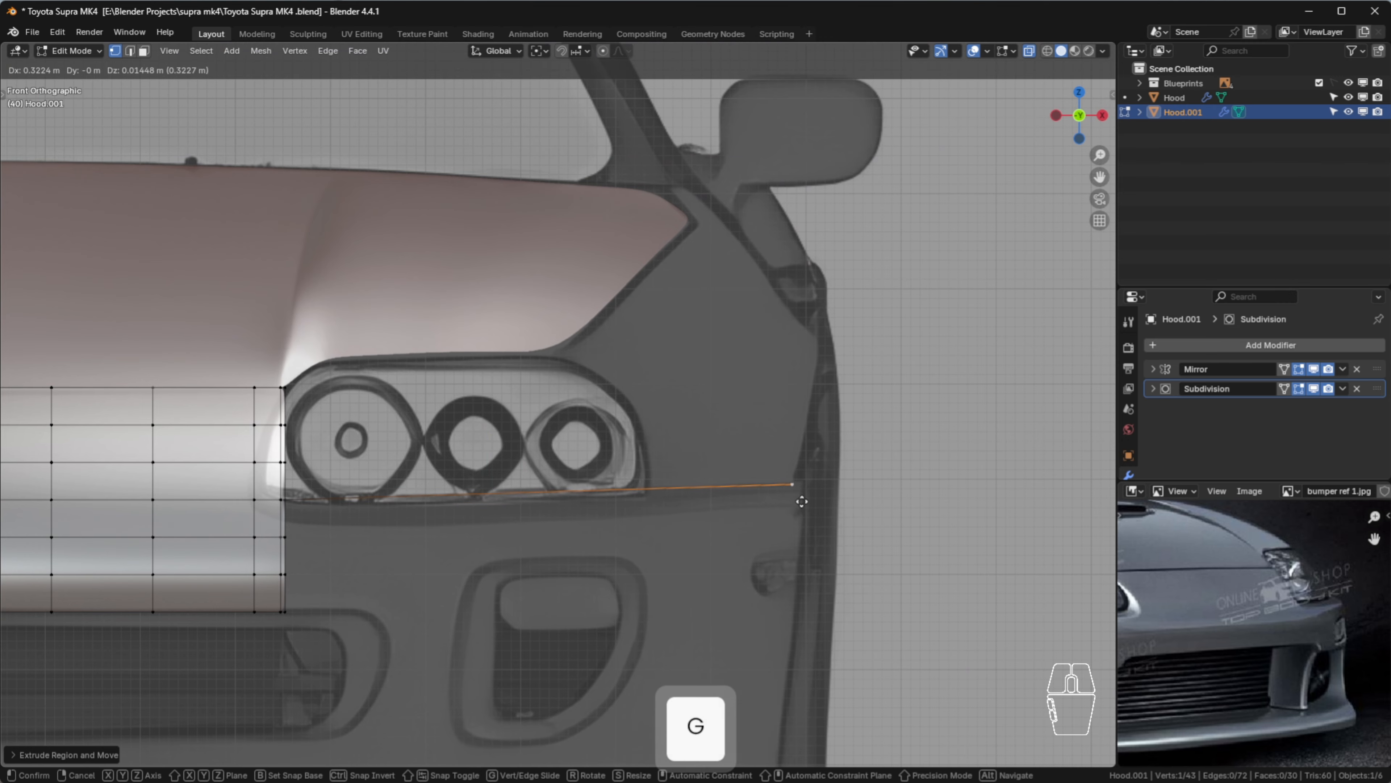
left_click(807, 498)
scroll(807, 488, "down", 4)
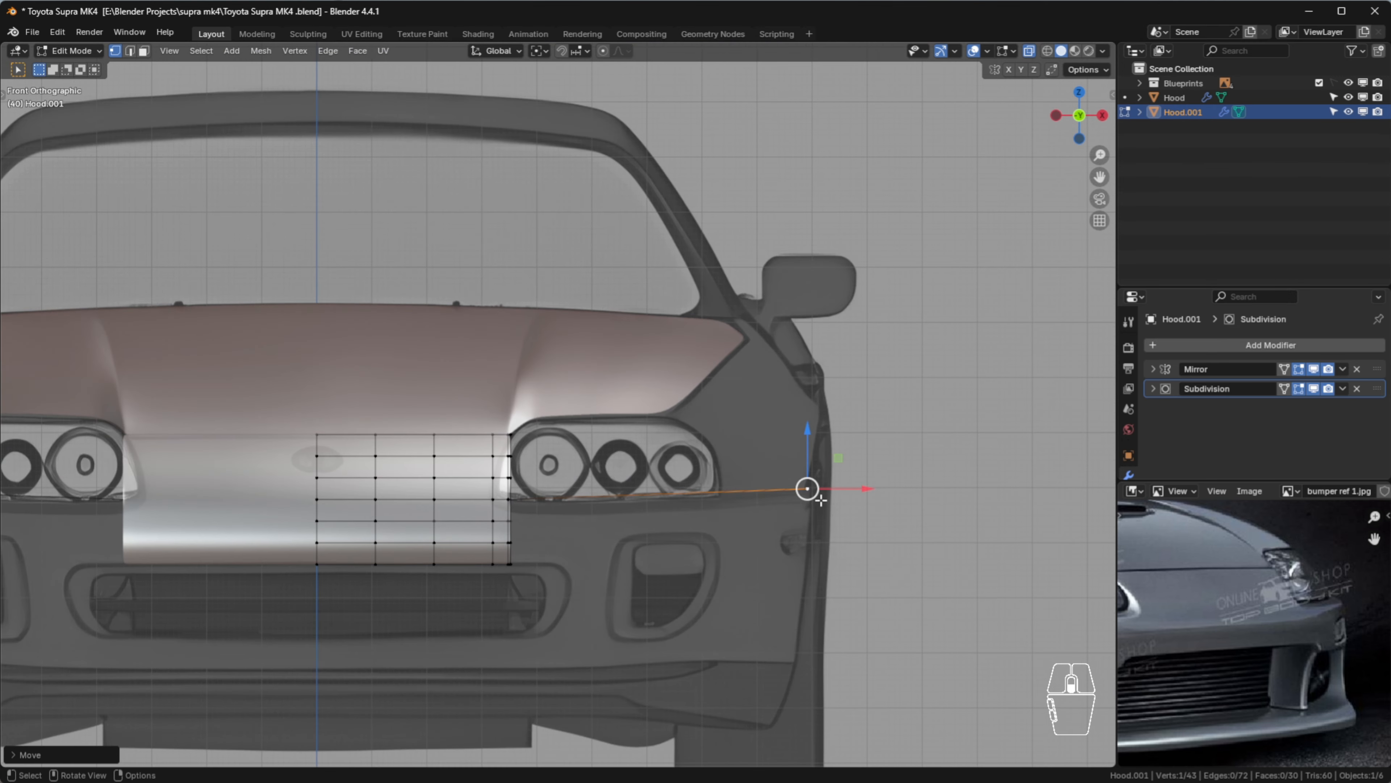
In the right side view, move the extruded vertex back along Y to the front wheel arch
key("KP_3")
key("KP_3")
scroll(607, 491, "up", 4)
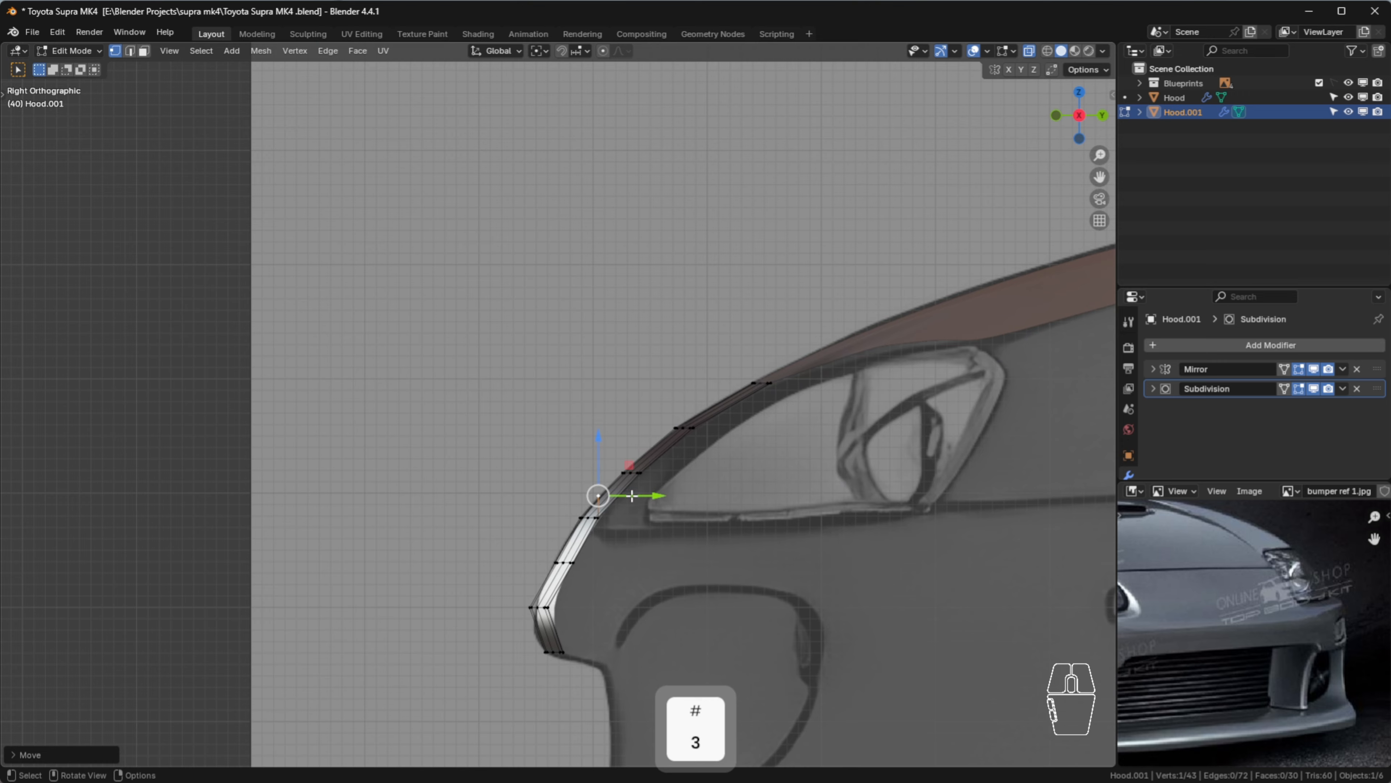
left_click_drag(631, 495, 968, 496)
scroll(956, 520, "down", 2)
middle_click_drag(882, 547, 431, 581, "shift")
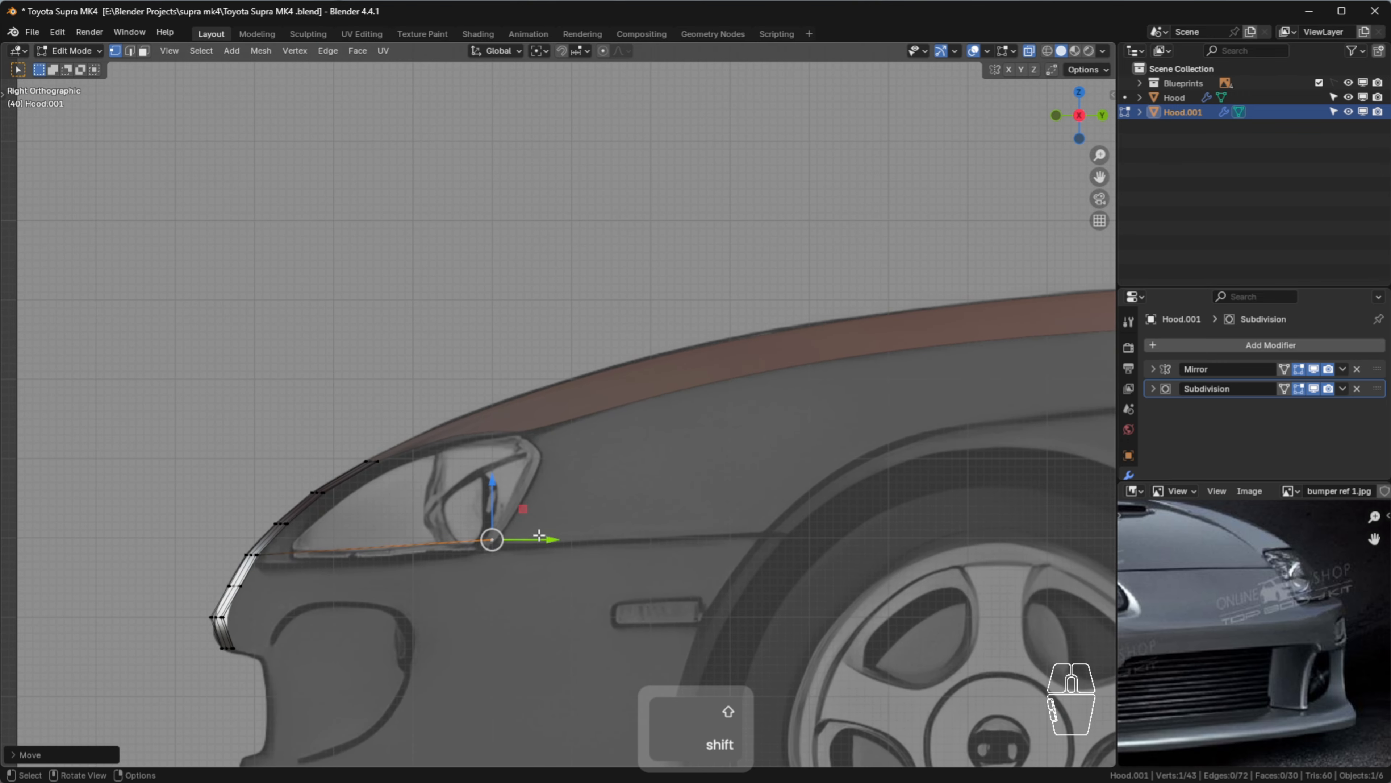
left_click_drag(540, 535, 728, 545)
left_click_drag(840, 562, 838, 560)
Shift the vertex about 0.04 m onto the point where the bumper seam meets the wheel arch edge
scroll(827, 554, "up", 2)
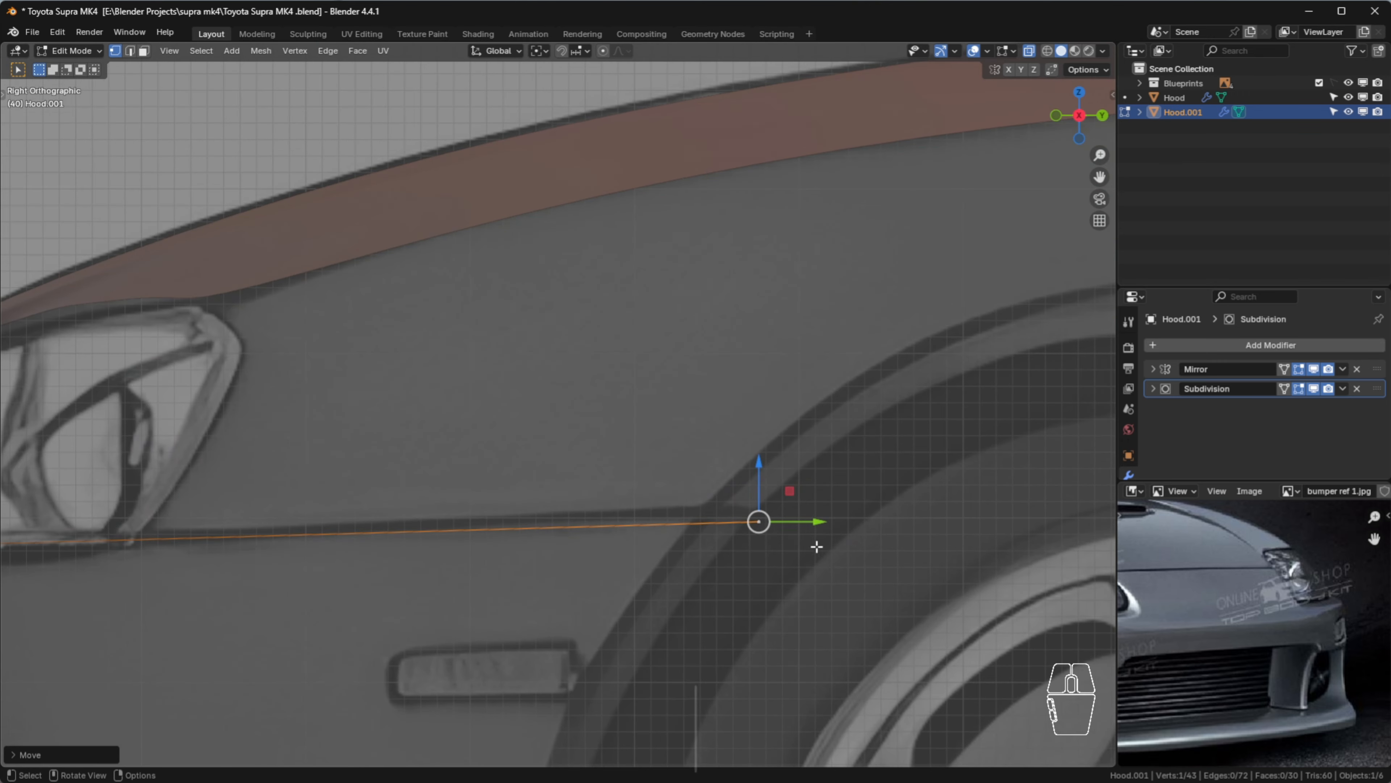
key("g")
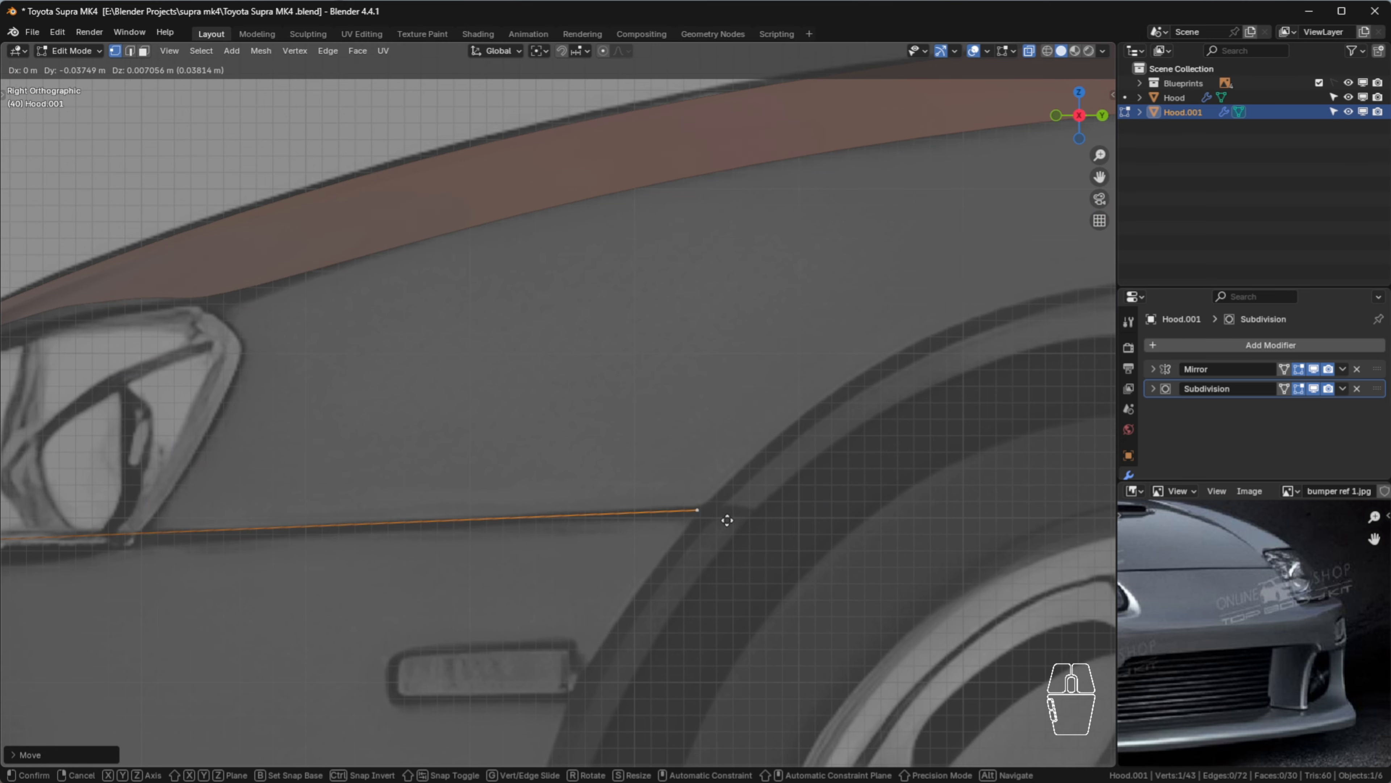
left_click(727, 520)
scroll(728, 515, "down", 5)
middle_click_drag(735, 429, 680, 393, "shift")
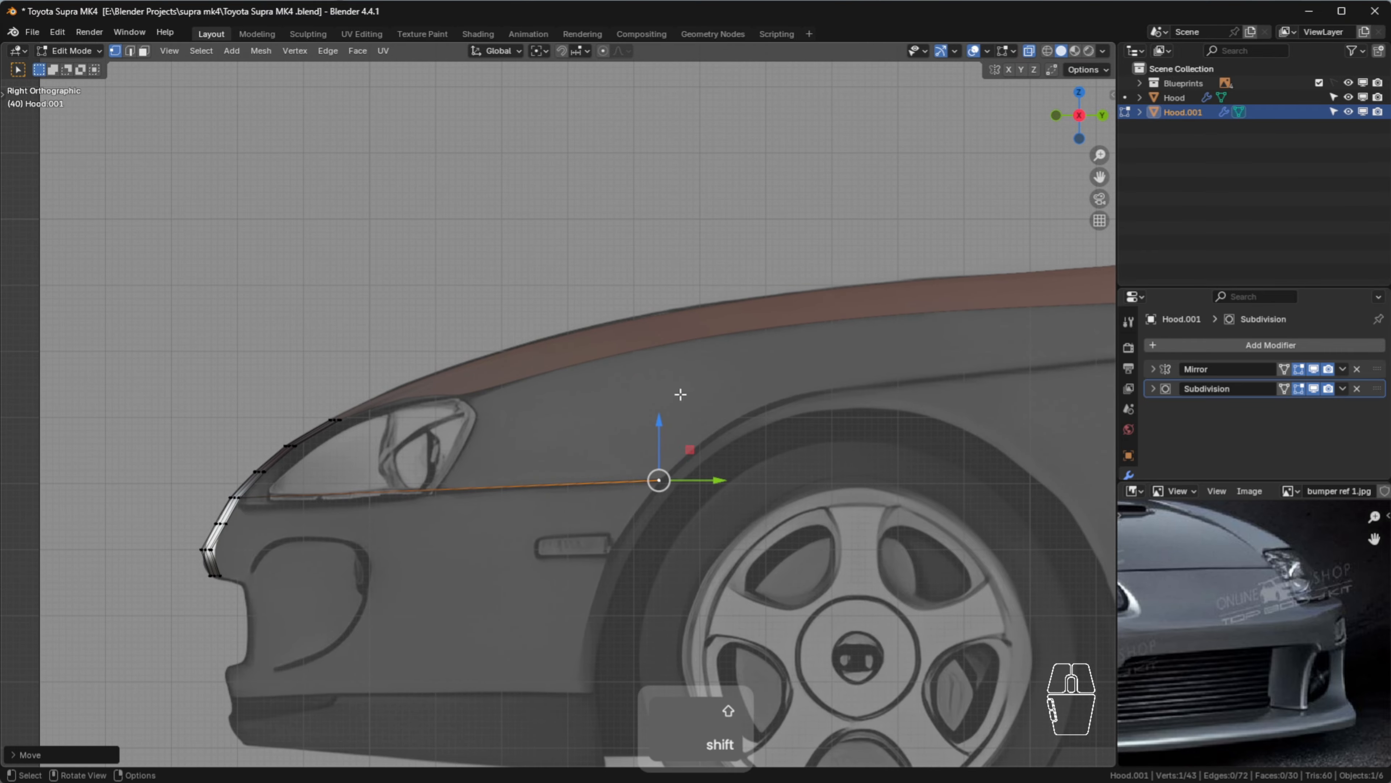
In the right side view, add a 32-vertex mesh circle of 1 m radius and move it onto the front wheel's centre
scroll(794, 459, "down", 5)
middle_click_drag(807, 479, 534, 443, "shift")
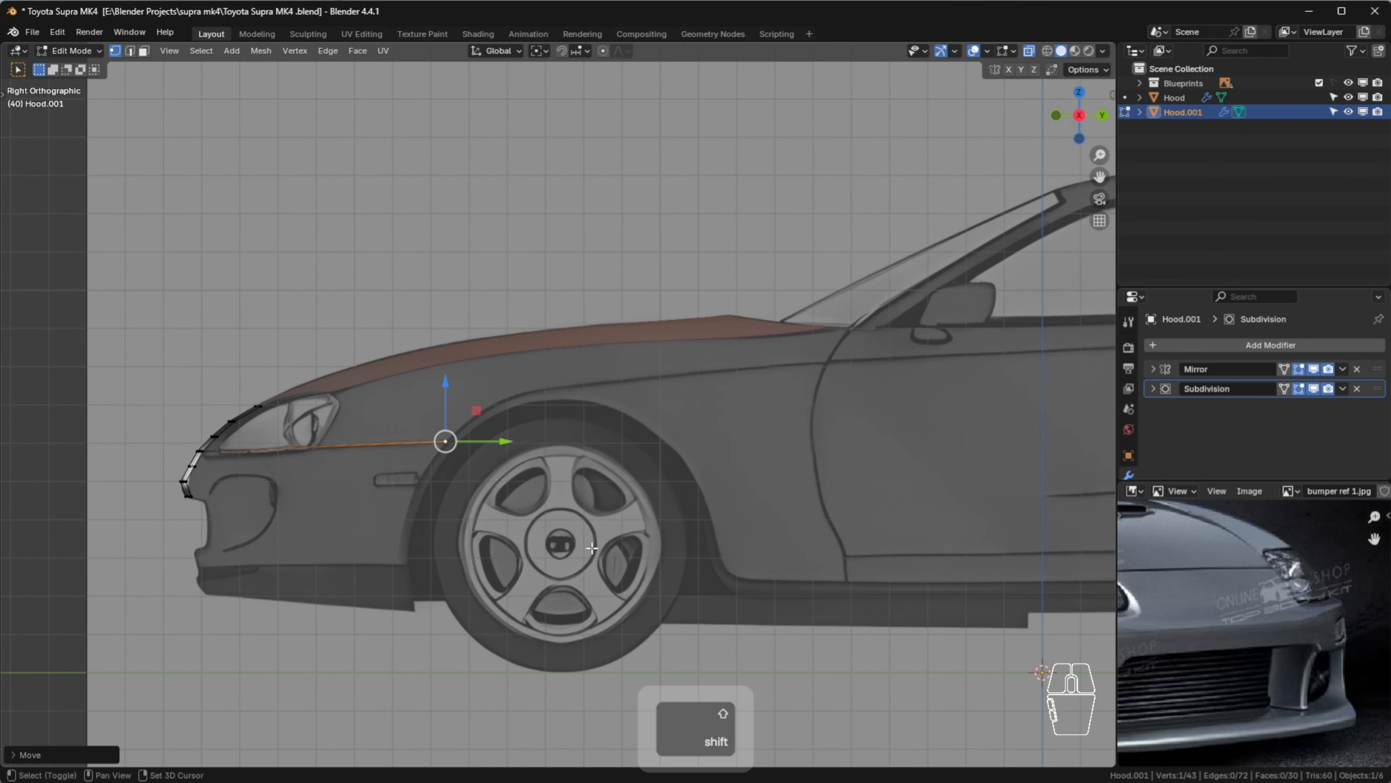
left_click(461, 232)
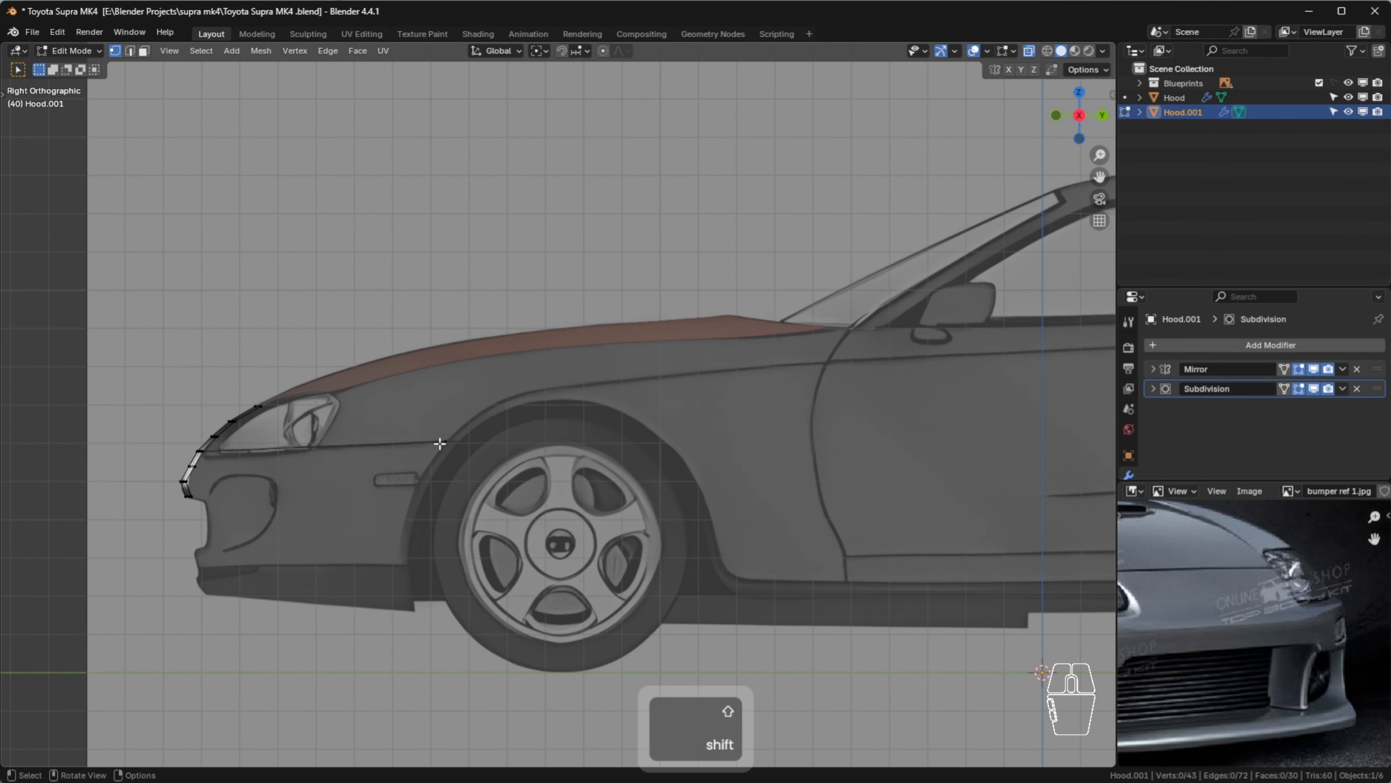
scroll(529, 491, "up", 3)
key("shift+a")
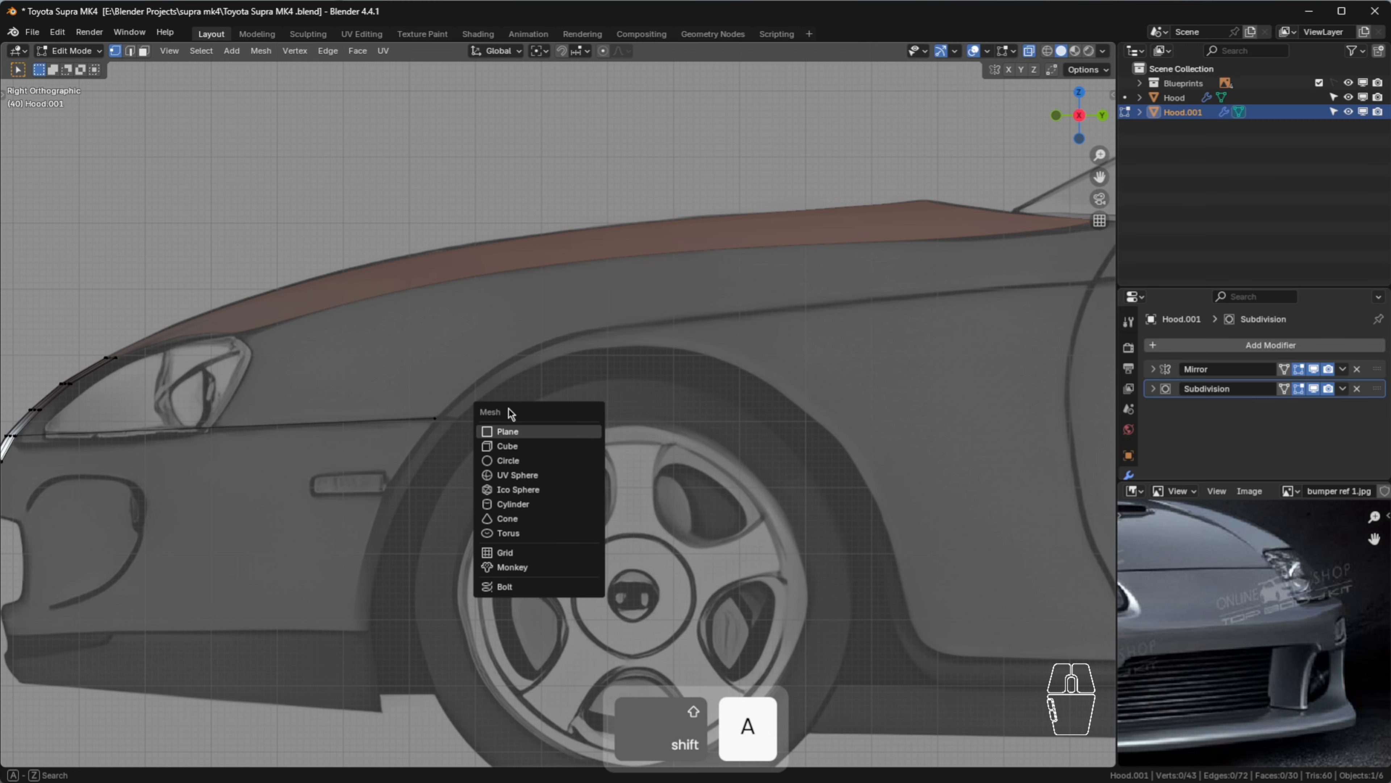
left_click(519, 461)
scroll(657, 471, "down", 5)
key("g")
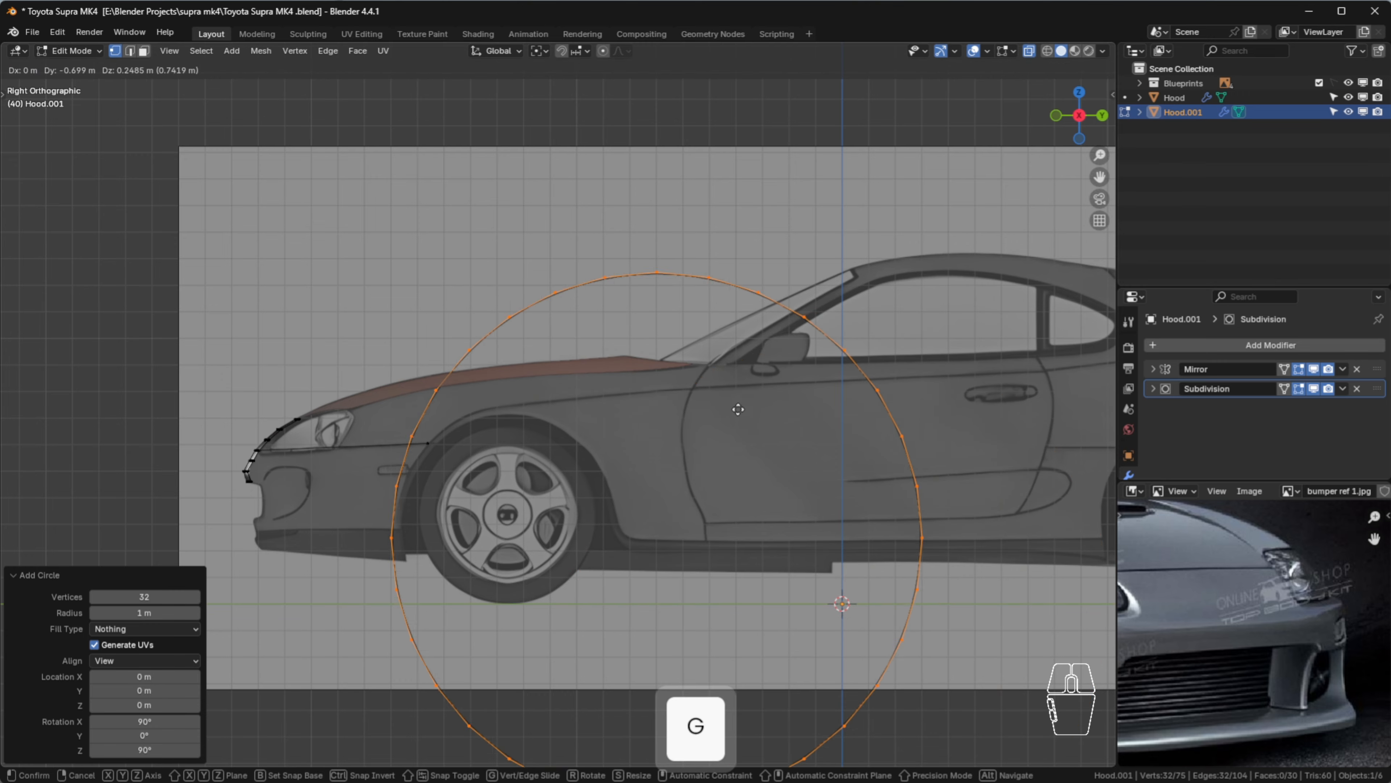
left_click(554, 432)
scroll(554, 431, "up", 3)
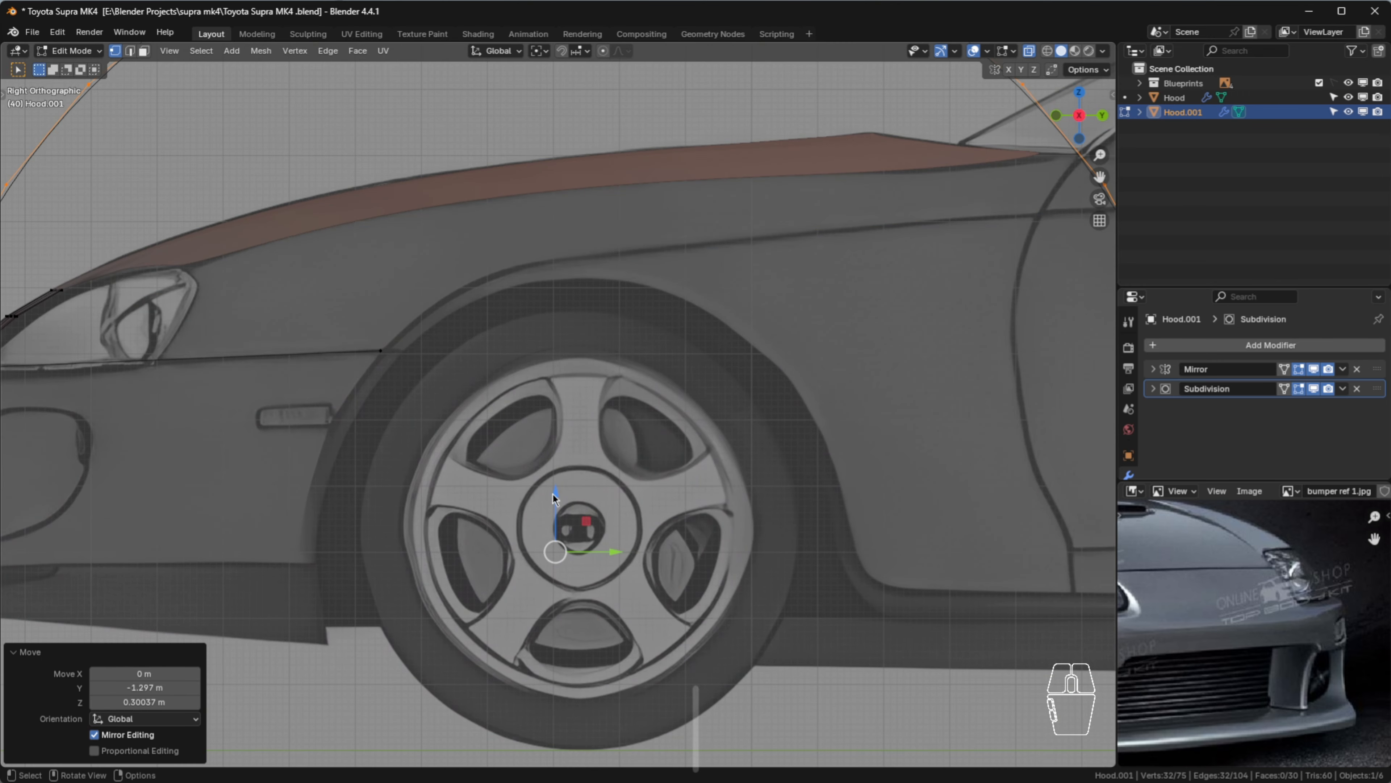
scroll(552, 493, "down", 2)
Scale the circle down by 0.287 and back up by 1.338 to approximate the size of the front wheel arch
key("s")
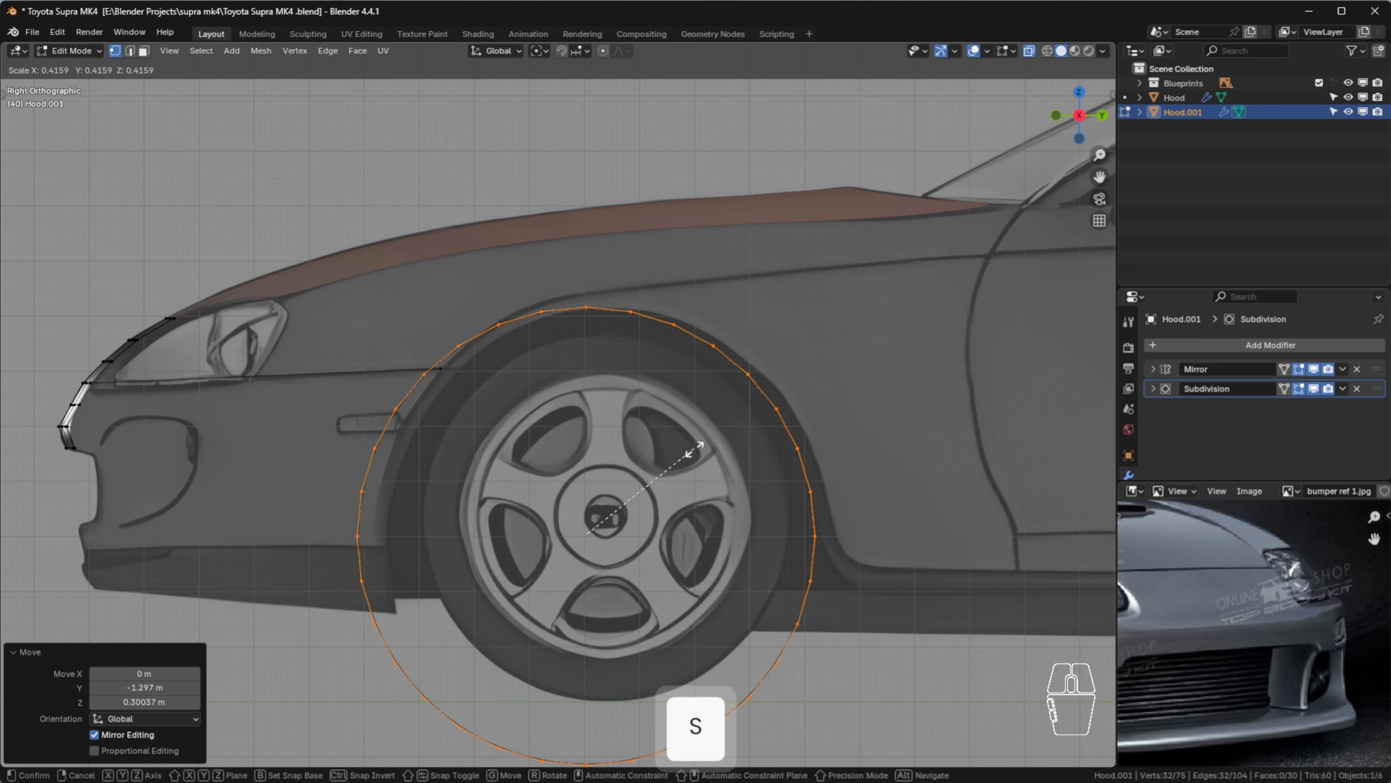
left_click(663, 477)
key("s")
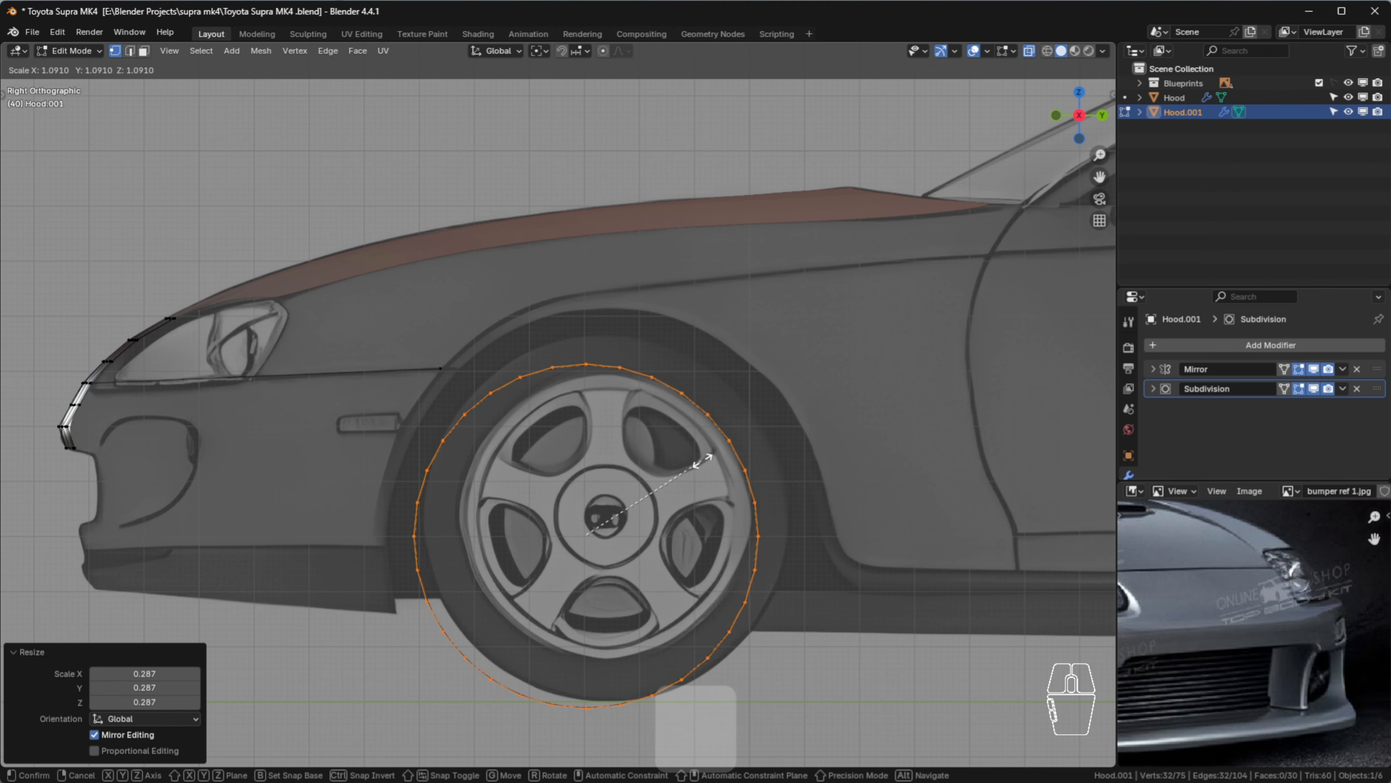
left_click(730, 450)
Reposition the circle and enlarge it by 1.112 so its front arc follows the wheel arch edge through the bumper seam's end
key("g")
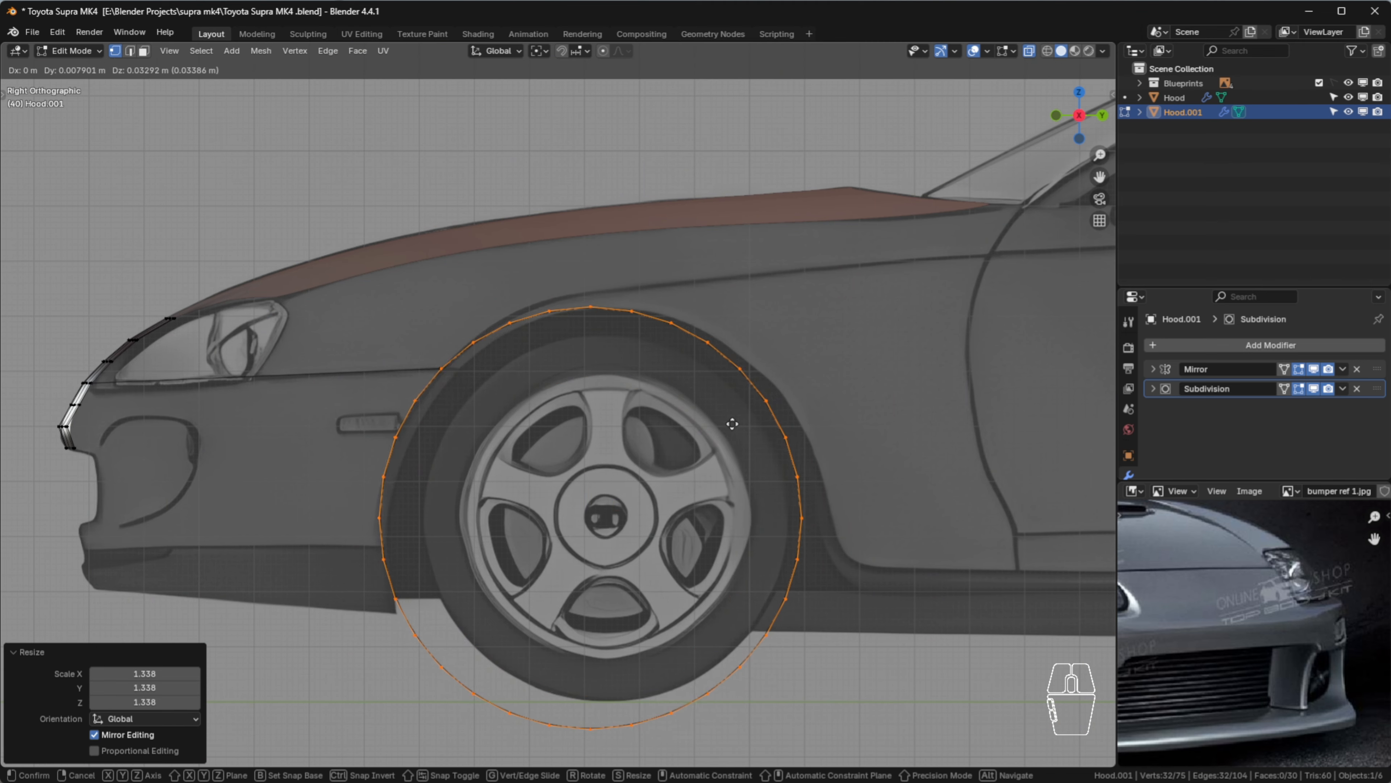
left_click(734, 425)
key("s")
left_click(755, 427)
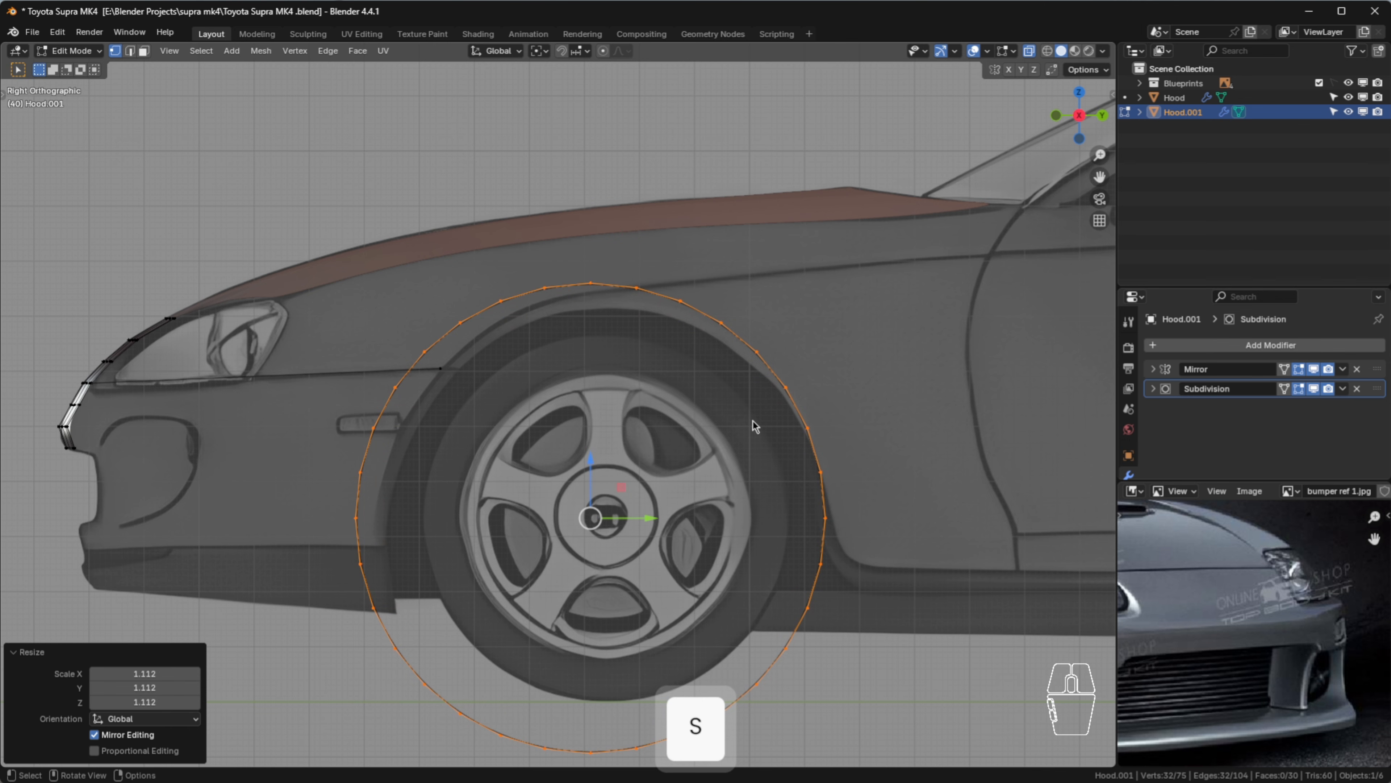
key("g")
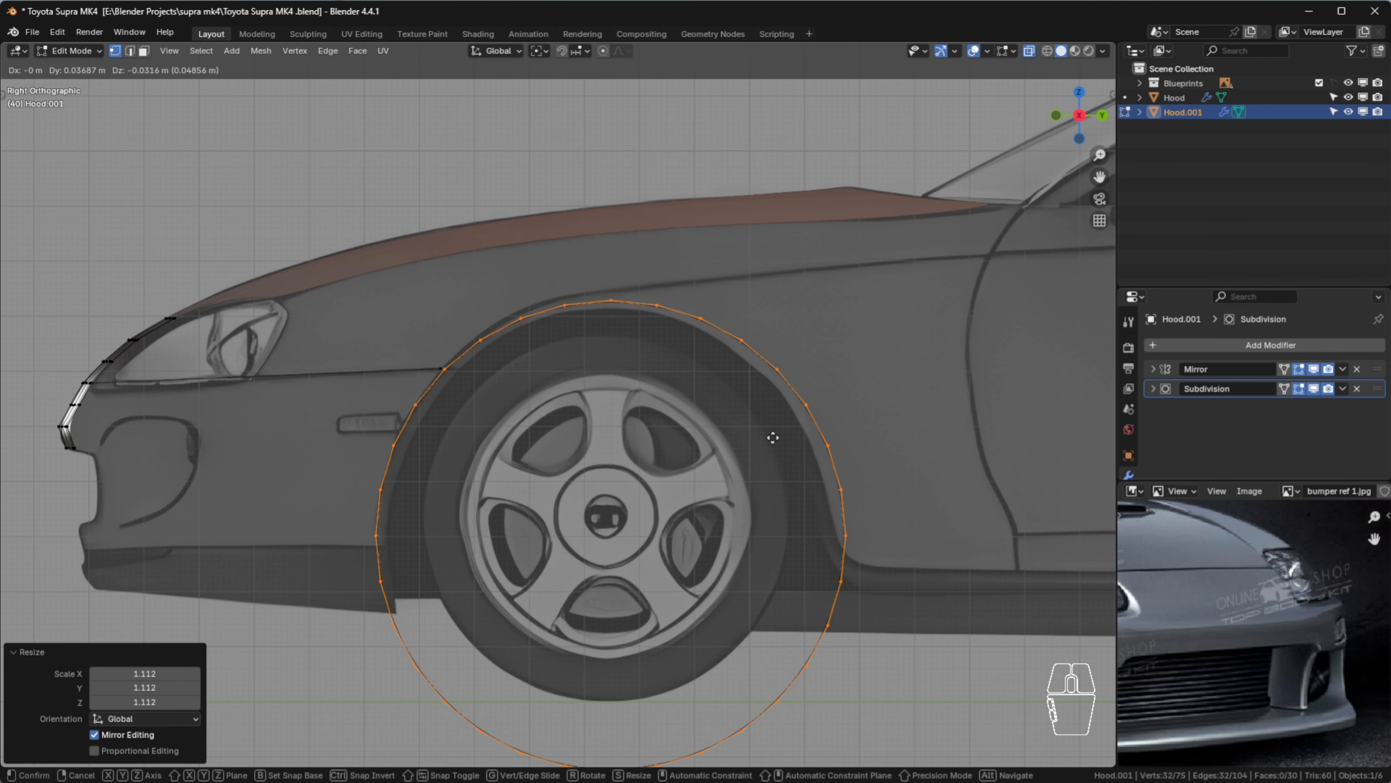
left_click(773, 438)
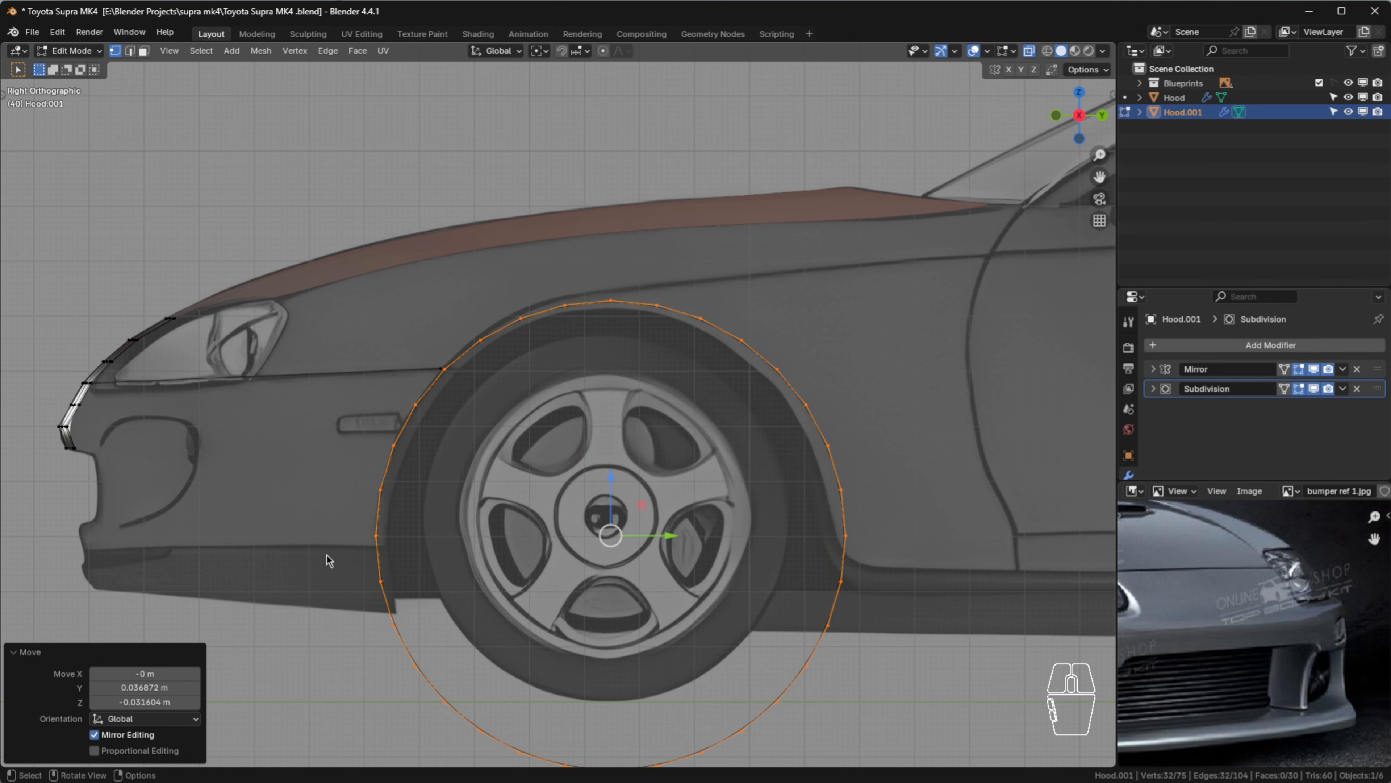
Extrude the whole circle inward to about 0.96 of its size, forming a narrow ring around the wheel arch
scroll(338, 371, "up", 2)
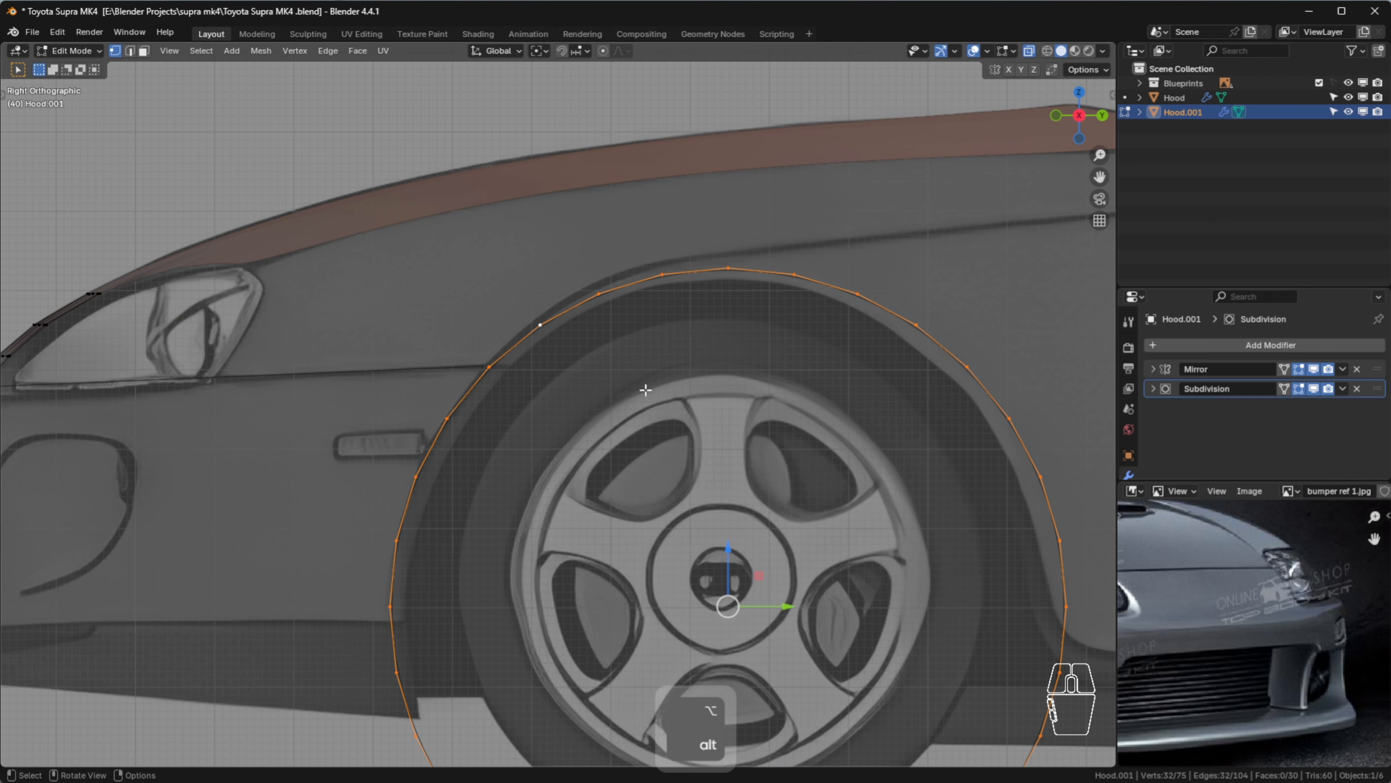
key("e")
key("s")
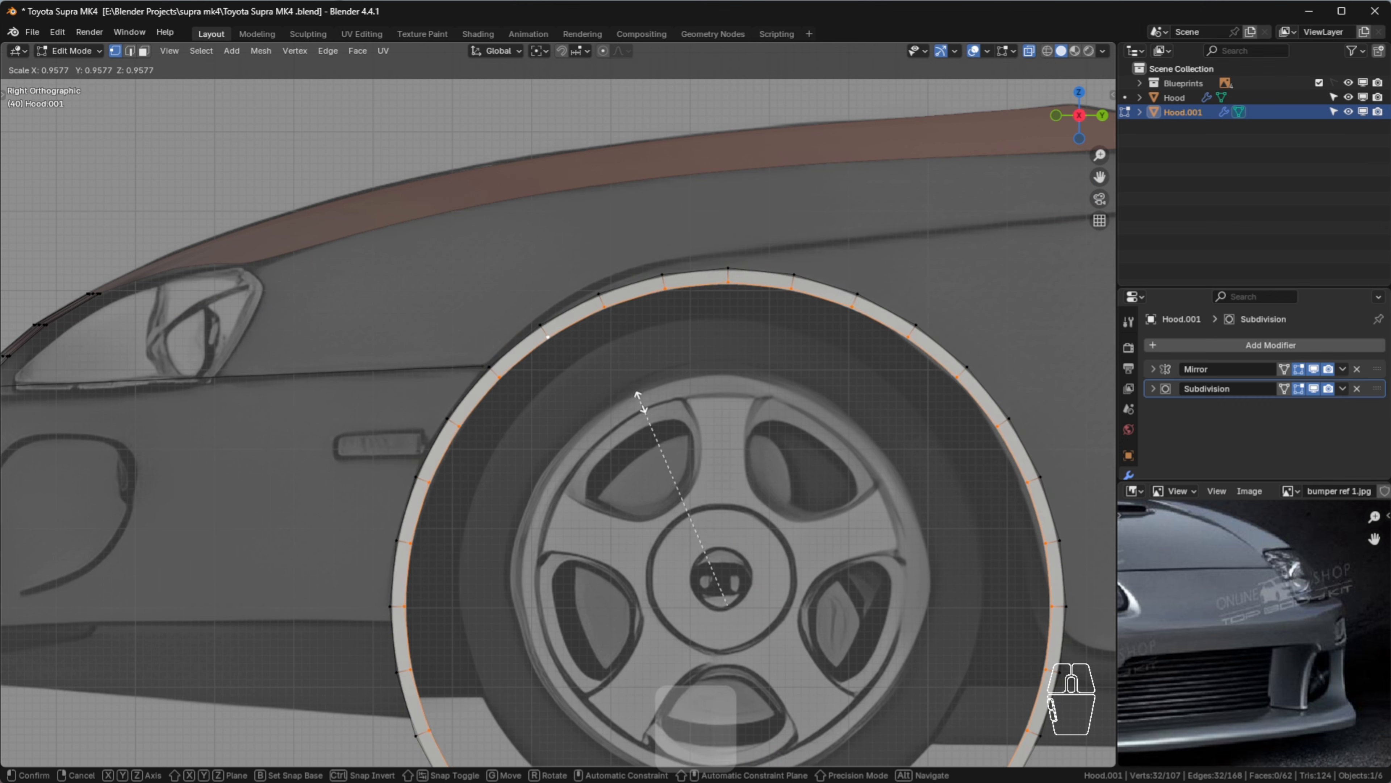
left_click(641, 403)
Select the ring's outer edge loop and scale it by 1.007 to fit the wheel arch outline
key("e")
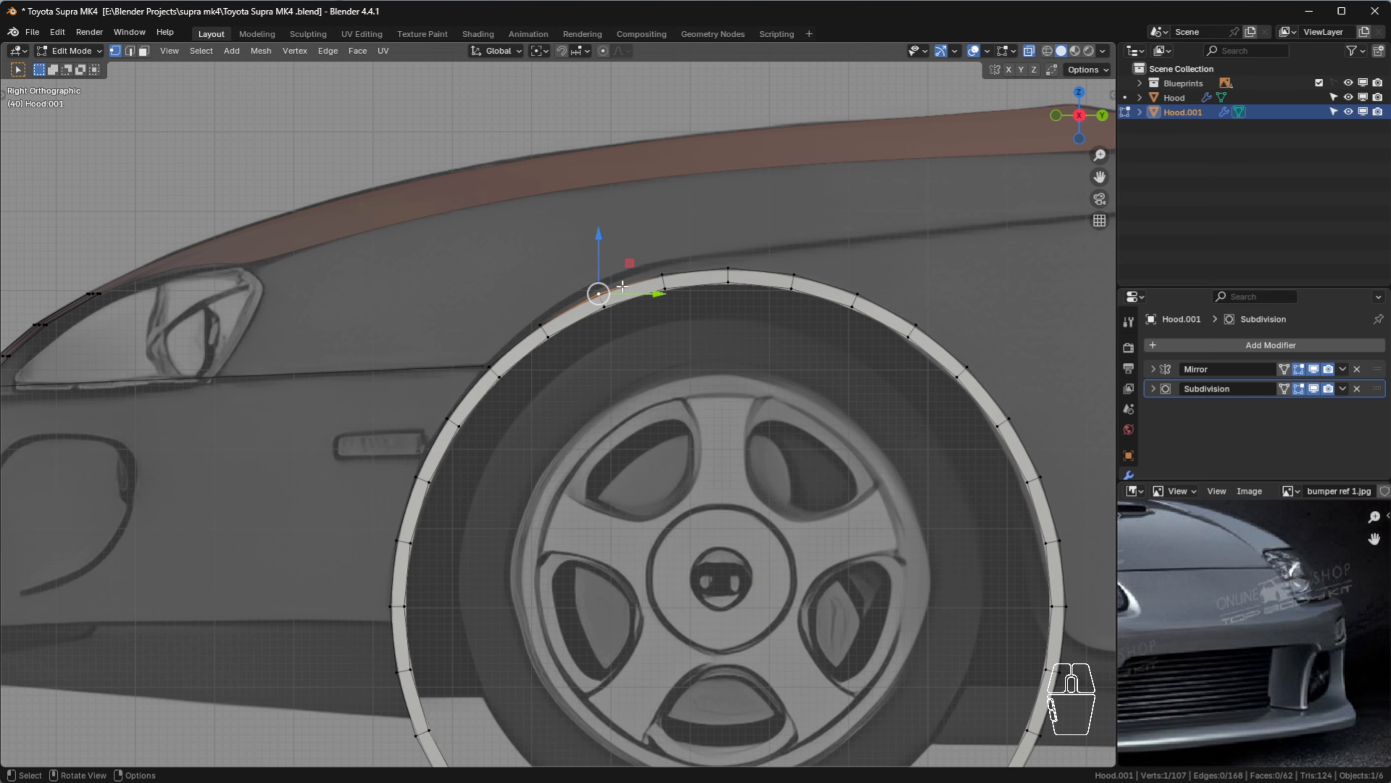
key("s")
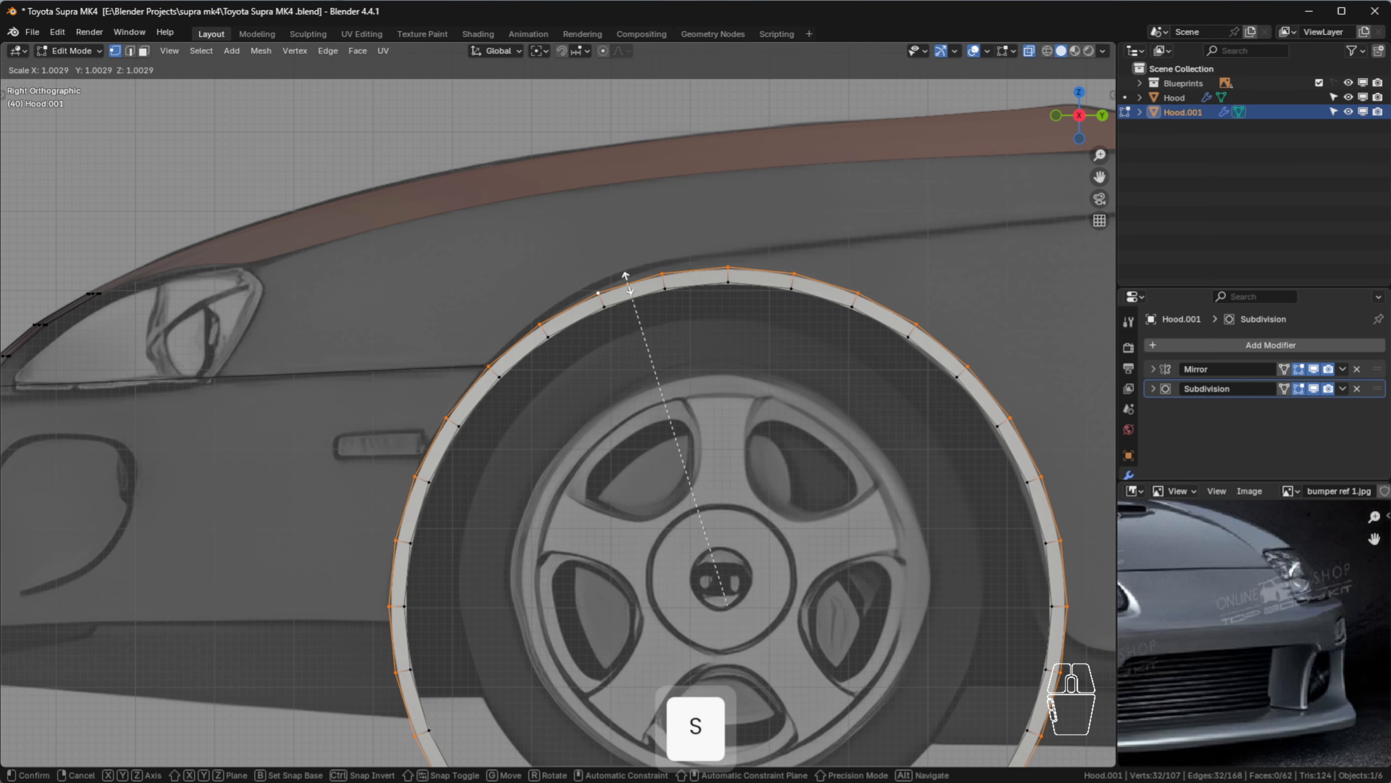
left_click(613, 319)
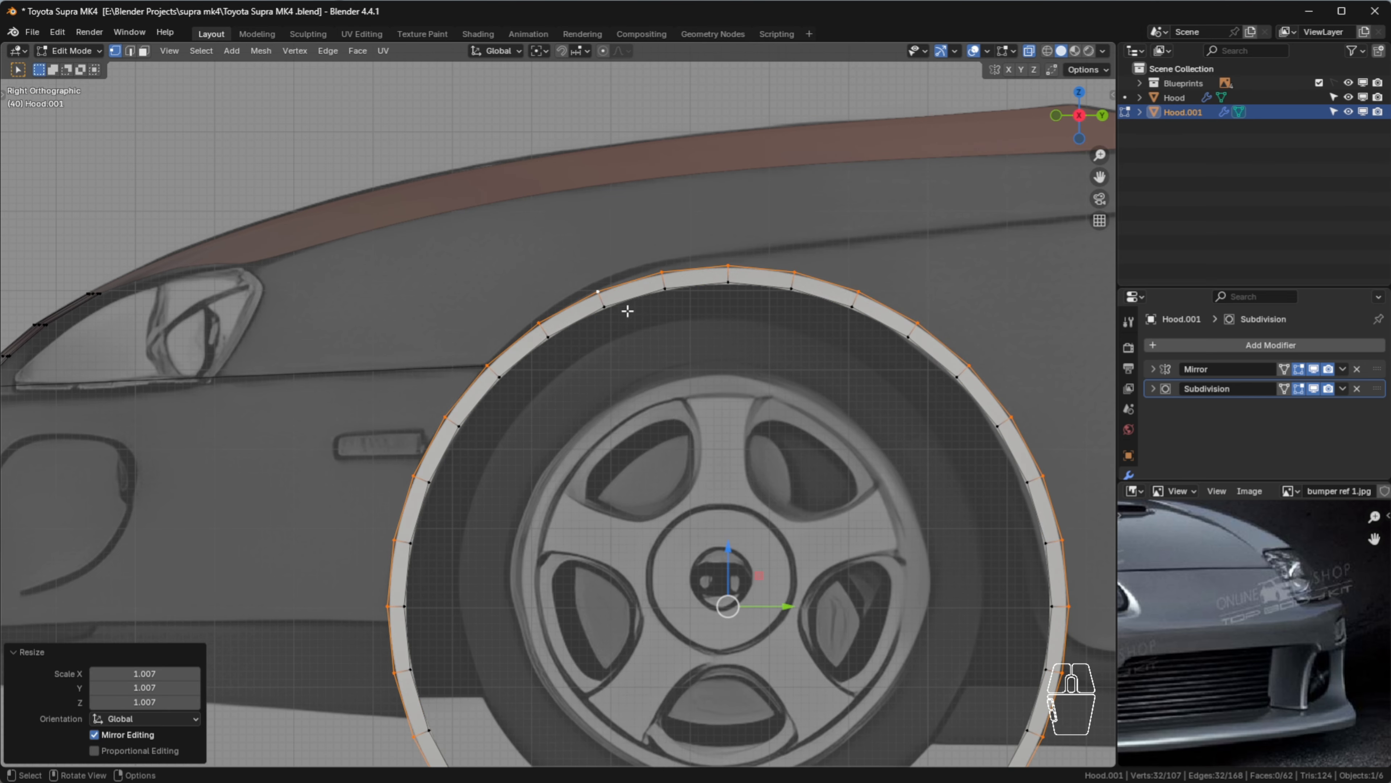
Delete the vertices of the ring's lower part below the bumper side's lower edge
scroll(229, 419, "down", 5)
left_click_drag(229, 418, 777, 575)
key("x")
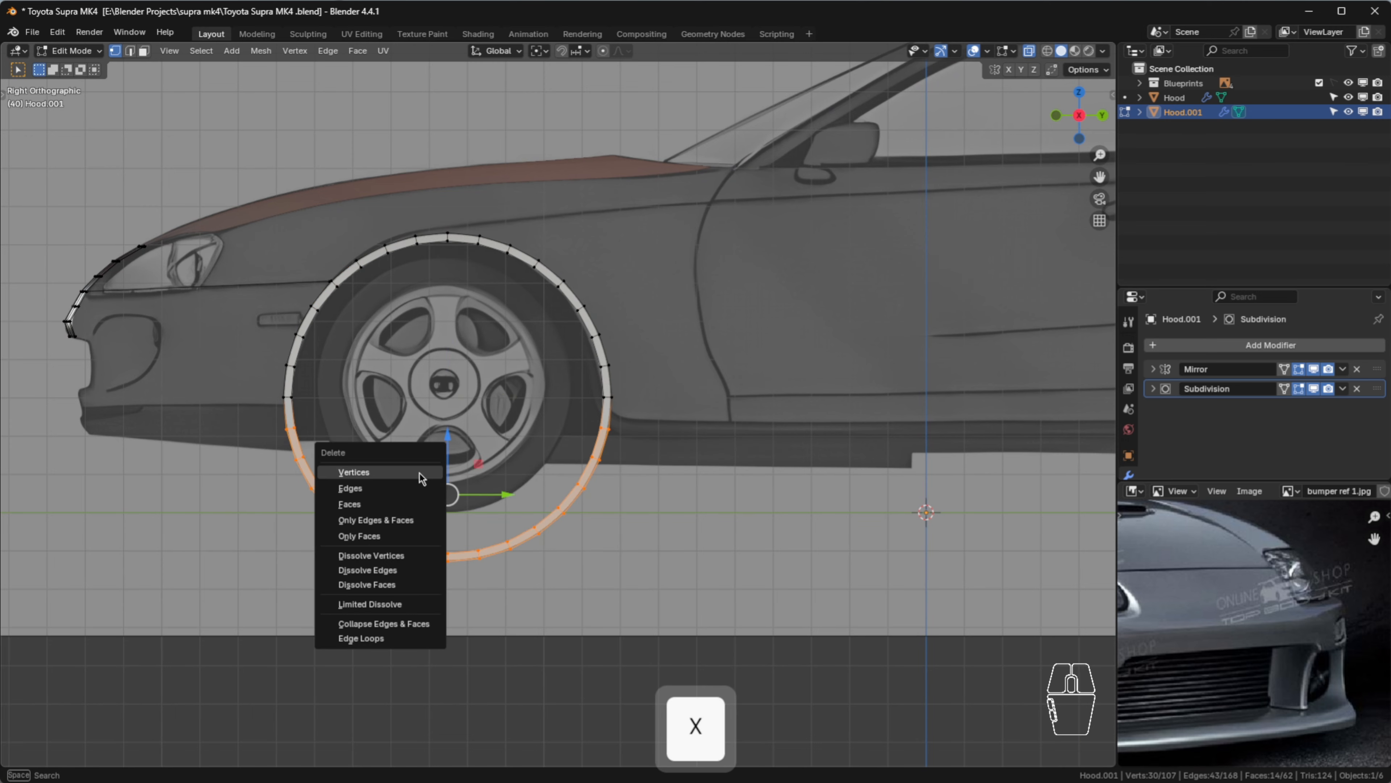
left_click(418, 473)
Delete the ring's upper and rear vertices, keeping only the front arc from the bumper seam down to the bumper side's lower edge
scroll(531, 294, "up", 2)
left_click_drag(326, 177, 787, 535)
key("x")
left_click(568, 435)
scroll(338, 236, "up", 2)
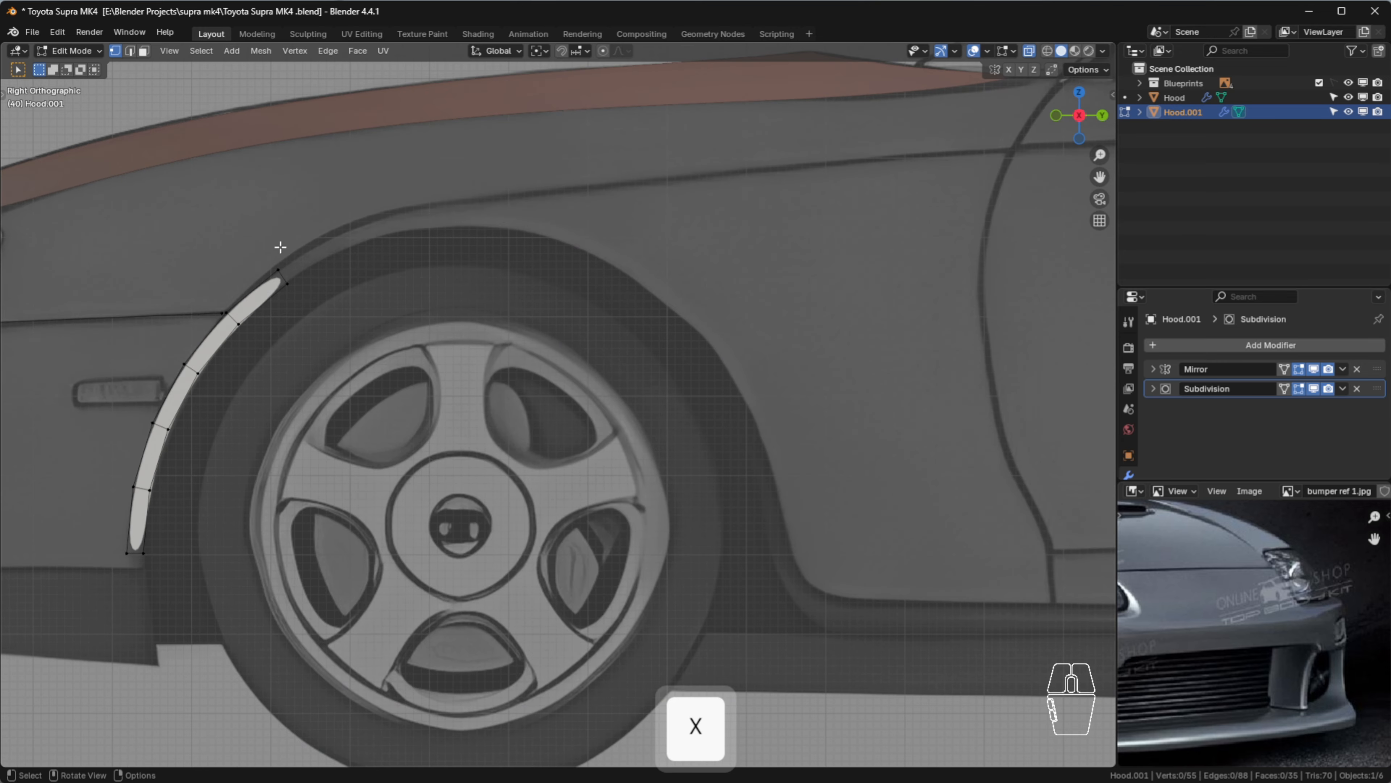
left_click_drag(273, 258, 351, 295)
key("x")
left_click(349, 298)
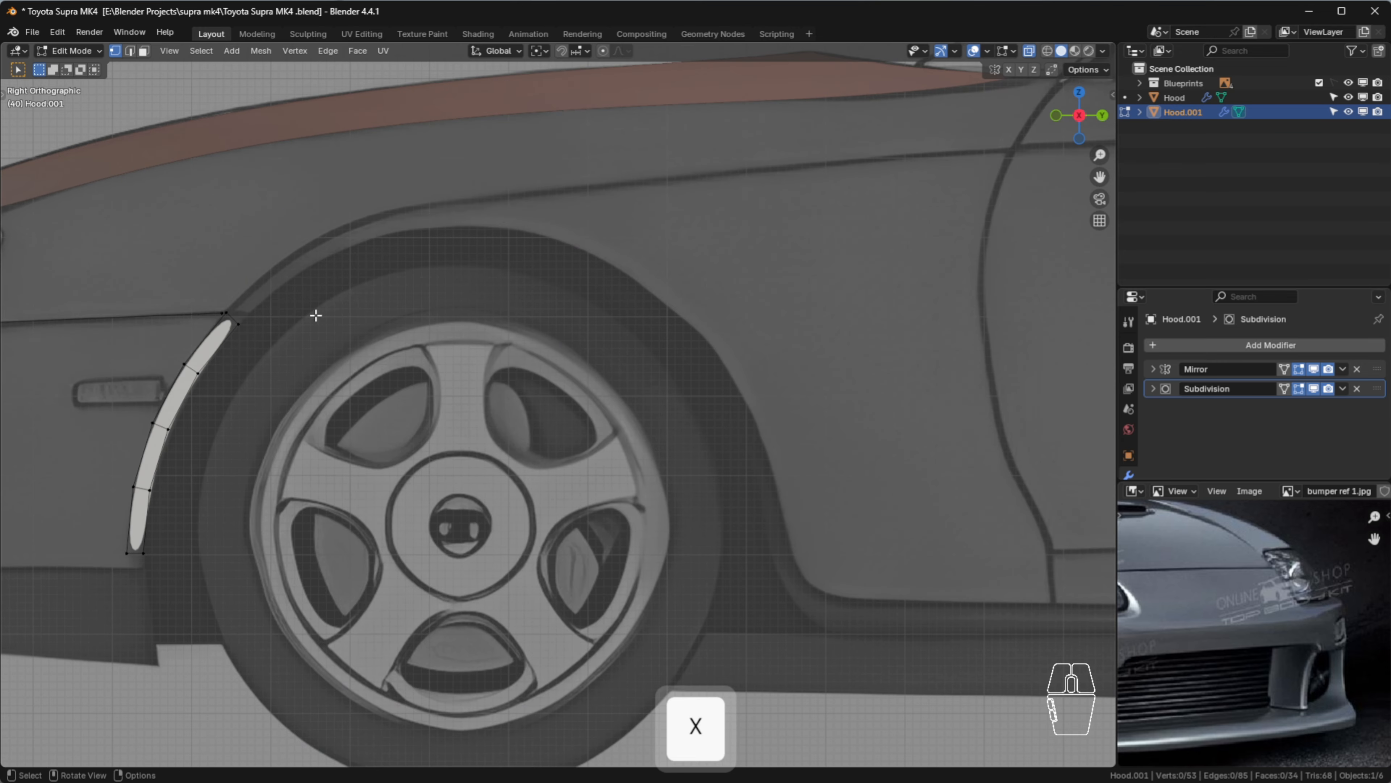
Merge the seam's end vertex with the arch strip's top outer vertex at their center
scroll(370, 352, "up", 4)
middle_click_drag(369, 352, 451, 312, "shift")
left_click_drag(378, 313, 476, 353)
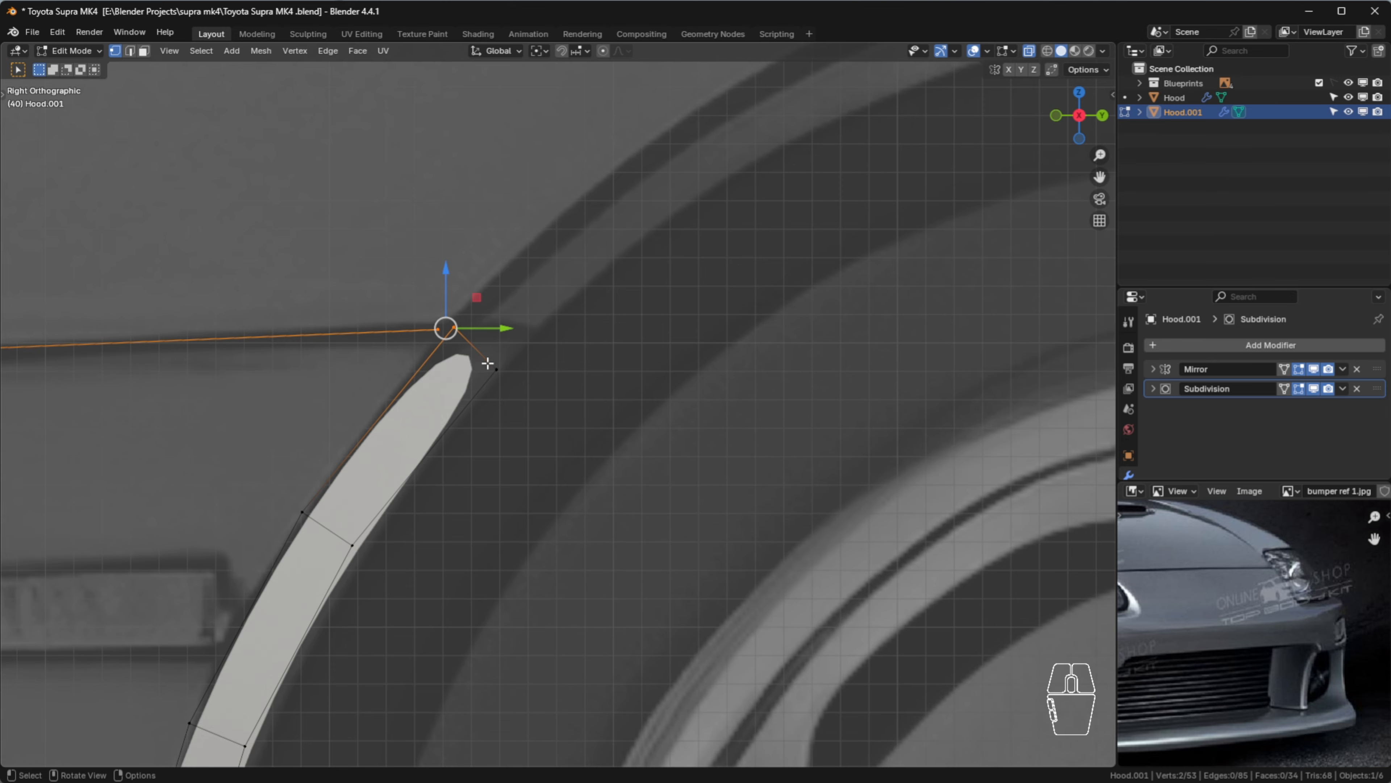
key("m")
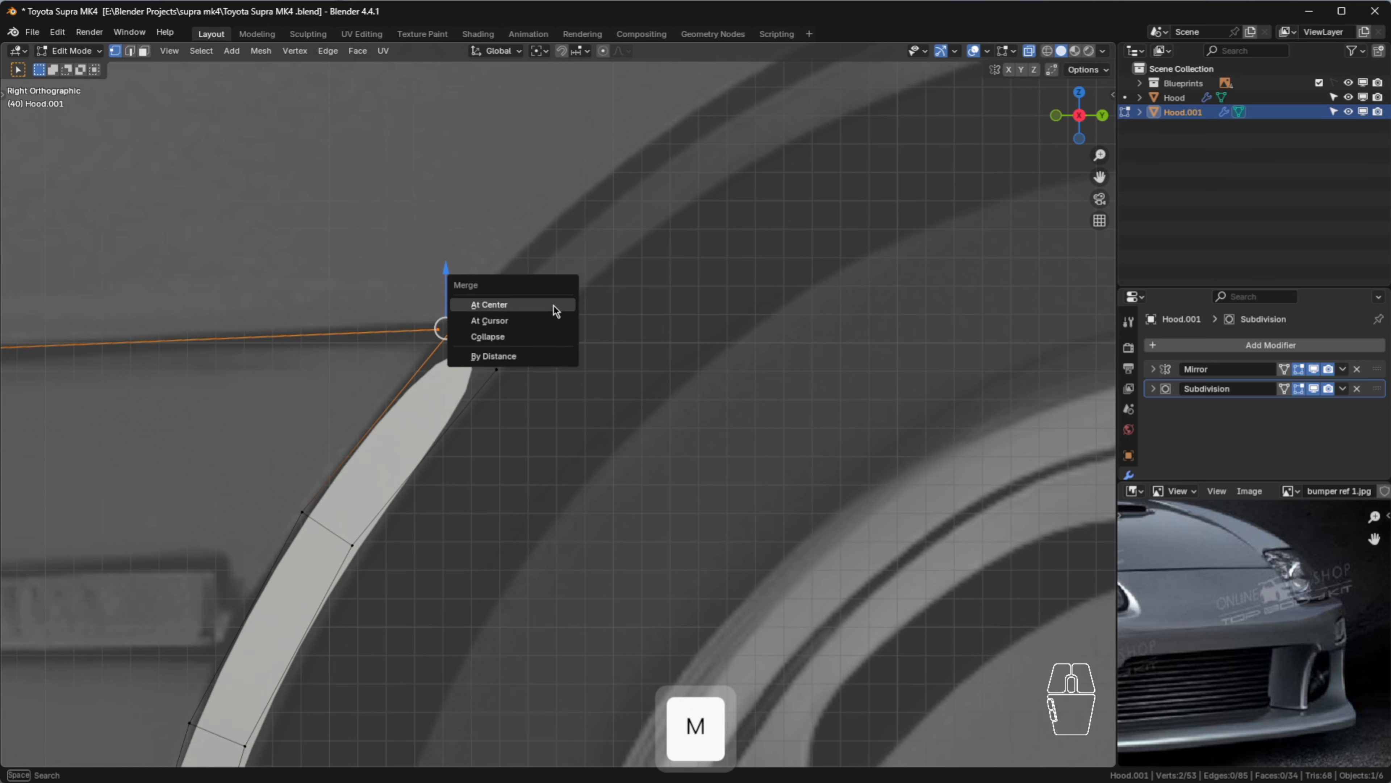
left_click(520, 305)
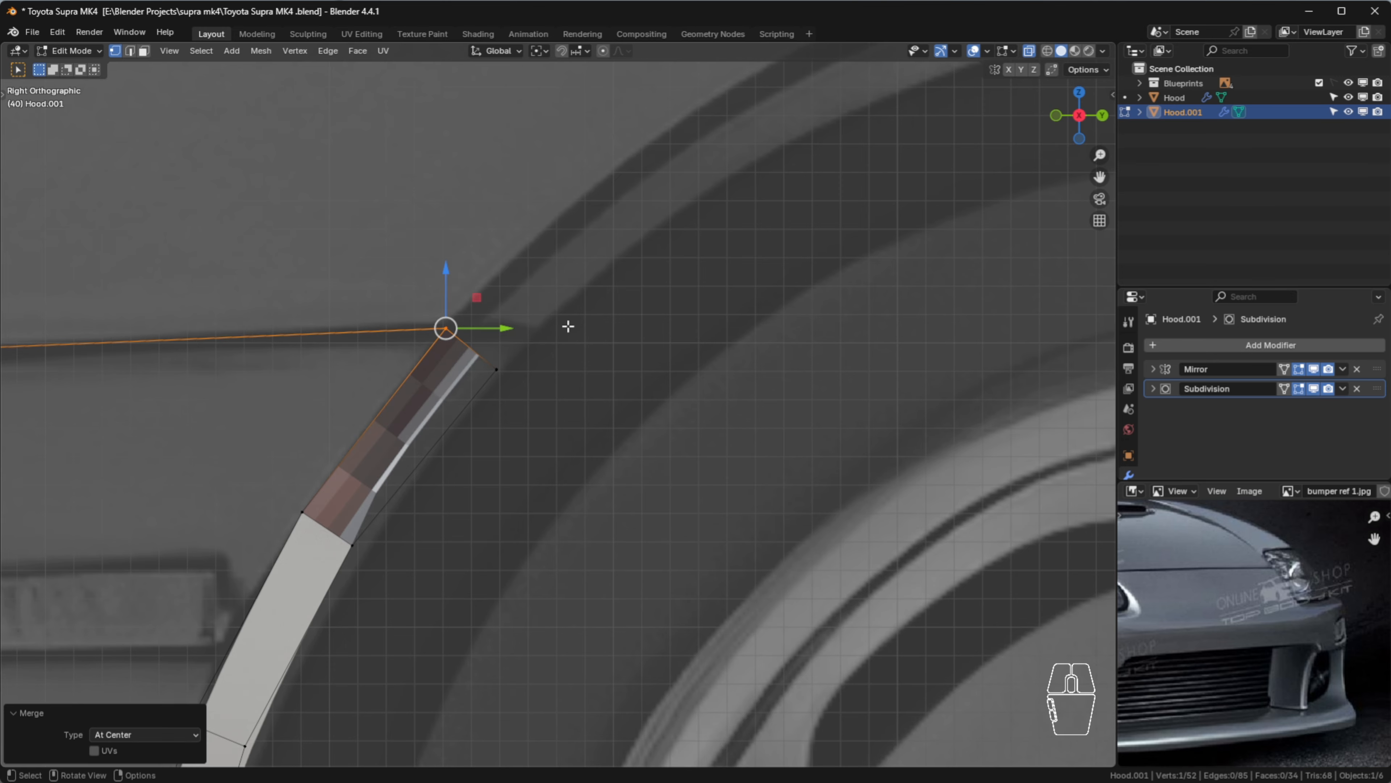
Select the wheel arch strip's vertices and turn off clipping in the Mirror modifier
scroll(470, 416, "down", 5)
left_click_drag(432, 375, 585, 583)
left_click(1150, 368)
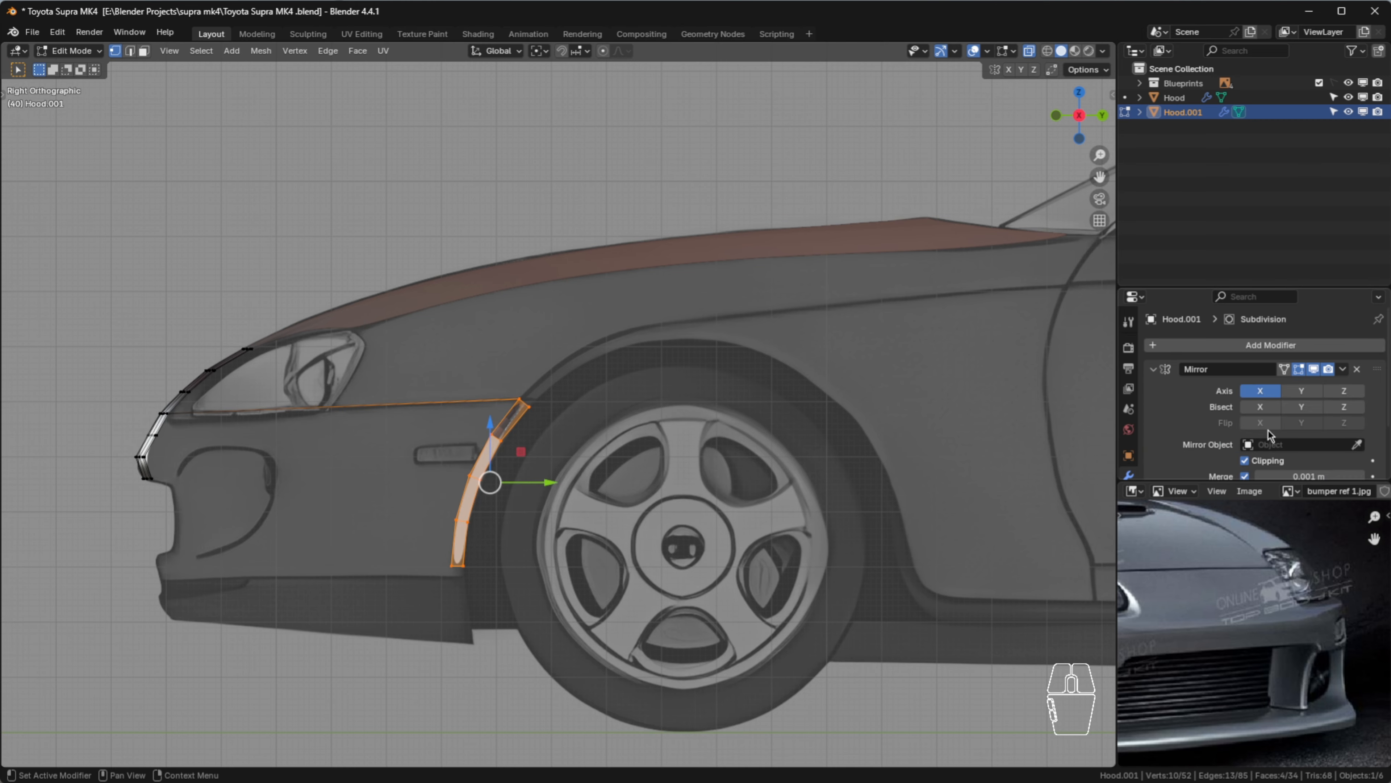
scroll(1270, 421, "down", 1)
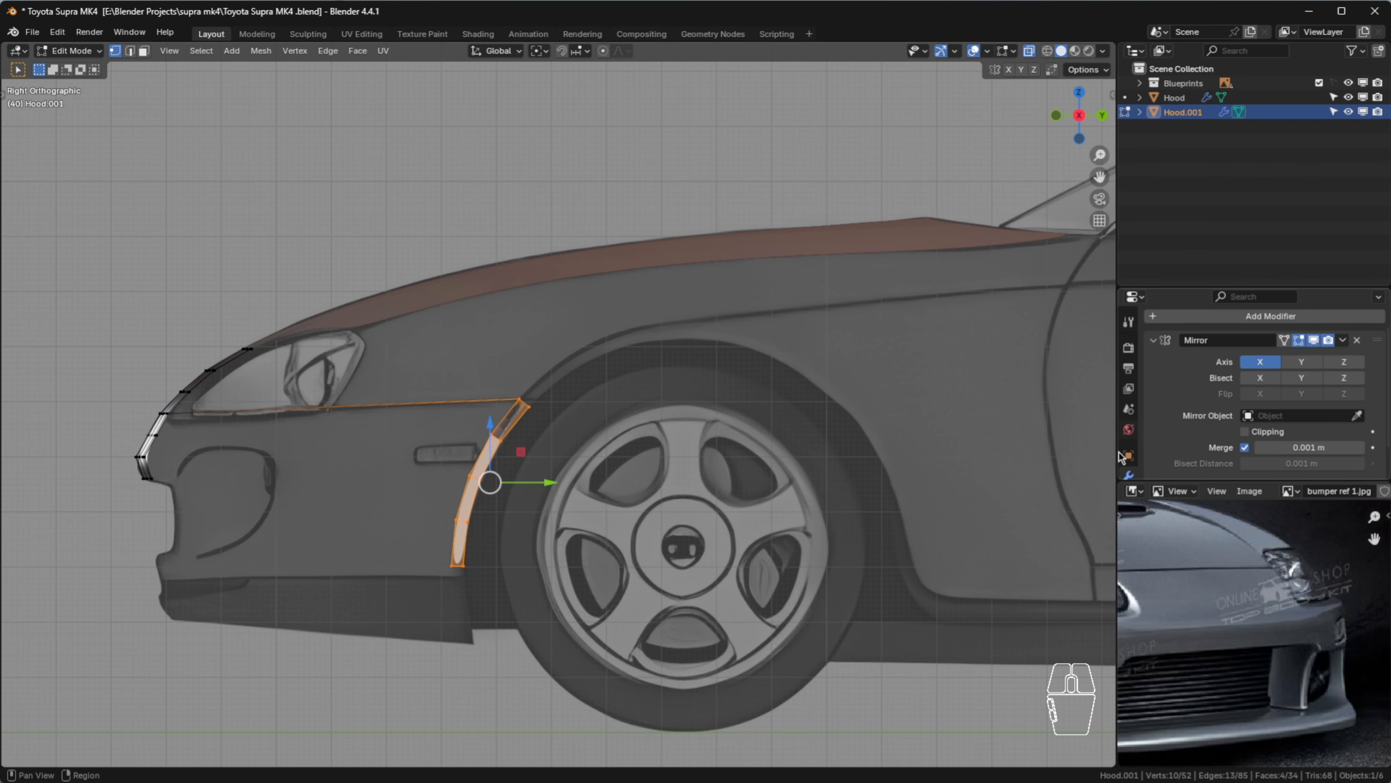
In front view, move the arch strip about 0.88 m along X to the car's outer side
key("1")
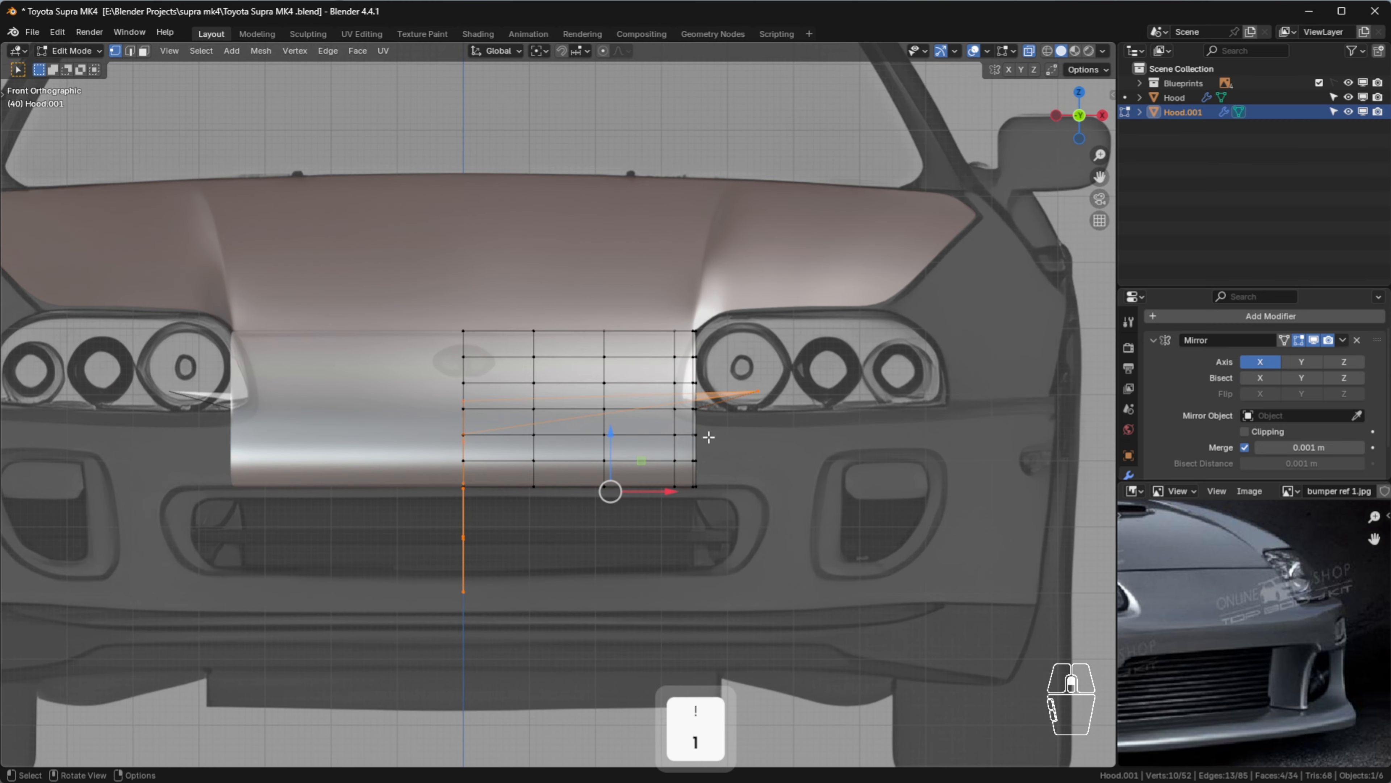
key("g")
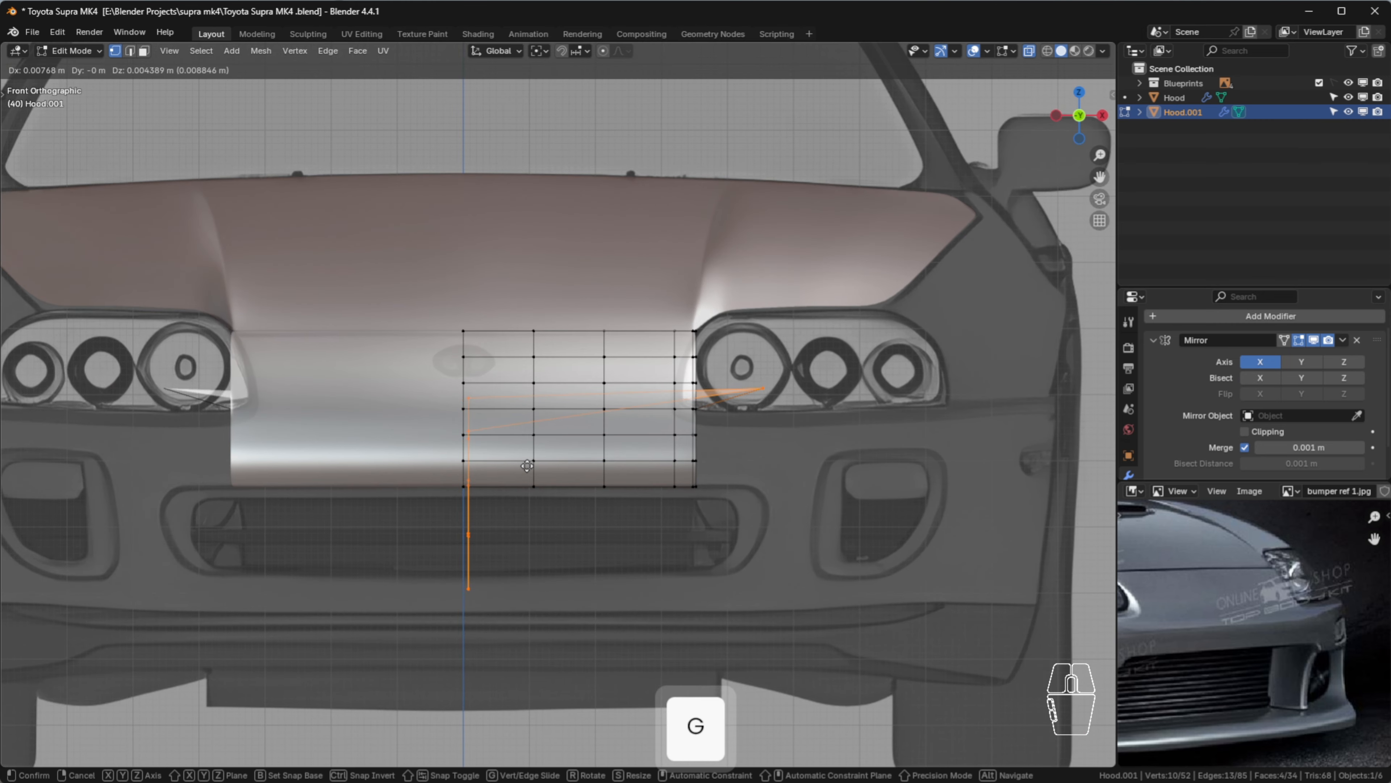
key("x")
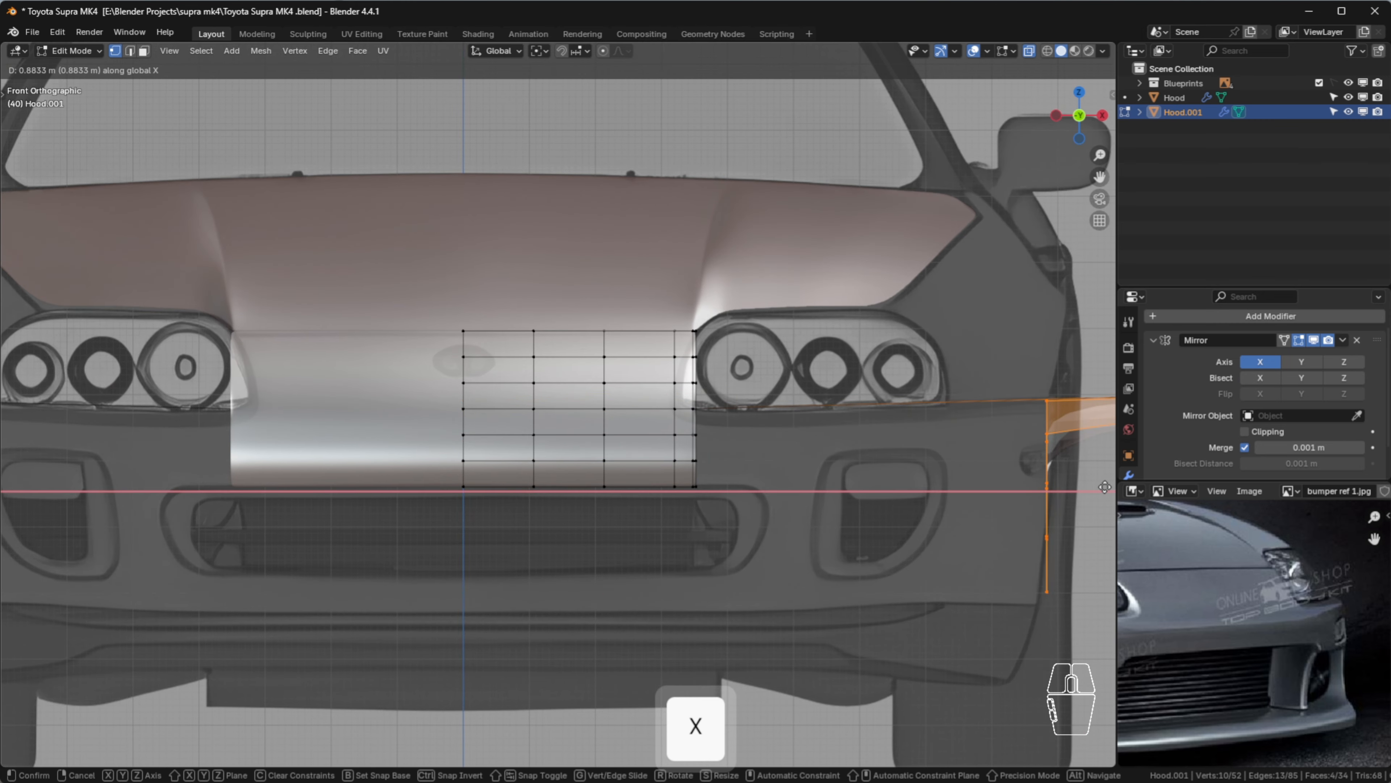
Move the merged seam corner vertex about -0.445 m along X to line up with the rest of the arch strip
key("1")
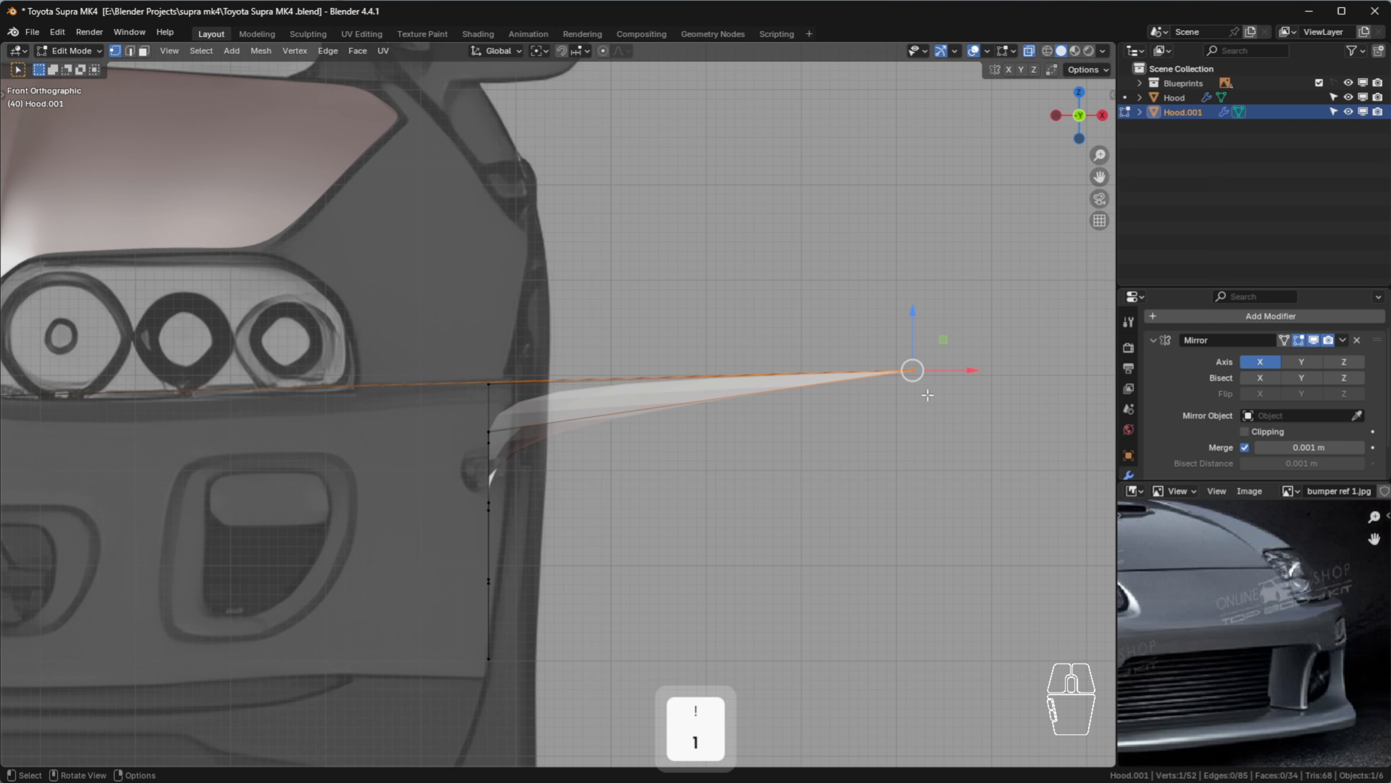
key("3")
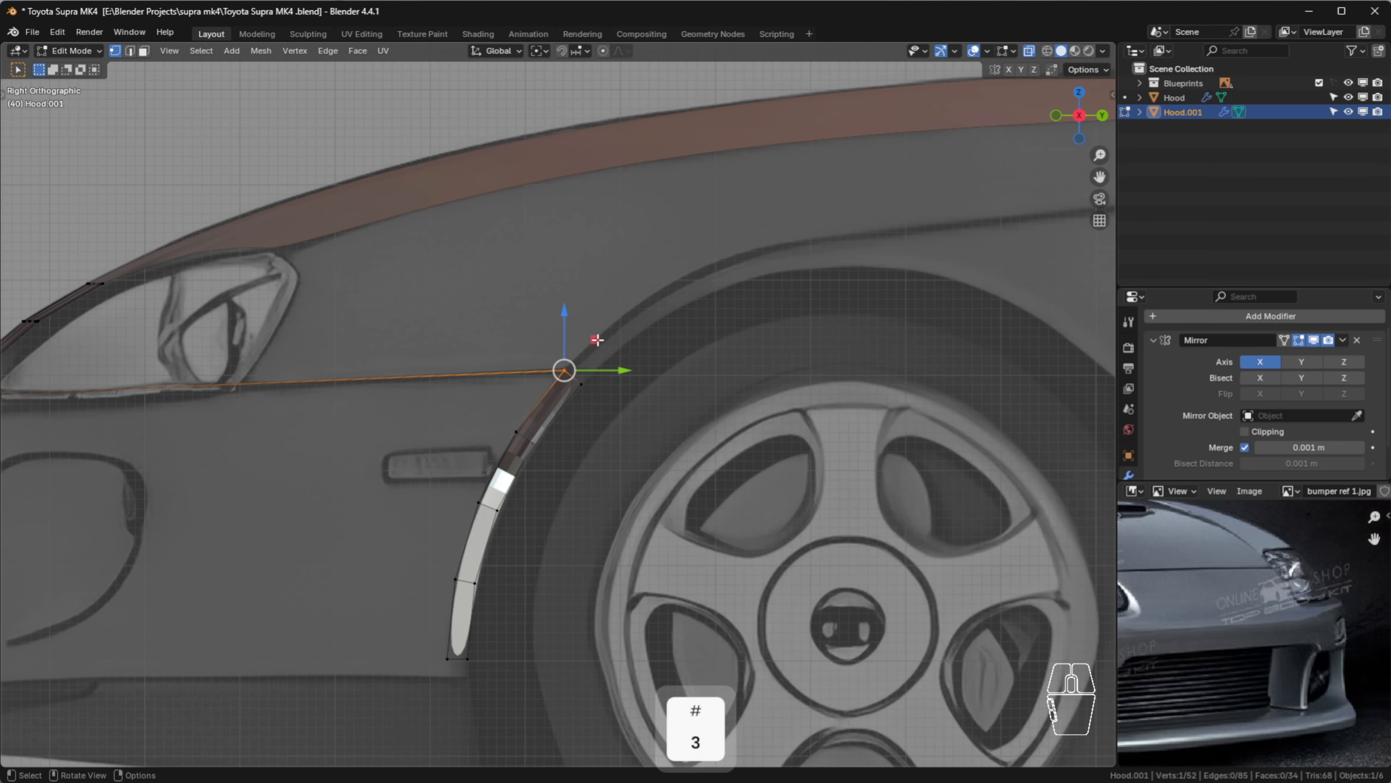
key("1")
left_click_drag(951, 374, 525, 381)
scroll(457, 404, "up", 2)
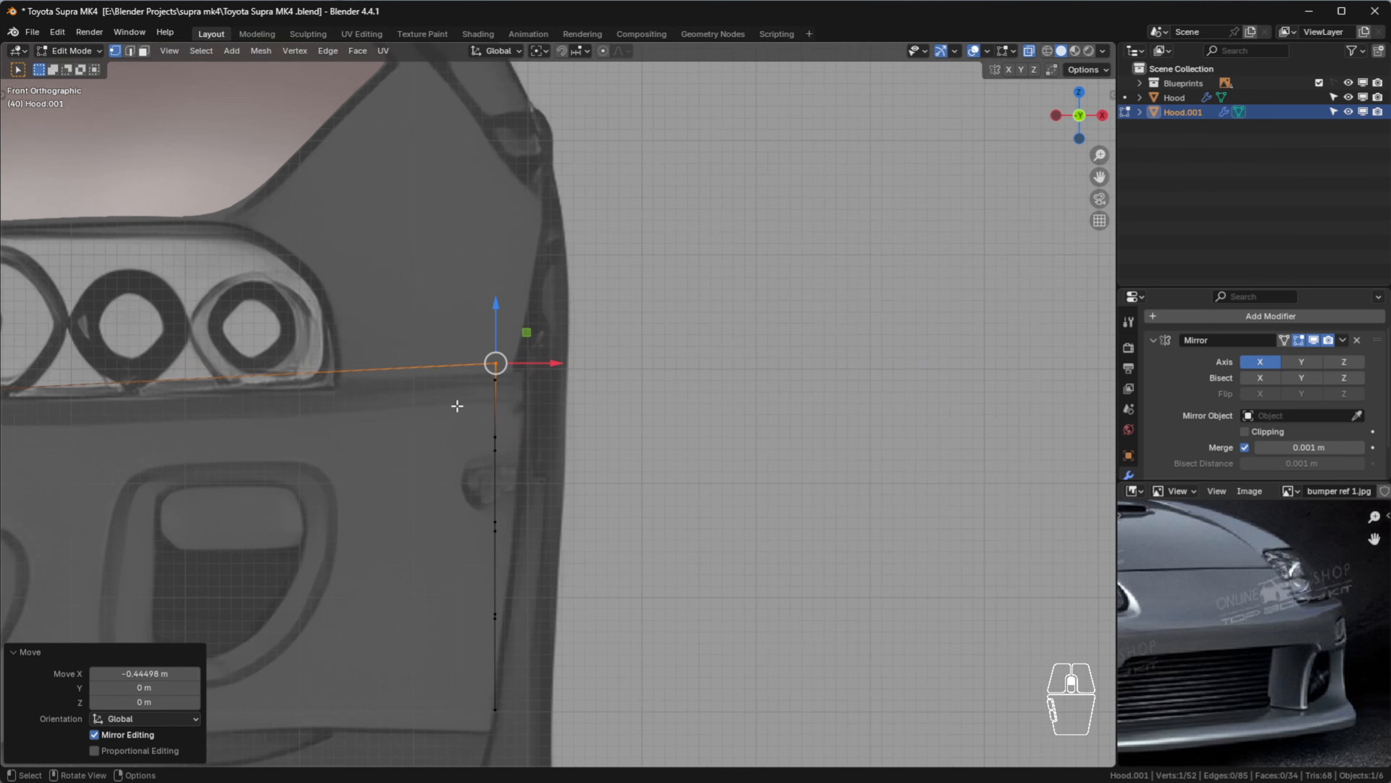
Select the whole arch strip with its bottom outer vertex active and set the transform pivot to the active element
left_click_drag(455, 325, 570, 679)
scroll(568, 556, "up", 1)
scroll(568, 556, "down", 1)
middle_click_drag(549, 515, 521, 393, "shift")
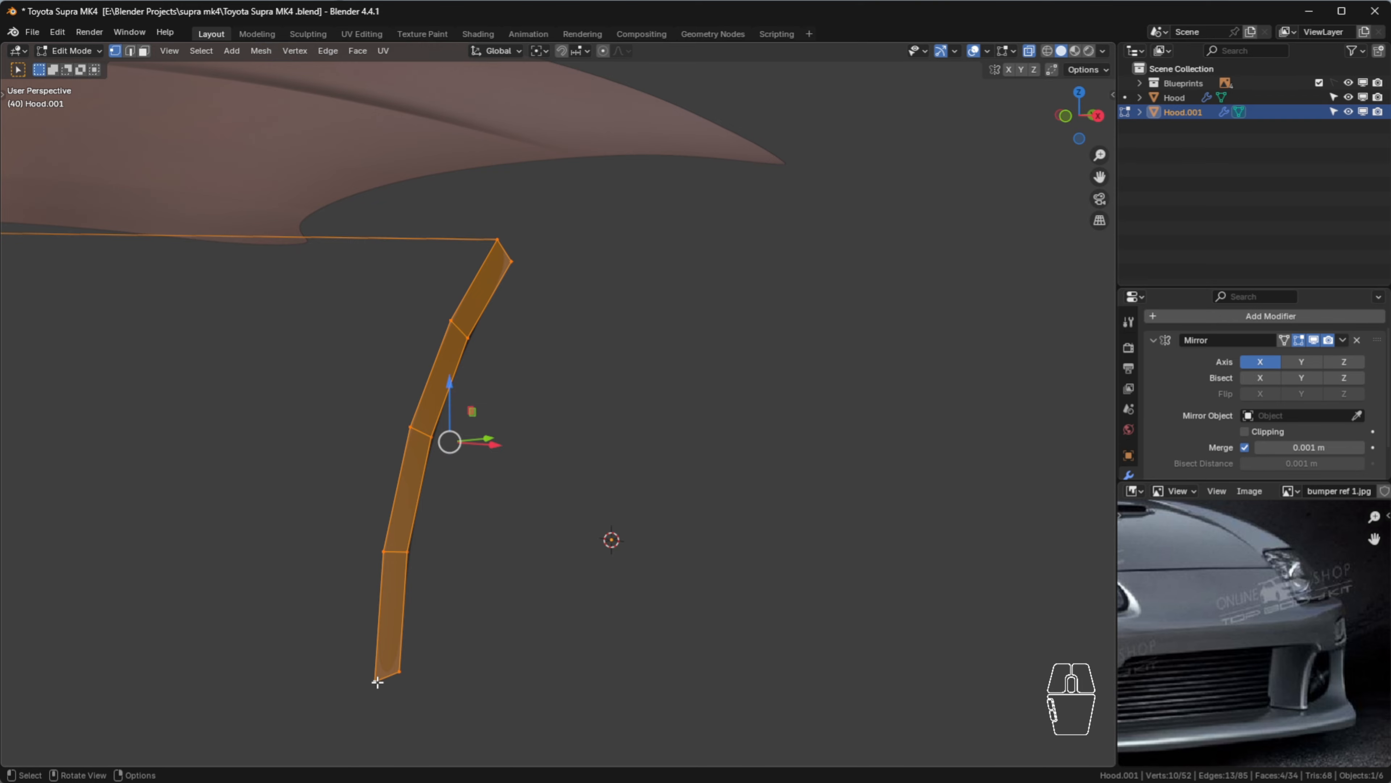
key("period")
left_click(295, 629)
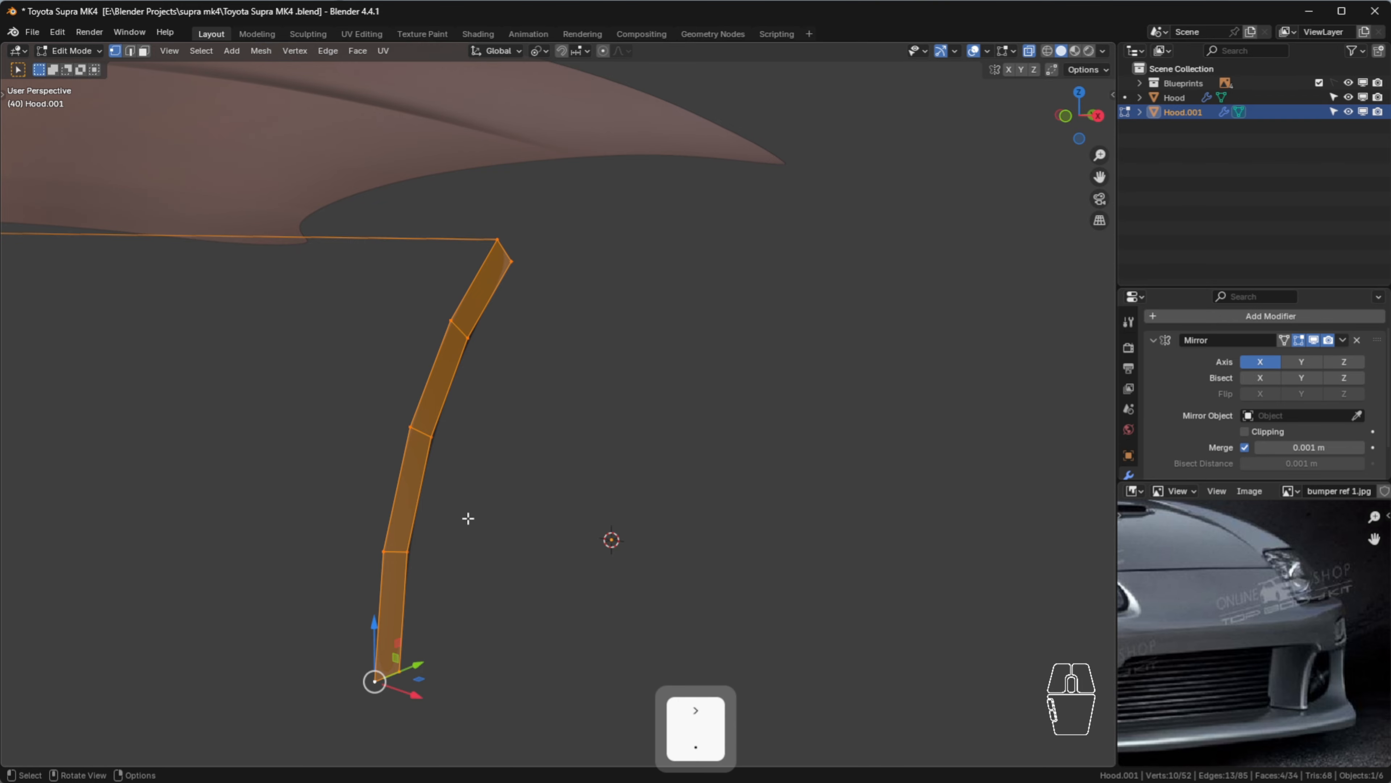
In front view, rotate the arch strip about 5° around its bottom vertex so its top leans outward along the car's side
key("1")
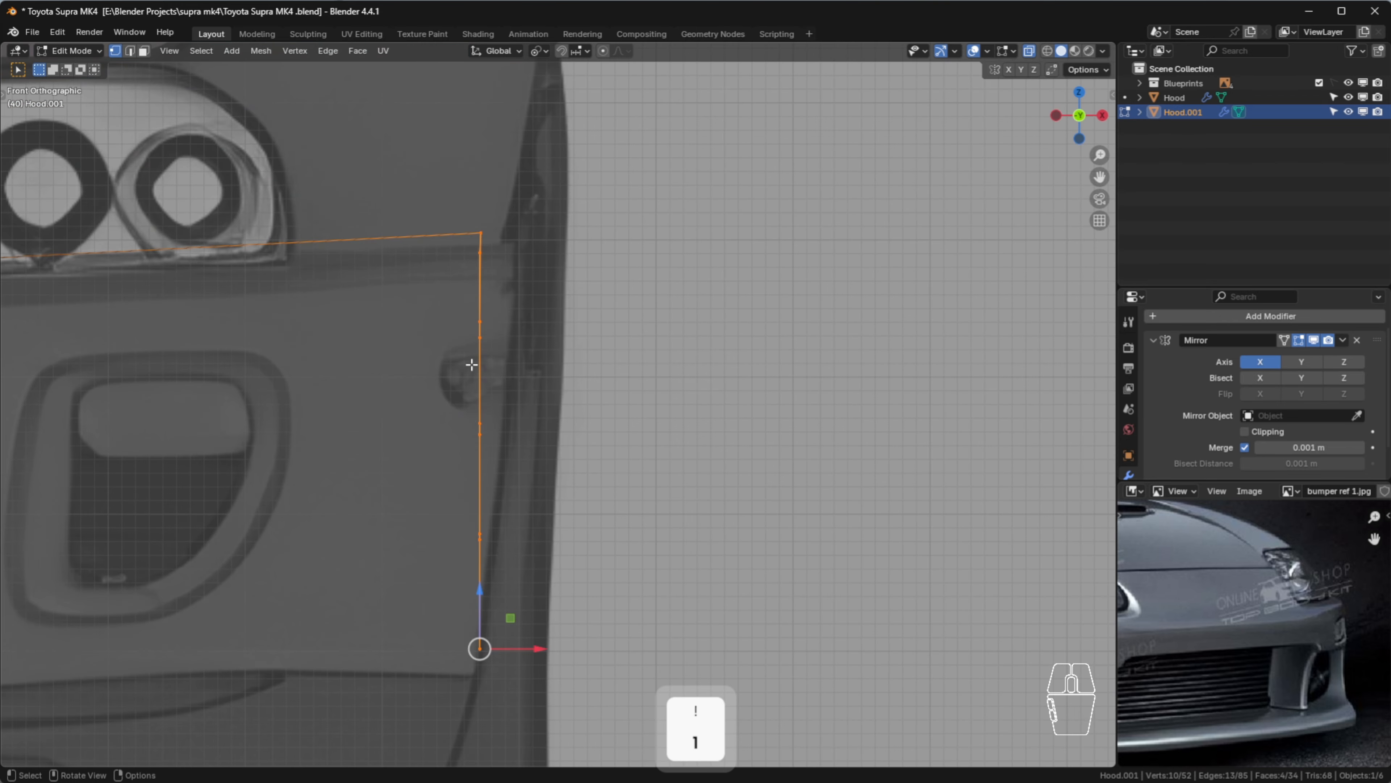
key("r")
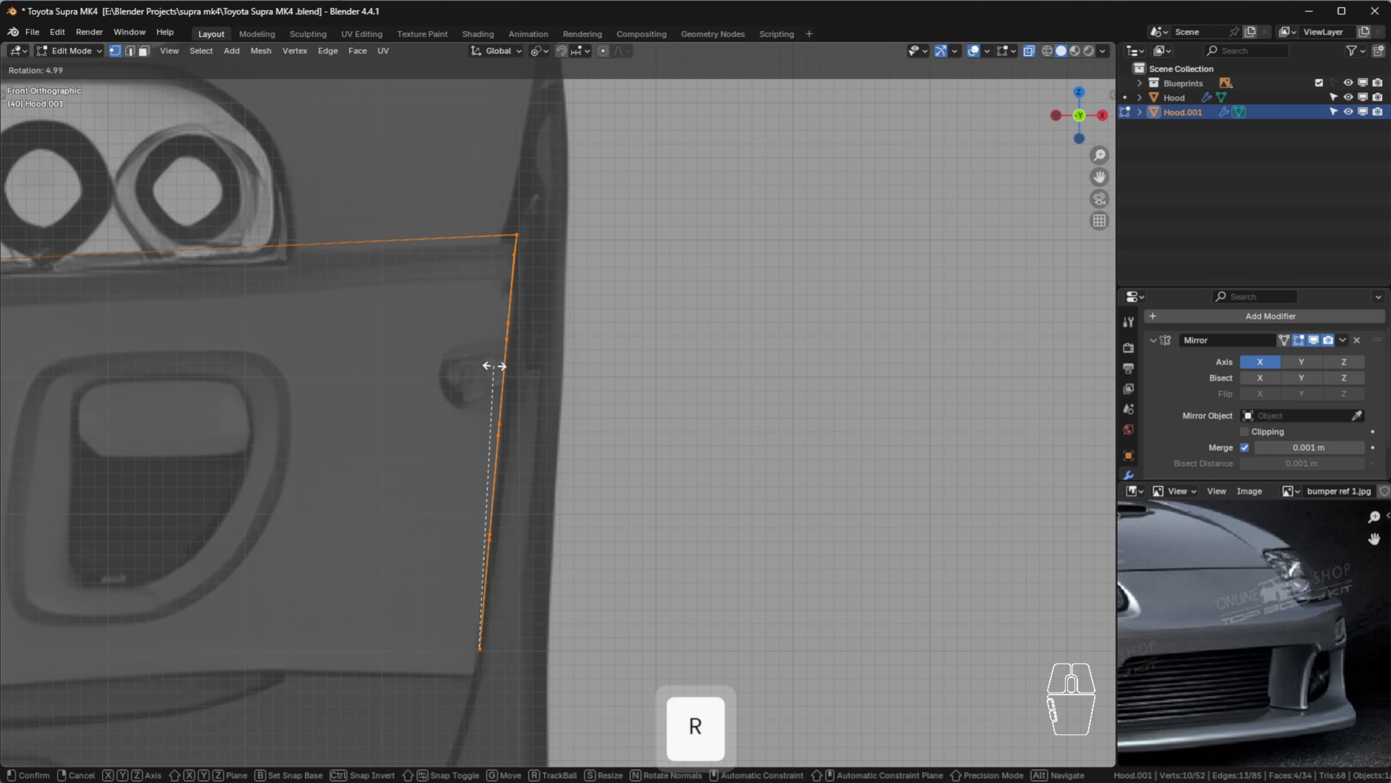
left_click(492, 366)
In front view, move the arch strip's two bottom vertices about 0.017 m down onto the bumper's lower corner in the blueprint
scroll(644, 367, "down", 1)
middle_click_drag(644, 367, 618, 379)
key("1")
scroll(582, 514, "up", 5)
left_click_drag(501, 454, 619, 513)
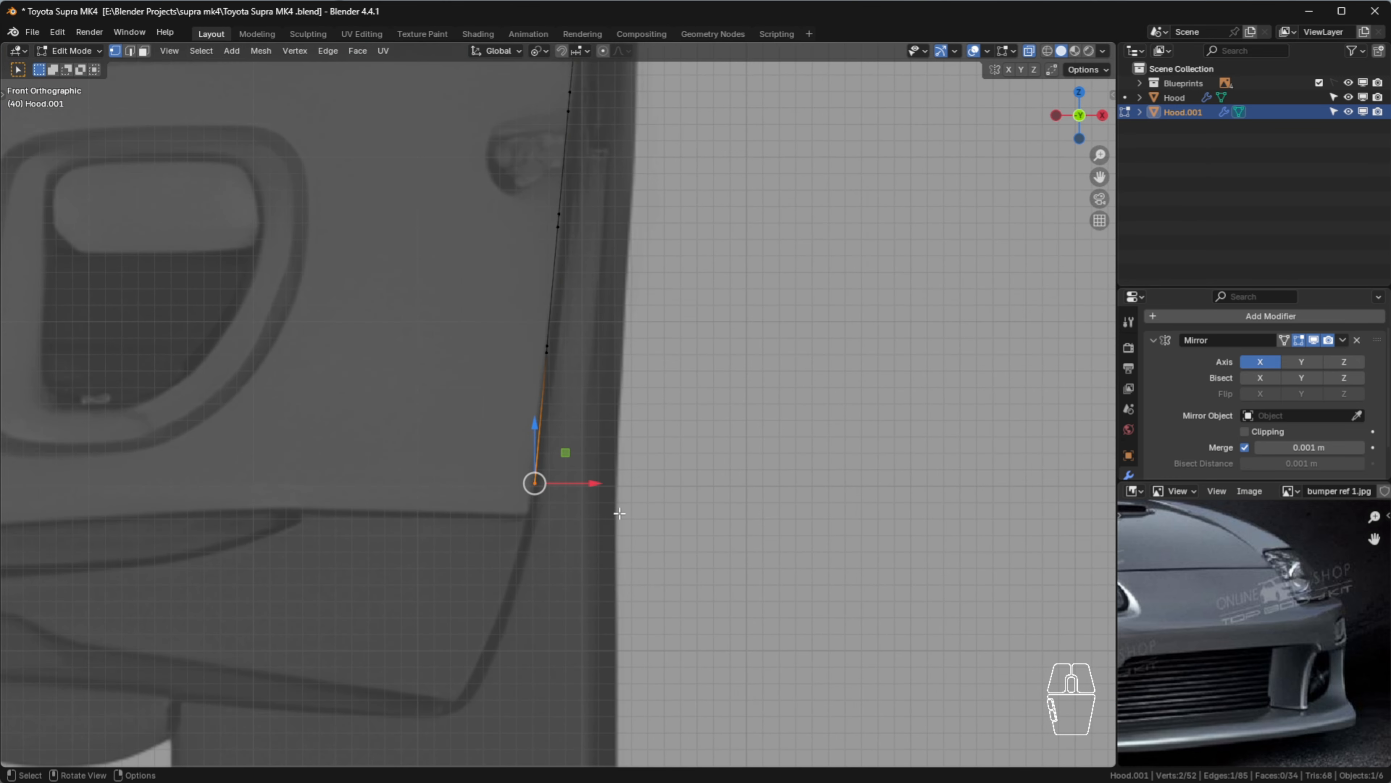
key("g")
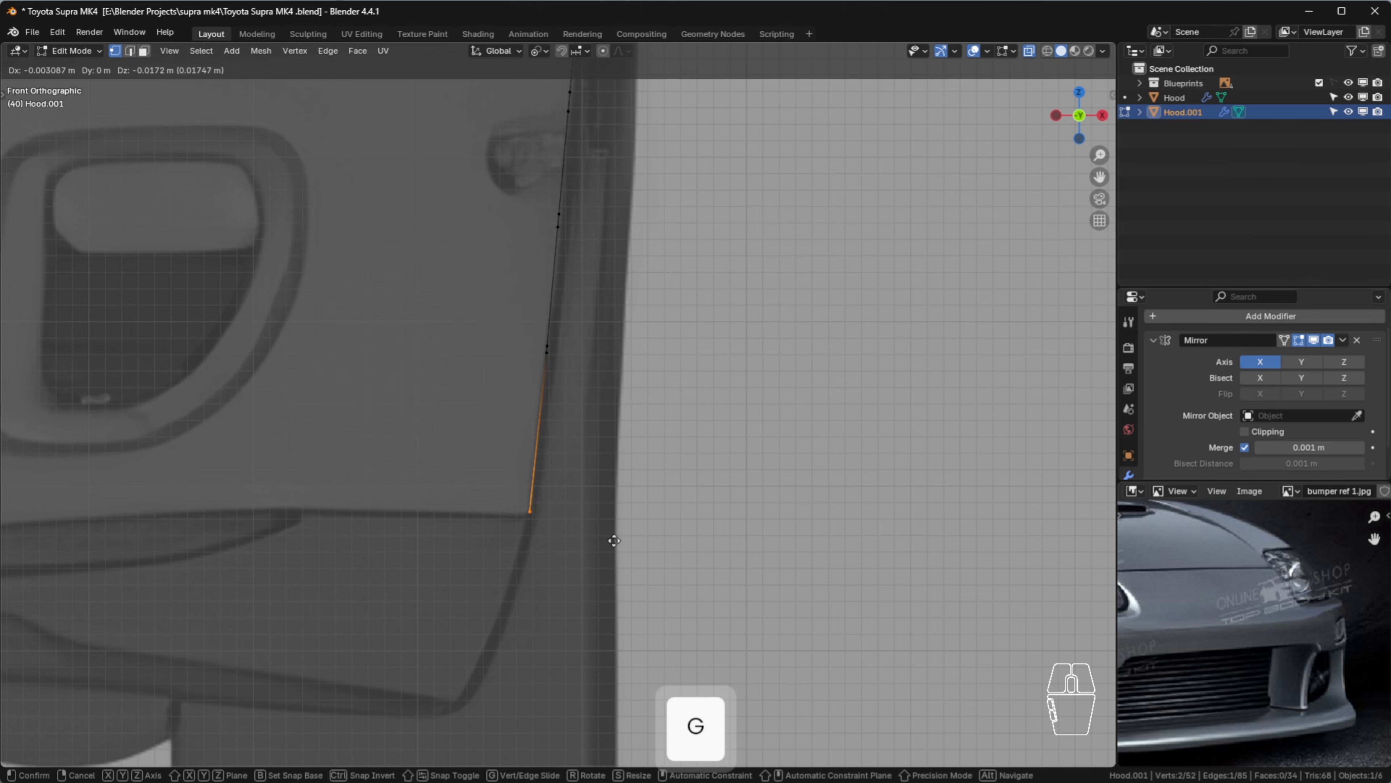
left_click(614, 529)
middle_click_drag(615, 528, 548, 513)
left_click(631, 520)
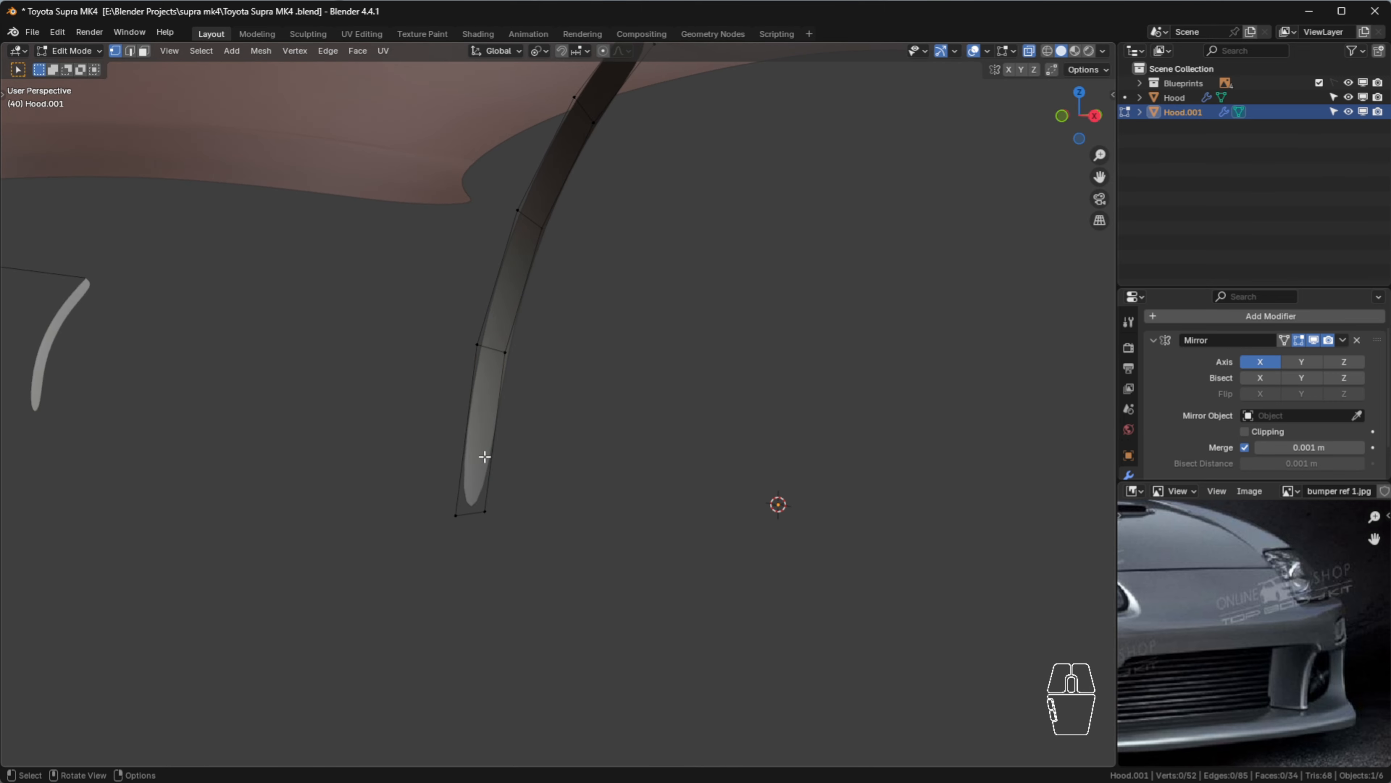
Add seven evenly spaced loop cuts, without sliding, to the long edge joining the hood-front mesh to the arch strip's top
scroll(567, 455, "down", 5)
key("1")
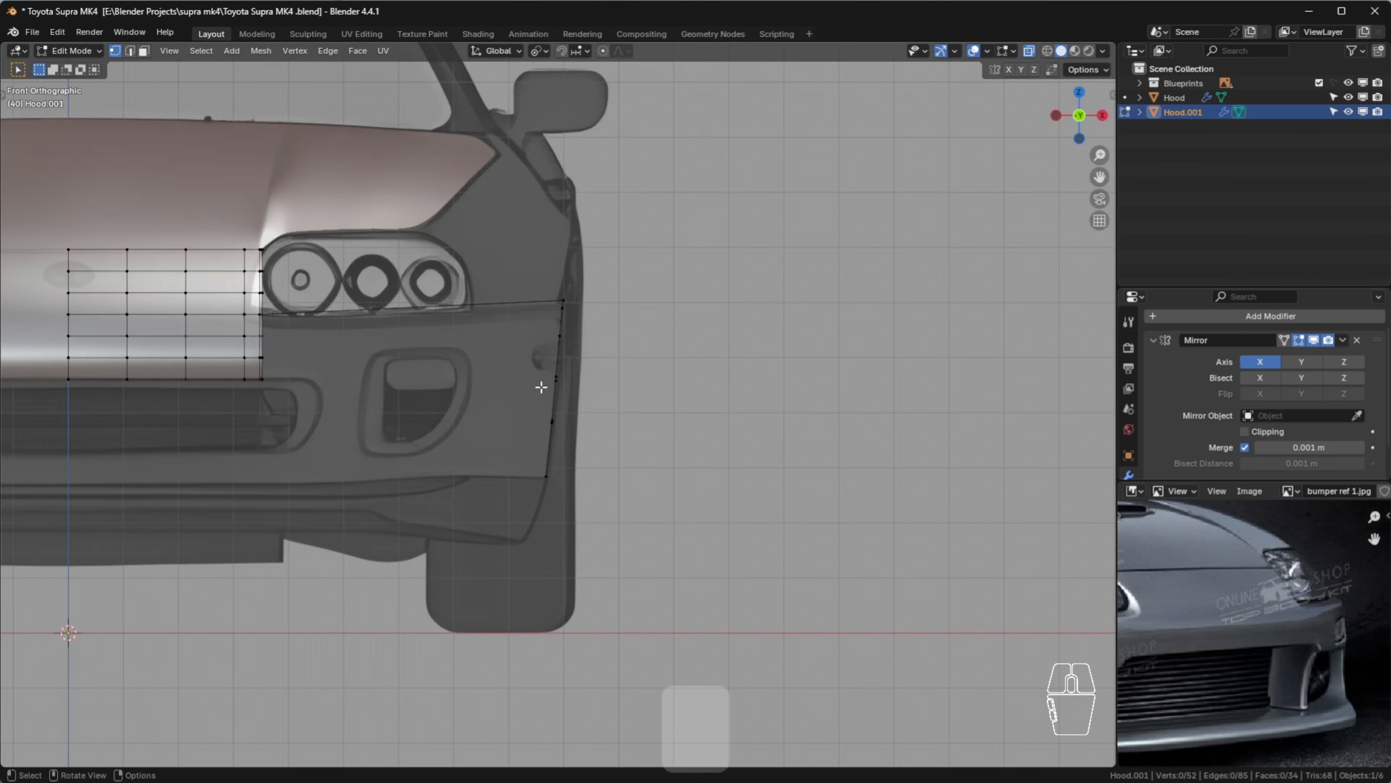
key("7")
scroll(524, 486, "up", 2)
middle_click_drag(497, 628, 582, 434, "shift")
scroll(502, 474, "up", 3)
middle_click_drag(502, 473, 568, 478, "shift")
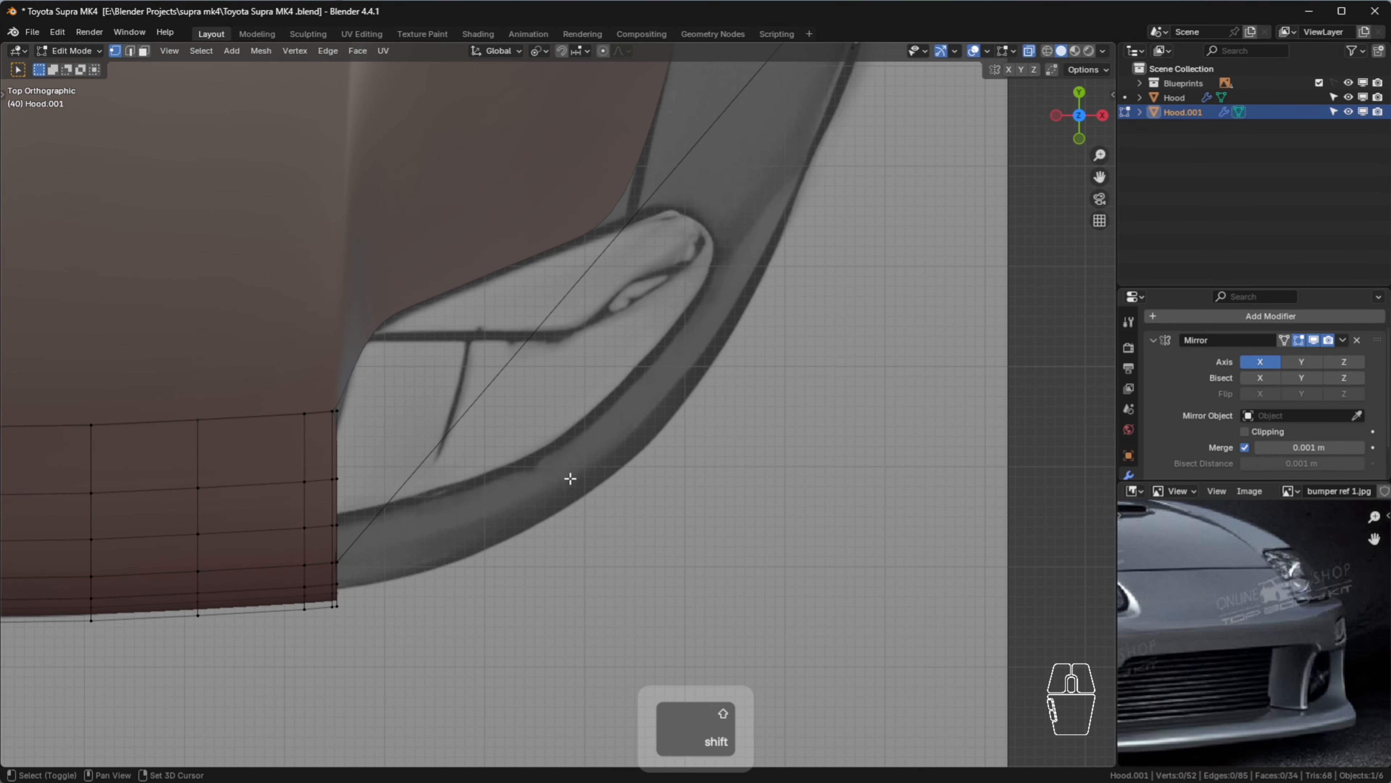
scroll(642, 341, "down", 2)
key("ctrl+r")
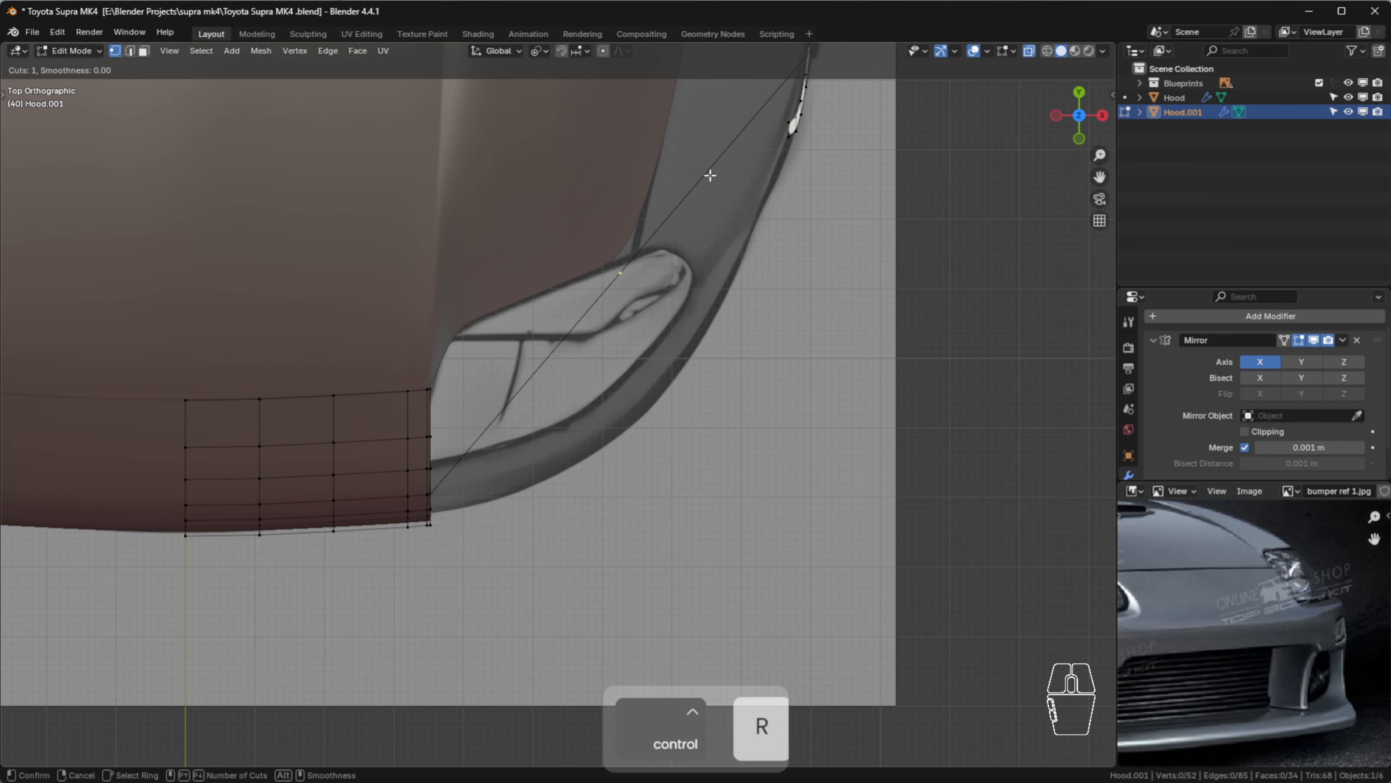
scroll(710, 175, "up", 4)
scroll(710, 175, "up", 1)
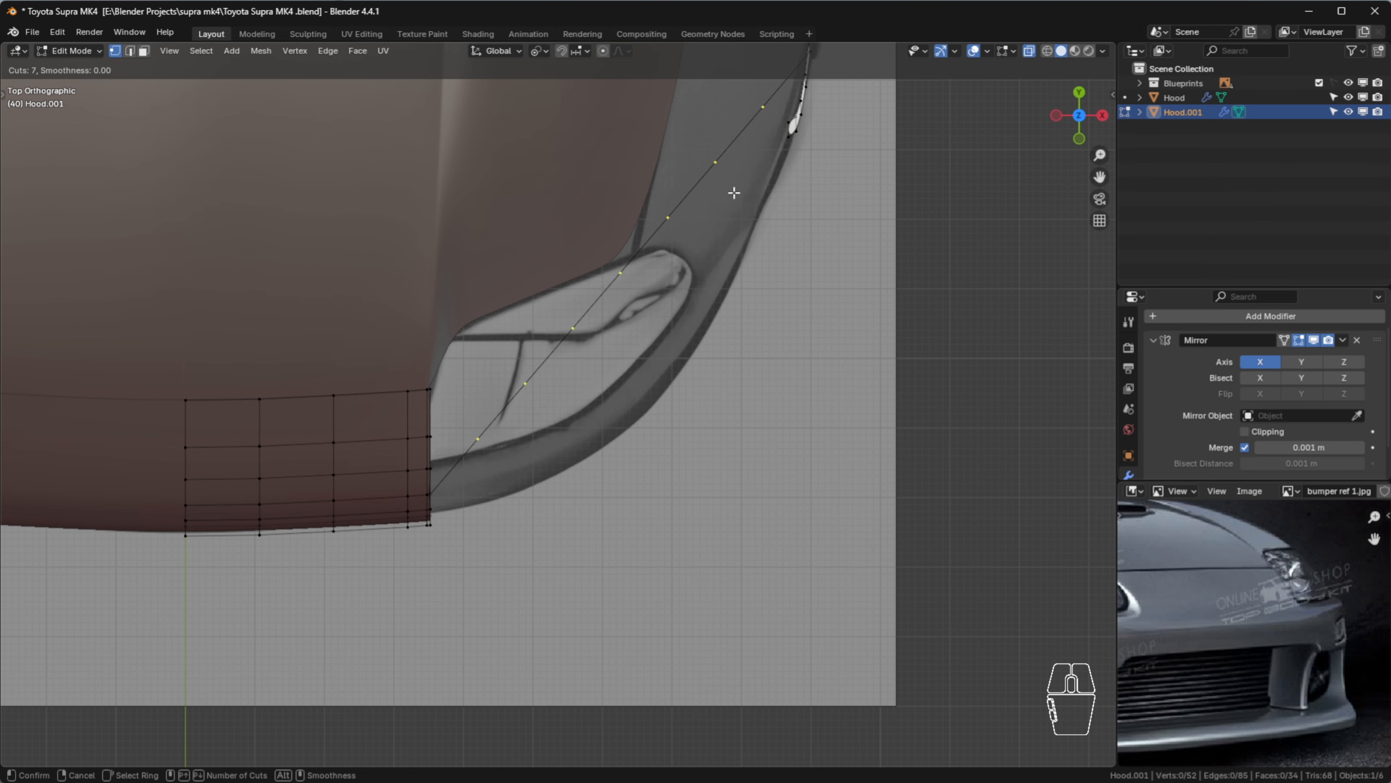
left_click(689, 226)
right_click(689, 227)
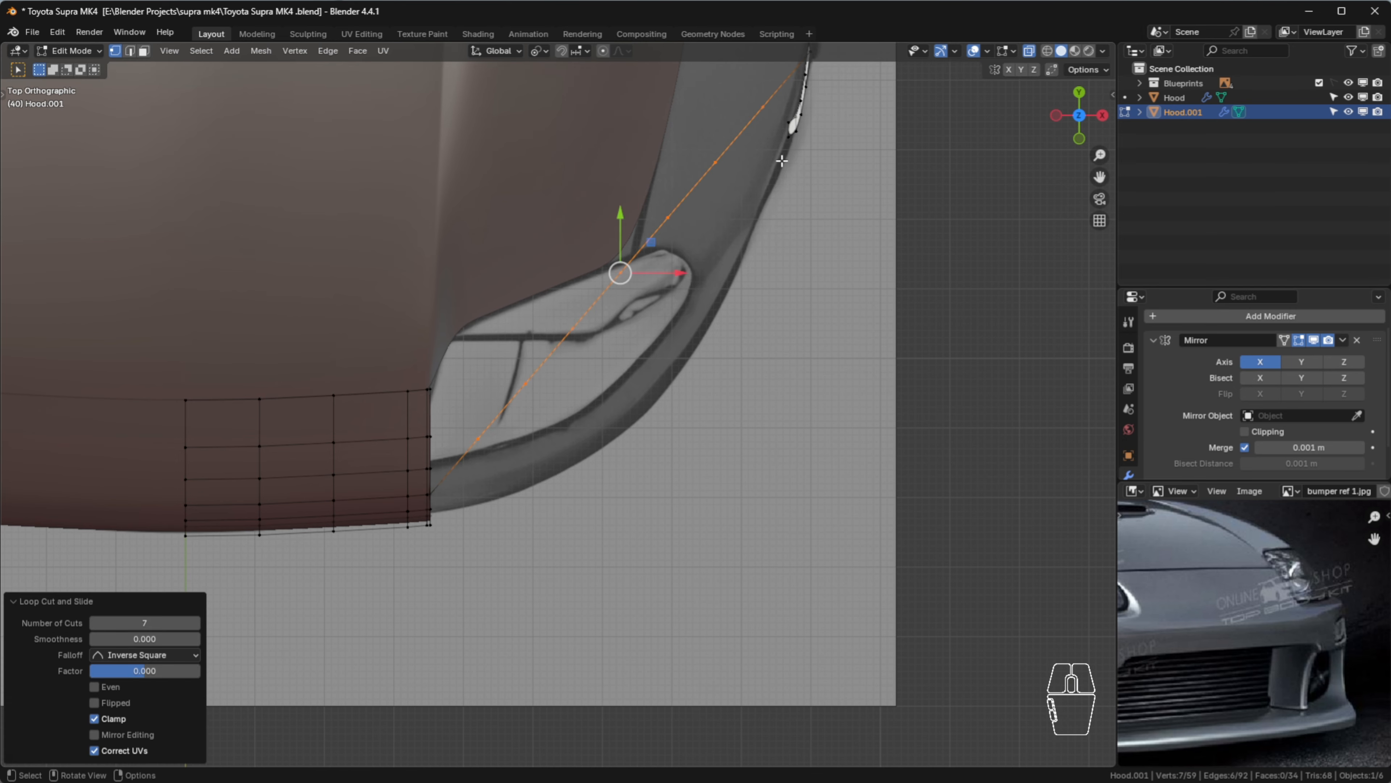
In top view, move the three new vertices nearest the hood-front mesh forward along Y onto the bumper's curved outline
scroll(748, 355, "down", 1)
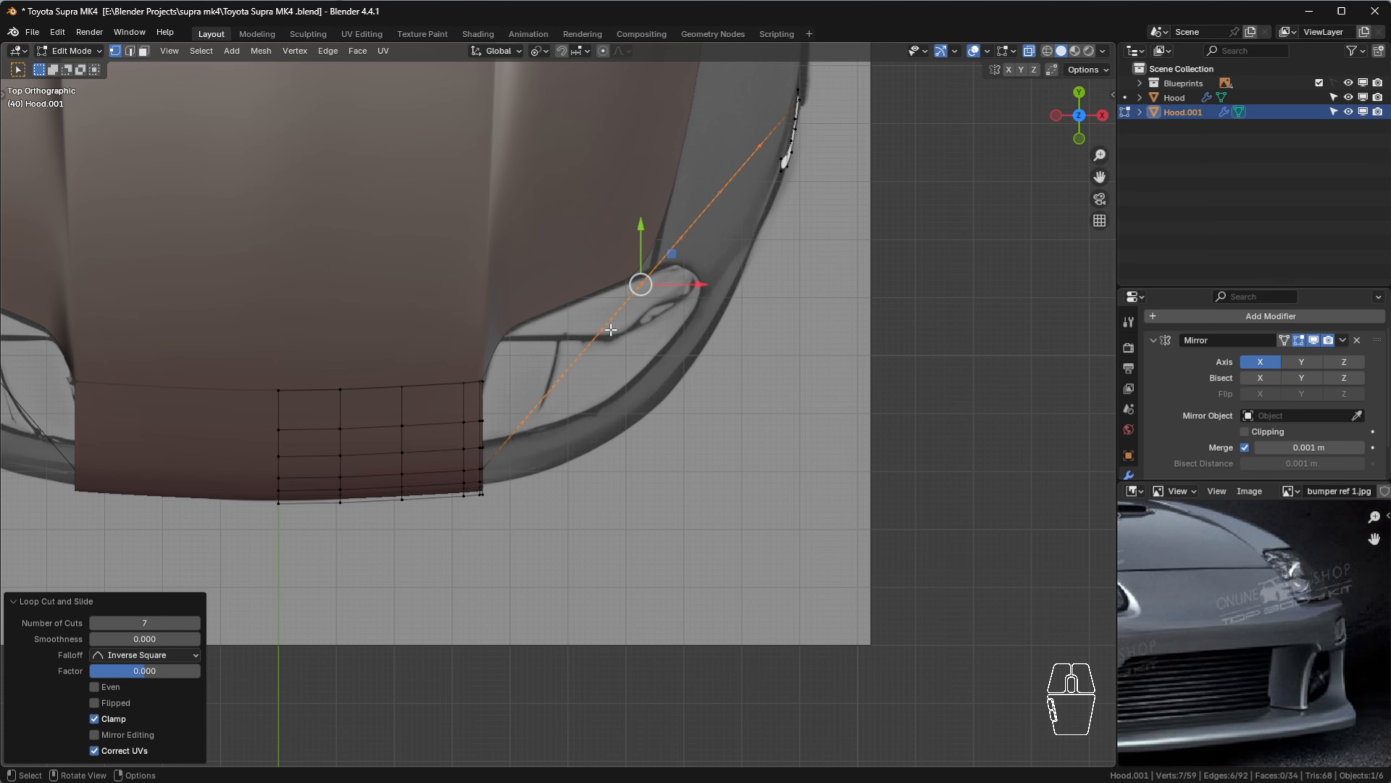
left_click(531, 429)
scroll(541, 429, "up", 2)
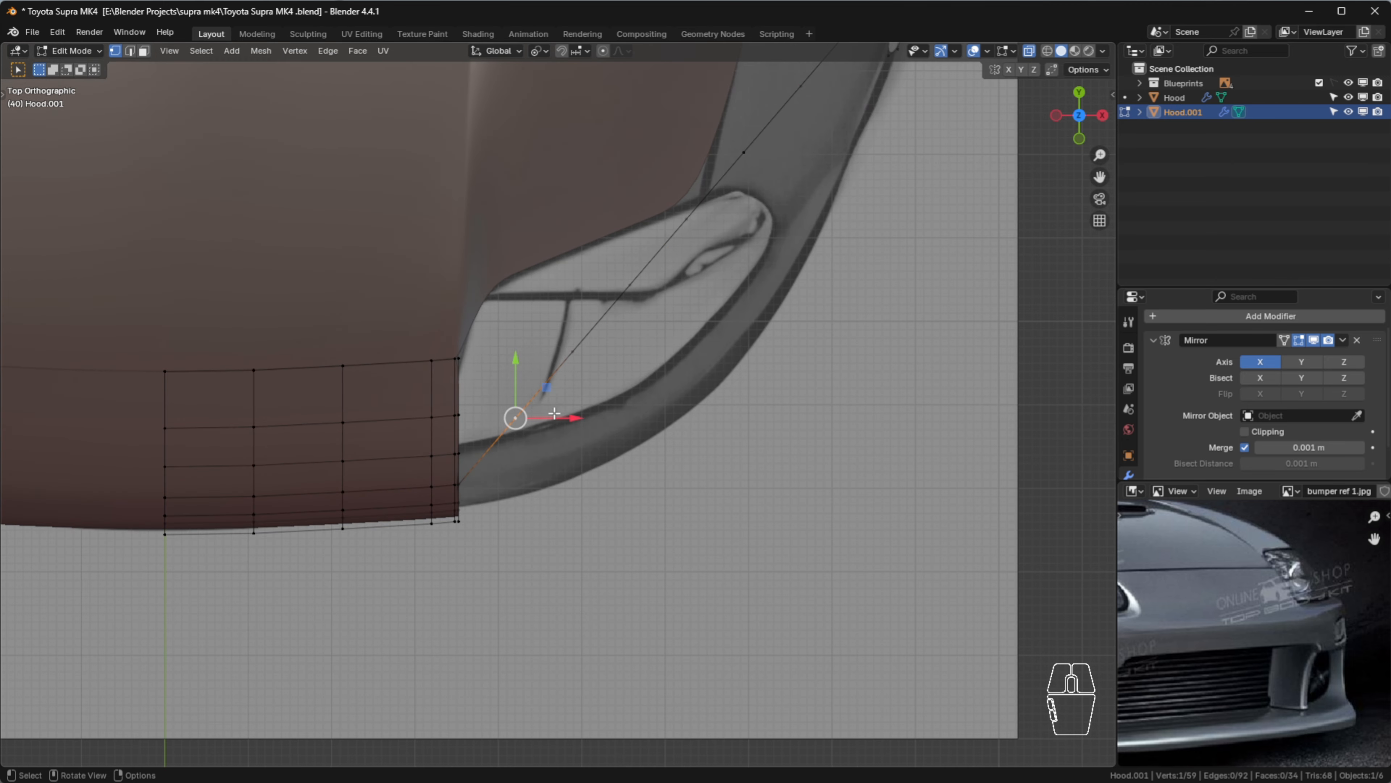
left_click_drag(520, 382, 517, 443)
left_click(573, 354)
left_click_drag(572, 316, 572, 412)
left_click(632, 283)
left_click_drag(630, 248, 630, 383)
Move the four remaining new vertices forward along Y to follow the bumper's curve, the one nearest the arch by about -0.129 m
left_click(688, 218)
left_click_drag(686, 183, 686, 348)
left_click(743, 152)
left_click_drag(743, 118, 774, 294)
middle_click_drag(810, 250, 516, 321, "shift")
left_click(508, 156)
left_click_drag(506, 122, 507, 281)
left_click(566, 89)
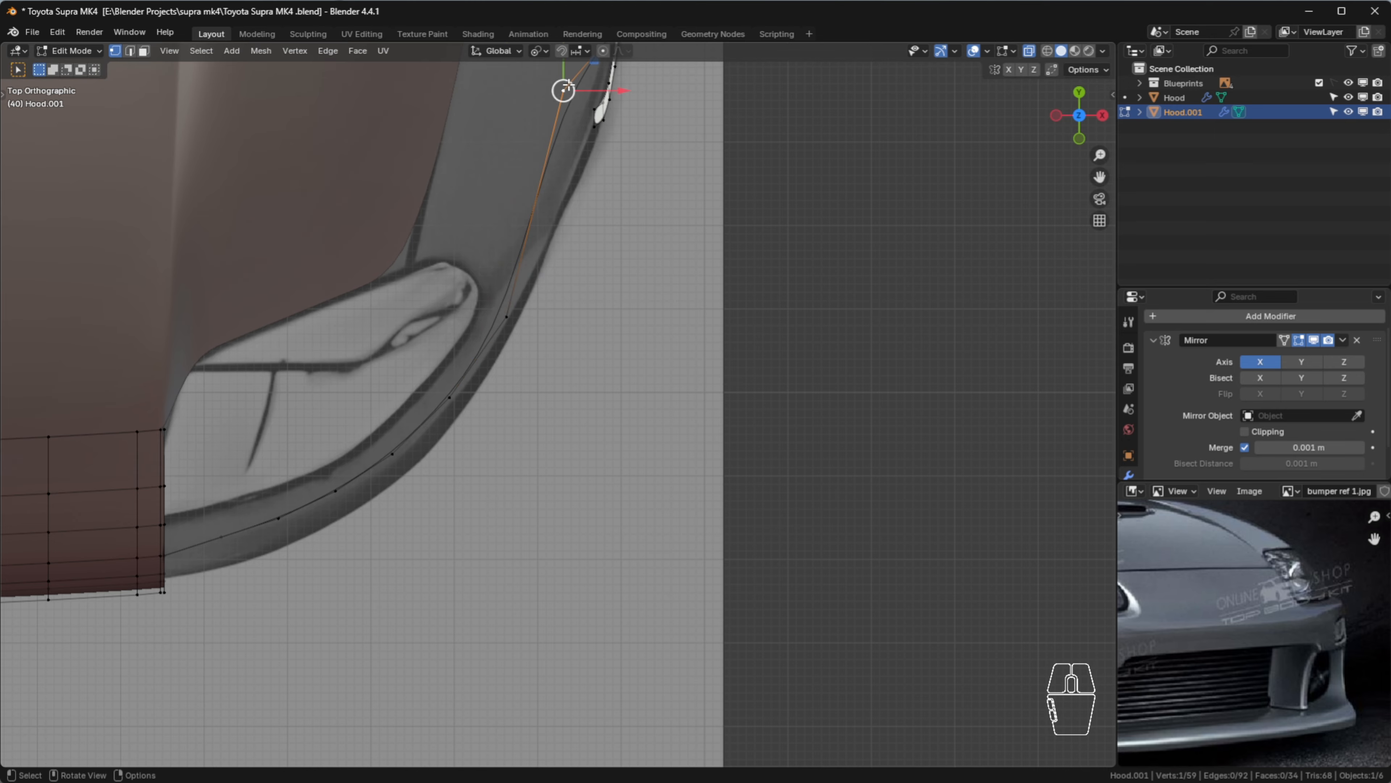
left_click_drag(563, 62, 564, 170)
In side view, lower the edge's three vertices nearest the hood-front mesh along Z onto the seam below the headlight
scroll(596, 332, "down", 3)
middle_click_drag(628, 459, 630, 301, "shift")
scroll(606, 251, "up", 4)
middle_click_drag(605, 250, 602, 370, "shift")
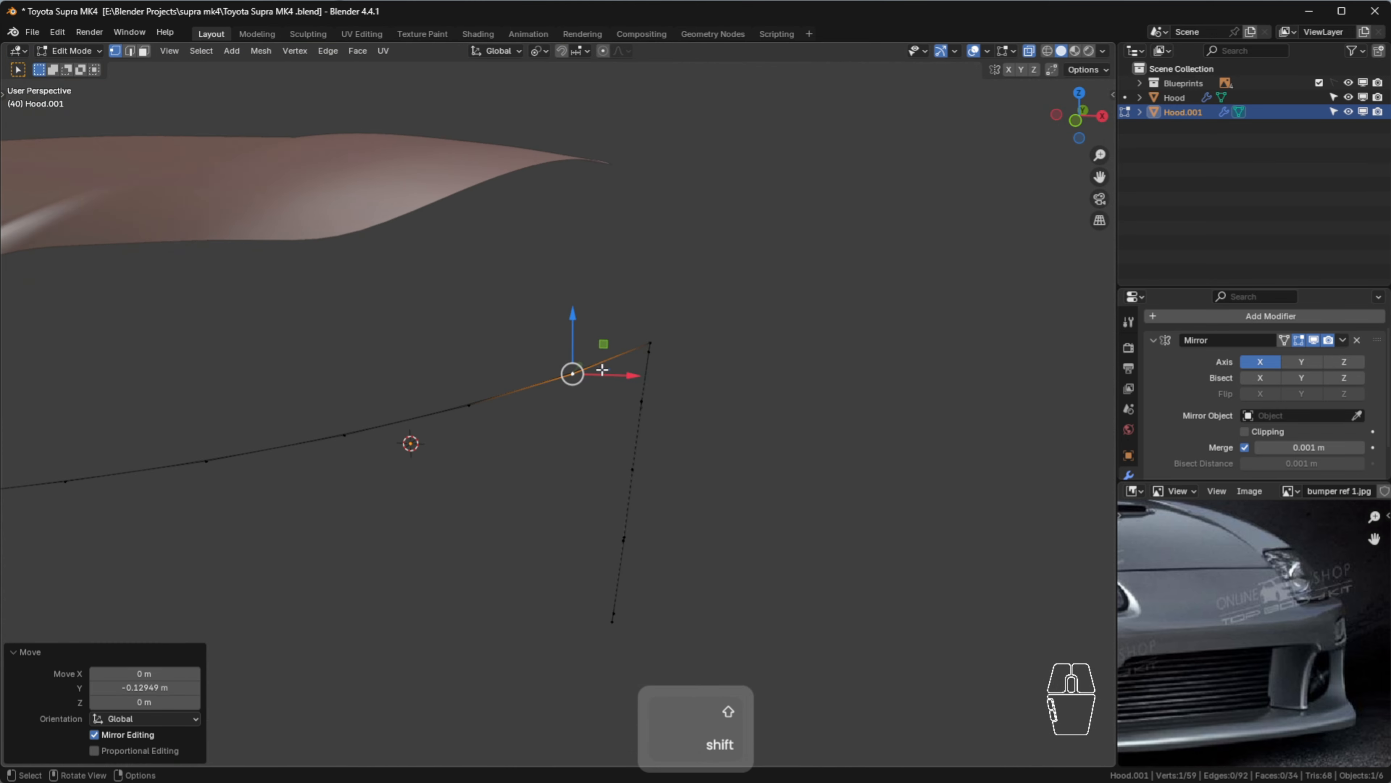
scroll(552, 491, "down", 3)
key("3")
scroll(441, 423, "up", 4)
left_click(191, 411)
scroll(182, 422, "up", 5)
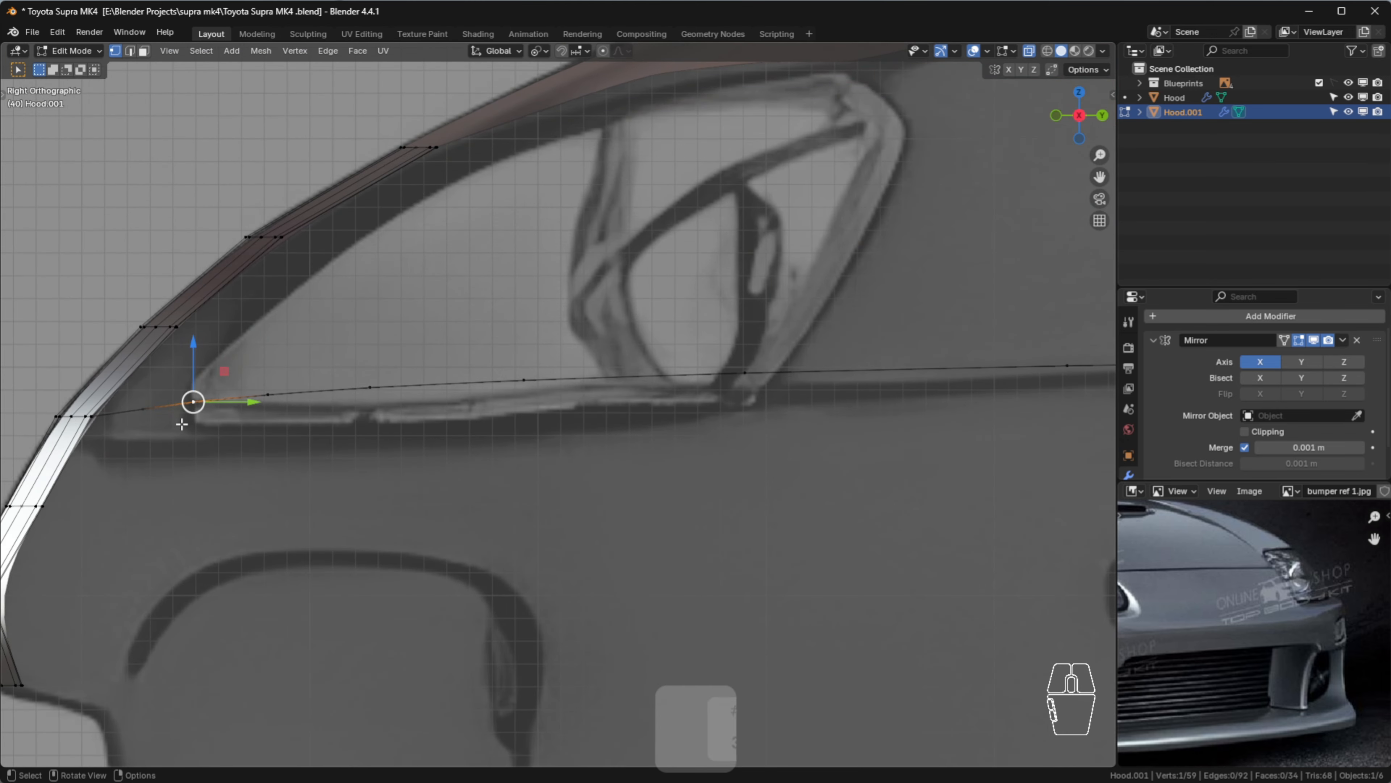
left_click(164, 389)
mouse_move(145, 384)
left_mouse_down()
mouse_move(144, 402)
mouse_move(193, 426)
mouse_move(145, 411)
left_mouse_up()
left_click(192, 398)
left_click(150, 414)
left_click(268, 392)
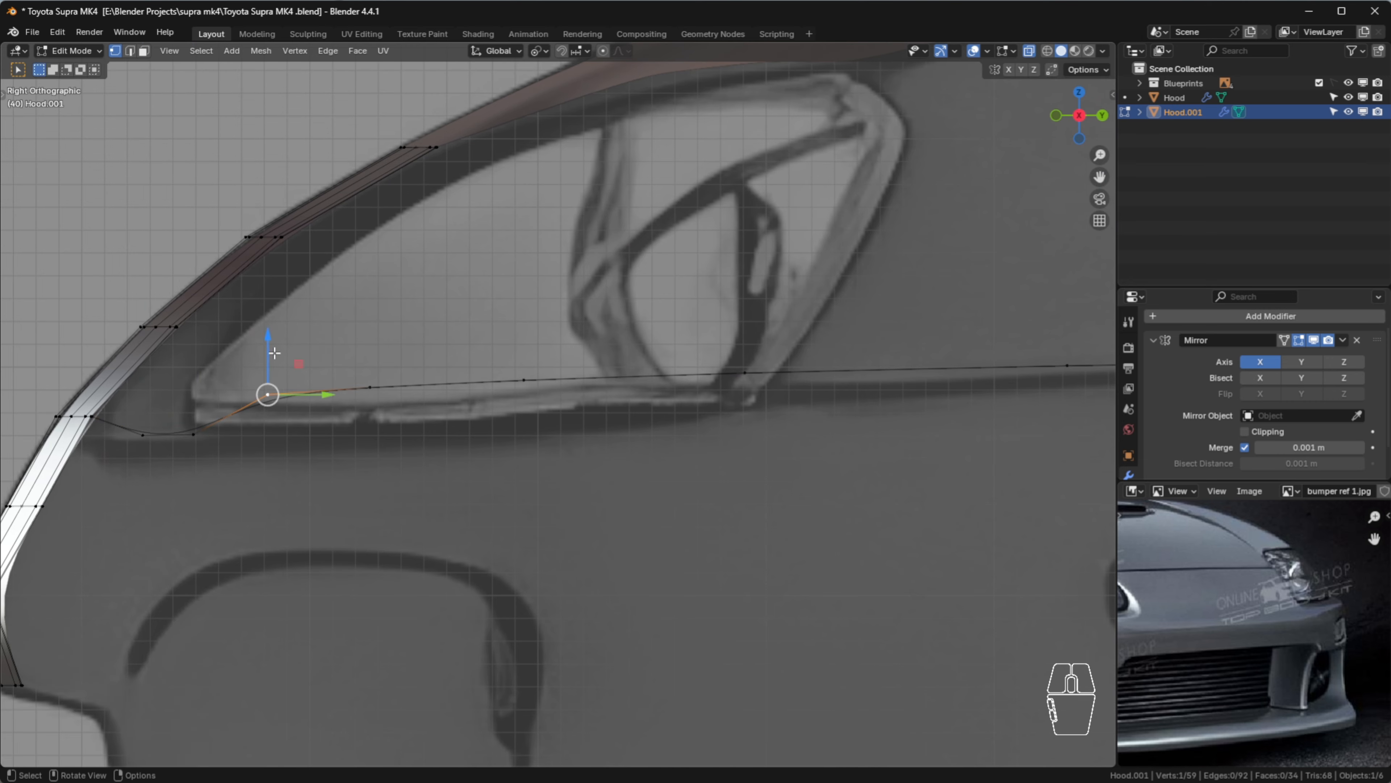
left_click_drag(272, 355, 272, 391)
Lower the edge's four remaining inner vertices toward the arch onto the side blueprint's seam, the last by about 0.004 m
left_click(372, 383)
left_click_drag(370, 352, 382, 391)
left_click(520, 381)
left_click_drag(526, 346, 527, 392)
left_click(749, 378)
left_click_drag(747, 350, 748, 384)
scroll(685, 411, "down", 3)
middle_click_drag(651, 425, 379, 429, "shift")
left_click(582, 385)
left_click_drag(583, 357, 583, 366)
In front view, fine-tune the heights of the edge's vertices near the arch and the headlight's outer corner to match the blueprint seam
scroll(548, 417, "down", 4)
middle_click_drag(543, 427, 691, 470)
key("KP_1")
scroll(479, 340, "up", 3)
left_click_drag(620, 336, 626, 344)
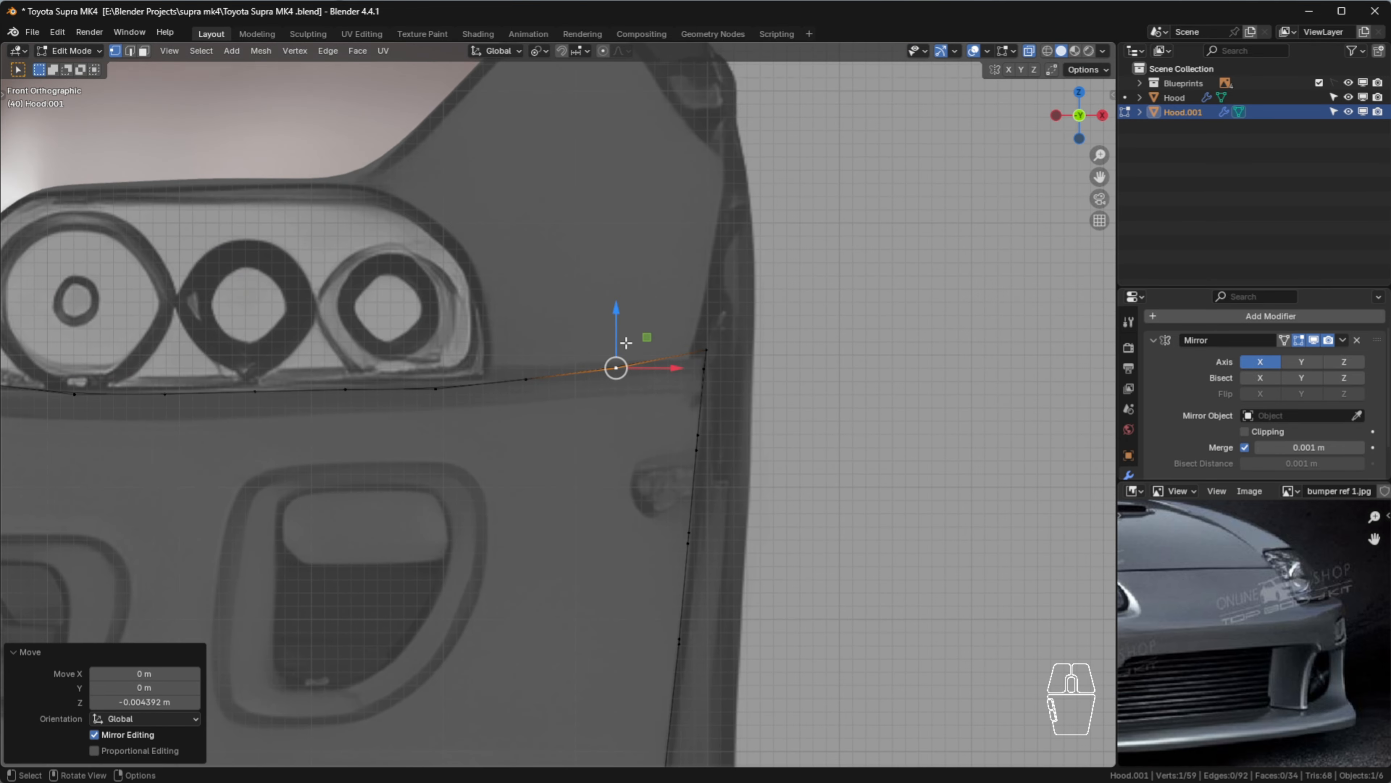
scroll(705, 338, "up", 3)
left_click(707, 354)
left_click_drag(711, 317, 712, 330)
left_click(759, 429)
scroll(759, 429, "down", 5)
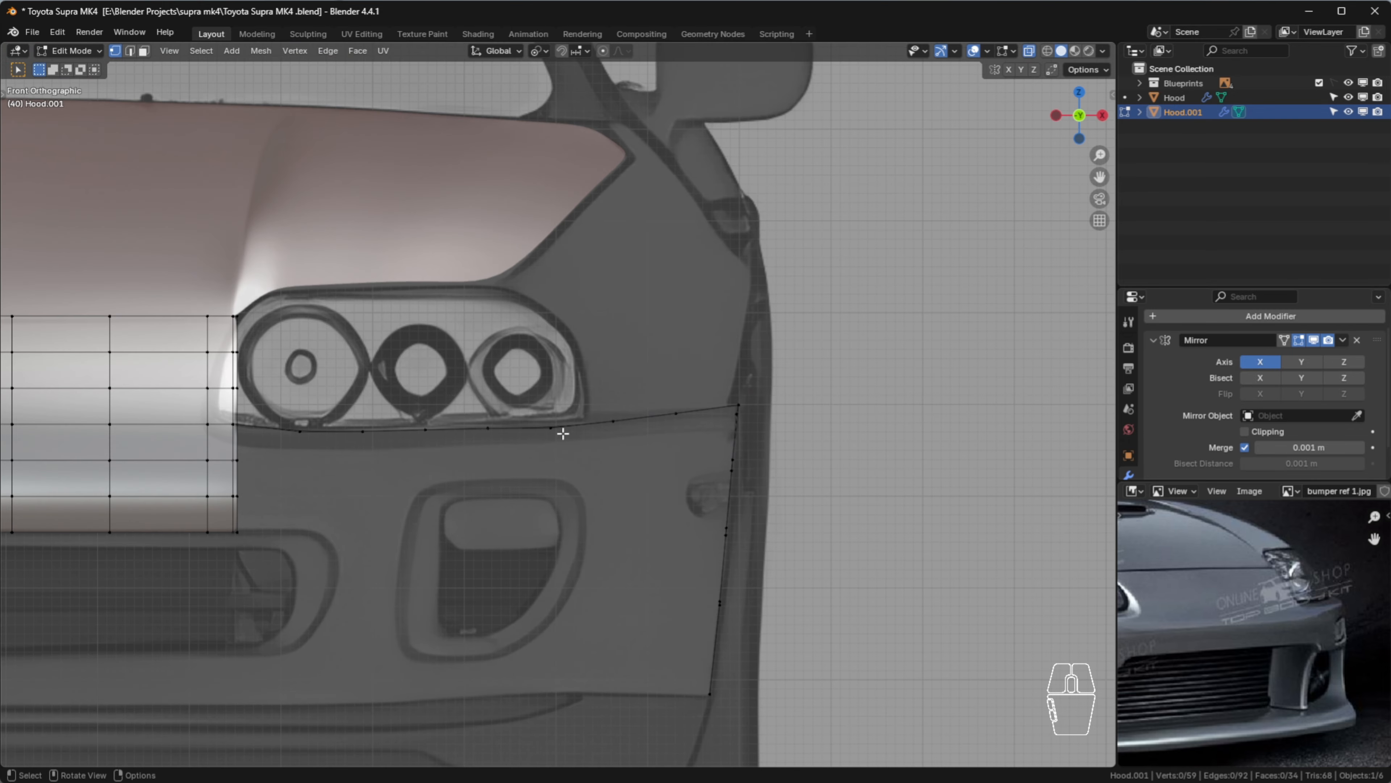
scroll(563, 434, "up", 2)
left_click(557, 425)
left_click_drag(557, 403, 566, 394)
left_click(316, 471)
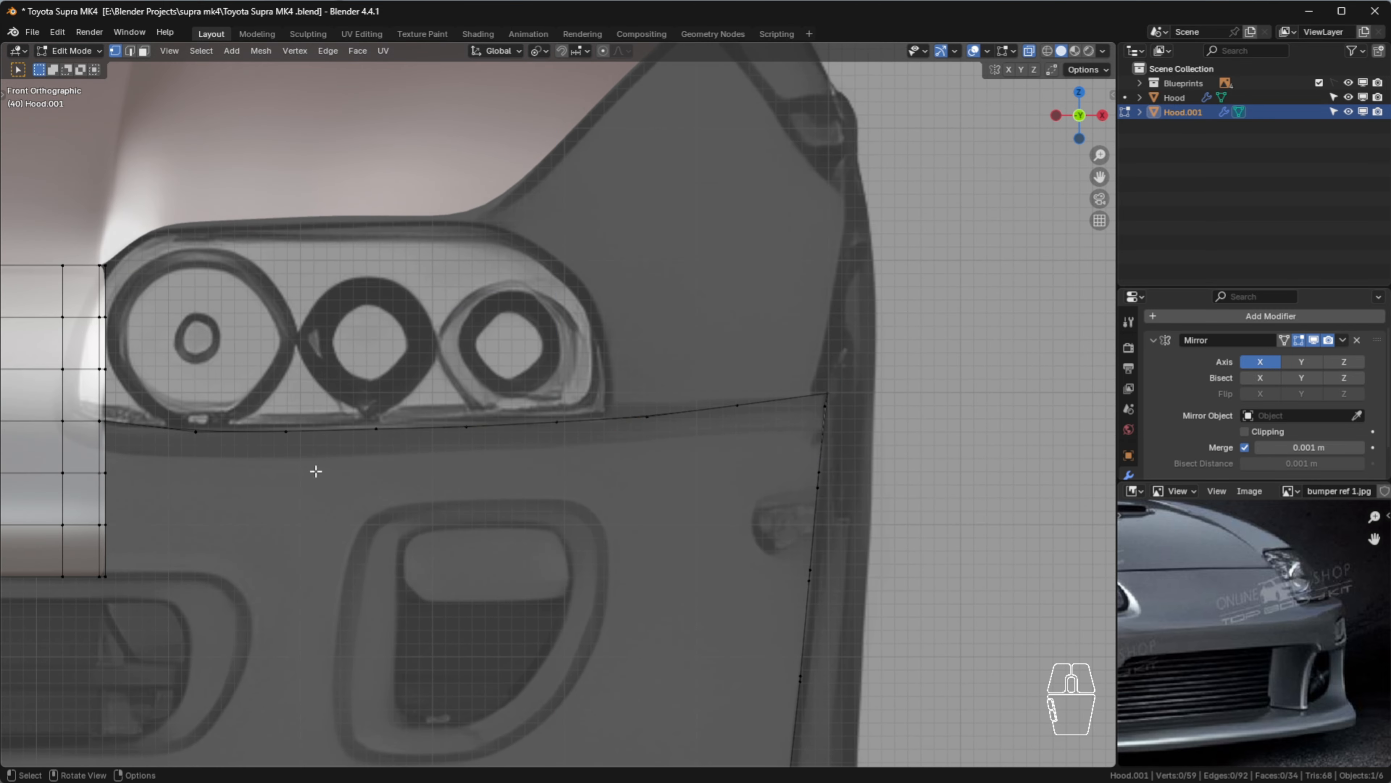
Select the vertex path from the hood-front mesh to the arch strip's top and space it evenly with LoopTools Space
scroll(433, 436, "down", 5)
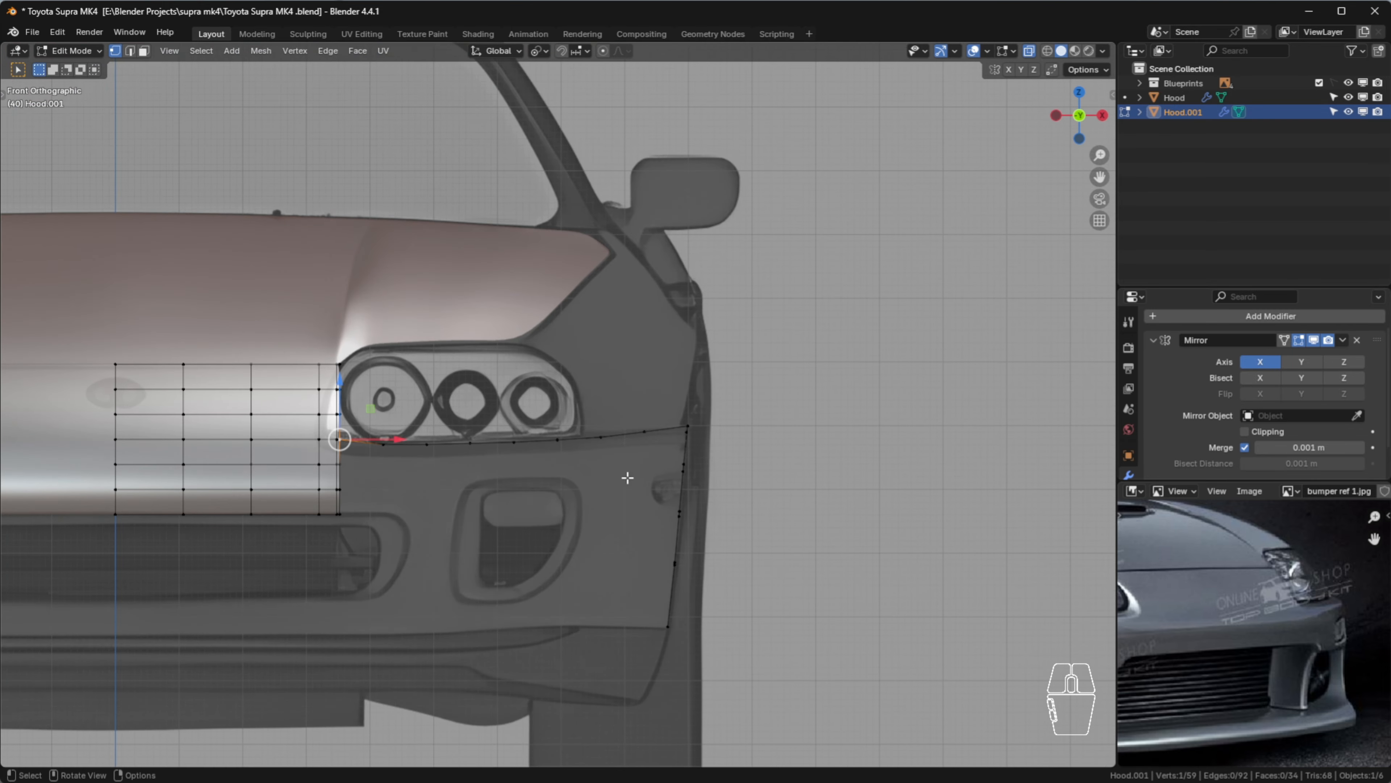
middle_click_drag(432, 437, 902, 422)
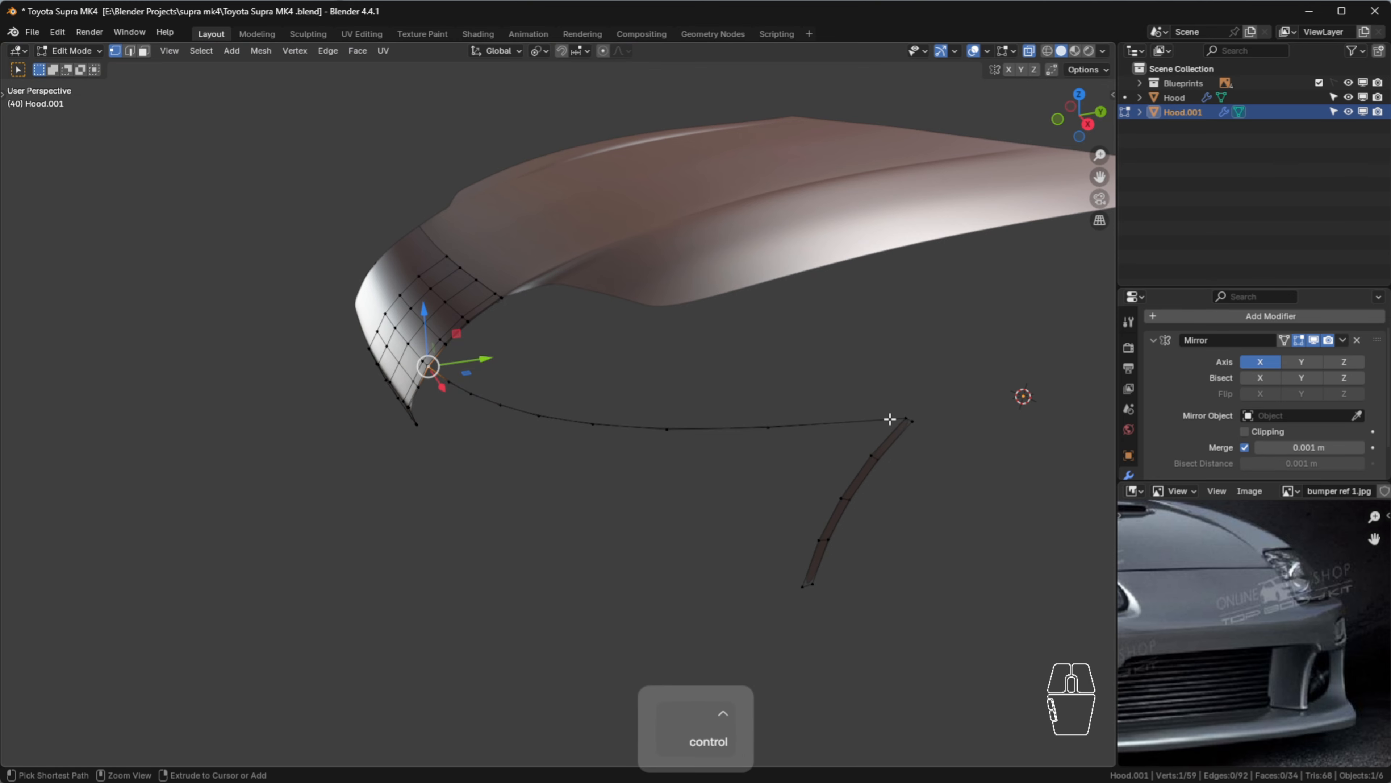
left_click(904, 416, "ctrl")
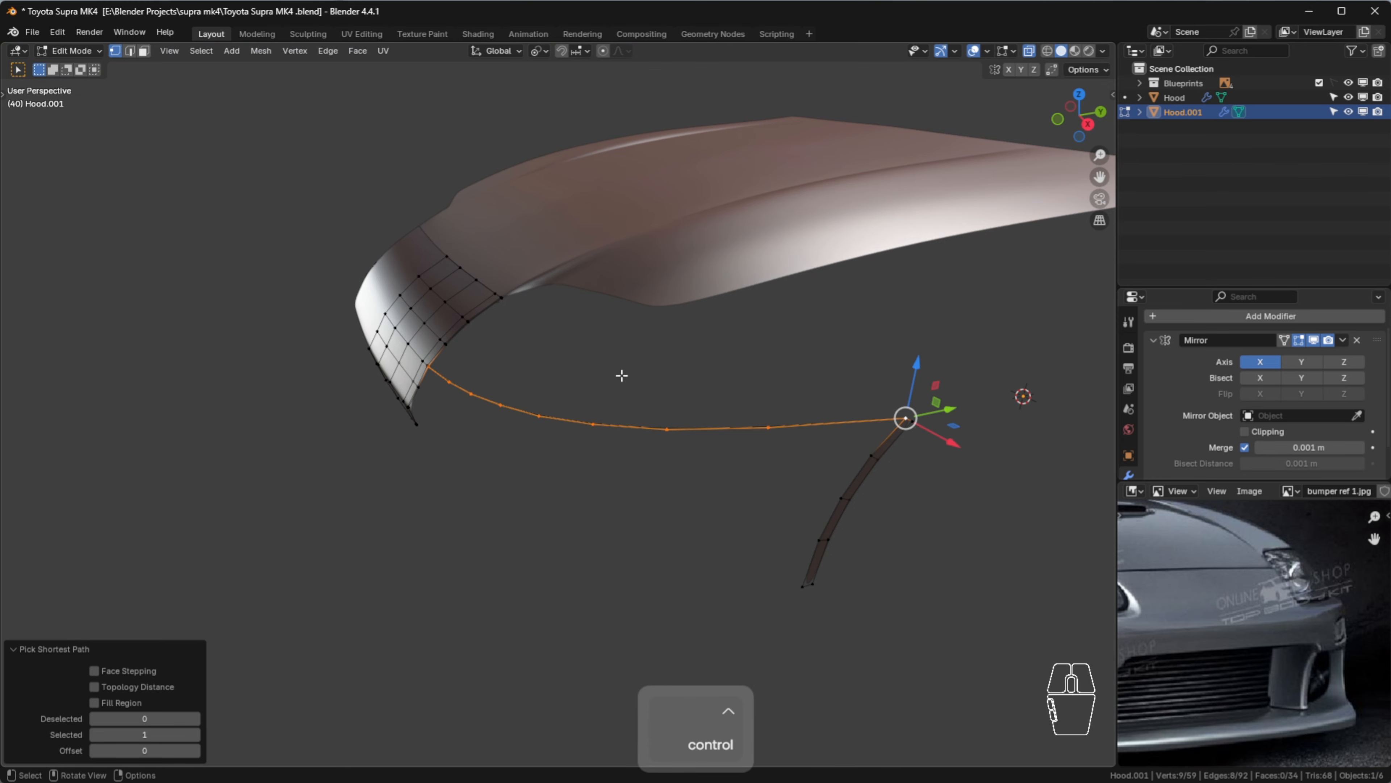
key("n")
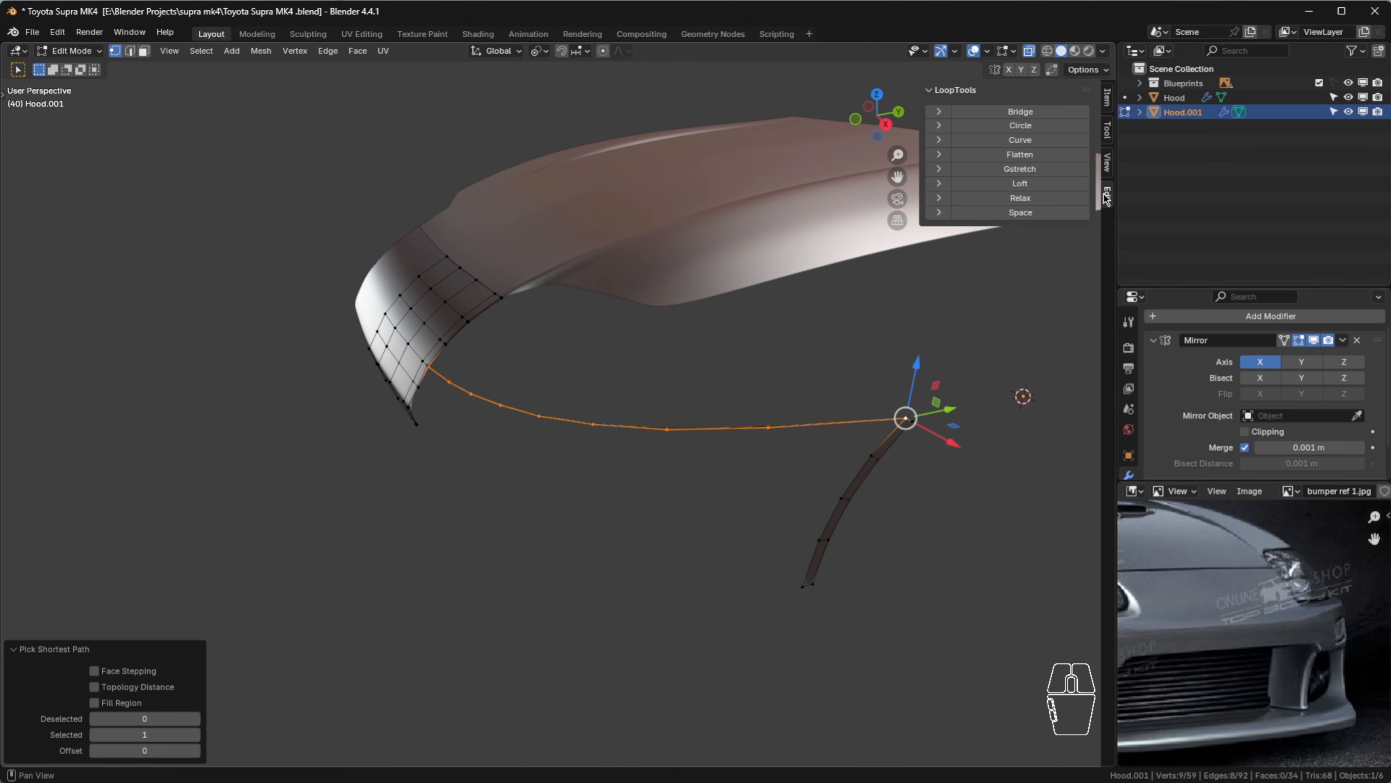
left_click(1045, 216)
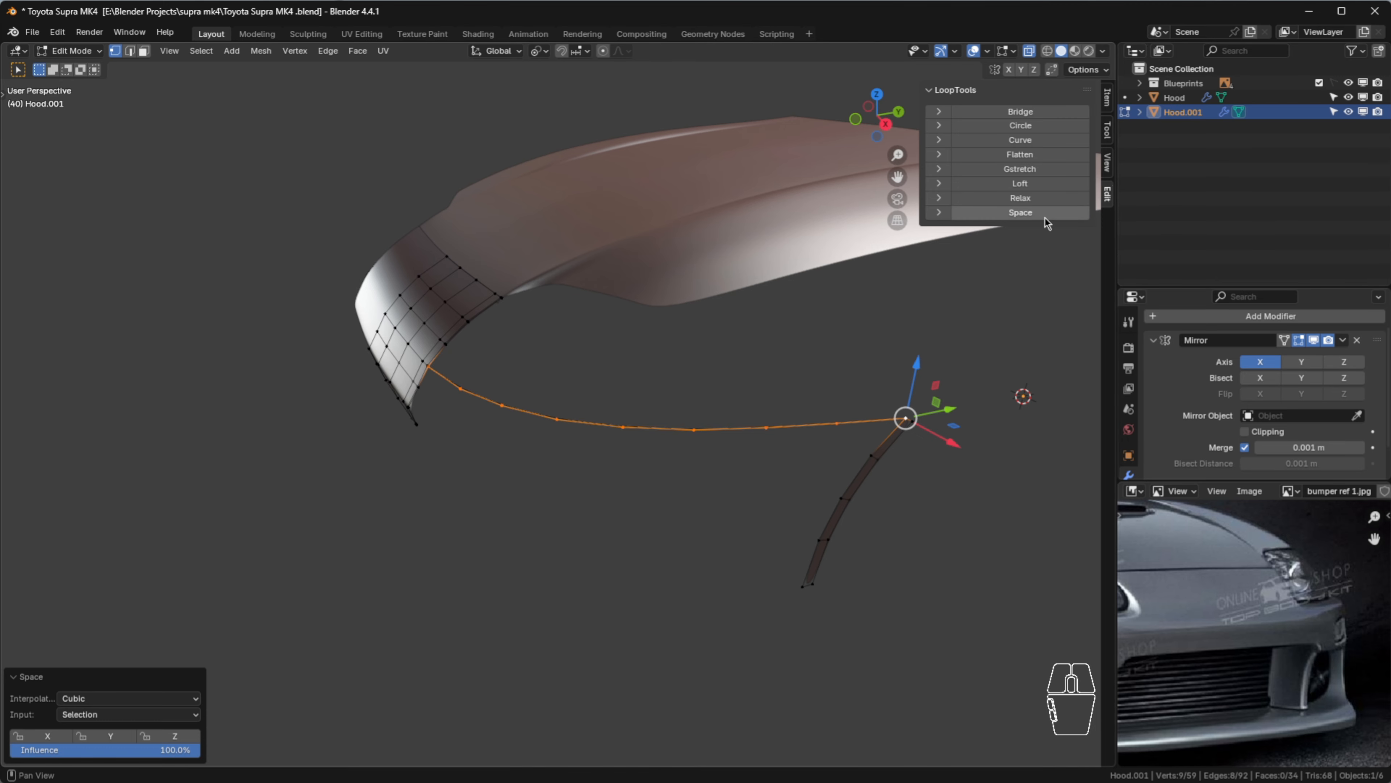
left_click(828, 346)
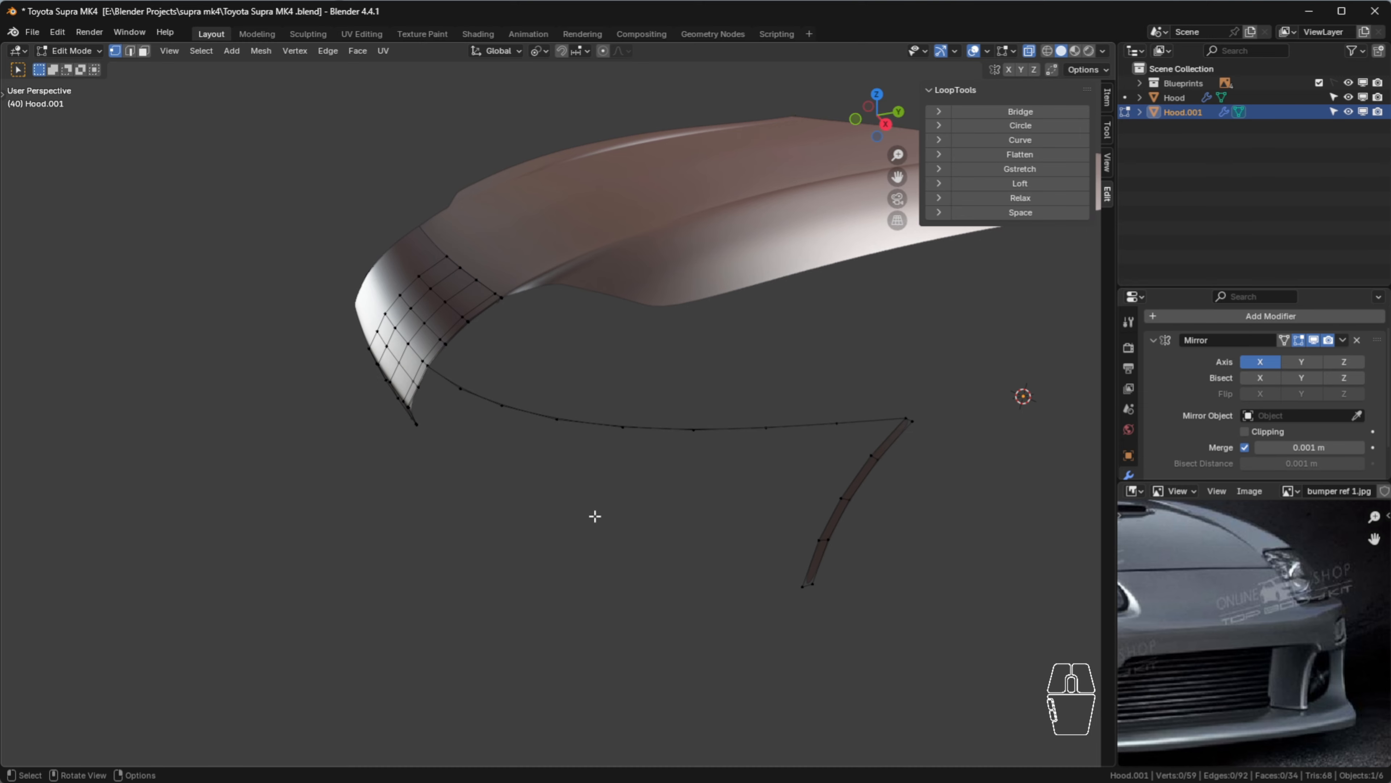
key("KP_1")
key("m")
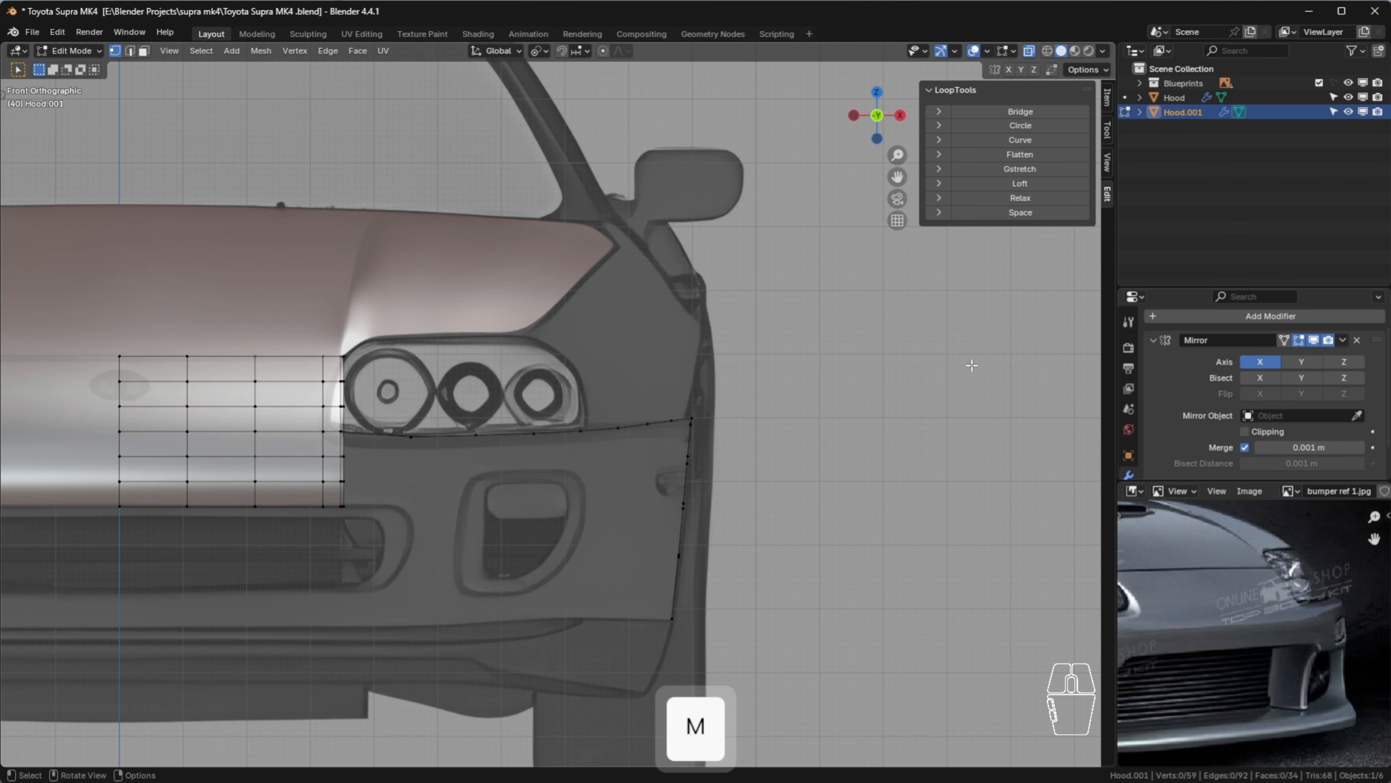
key("n")
In front view, extrude the upper edge's seven inner vertices about 0.288 m down along Z to the bumper's lower seam
scroll(421, 443, "up", 5)
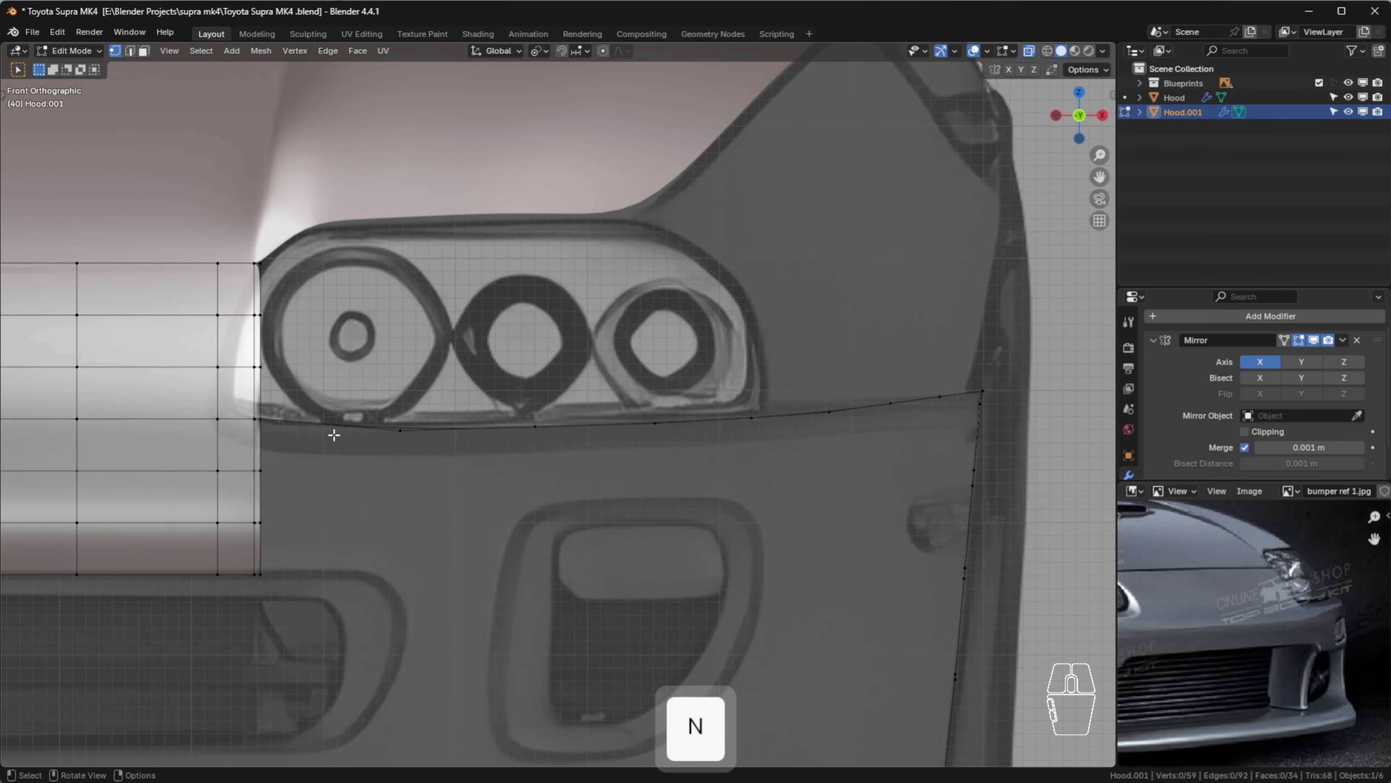
scroll(333, 435, "down", 3)
left_click_drag(478, 285, 887, 540)
scroll(725, 522, "down", 2)
middle_click_drag(705, 531, 540, 515, "shift")
middle_click_drag(539, 515, 524, 627)
scroll(532, 639, "down", 1)
key("1")
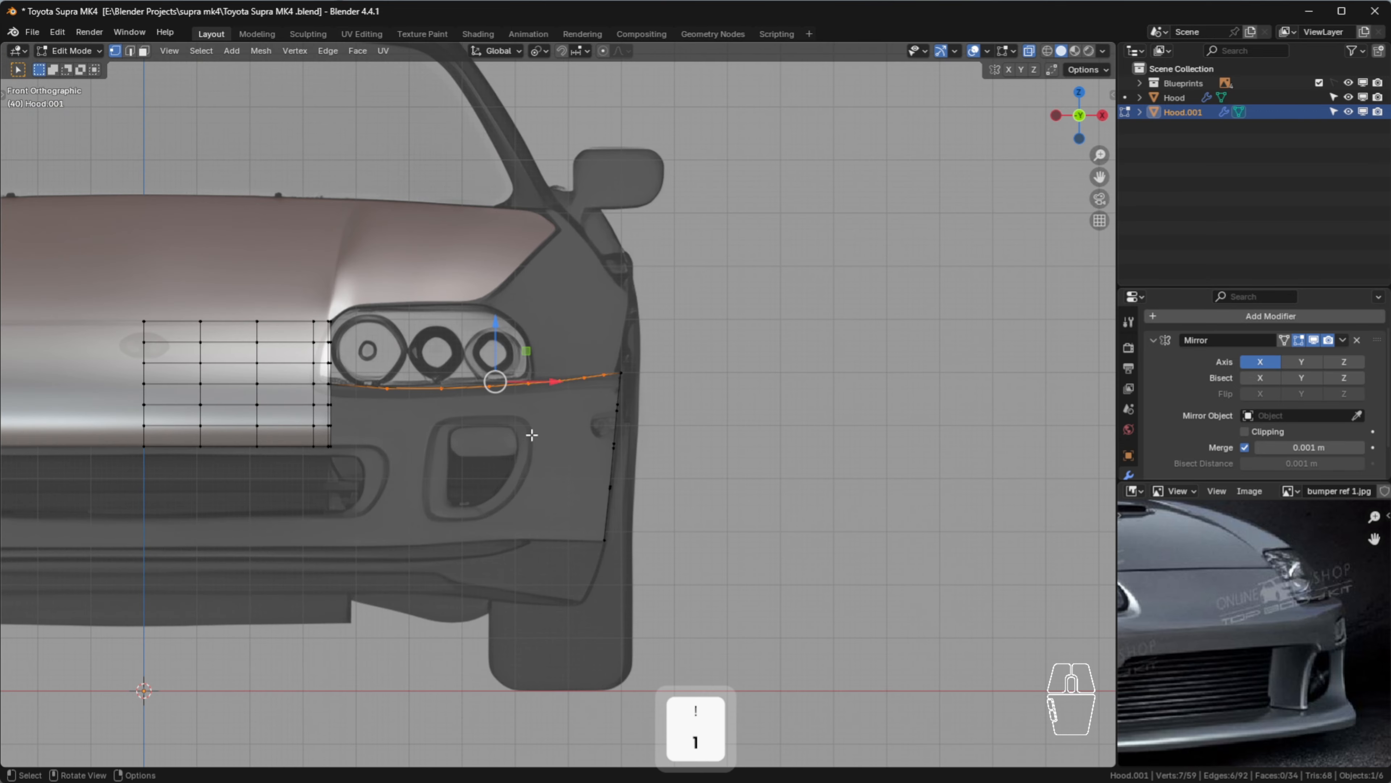
scroll(541, 439, "up", 4)
key("e")
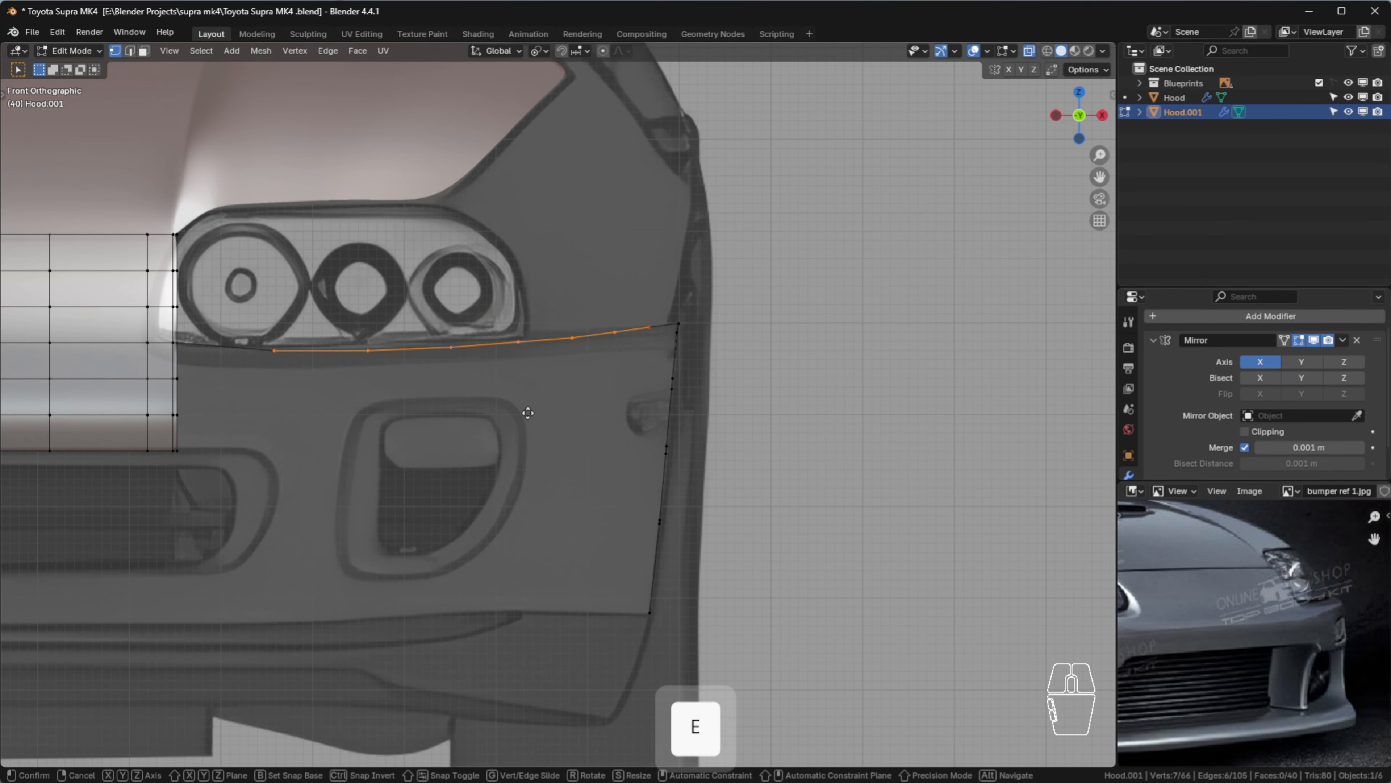
key("z")
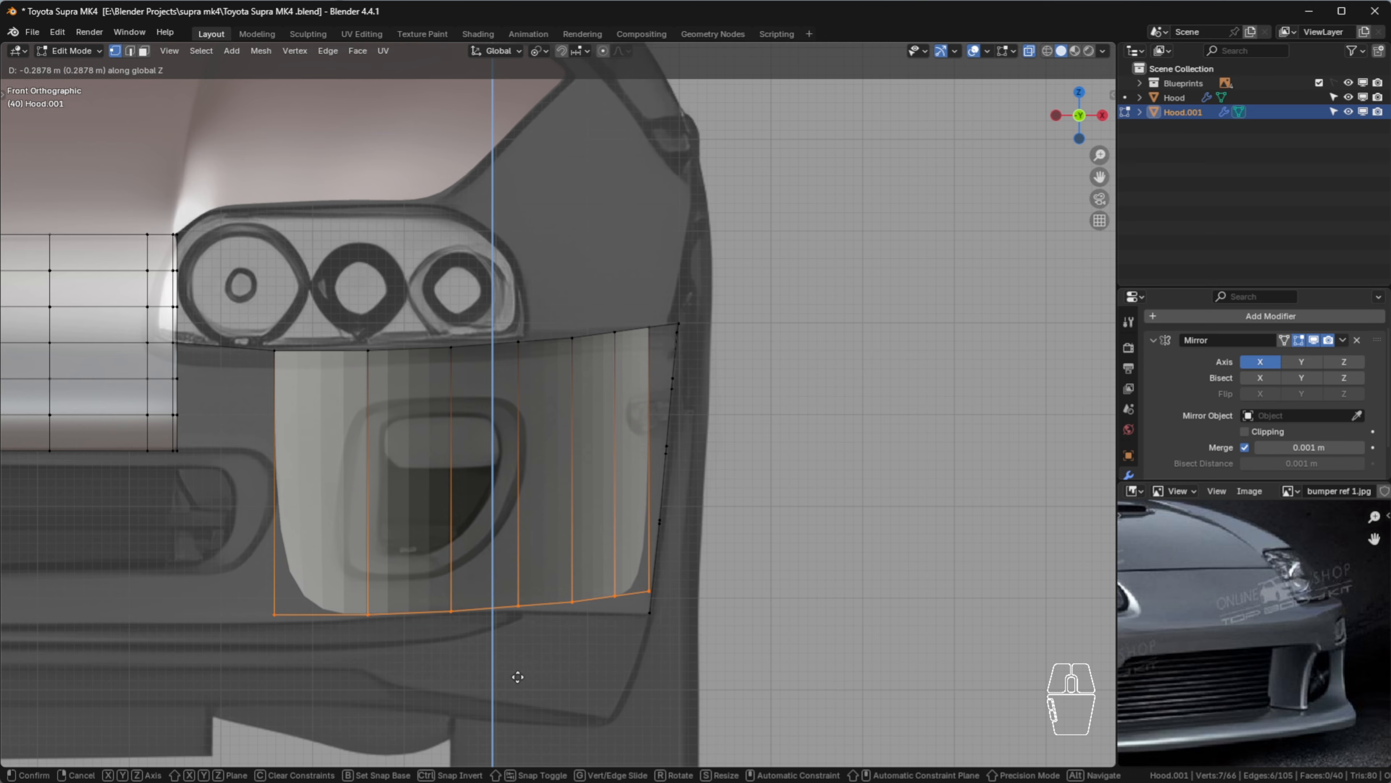
left_click(518, 677)
Lower the extruded panel's two bottom vertices nearest the grille slightly toward the blueprint's lower seam
scroll(618, 619, "down", 1)
middle_click_drag(635, 613, 727, 572, "shift")
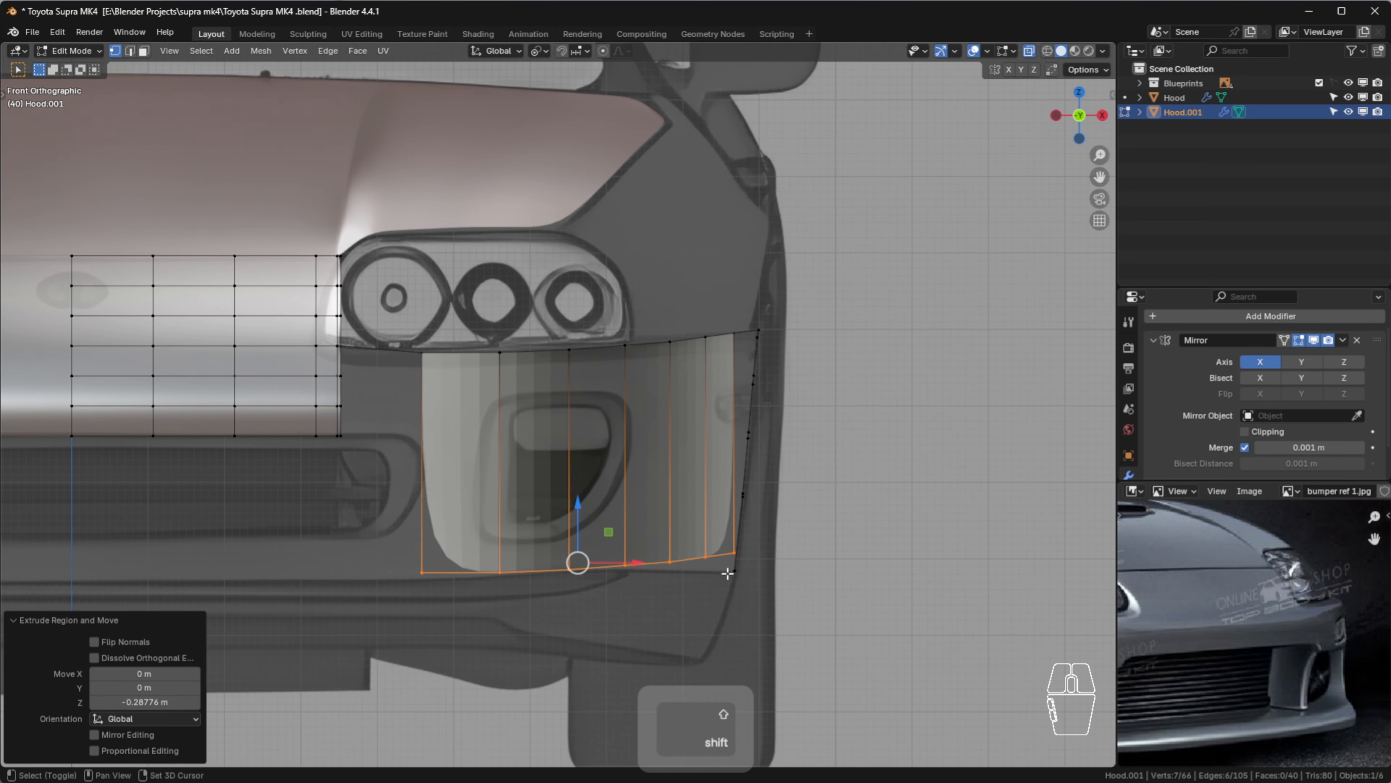
scroll(769, 526, "up", 1)
middle_click_drag(770, 527, 843, 518)
key("KP_1")
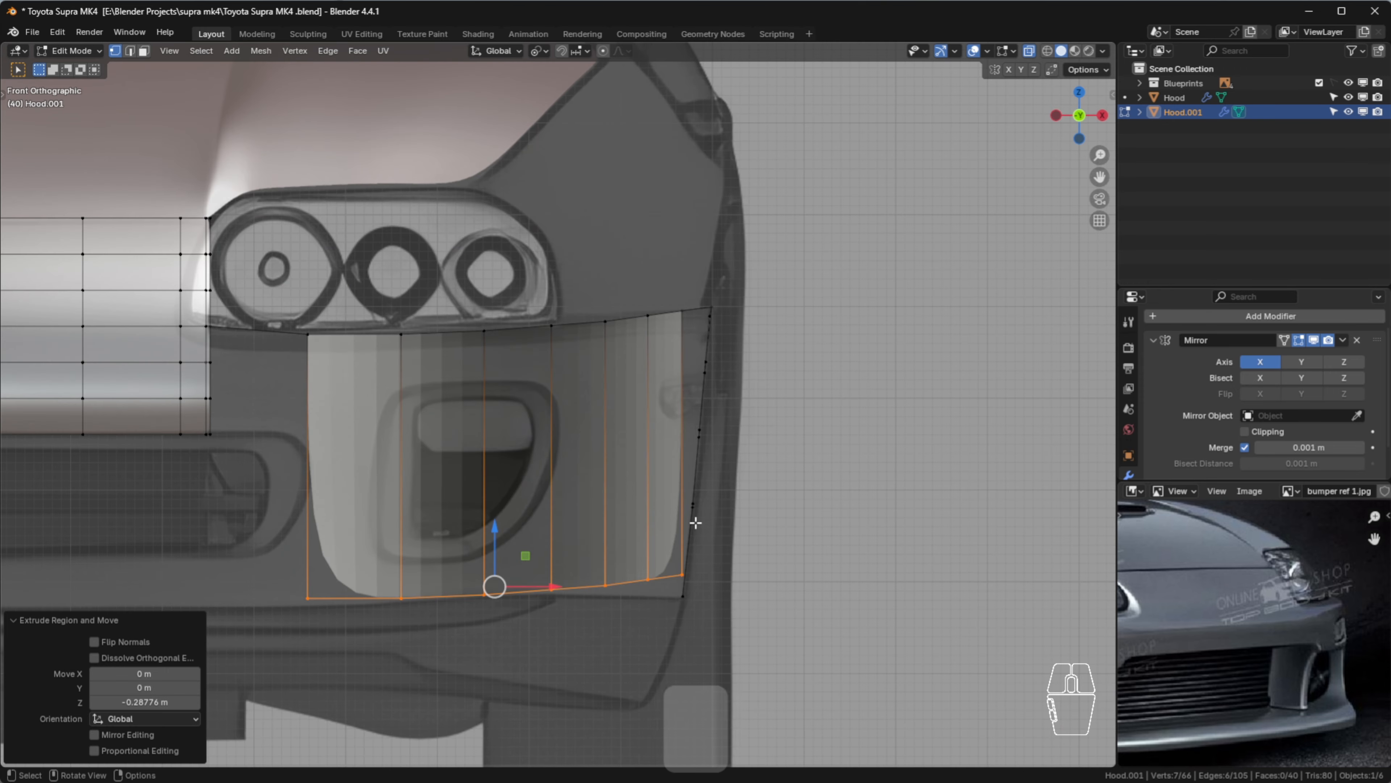
scroll(472, 568, "up", 1)
middle_click_drag(567, 602, 729, 562, "shift")
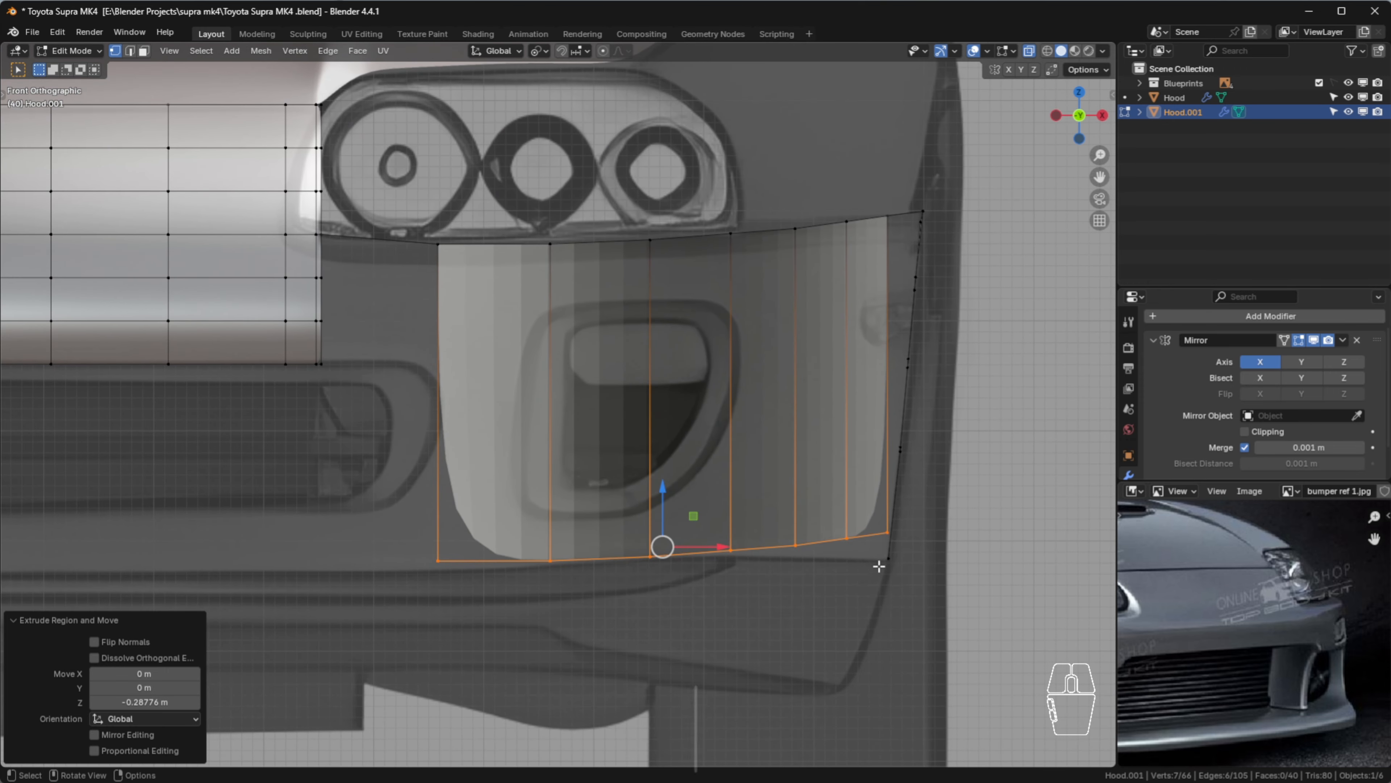
left_click(439, 556)
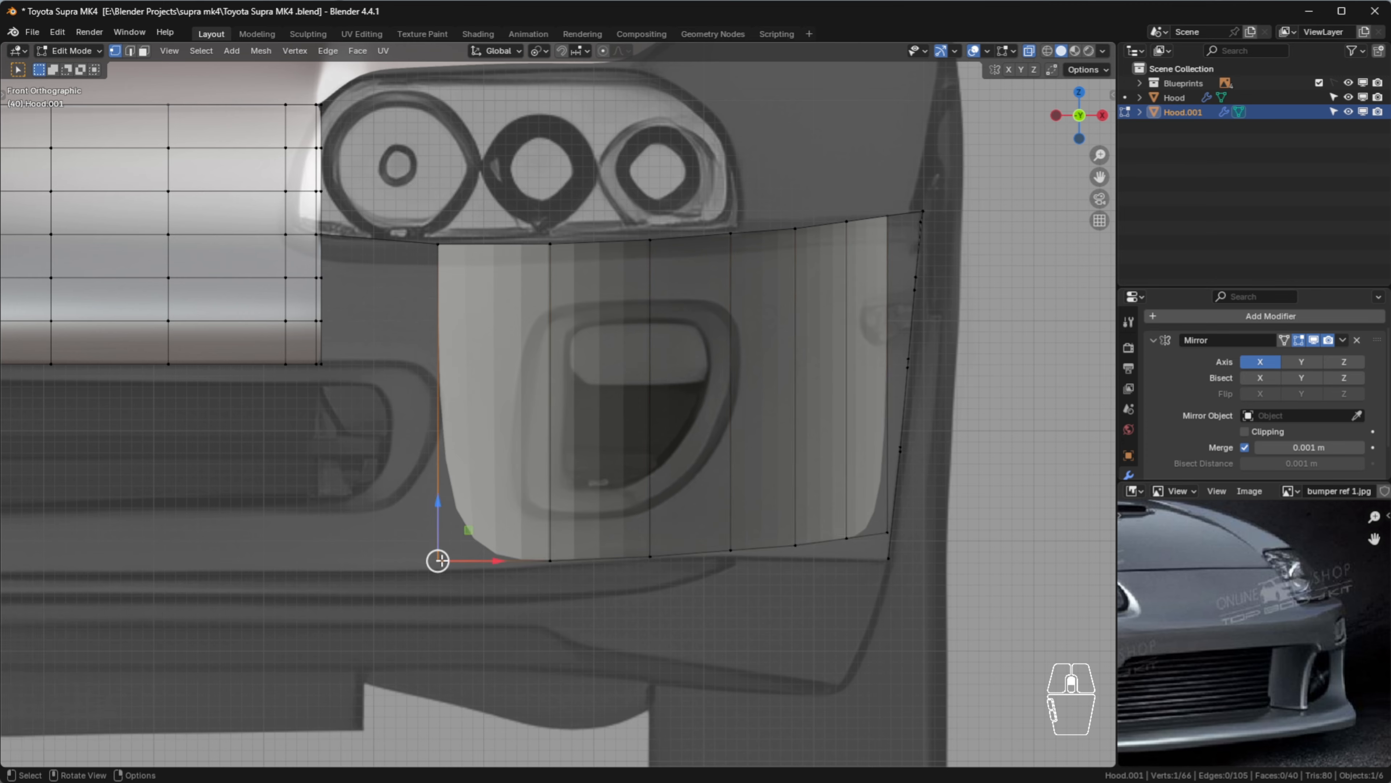
scroll(439, 558, "up", 3)
left_click_drag(435, 517, 630, 547)
left_click(626, 560)
middle_click_drag(802, 587, 248, 534, "shift")
Align the next four bottom vertices toward the arch with the blueprint's lower seam along Z, lowering the fourth from the grille about 0.008 m
left_click(250, 500)
left_click(388, 490)
left_click_drag(388, 476, 389, 491)
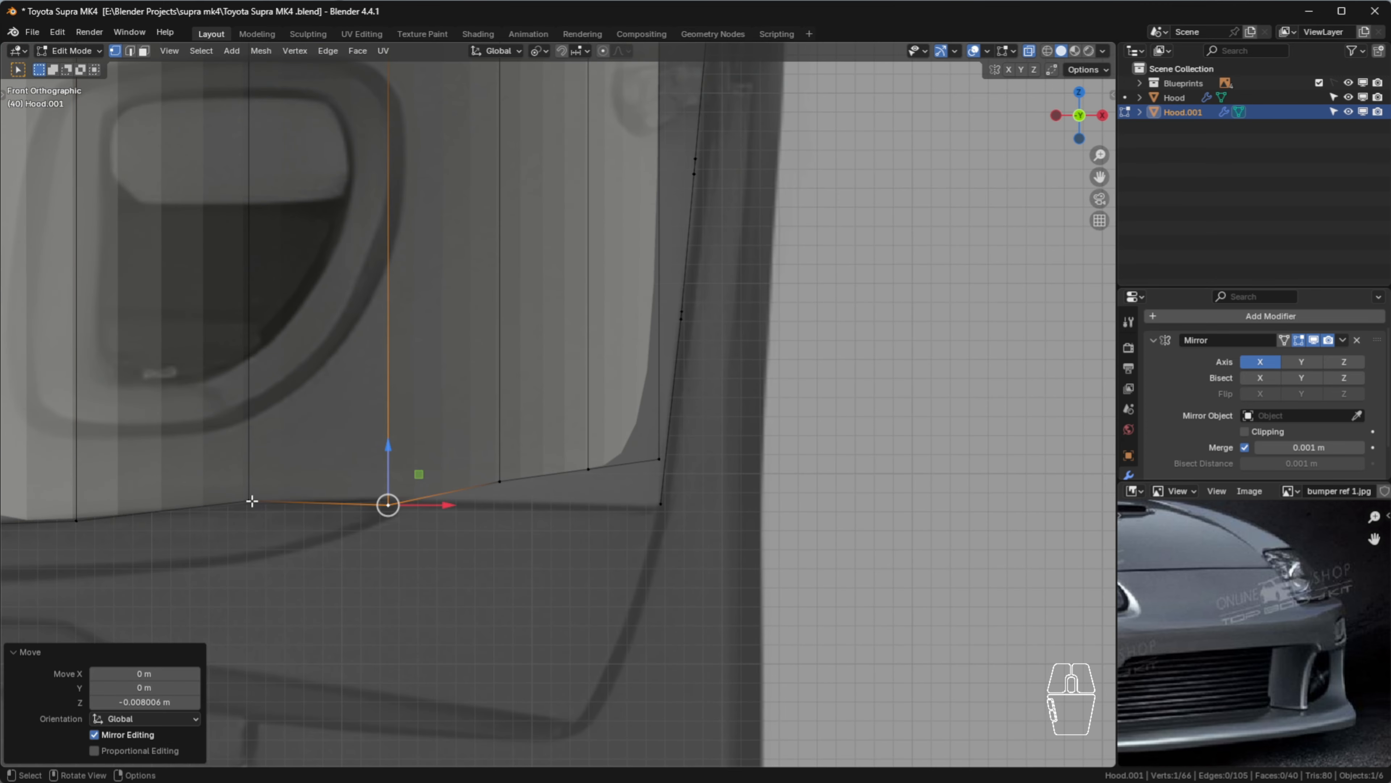
left_click(250, 500)
left_click_drag(250, 484, 251, 485)
left_click(500, 481)
left_click_drag(500, 456, 500, 480)
left_click(588, 469)
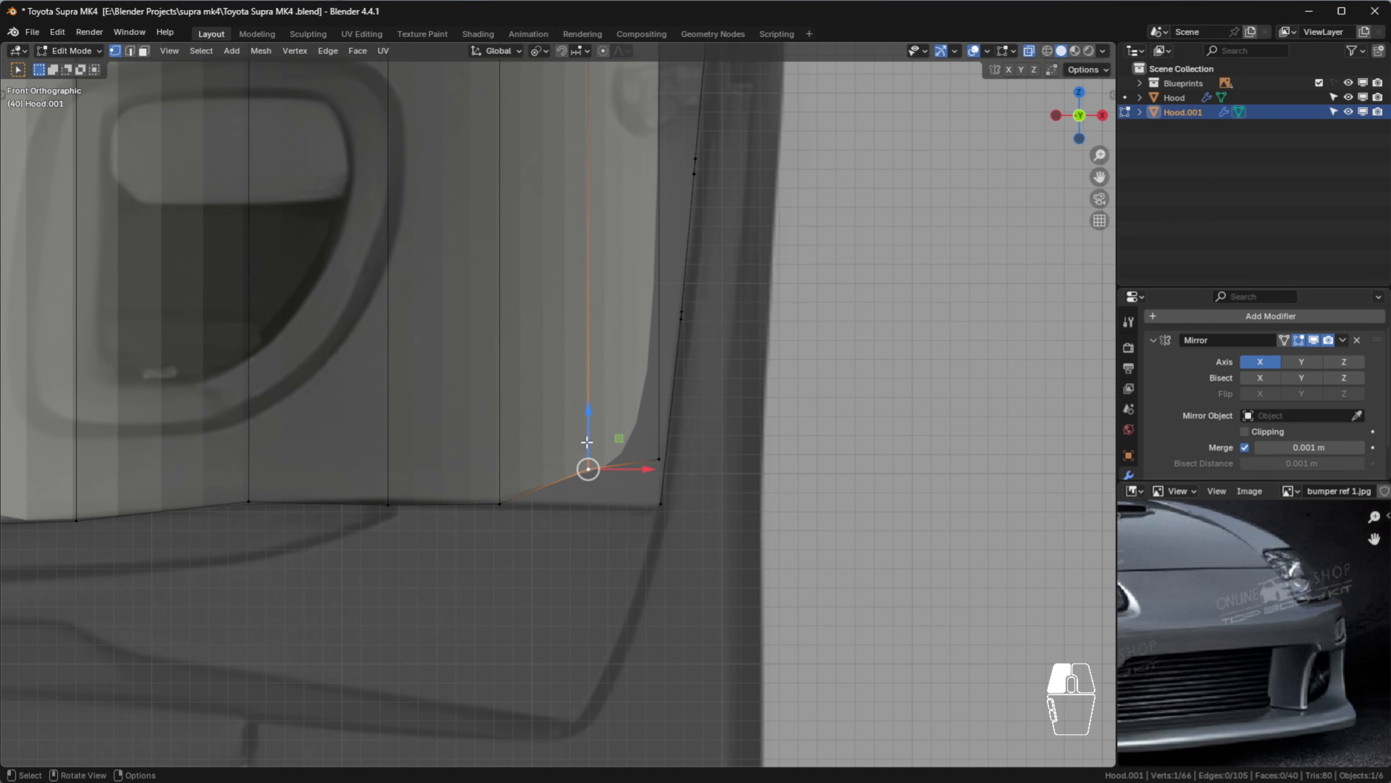
left_click_drag(586, 465, 586, 503)
Move the extruded panel's outermost bottom vertex about -0.014 m in X and -0.025 m in Z onto the lower seam
left_click(659, 459)
key("g")
left_click(639, 486)
scroll(615, 441, "down", 3)
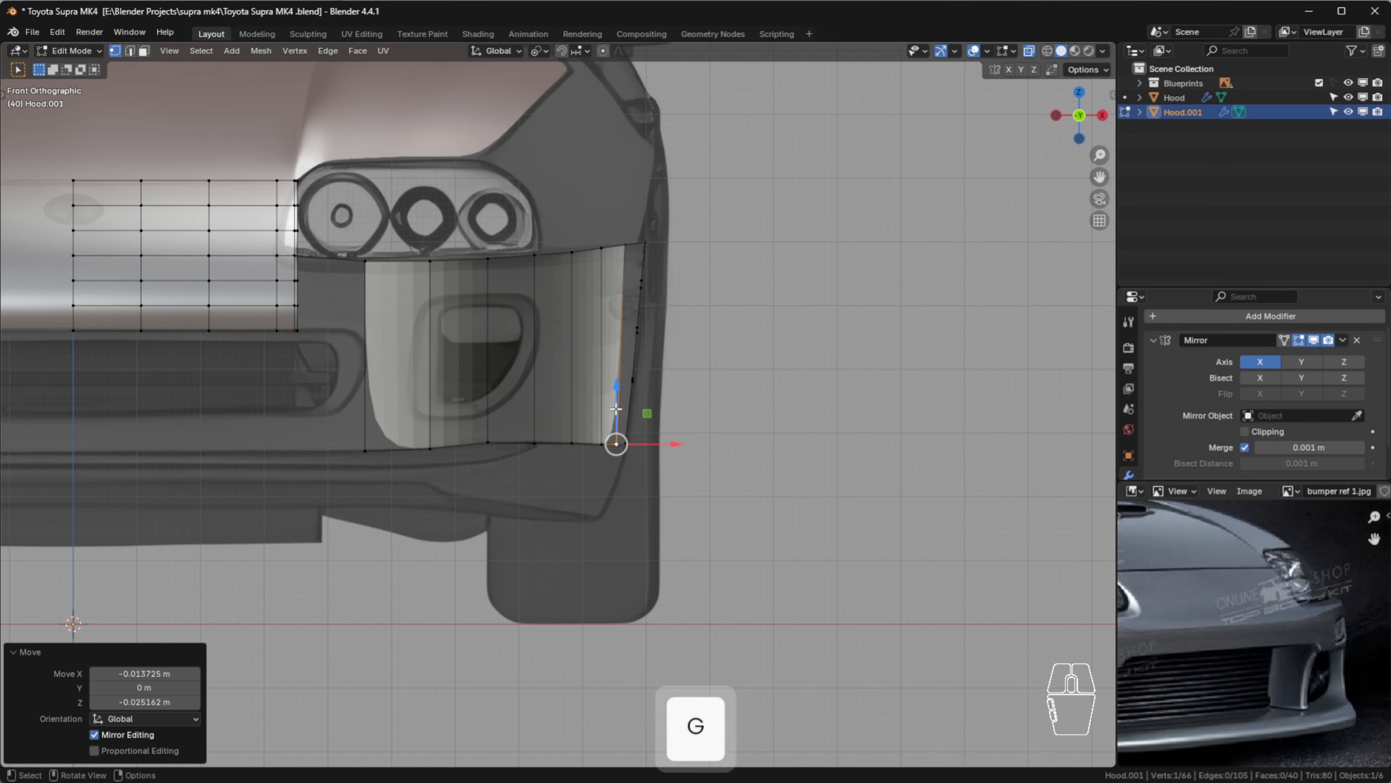
In right view, move the panel's outermost bottom vertex about -0.057 m in Y and 0.0015 m in Z along the lower seam
scroll(621, 600, "up", 6)
scroll(609, 515, "down", 4)
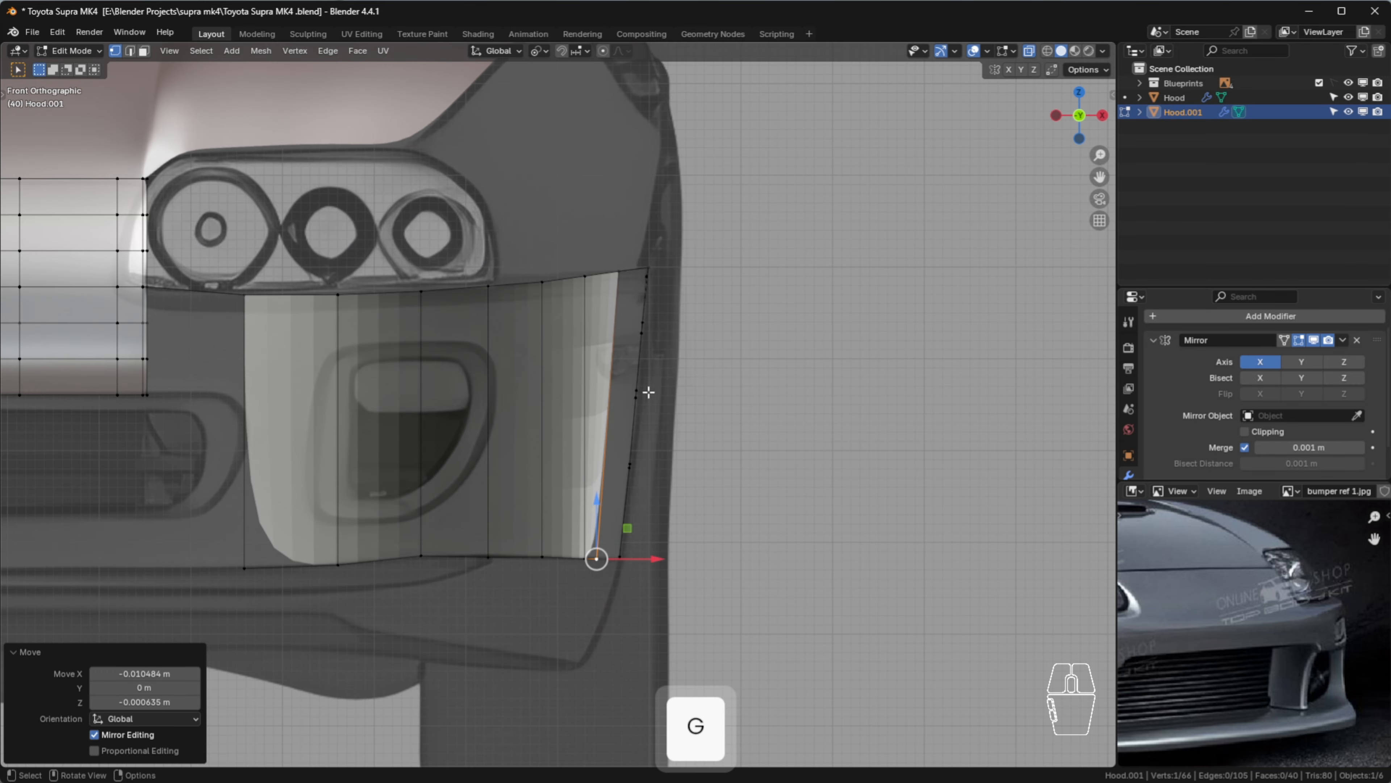
middle_click_drag(734, 464, 603, 470)
scroll(680, 478, "up", 4)
key("KP_3")
scroll(682, 582, "down", 3)
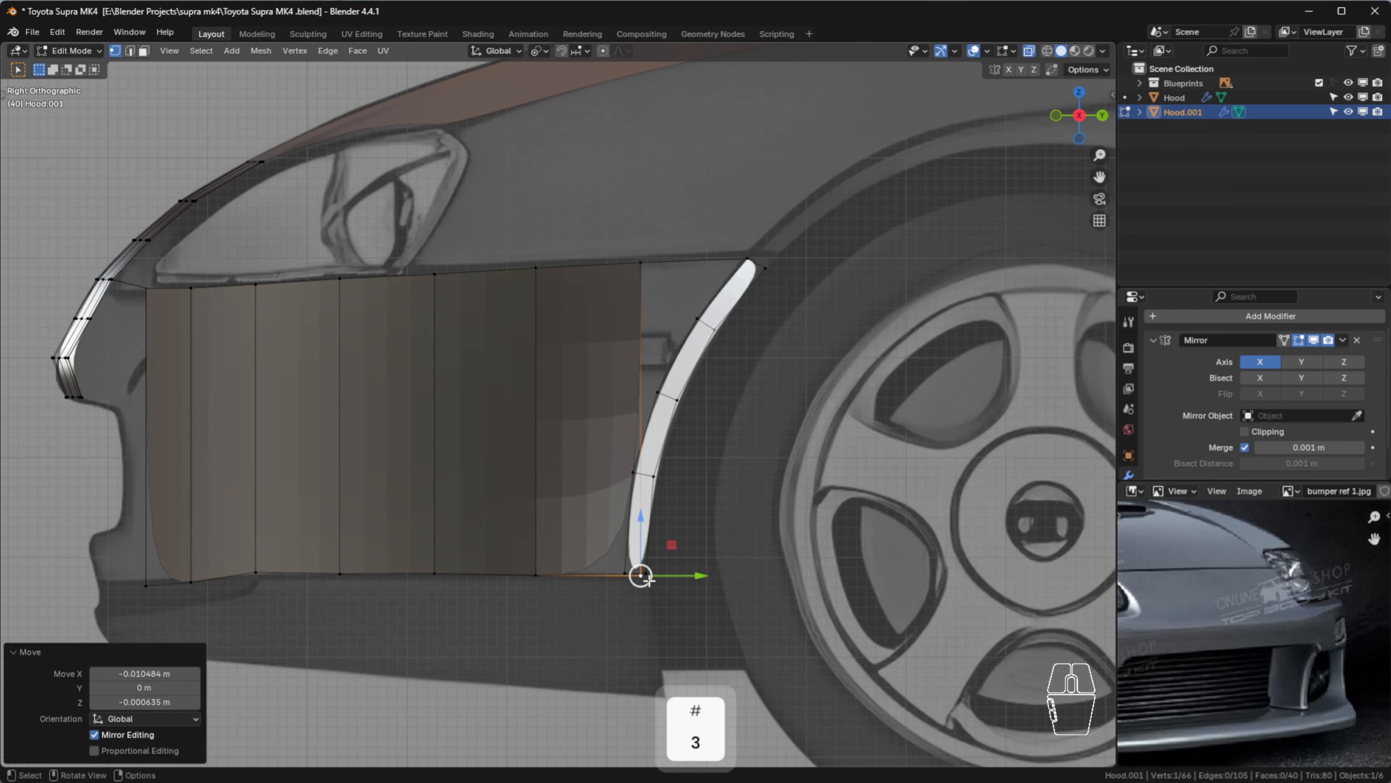
scroll(637, 572, "up", 3)
key("g")
left_click(509, 574)
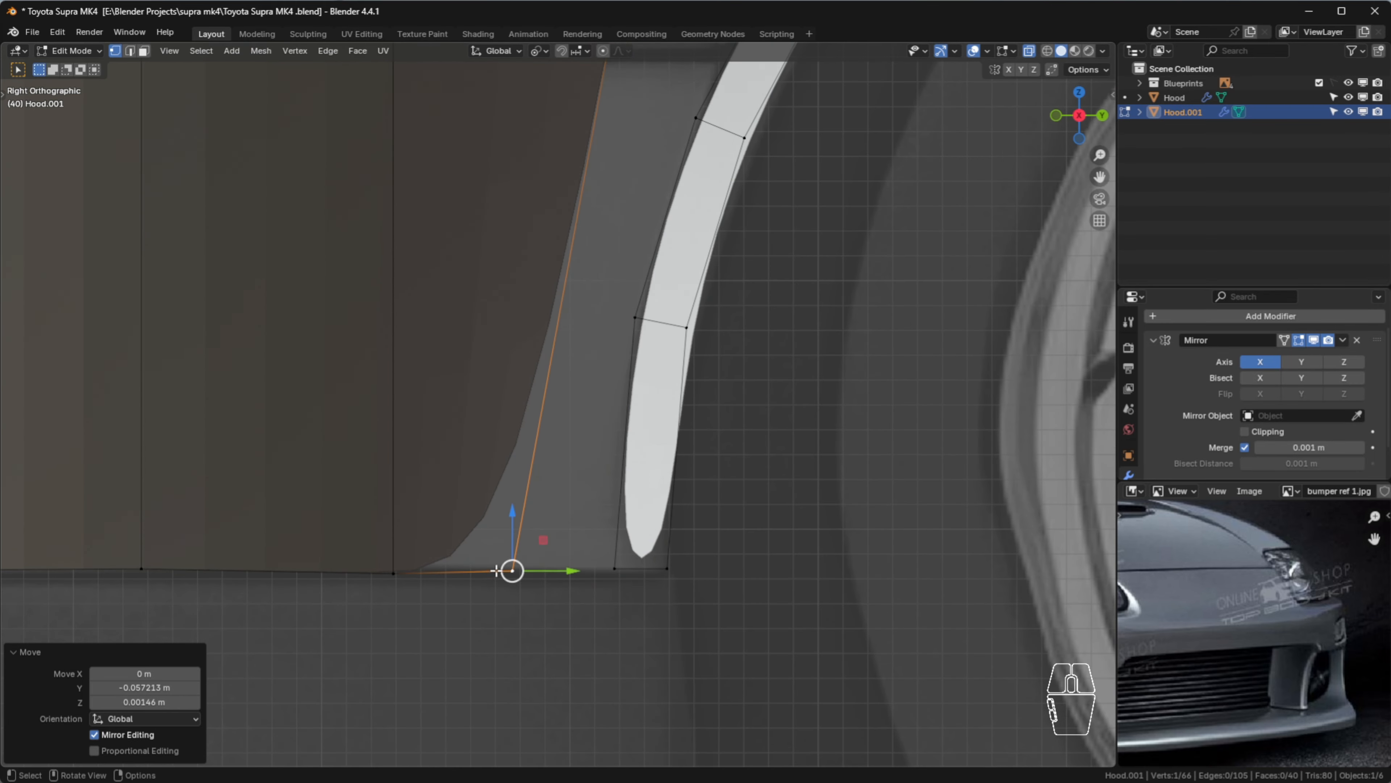
Align the panel's front five bottom vertices with the side blueprint's seam along Z, raising the second about 0.006 m and lowering the fifth about 0.0015 m
scroll(671, 211, "down", 4)
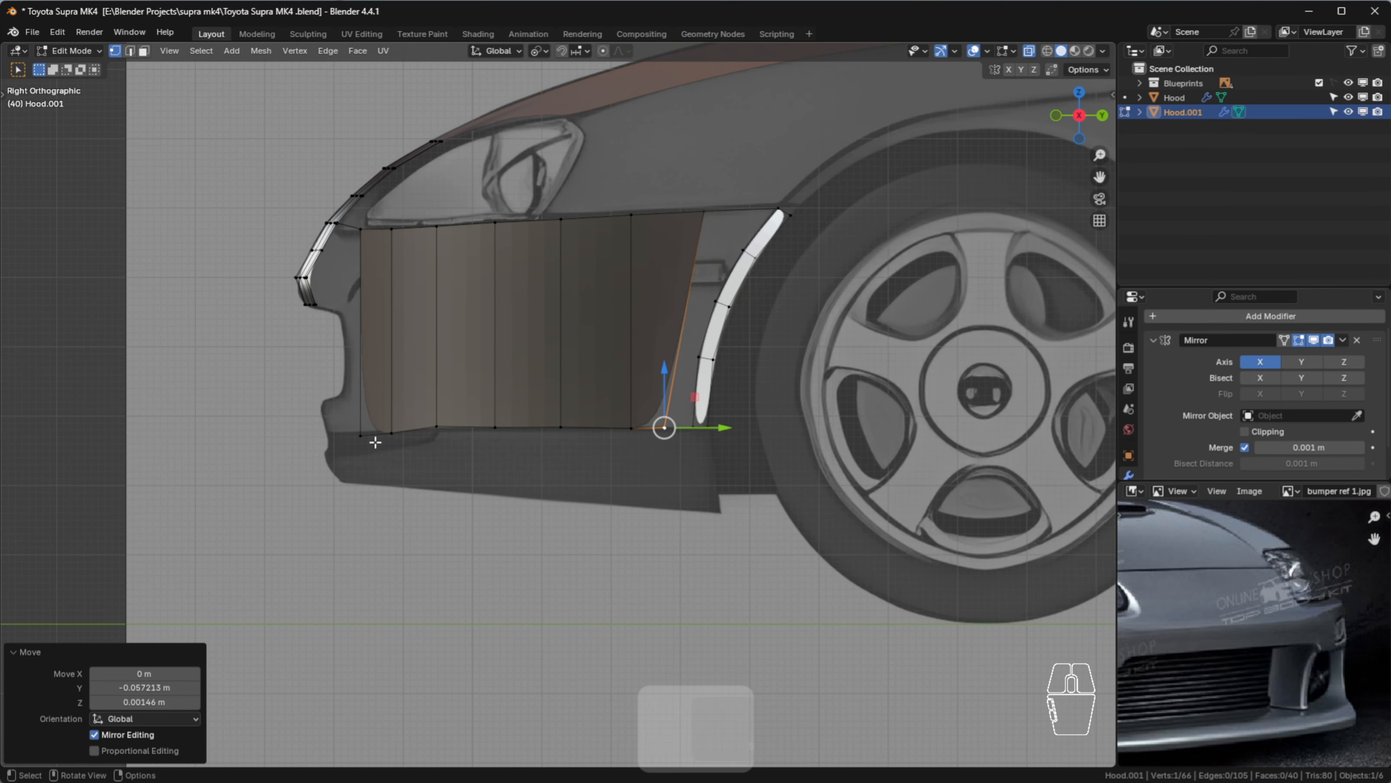
scroll(355, 451, "up", 4)
left_click(368, 418)
left_click_drag(368, 400, 434, 375)
left_click(432, 414)
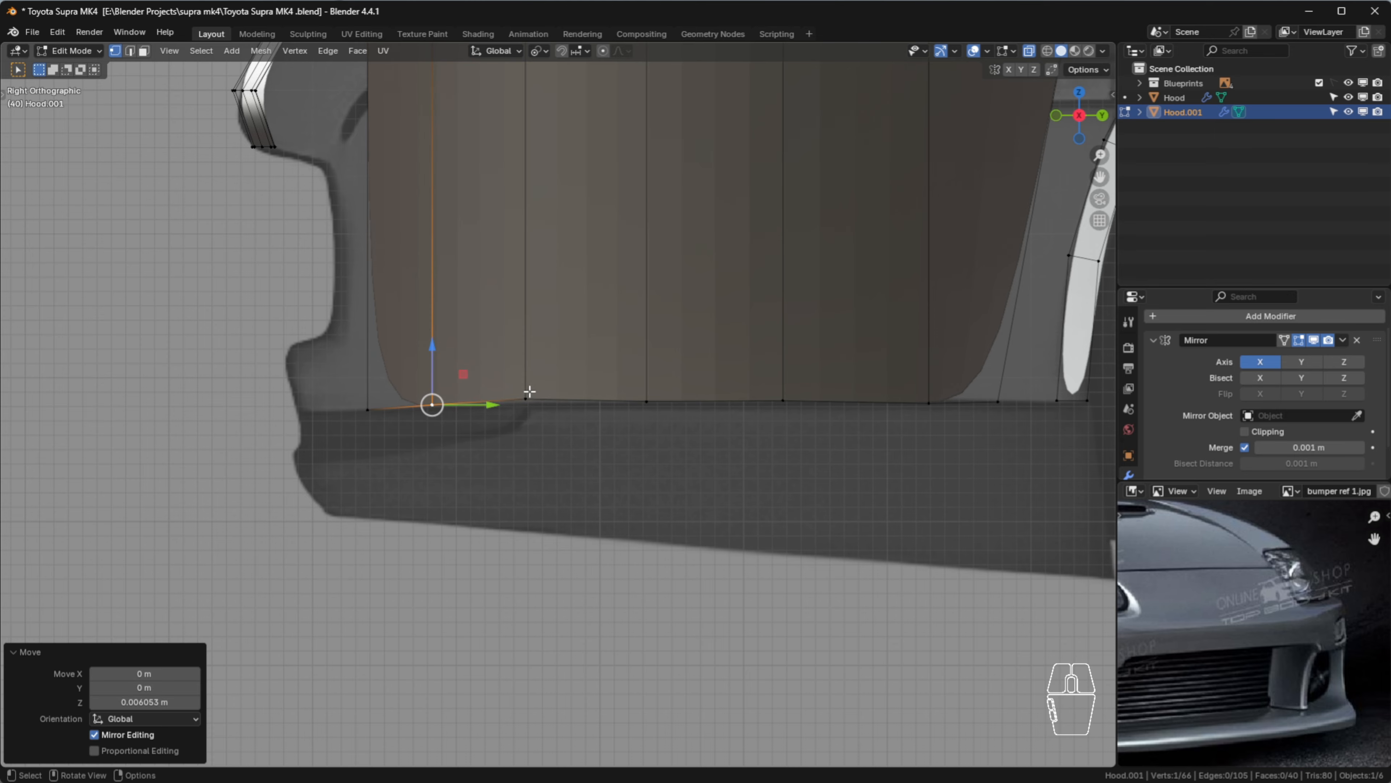
left_click(527, 398)
left_click_drag(526, 370, 527, 376)
left_click(646, 400)
left_click_drag(646, 364, 648, 367)
left_click(783, 400)
left_click_drag(788, 376, 790, 379)
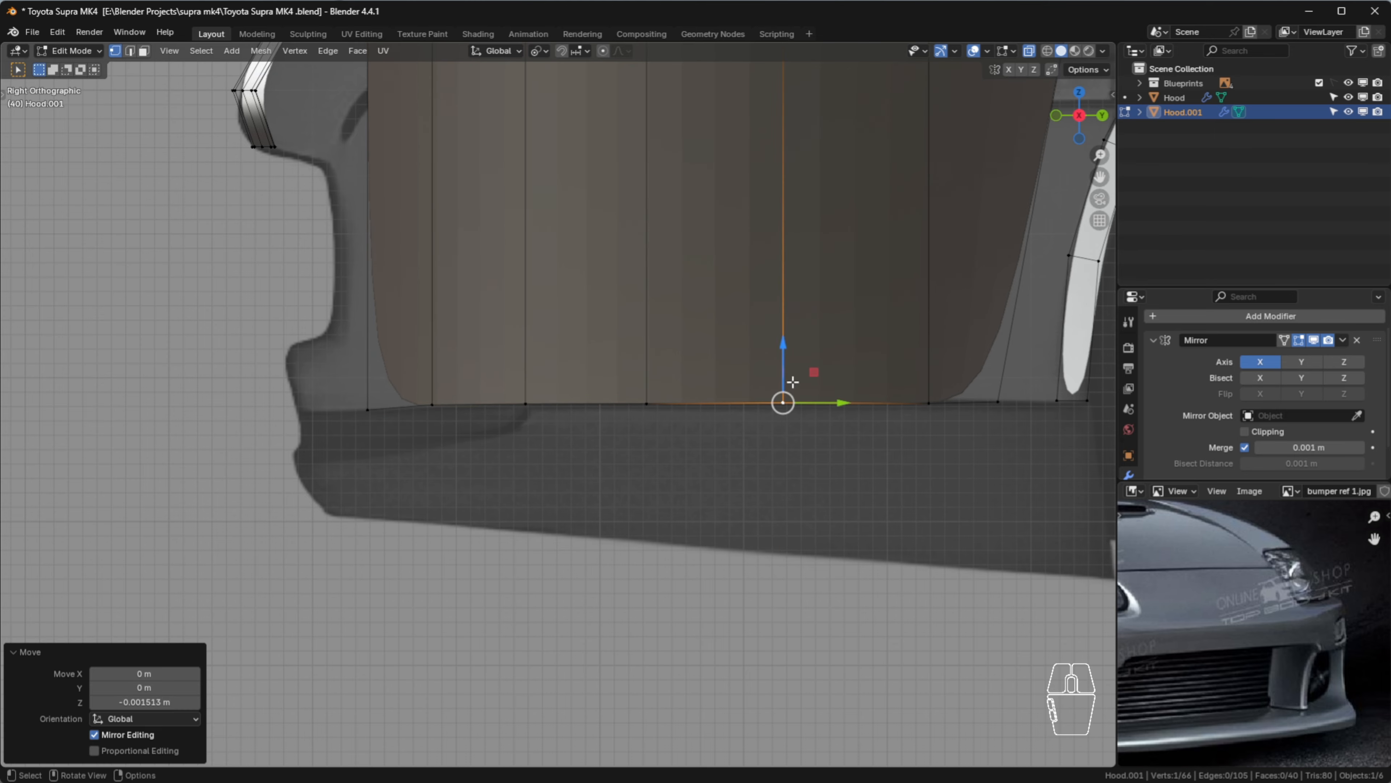
left_click(901, 479)
Select the path of seven vertices along the panel's bottom edge and distribute them evenly with LoopTools Space
scroll(903, 478, "down", 5)
middle_click_drag(819, 460, 660, 459, "shift")
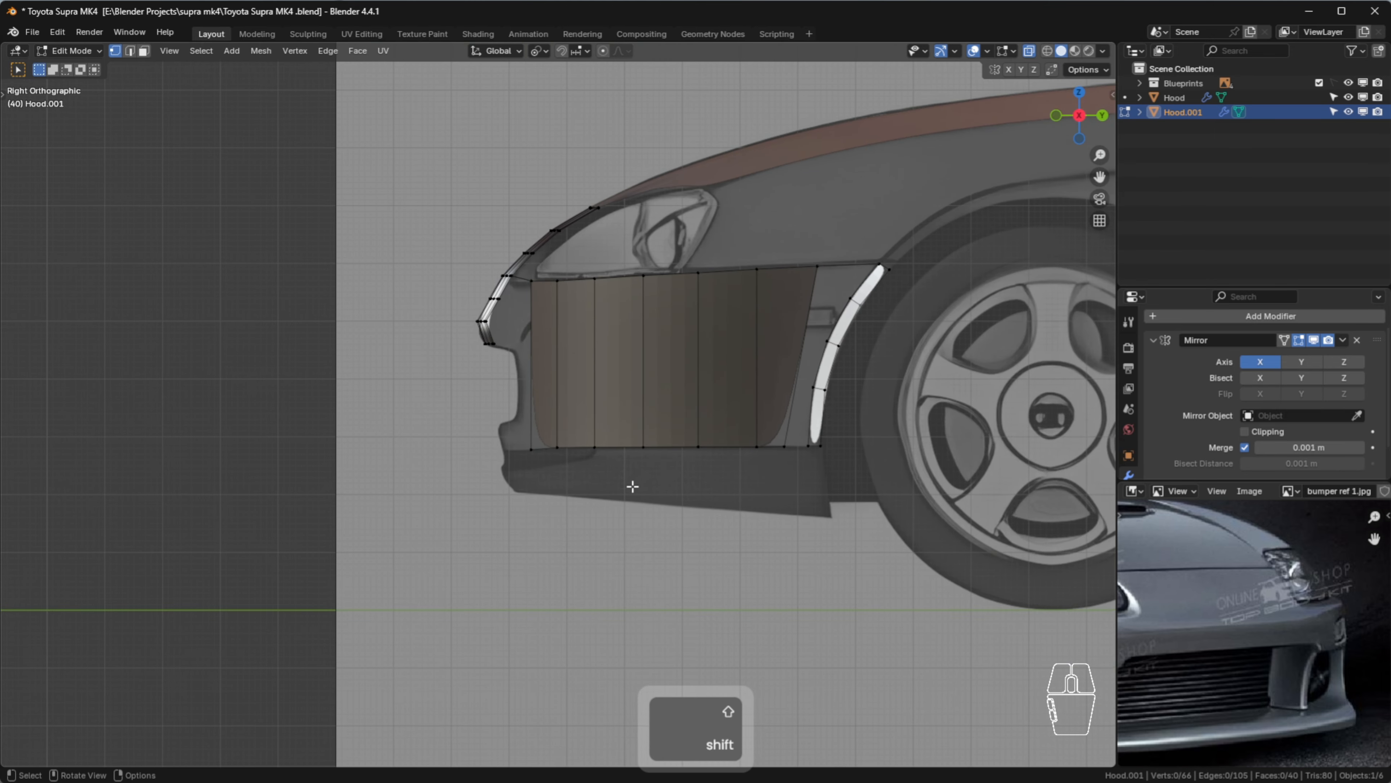
scroll(632, 486, "down", 2)
scroll(767, 475, "up", 3)
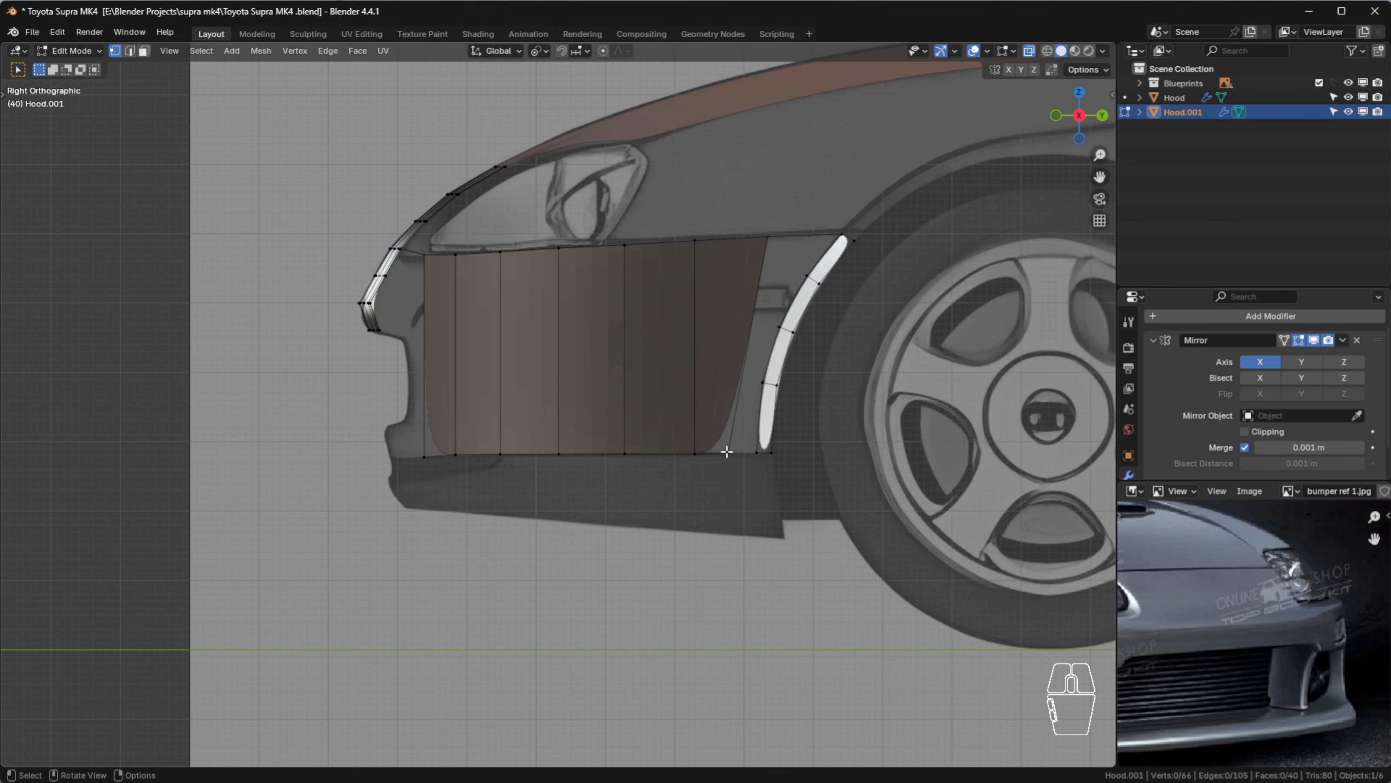
left_click(424, 456, "ctrl")
scroll(596, 488, "down", 1)
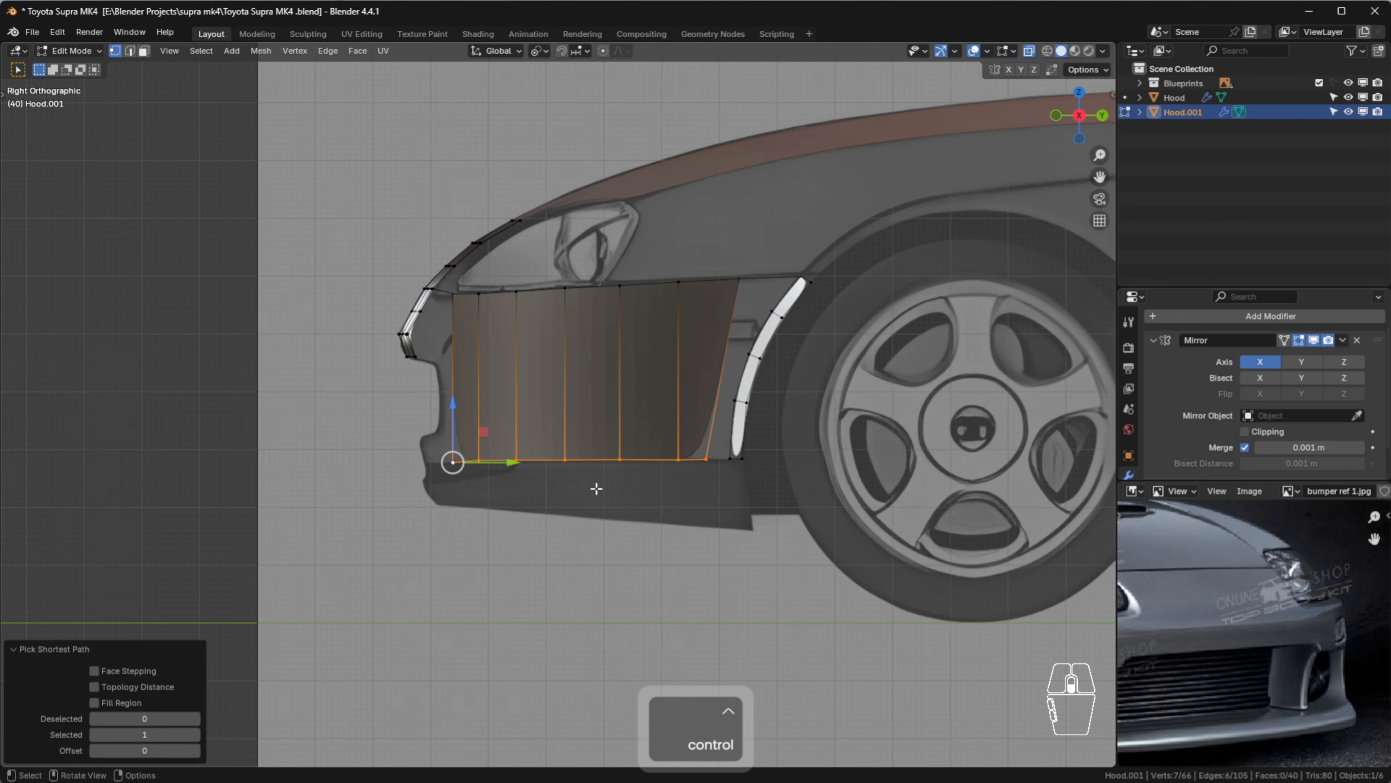
key("n")
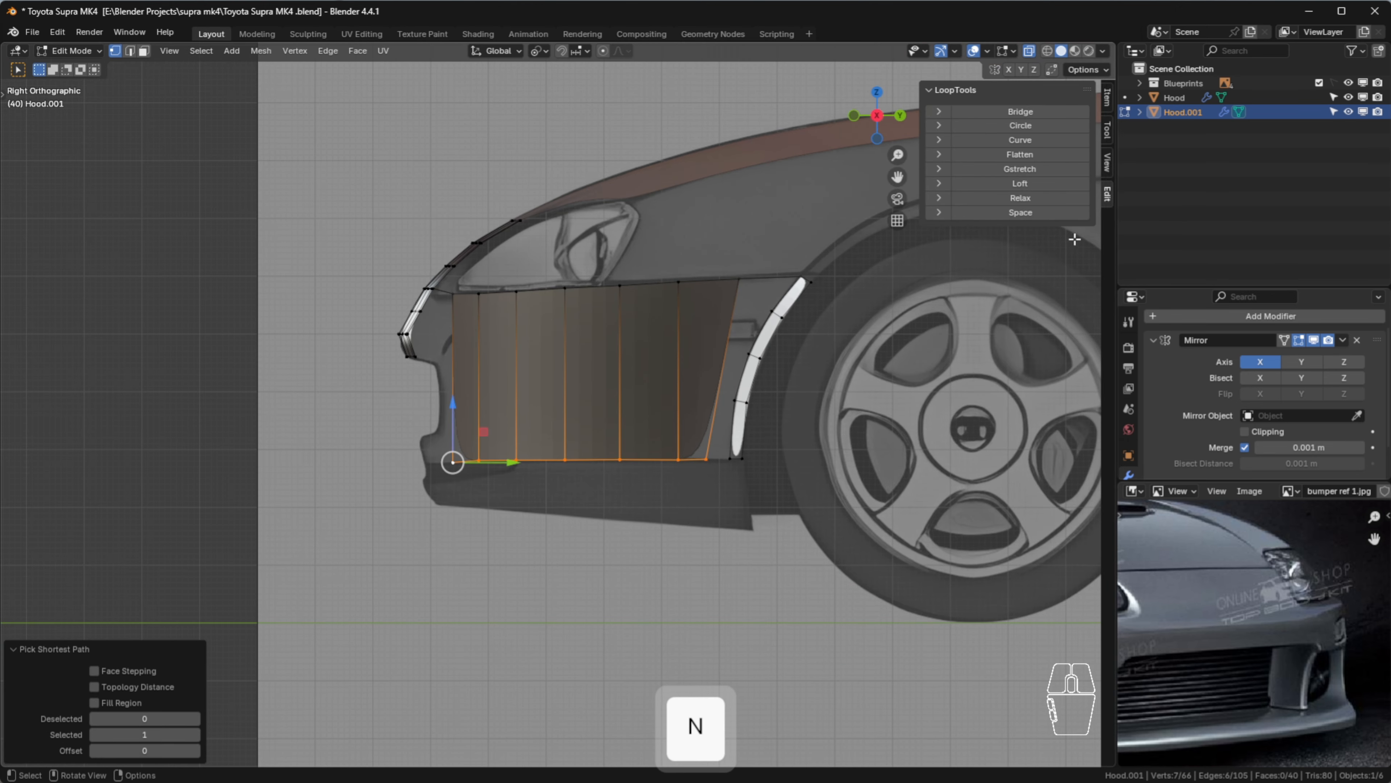
left_click(1042, 214)
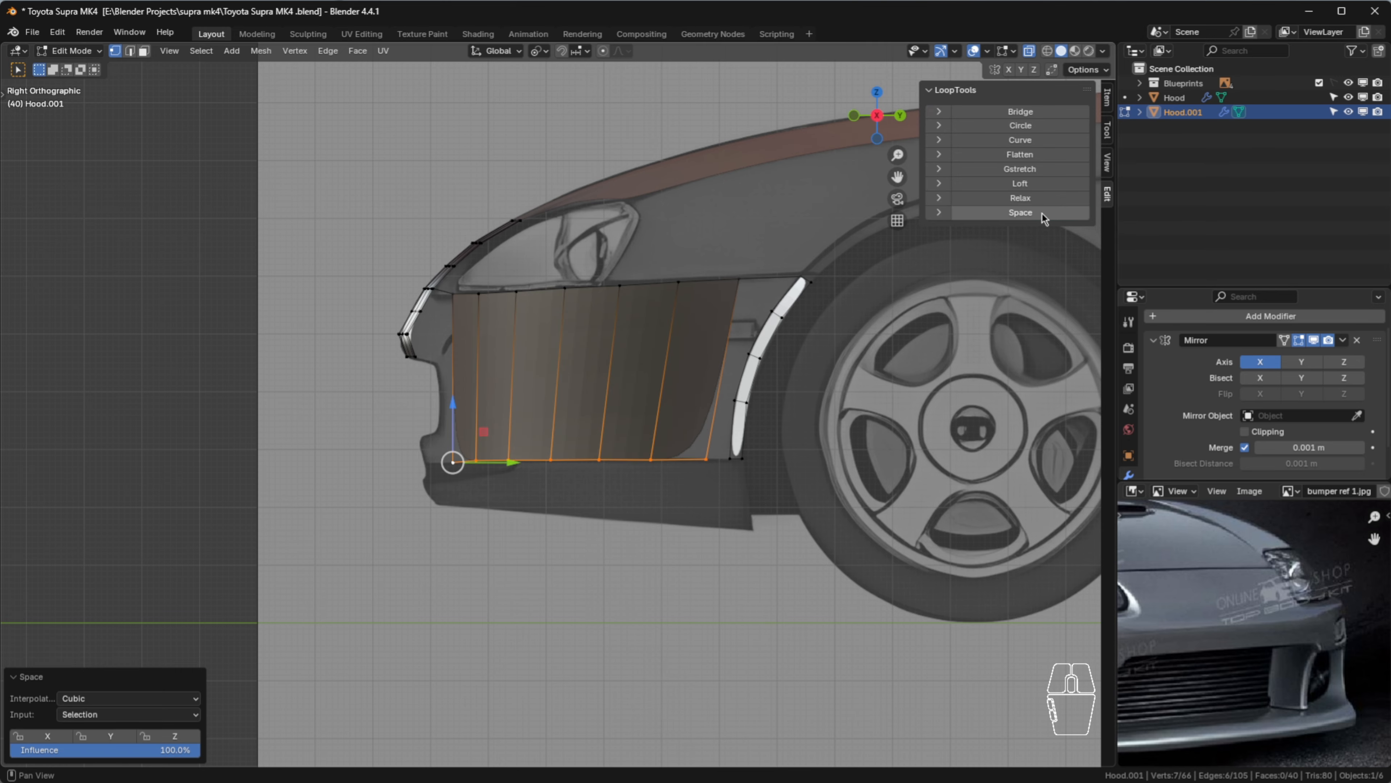
key("alt+a")
Shade the bumper object smooth and return to editing its mesh
scroll(514, 505, "down", 1)
middle_click_drag(515, 505, 723, 523)
scroll(531, 479, "up", 3)
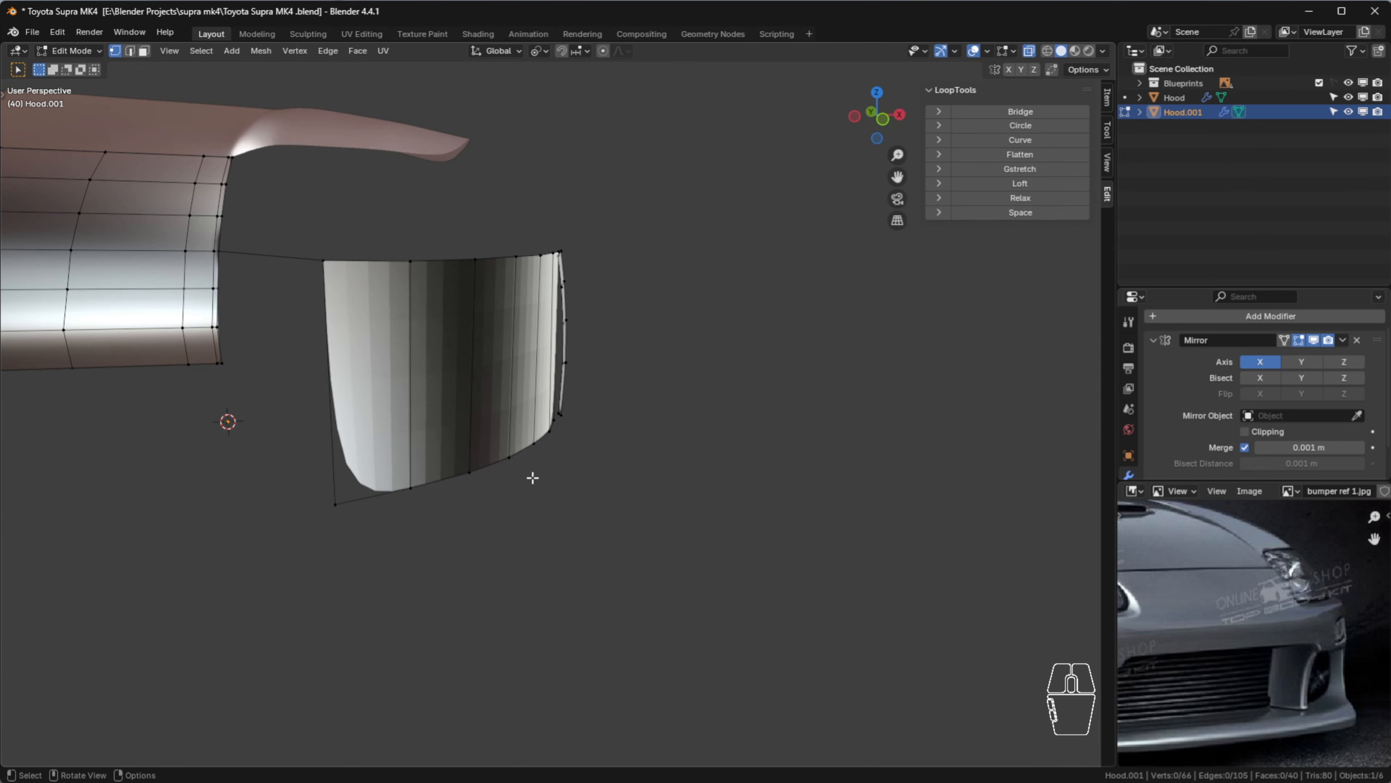
middle_click_drag(531, 479, 472, 479)
key("Tab")
right_click(579, 357)
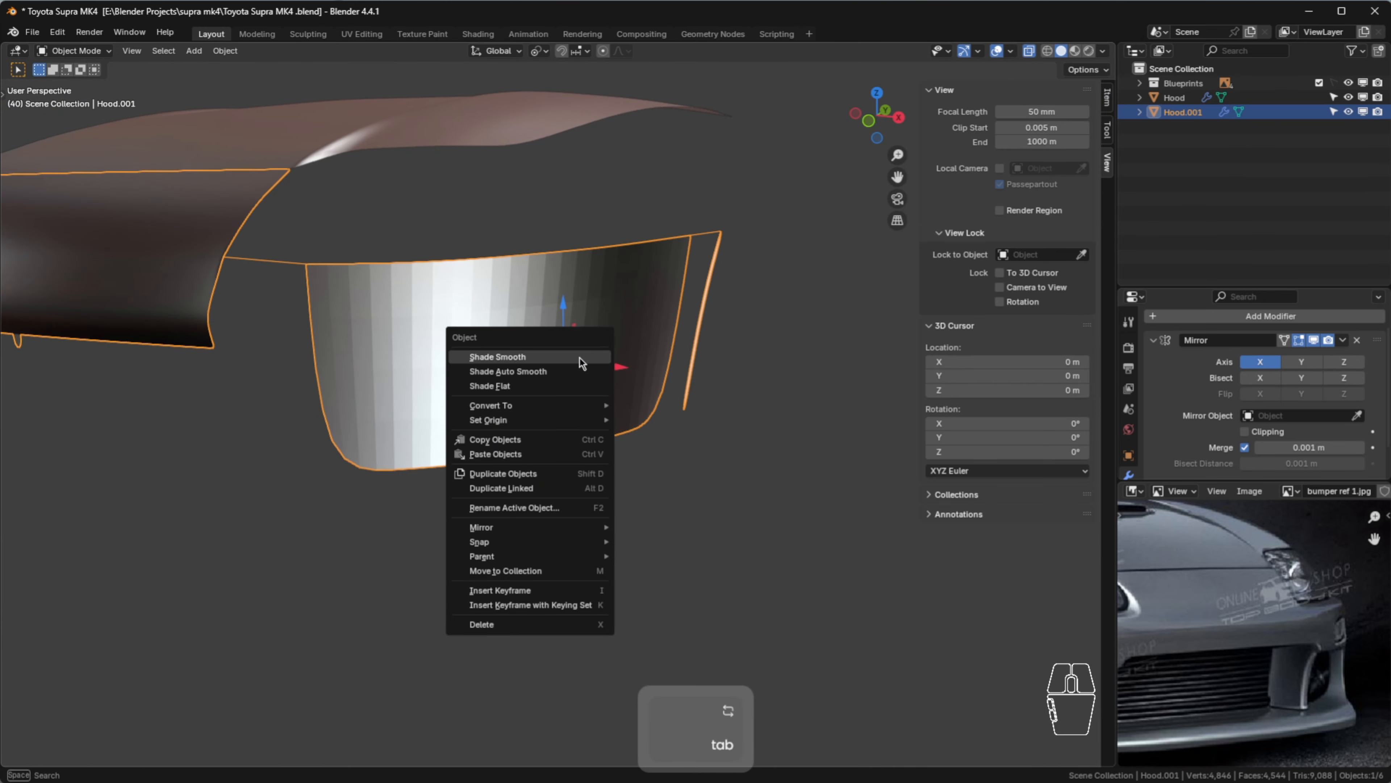
left_click(579, 358)
key("Tab")
scroll(693, 362, "up", 2)
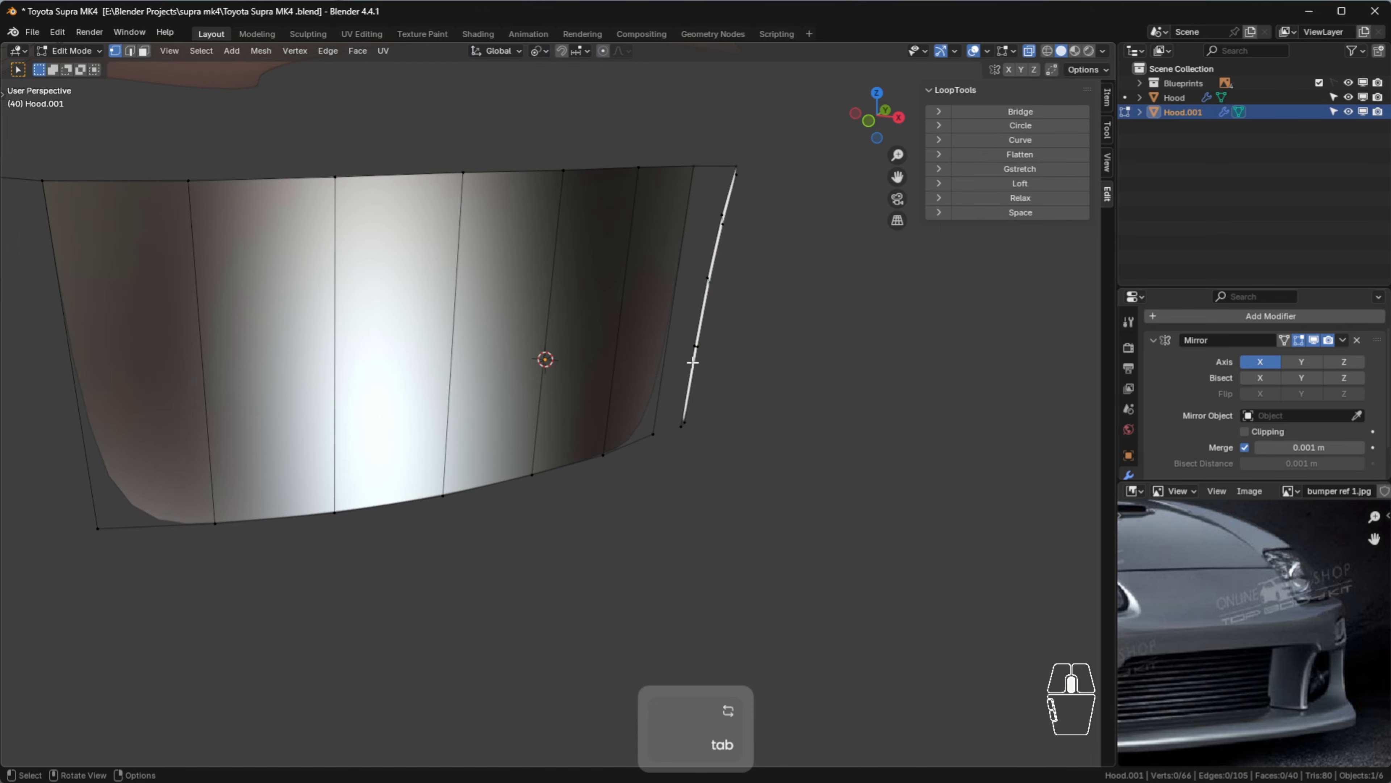
In front view, hide the side panel's second vertical edge from the grille to expose the fog-light area
middle_click_drag(694, 362, 776, 198)
middle_click_drag(768, 284, 899, 346)
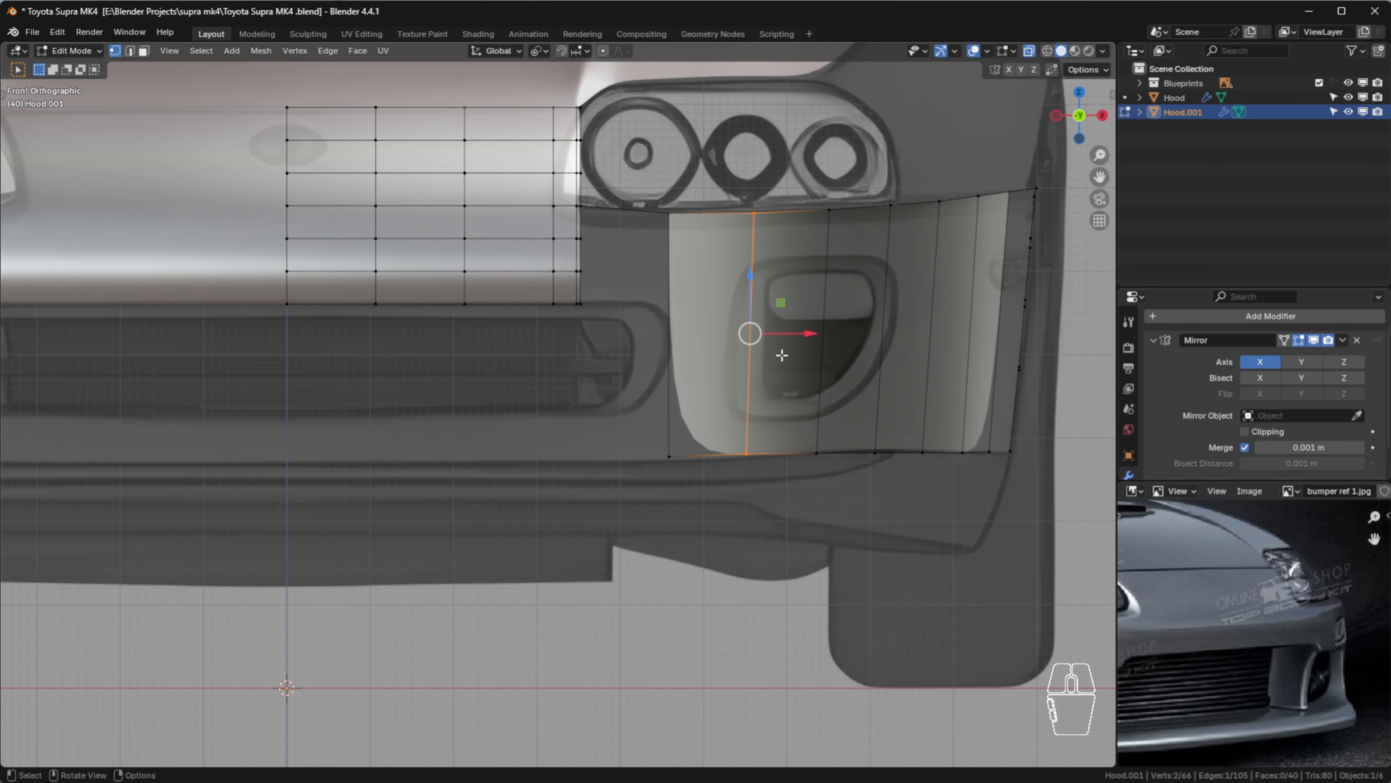
key("h")
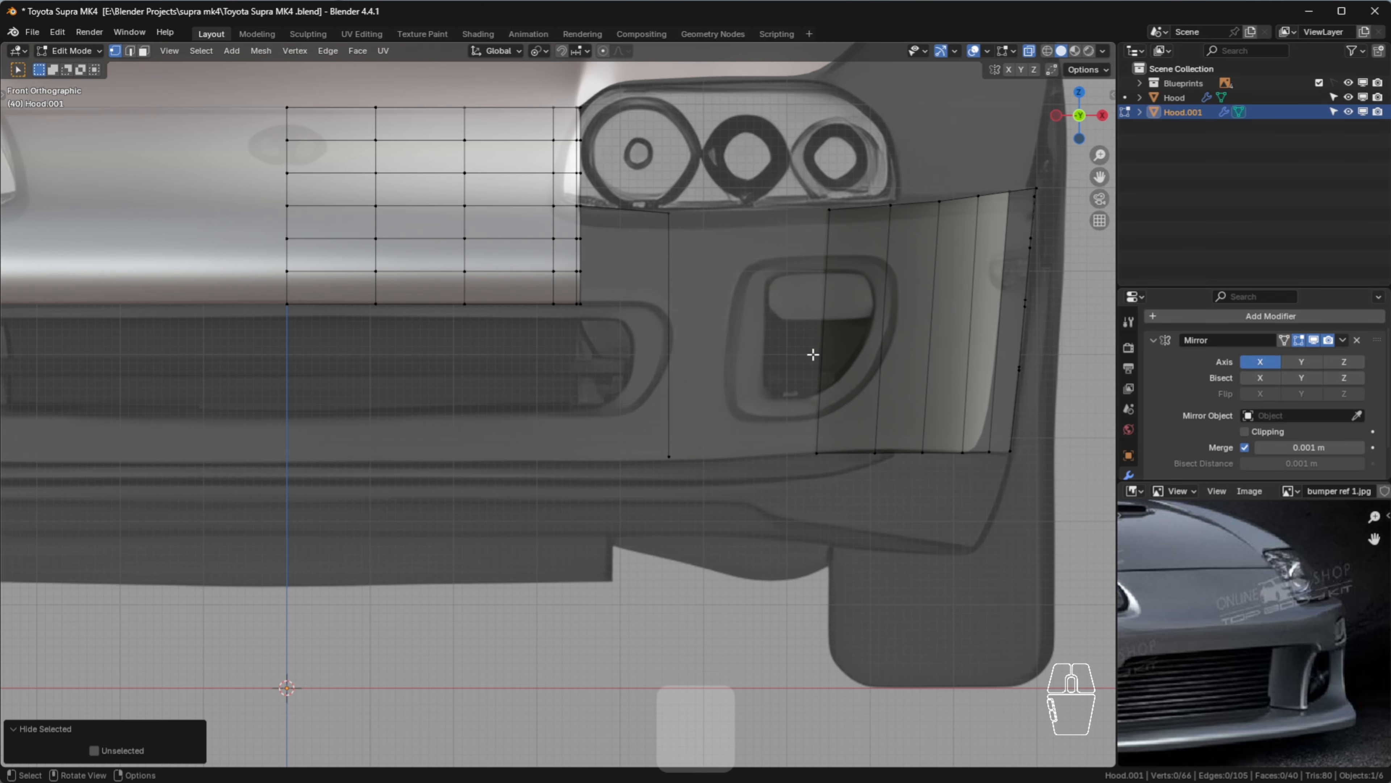
Cut the free vertical edge beside the grille once and slide the new vertex up by factor 0.234 to the grille opening's upper edge
scroll(739, 278, "up", 2)
scroll(630, 260, "up", 1)
left_click(514, 331)
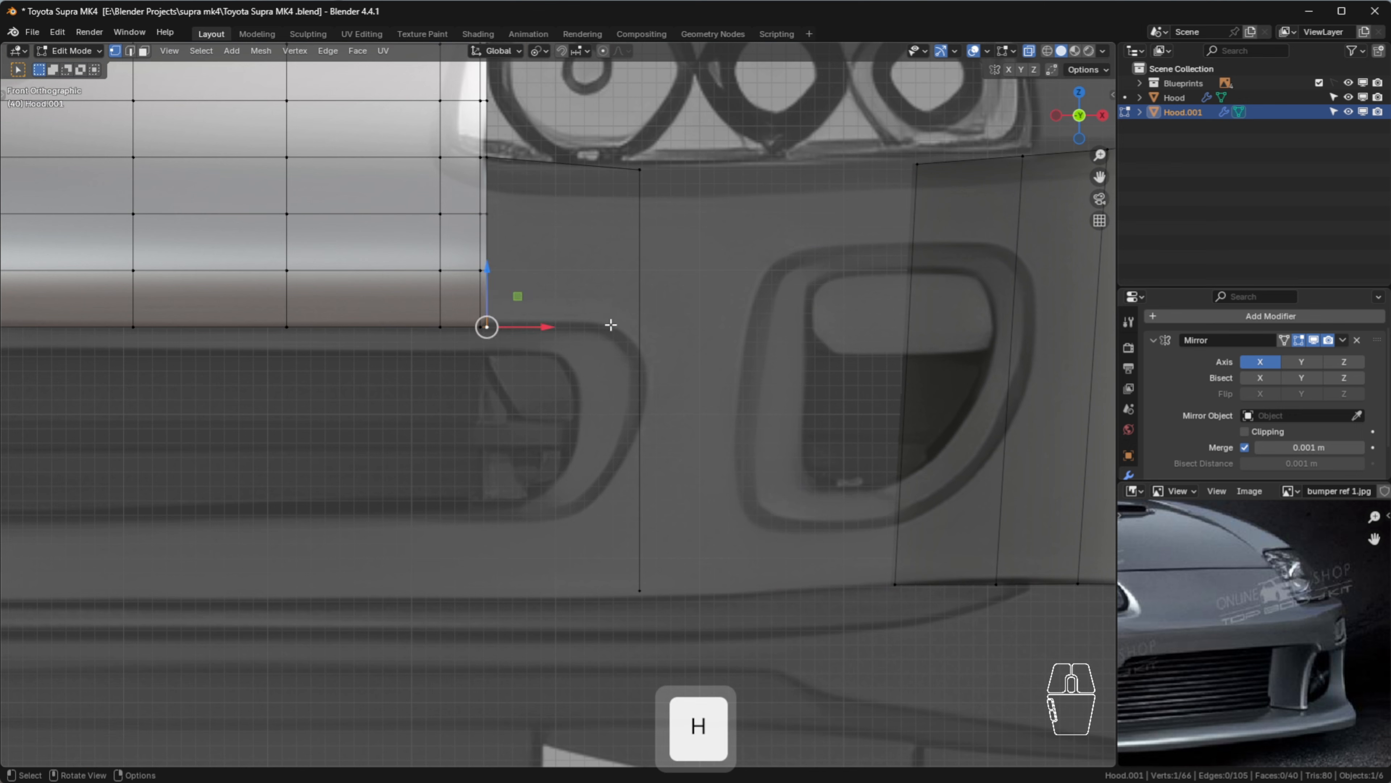
key("ctrl+r")
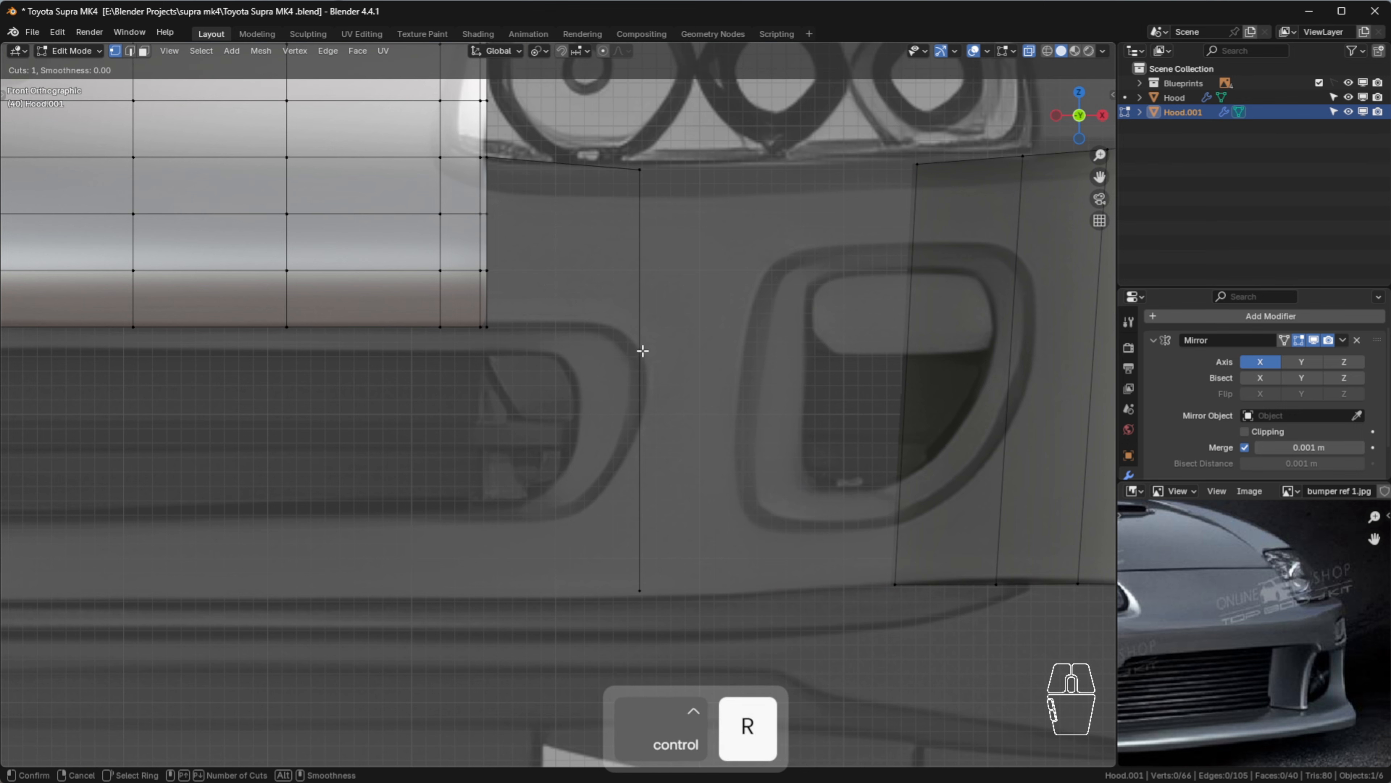
left_click(642, 351)
right_click(643, 351)
key("g")
key("g")
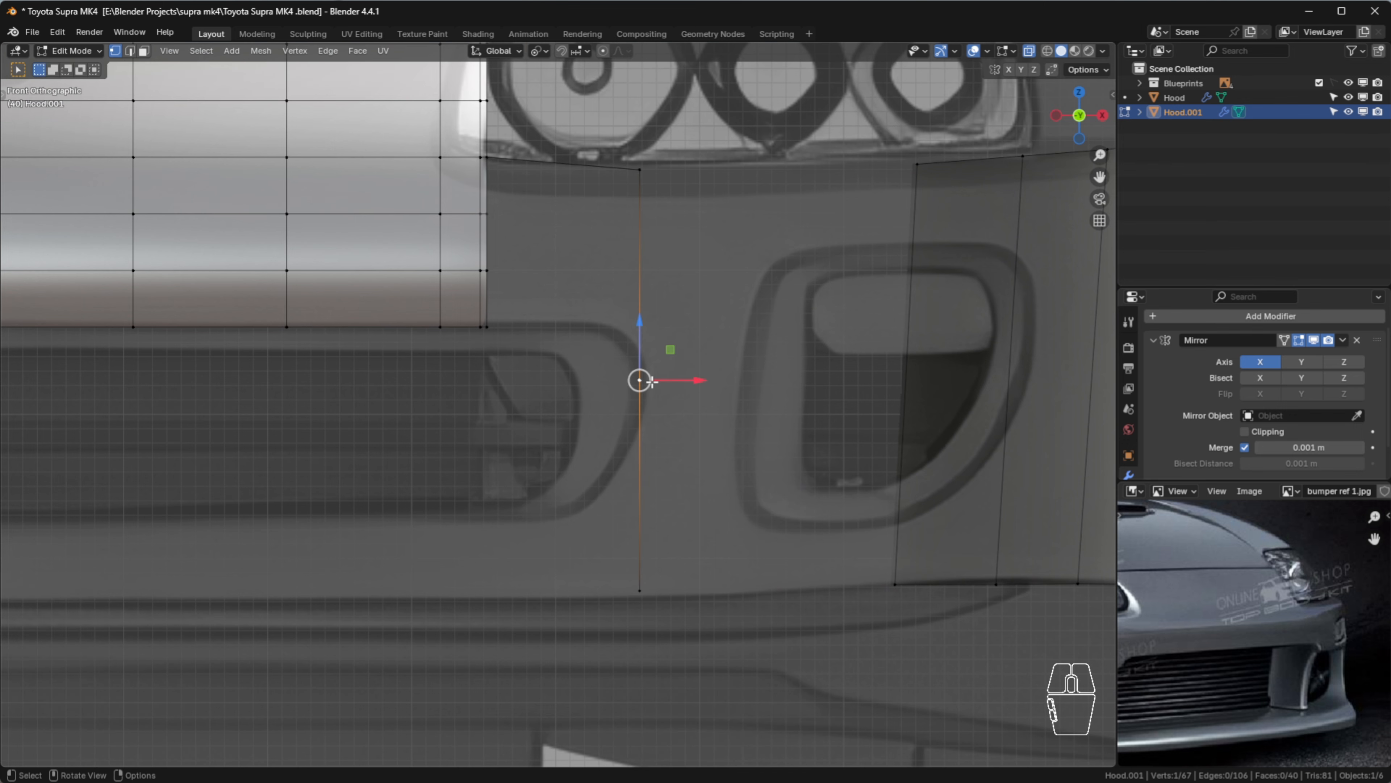
left_click(653, 332)
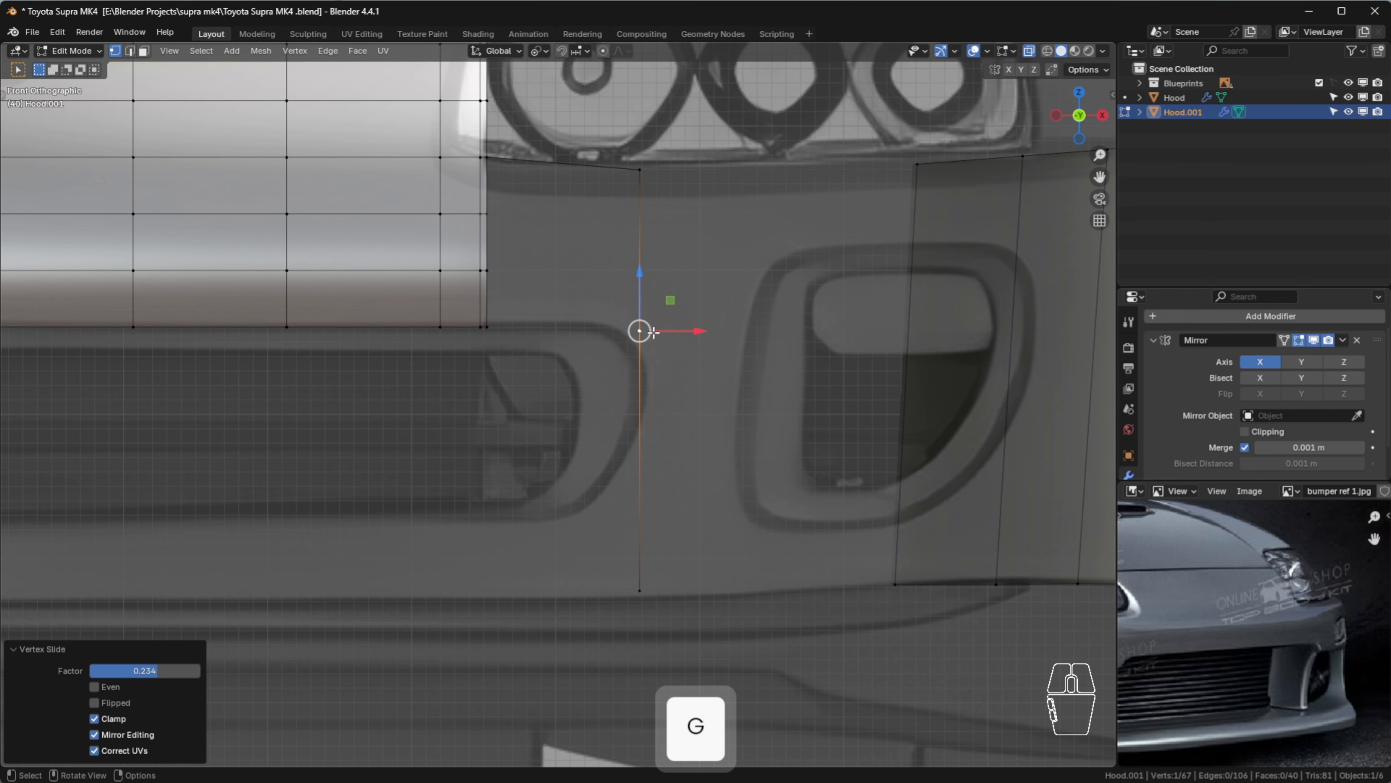
left_click(663, 328)
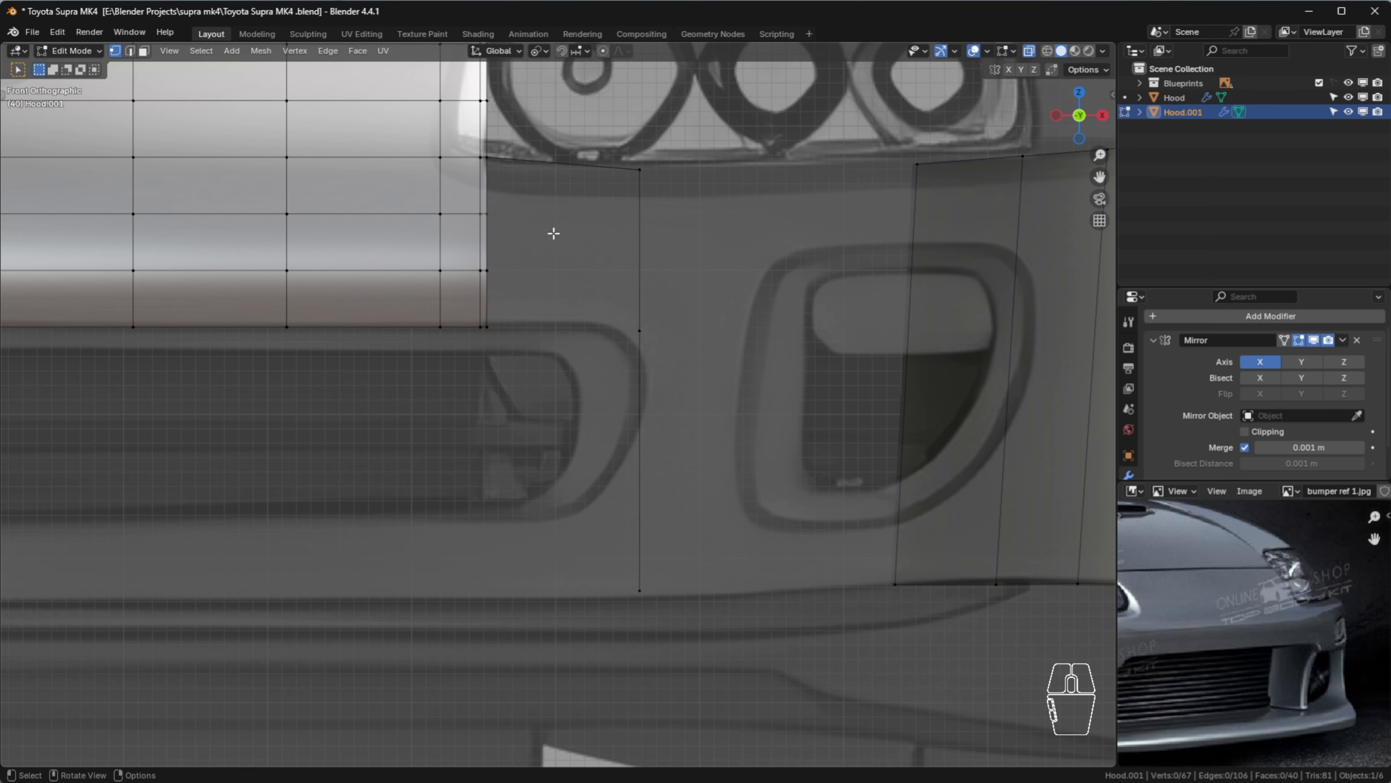
Add two evenly spaced cuts to the segment of the free vertical edge above the grille opening
scroll(582, 235, "up", 2)
key("ctrl+r")
scroll(675, 217, "up", 1)
left_click(677, 219)
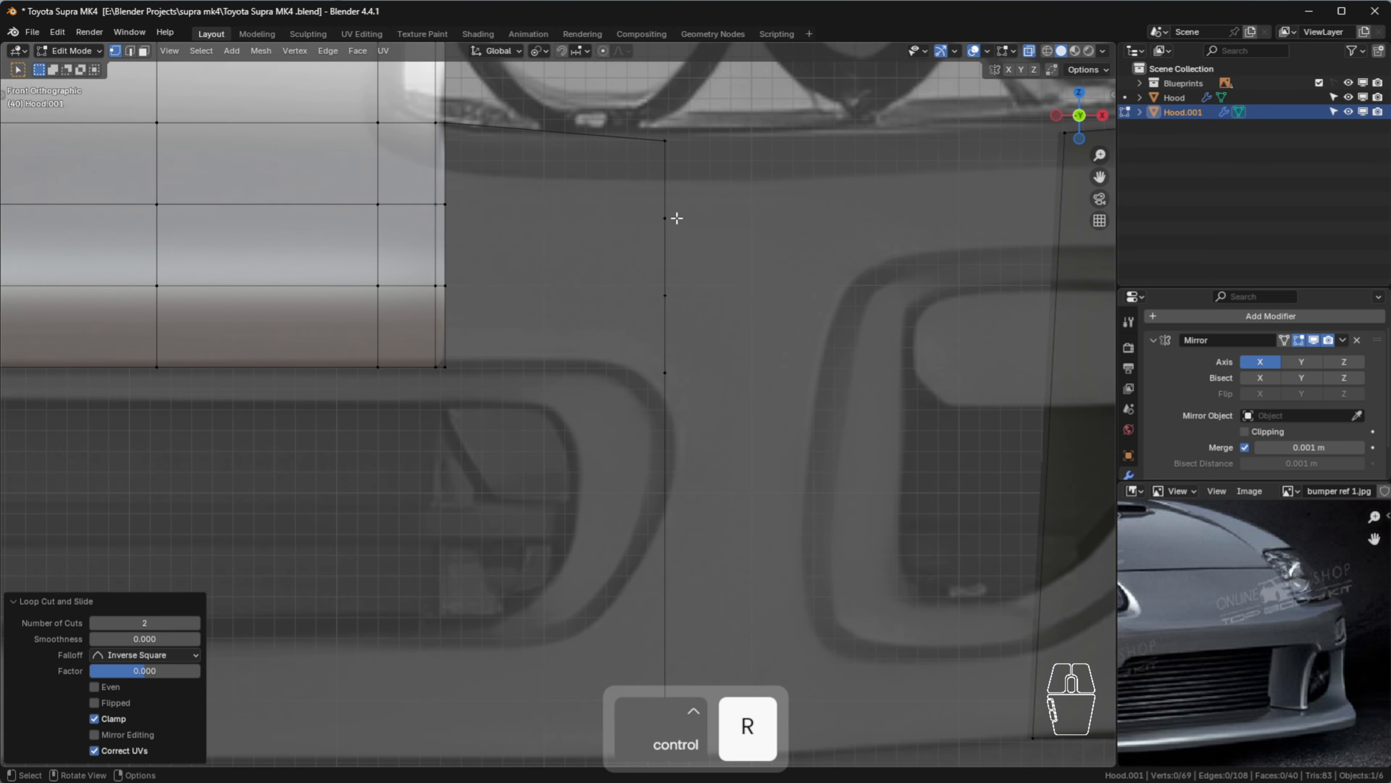
Fill three stacked faces between the central panel's outer edge and the subdivided vertical edge beside the grille
left_click(480, 211)
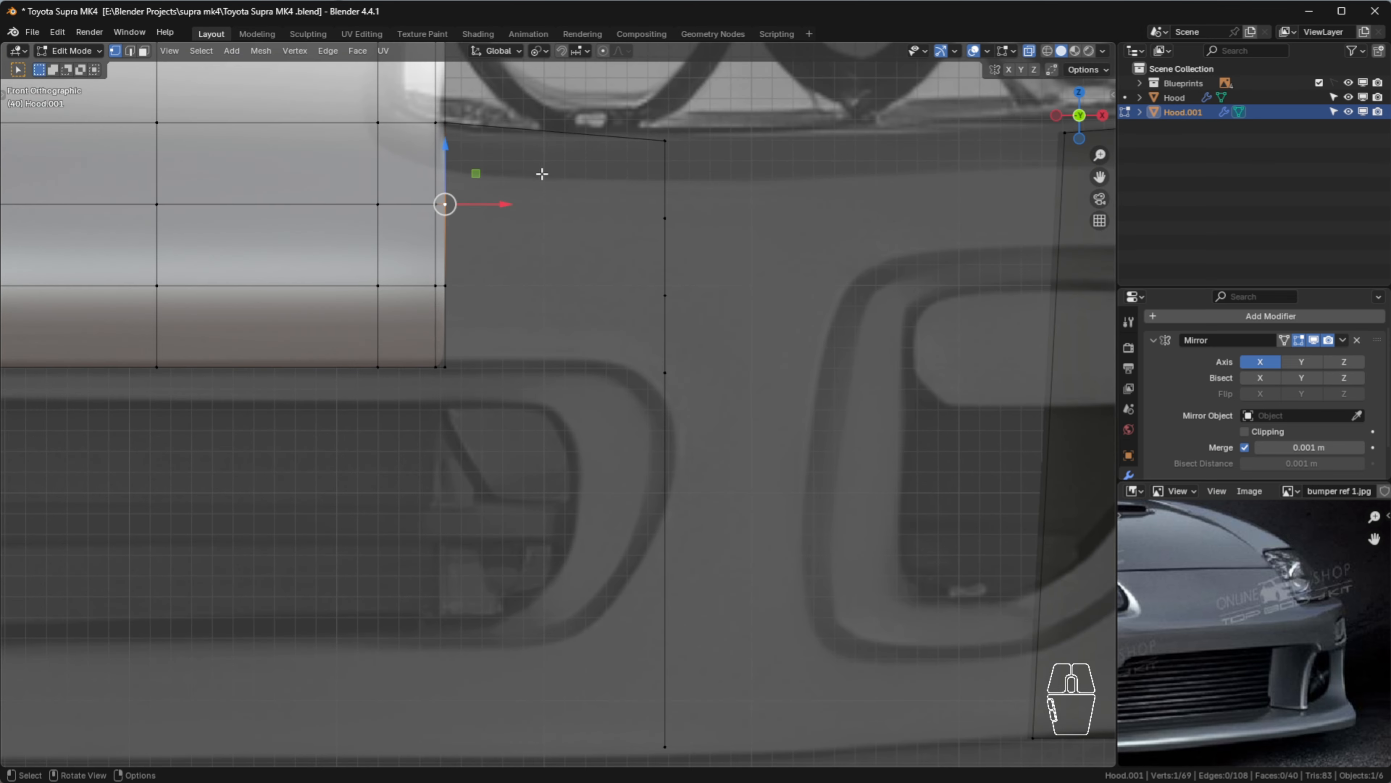
left_click(662, 217, "shift")
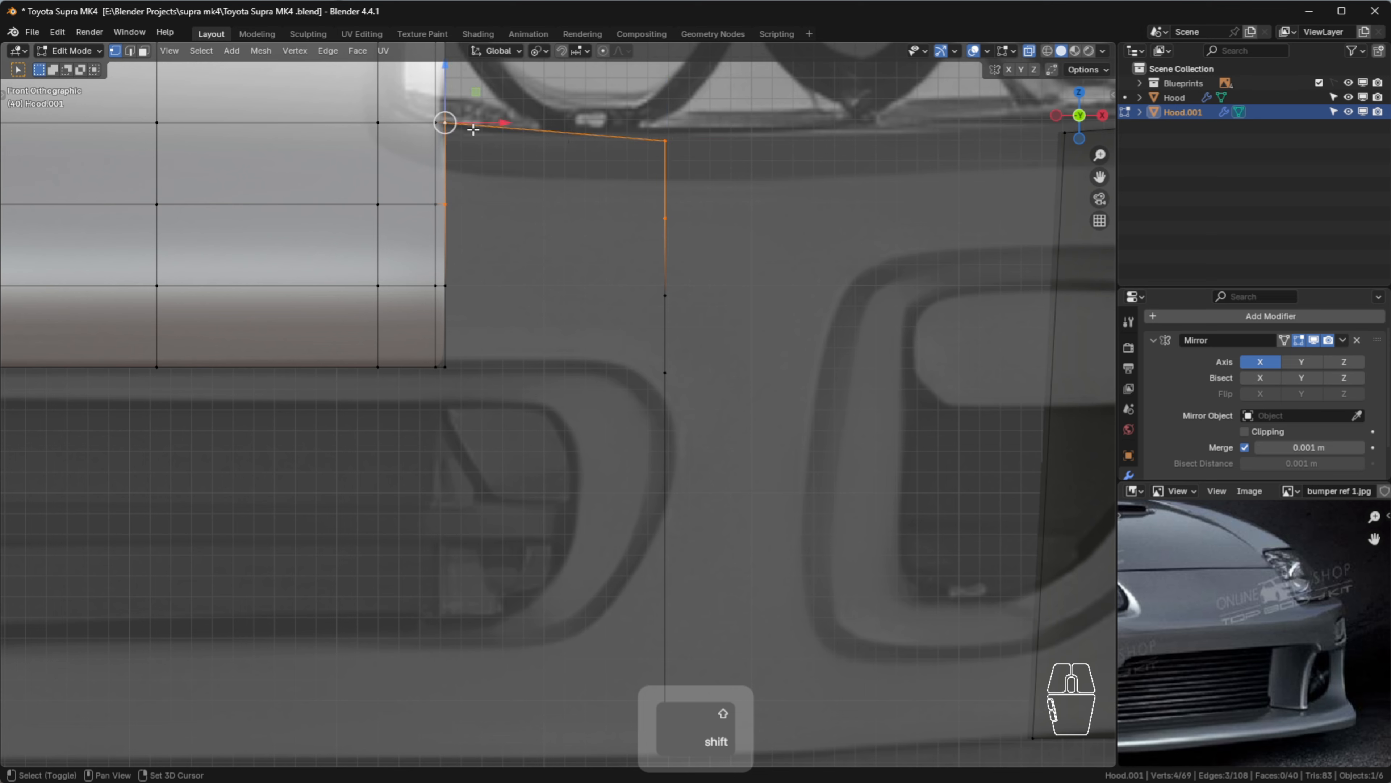
key("f")
left_click(464, 289)
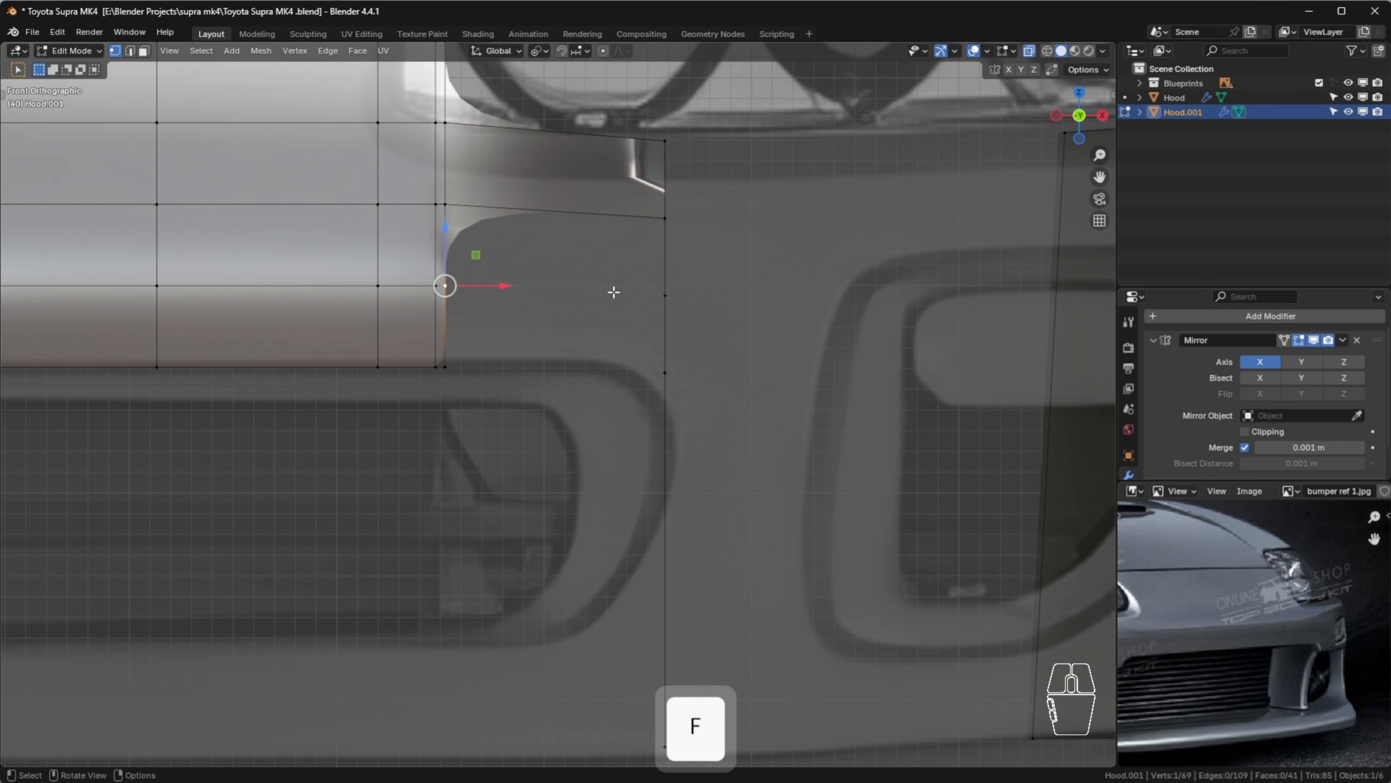
left_click(662, 295, "shift")
left_click(458, 212, "shift")
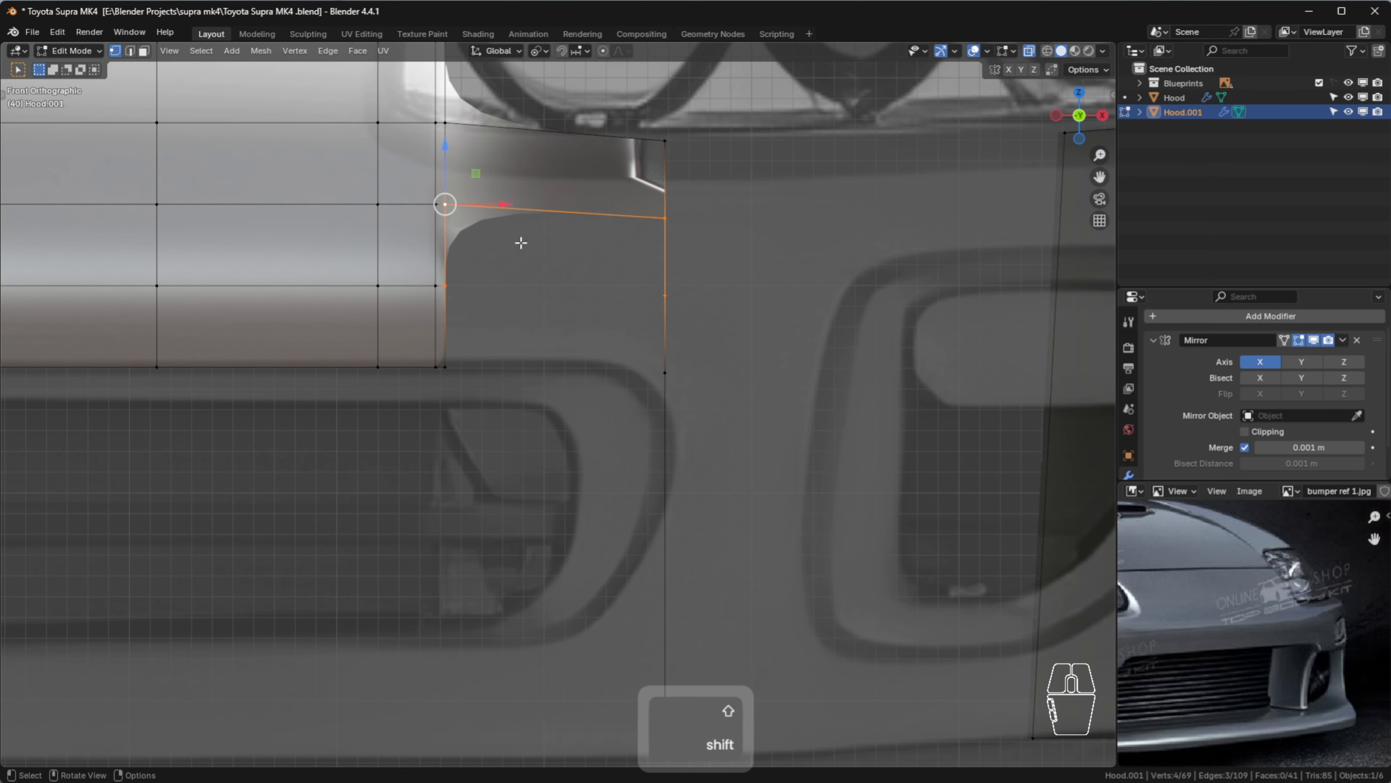
key("f")
left_click(451, 291)
left_click(667, 296, "shift")
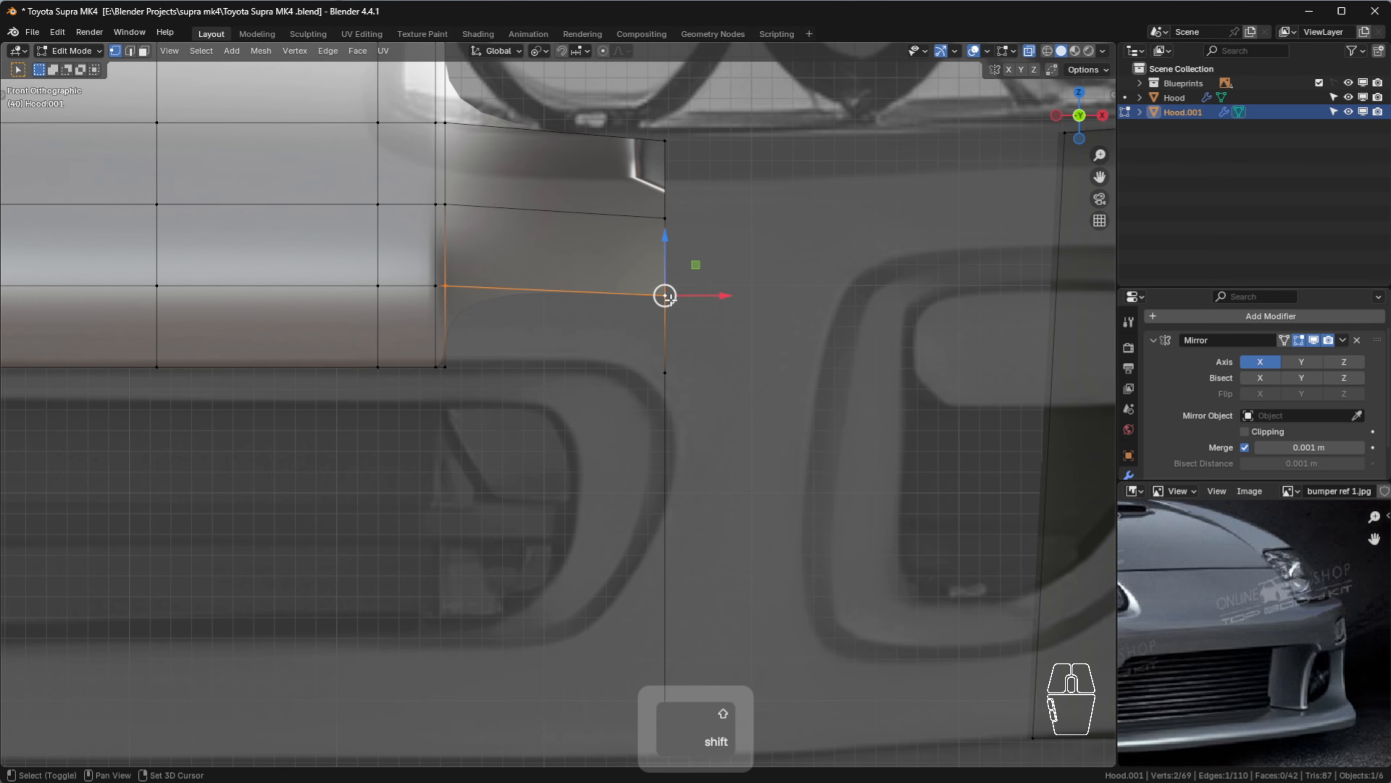
key("f")
left_click(770, 371)
scroll(696, 340, "down", 2)
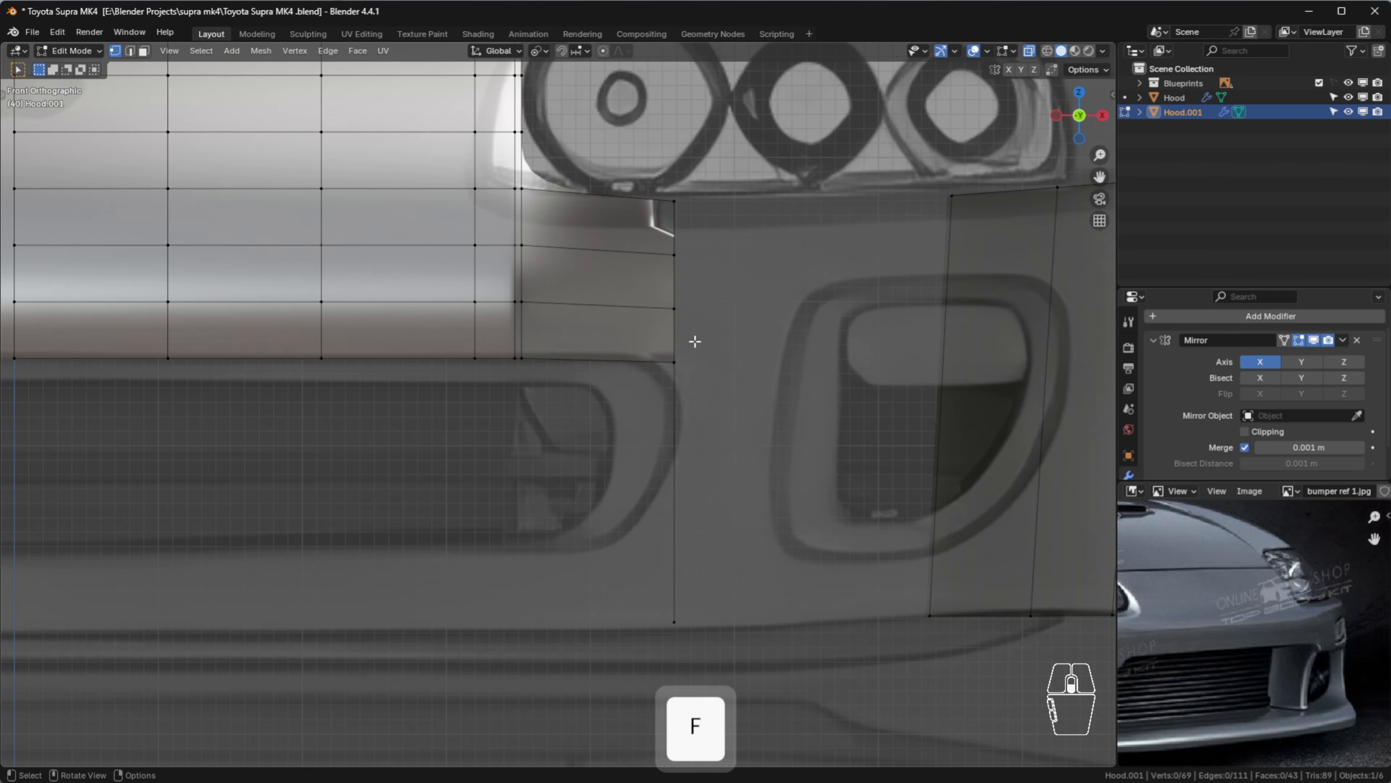
Add two centred vertical loop cuts across the three new connecting faces
scroll(692, 366, "up", 3)
left_click(674, 368)
left_click(557, 403)
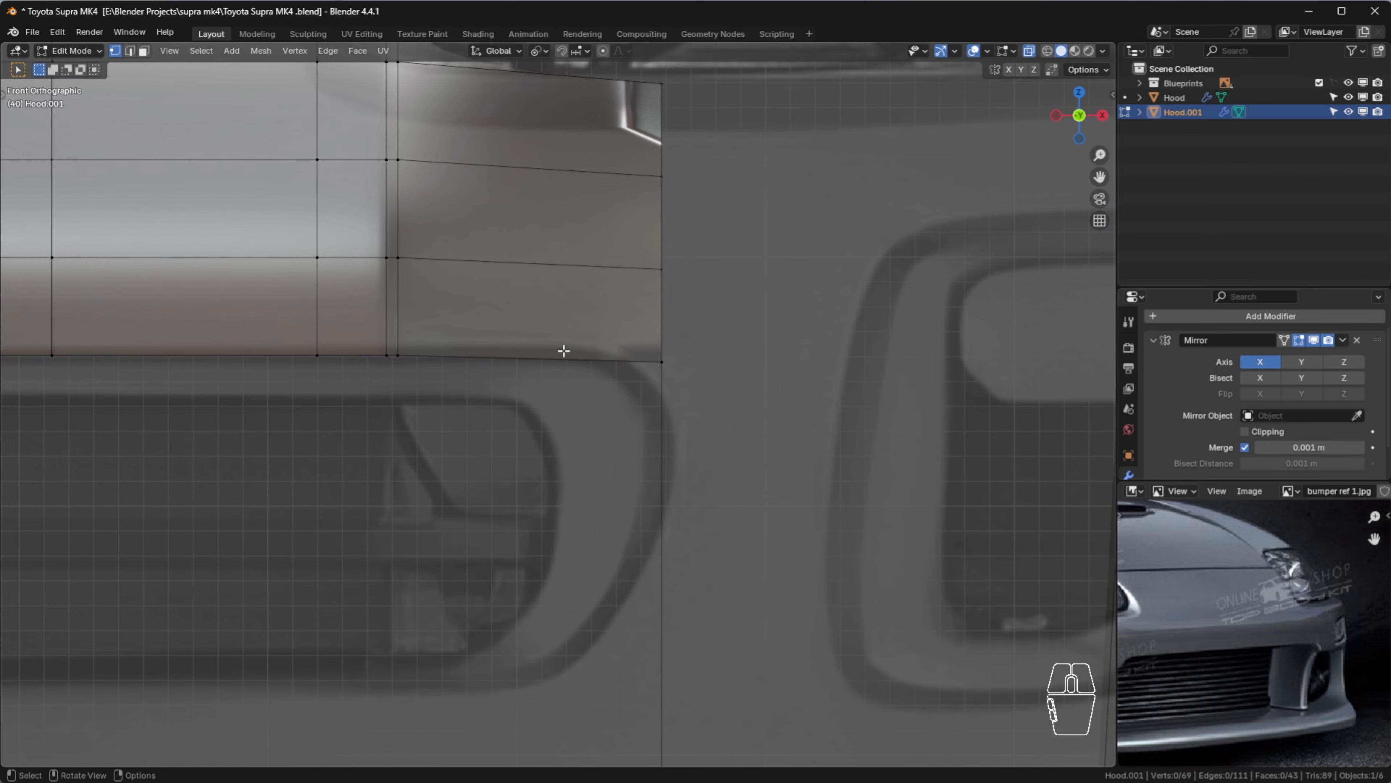
scroll(526, 254, "down", 1)
scroll(513, 227, "up", 1)
key("ctrl+r")
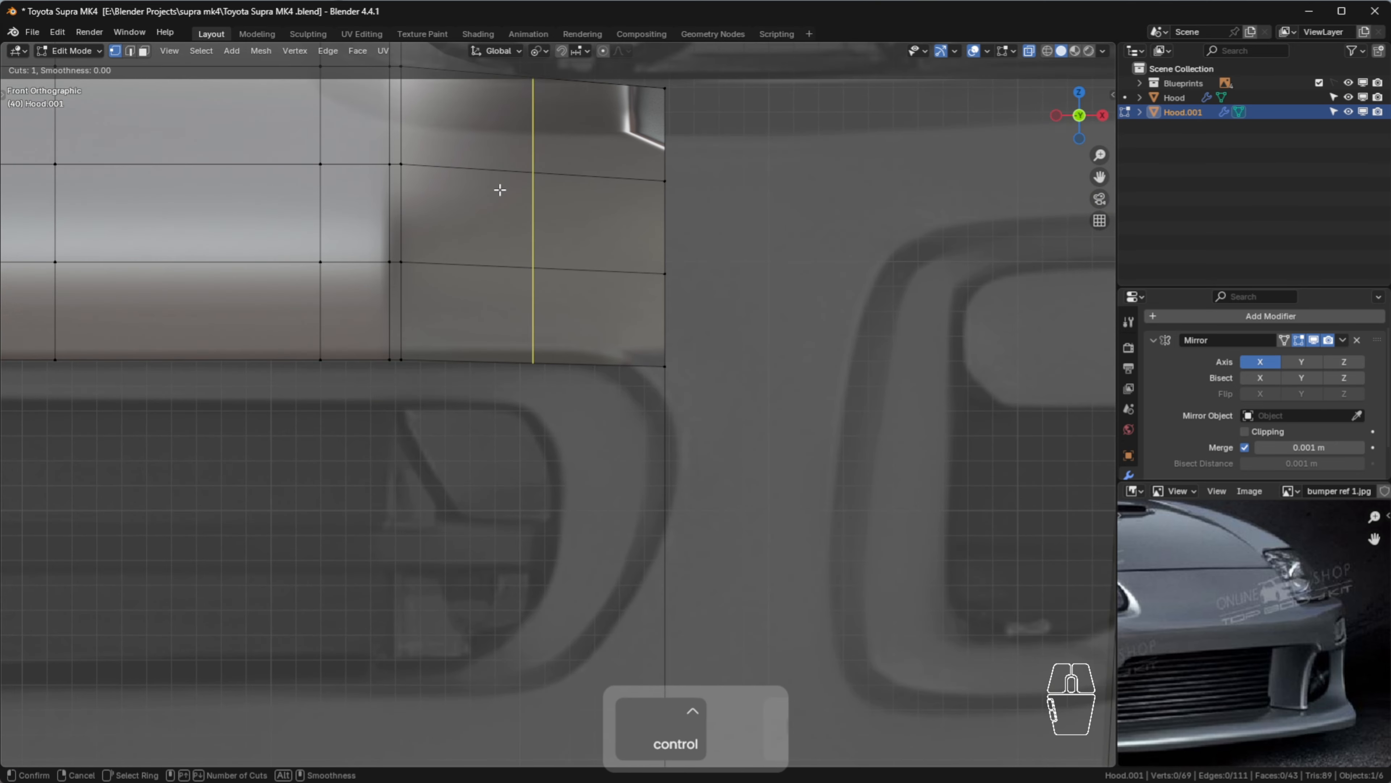
scroll(500, 189, "up", 1)
left_click(482, 202)
right_click(468, 203)
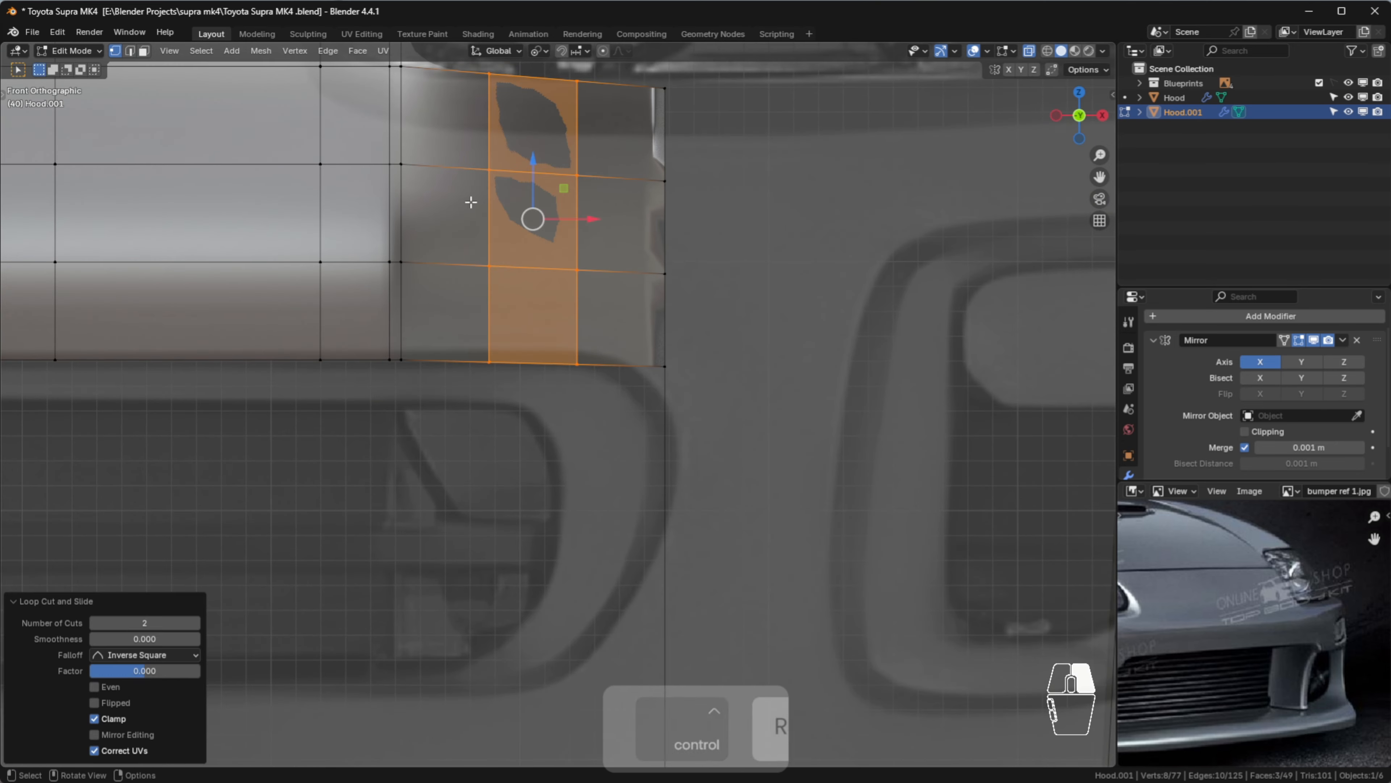
Lower the connecting section's outer bottom corner vertex about 0.014 m along Z to follow the grille's rounded corner
scroll(542, 258, "down", 1)
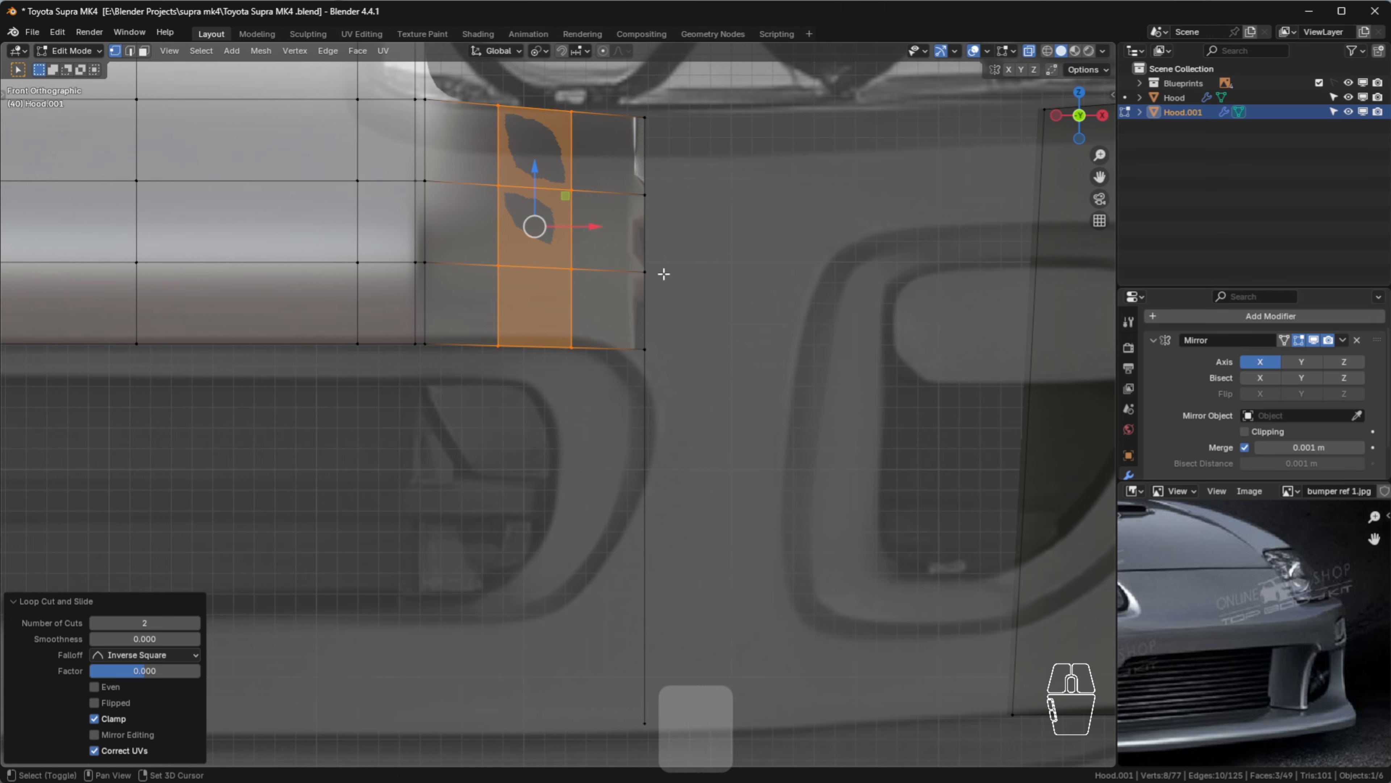
middle_click_drag(661, 274, 668, 308, "shift")
left_click_drag(704, 533, 702, 588)
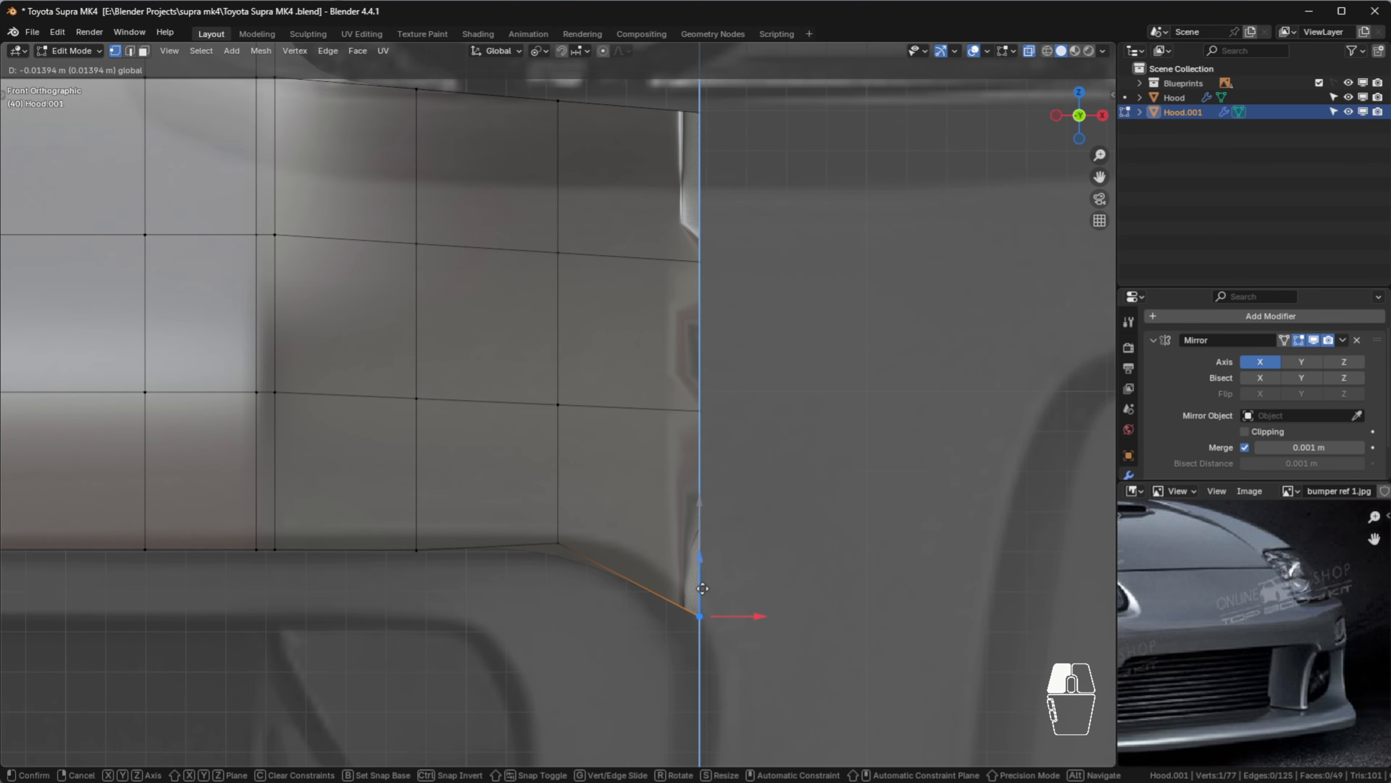
left_click(514, 554)
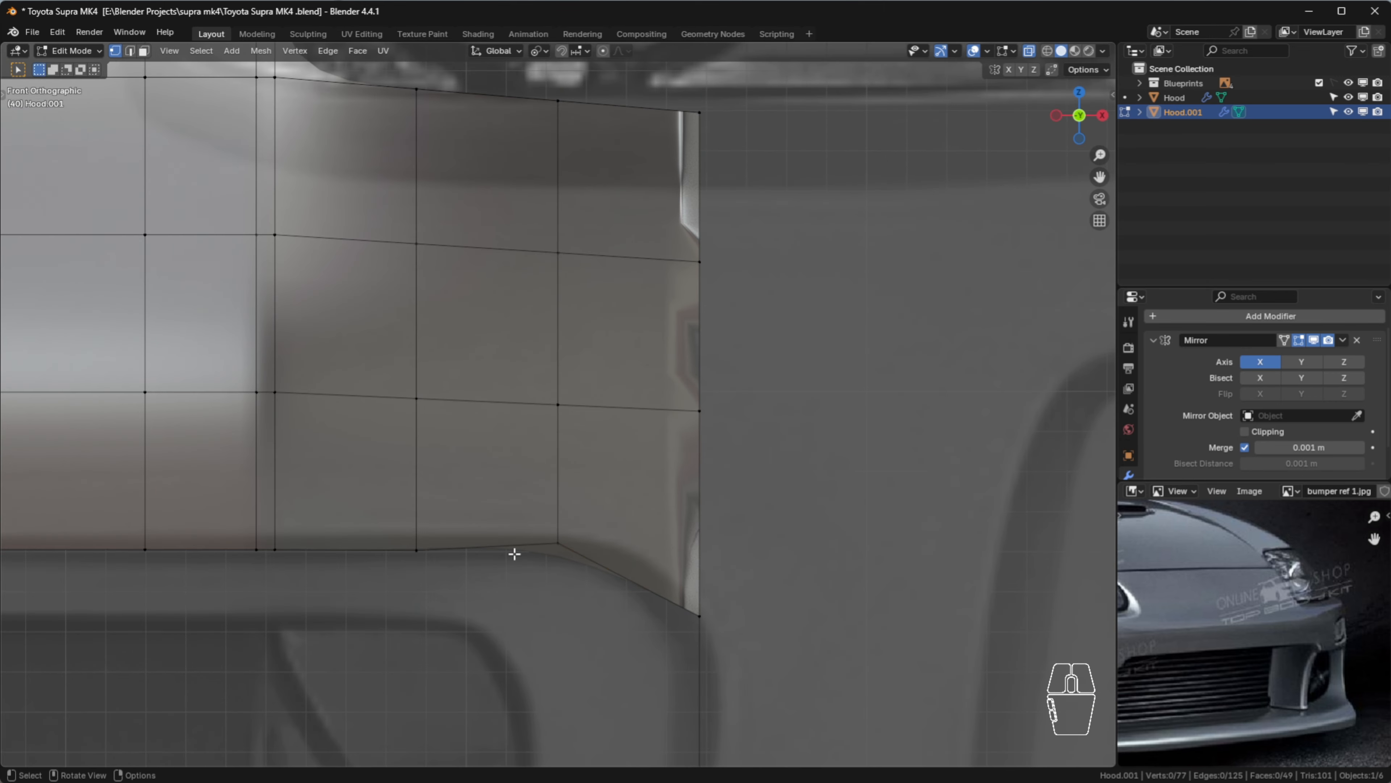
Adjust the remaining bottom vertices around the central panel's joint along Z to follow the grille opening's upper outline
left_click_drag(421, 524, 354, 535)
left_click(534, 598)
scroll(535, 584, "down", 2)
left_click(352, 560)
scroll(354, 560, "up", 2)
left_click(335, 560)
left_click(354, 558)
left_click(388, 604)
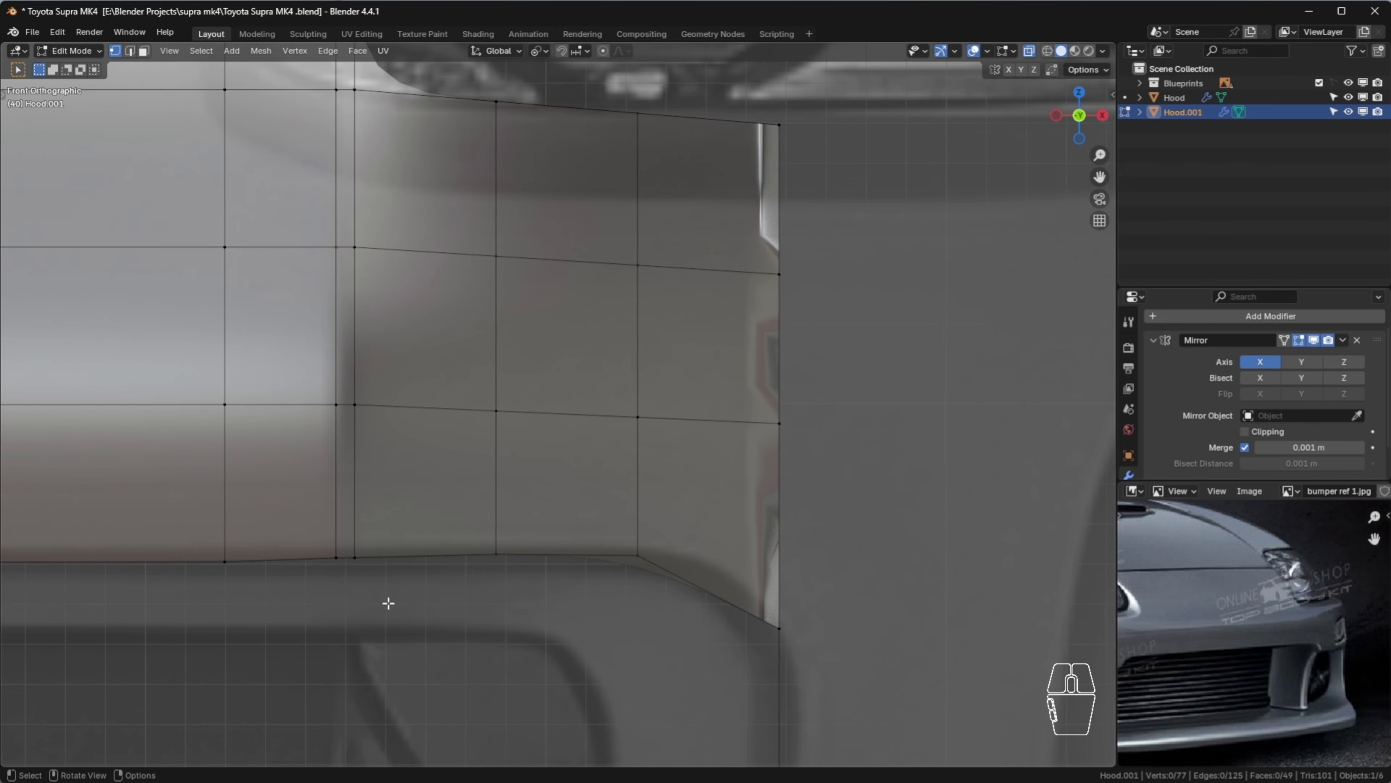
Move the connecting section's two inner vertical edge loops forward along Y, the first about 0.013 m and the second about 0.019 m
scroll(389, 606, "down", 5)
scroll(424, 608, "up", 3)
left_click(626, 586)
scroll(709, 500, "down", 2)
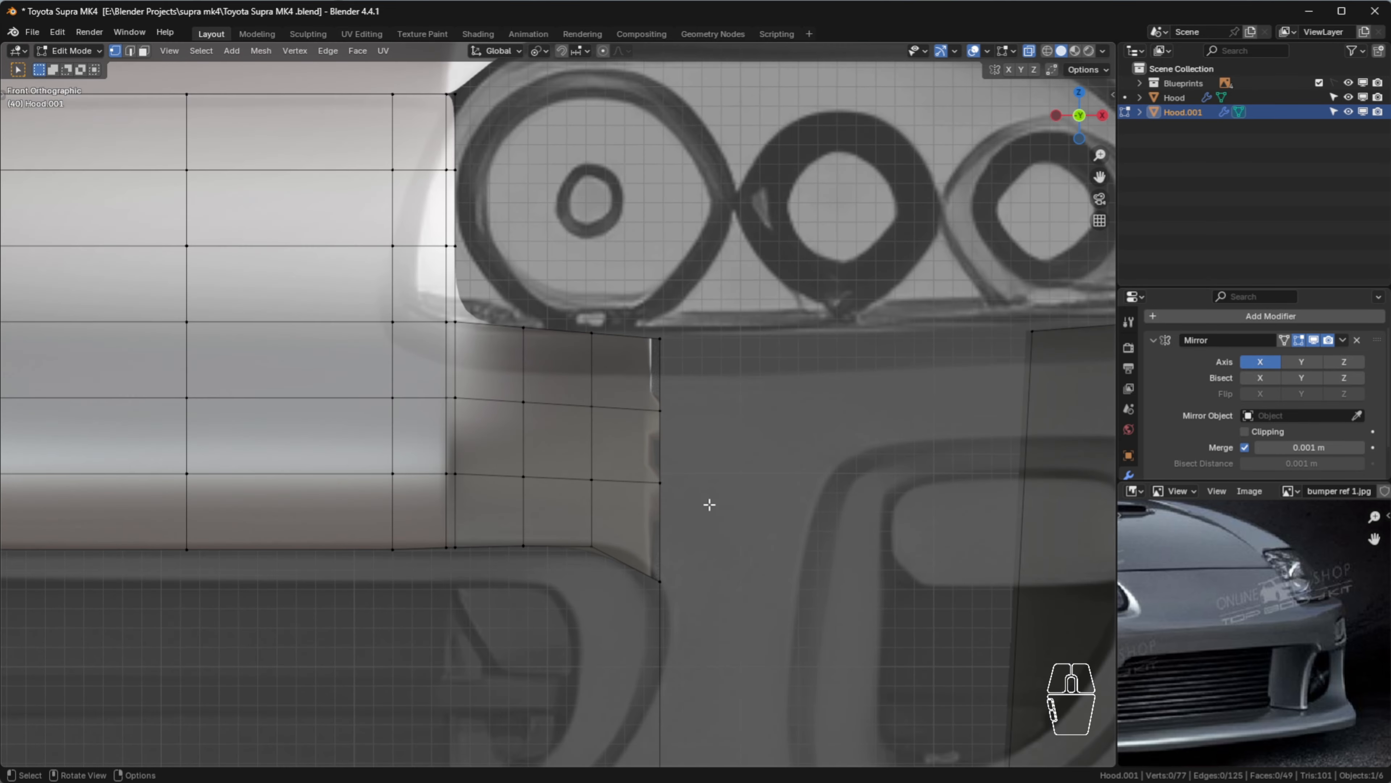
middle_click_drag(709, 503, 549, 547)
scroll(632, 404, "up", 3)
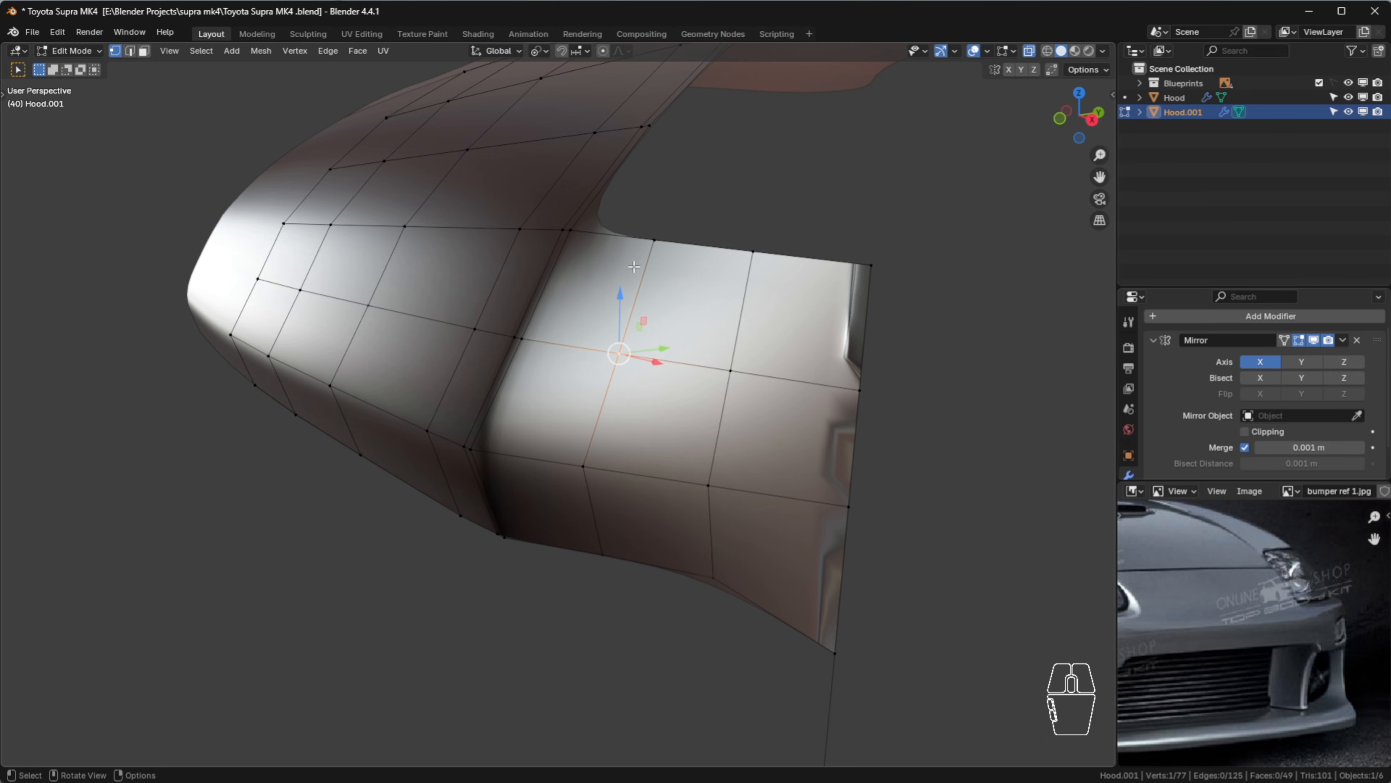
left_click(605, 389, "alt")
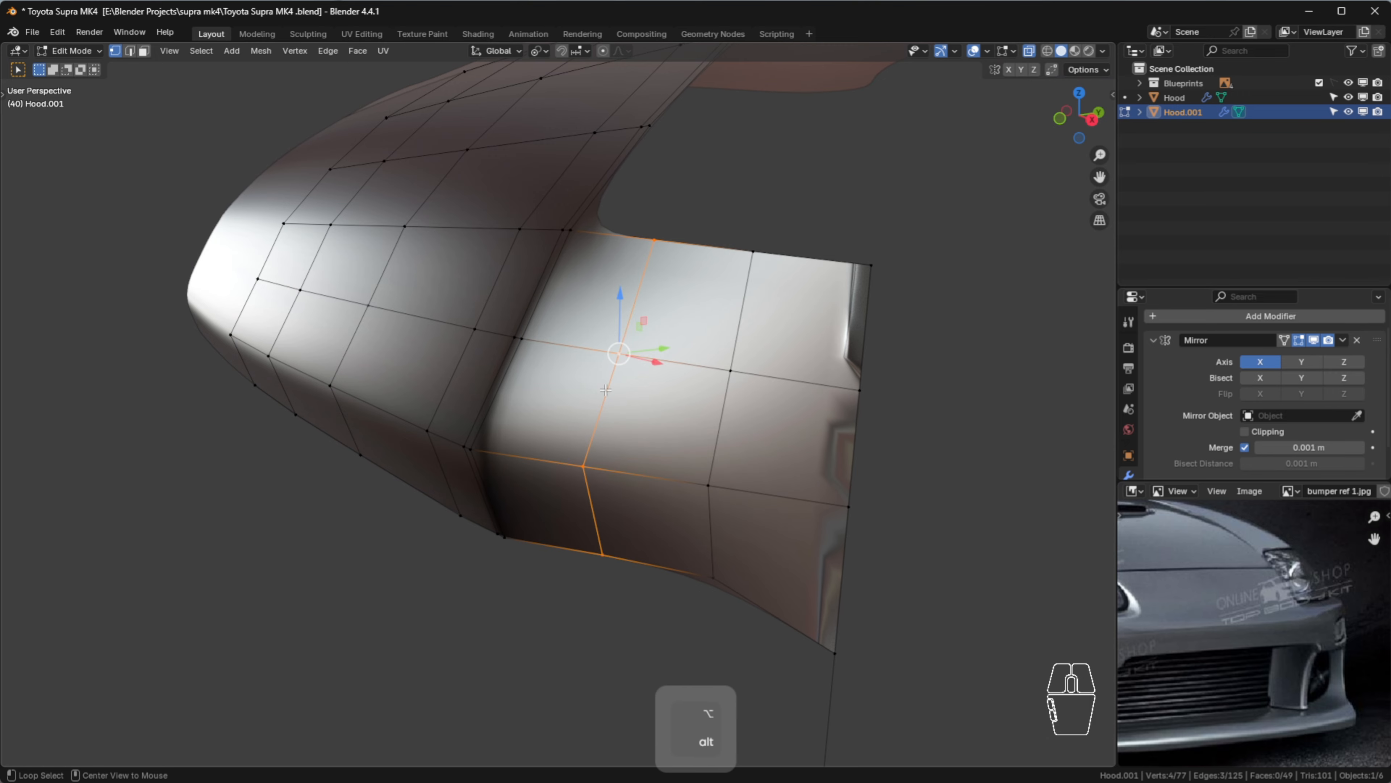
left_click_drag(668, 352, 639, 366)
middle_click_drag(638, 366, 643, 460)
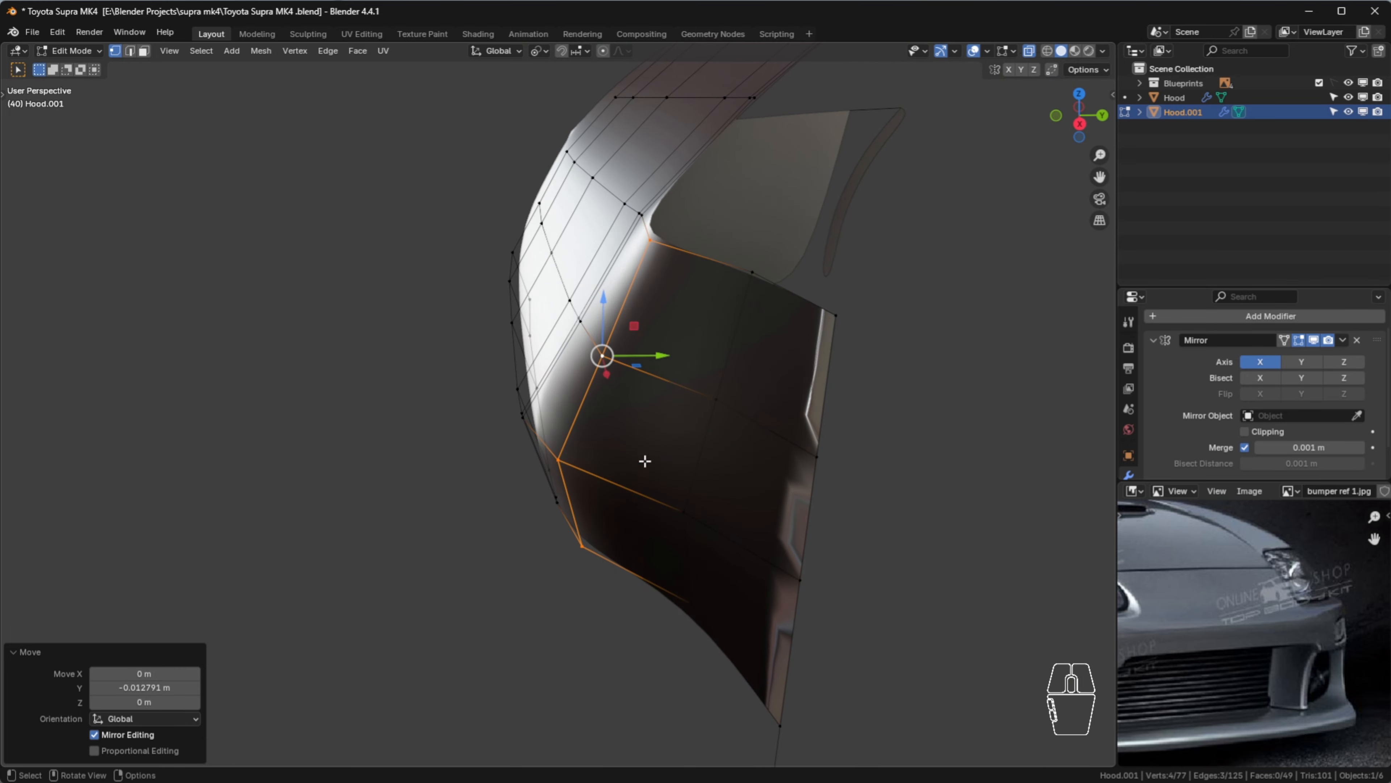
left_click(708, 425, "alt")
left_click_drag(762, 397, 695, 401)
Fine-tune both vertical edge loops along Y in top view to follow the blueprint's bumper curve
key("7")
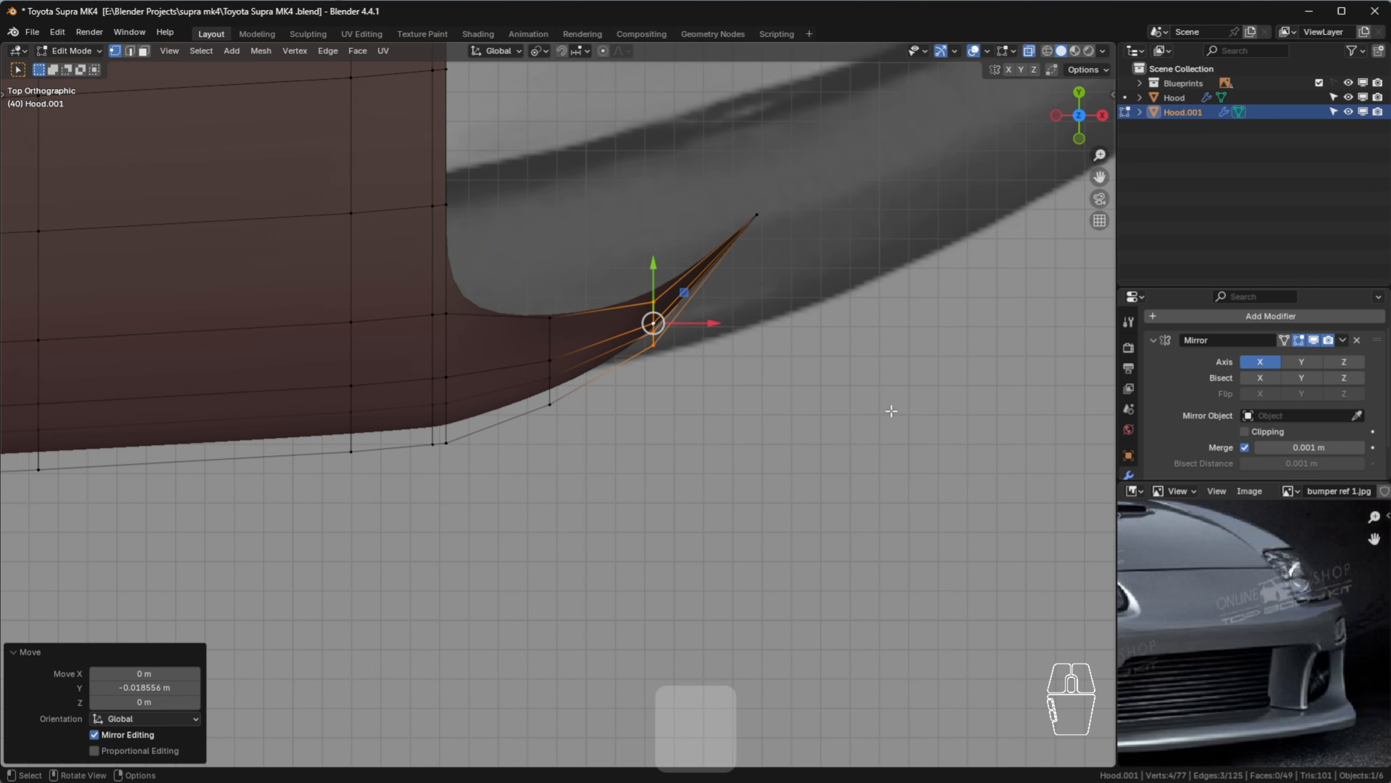
left_click_drag(644, 298, 644, 309)
left_click_drag(419, 301, 515, 553)
left_click_drag(467, 366, 466, 357)
left_click(859, 303)
Move the four vertices on the connecting section's outer edge forward about 0.023 m along Y to match the top blueprint
scroll(860, 296, "down", 4)
middle_click_drag(839, 370, 848, 302)
scroll(832, 423, "up", 2)
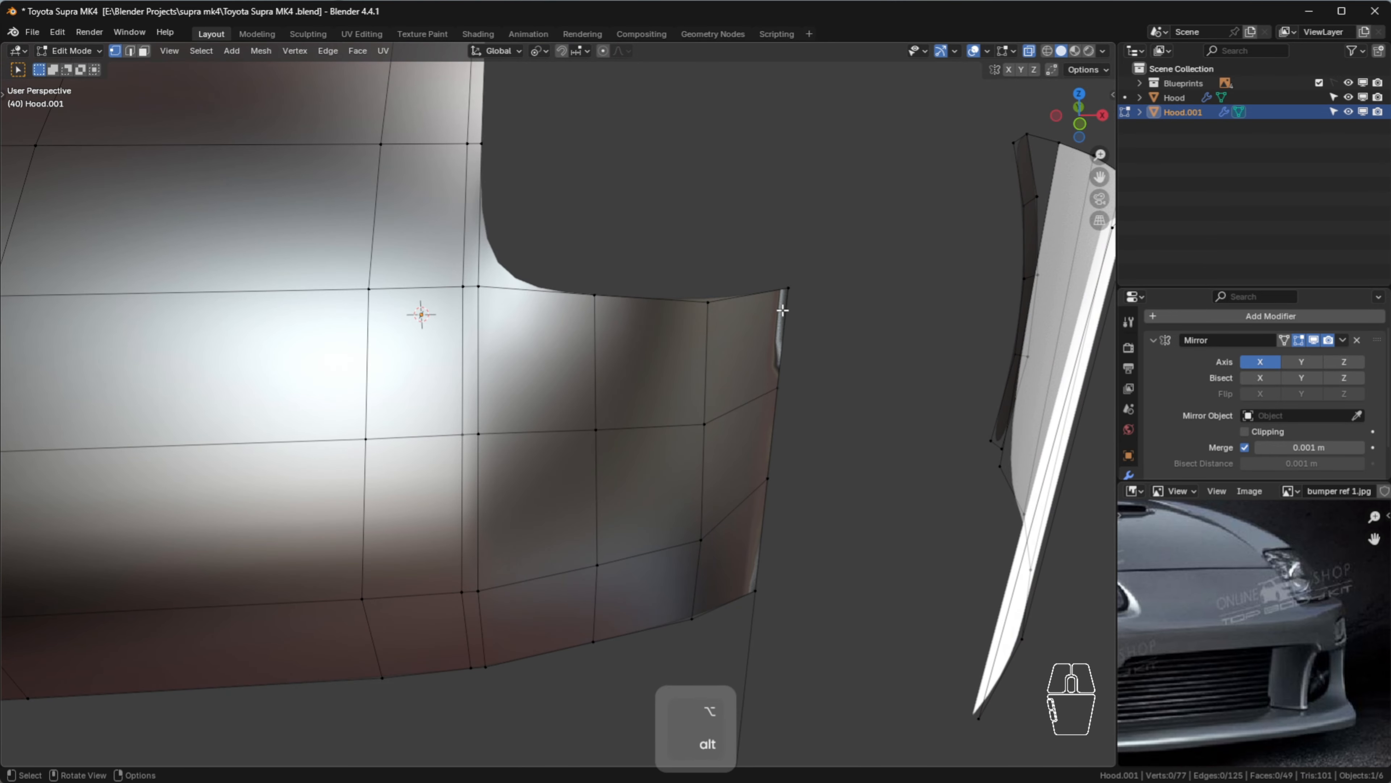
left_click_drag(764, 237, 848, 643)
scroll(832, 529, "down", 3)
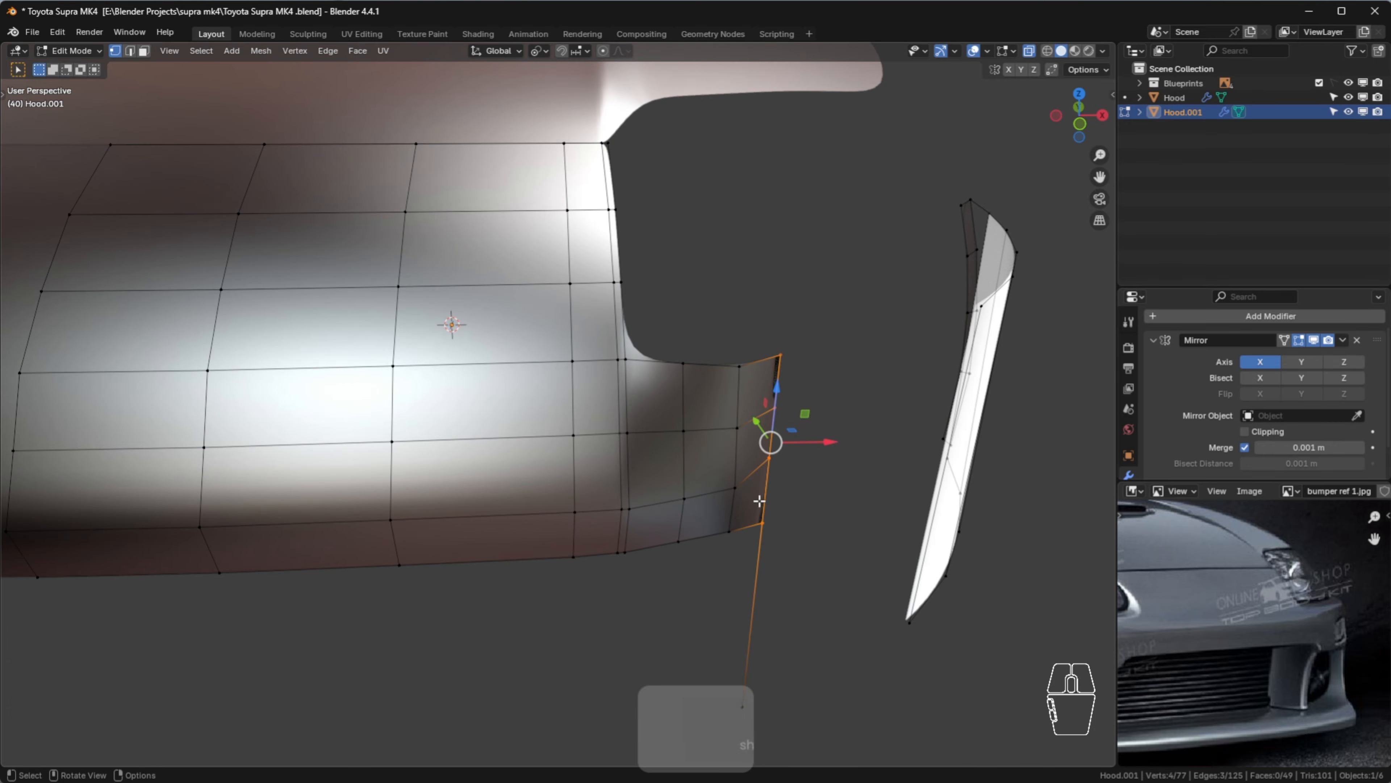
key("7")
left_click_drag(779, 383, 778, 409)
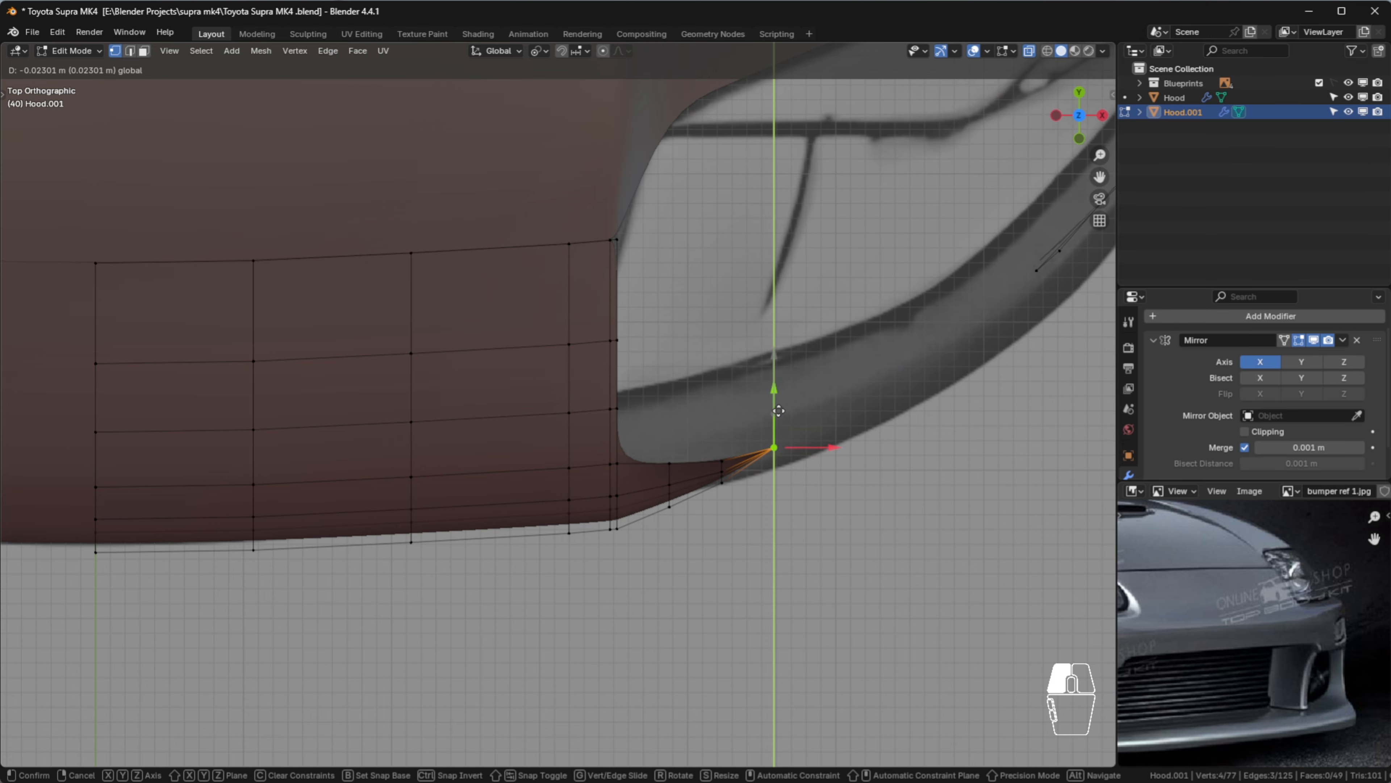
left_click(787, 402)
Reveal the hidden side panel faces and recalculate the normals of the whole bumper mesh
key("a")
middle_click_drag(786, 402, 777, 442)
key("shift+n")
key("Tab")
key("Tab")
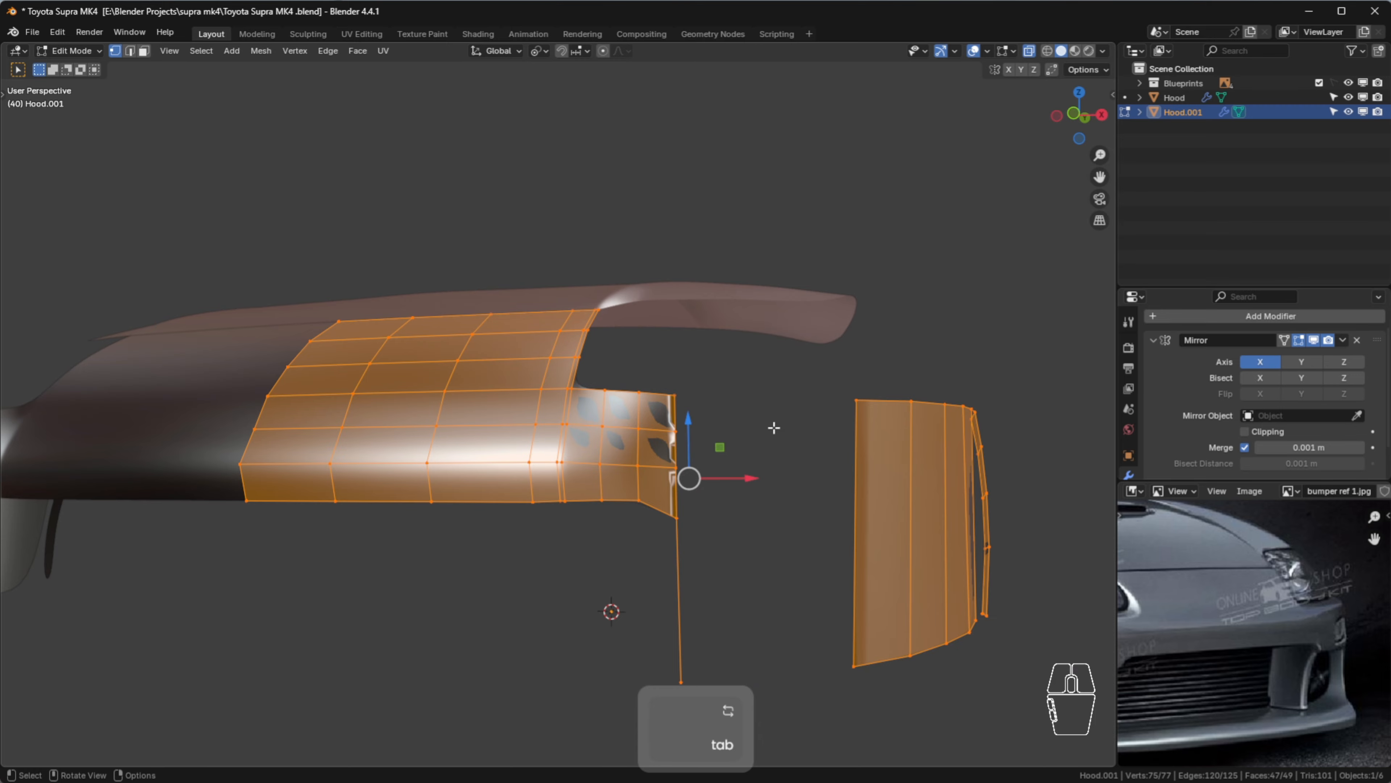
key("alt+h")
key("Tab")
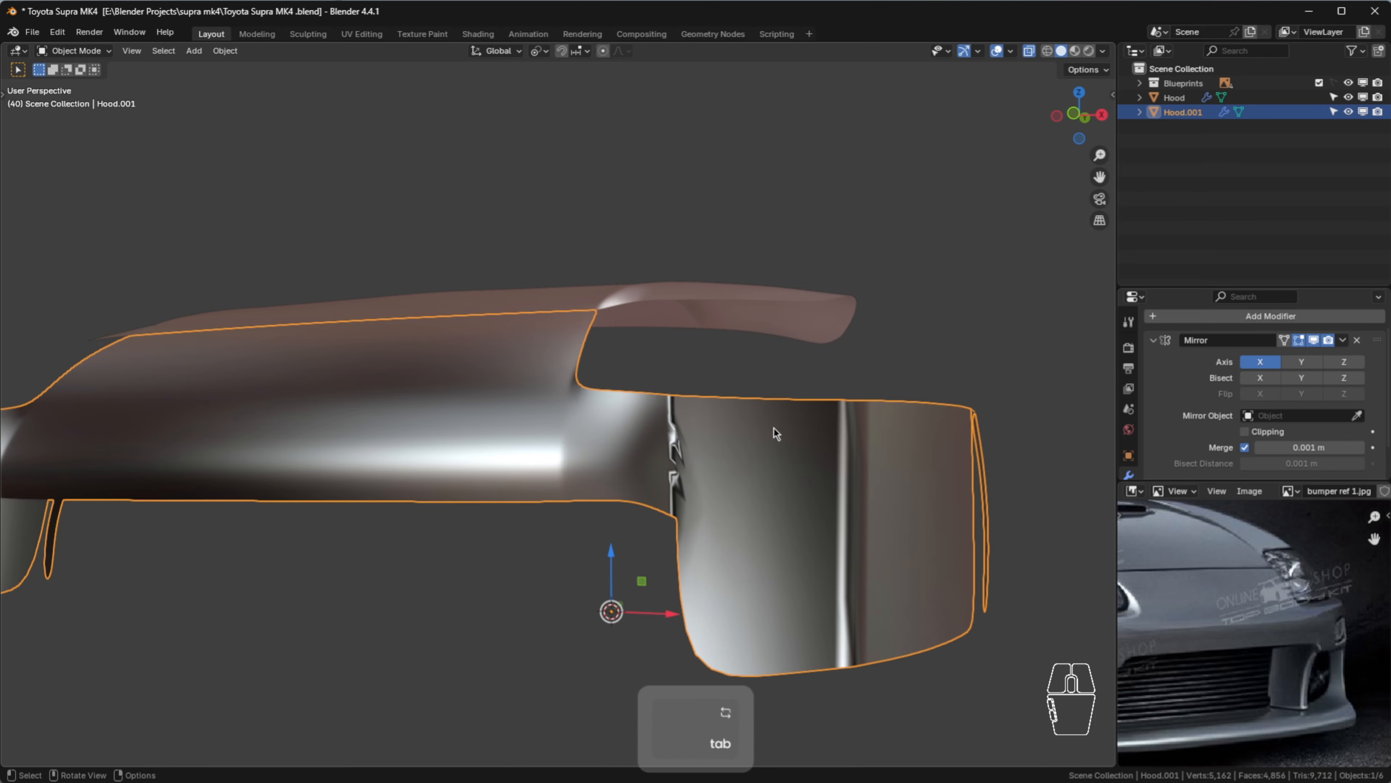
key("Tab")
scroll(774, 428, "up", 2)
key("shift+n")
key("Tab")
Move the connecting section's vertical loop nearest the central panel forward about 0.005 m along Y
scroll(742, 420, "down", 4)
middle_click_drag(743, 420, 646, 367)
scroll(800, 364, "up", 4)
key("Tab")
scroll(580, 307, "up", 3)
left_click(691, 204)
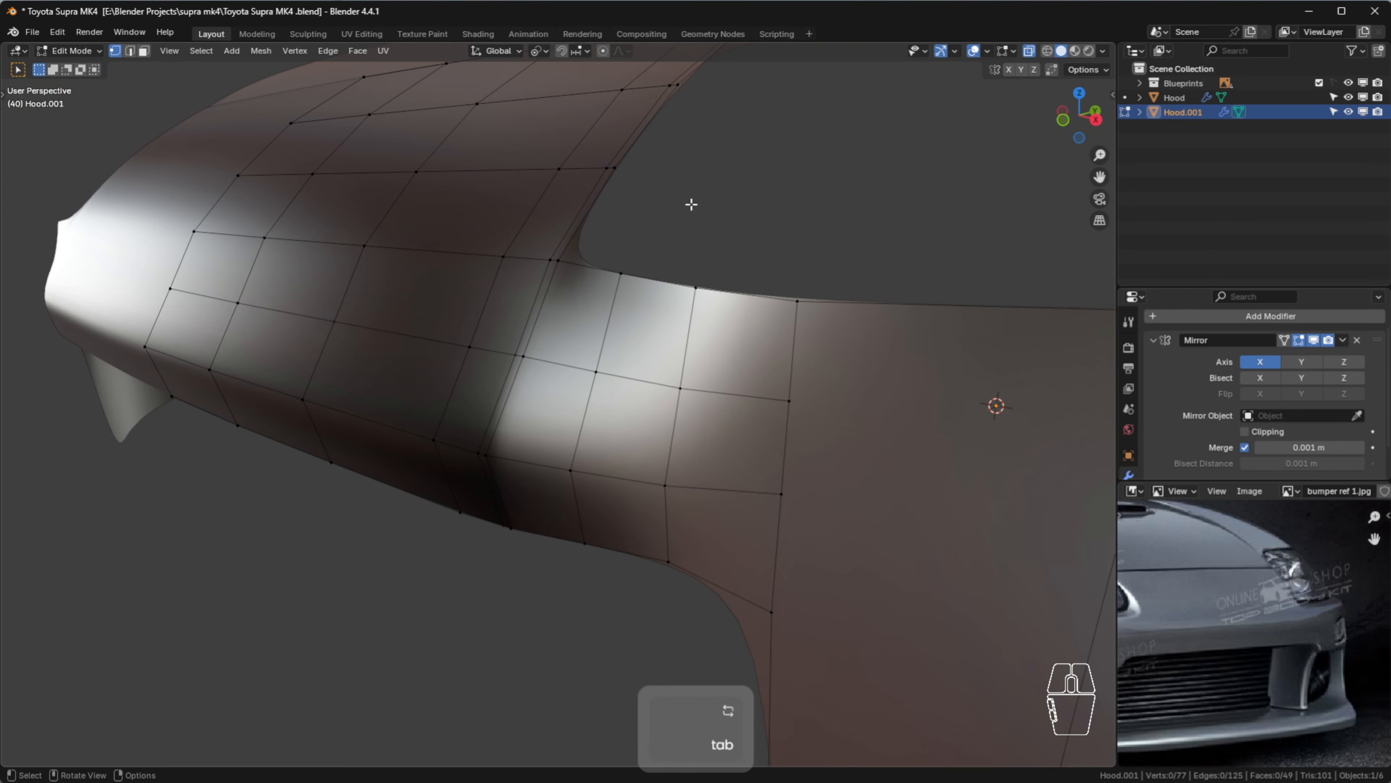
middle_click_drag(744, 253, 573, 288)
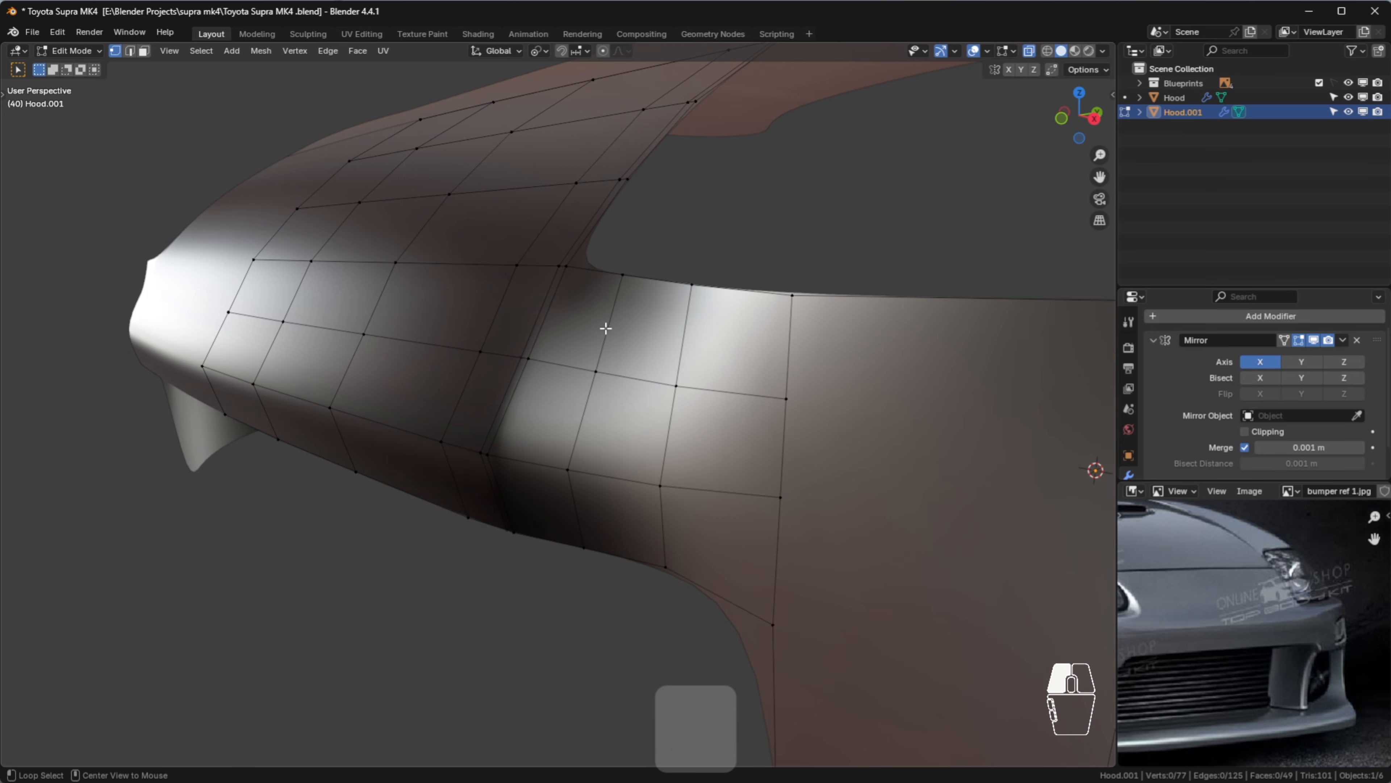
left_click(607, 358, "alt")
left_click_drag(627, 366, 617, 366)
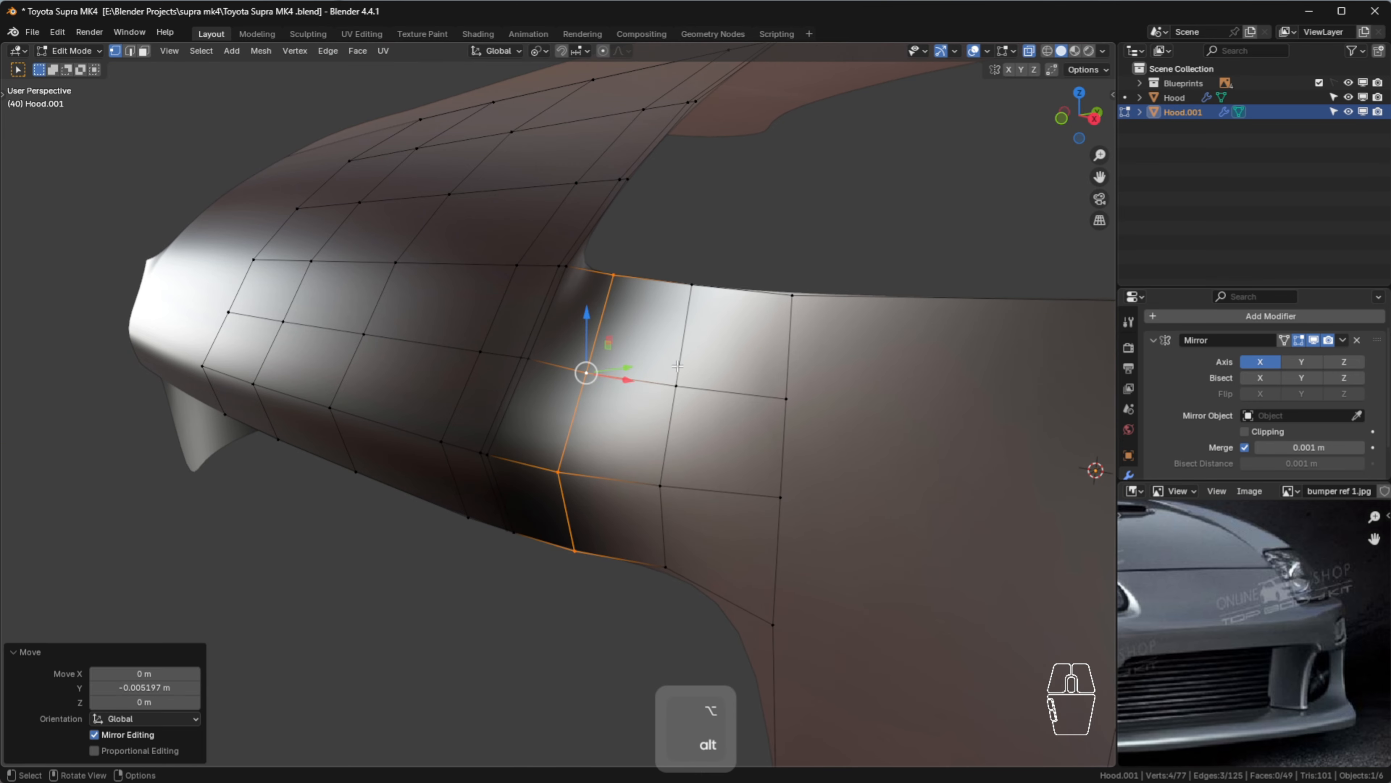
Move the connecting section's second vertical loop and the edge shared with the side panel slightly forward along Y
left_click(680, 359, "alt")
left_click_drag(699, 382, 686, 382)
left_click(787, 317, "alt")
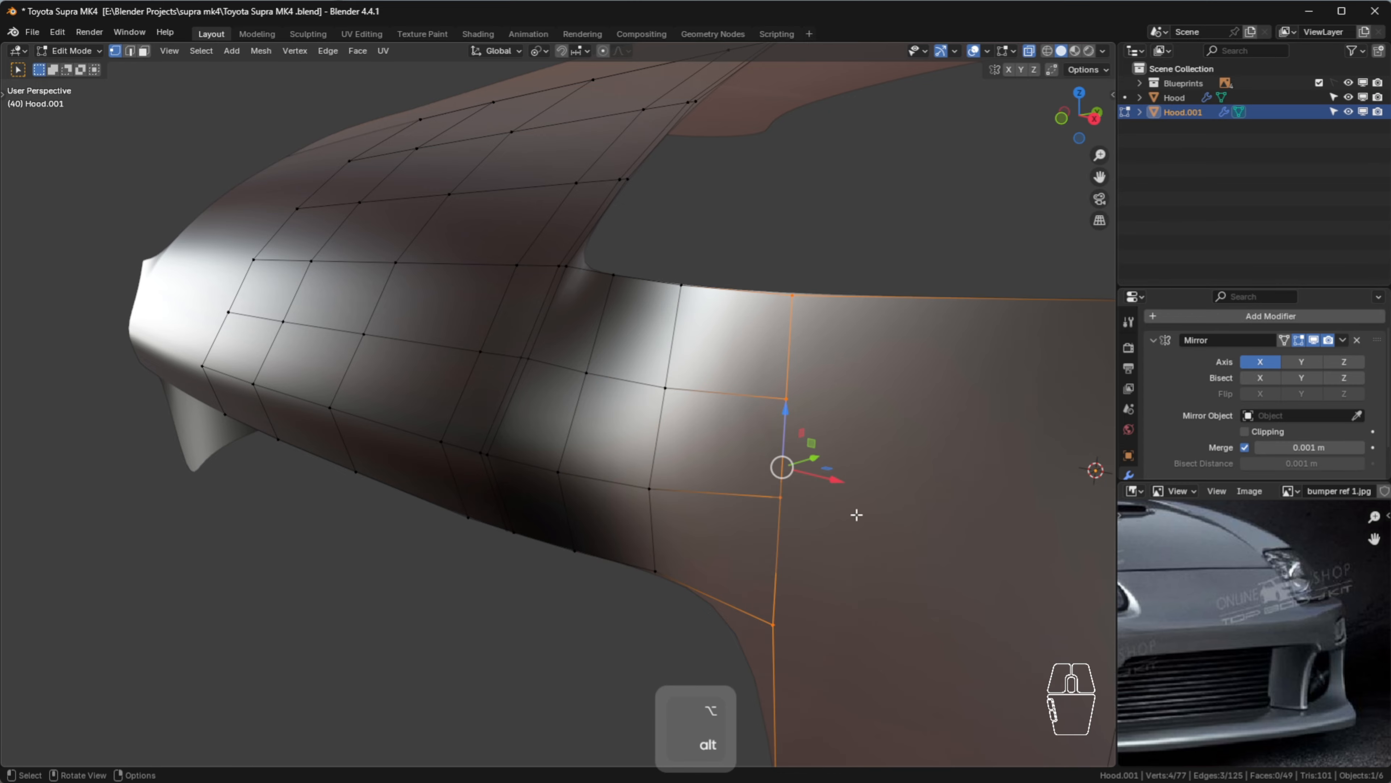
left_click_drag(816, 457, 767, 471)
middle_click_drag(763, 472, 738, 454)
Examine the smoothed surface at the joint between the central and side panels and around the grille's corner
key("Tab")
scroll(739, 466, "down", 5)
scroll(738, 455, "down", 1)
middle_click_drag(854, 475, 584, 424, "shift")
scroll(584, 424, "up", 4)
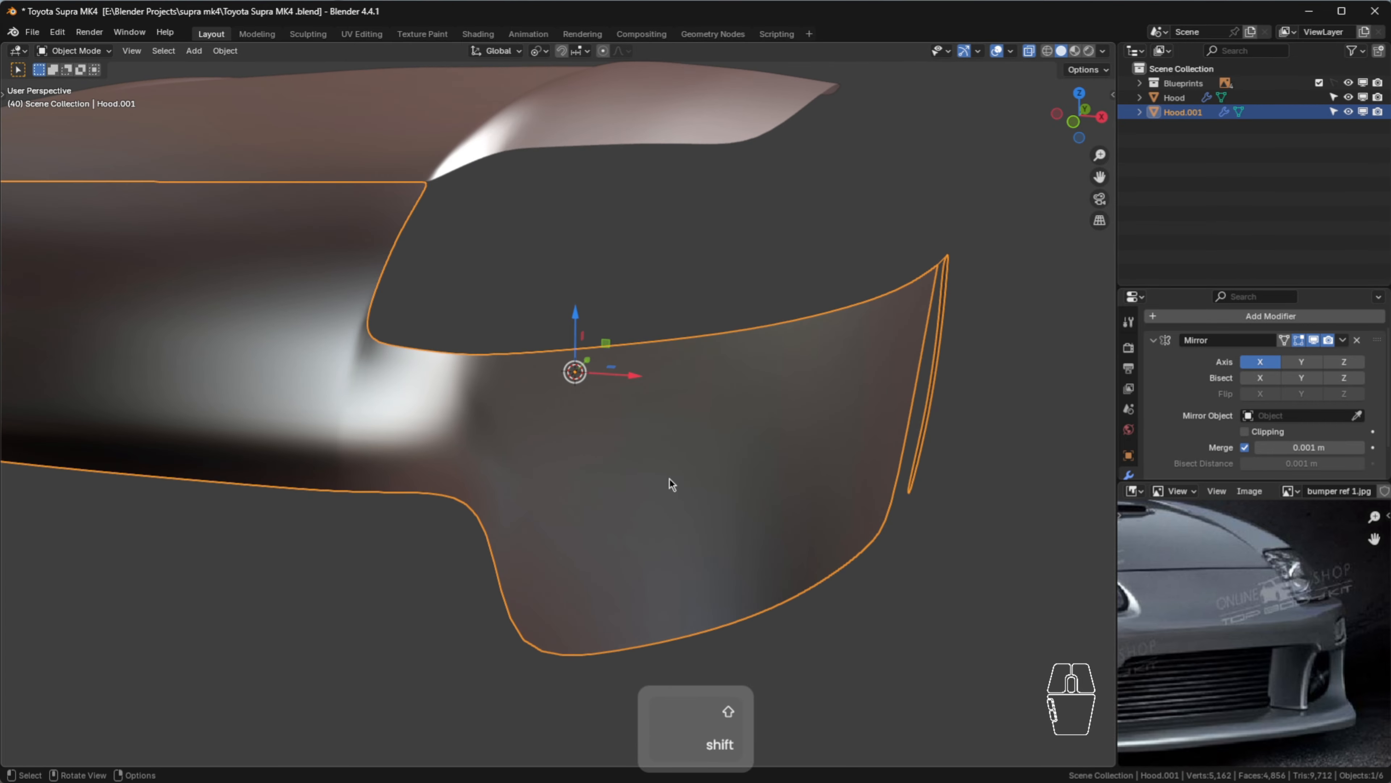
key("Tab")
scroll(602, 484, "down", 4)
middle_click_drag(602, 485, 728, 423, "shift")
scroll(627, 425, "up", 4)
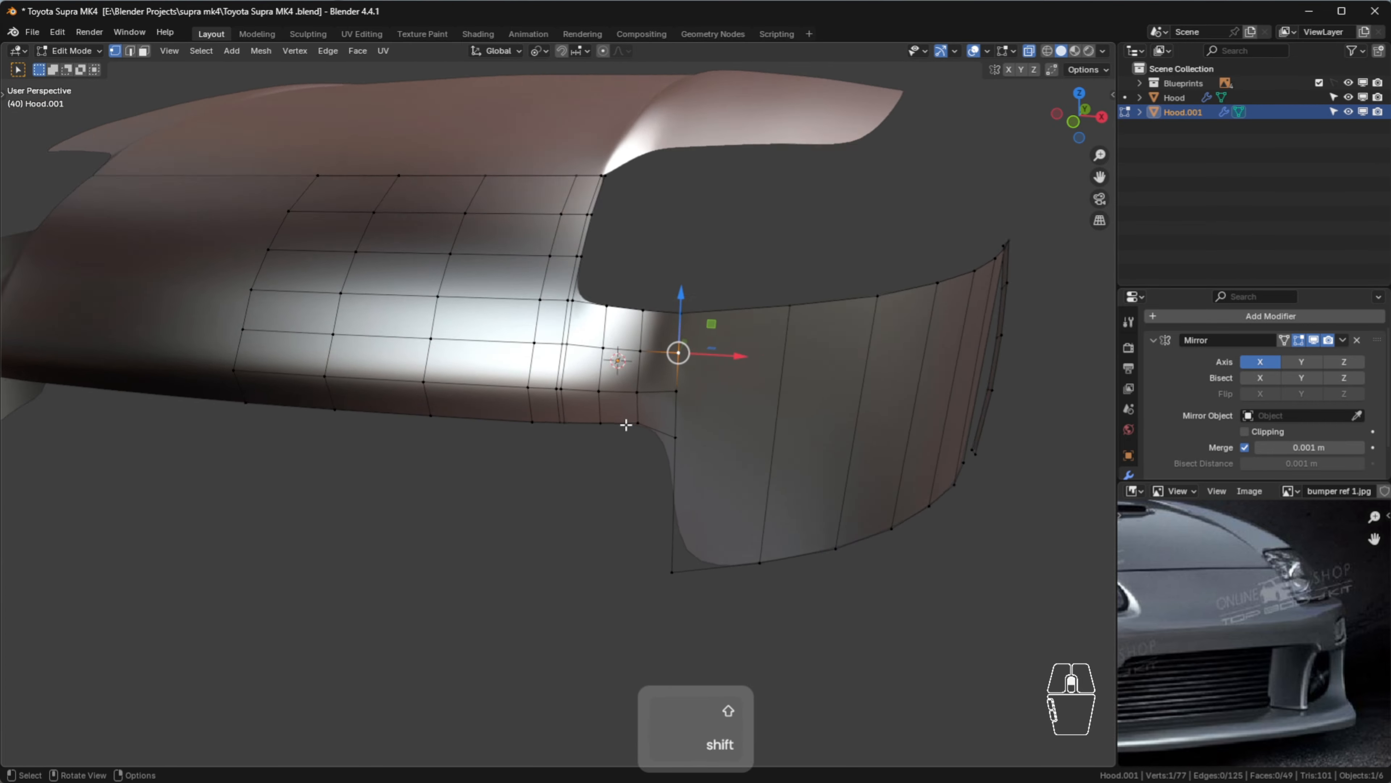
scroll(710, 412, "up", 3)
left_click(694, 460)
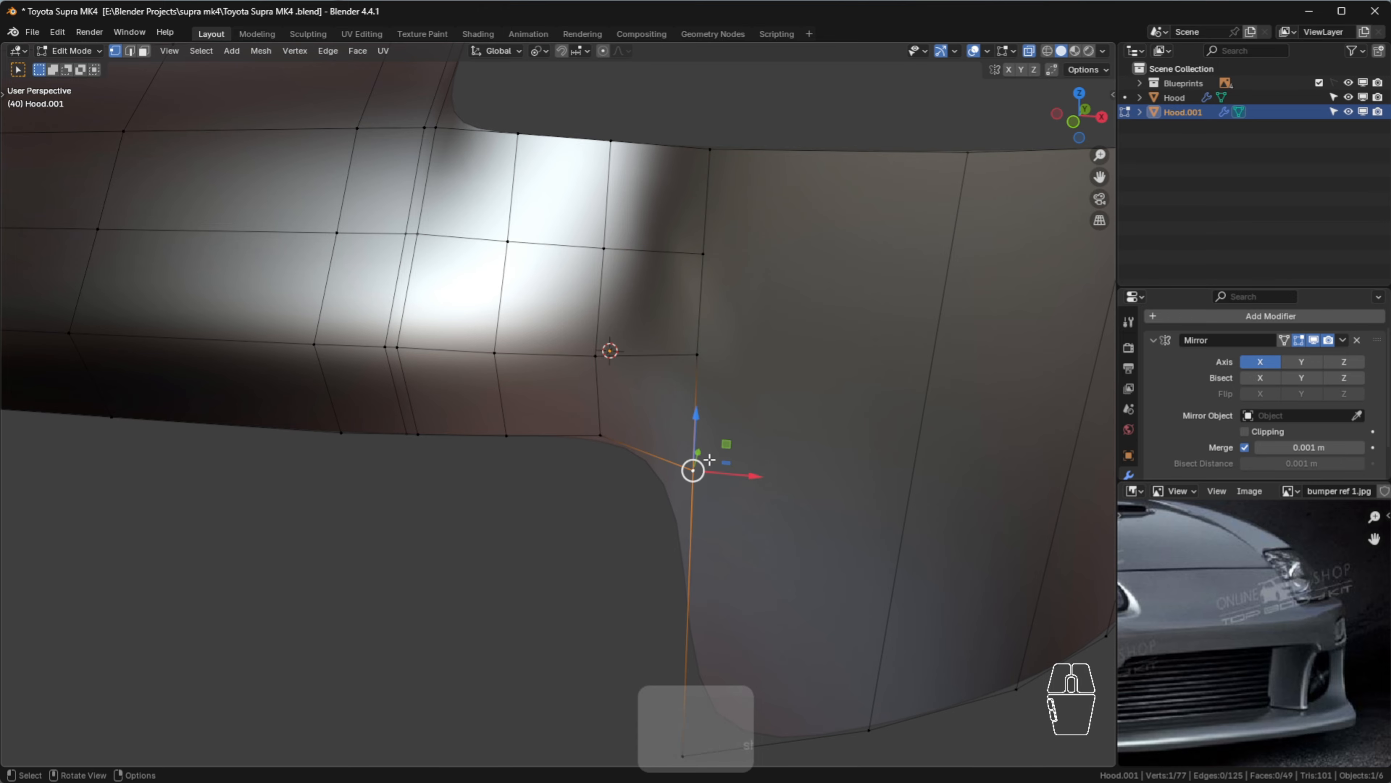
scroll(724, 451, "down", 1)
scroll(705, 471, "up", 1)
key("Tab")
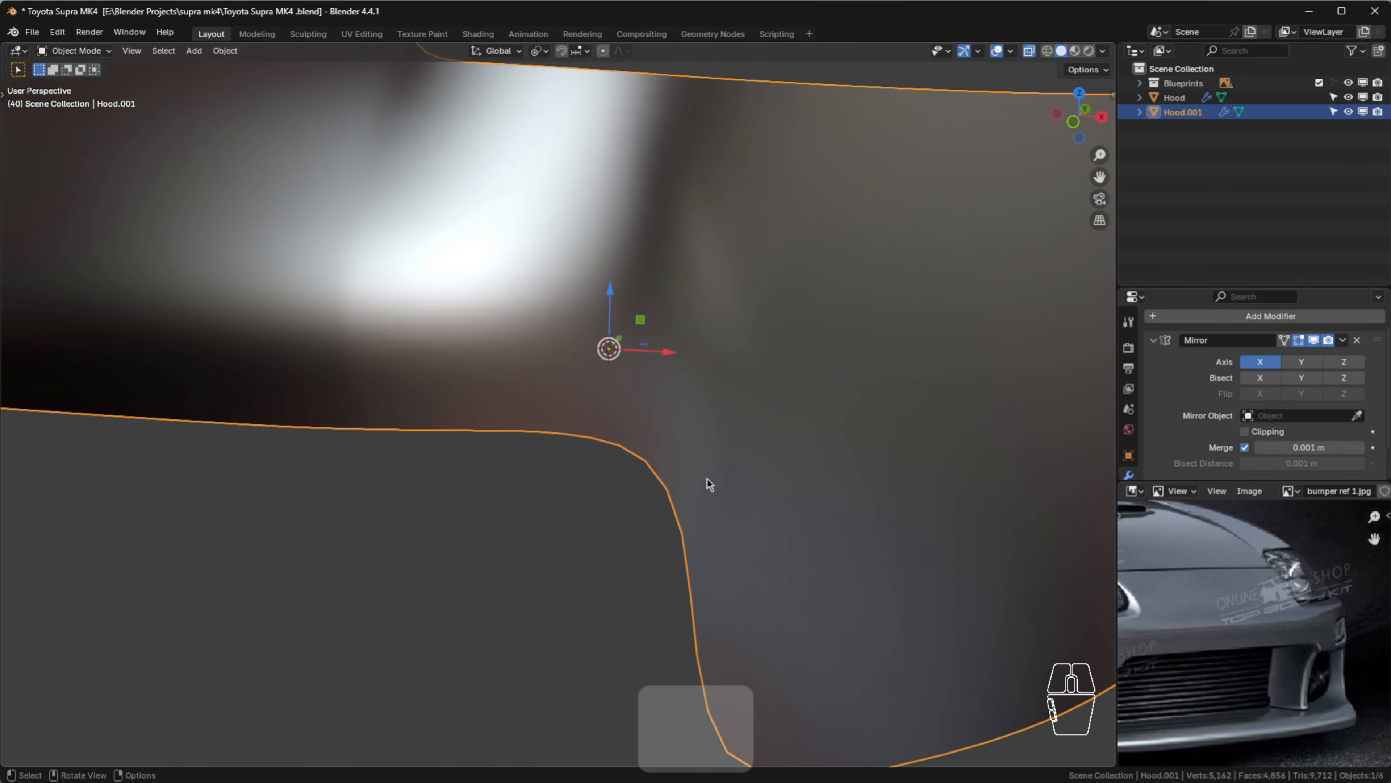
Slide the side panel's inner bottom corner vertex up its vertical edge to where the grille opening begins curving inward
key("KP_1")
key("Tab")
scroll(707, 478, "down", 3)
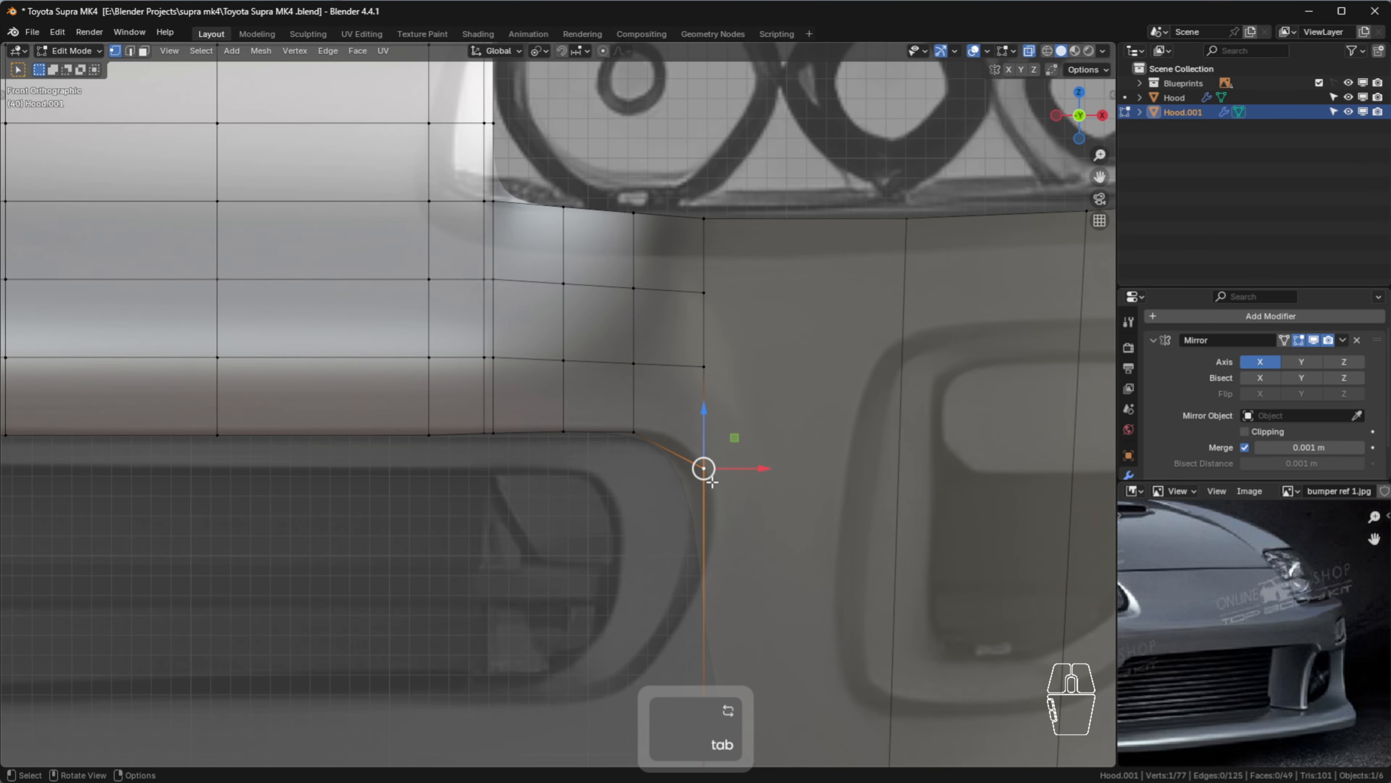
middle_click_drag(708, 508, 761, 417, "shift")
scroll(761, 417, "up", 3)
left_click(737, 536)
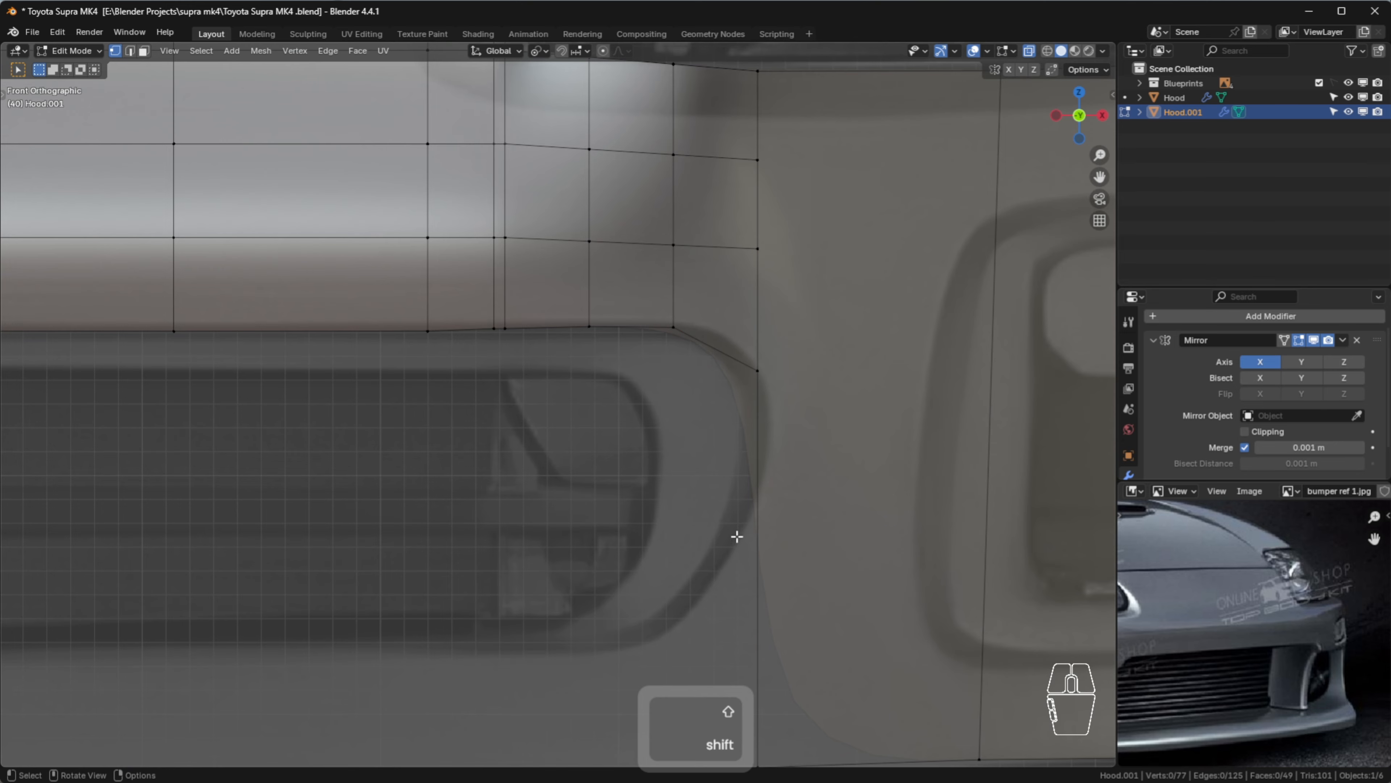
scroll(773, 513, "down", 3)
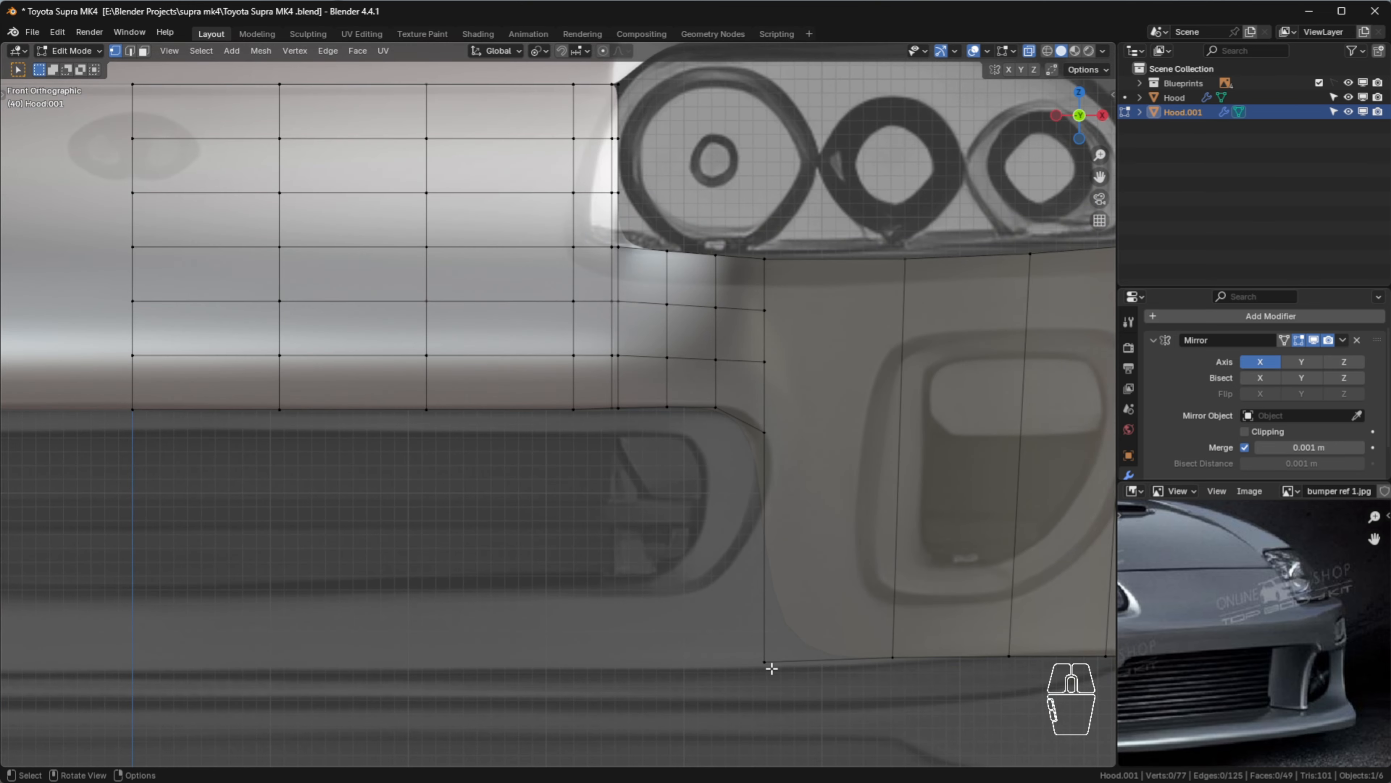
key("g")
key("g")
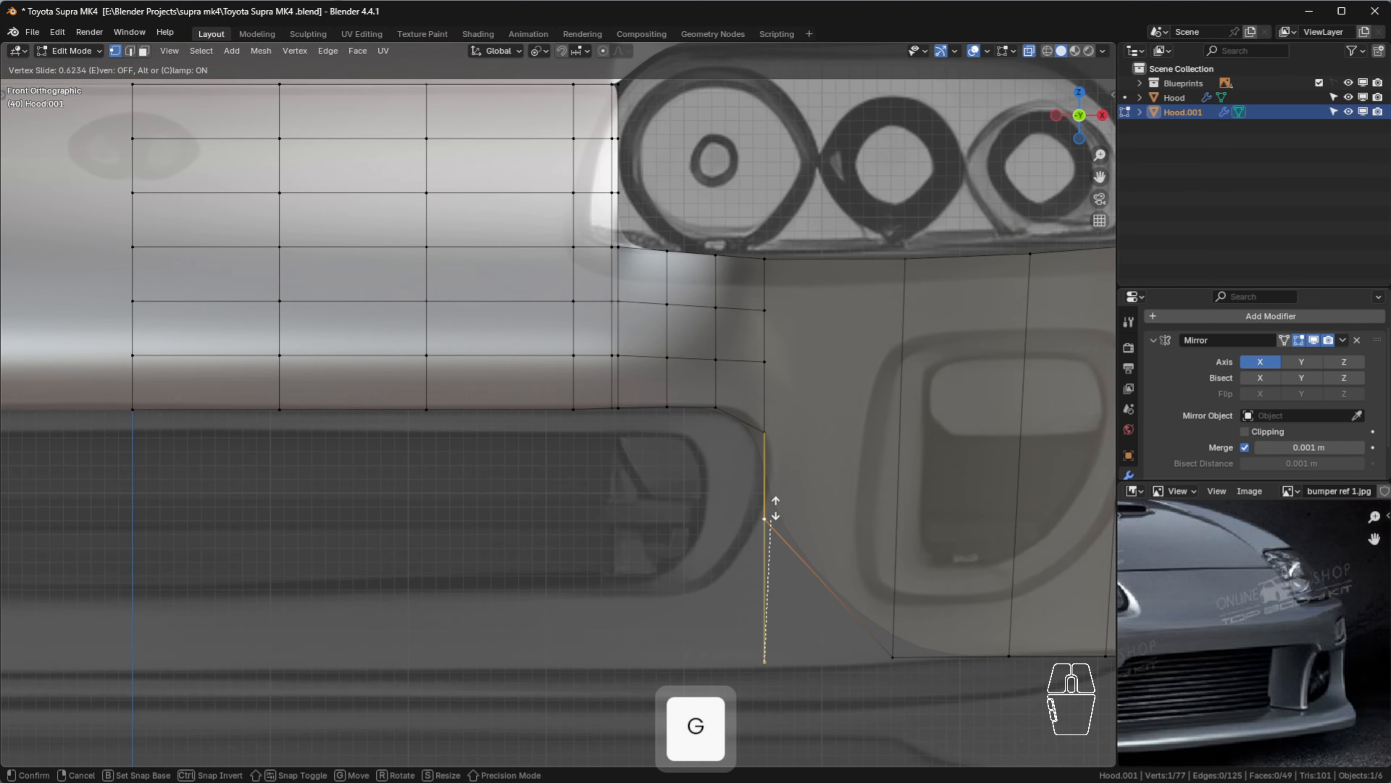
left_click(779, 479)
left_click(792, 479)
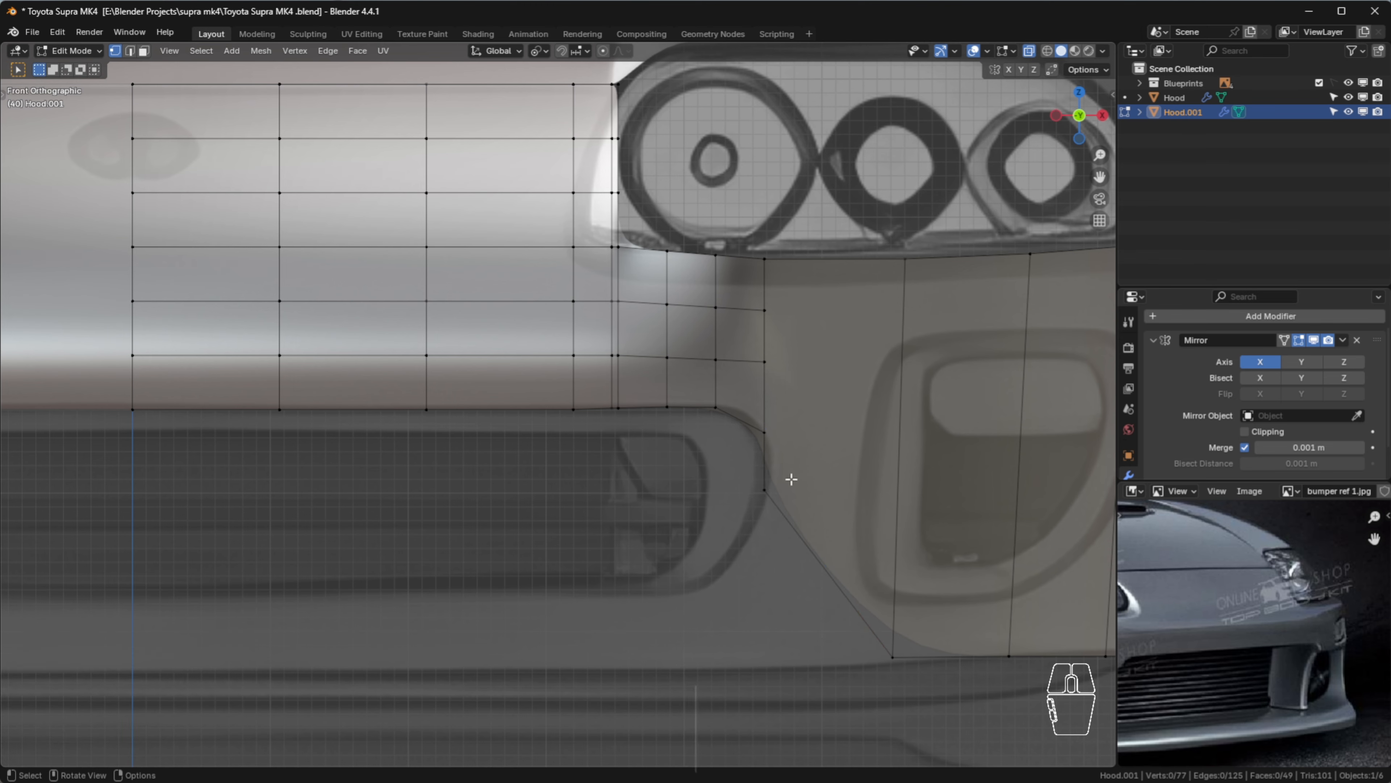
Extrude three connected edges from that vertex to trace the grille opening's rounded lower corner
left_click(764, 491)
scroll(765, 490, "up", 1)
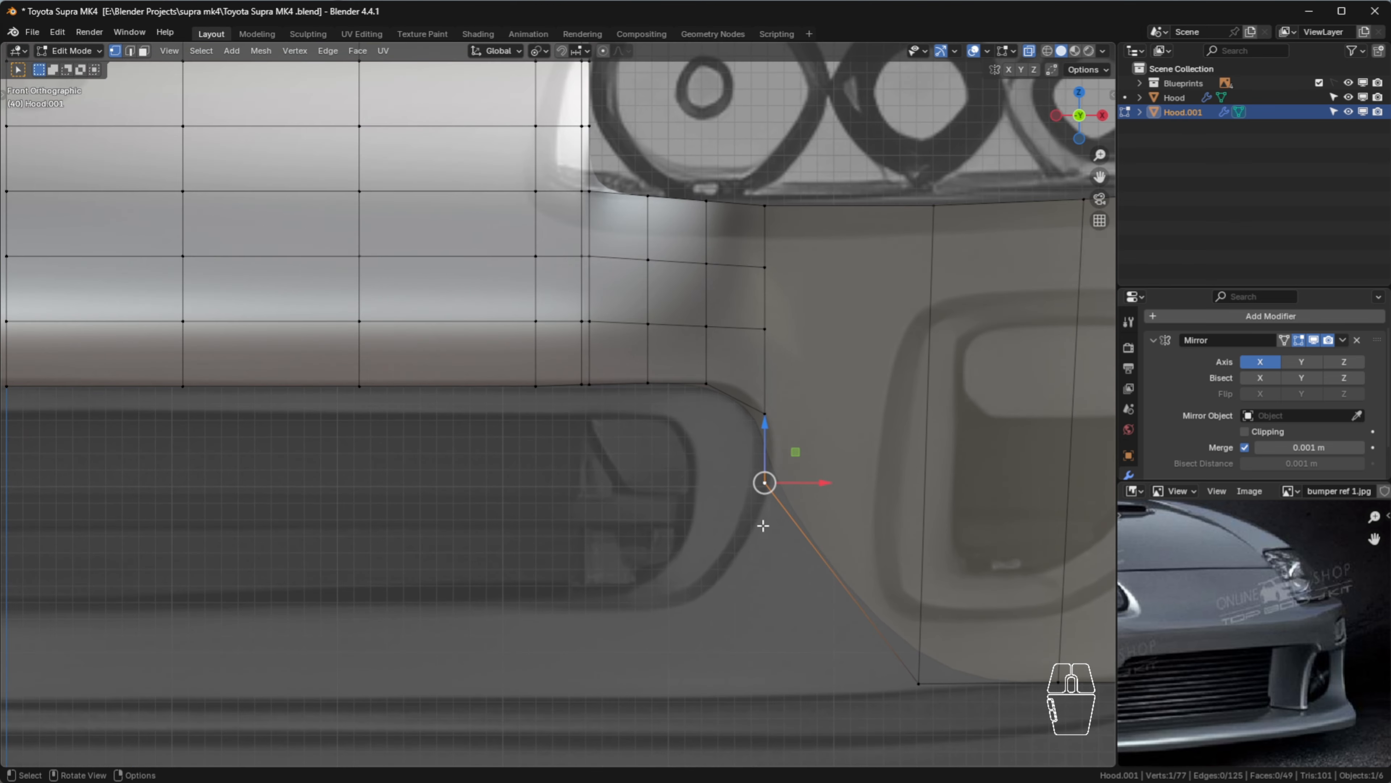
key("e")
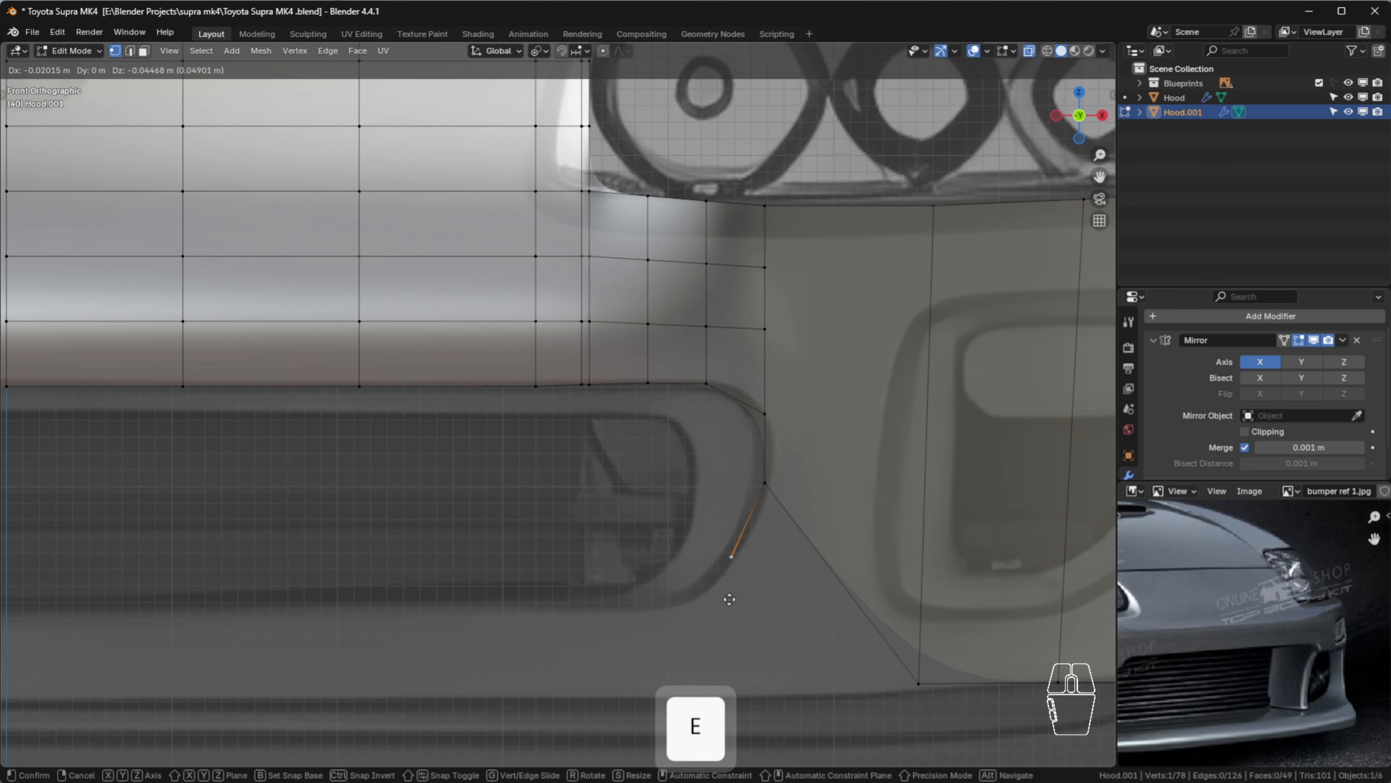
left_click(727, 600)
key("e")
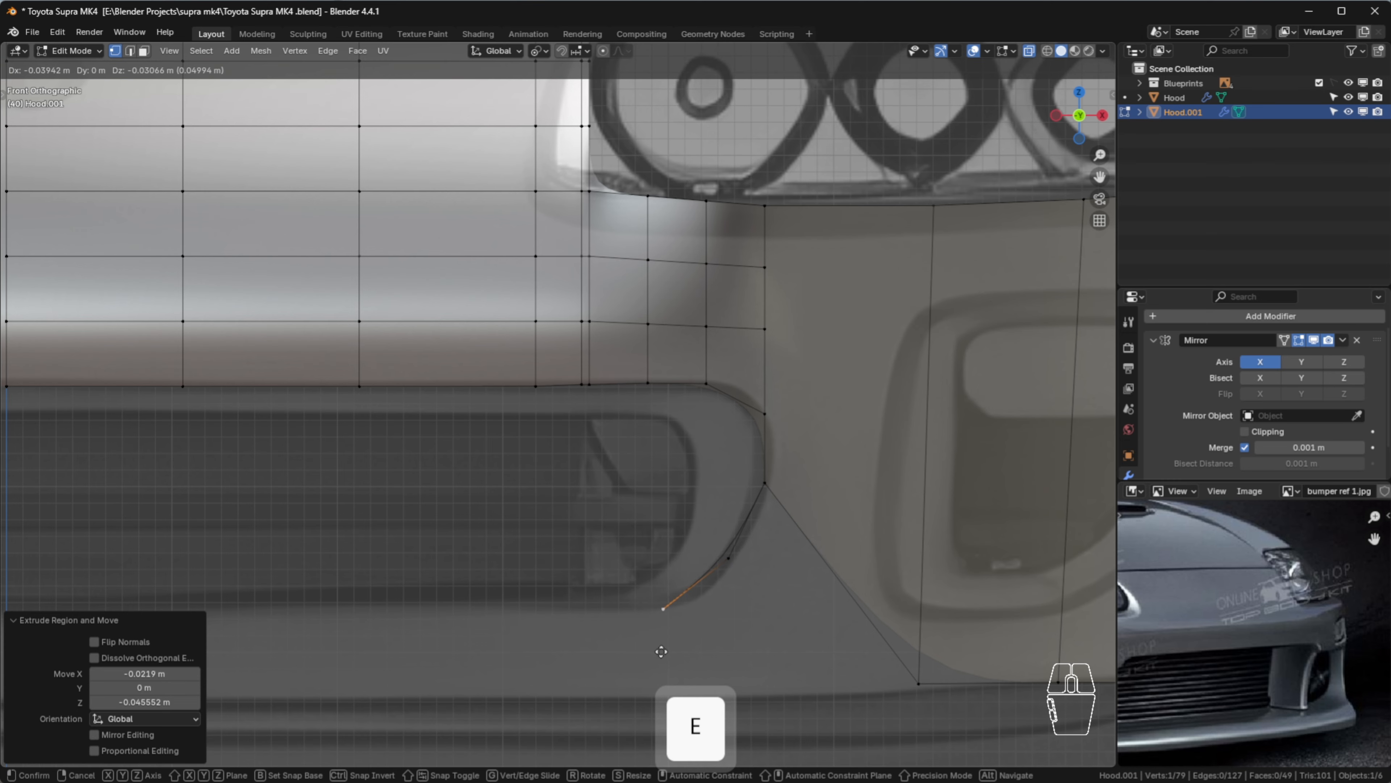
left_click(650, 648)
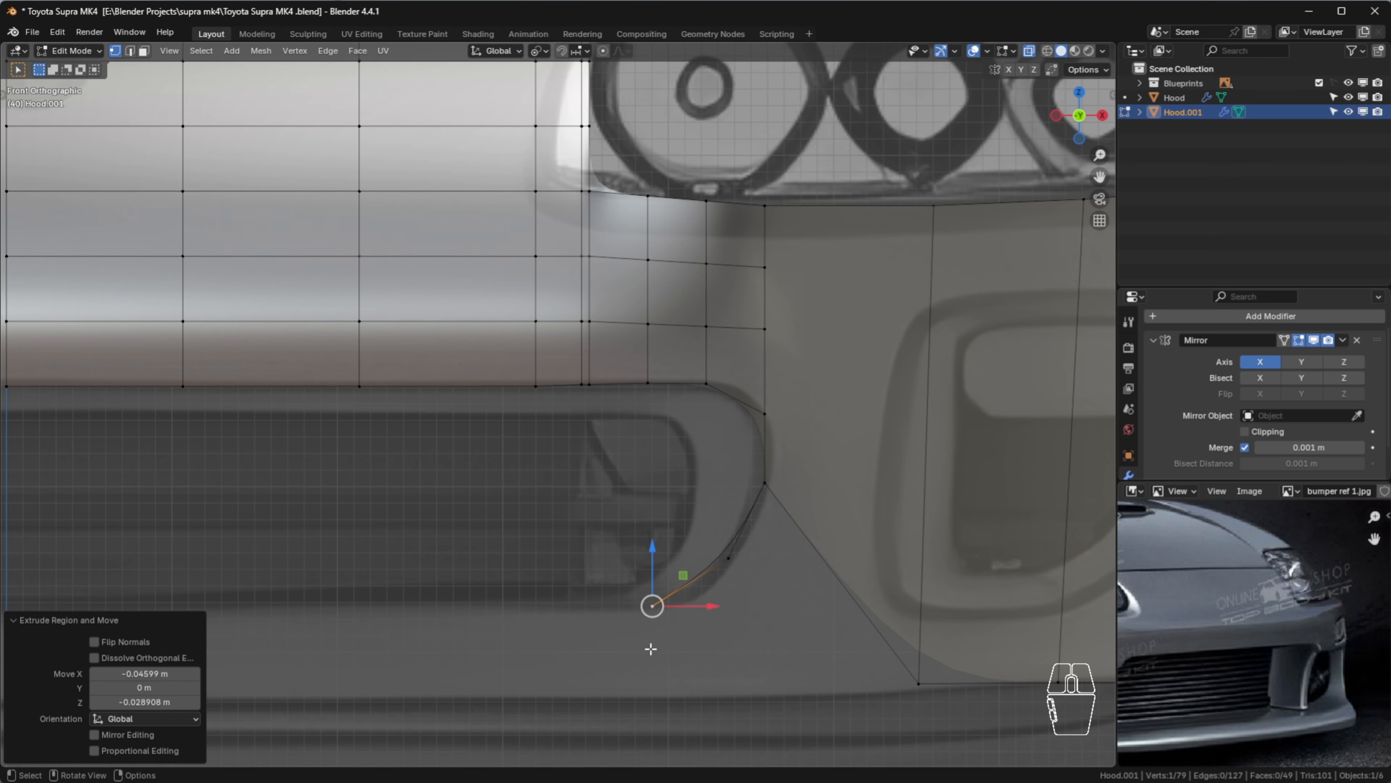
key("e")
left_click(586, 650)
key("e")
key("Escape")
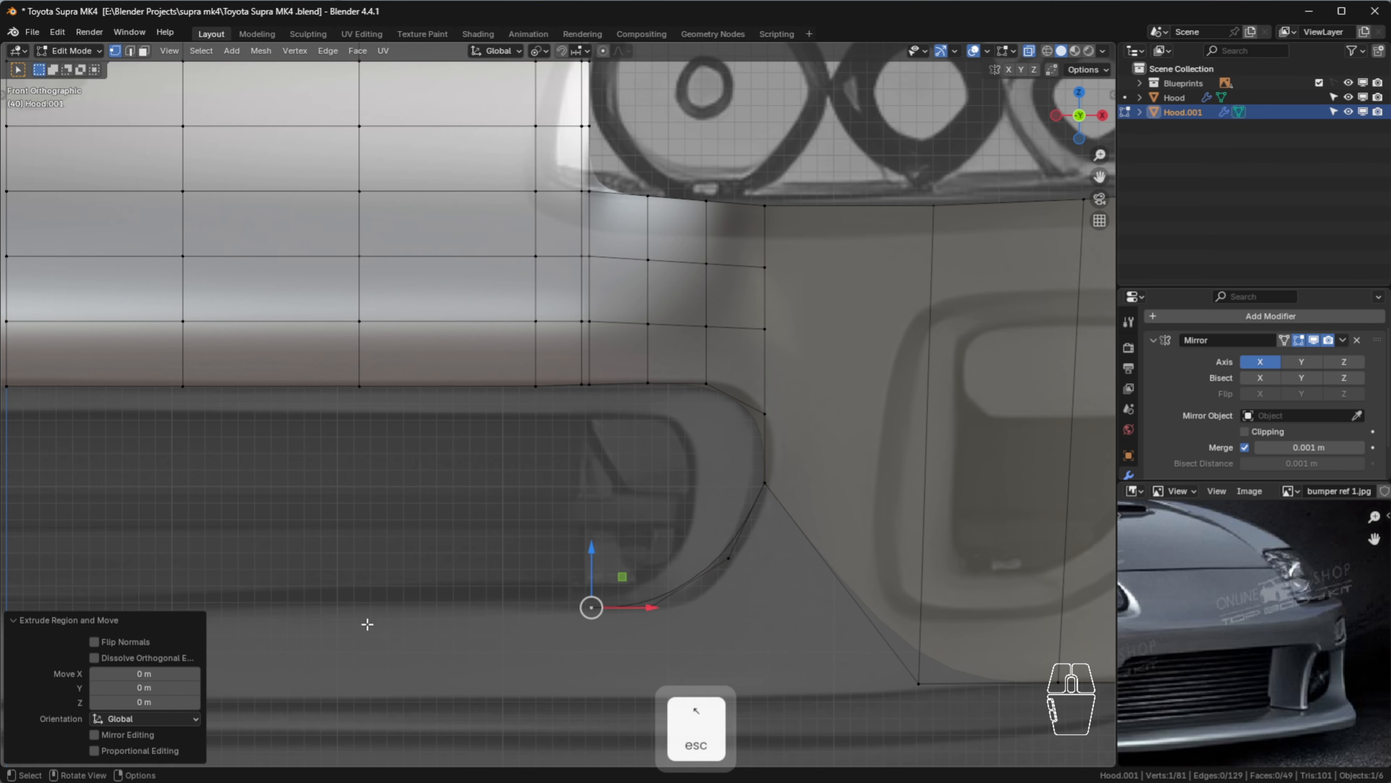
Enable mirror clipping and extrude the last vertex about 0.409 m along X to the centreline beneath the grille
scroll(479, 588, "down", 3)
middle_click_drag(479, 588, 657, 554, "shift")
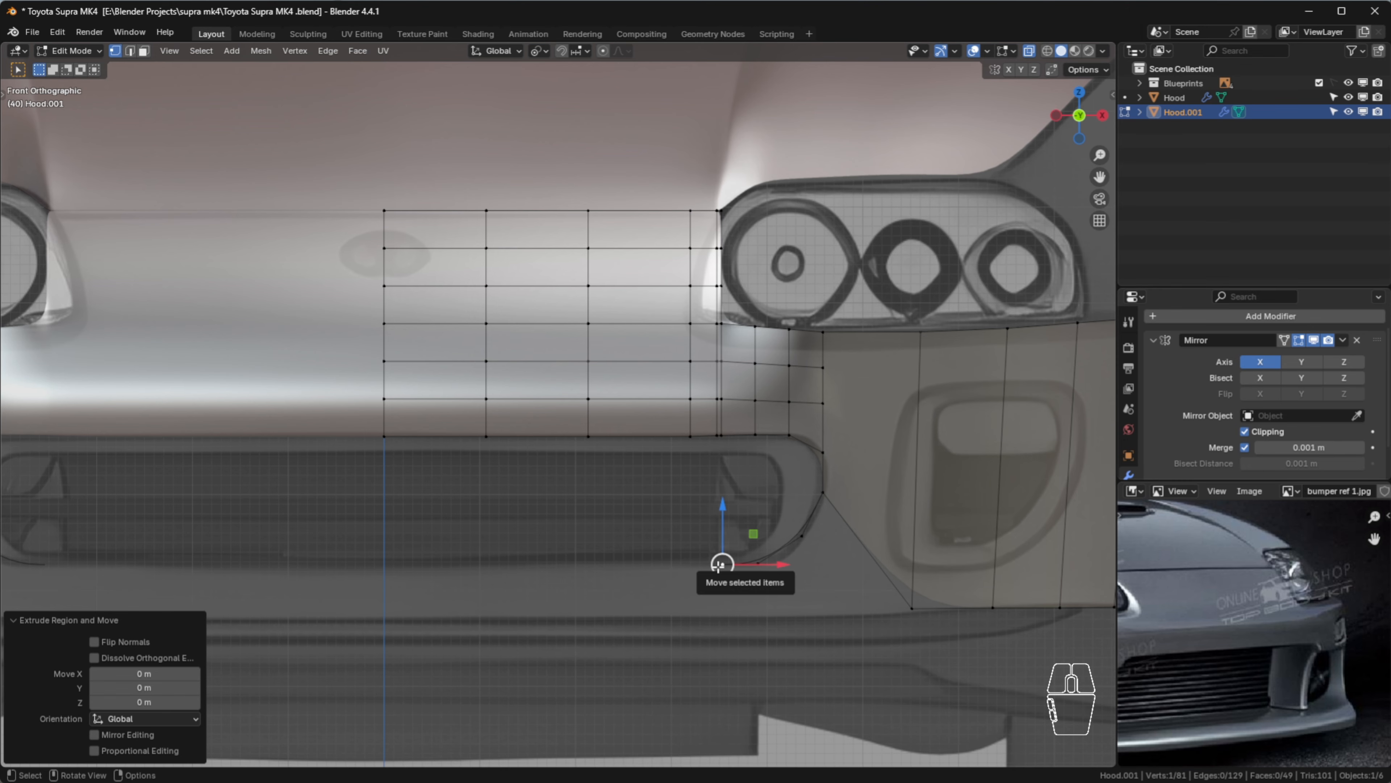
key("e")
key("x")
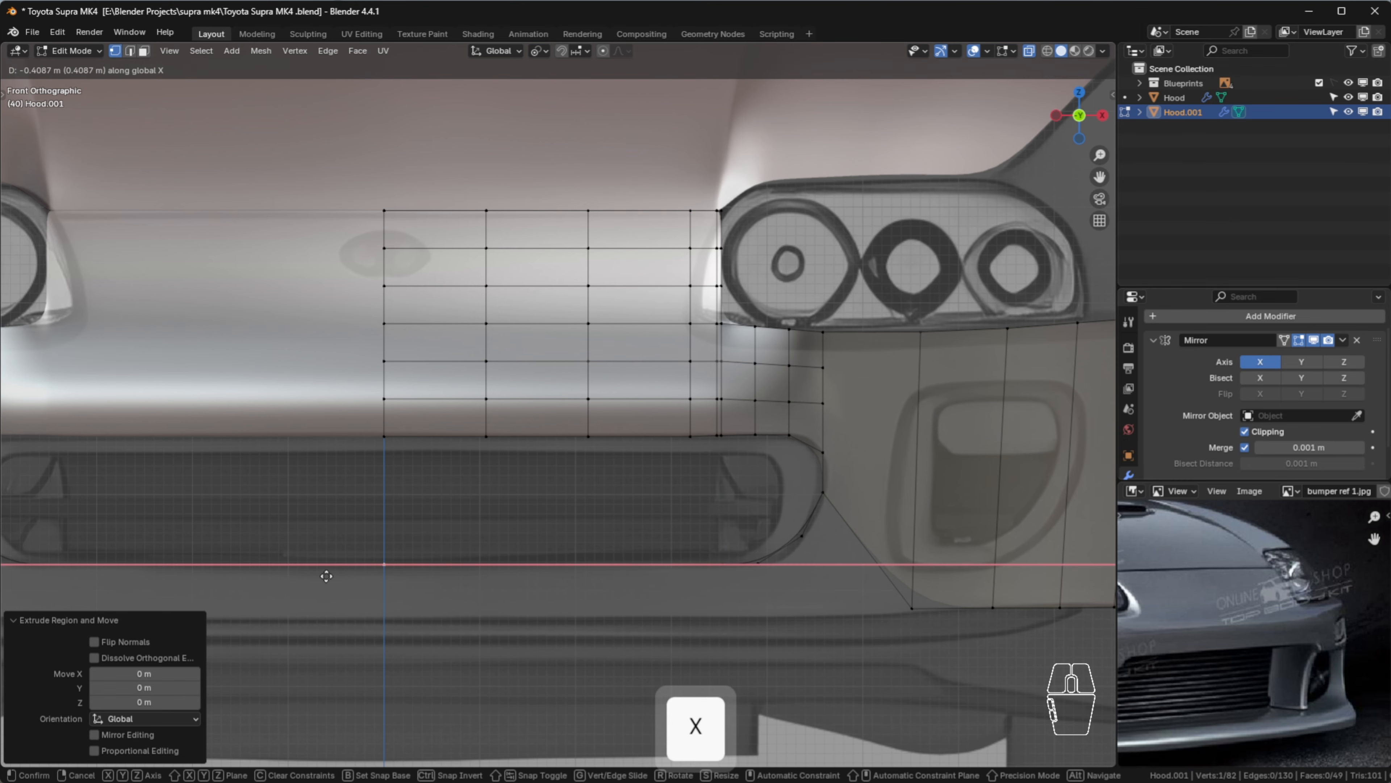
left_click(326, 576)
scroll(641, 565, "up", 2)
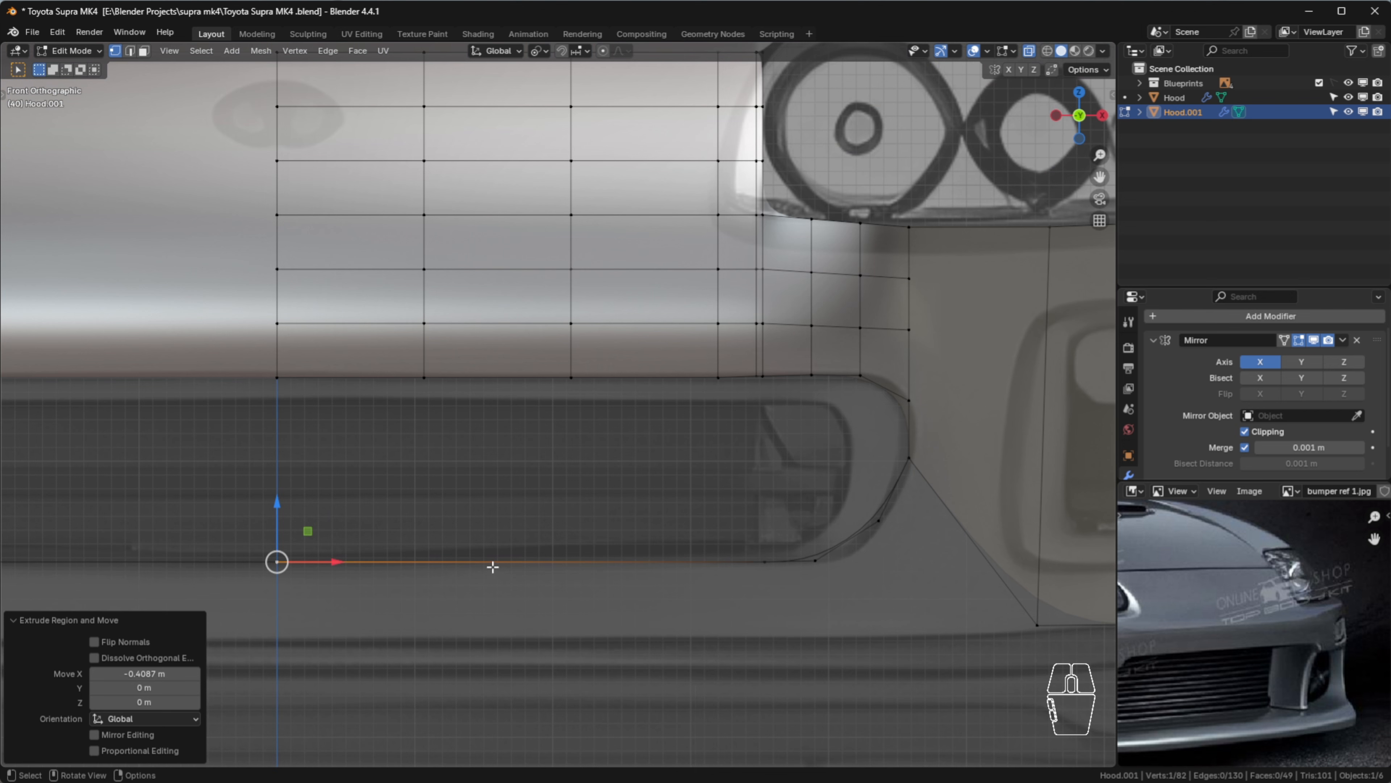
Add two cuts to the grille's lower edge and slide the new vertices by 0.112 and 0.177 to align with the central panel's columns
key("ctrl+r")
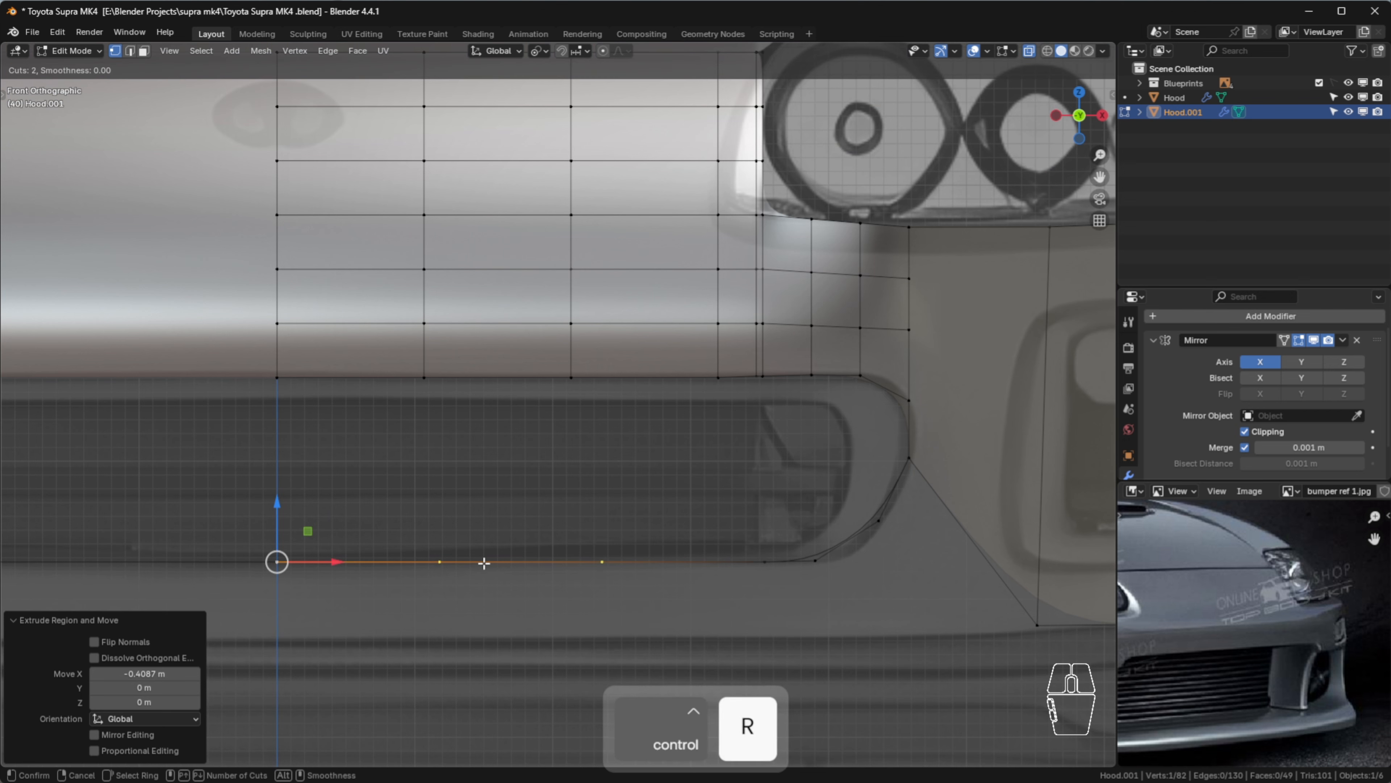
left_click(487, 563)
left_click(450, 562)
key("g")
key("g")
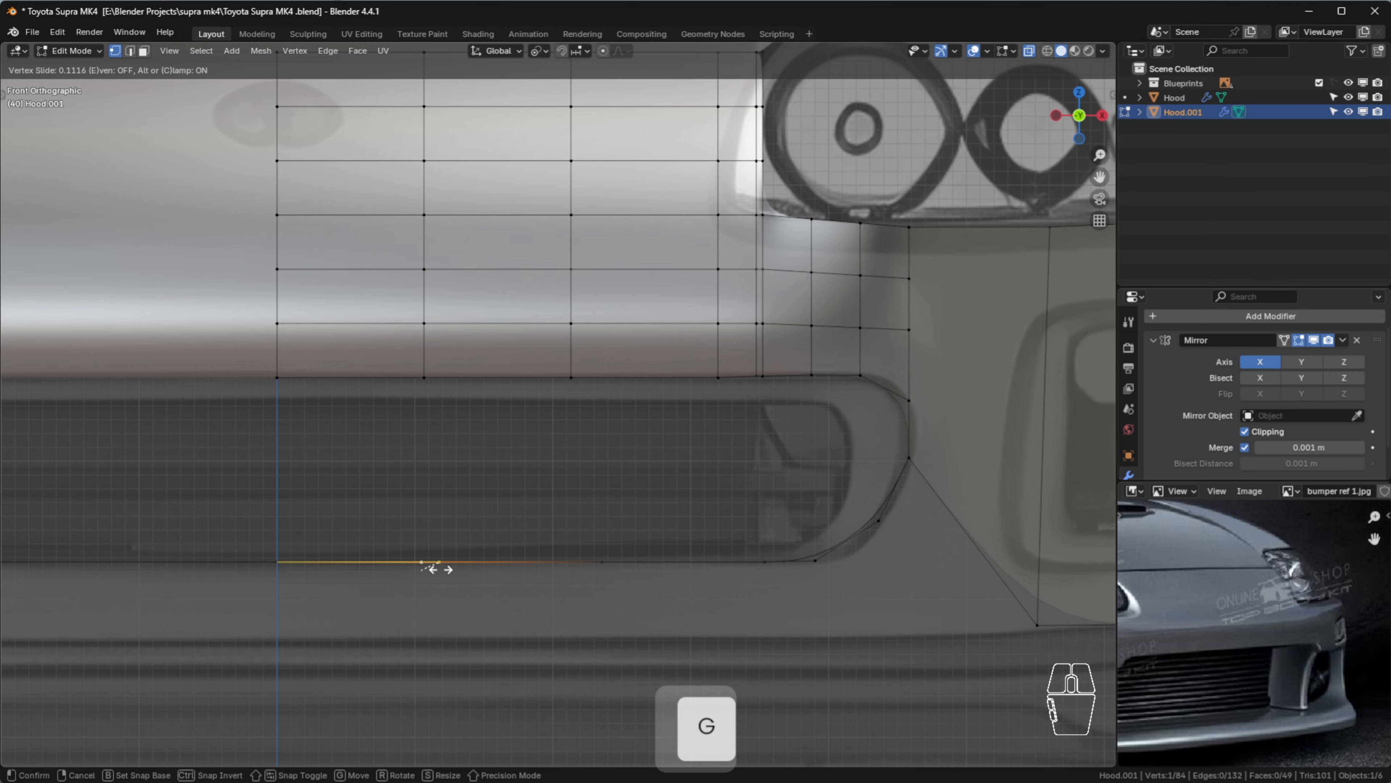
left_click(437, 569)
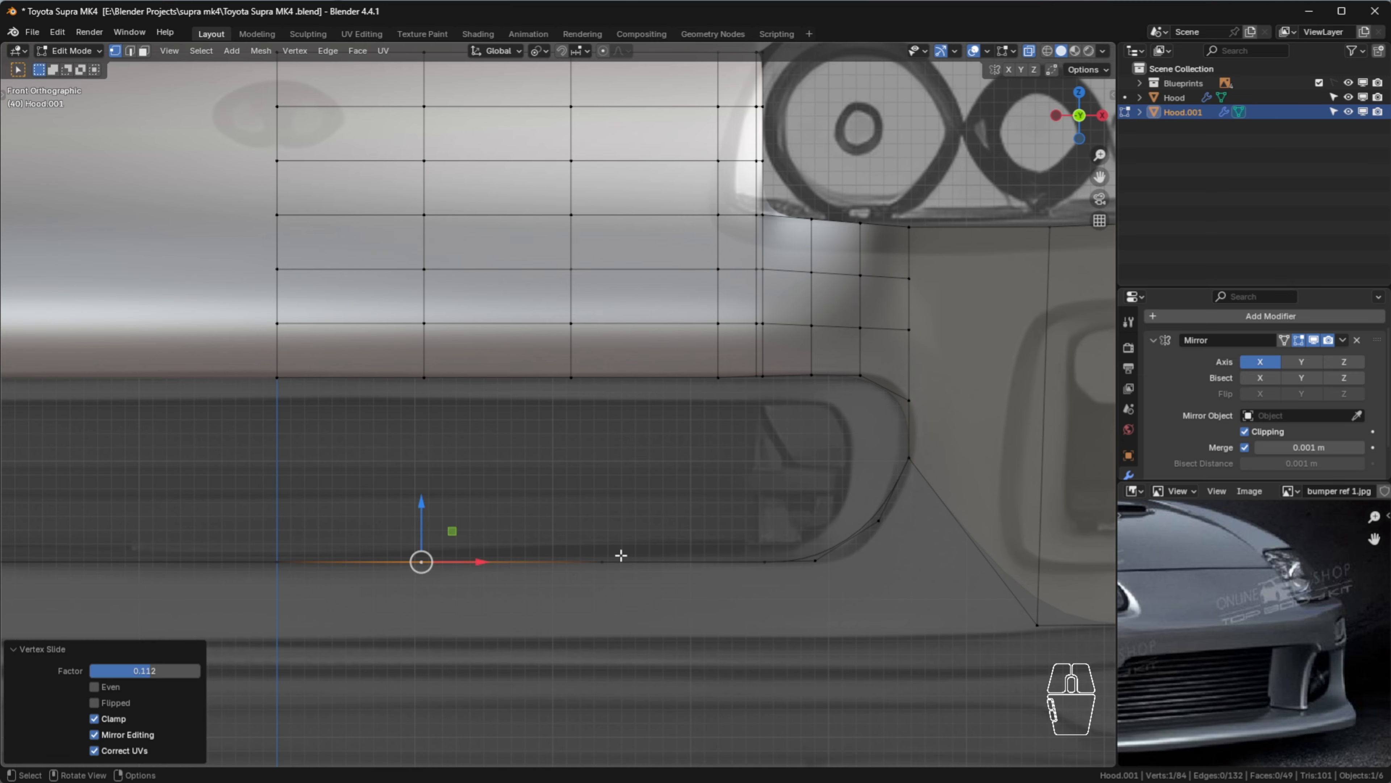
key("g")
key("g")
left_click(584, 578)
scroll(649, 508, "down", 2)
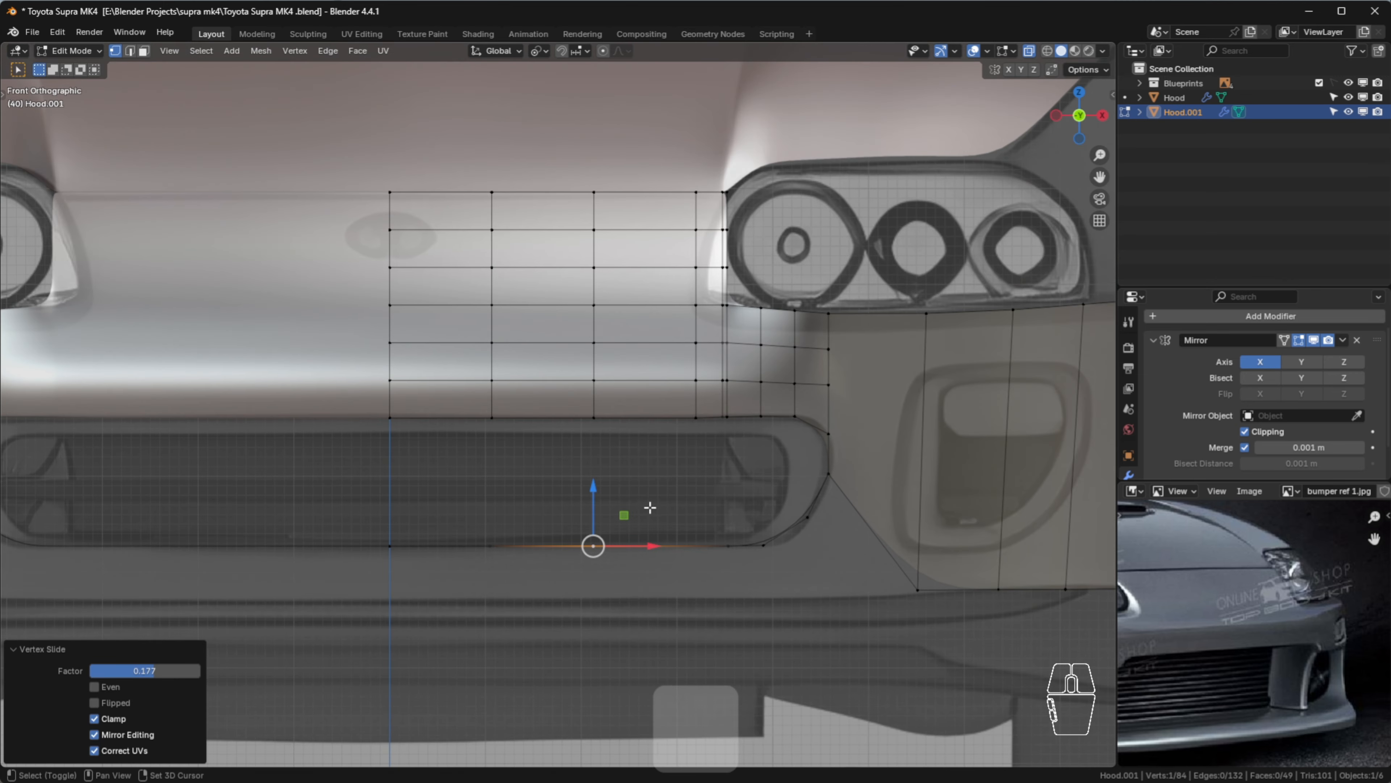
Merge the overlapping vertices near the rounded end of the grille's lower edge by distance at 0.0001 m
scroll(712, 526, "up", 3)
middle_click_drag(742, 548, 696, 543, "shift")
left_click(695, 548)
key("g")
key("Escape")
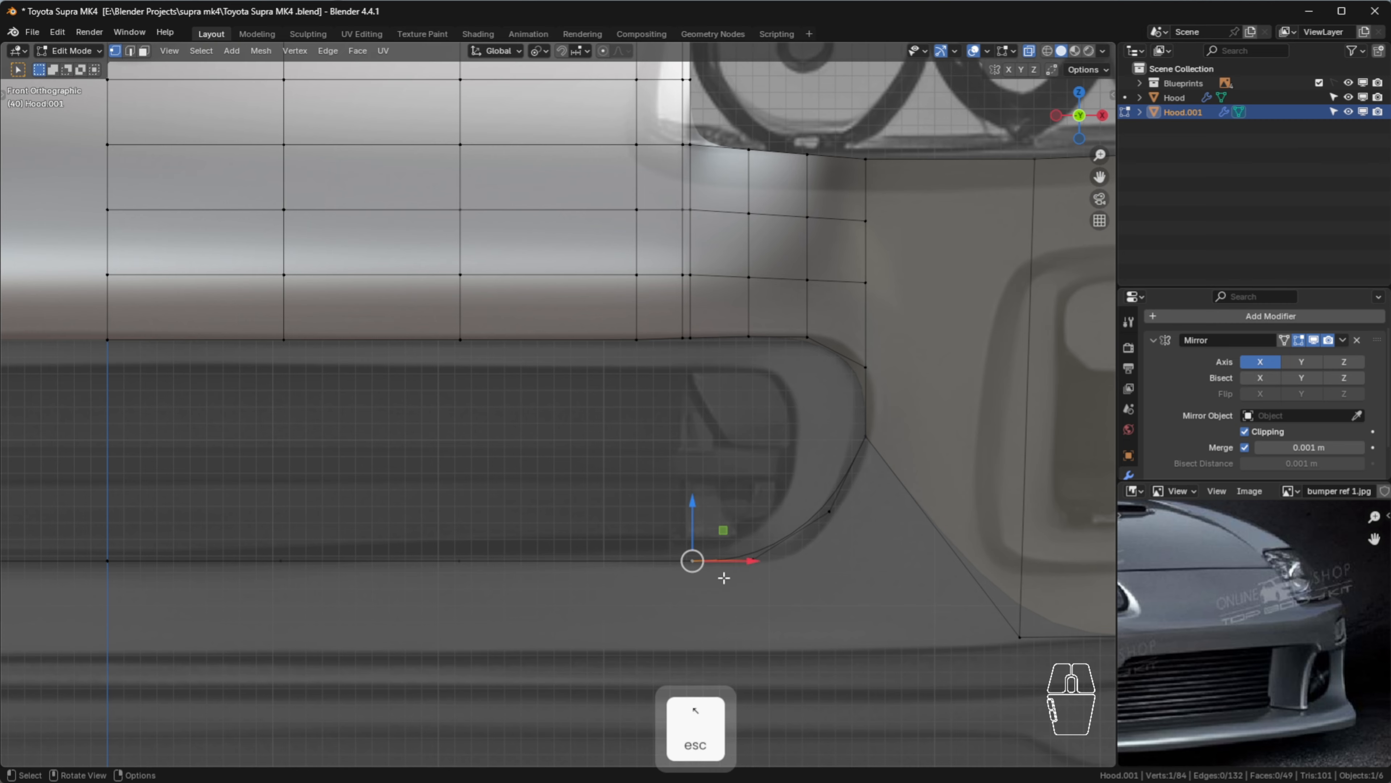
scroll(726, 578, "up", 2)
left_click_drag(644, 537, 716, 618)
key("m")
left_click(657, 666)
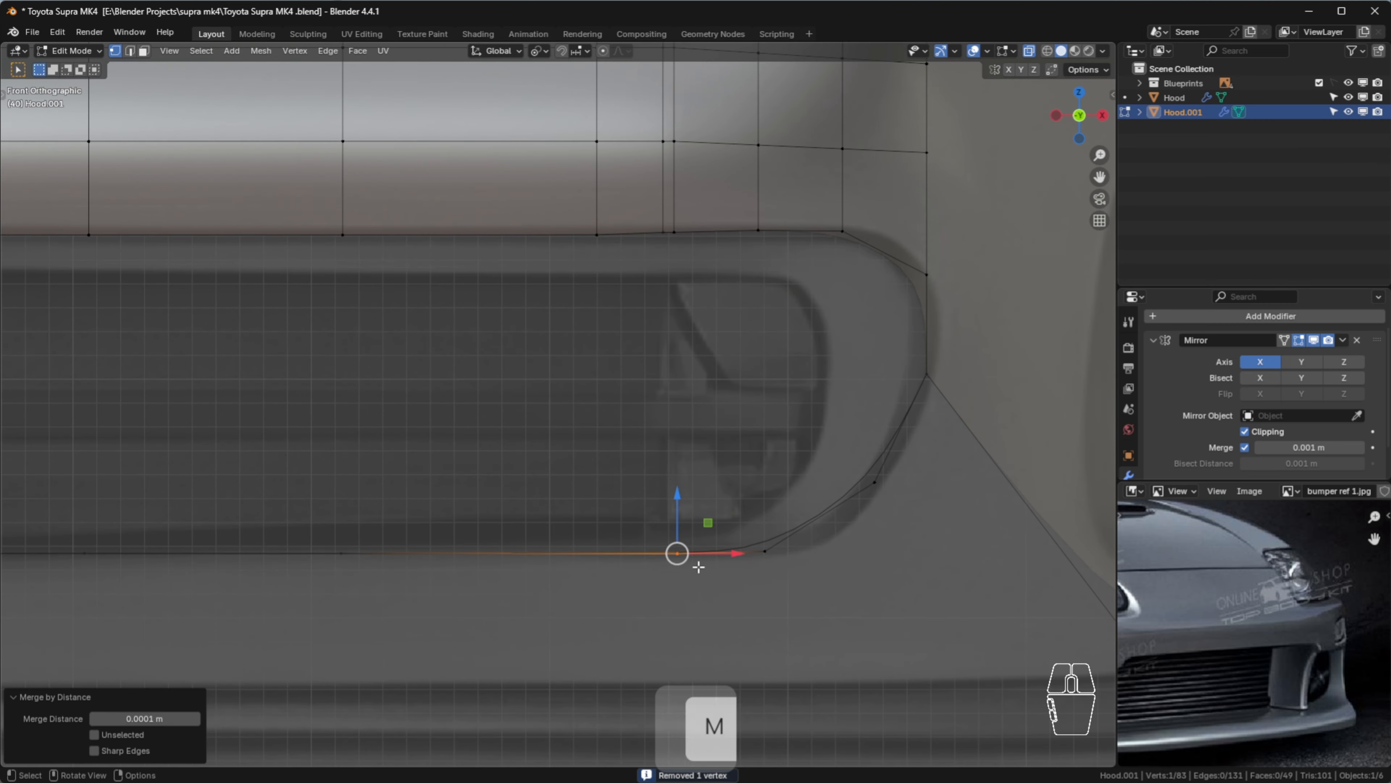
Slide the merged vertex inward along the grille's lower edge by about 0.228 to align it with the column above
key("g")
key("g")
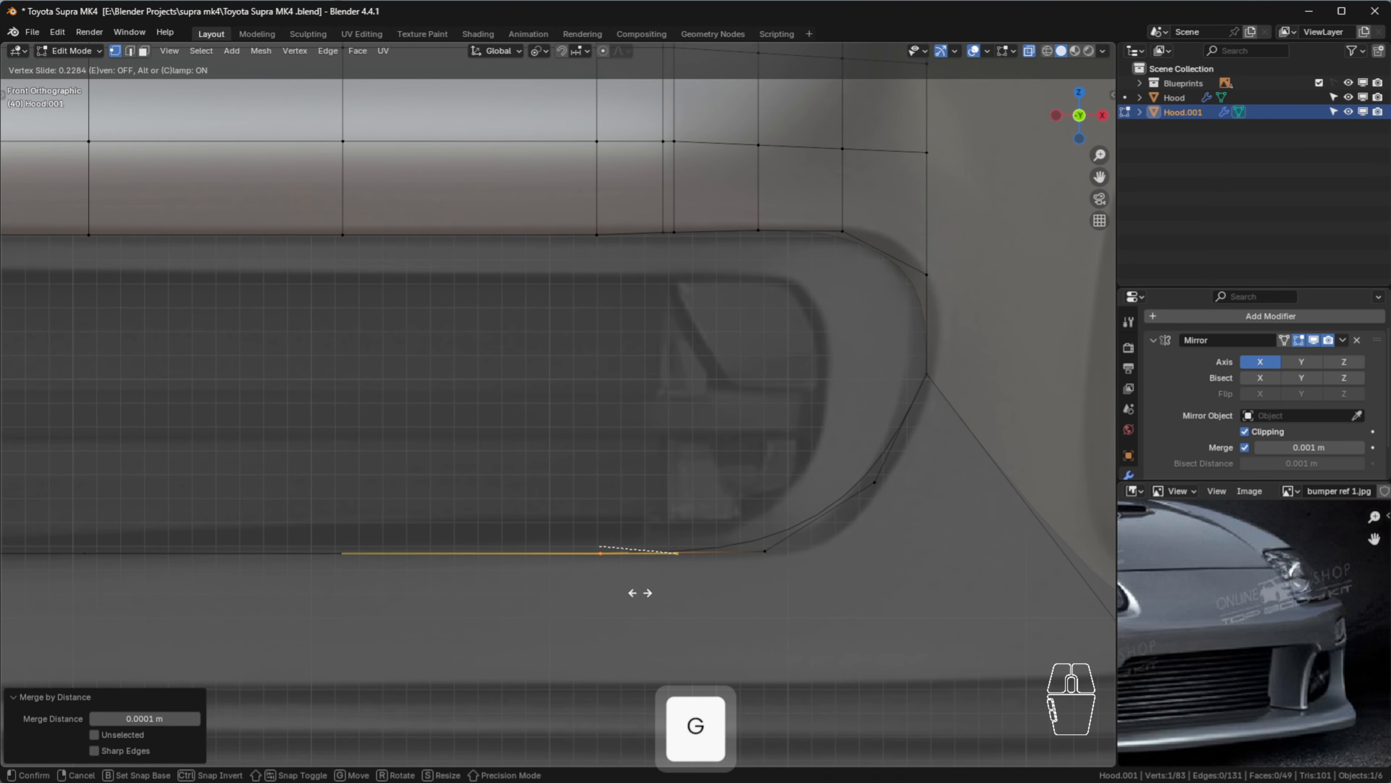
left_click(638, 595)
left_click(719, 595)
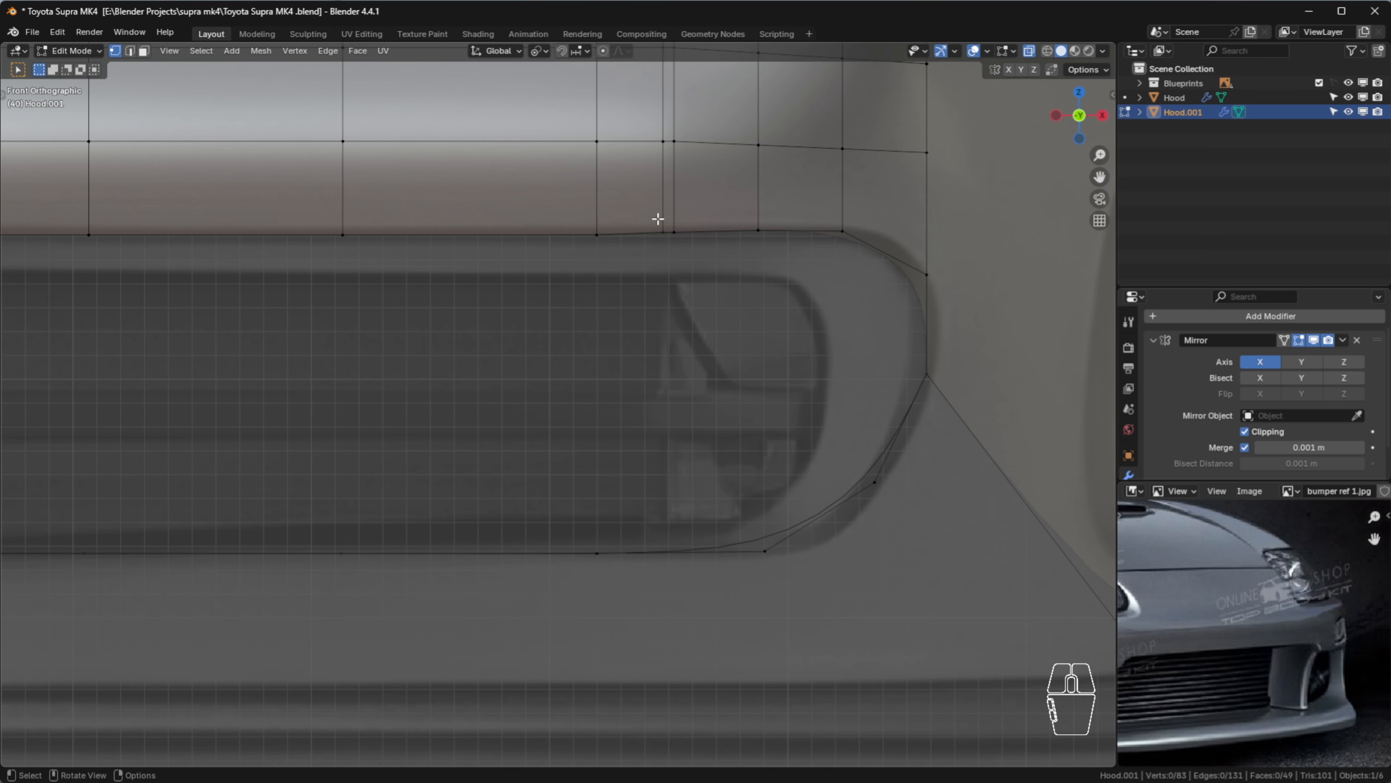
Add one cut to the lower edge before the rounded corner and slide the new vertex by 0.095 under the column above
key("ctrl+r")
left_click(682, 545)
right_click(680, 548)
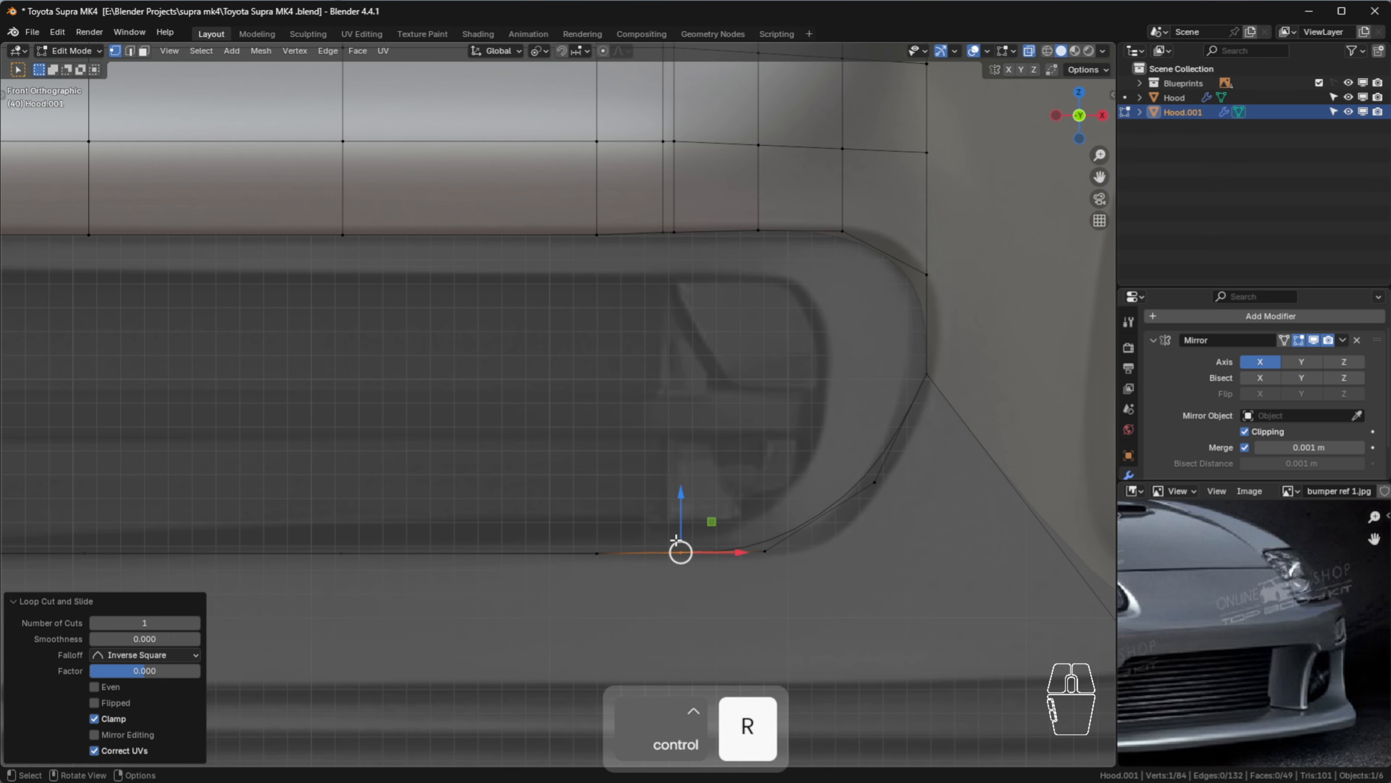
key("g")
key("g")
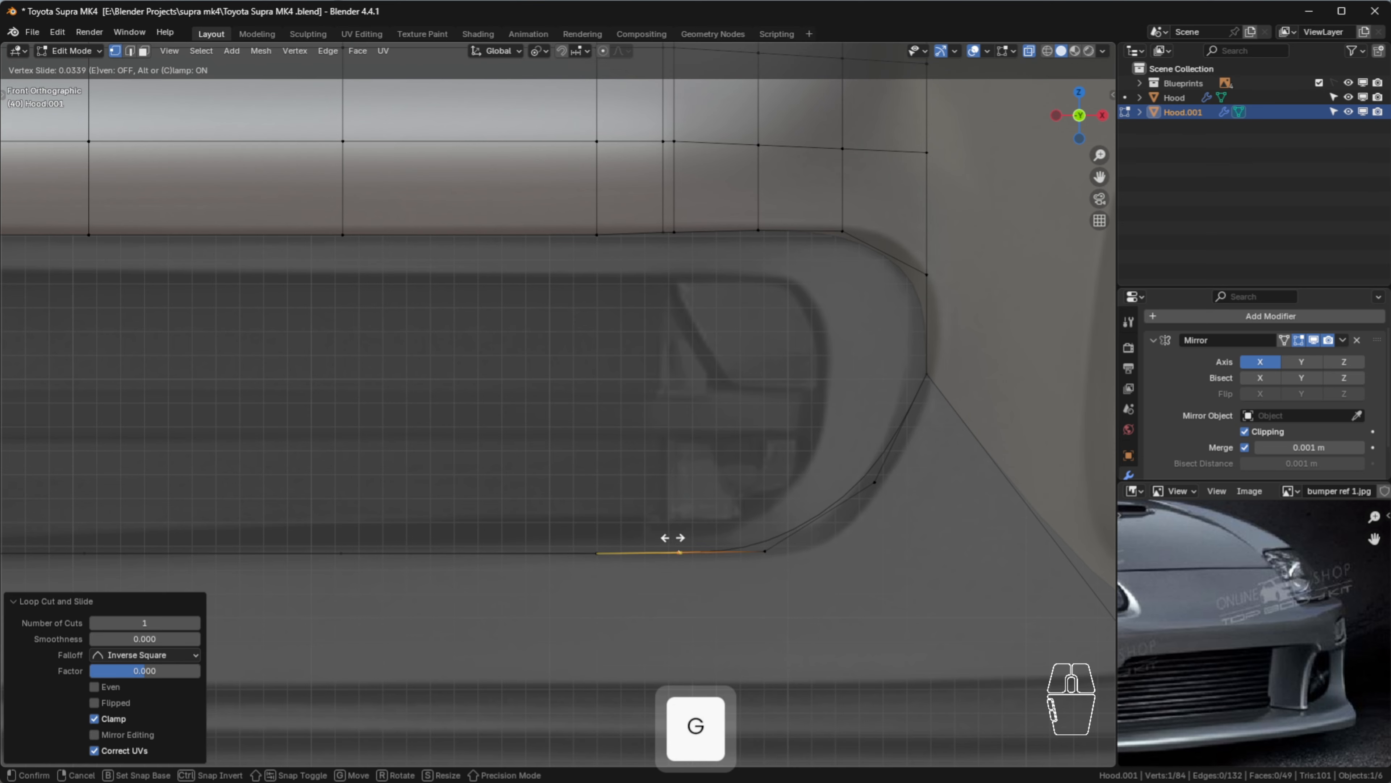
left_click(667, 540)
Delete the diagonal edge joining the grille outline to the side panel's lower inner corner
scroll(671, 546, "down", 5)
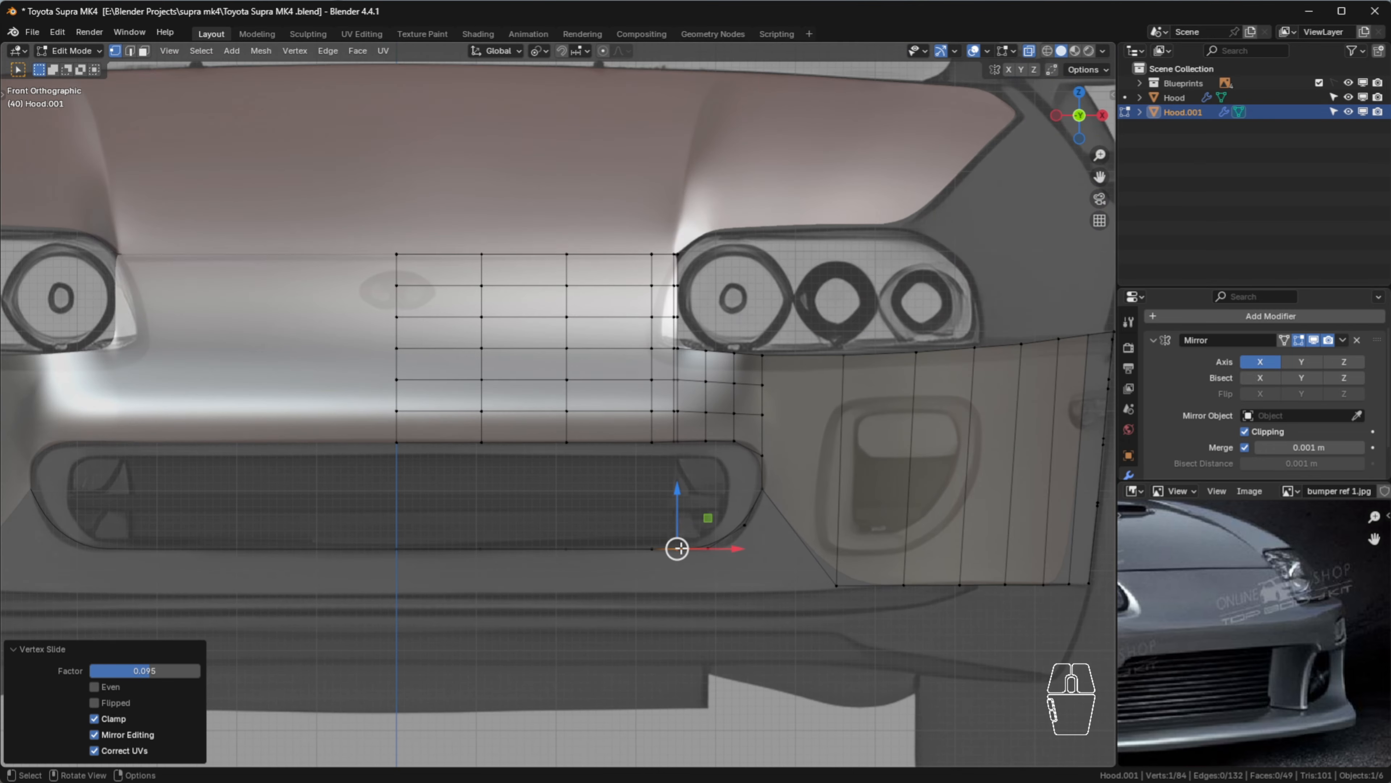
middle_click_drag(683, 565, 581, 523, "shift")
scroll(581, 523, "up", 2)
left_click(620, 558)
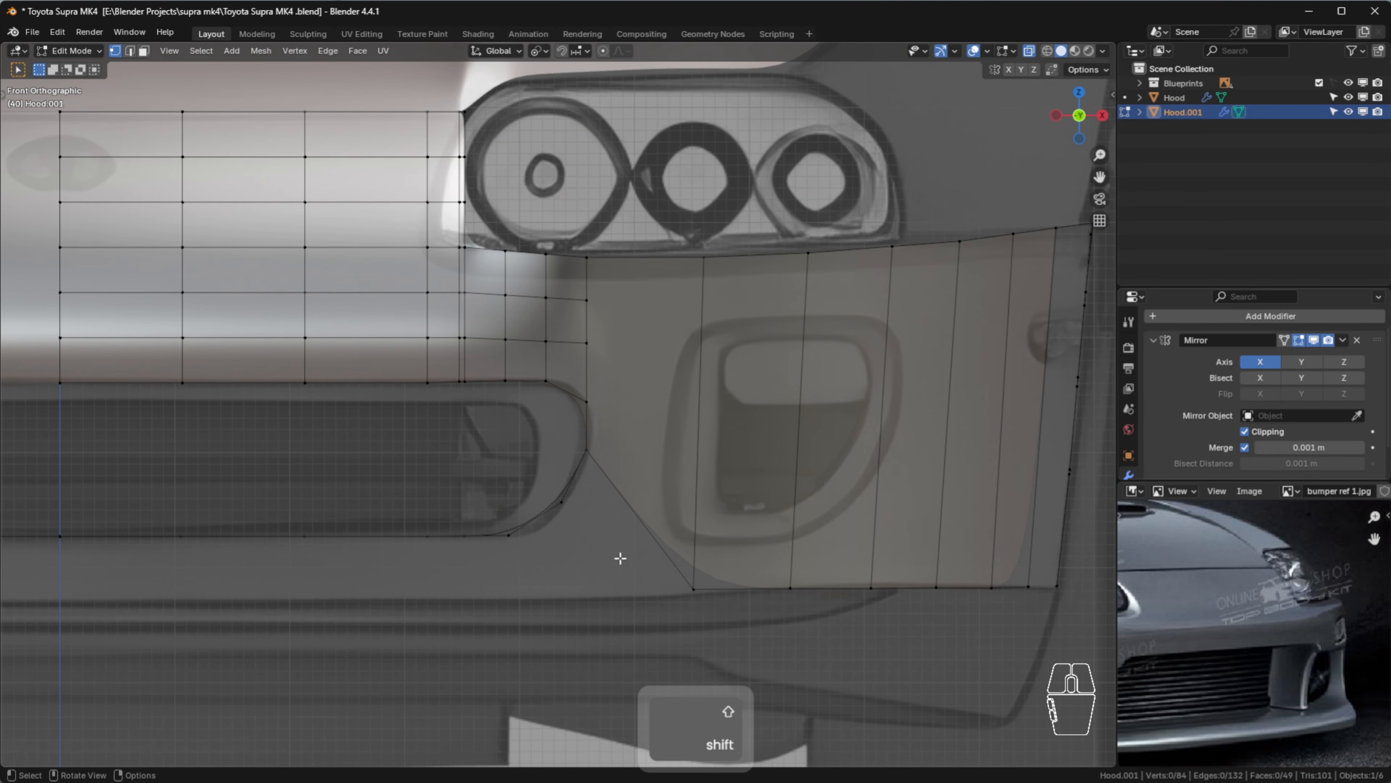
left_click(693, 588)
left_click(588, 450, "shift")
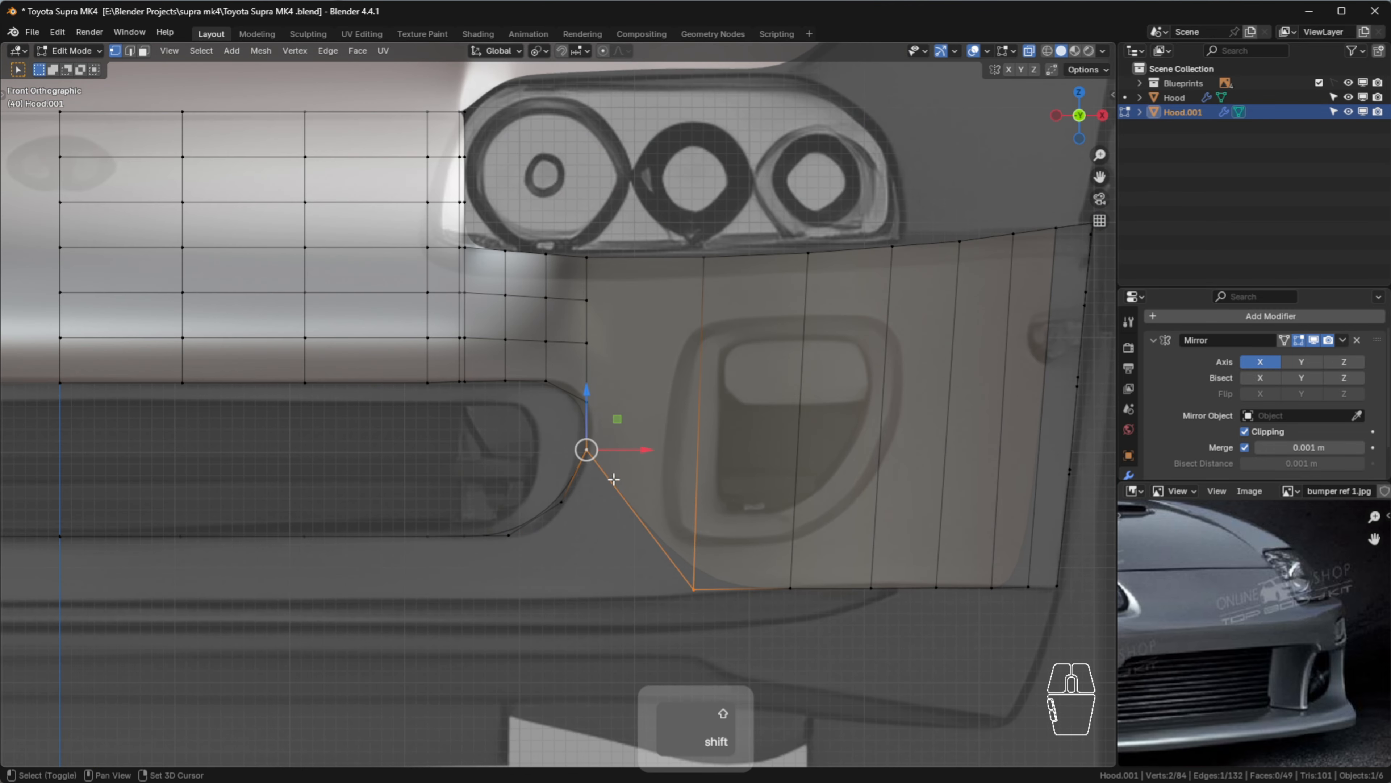
key("x")
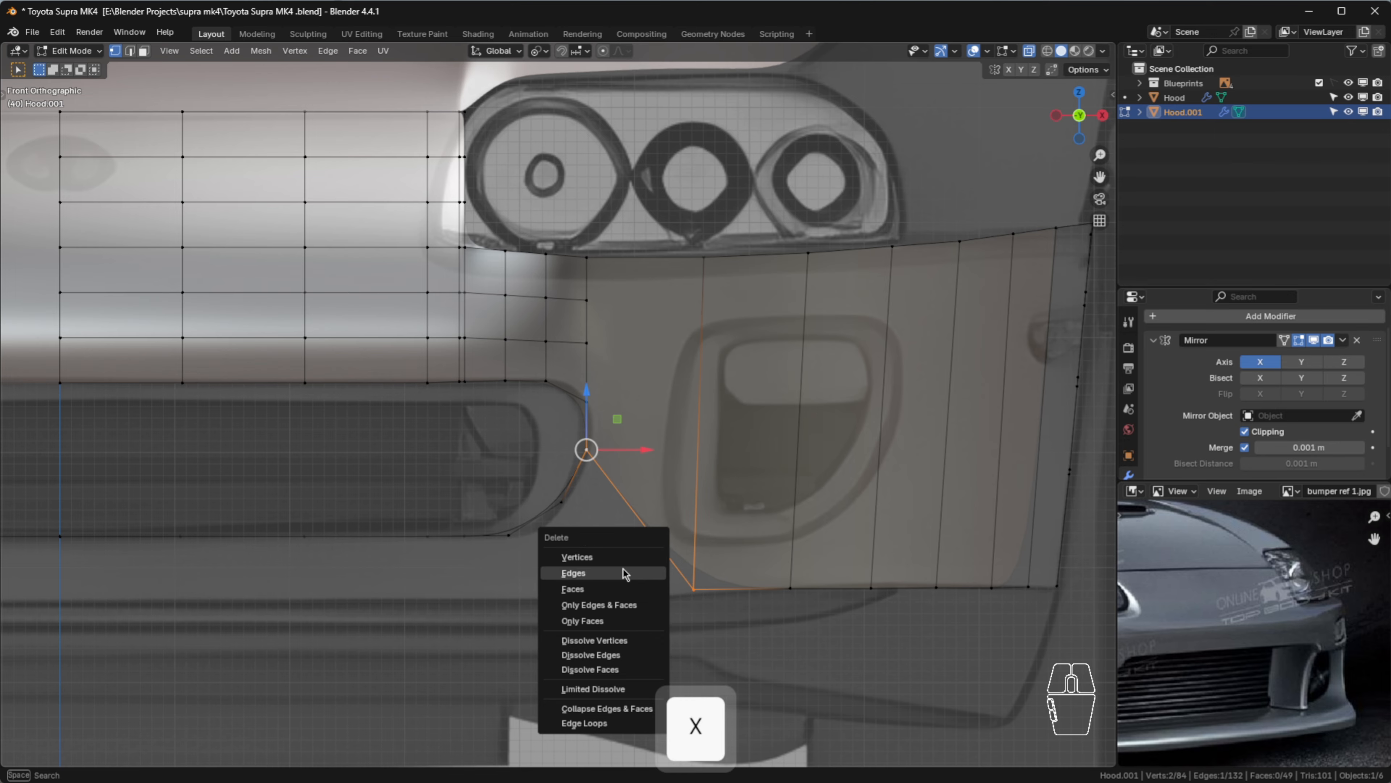
left_click(623, 570)
Examine the depth of the grille's lower edge relative to the bumper's central panel from several angles
left_click(427, 535)
middle_click_drag(427, 536, 608, 501, "shift")
scroll(335, 473, "up", 2)
middle_click_drag(335, 472, 167, 327)
middle_click_drag(308, 293, 580, 425)
scroll(341, 548, "up", 6)
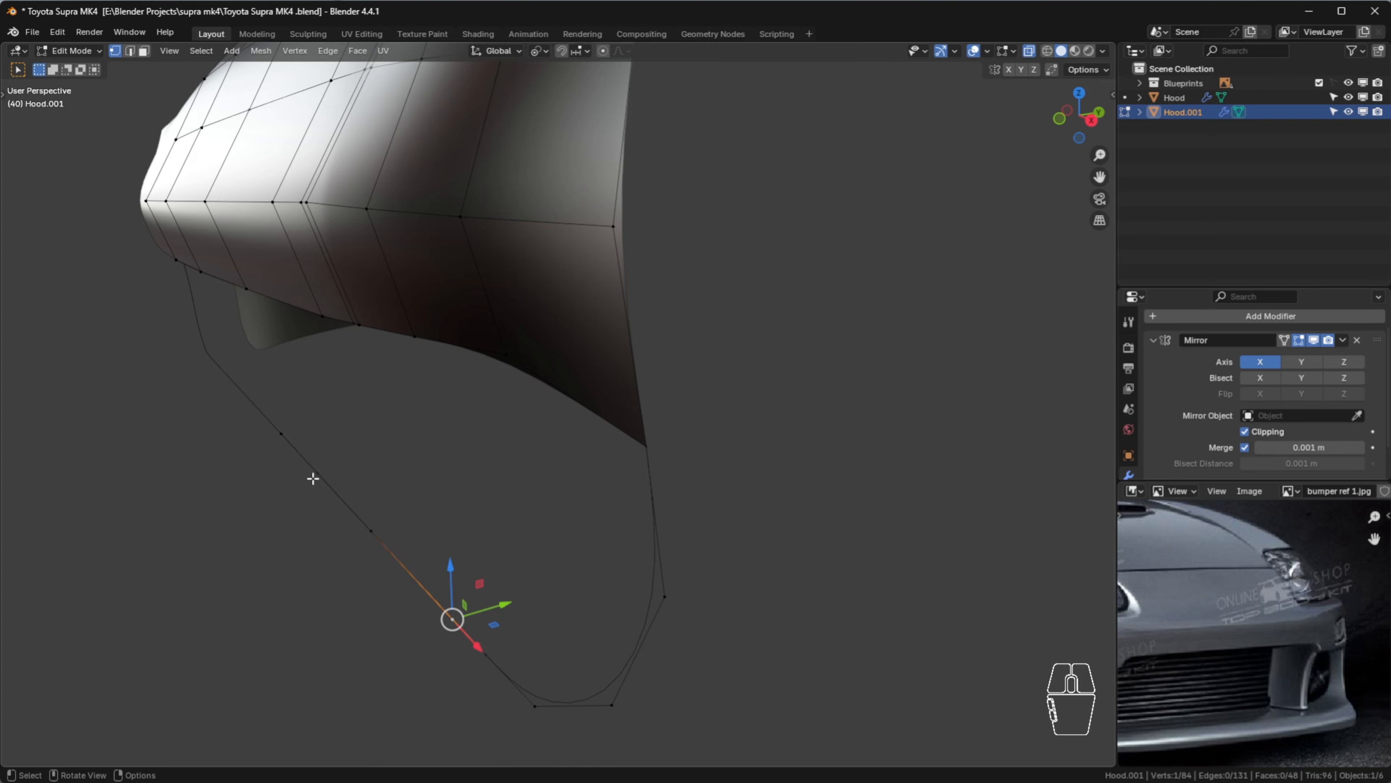
scroll(590, 555, "down", 4)
key("1")
left_click(714, 603)
middle_click_drag(715, 603, 758, 612)
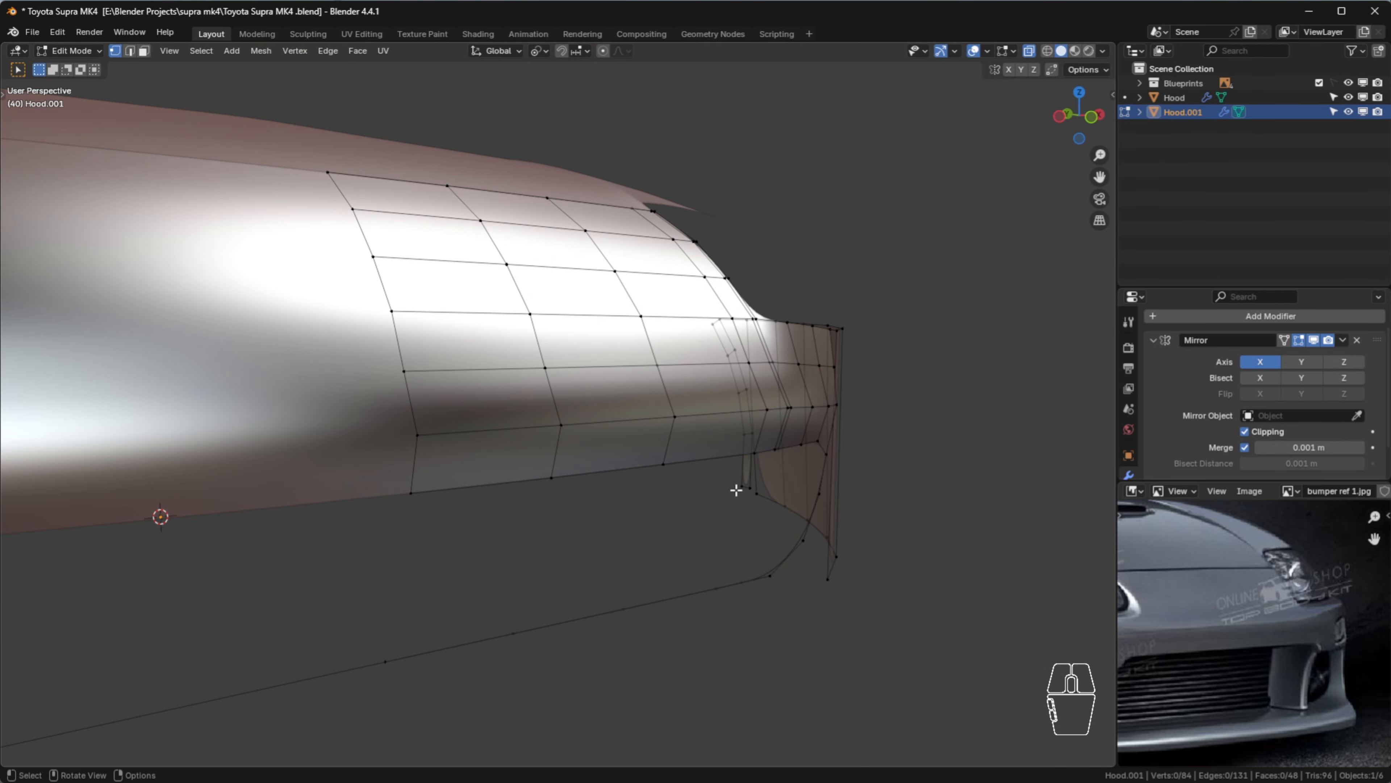
Select the grille opening's outline from upper to lower centreline vertex and hide all other bumper geometry
key("slash")
left_click(461, 412)
left_click(441, 529, "ctrl")
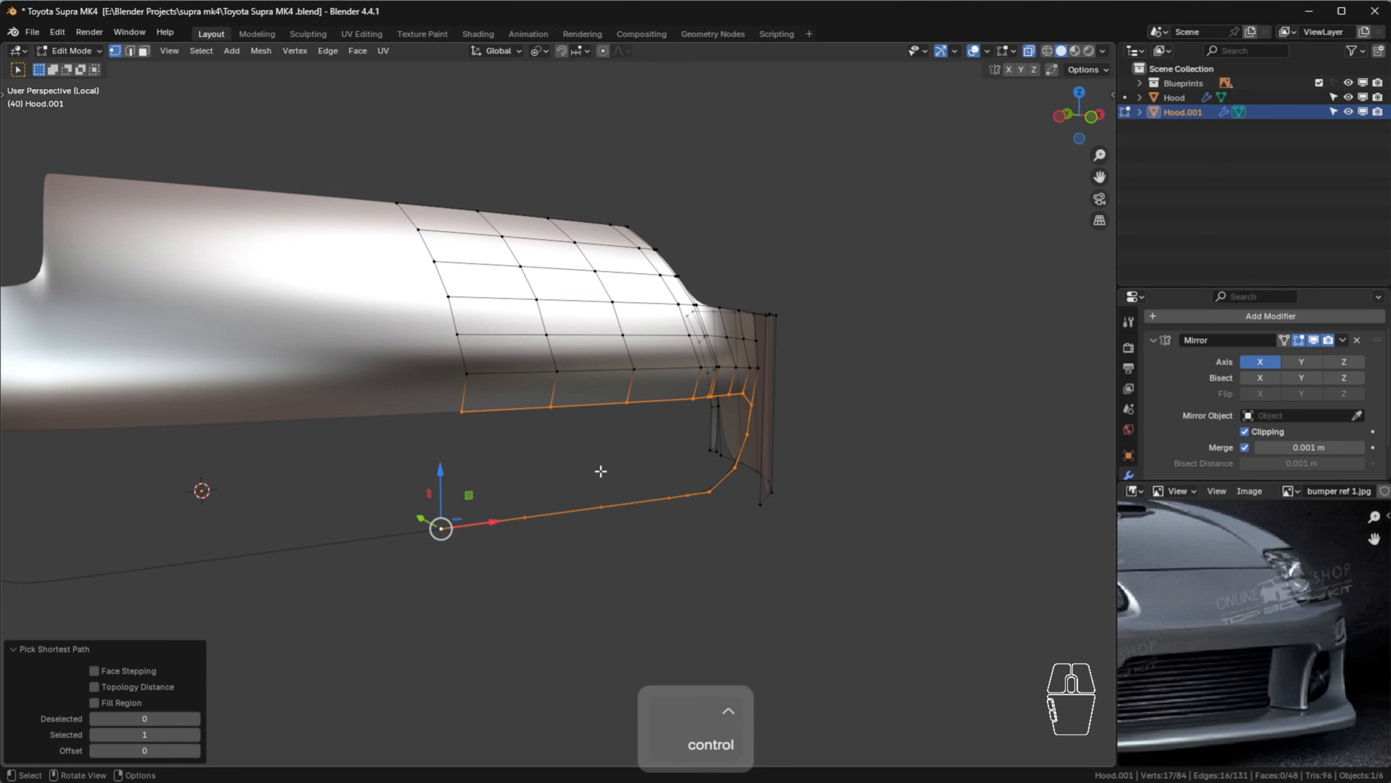
key("ctrl+l")
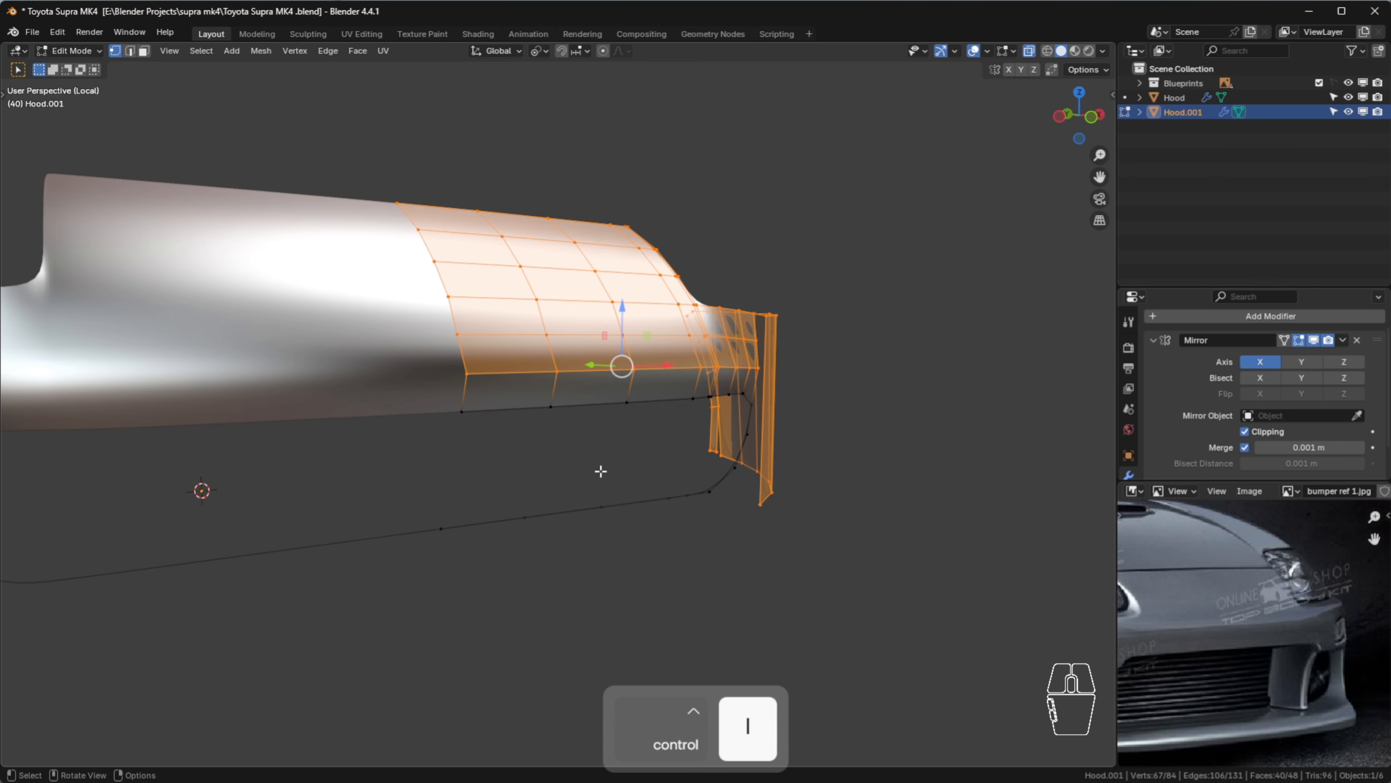
key("h")
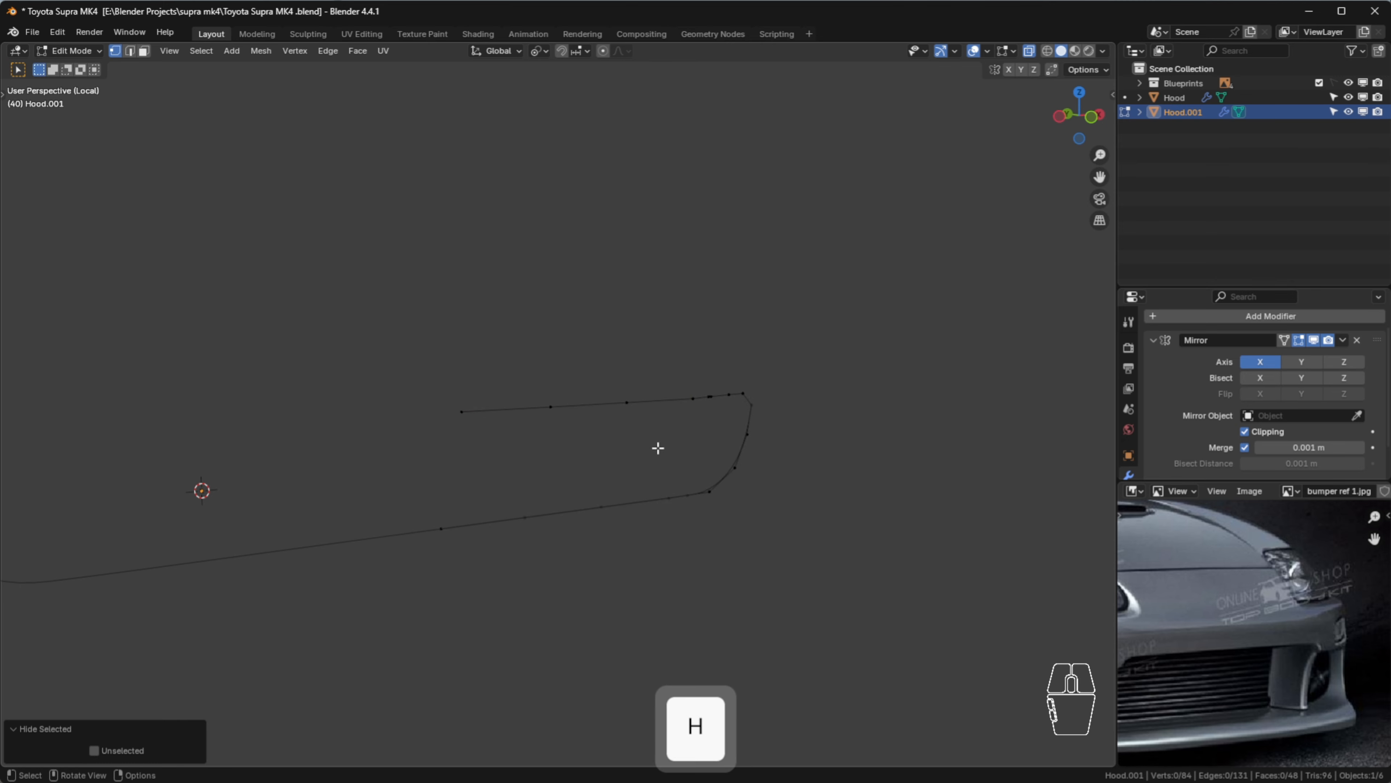
key("slash")
key("alt+h")
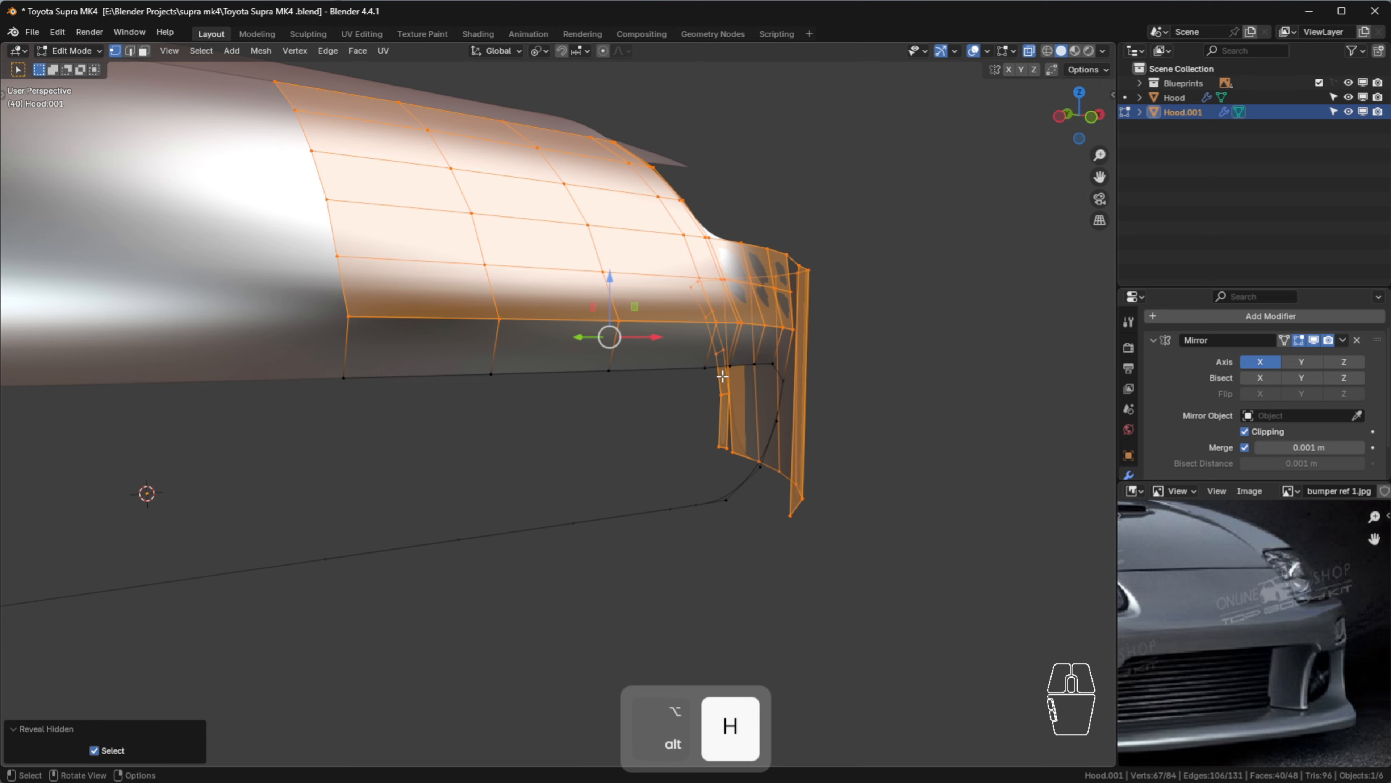
key("h")
scroll(485, 399, "up", 1)
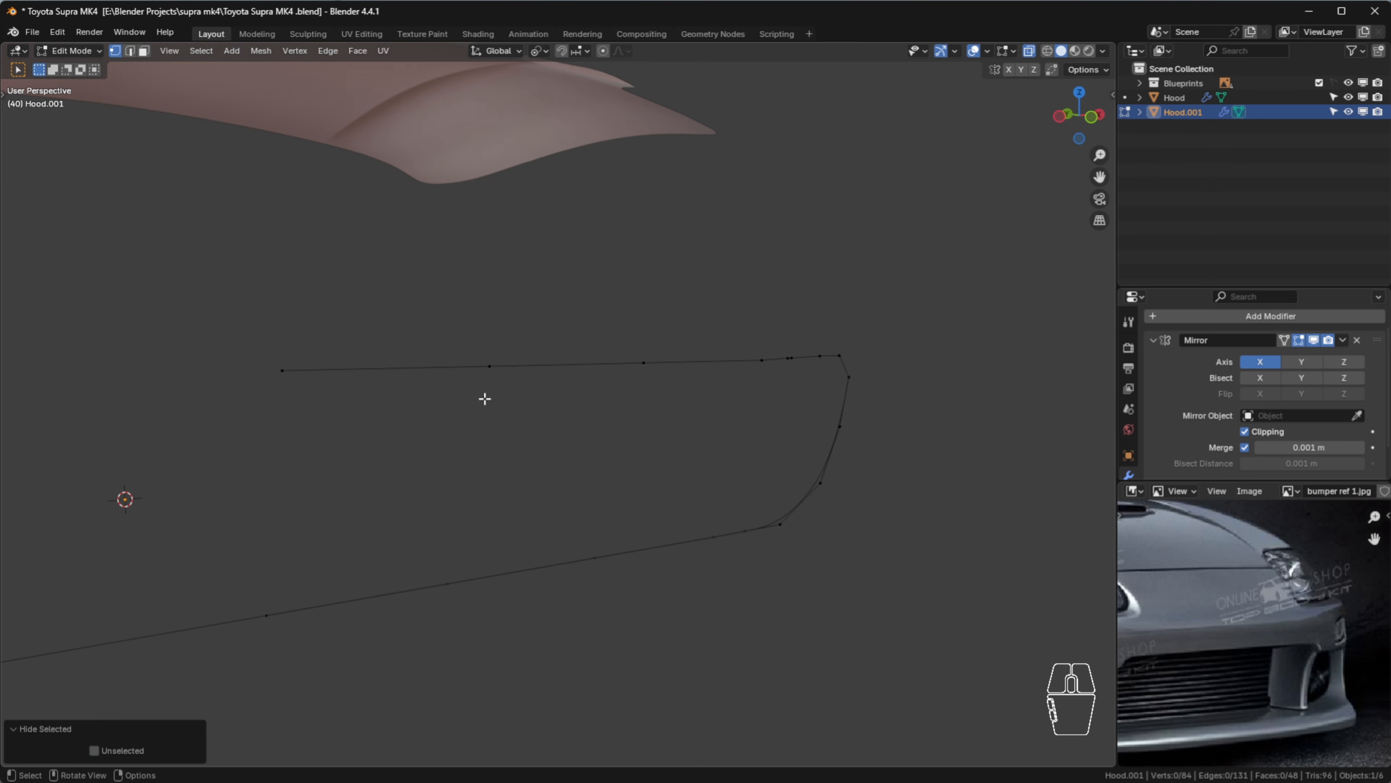
Move the three lower-edge vertices nearest the centreline along Y by about -0.017, -0.016 and -0.012 m to bow the edge forward
left_click(298, 382)
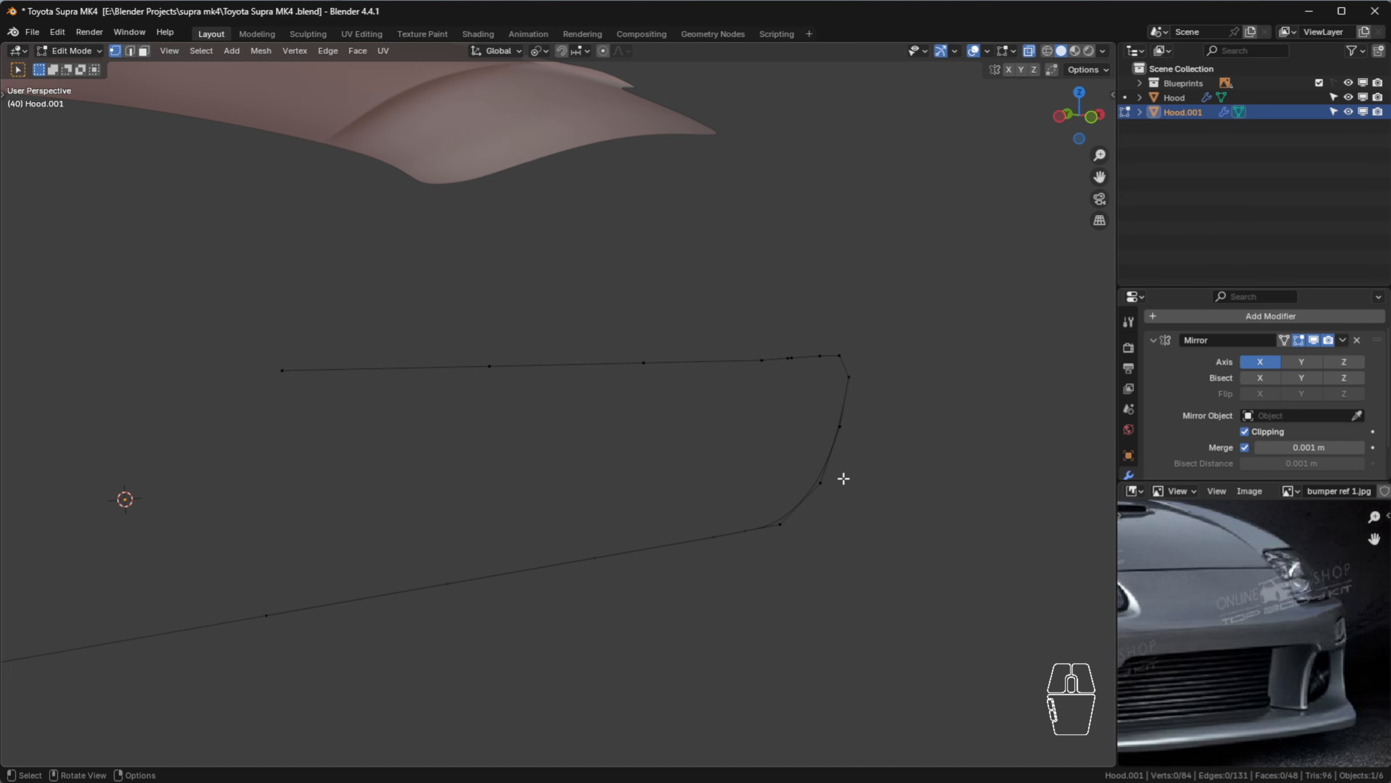
key("1")
scroll(570, 409, "up", 2)
scroll(537, 432, "down", 2)
middle_click_drag(496, 476, 286, 372)
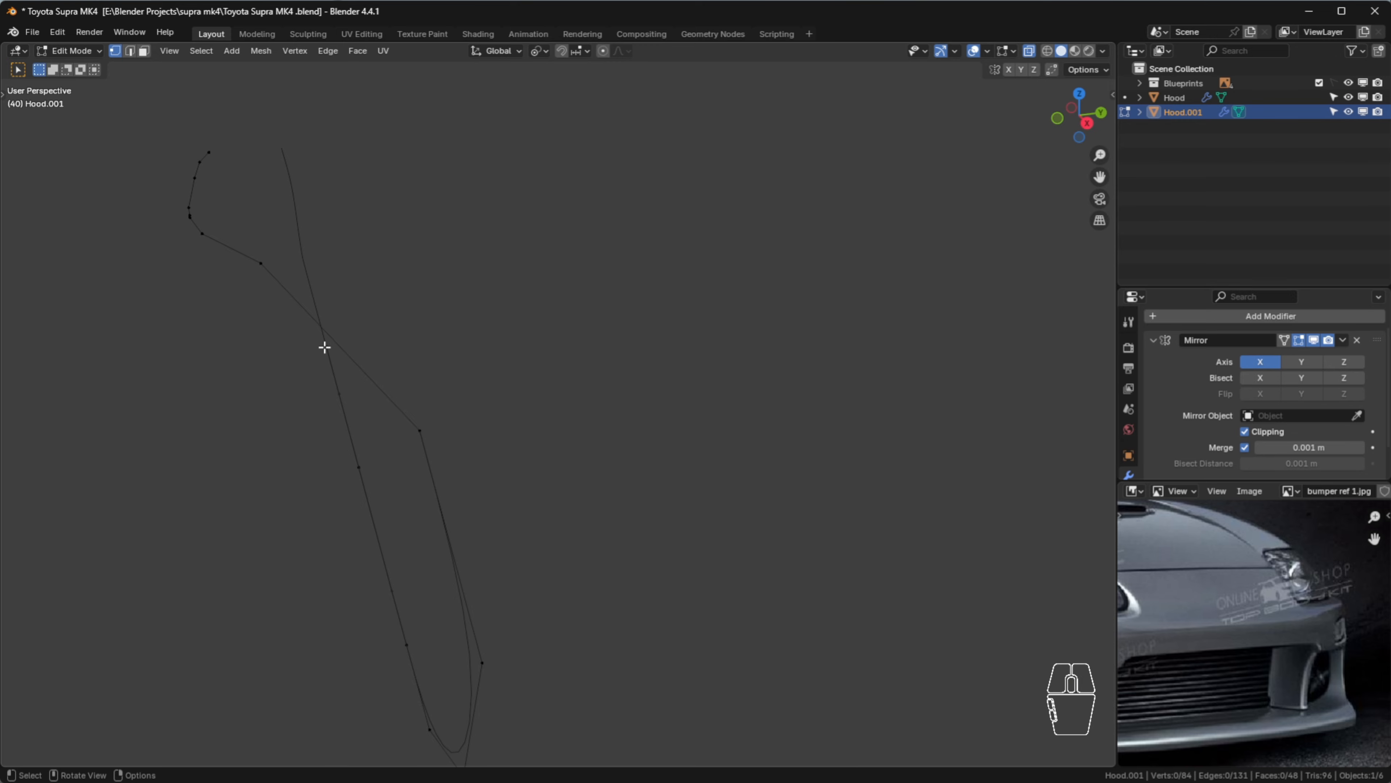
left_click_drag(363, 398, 339, 399)
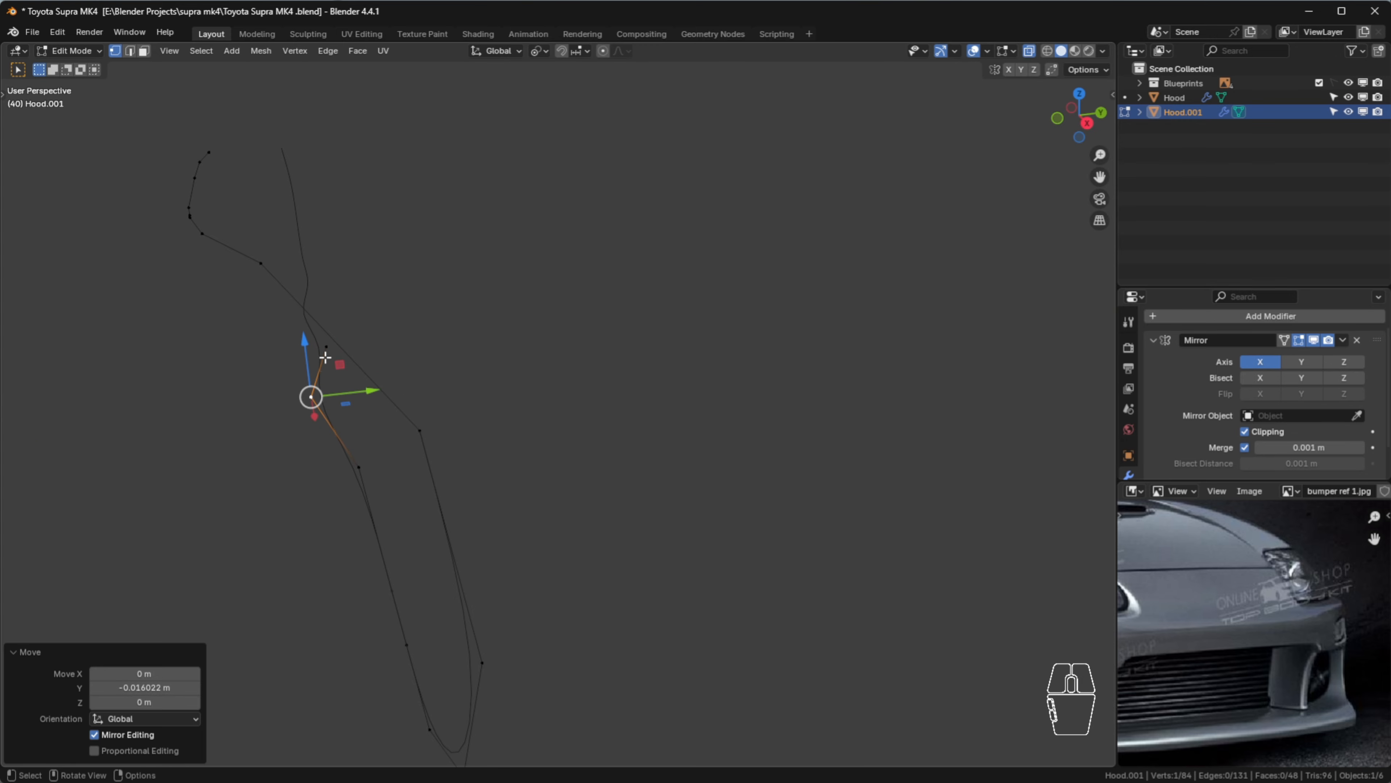
left_click(326, 352)
left_click_drag(354, 350, 329, 355)
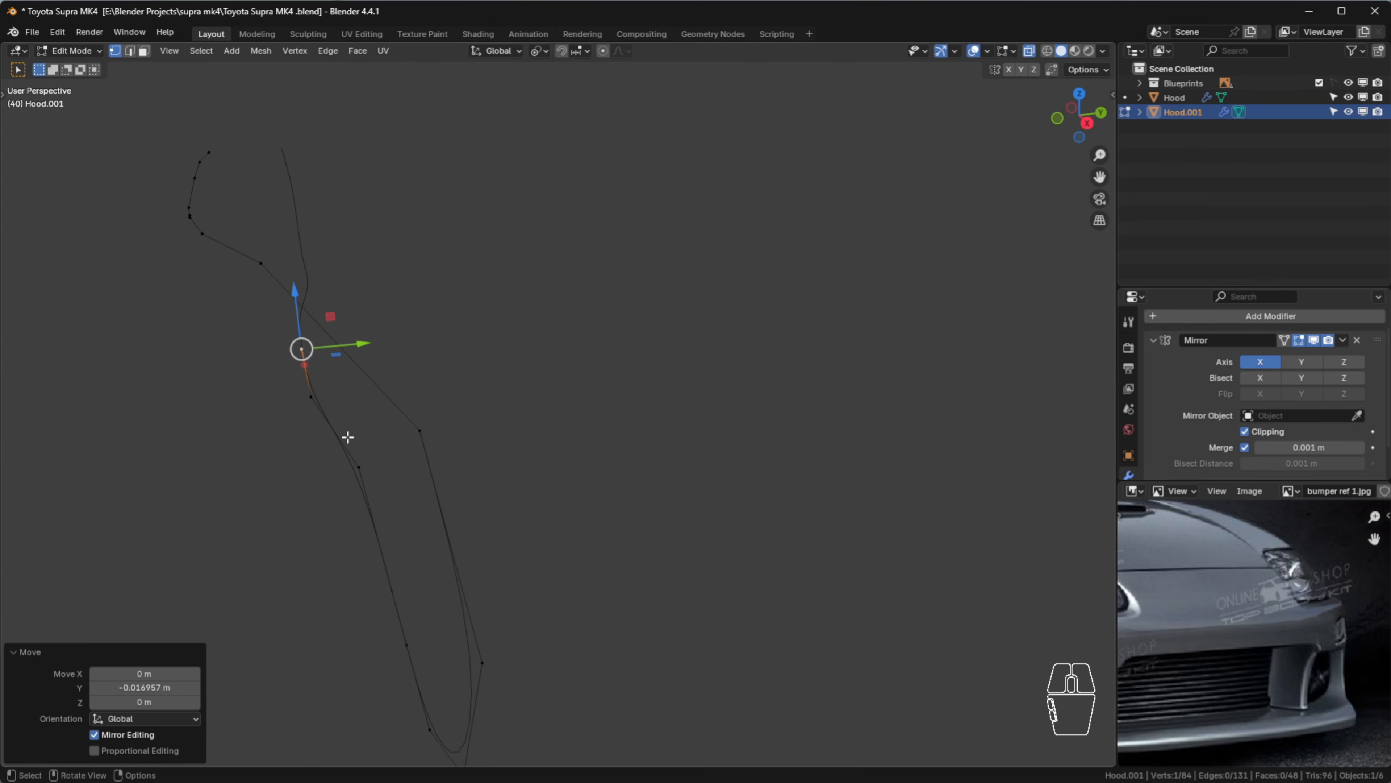
left_click(357, 466)
left_click_drag(390, 467, 364, 475)
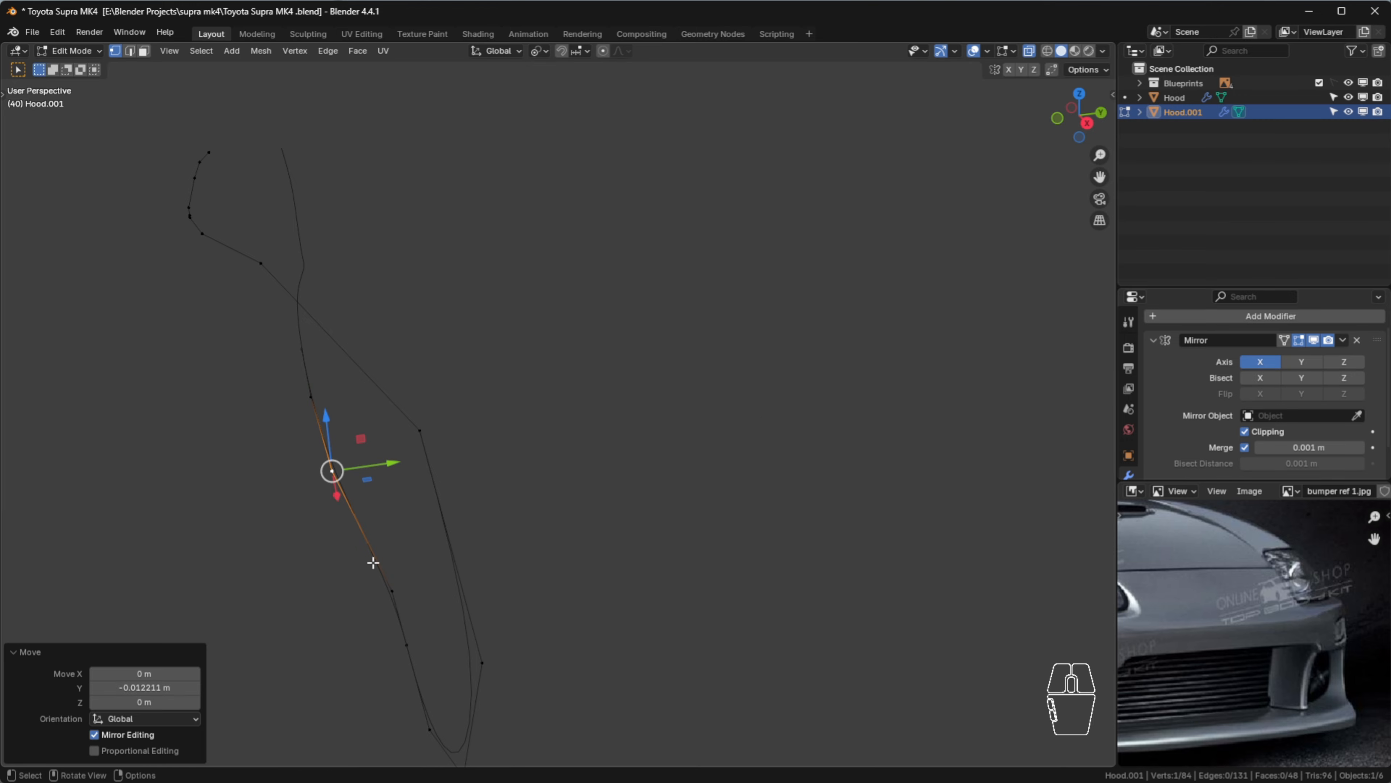
Move the next two lower-edge vertices toward the rounded corner slightly forward along Y to continue the curve
left_click(392, 591)
left_click_drag(425, 591, 403, 597)
left_click(406, 645)
left_click_drag(438, 642, 419, 647)
left_click(419, 564)
Select the lower edge's path of six vertices from the corner to the centreline and shift it slightly forward along Y
middle_click_drag(398, 531, 675, 535)
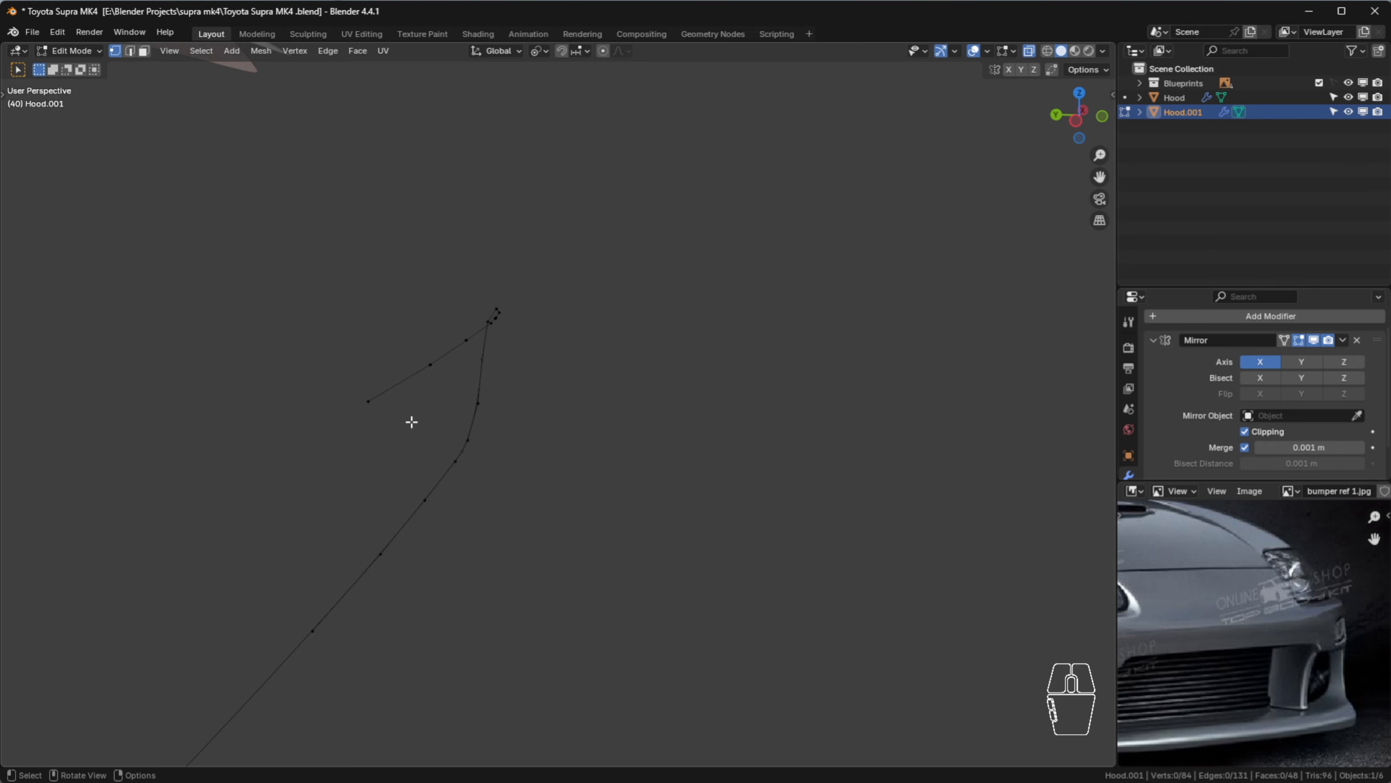
left_click(467, 439)
left_click(312, 630, "ctrl")
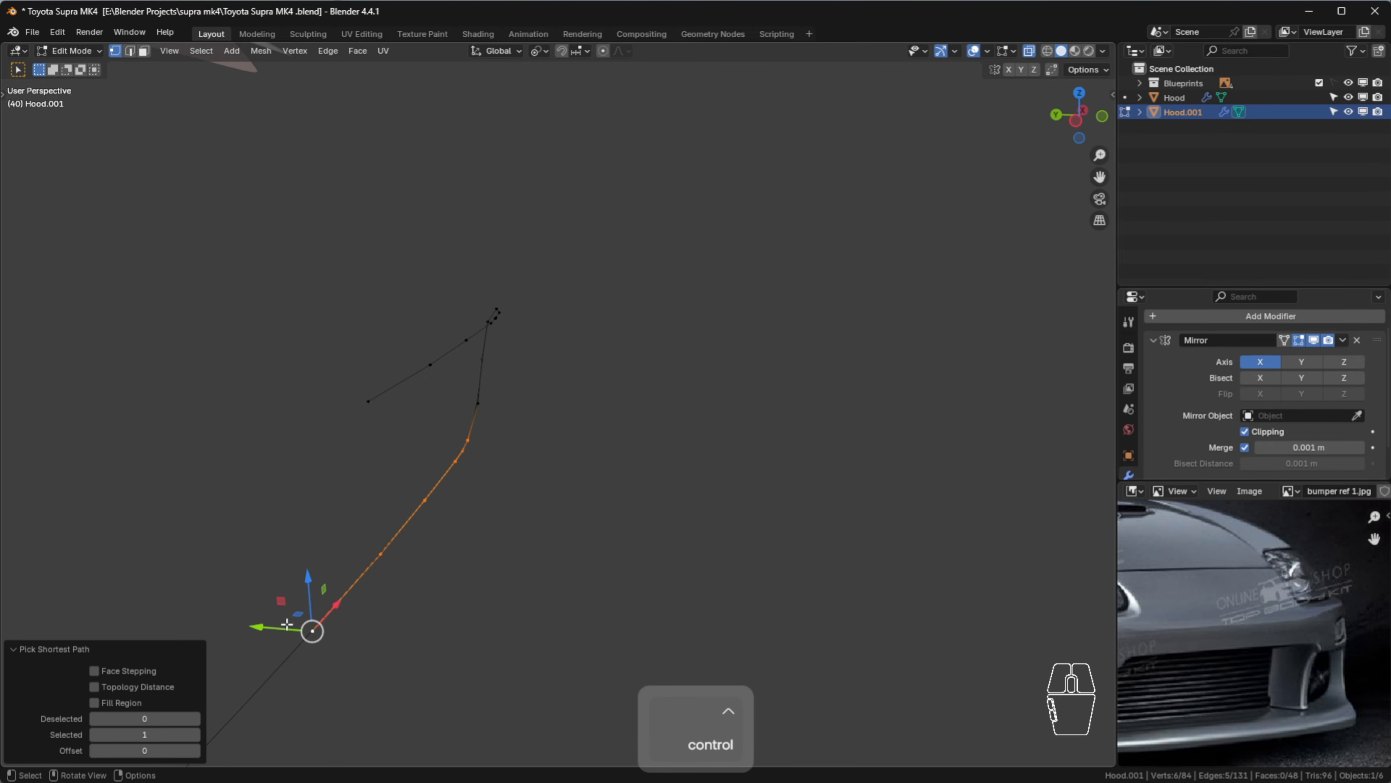
left_click_drag(280, 630, 291, 631)
left_click(292, 631)
Reveal the hidden bumper geometry and check the reshaped grille edge in Object Mode
mouse_move(621, 525)
middle_mouse_down()
mouse_move(516, 472)
mouse_move(344, 528)
middle_mouse_up()
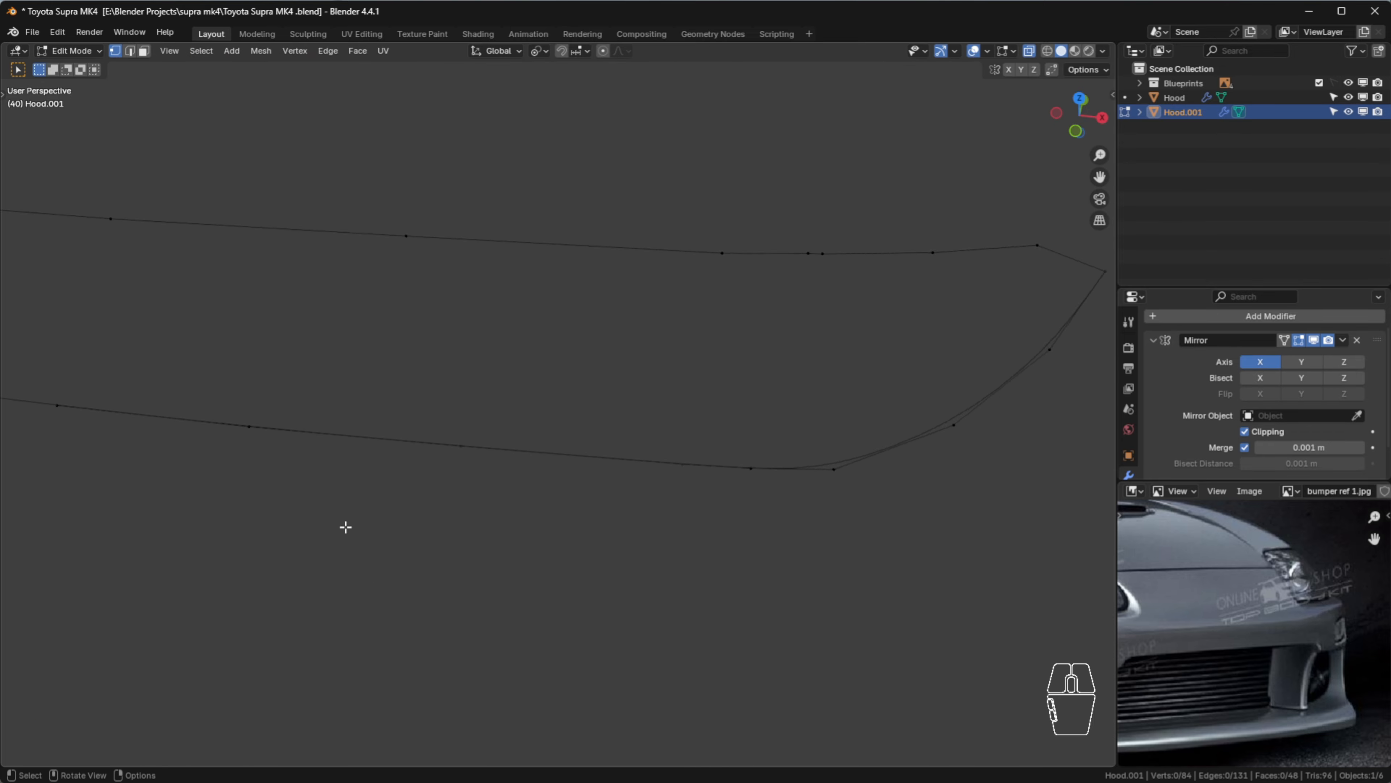
key("Tab")
scroll(822, 436, "down", 3)
middle_click_drag(767, 412, 669, 439, "shift")
scroll(673, 438, "up", 4)
key("Tab")
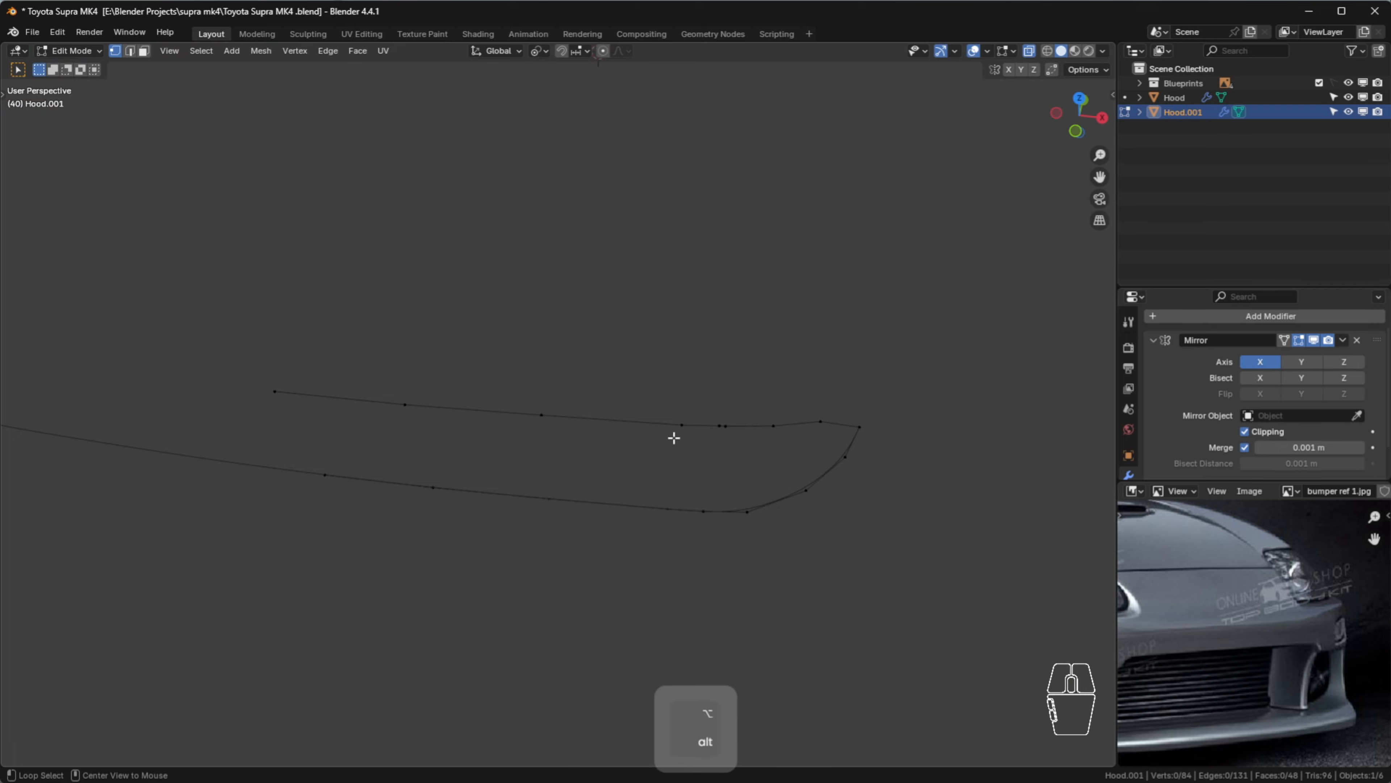
key("alt+h")
left_click(751, 534)
middle_click_drag(751, 533, 680, 418)
left_click(857, 429)
key("Tab")
left_click(837, 425)
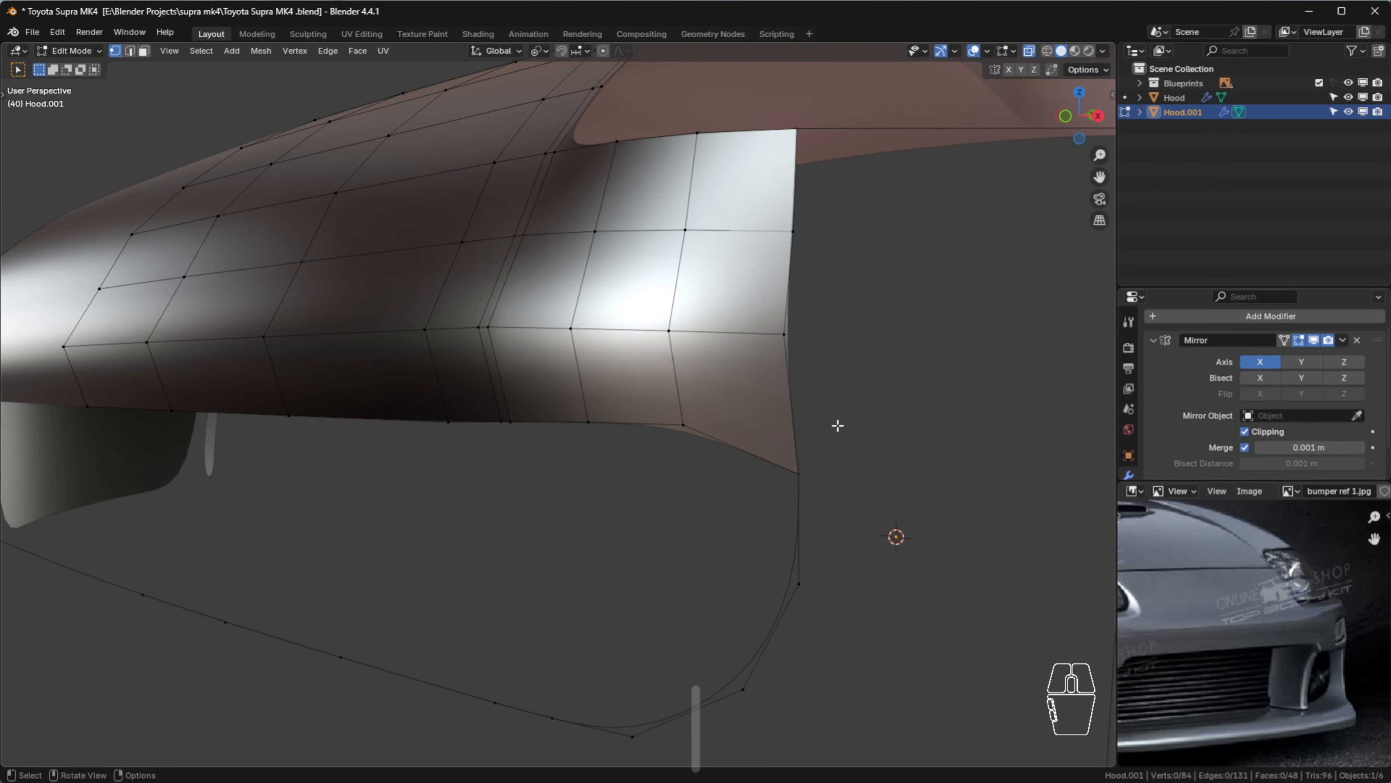
Hide the vertex on the grille's upper edge just before its rounded corner to isolate the central panel's outer vertical edge
key("ctrl+r")
key("Escape")
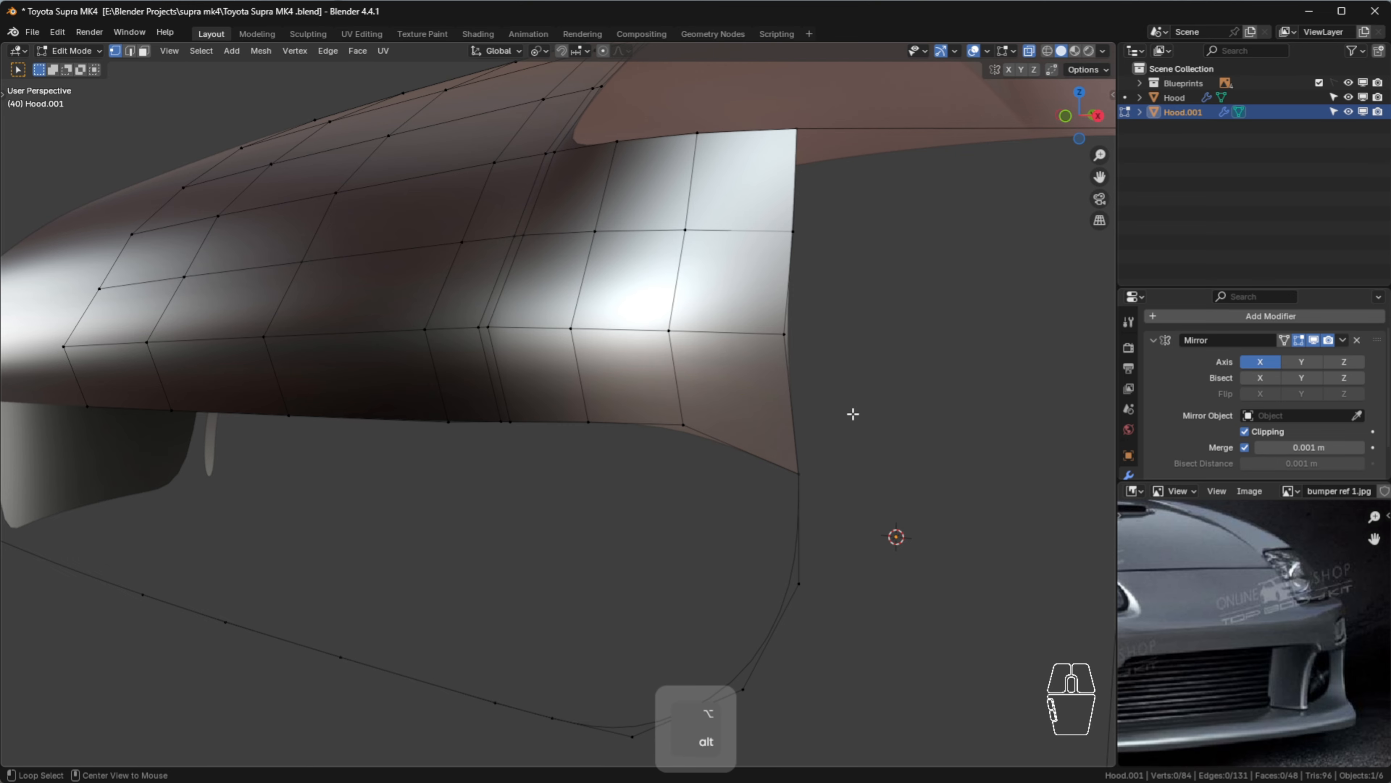
key("alt+h")
mouse_move(854, 413)
middle_mouse_down()
mouse_move(829, 414)
mouse_move(848, 416)
middle_mouse_up()
scroll(847, 417, "down", 4)
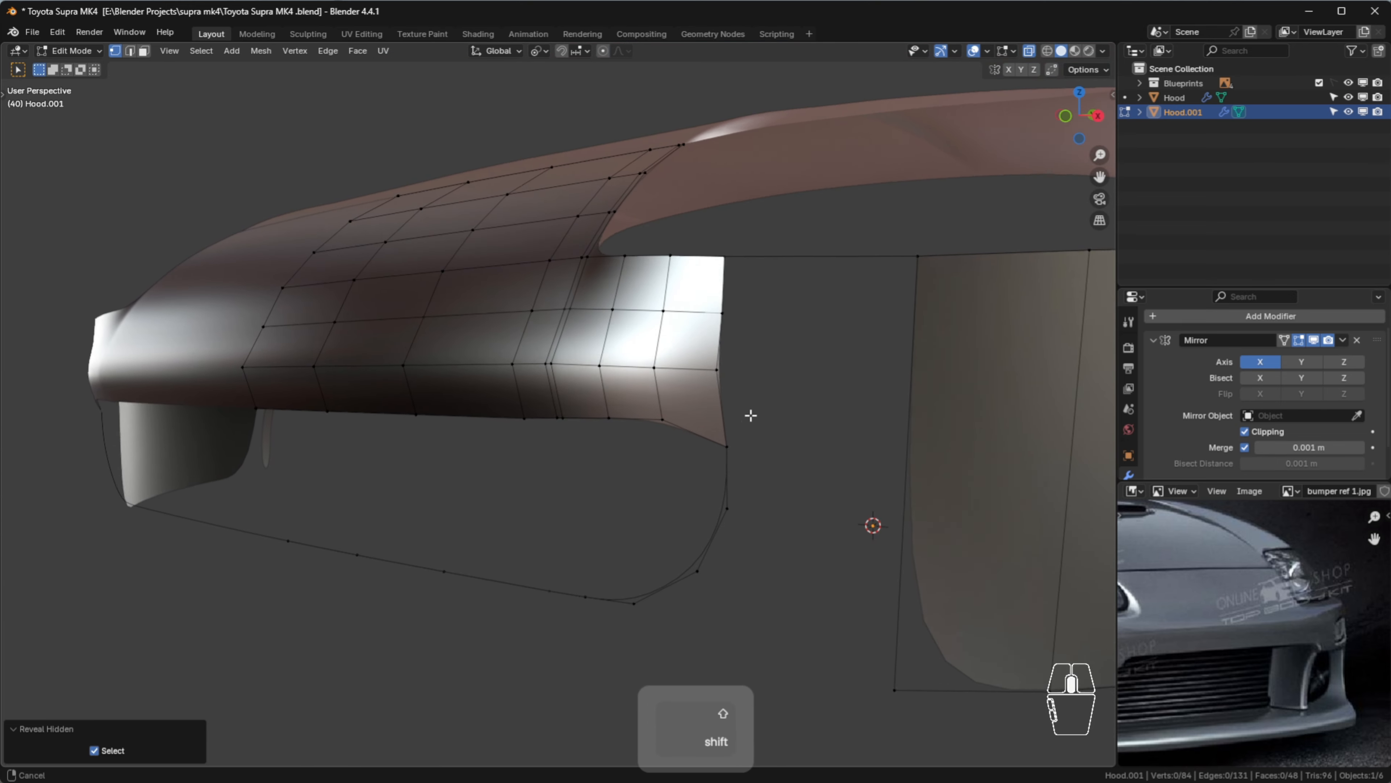
left_click(657, 421, "shift")
key("h")
scroll(690, 425, "up", 2)
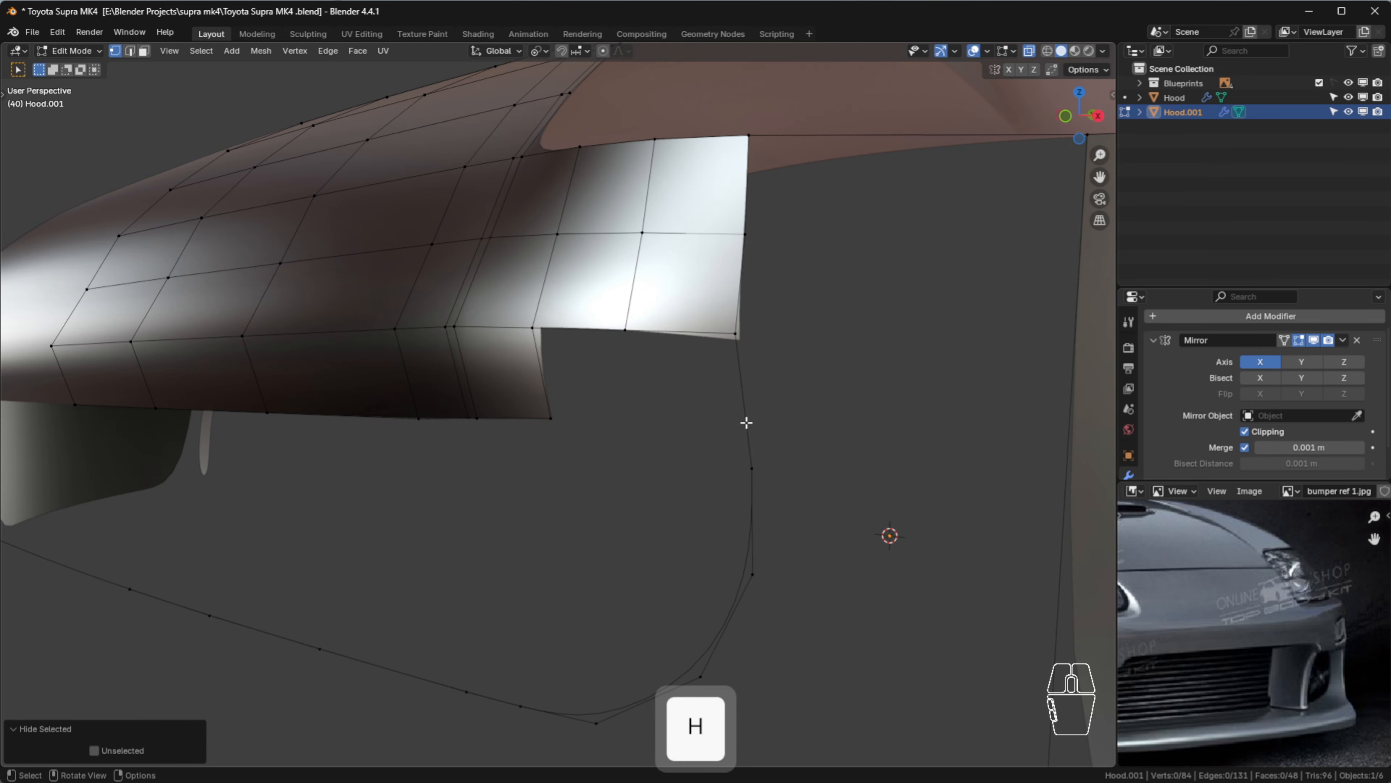
Cut the isolated outer vertical edge once and slide the new vertex by 0.539 toward the grille corner
key("ctrl+r")
left_click(747, 421)
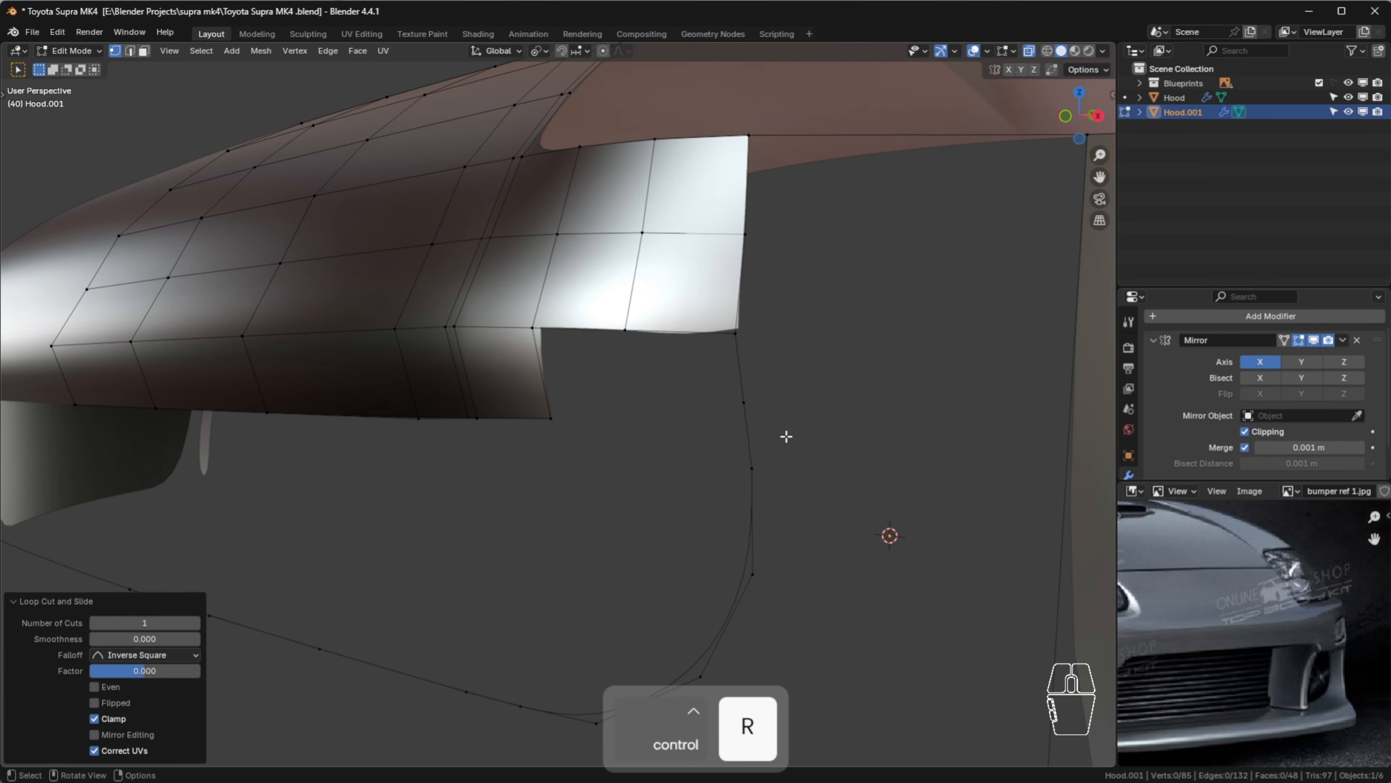
left_click(751, 403)
key("g")
key("g")
left_click(755, 438)
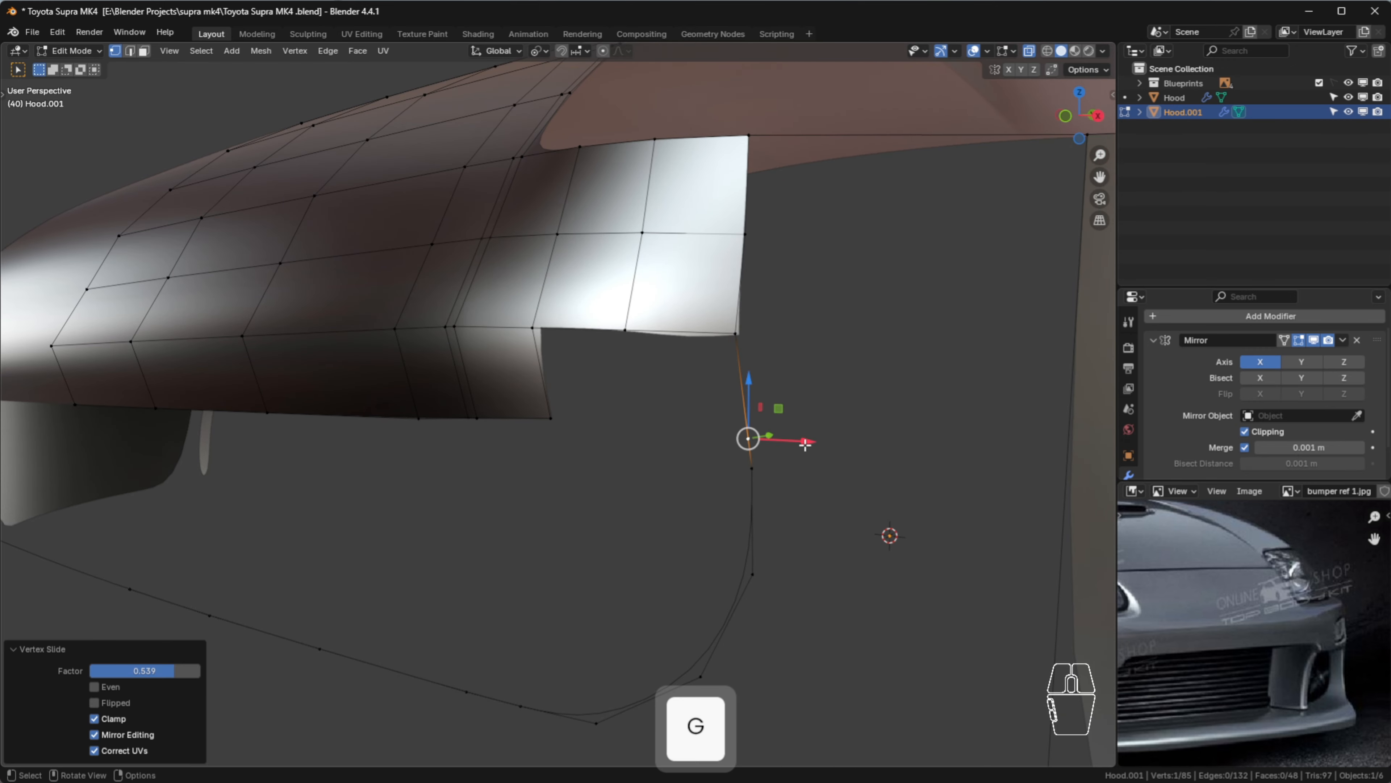
Reveal the hidden geometry and connect the grille's upper corner vertex to the new vertex on the outer edge
left_click(826, 422)
key("alt+h")
key("alt+h")
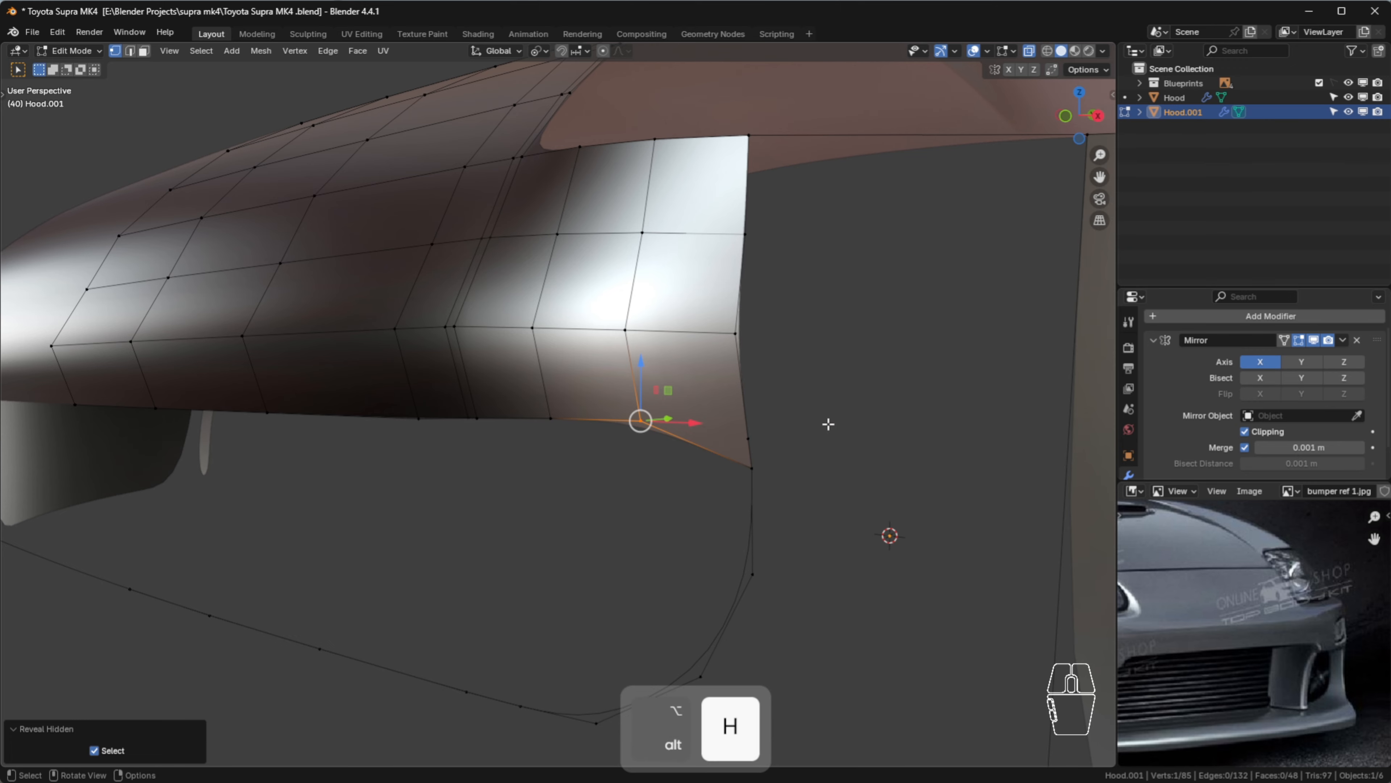
left_click(748, 438, "shift")
key("j")
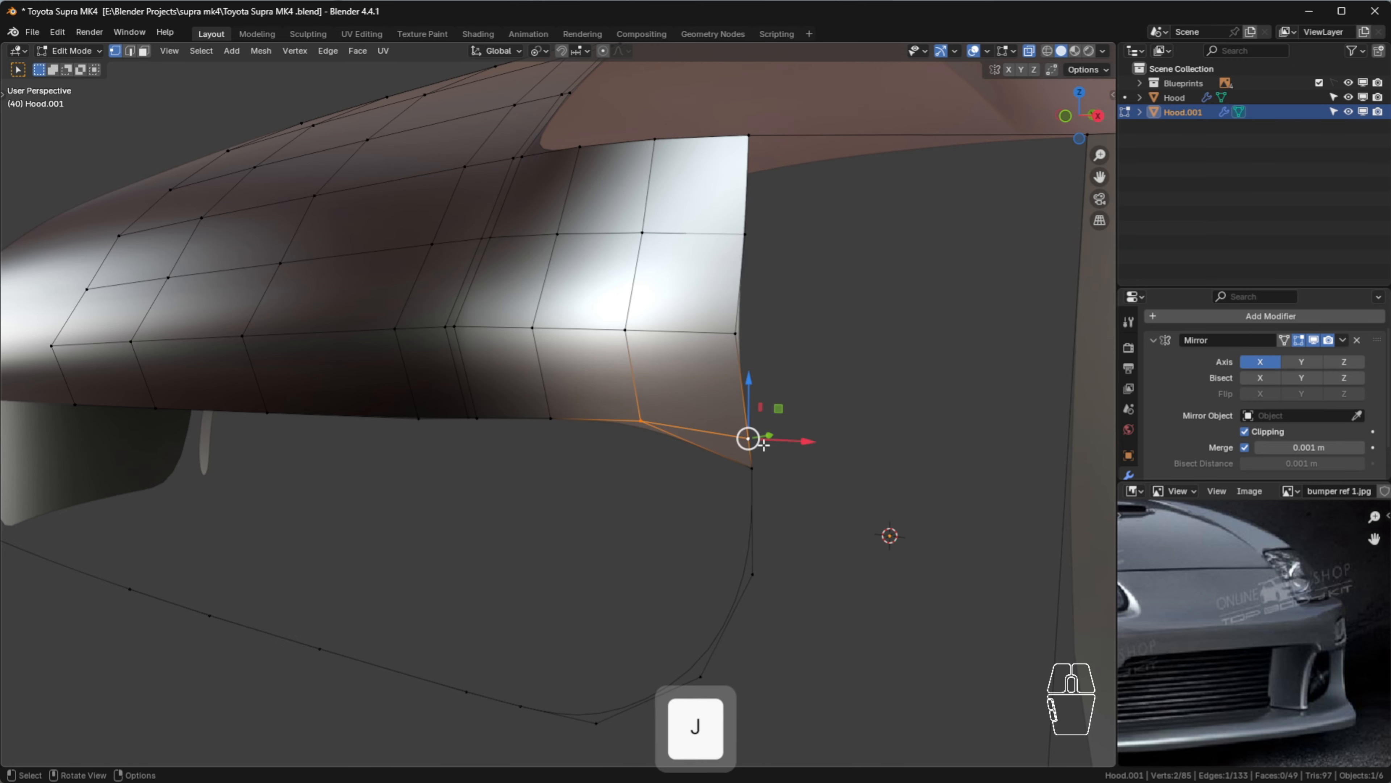
left_click(876, 447)
Slide the new outer-edge vertex up by 0.119 to level the connecting edge and check the grille corner's shading
key("1")
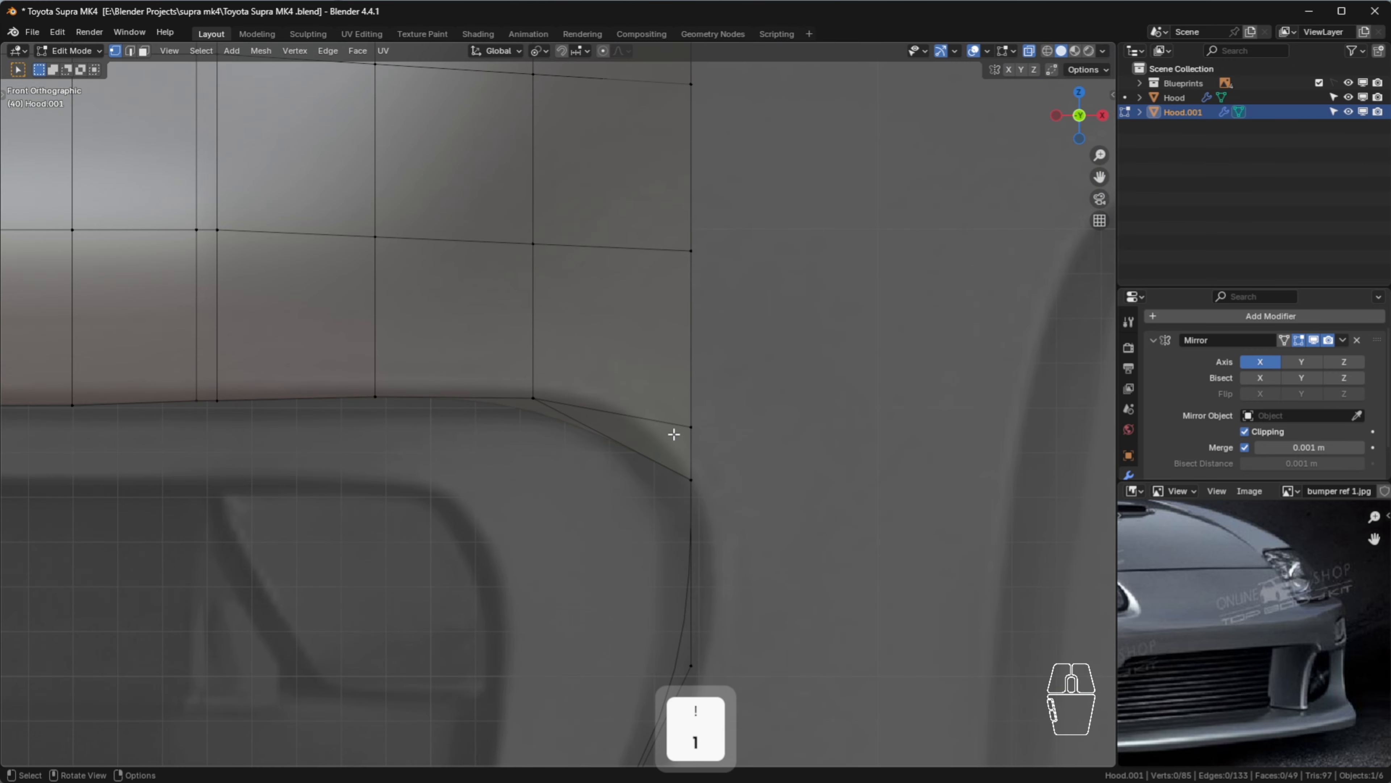
key("g")
key("g")
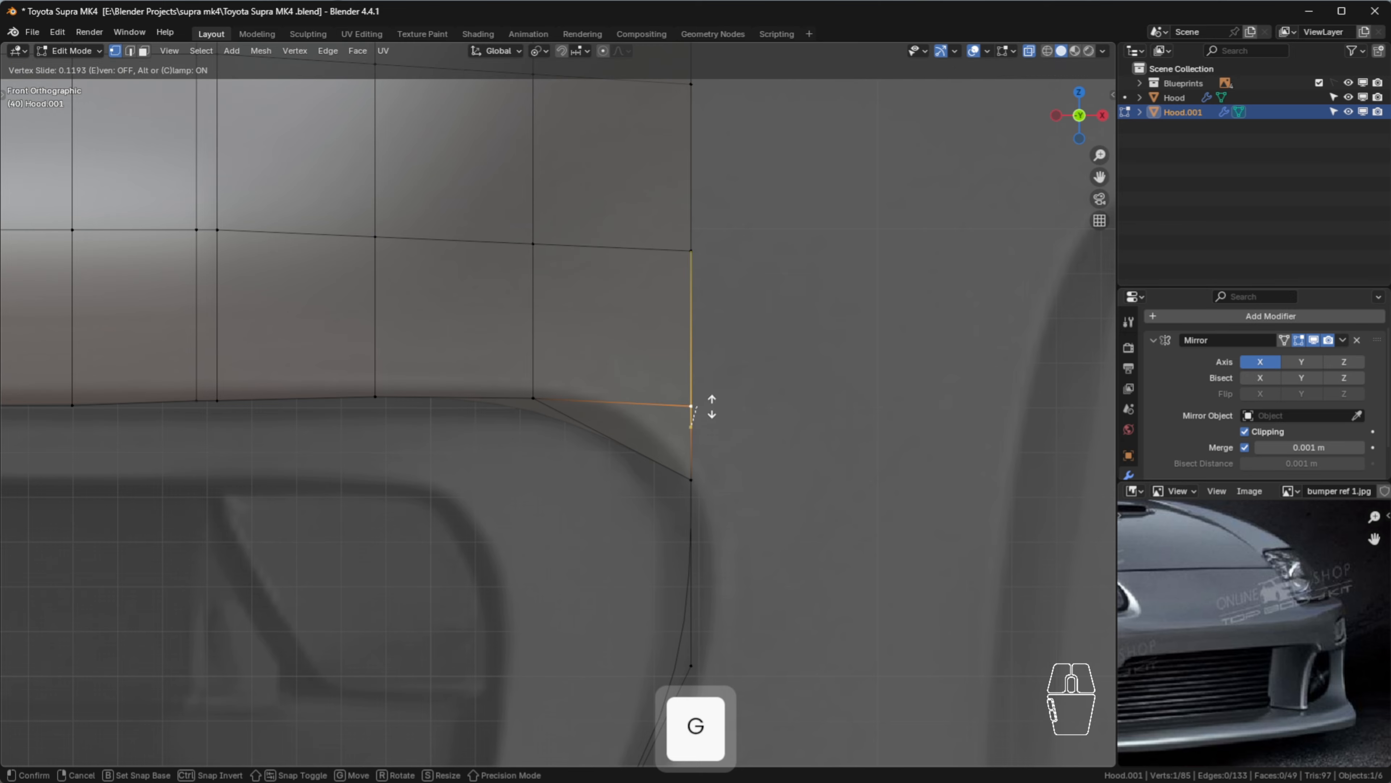
left_click(711, 405)
scroll(778, 421, "down", 5)
scroll(733, 336, "up", 1)
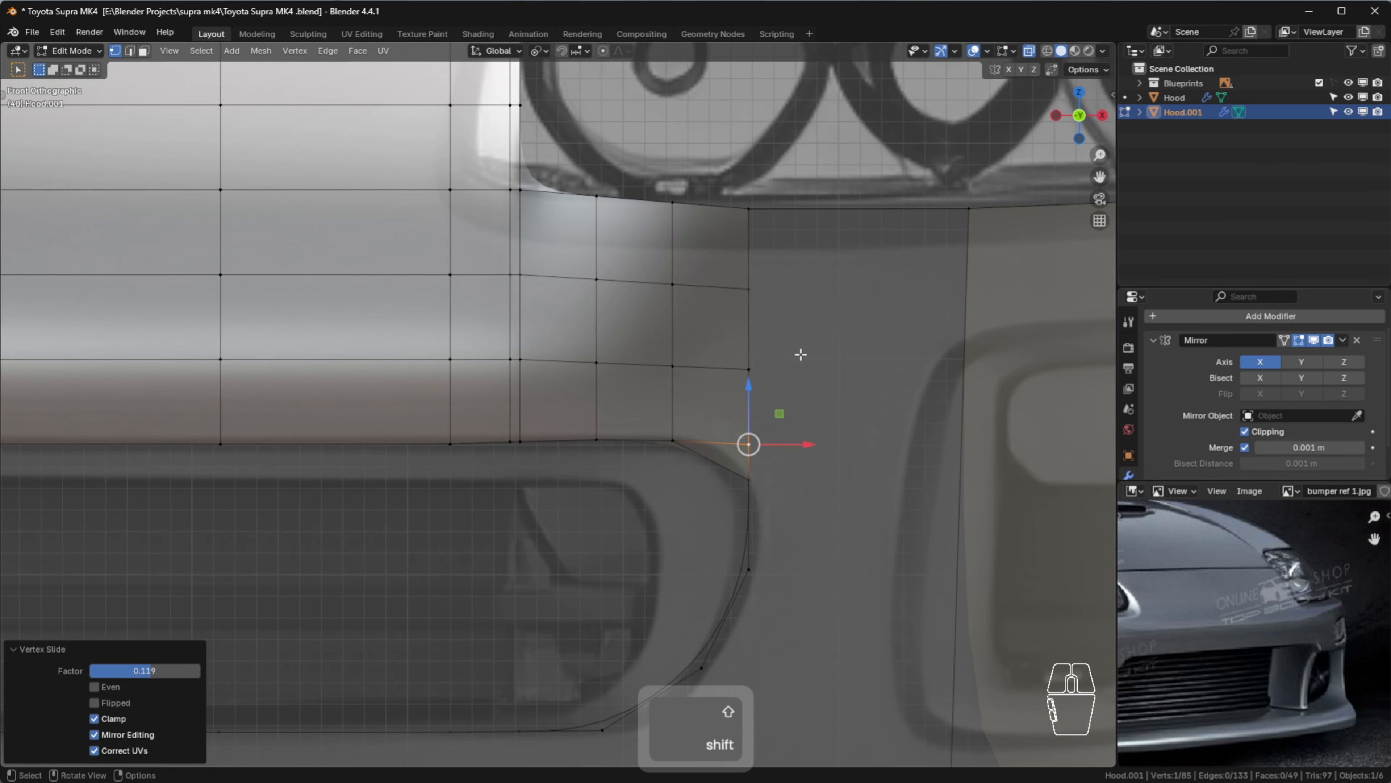
scroll(786, 414, "down", 1)
left_click(842, 469)
key("Tab")
middle_click_drag(717, 428, 728, 363)
key("Tab")
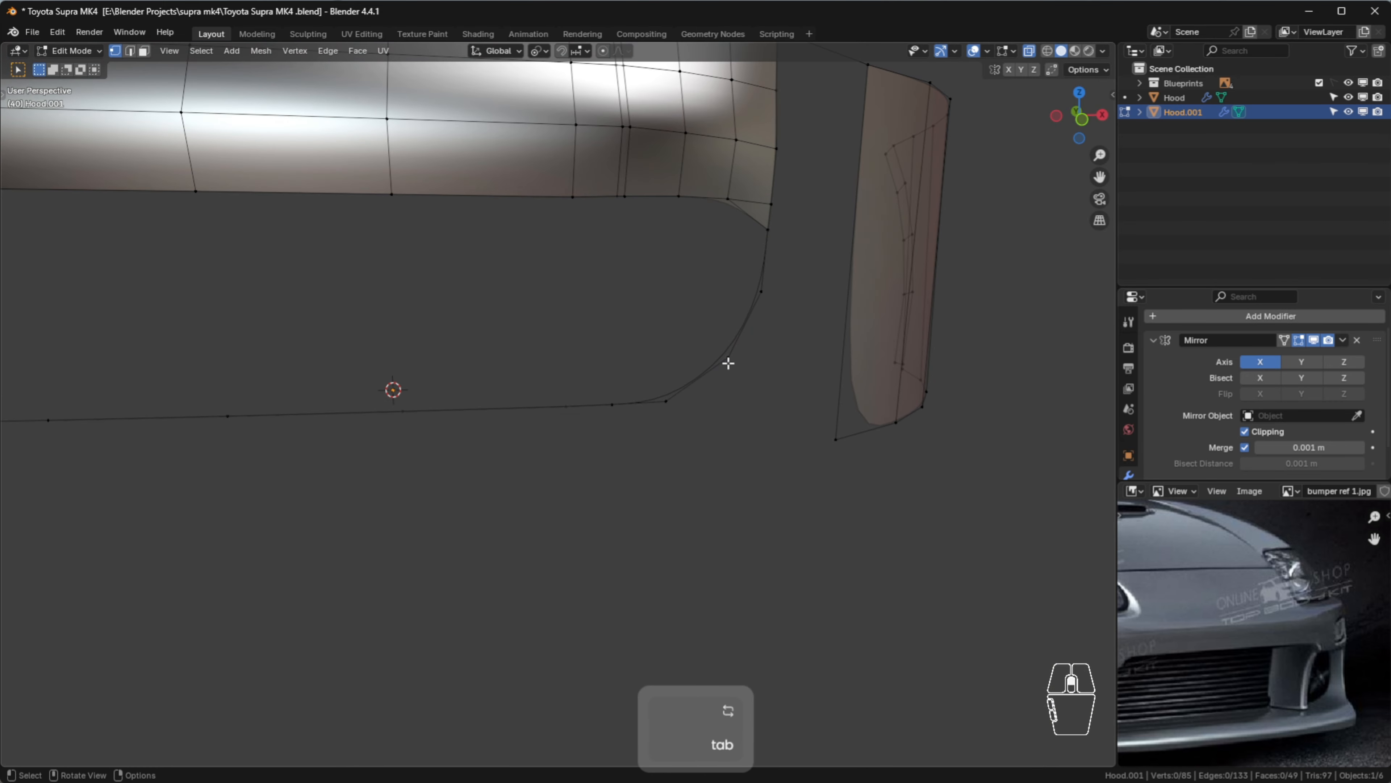
Extrude the lower edge of the grille opening straight down along Z to the bumper line on the front blueprint
scroll(633, 413, "down", 3)
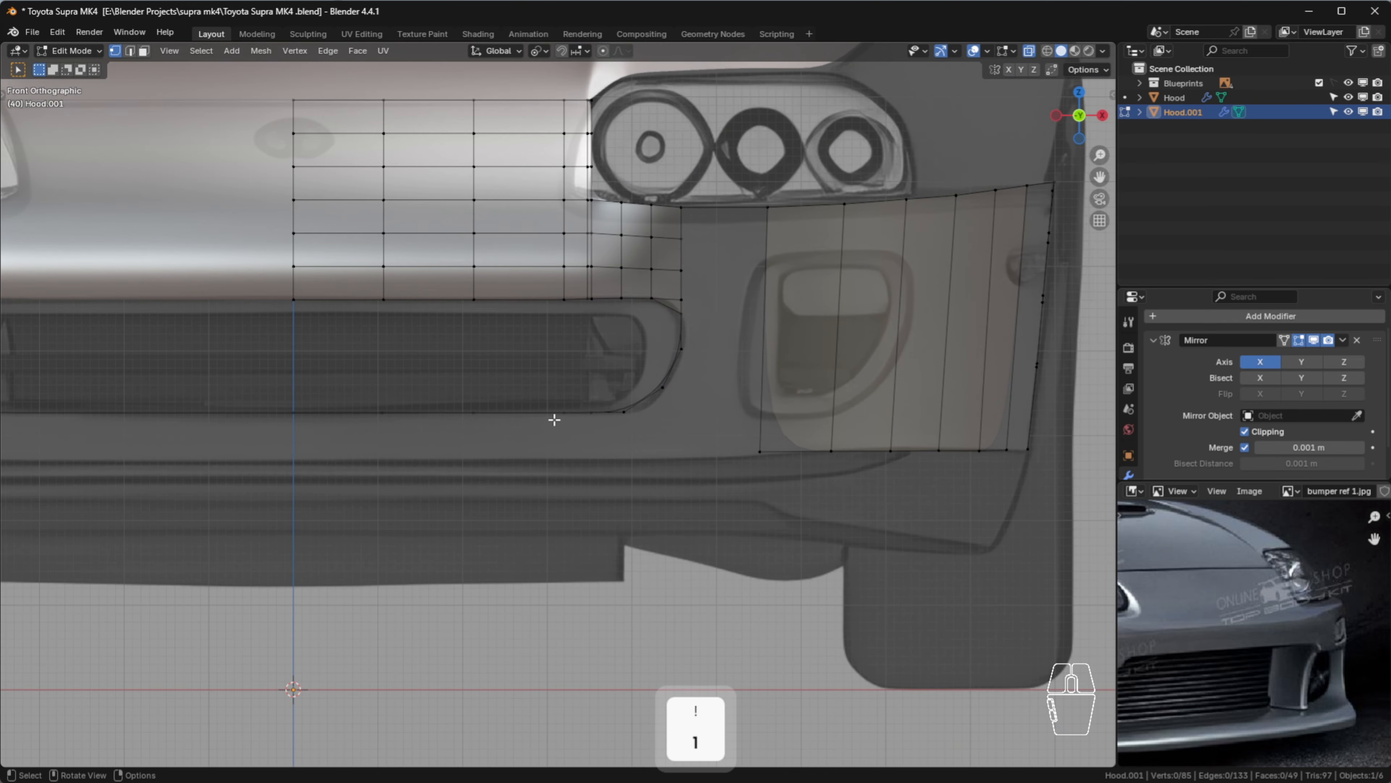
scroll(377, 406, "up", 1)
left_click_drag(256, 382, 696, 521)
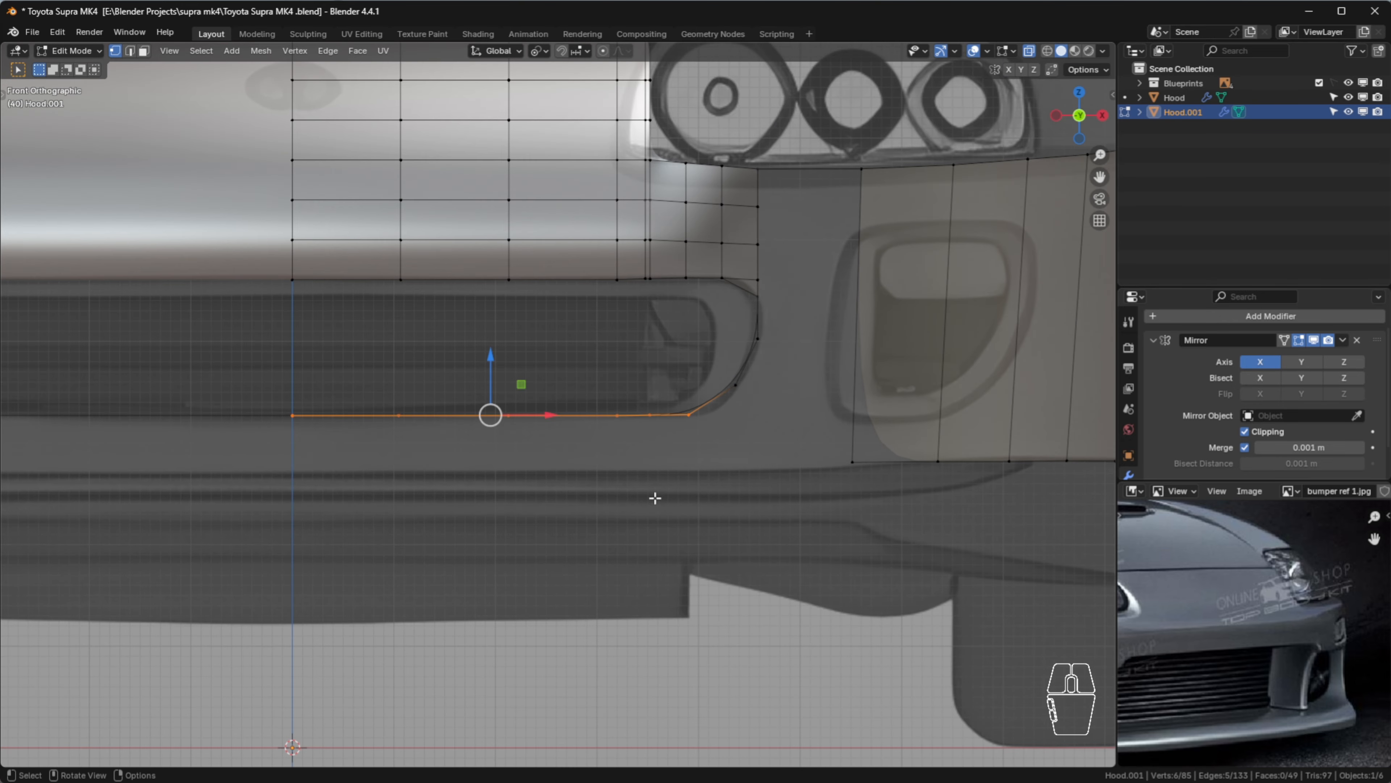
key("e")
key("z")
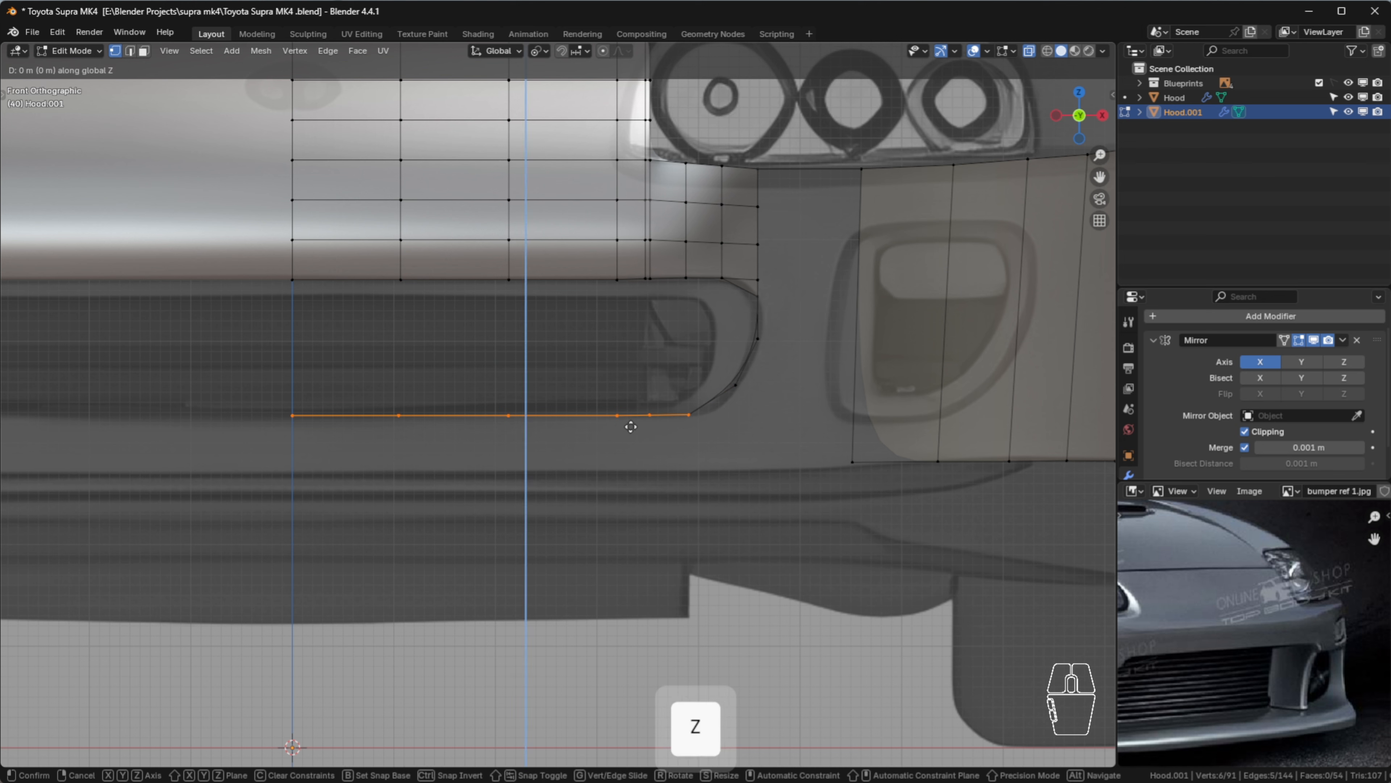
left_click(649, 483)
left_click(797, 472)
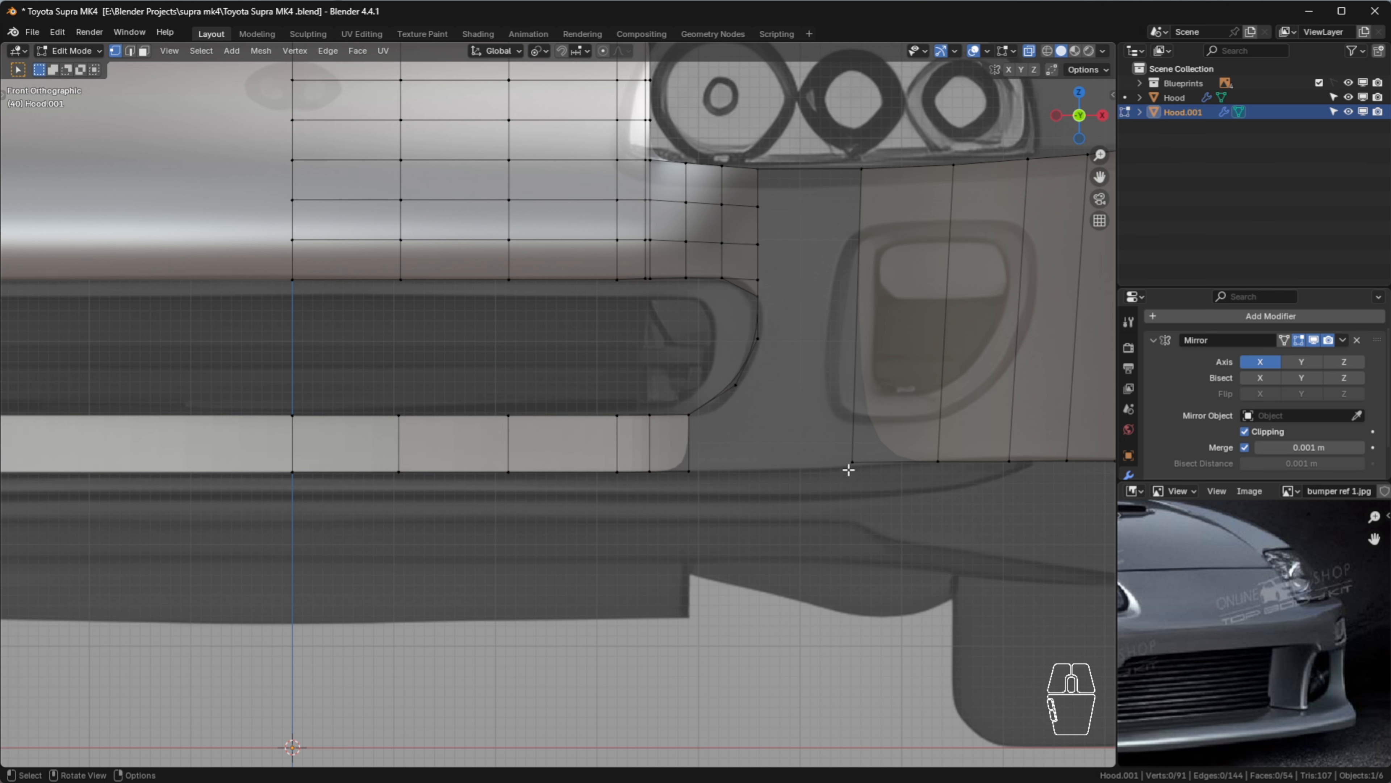
Connect the new strip's outer lower corner to the inner lower corner of the side bumper panel with an edge
left_click(688, 470)
left_click(852, 462, "shift")
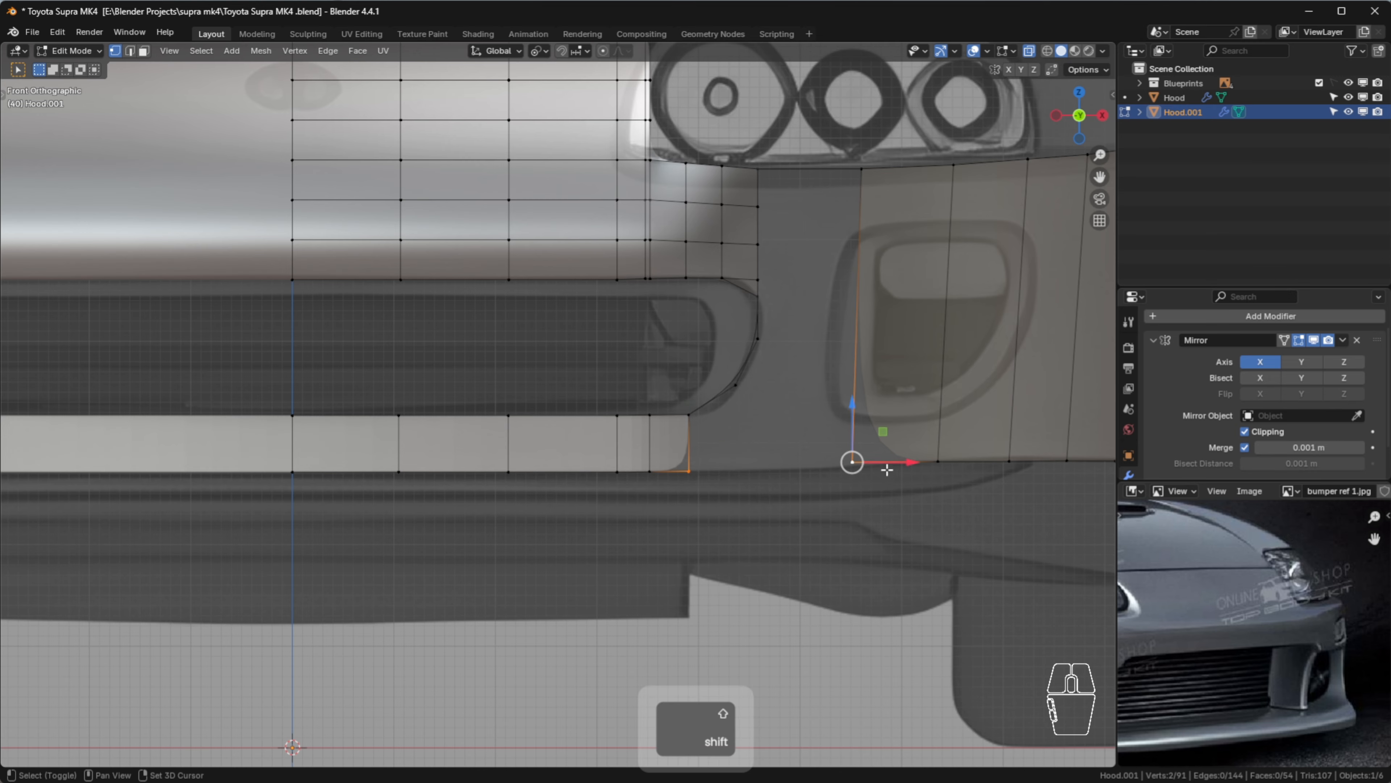
key("f")
scroll(786, 476, "up", 2)
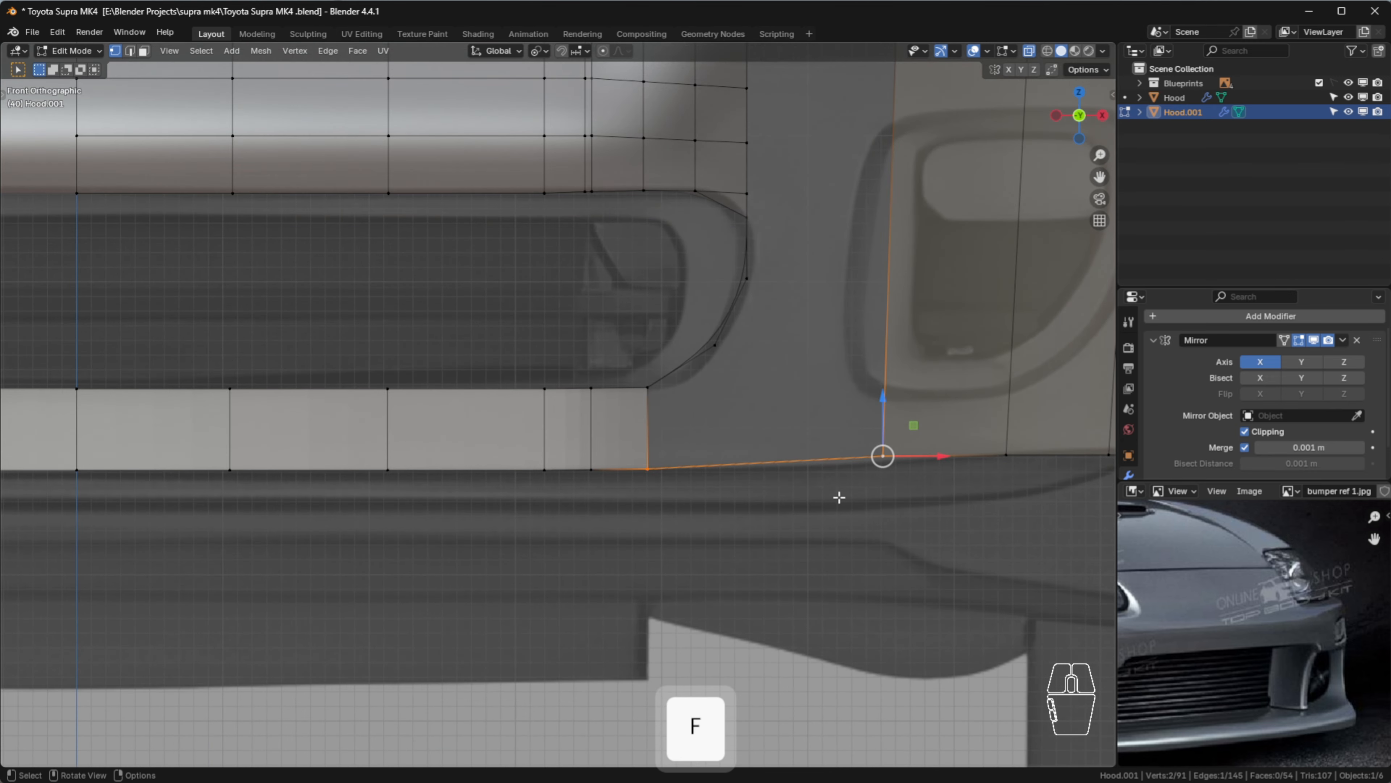
left_click(839, 497)
Add one loop cut at the midpoint of the new lower connecting edge
middle_click_drag(838, 497, 835, 529)
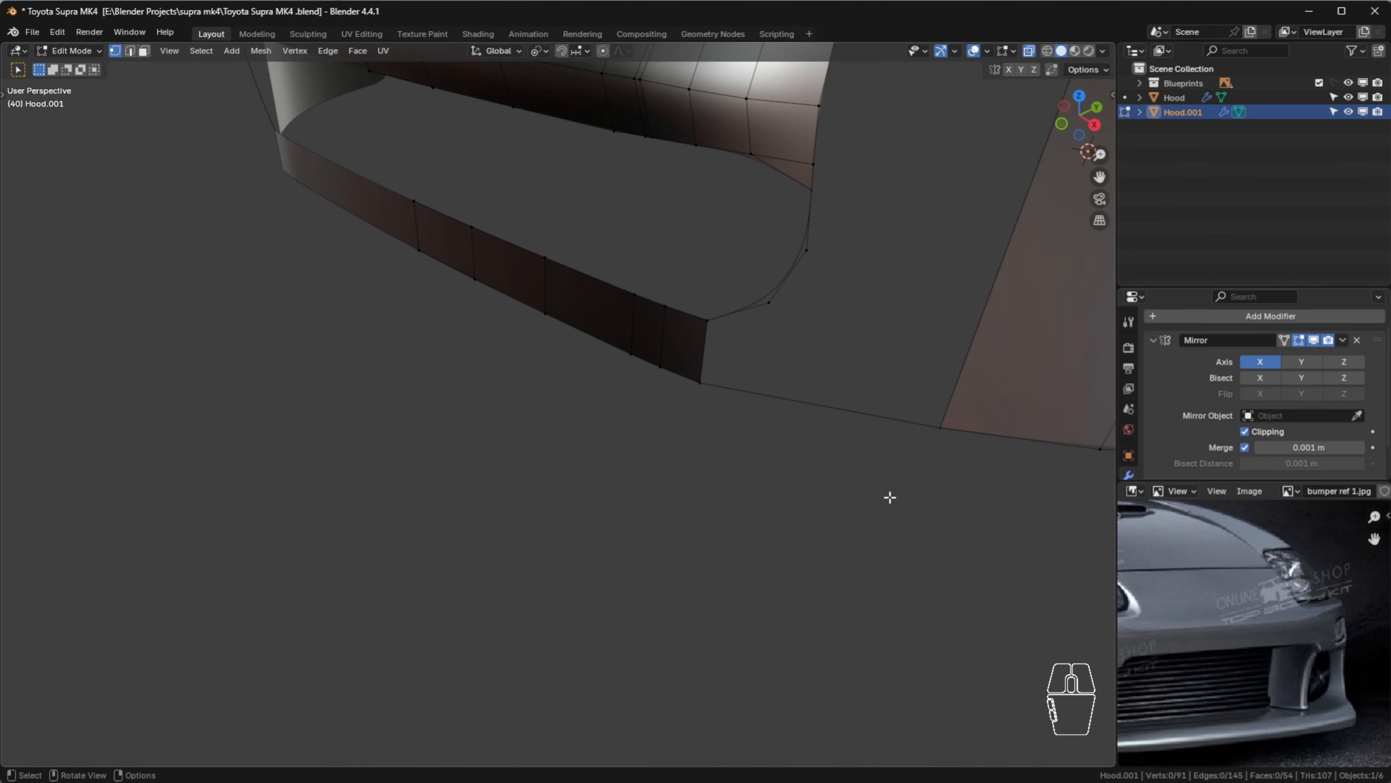
key("ctrl+r")
left_click(801, 404)
right_click(781, 432)
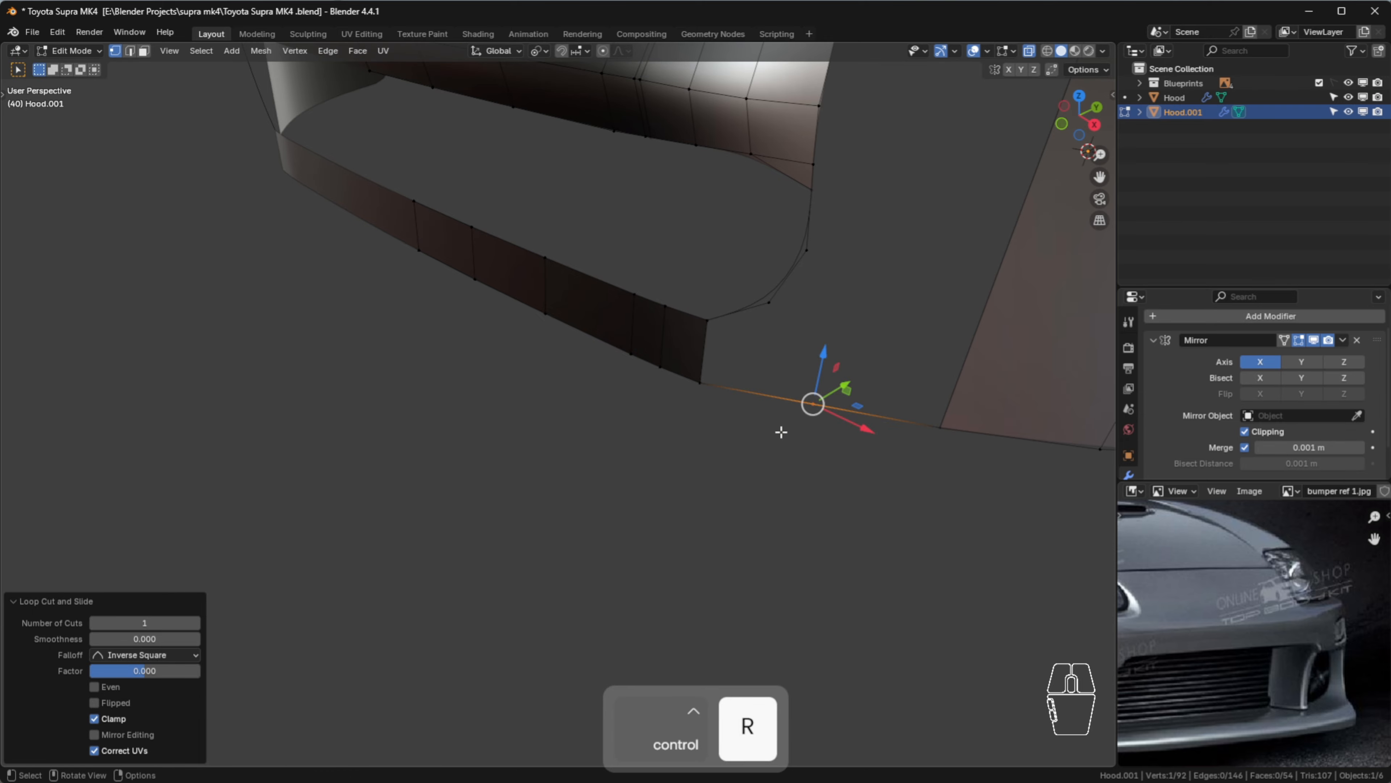
In top view, adjust the new midpoint vertex along Y so the lower edge follows the bumper's curve
key("7")
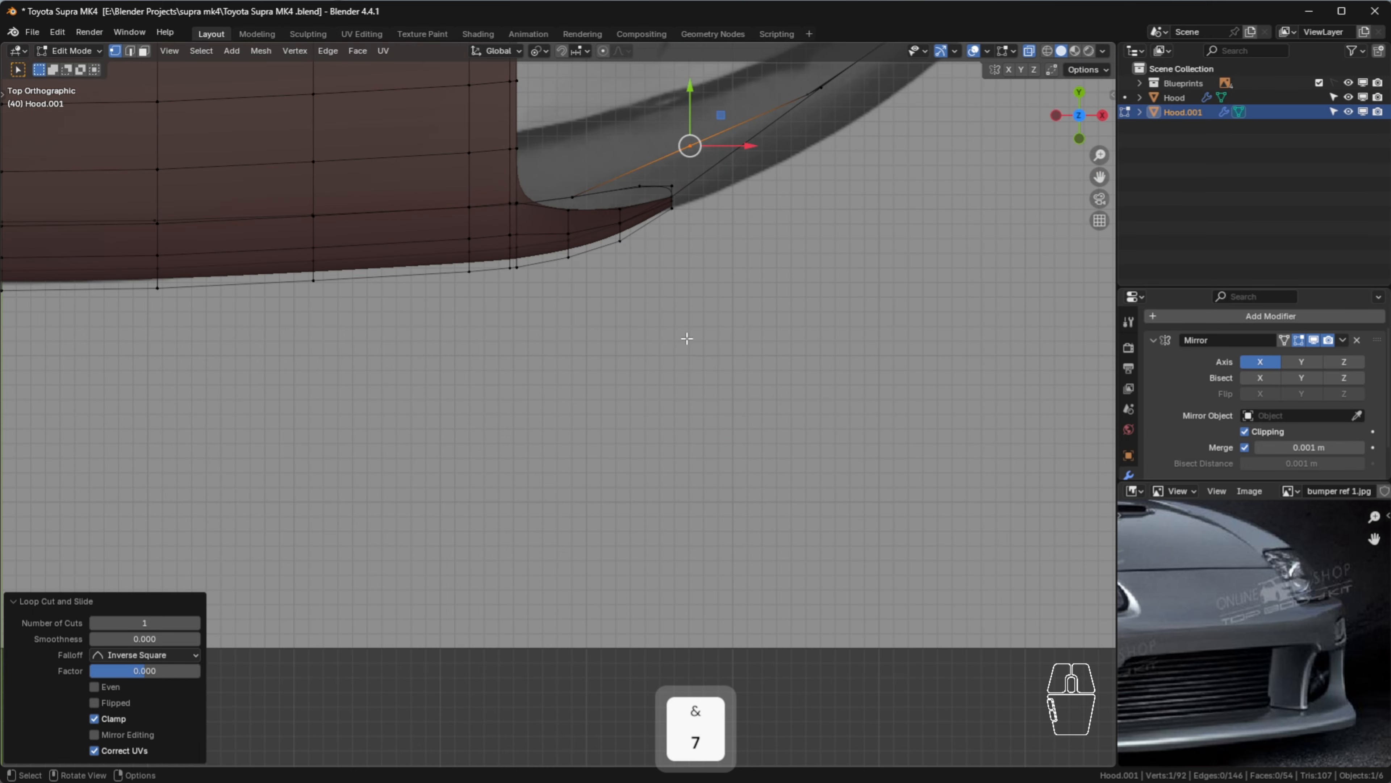
scroll(688, 264, "up", 3)
scroll(703, 162, "down", 3)
middle_click_drag(703, 162, 610, 367, "shift")
left_click_drag(604, 265, 605, 300)
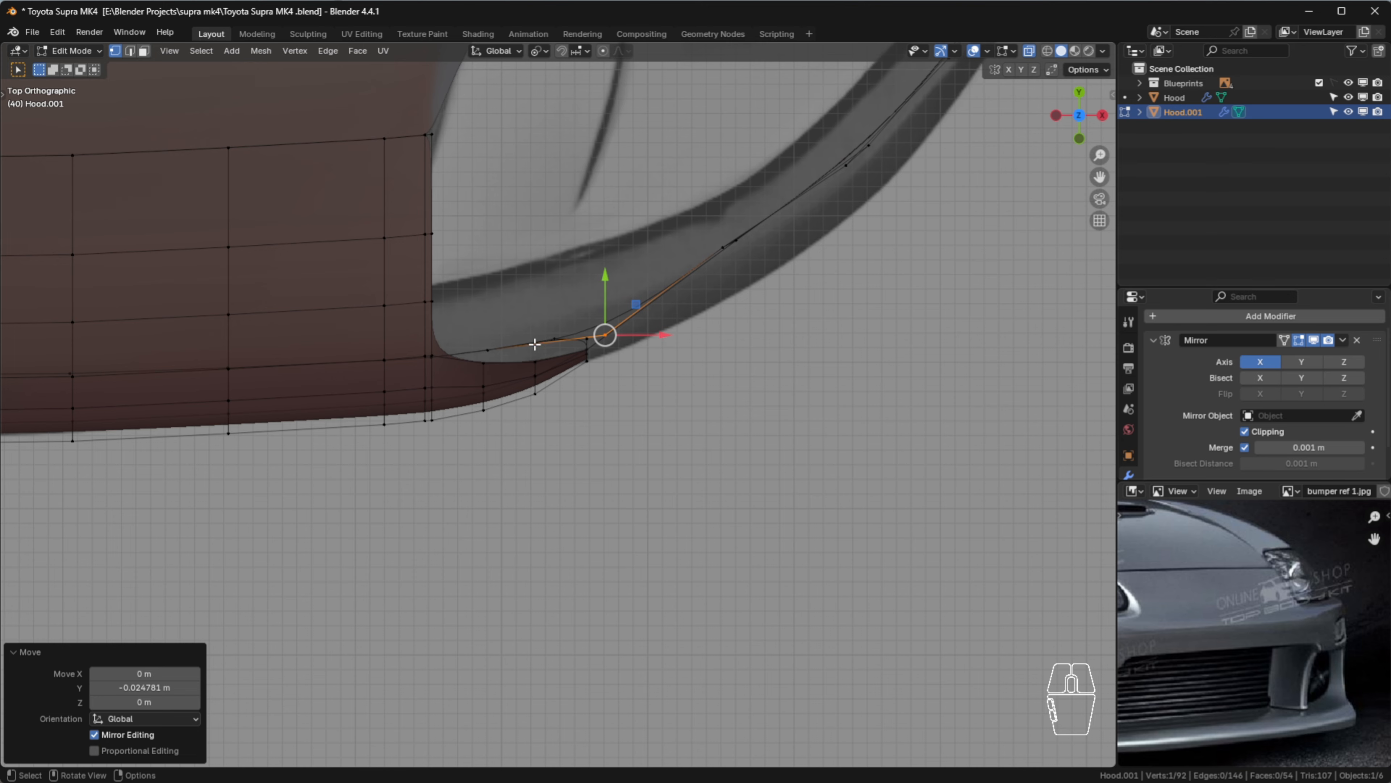
scroll(572, 367, "up", 2)
scroll(588, 437, "down", 2)
middle_click_drag(556, 435, 532, 441, "shift")
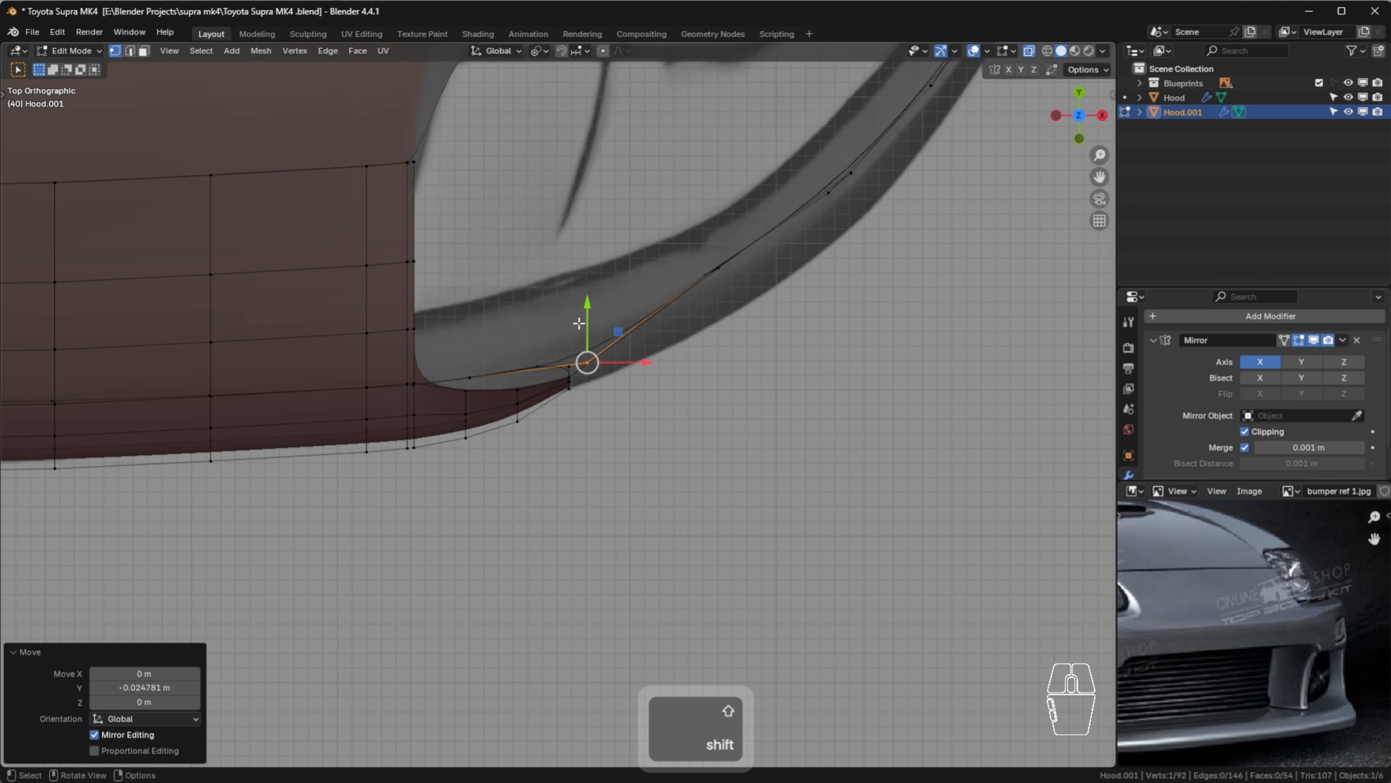
left_click_drag(590, 329, 592, 311)
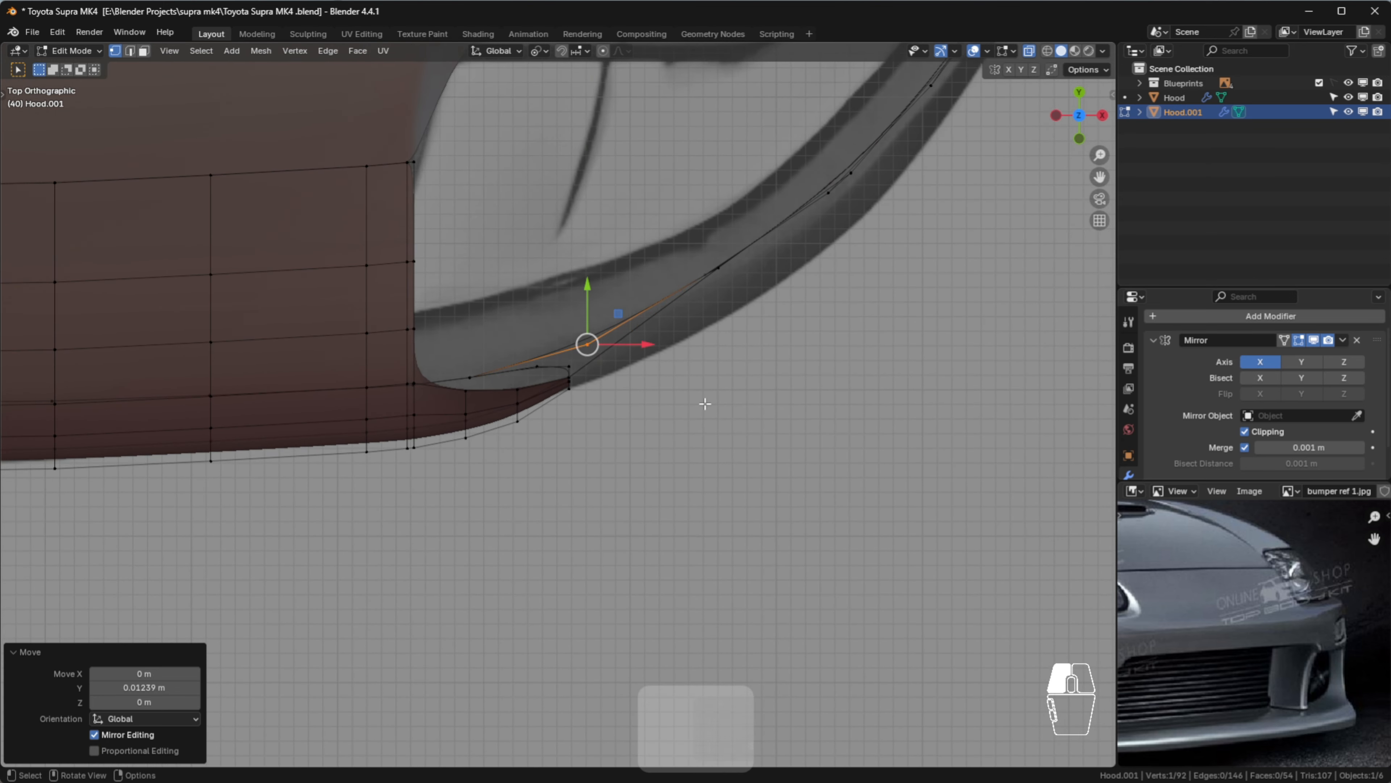
left_click(684, 395)
Add a second cut midway between the strip's outer lower corner and the connecting edge's middle vertex
scroll(715, 431, "down", 2)
key("1")
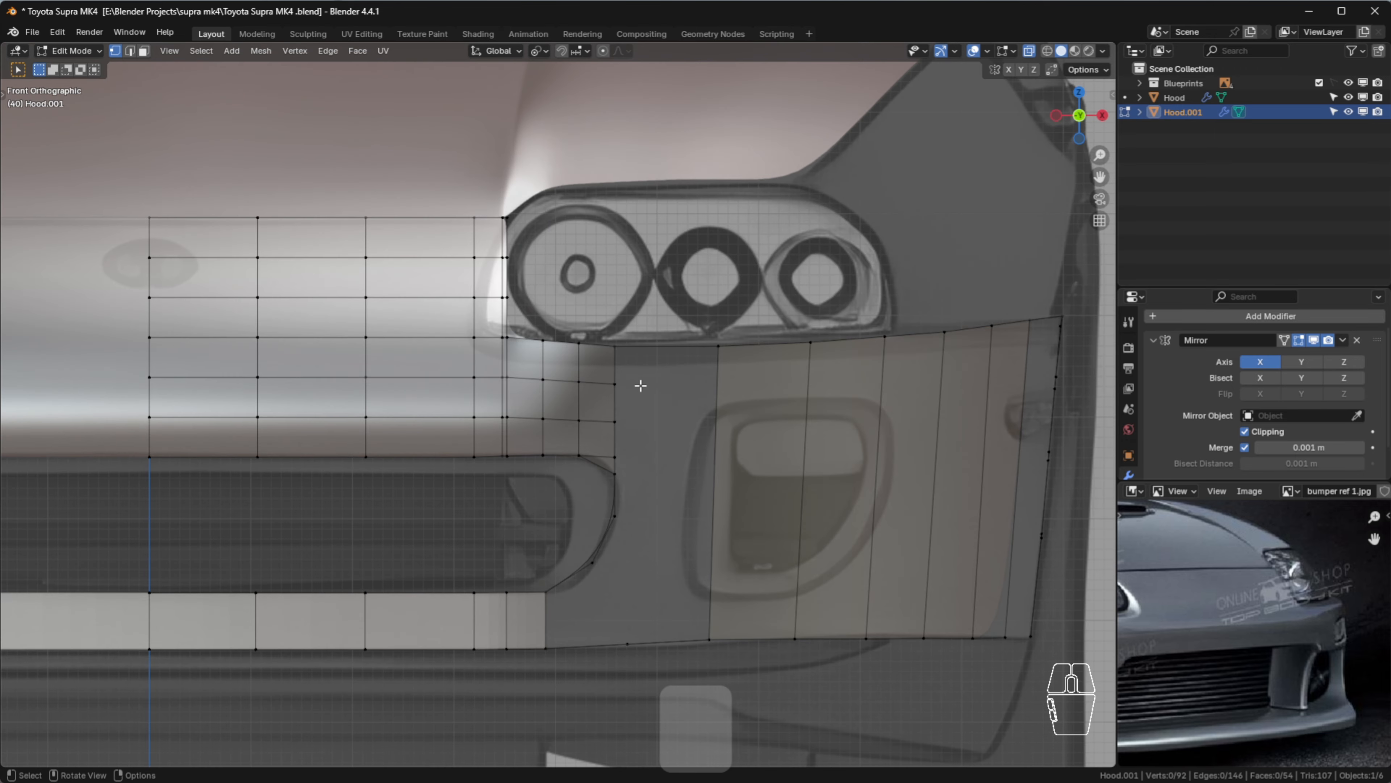
scroll(686, 475, "down", 2)
middle_click_drag(677, 501, 546, 621)
scroll(546, 621, "up", 3)
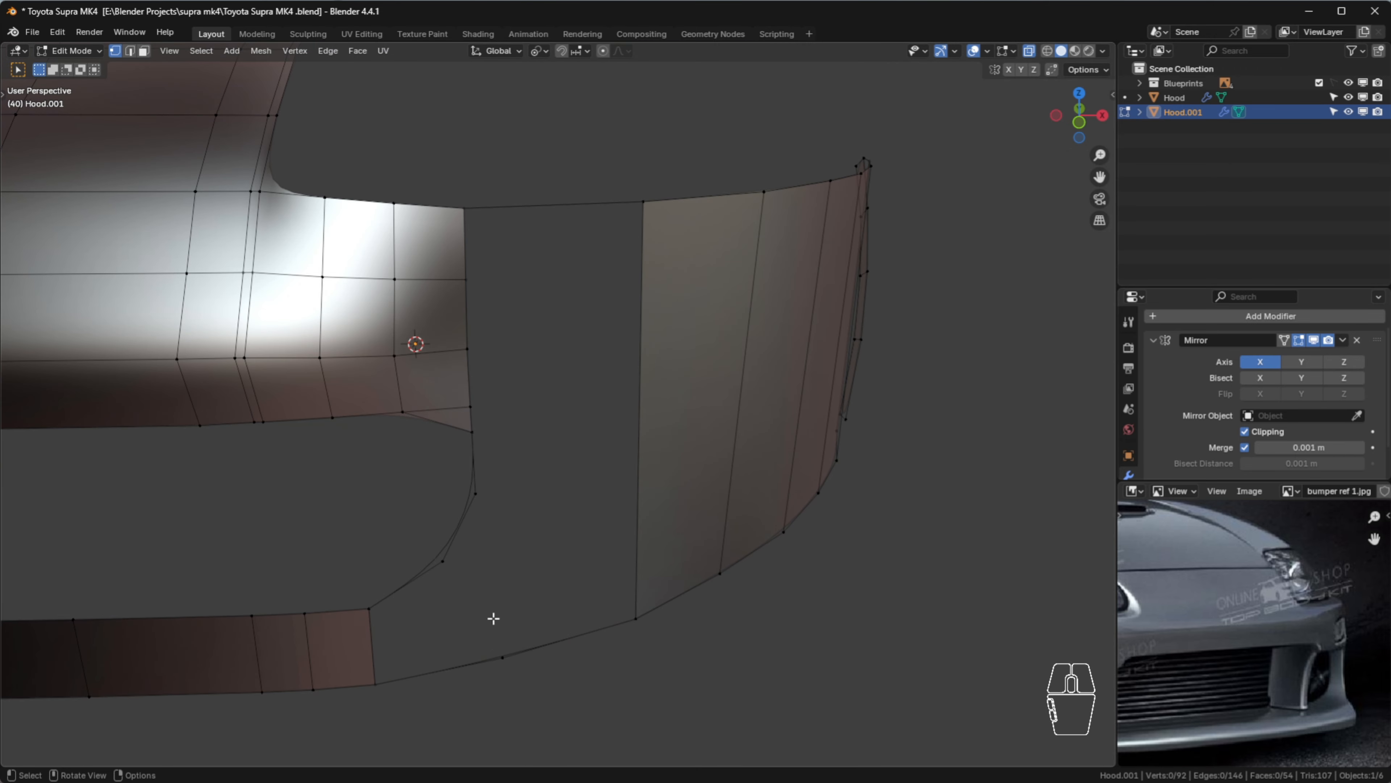
middle_click_drag(510, 570, 625, 421, "shift")
left_click_drag(449, 368, 592, 600)
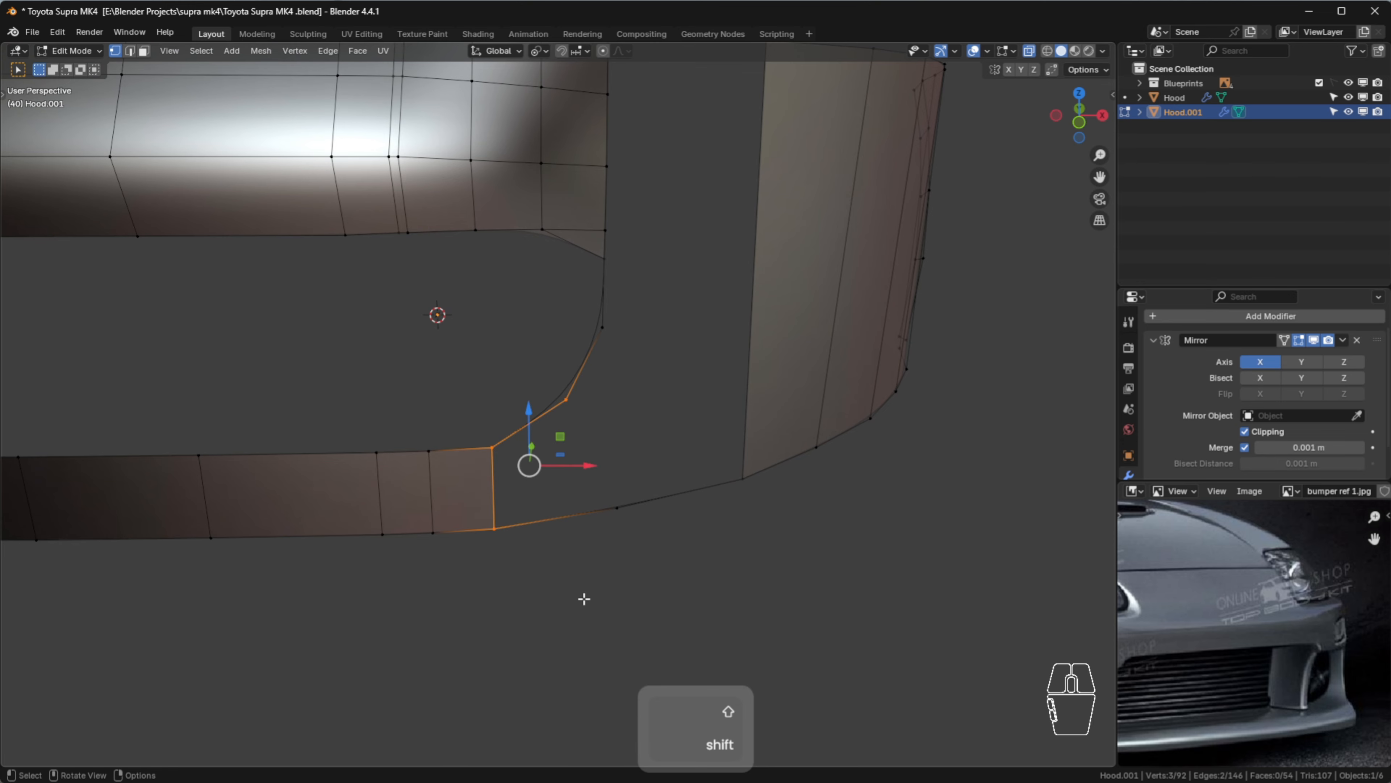
scroll(599, 488, "up", 3)
left_click(596, 479)
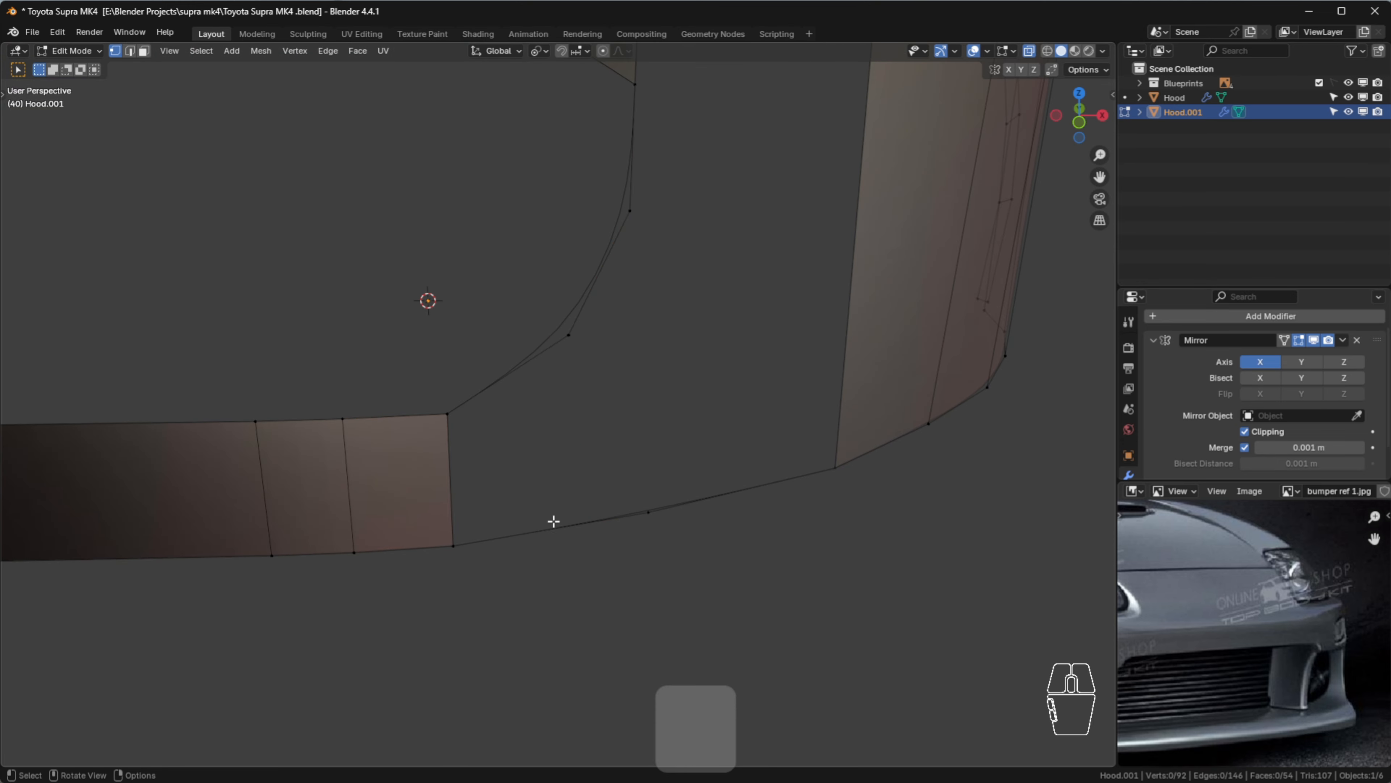
key("ctrl+r")
left_click(570, 531)
right_click(585, 520)
Fill two faces in succession between the grille opening's lower corner and the subdivided lower bumper edge
key("KP_1")
left_click_drag(304, 364, 605, 646)
left_click_drag(390, 284, 577, 662)
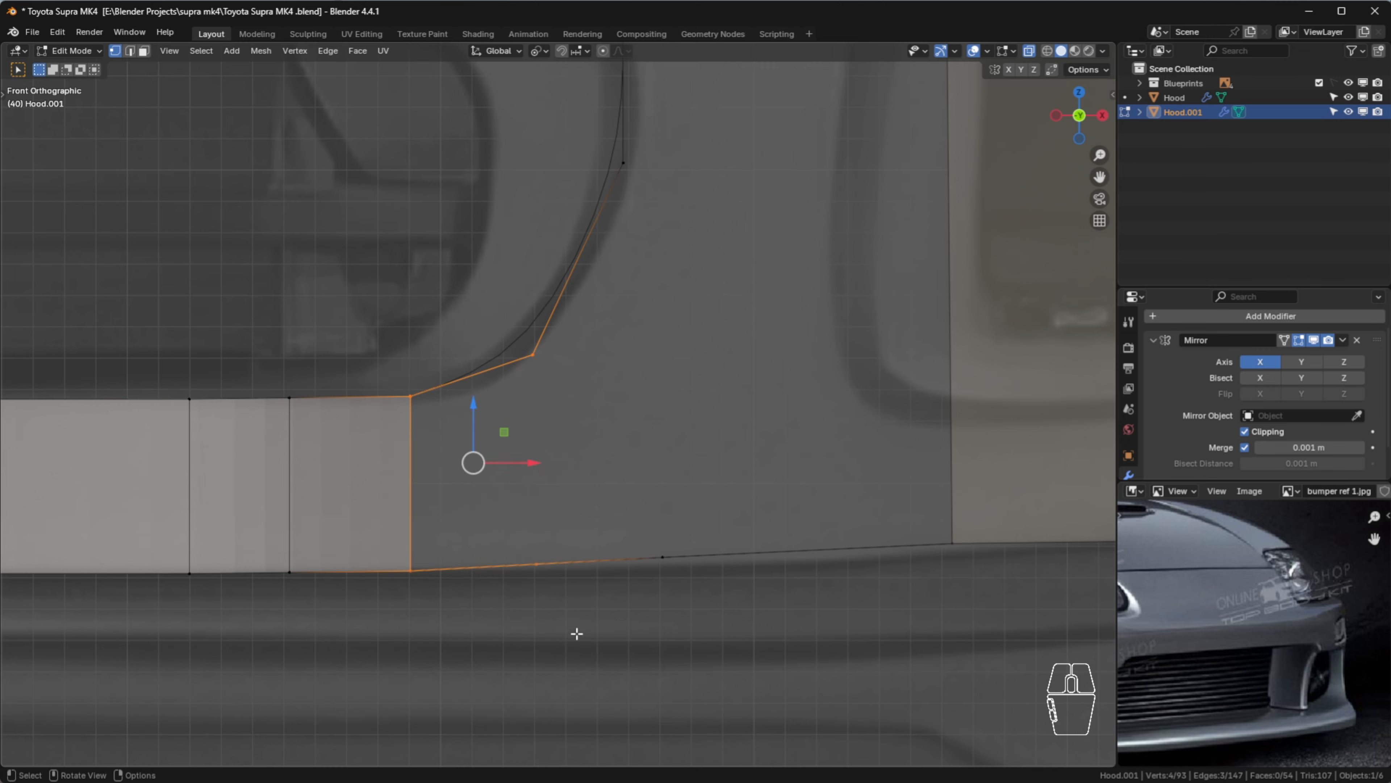
key("f")
left_click(591, 388)
left_click(528, 334)
left_click(554, 541, "shift")
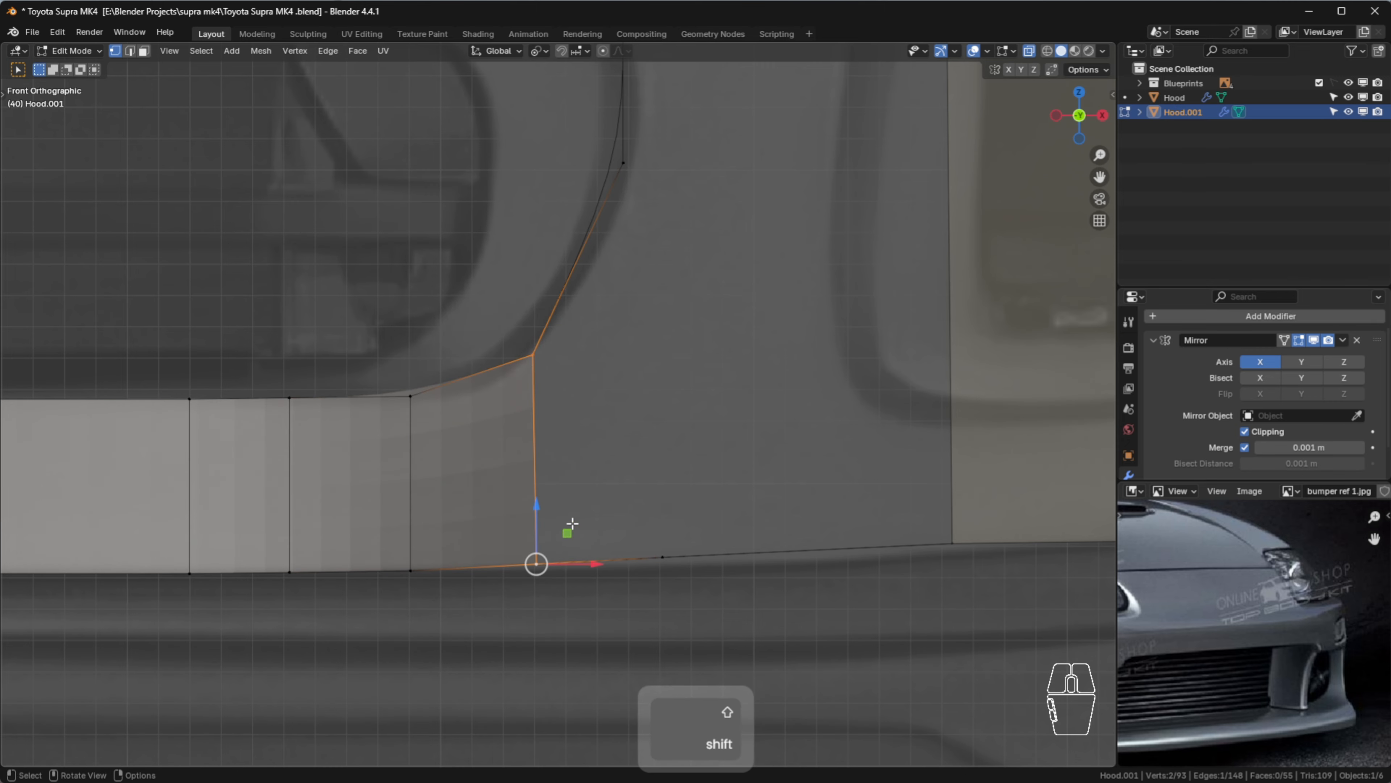
key("f")
Move the grille opening's outer side vertices and the vertex above them slightly outward to fit the blueprint outline
scroll(609, 438, "down", 4)
middle_click_drag(680, 419, 636, 442, "shift")
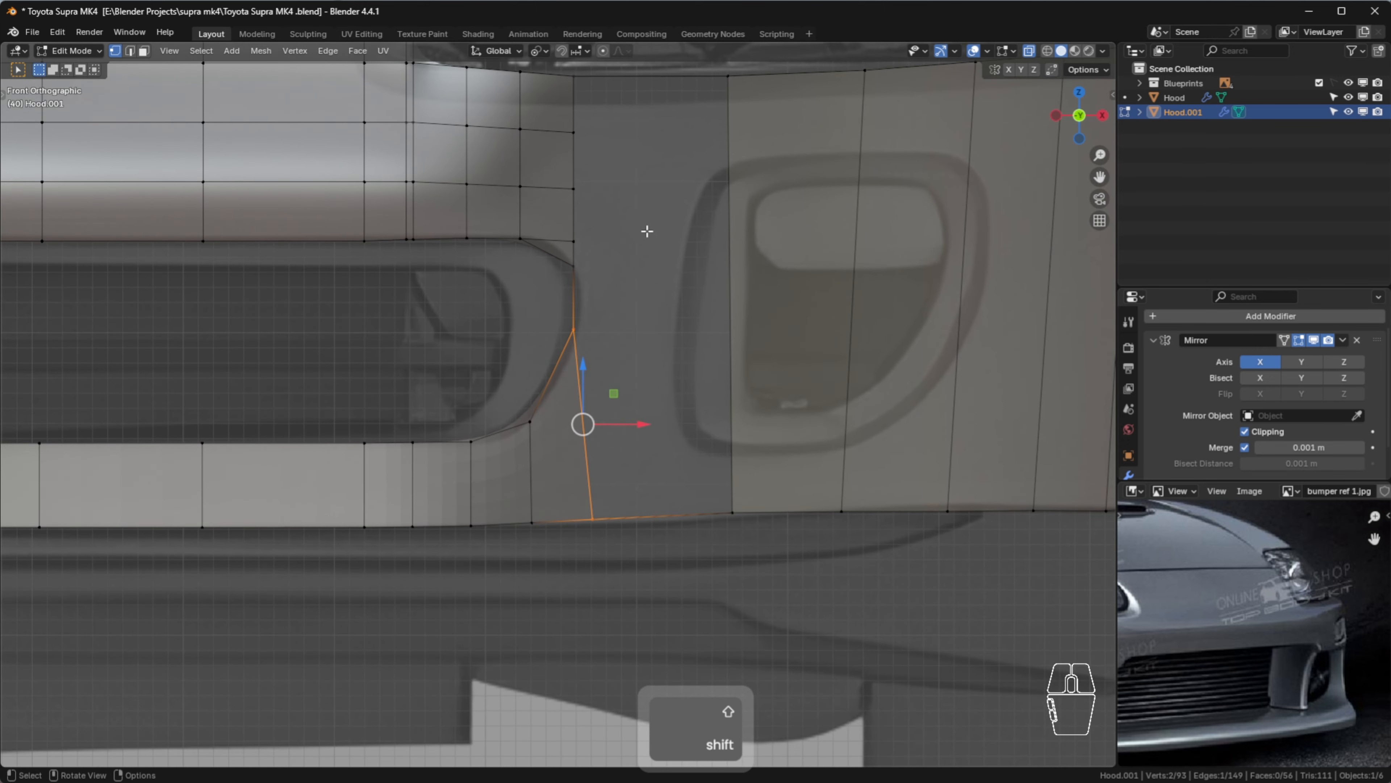
left_click(574, 328)
scroll(582, 325, "up", 3)
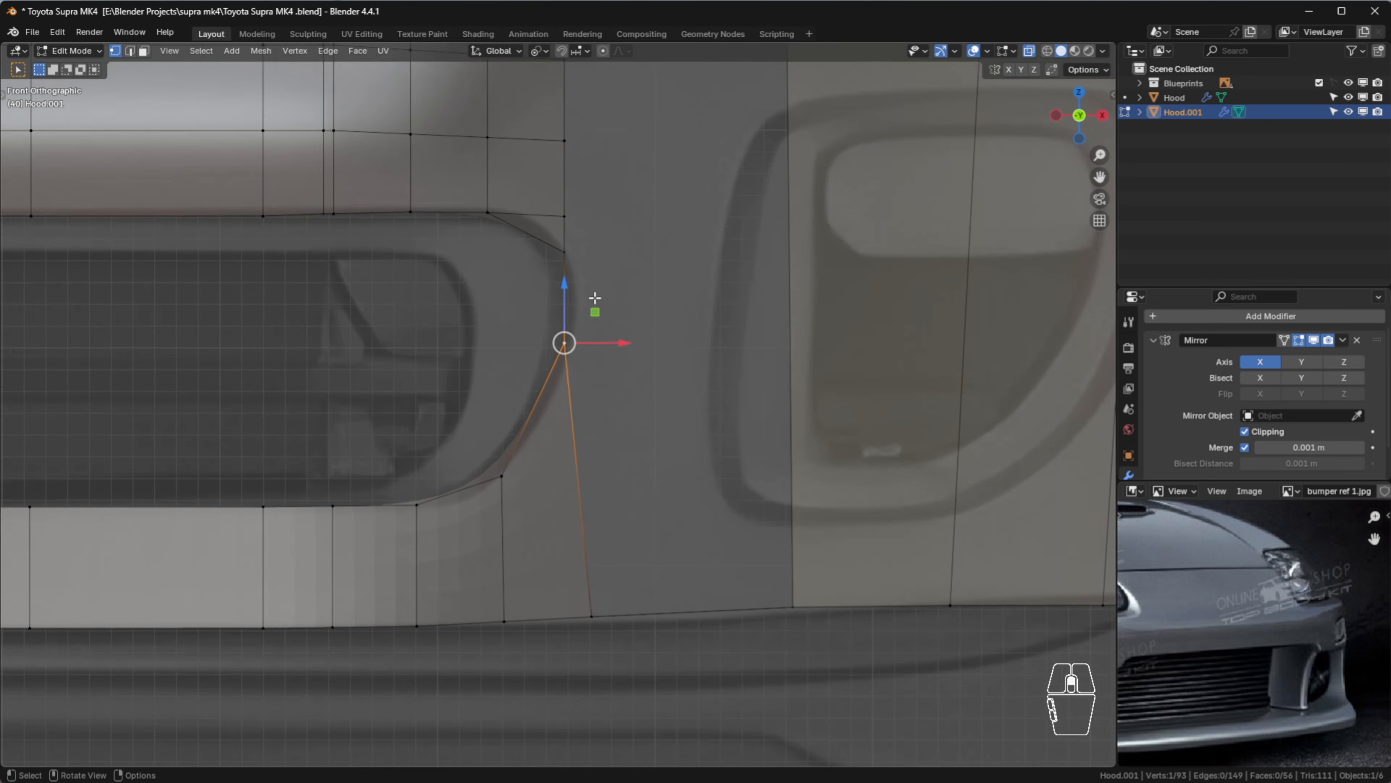
key("g")
left_click(600, 297)
left_click(552, 232)
key("g")
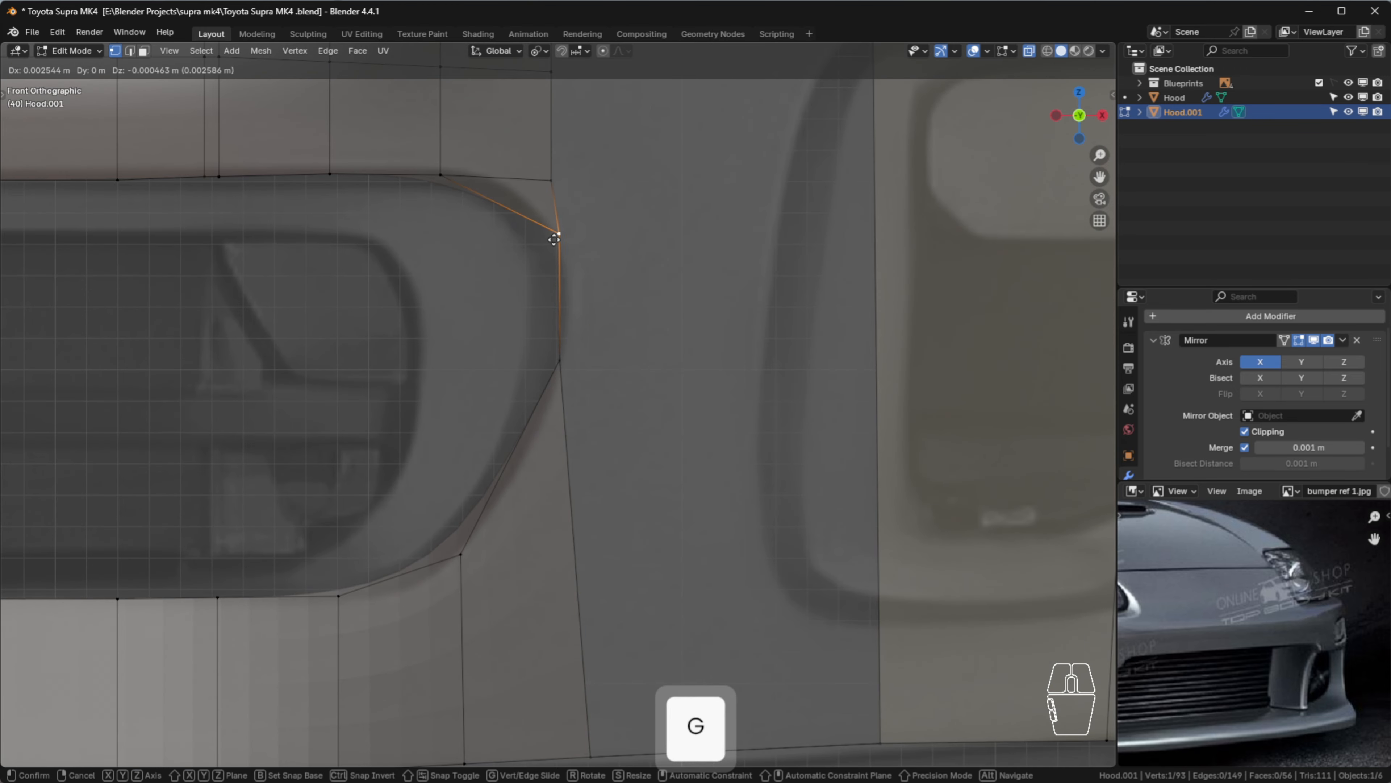
left_click(556, 236)
key("g")
left_click(555, 176)
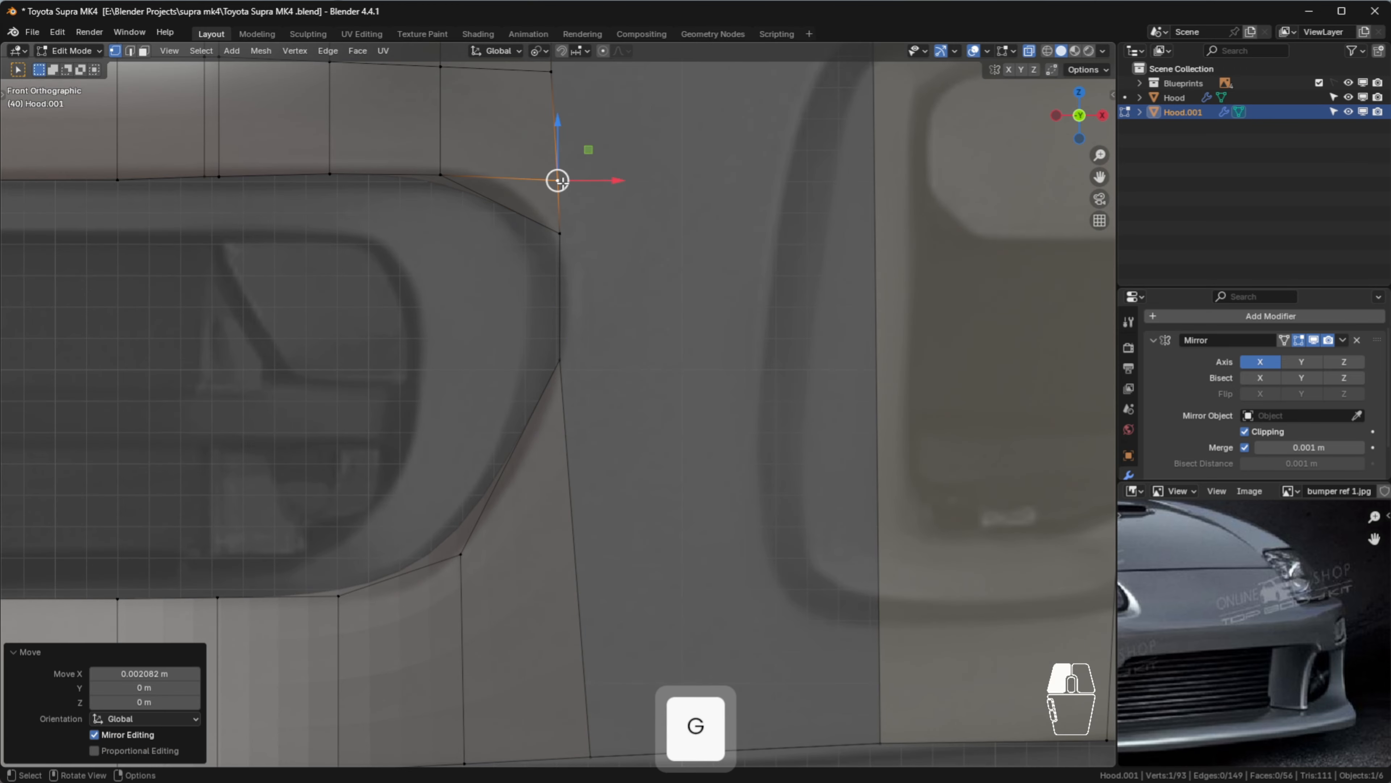
Nudge the vertices above the grille's outer corner outward and slide the top one along its edge to straighten the column
scroll(559, 176, "down", 2)
middle_click_drag(568, 177, 544, 352, "shift")
scroll(544, 352, "up", 2)
key("g")
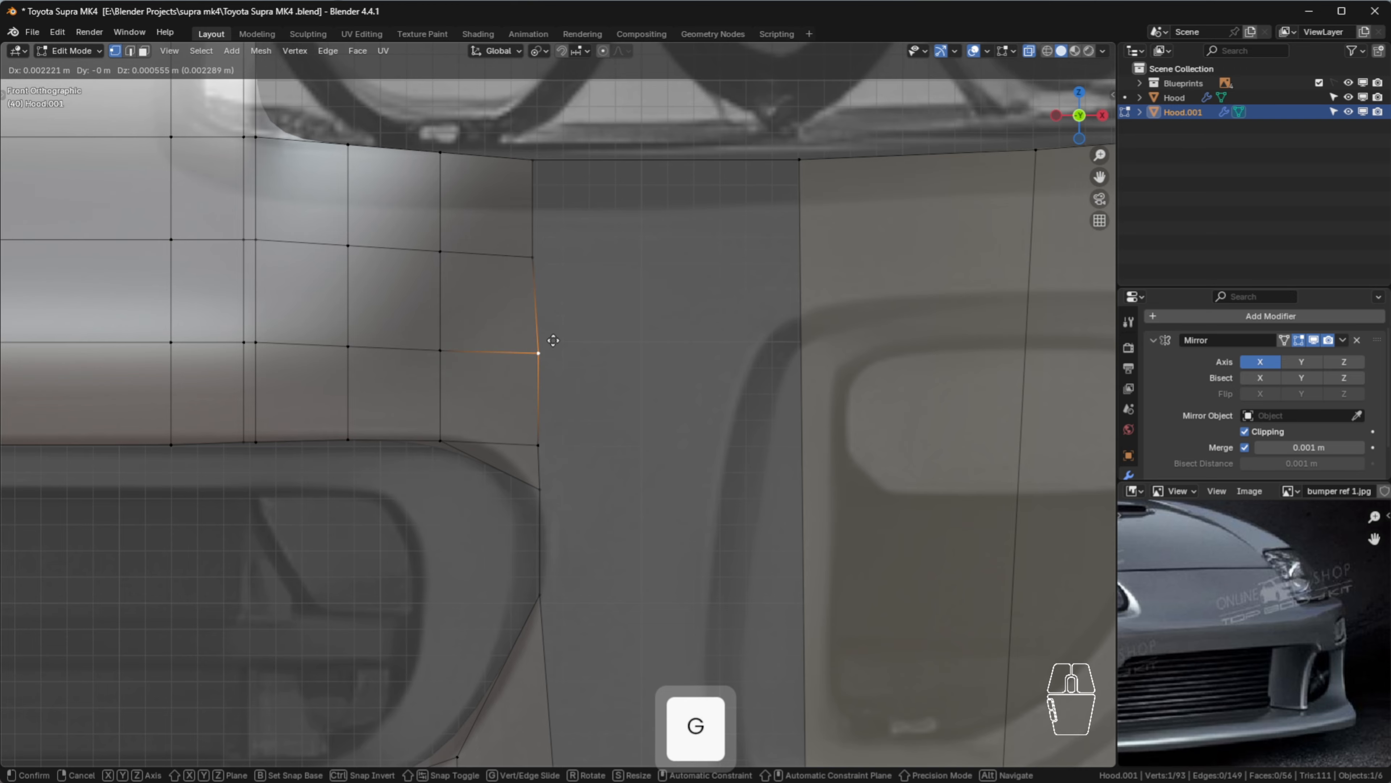
left_click(536, 351)
left_click(541, 257)
key("g")
key("g")
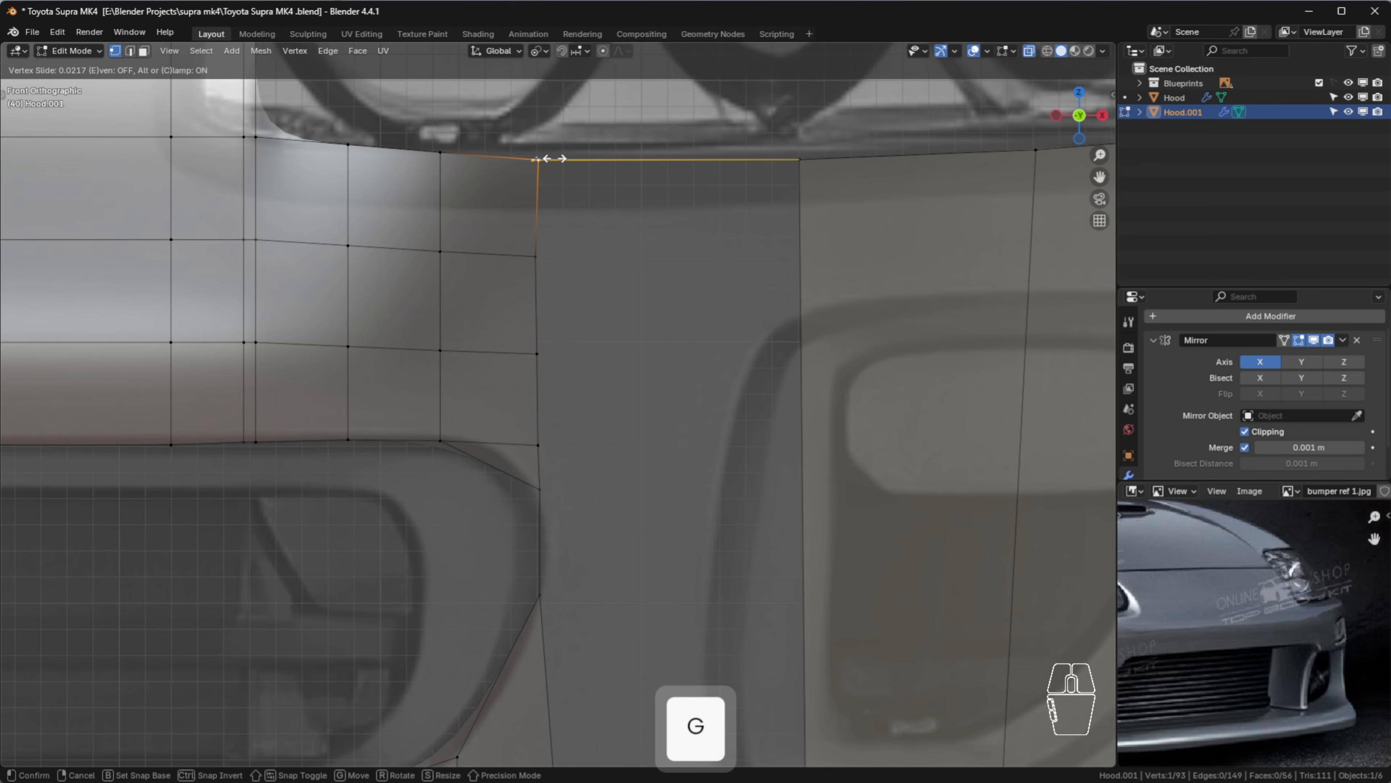
left_click(552, 159)
scroll(599, 236, "up", 3)
key("g")
key("g")
left_click(500, 112)
left_click(618, 277)
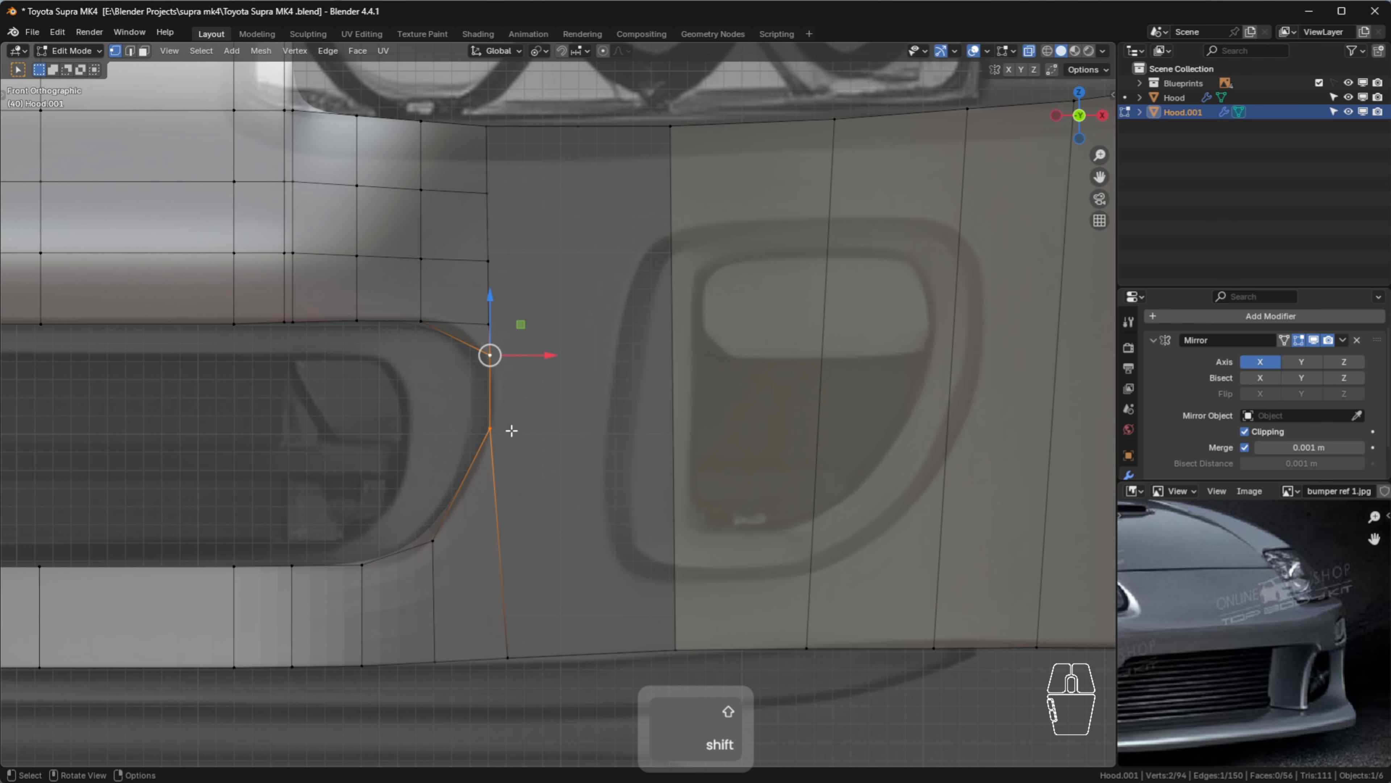
Merge the two outer side vertices of the grille opening at center and move the merged vertex about 0.002 m along X
key("m")
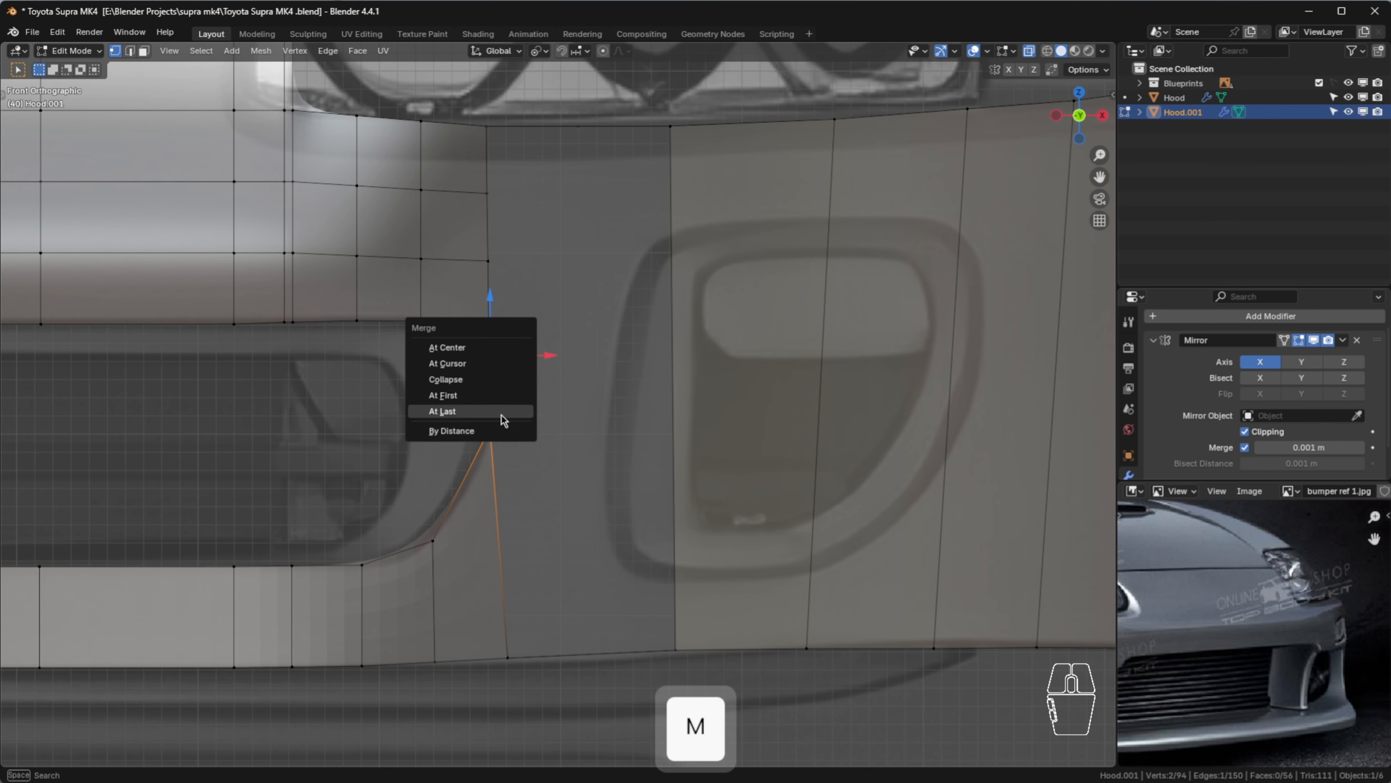
left_click(474, 352)
left_click(583, 437)
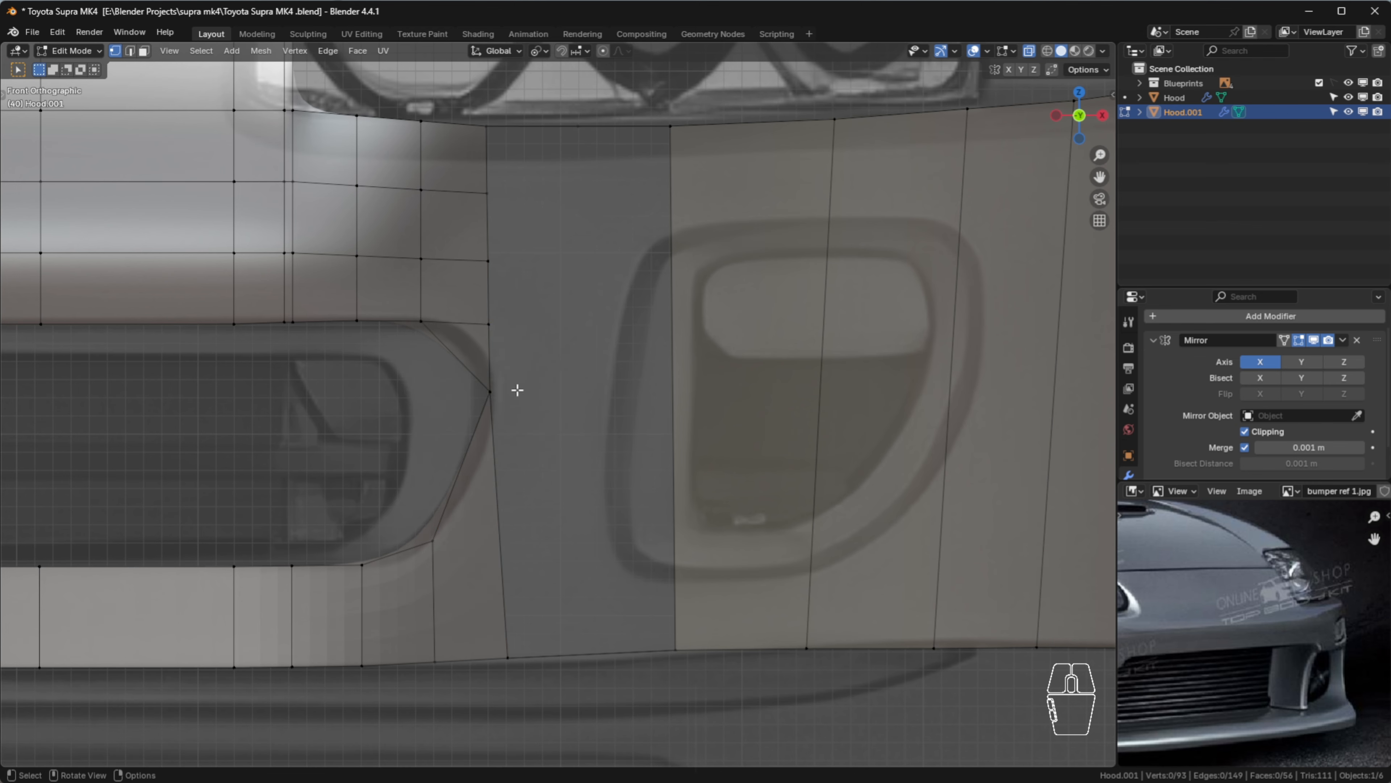
key("g")
key("x")
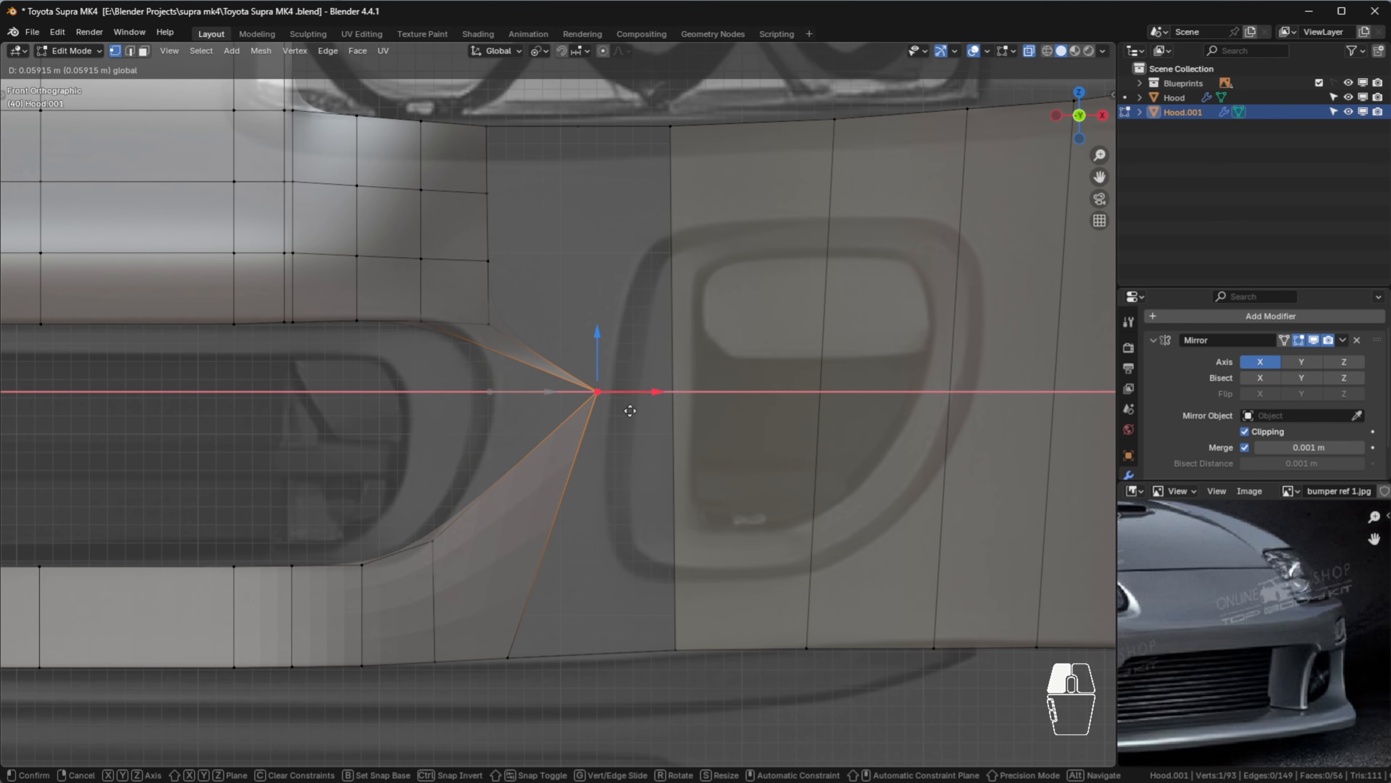
left_click(526, 415)
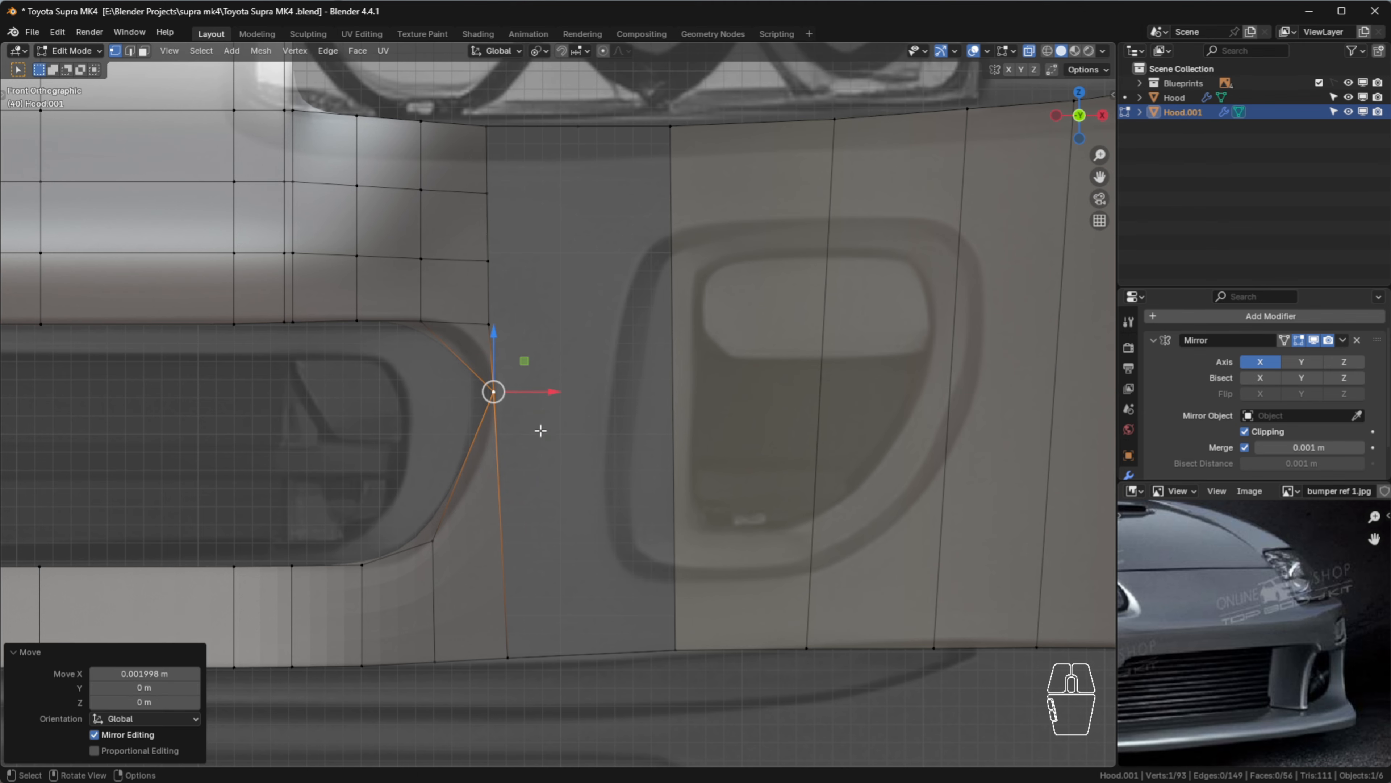
left_click(454, 375)
left_click(441, 543)
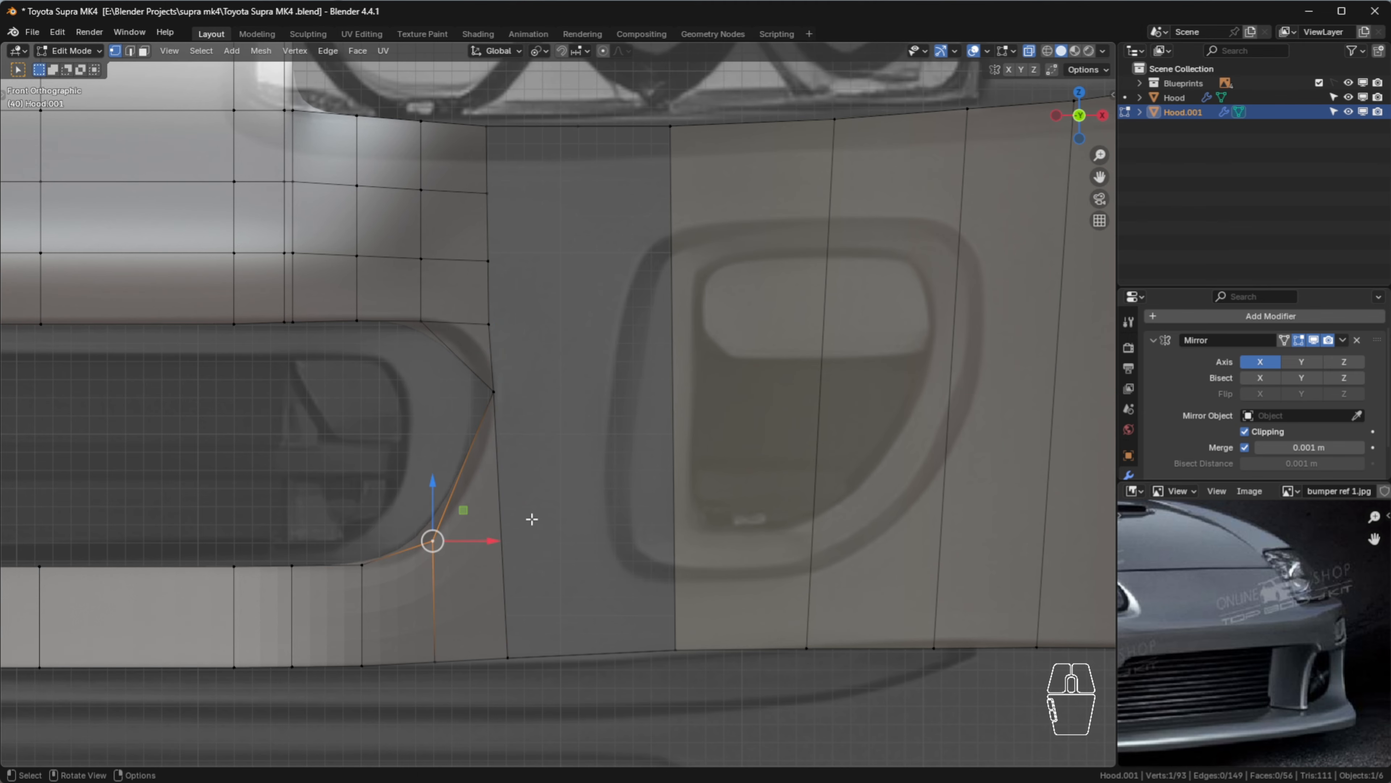
left_click(532, 520)
scroll(500, 539, "up", 2)
key("ctrl+r")
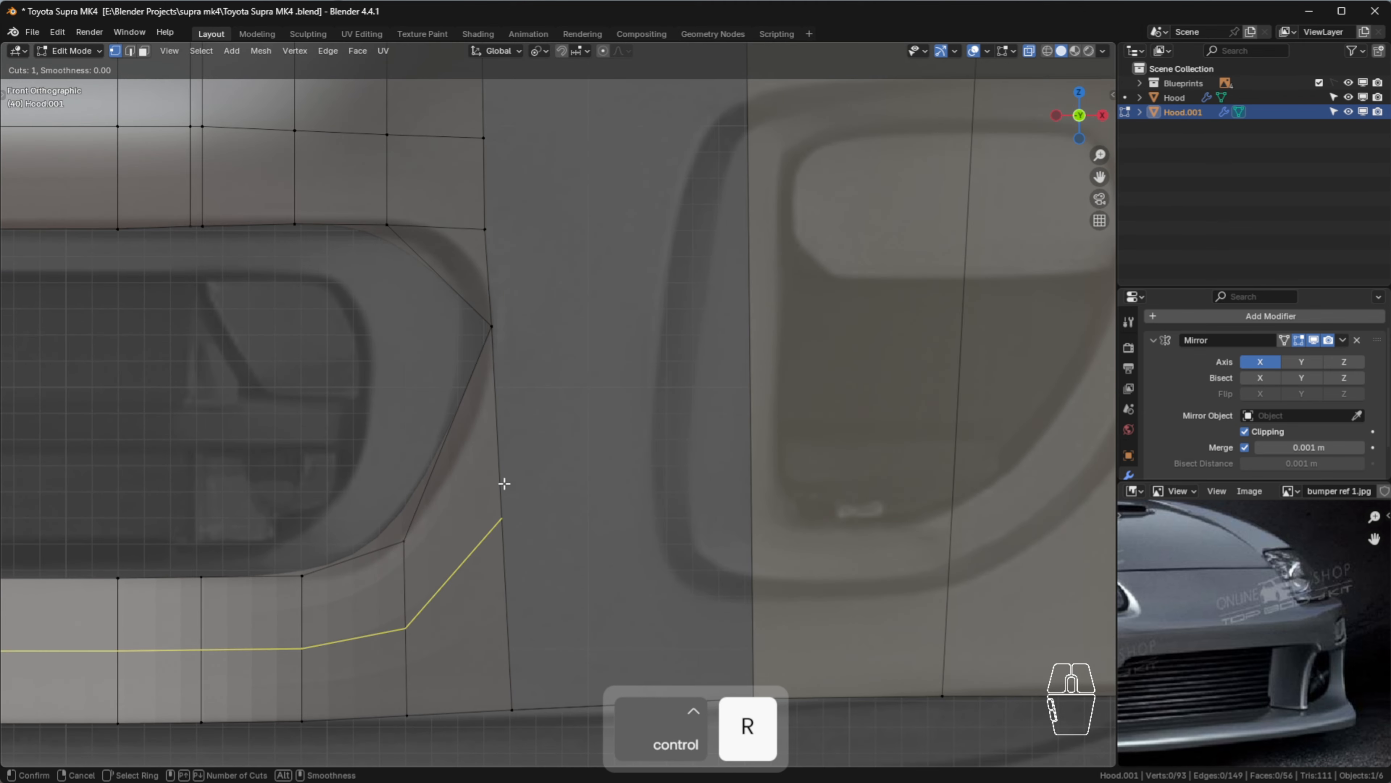
key("Escape")
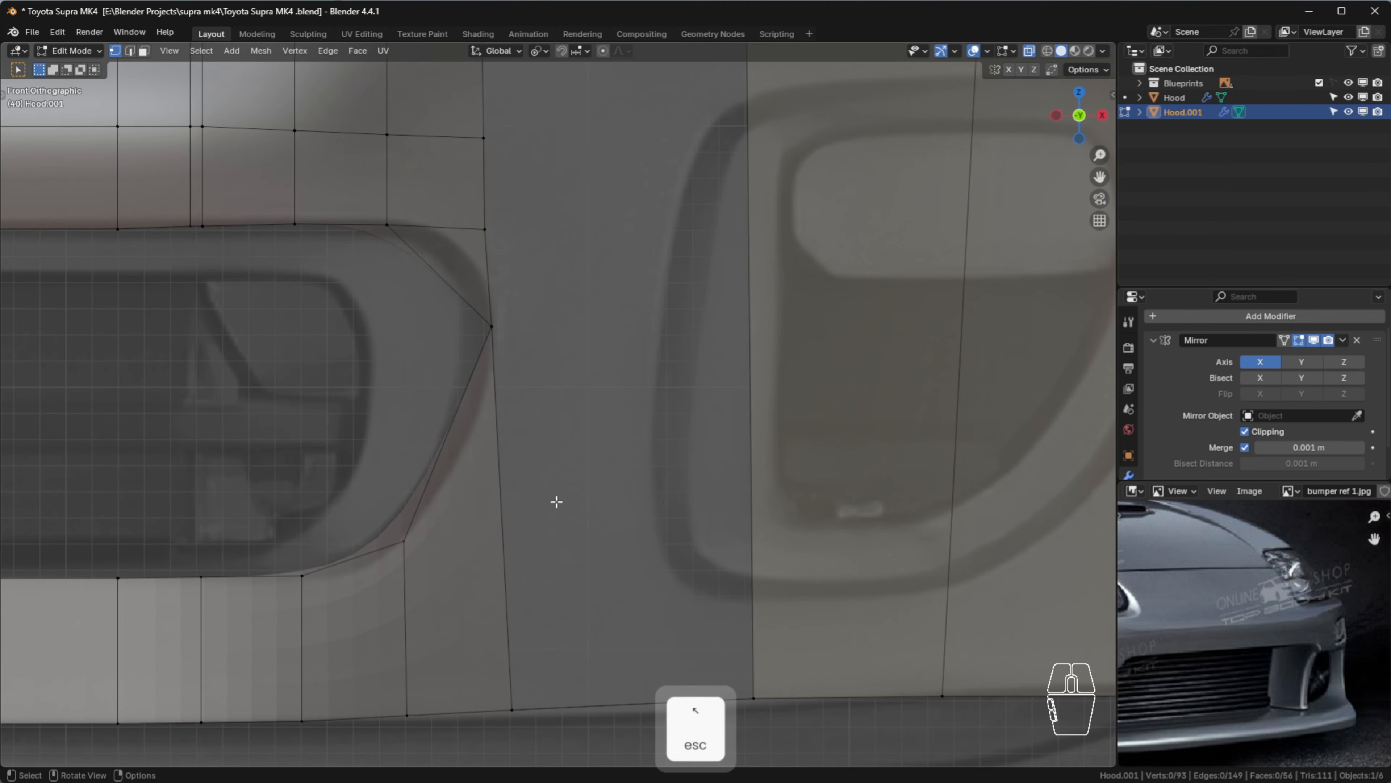
Cut the vertical edge beside the grille's lower corner at its midpoint, temporarily hiding the adjacent corner vertex to isolate the cut
left_click(406, 544)
key("h")
key("ctrl+r")
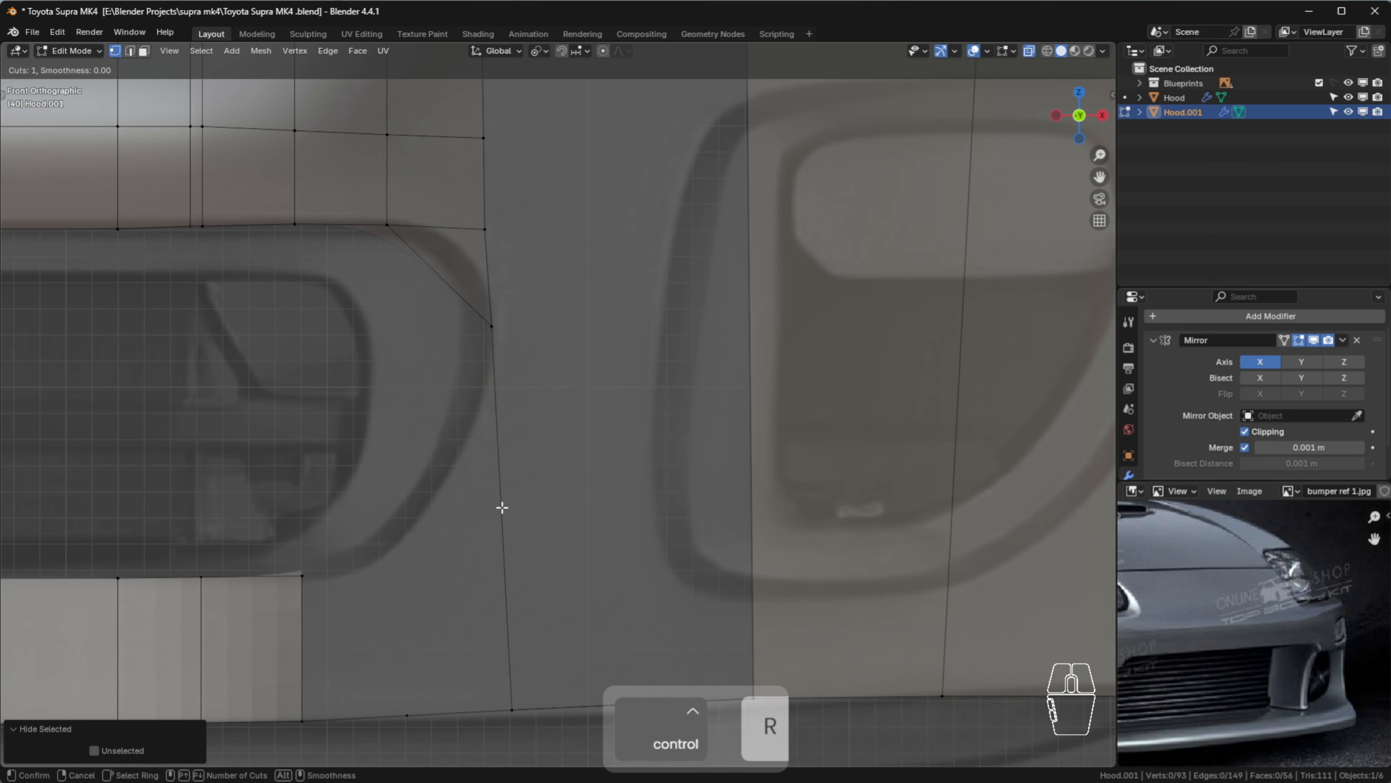
left_click(503, 511)
left_click(506, 528)
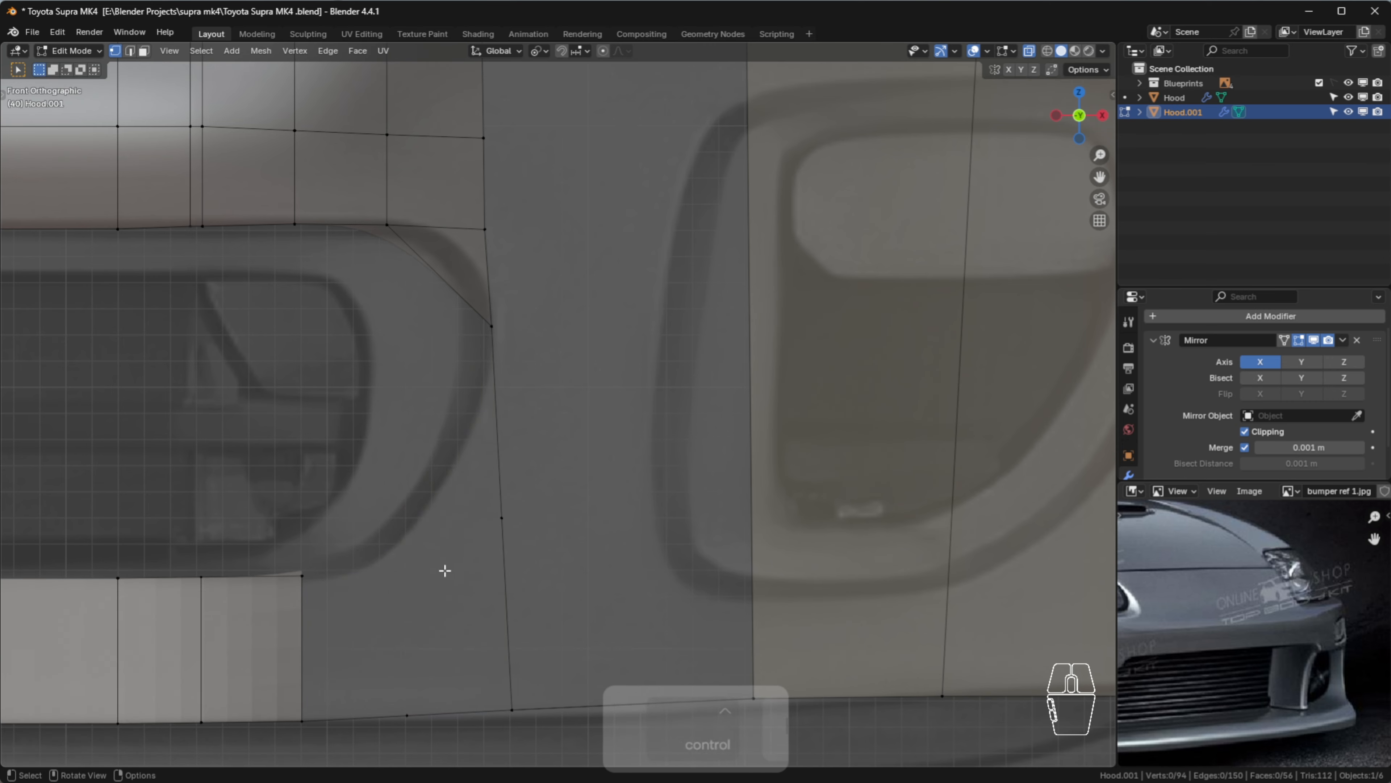
key("alt+h")
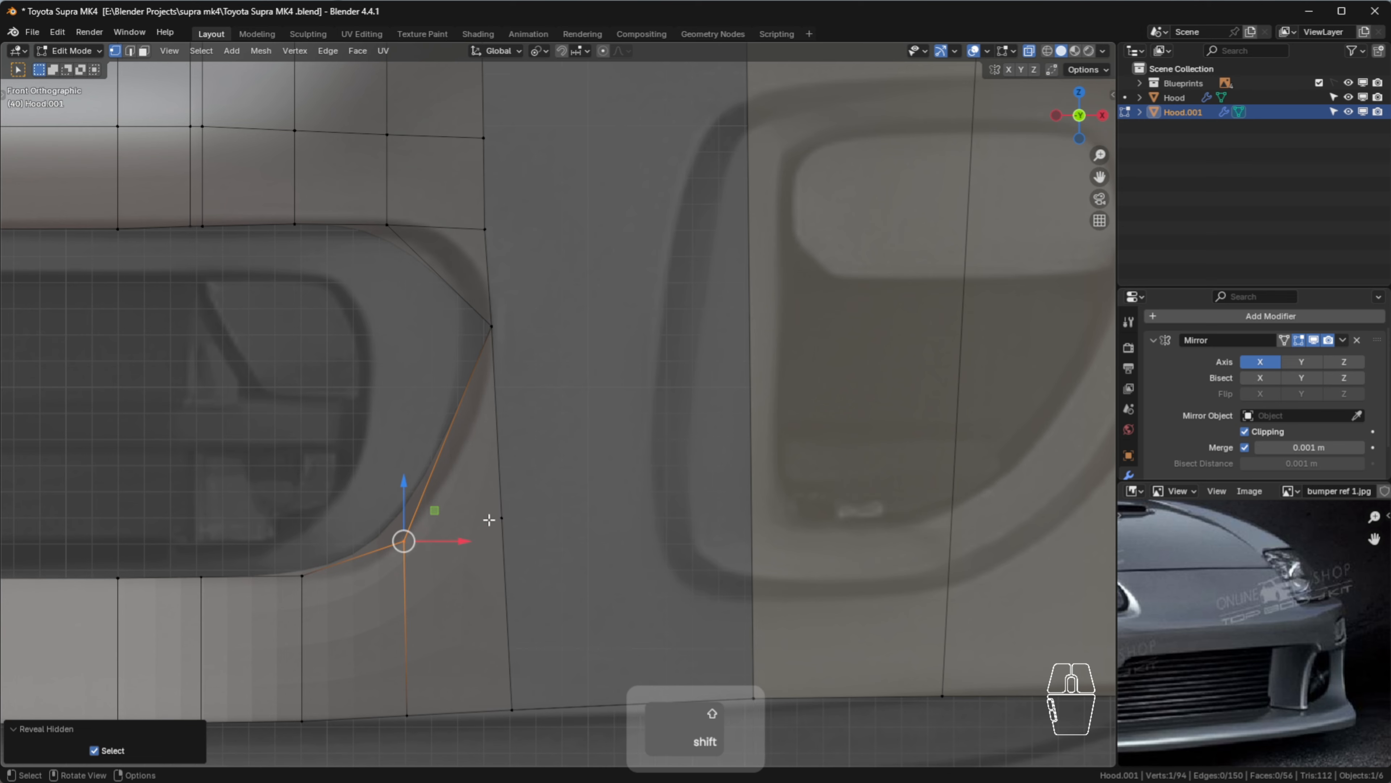
Connect the grille opening's lower corner vertex to the new midpoint vertex beside it, splitting the face between them
left_click(501, 518, "shift")
key("f")
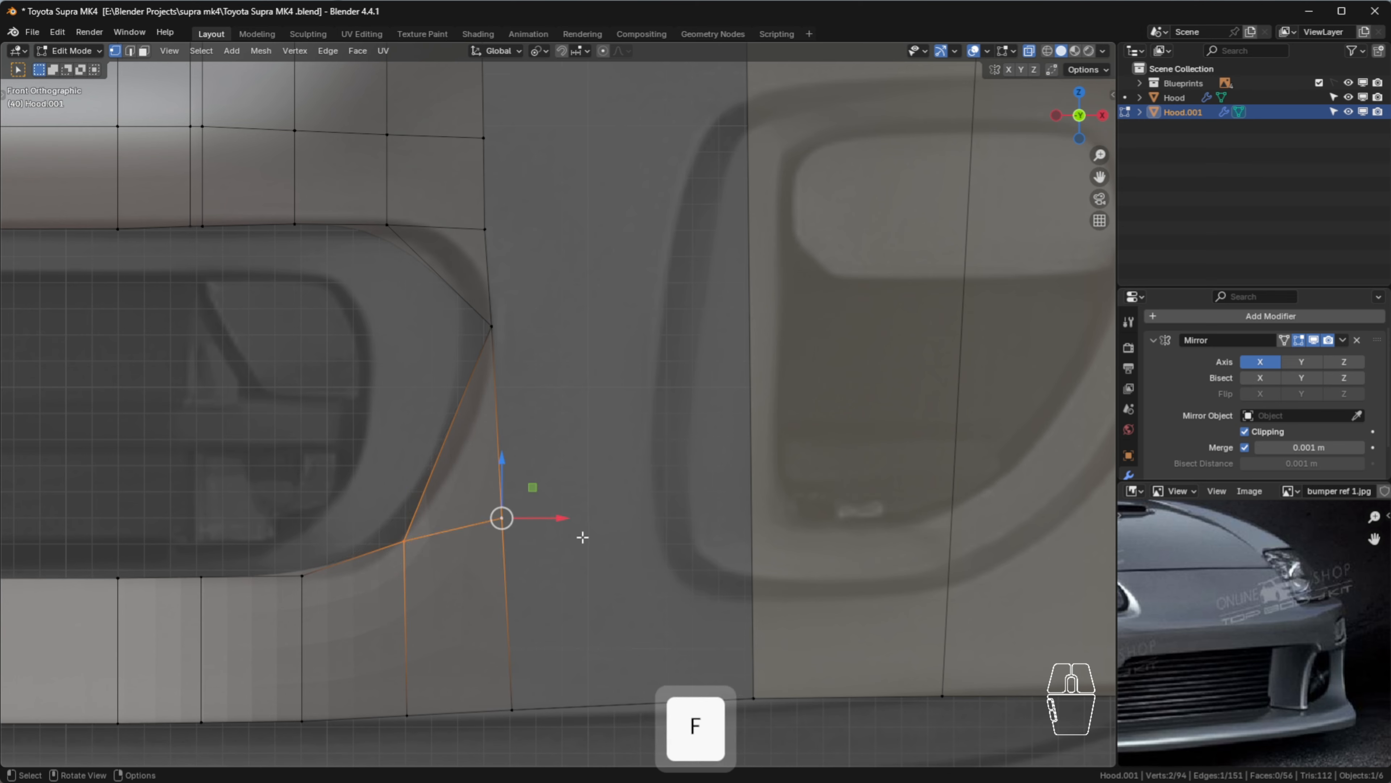
key("ctrl+z")
key("j")
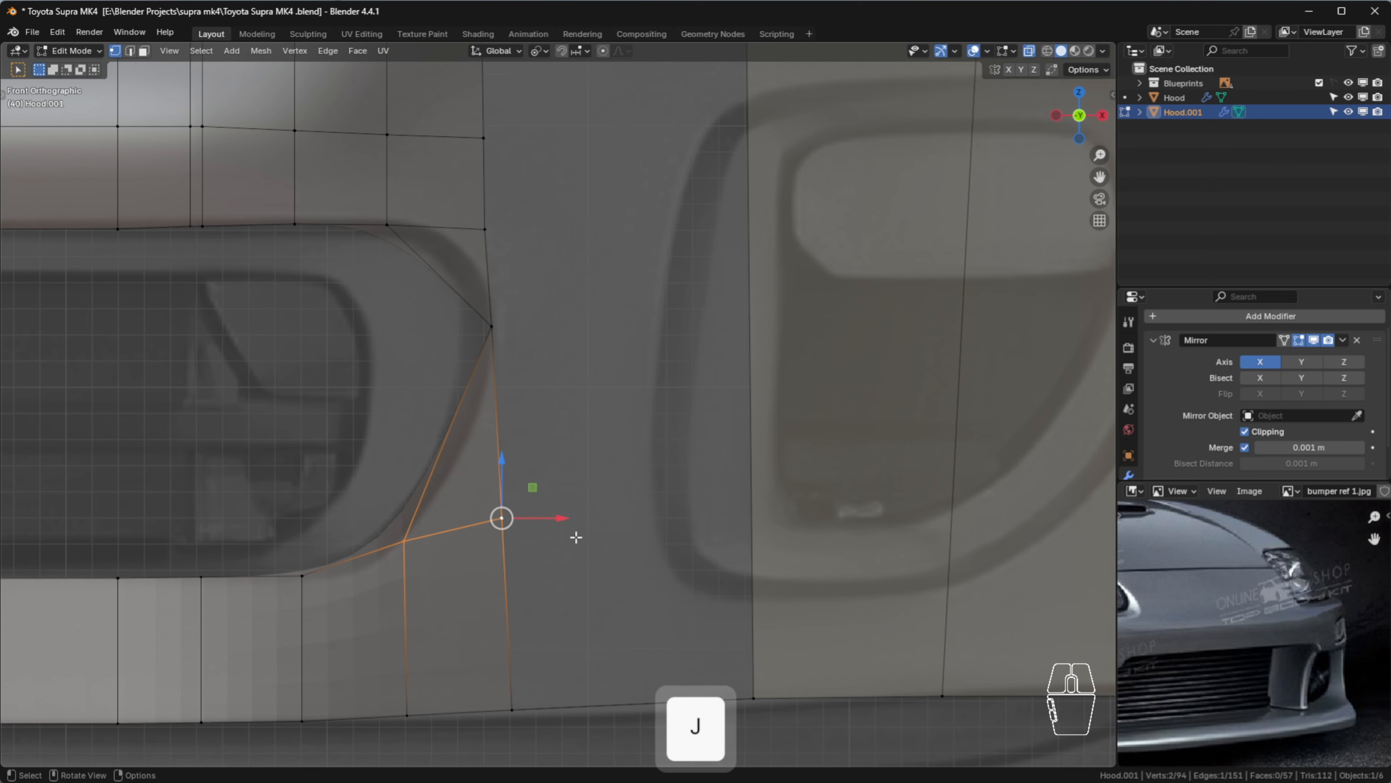
Move the grille opening's lower corner vertex slightly outward and down to follow the blueprint outline
left_click(403, 541)
key("g")
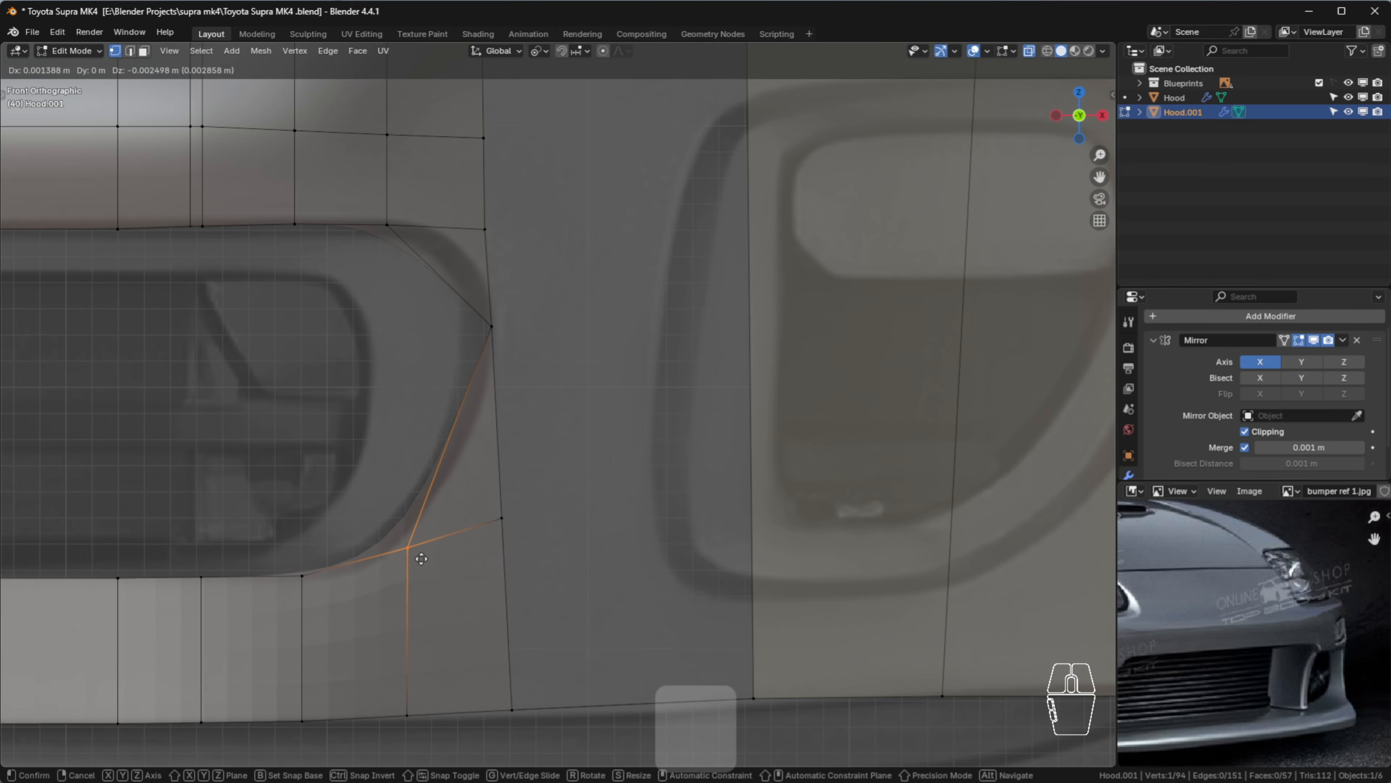
left_click(428, 555)
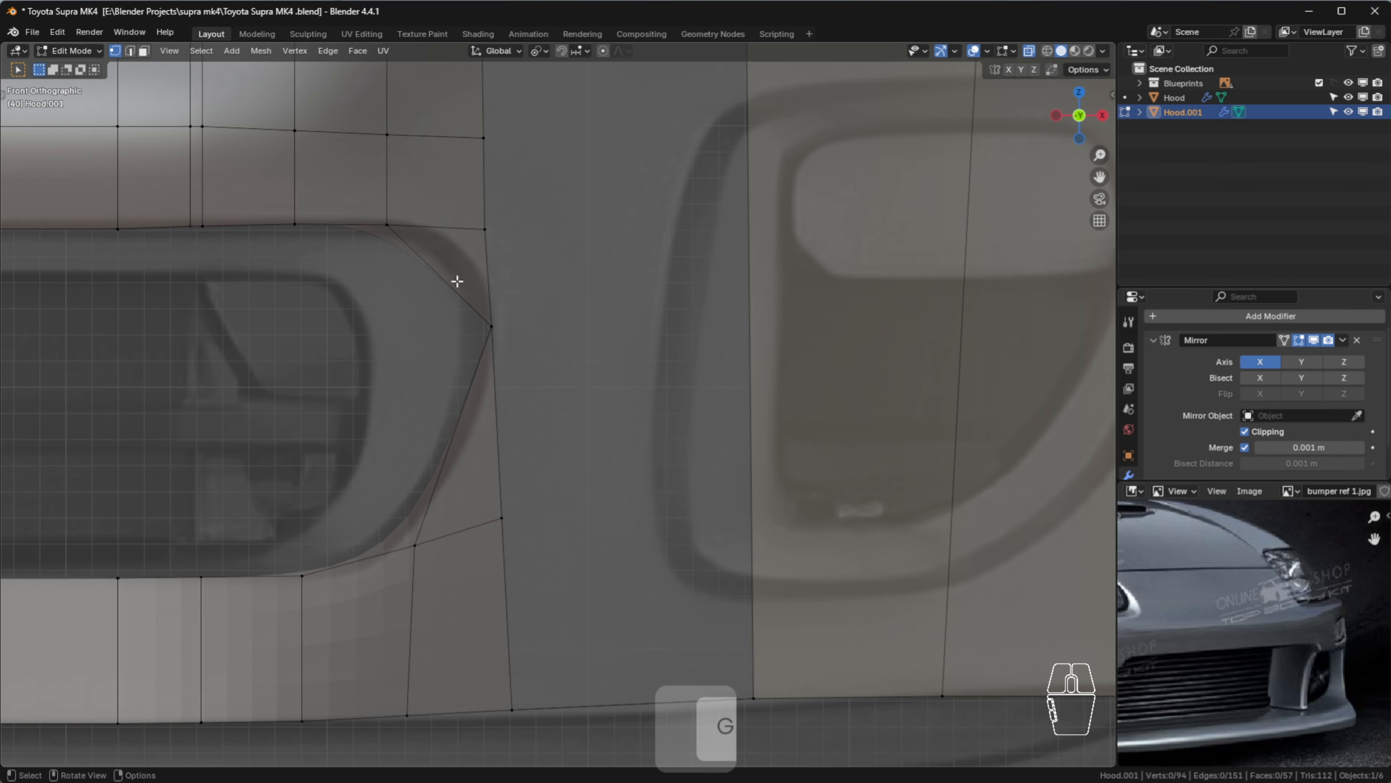
key("Tab")
scroll(545, 333, "down", 2)
scroll(545, 333, "down", 3)
Add a horizontal loop cut through the strip below the grille opening, slid slightly off center
key("Tab")
middle_click_drag(572, 395, 511, 507, "shift")
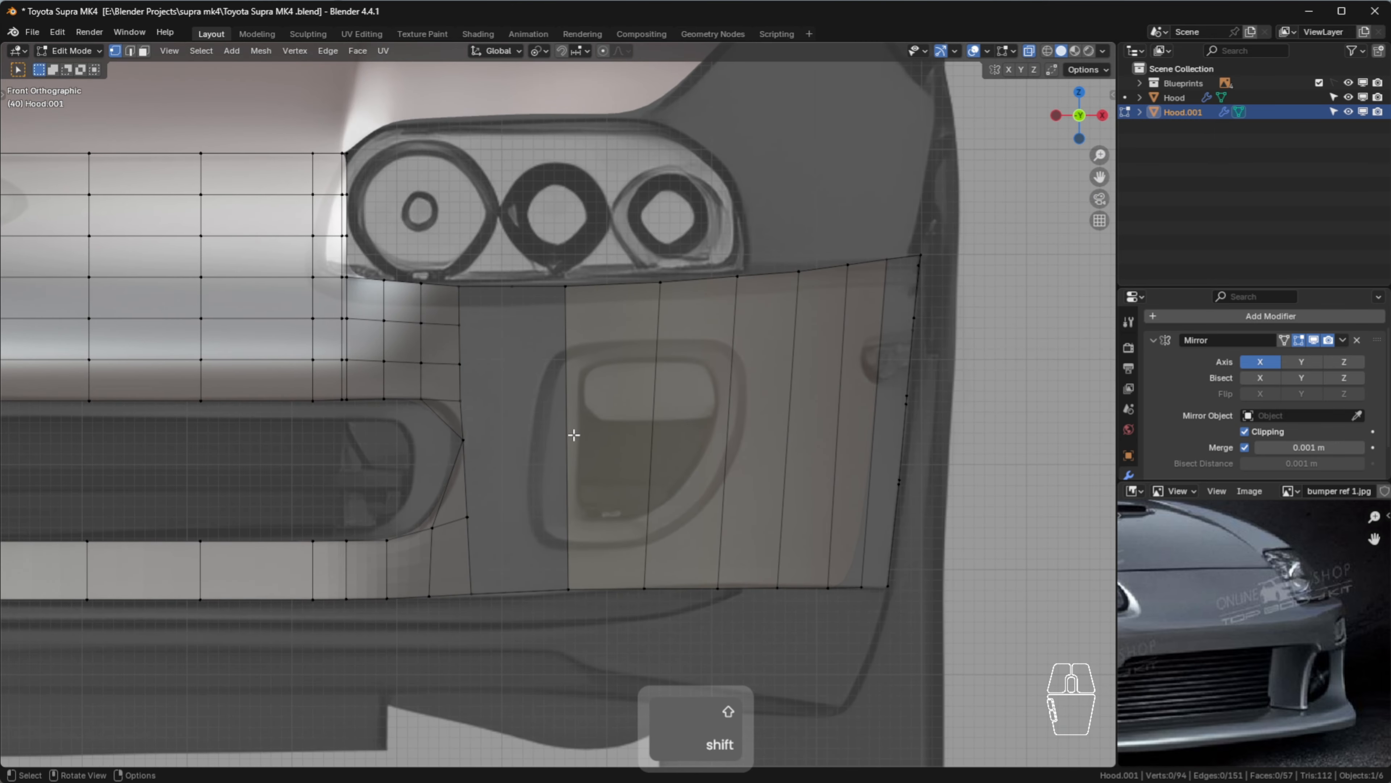
scroll(232, 563, "up", 1)
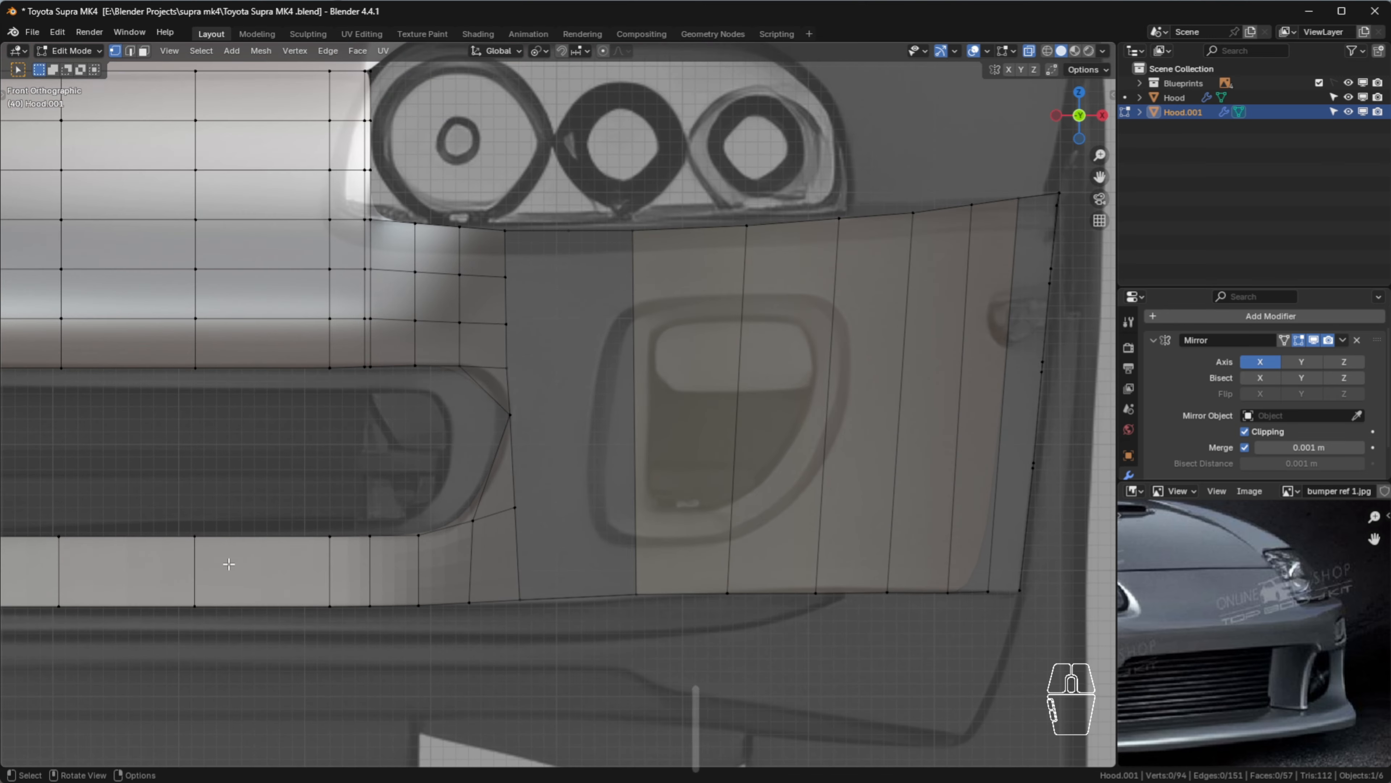
key("ctrl+r")
left_click(306, 566)
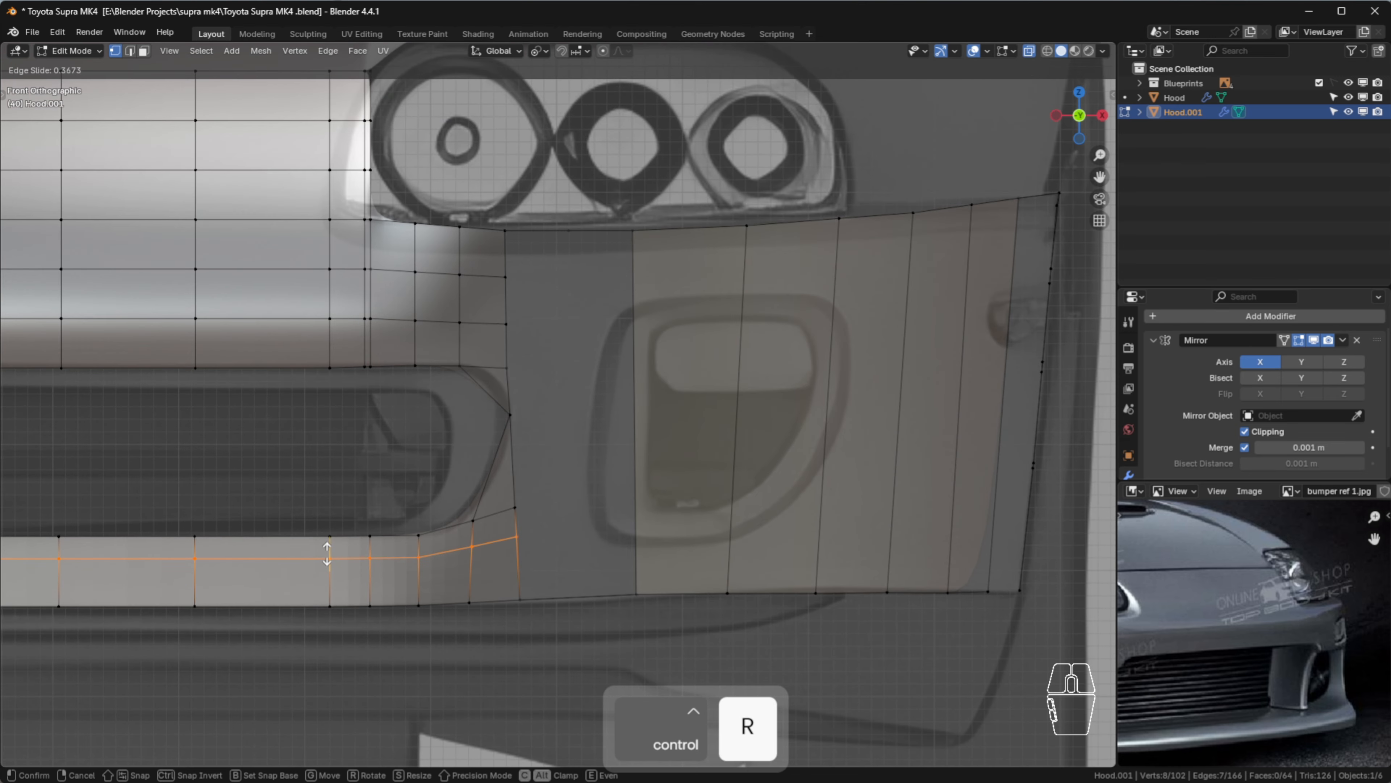
left_click(327, 553)
Move the grille opening's outermost side vertex along the Y axis to smooth the side column
left_click(516, 549)
middle_click_drag(515, 549, 458, 581)
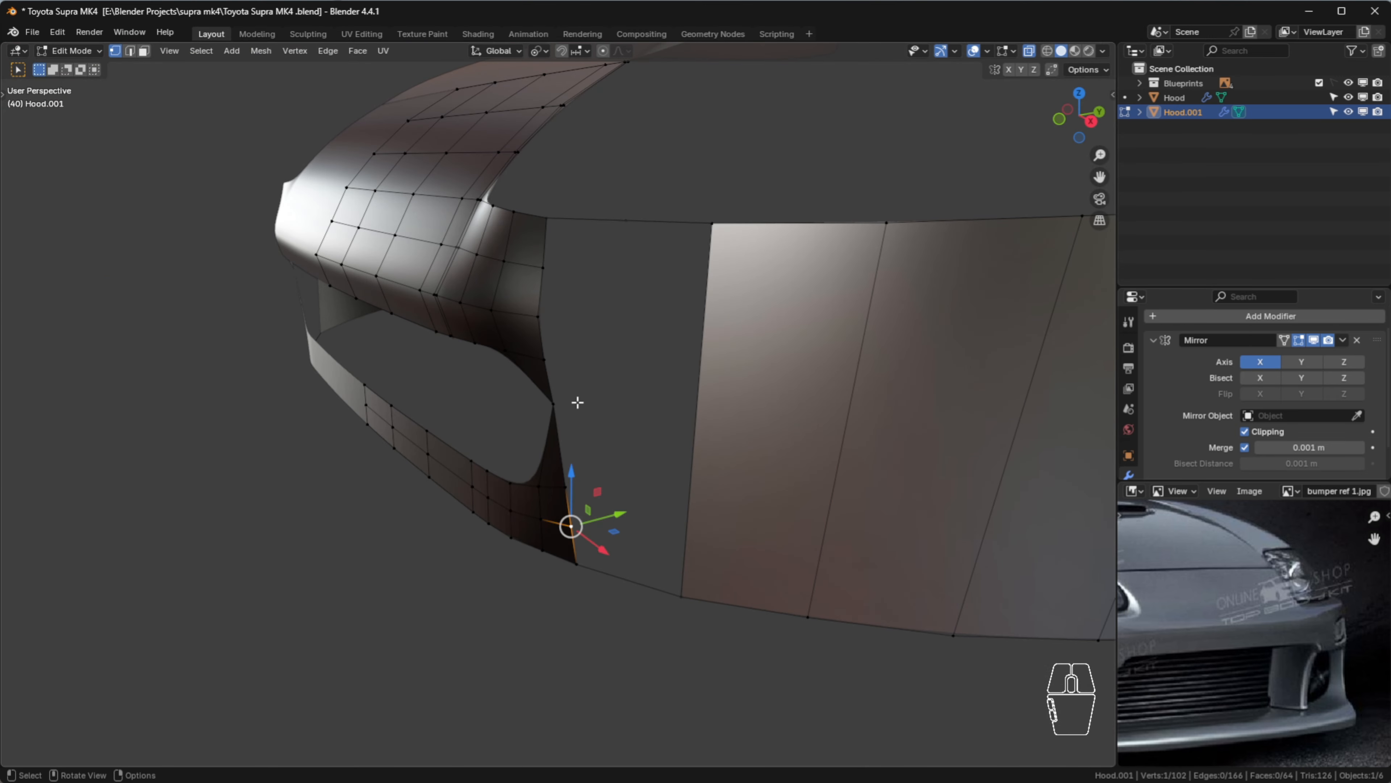
middle_click_drag(577, 459, 553, 407)
left_click(538, 389)
key("g")
key("y")
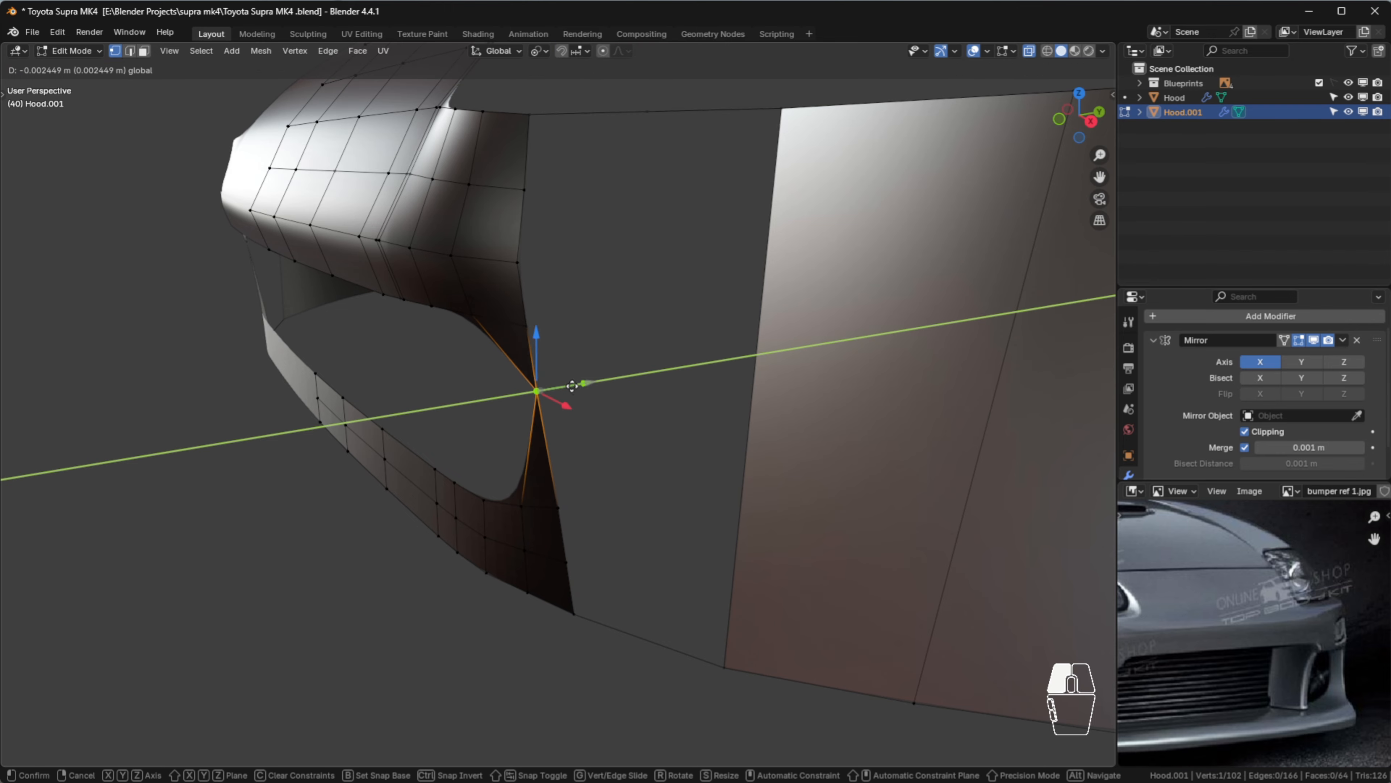
left_click(609, 389)
left_click(630, 390)
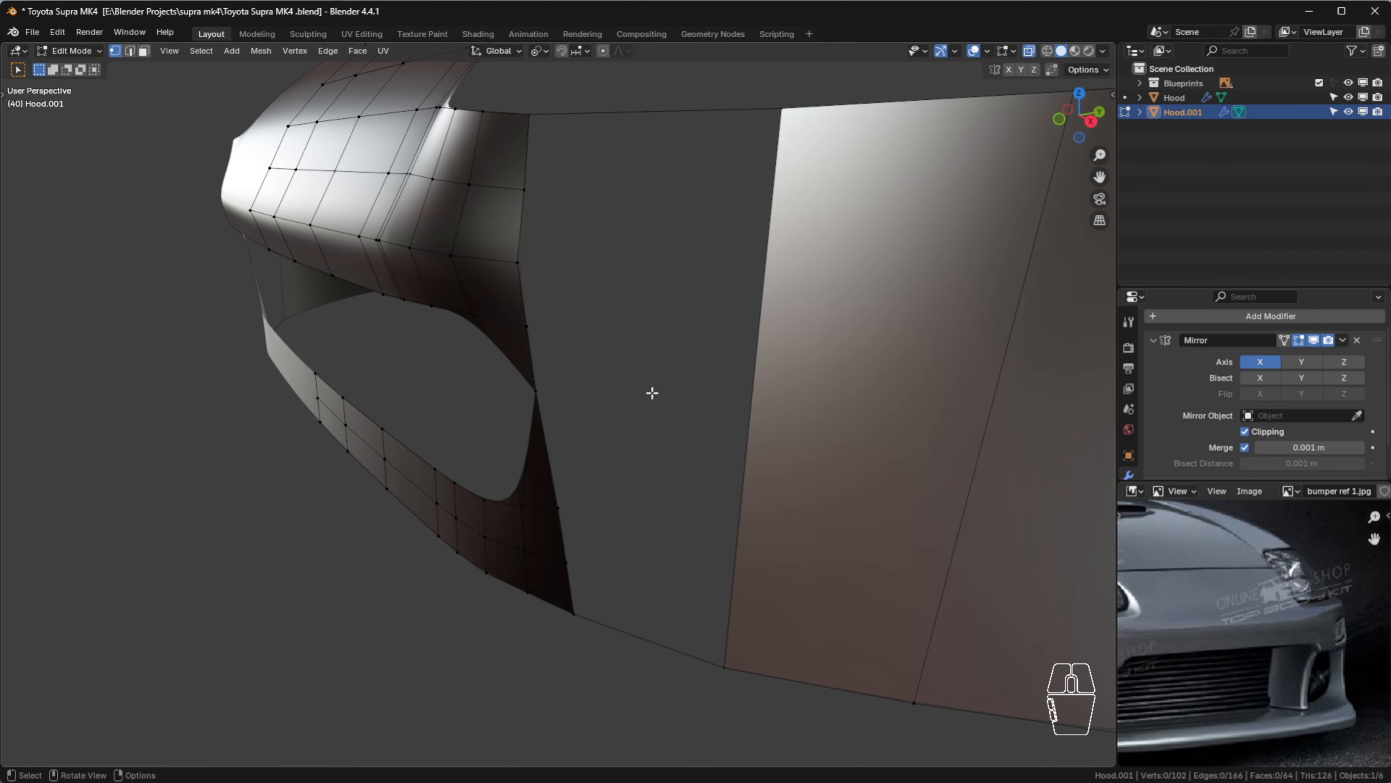
Select the new loop below the grille in the side view and move it about -0.0076 m along Y
middle_click_drag(652, 395, 574, 540)
scroll(506, 387, "up", 3)
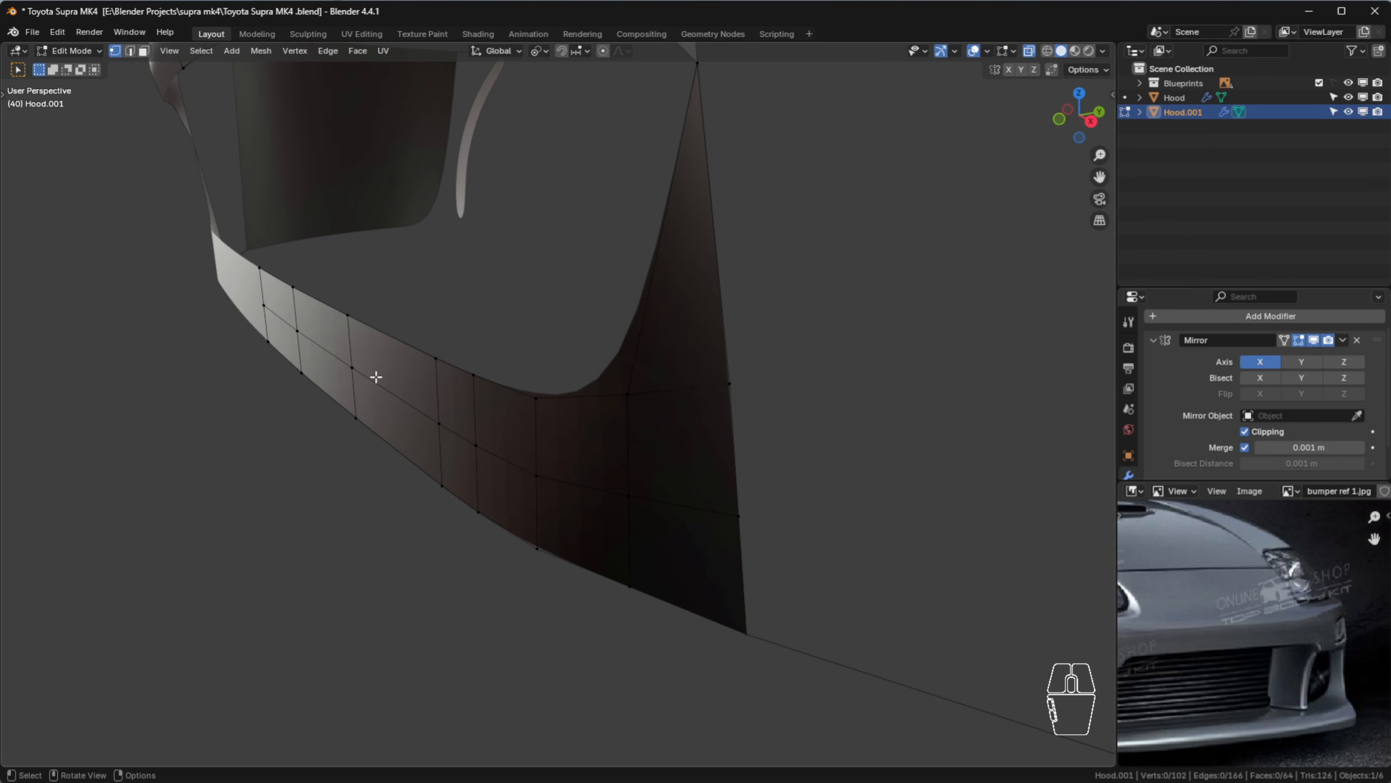
key("KP_3")
key("b")
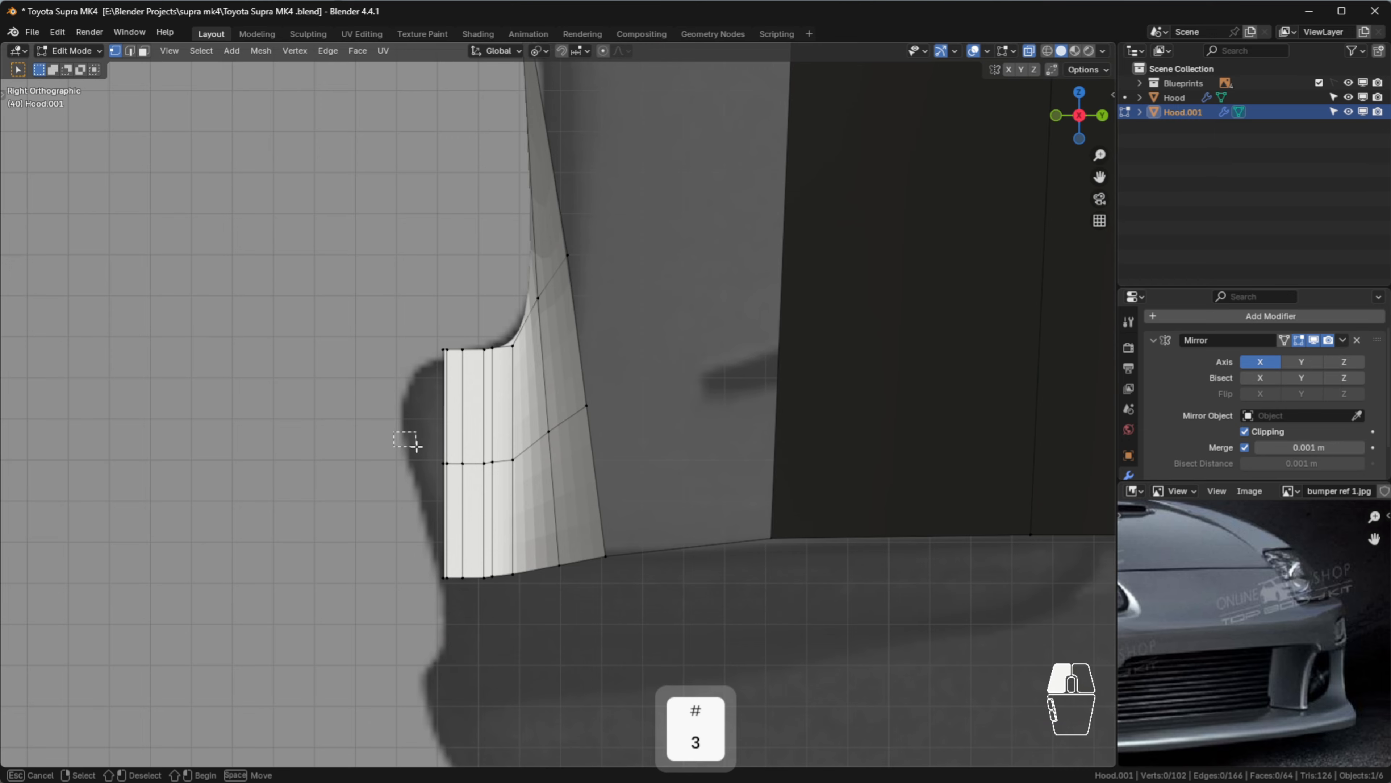
mouse_move(492, 476)
left_mouse_down()
mouse_move(521, 463)
mouse_move(502, 463)
left_mouse_up()
left_click(527, 451, "alt")
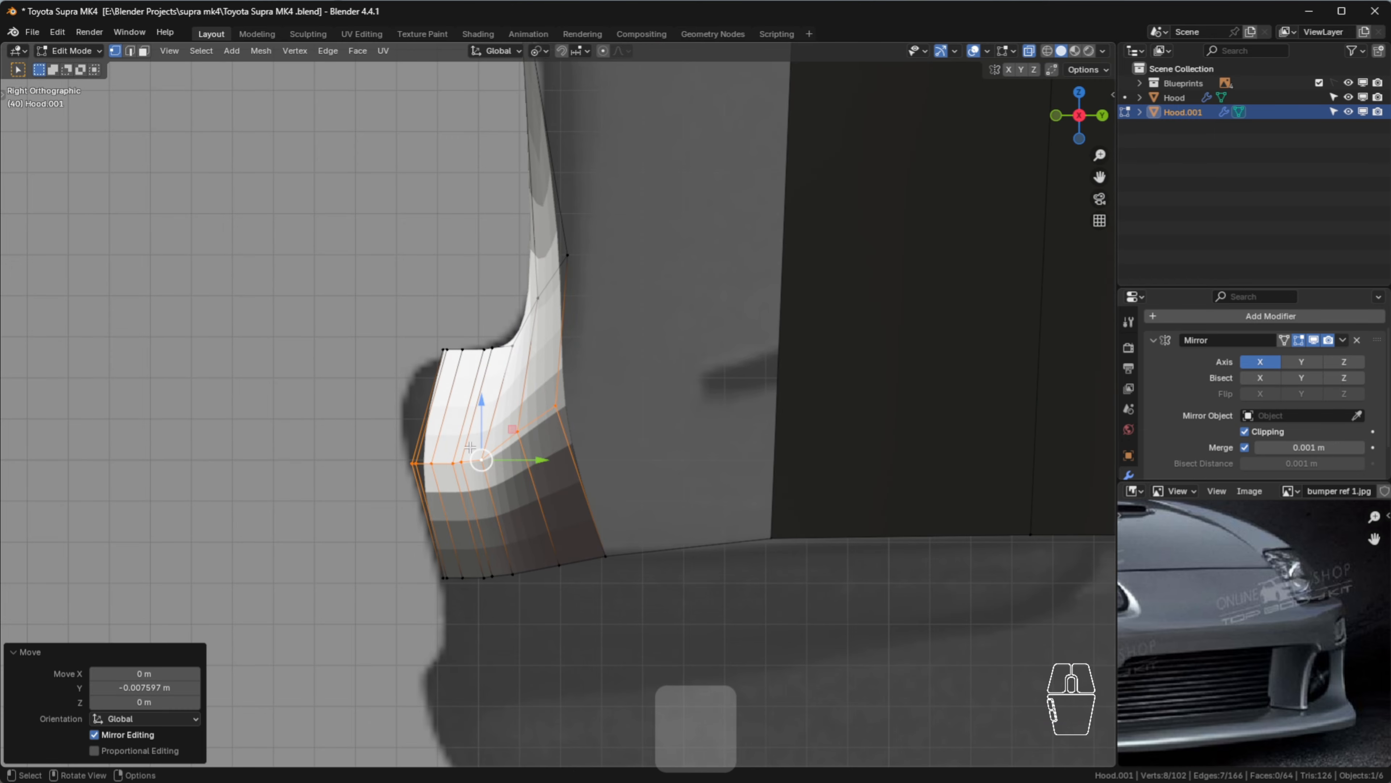
left_click(408, 320)
Select the grille opening's lower edge from the corner to the centre line and move it about -0.0043 m along Y
key("KP_1")
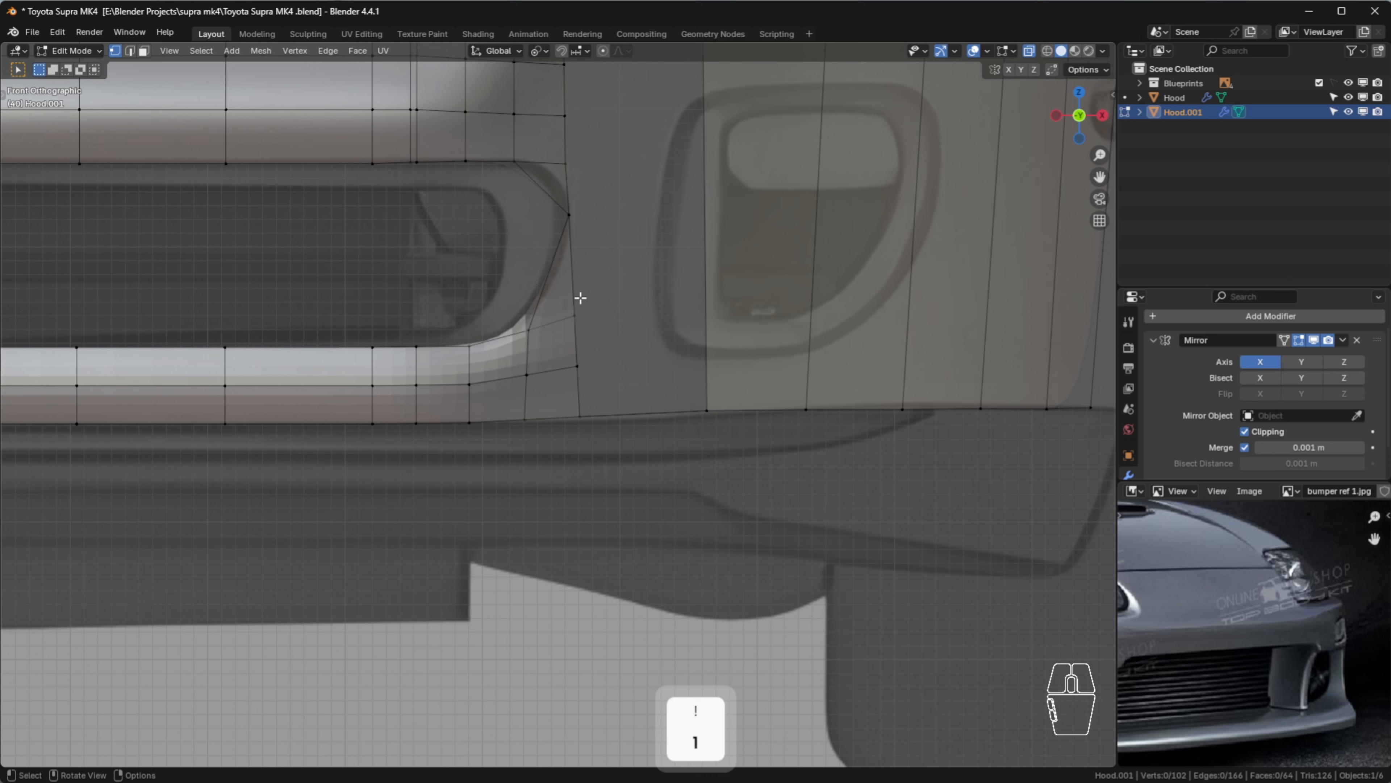
left_click(534, 328)
scroll(122, 343, "down", 2)
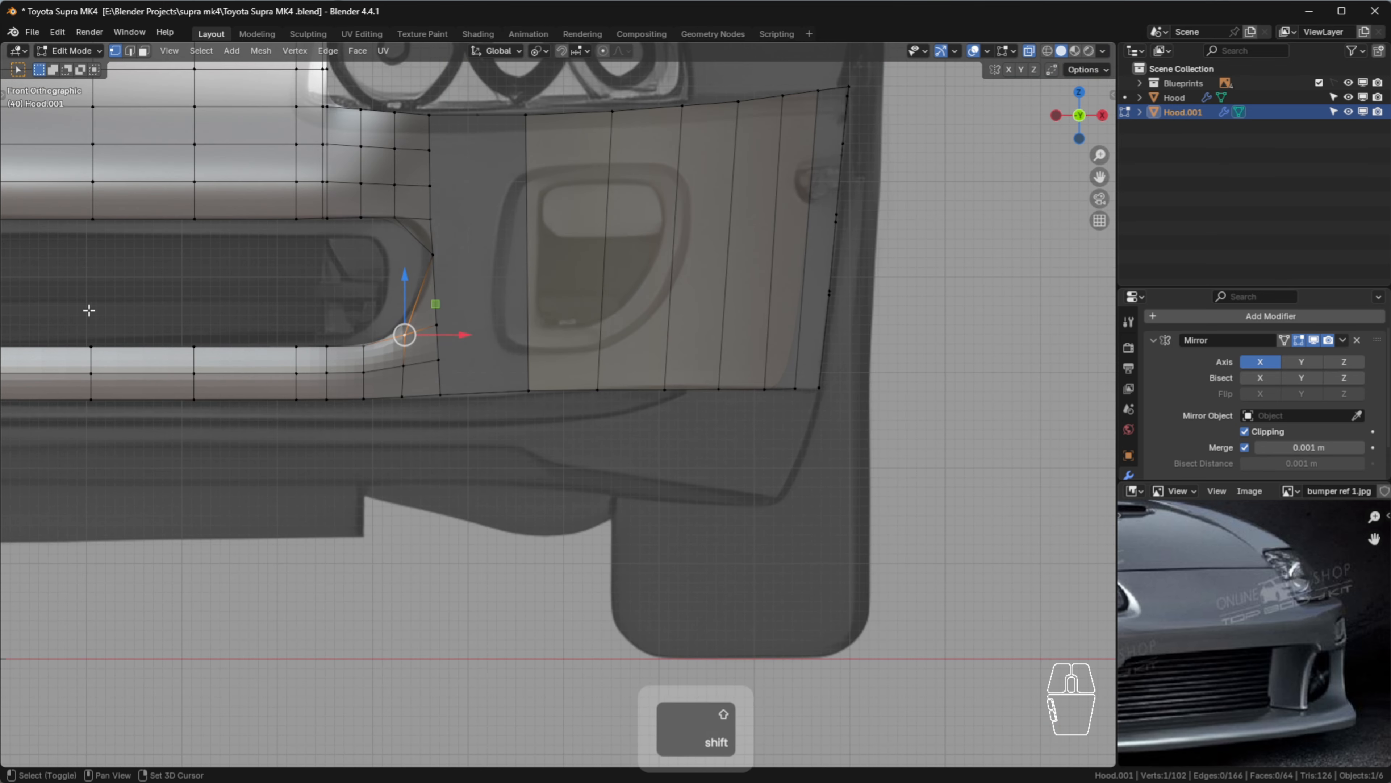
middle_click_drag(87, 312, 216, 364, "shift")
left_click(222, 369, "ctrl")
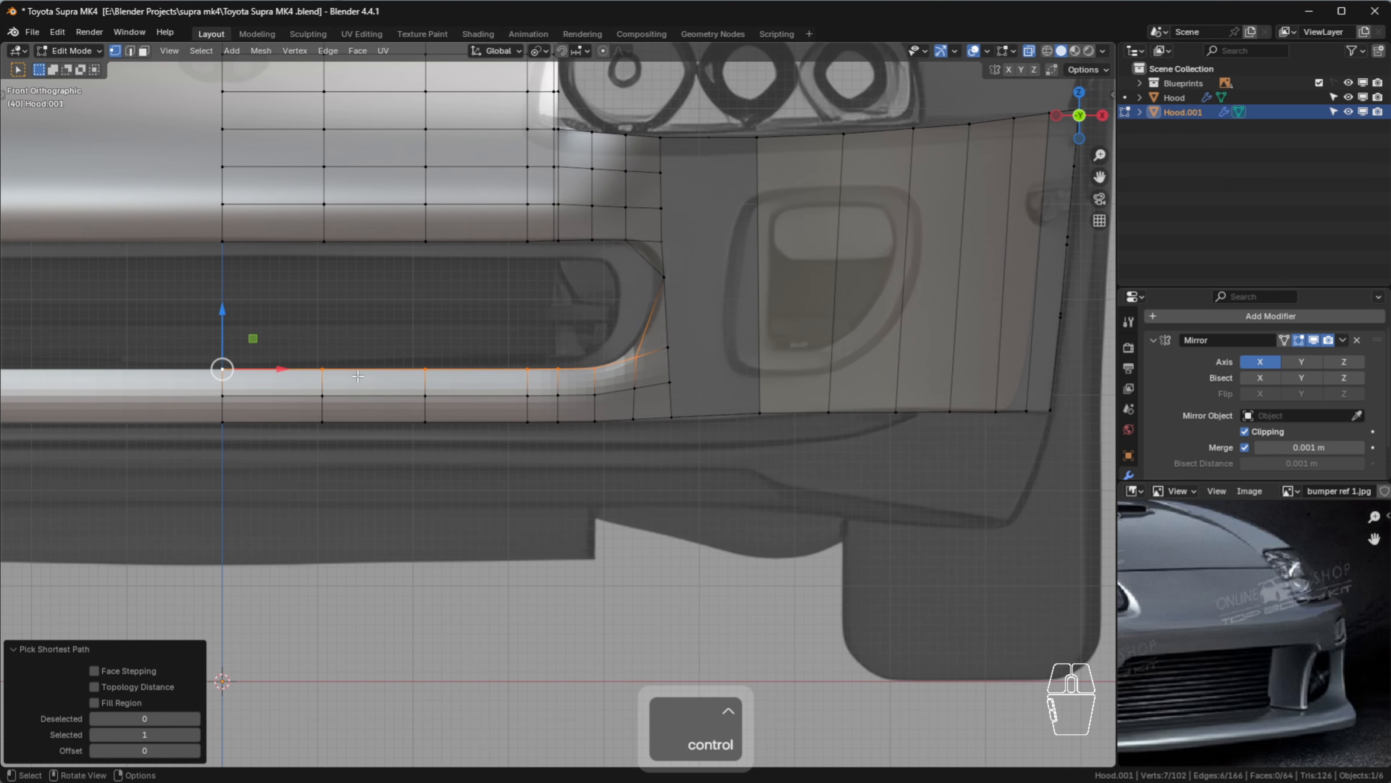
key("3")
scroll(305, 373, "up", 3)
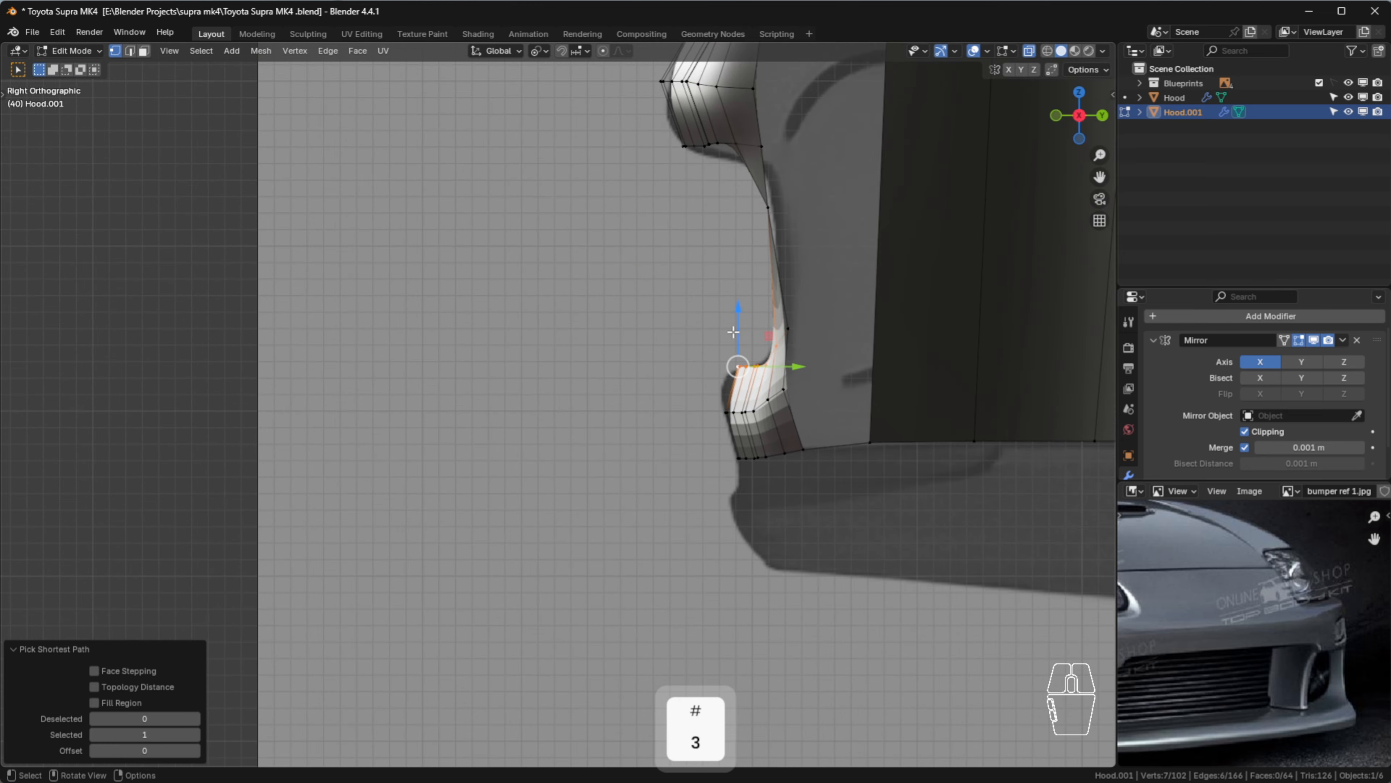
scroll(750, 346, "up", 3)
left_click_drag(760, 384, 748, 384)
scroll(734, 384, "up", 3)
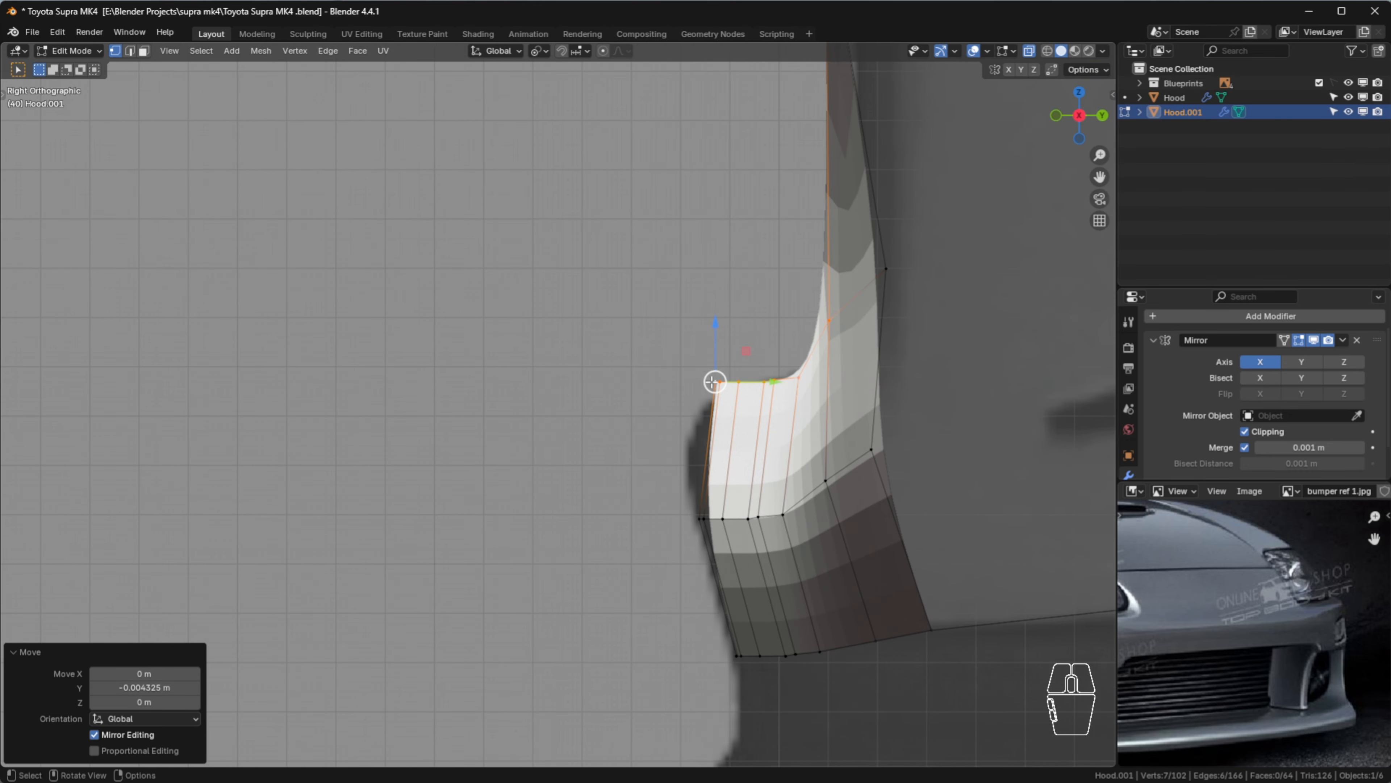
Move the grille opening's lower edge a further -0.0013 m along Y and -0.0041 m along Z
key("g")
left_click(751, 399)
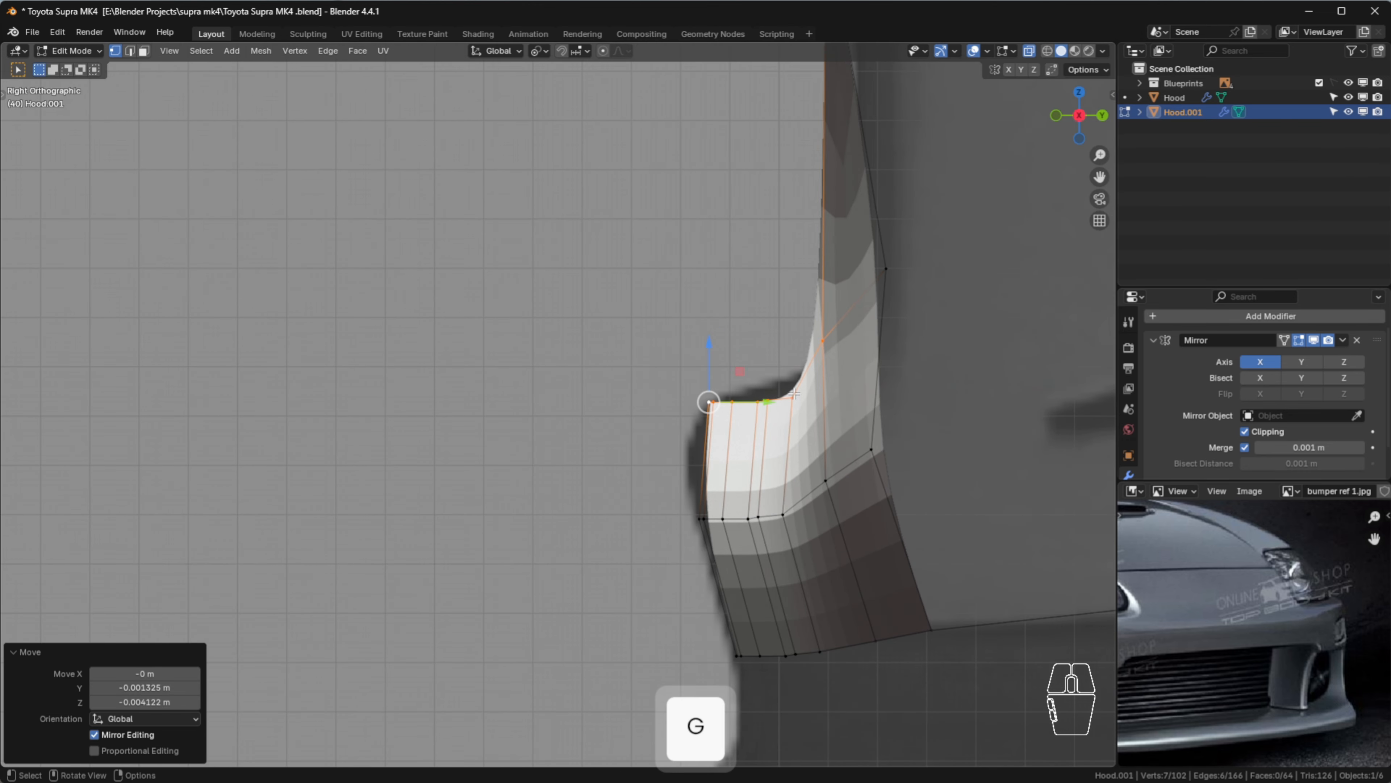
left_click(734, 396)
middle_click_drag(679, 334, 709, 291)
scroll(907, 413, "up", 2)
scroll(701, 351, "down", 3)
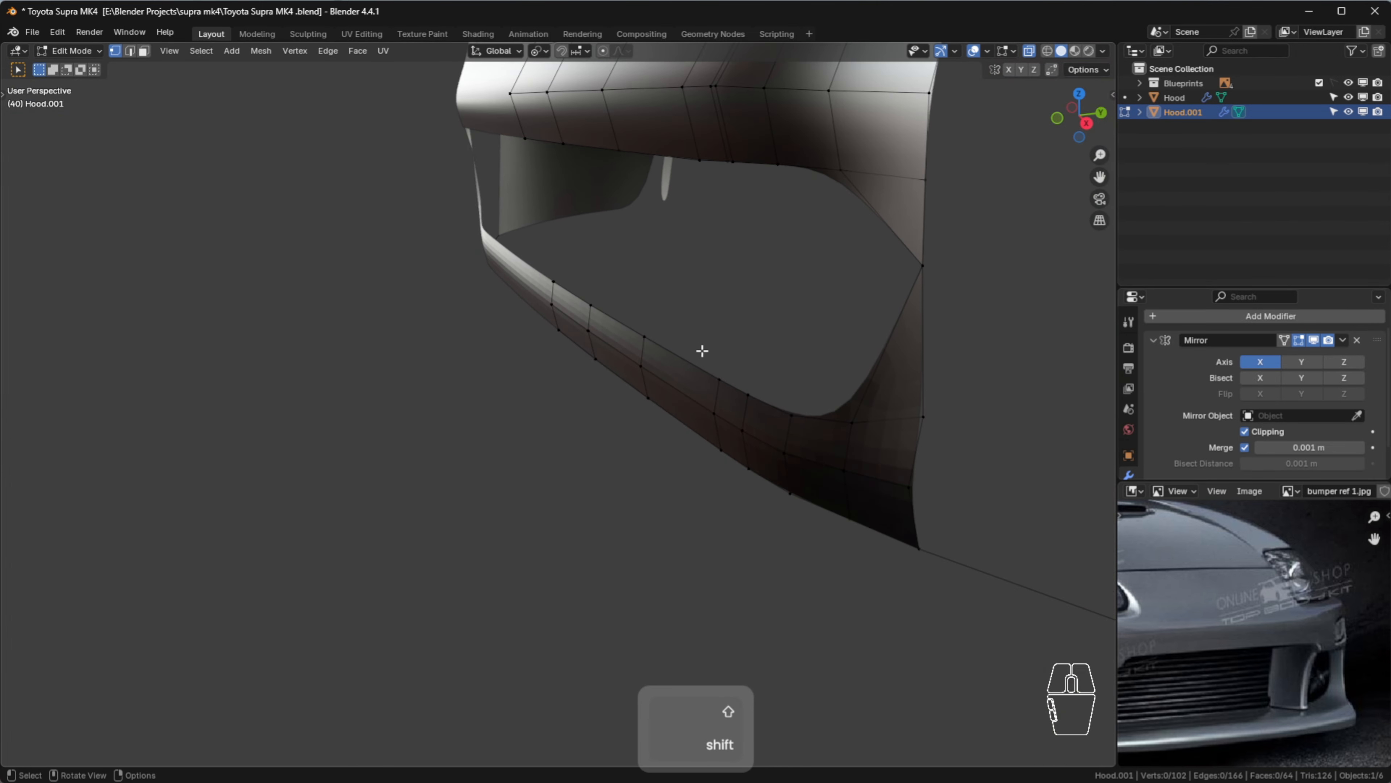
Add six evenly spaced horizontal loop cuts across the bumper's side panel, without sliding them
middle_click_drag(709, 356, 602, 296, "shift")
scroll(677, 354, "up", 1)
middle_click_drag(657, 378, 826, 308, "shift")
scroll(820, 296, "down", 2)
middle_click_drag(743, 300, 584, 348, "shift")
scroll(577, 338, "down", 2)
key("ctrl+r")
scroll(585, 348, "up", 4)
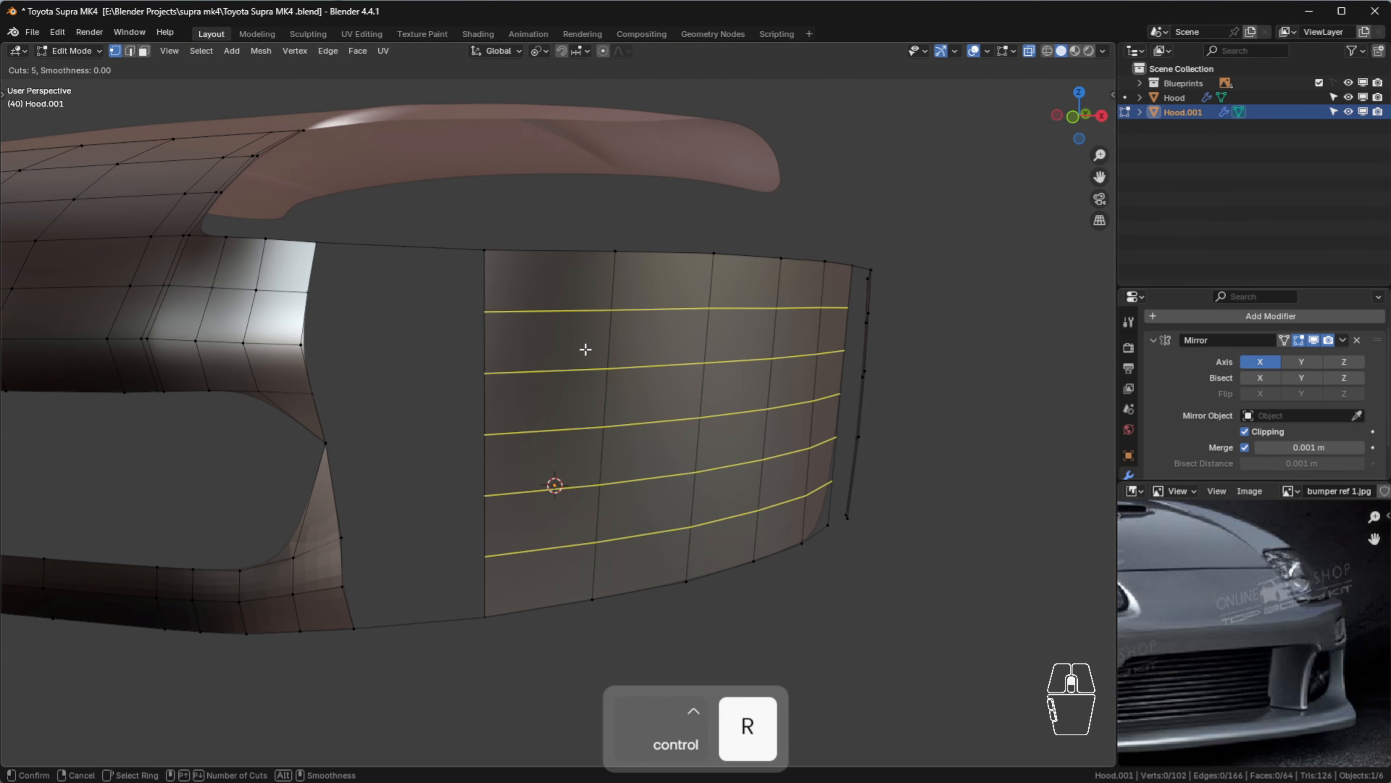
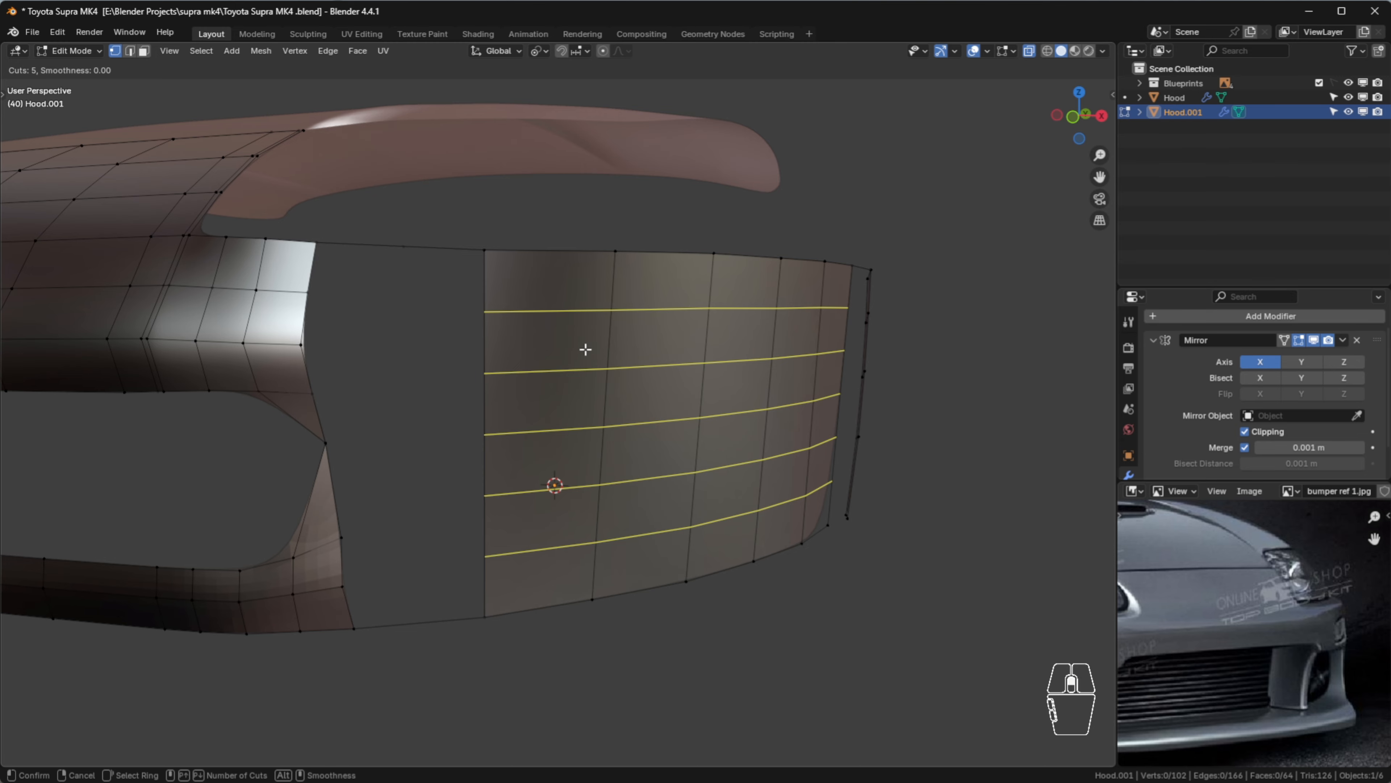
scroll(585, 349, "up", 1)
left_click(585, 349)
right_click(647, 410)
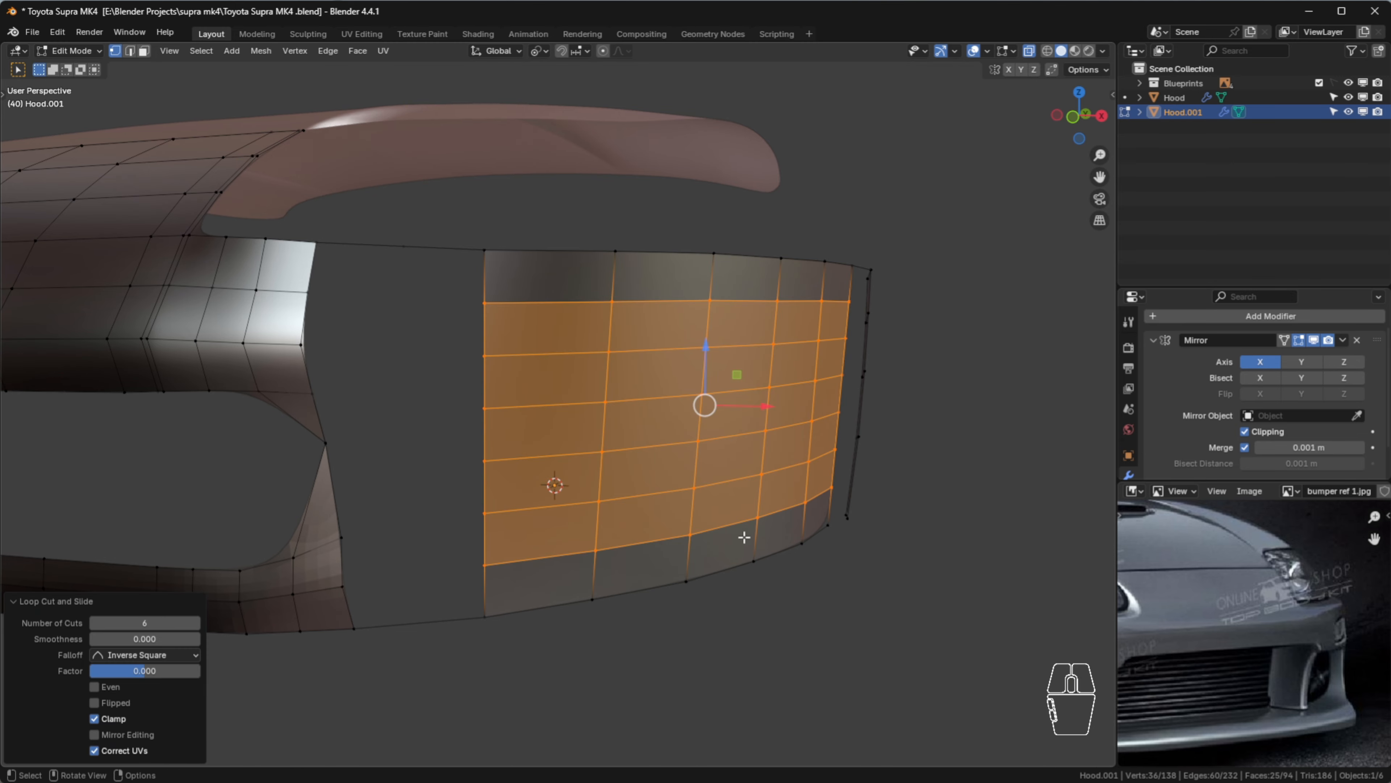
Bevel each of the three cross edges on the narrow curved strip behind the side panel with one segment
scroll(911, 303, "up", 2)
middle_click_drag(904, 311, 943, 321)
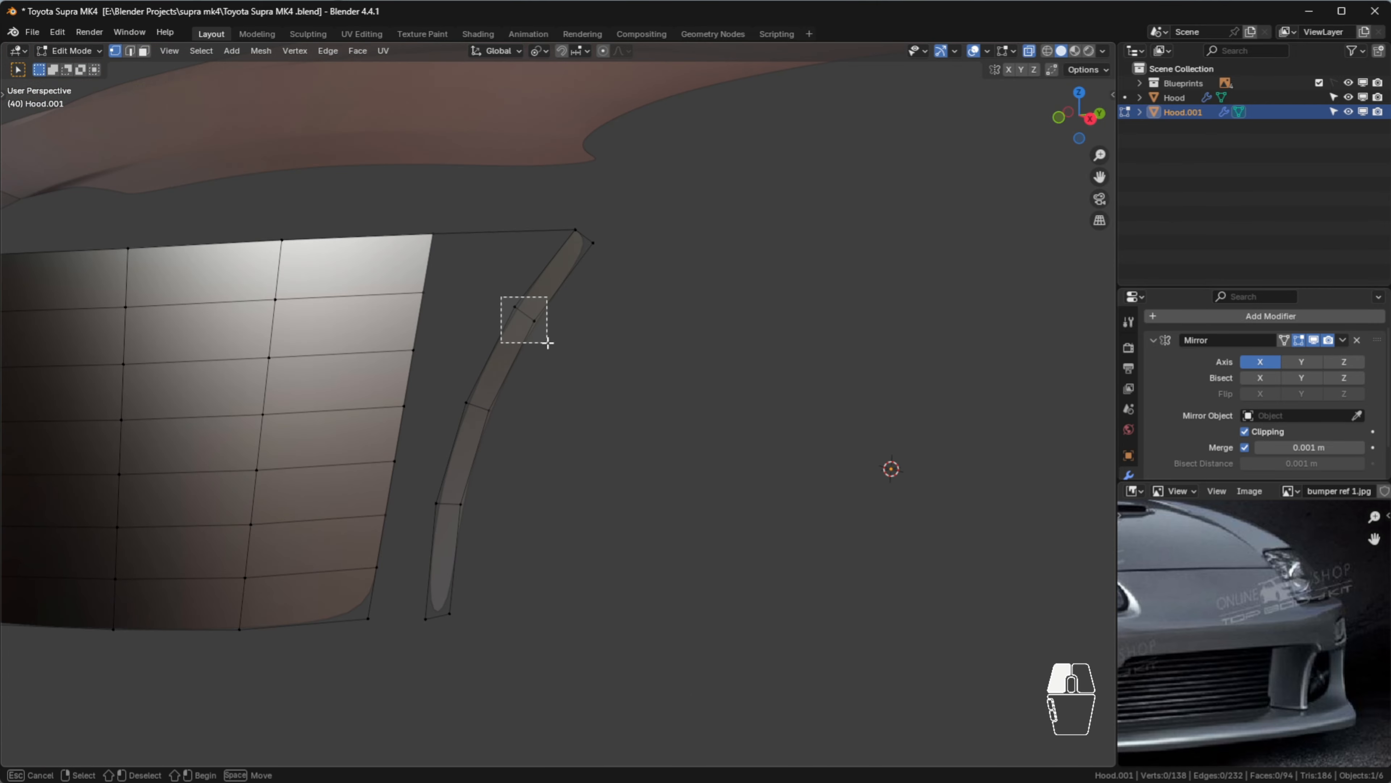
left_click(539, 332)
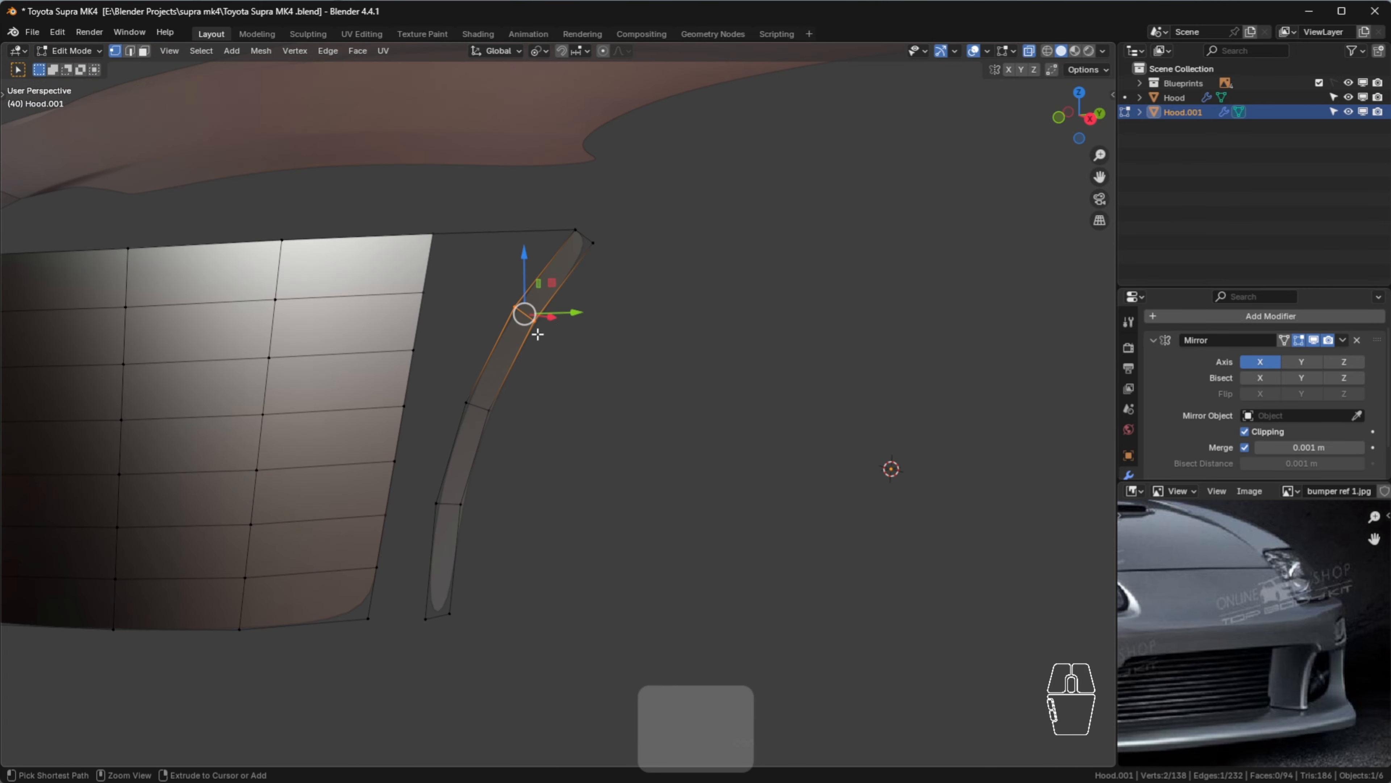
key("ctrl+b")
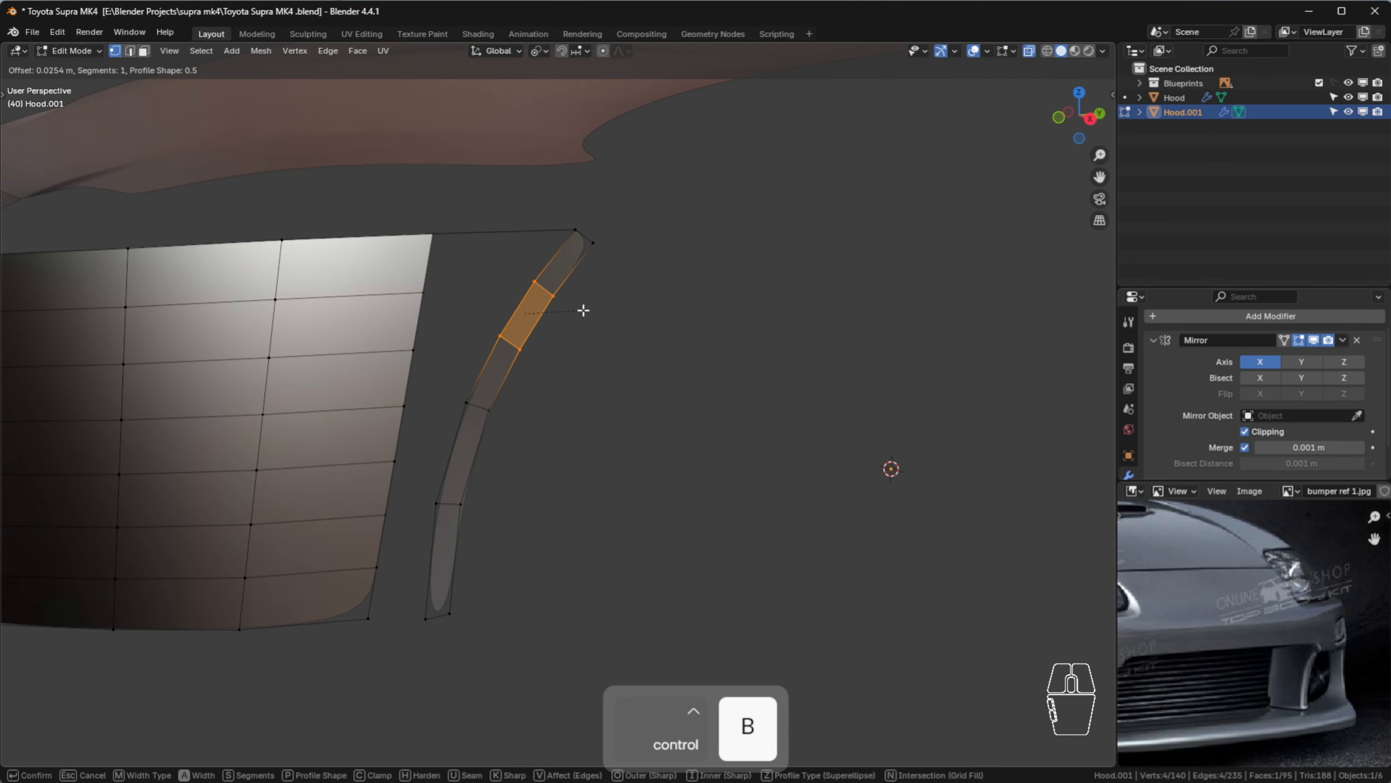
left_click(581, 310)
left_click_drag(439, 387, 548, 436)
key("ctrl+b")
left_click(582, 412)
left_click_drag(413, 492, 555, 510)
key("ctrl+b")
left_click(584, 518)
Select the curved strip's front edge from end to end and space its vertices evenly with LoopTools Space
left_click(575, 230)
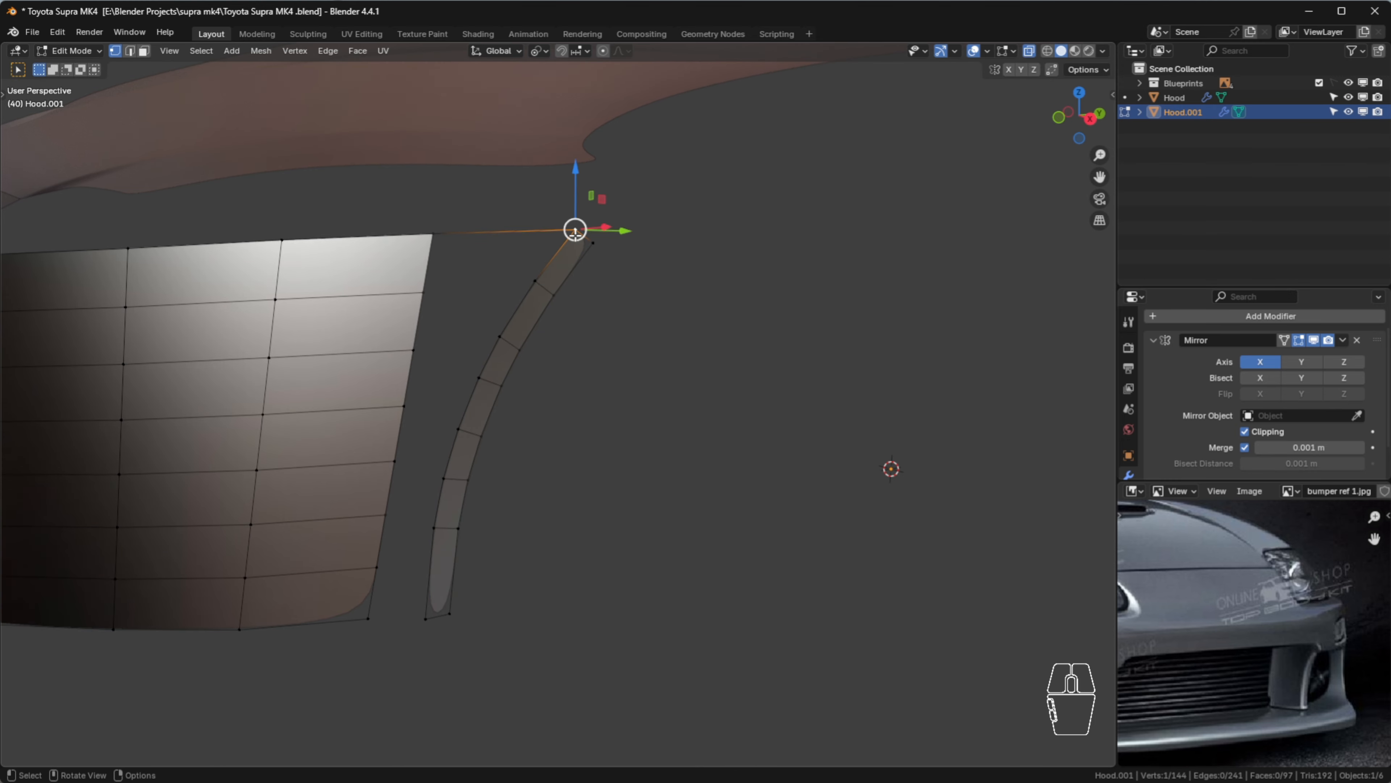
left_click(425, 619, "ctrl")
key("n")
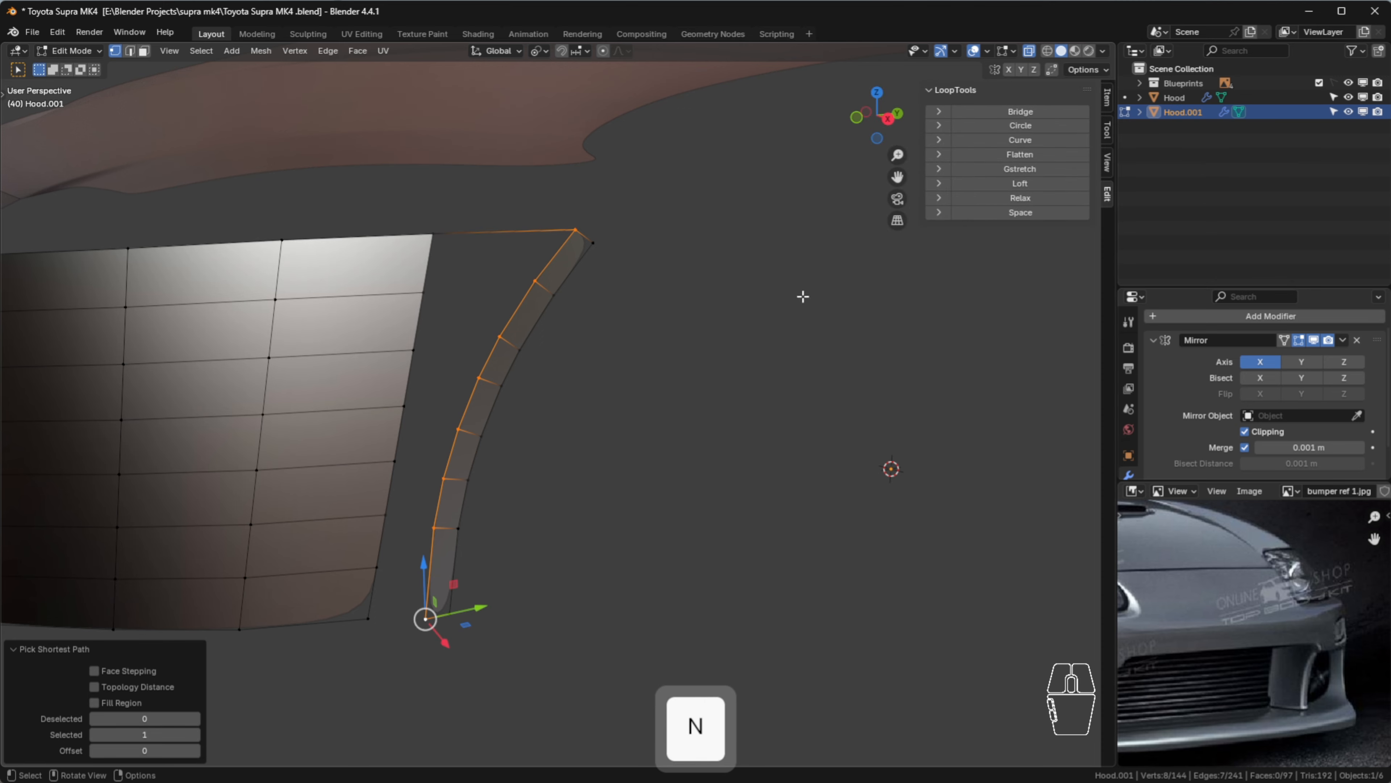
left_click(1015, 212)
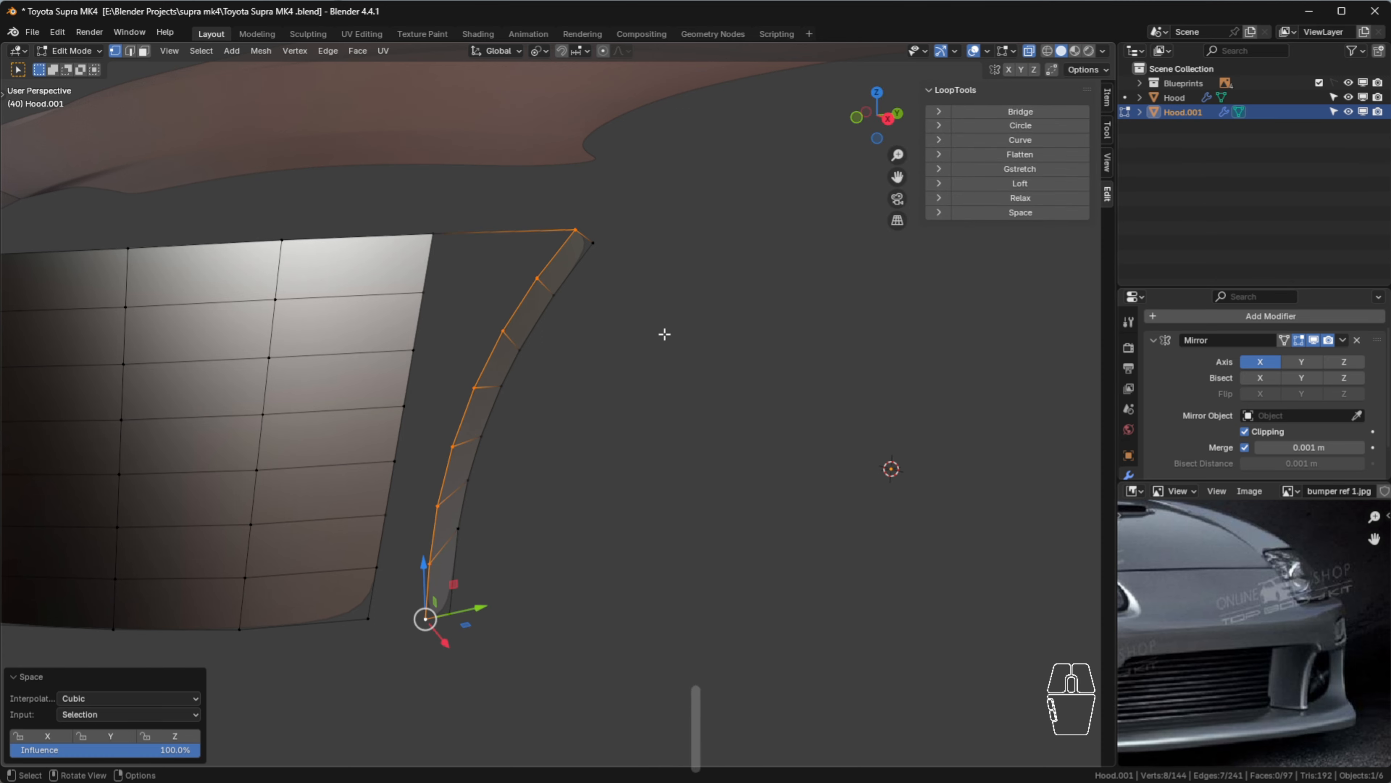
Select the curved strip's rear edge from end to end and space its vertices evenly with LoopTools Space
left_click(593, 244)
left_click(450, 616, "shift")
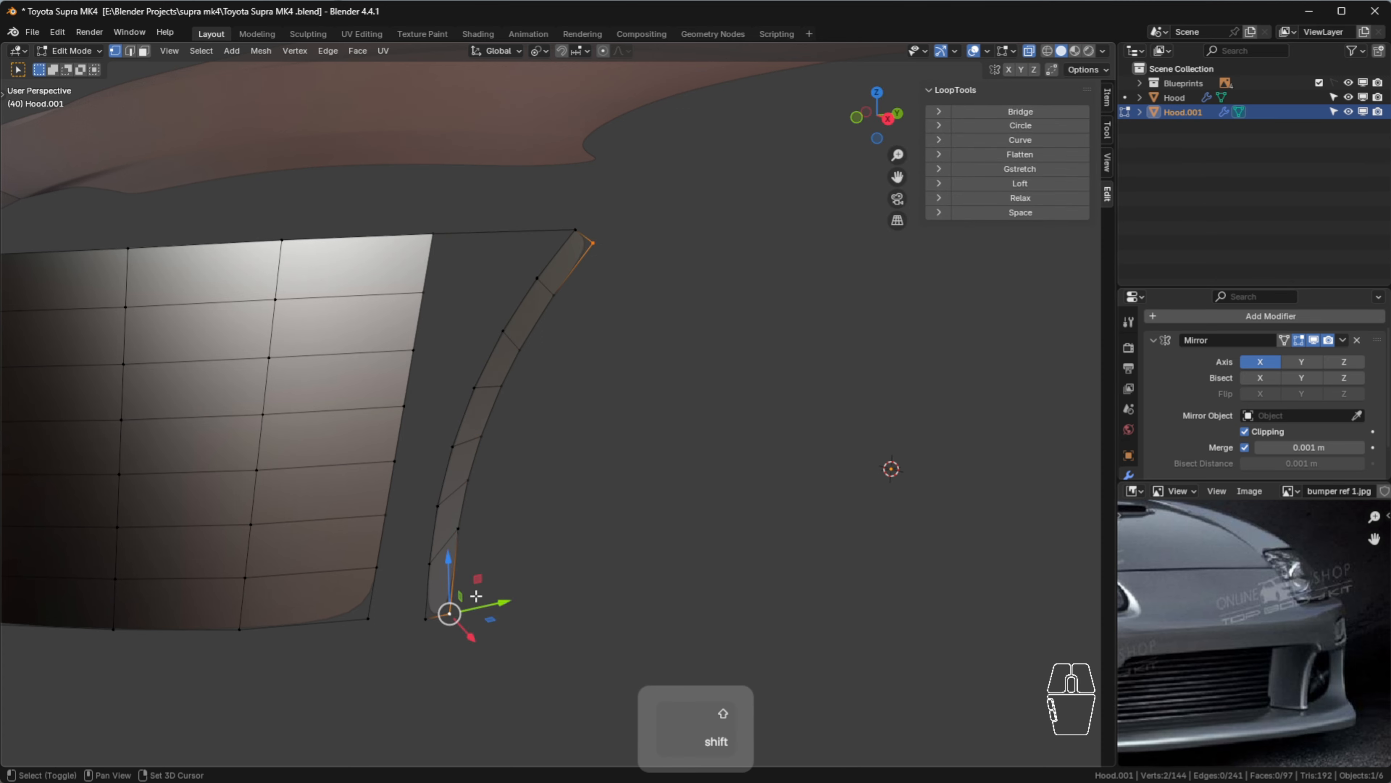
left_click(593, 244, "shift")
left_click(450, 616, "ctrl")
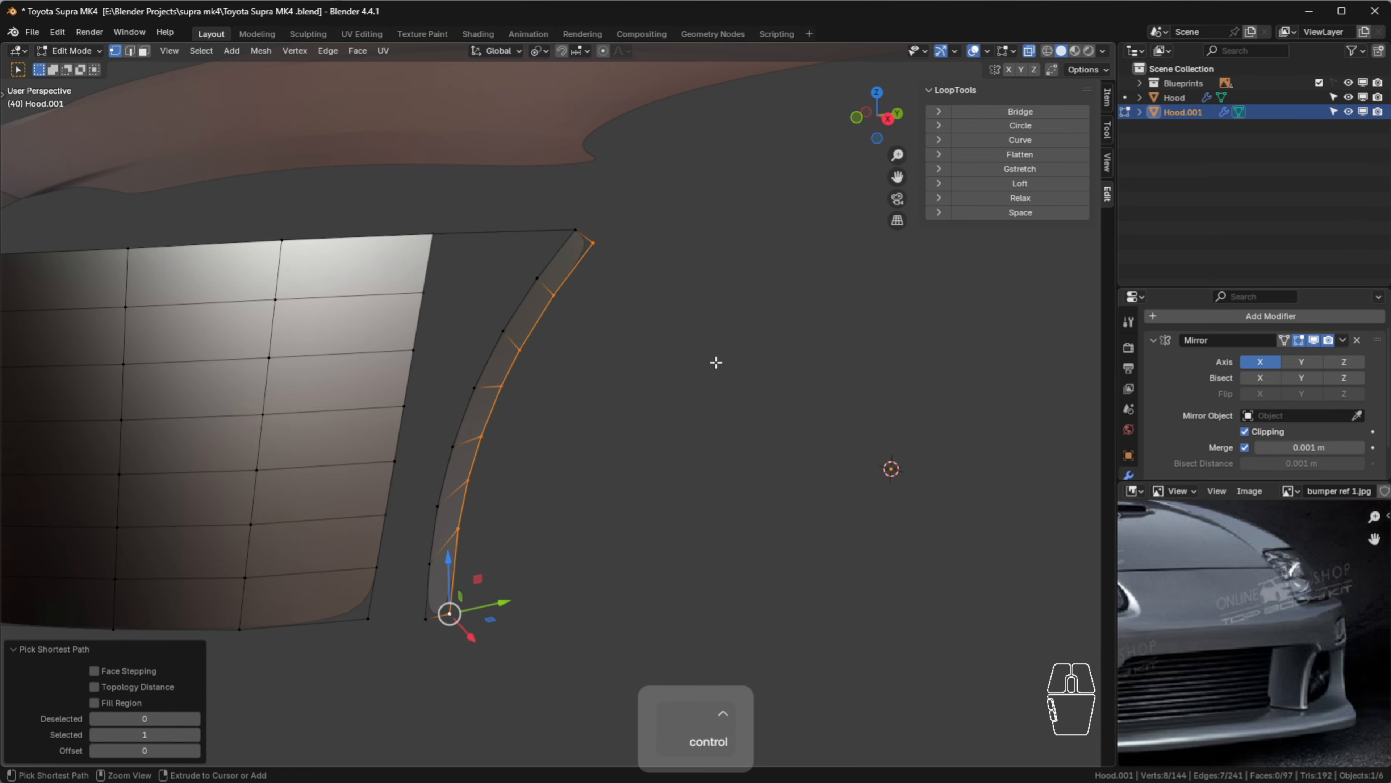
left_click(1022, 212)
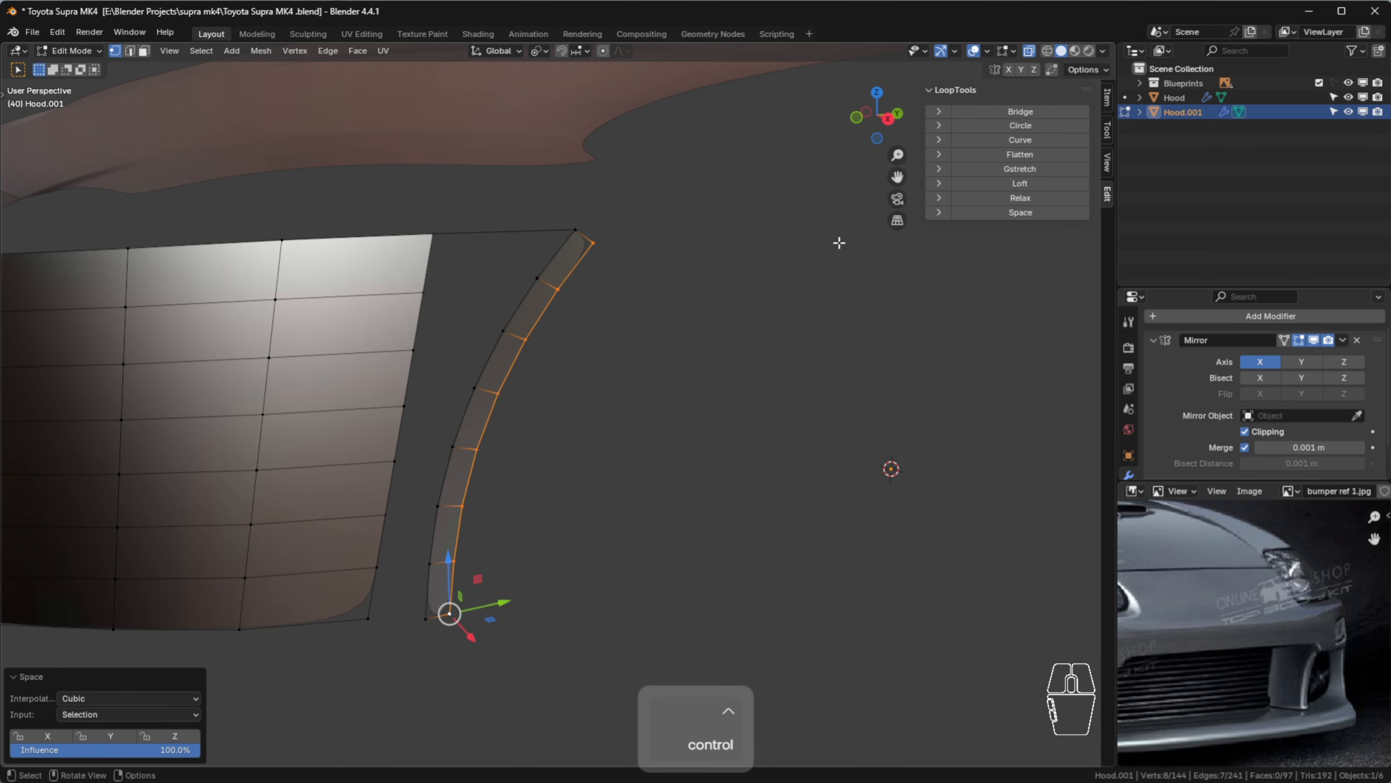
left_click(723, 346)
key("n")
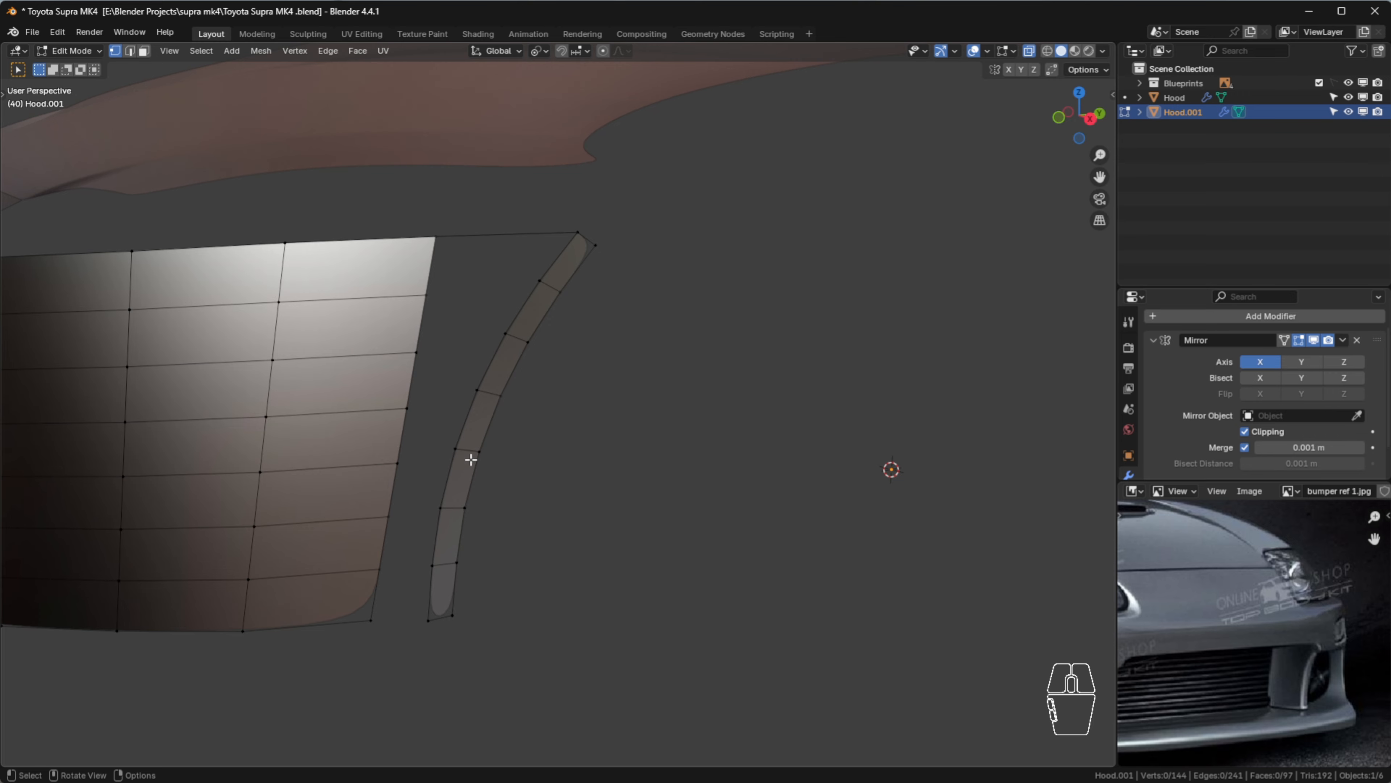
Edge-slide the three middle cross edges of the narrow curved strip down slightly to line them up with the side panel's rows
scroll(471, 460, "up", 2)
left_click(449, 451)
key("g")
key("g")
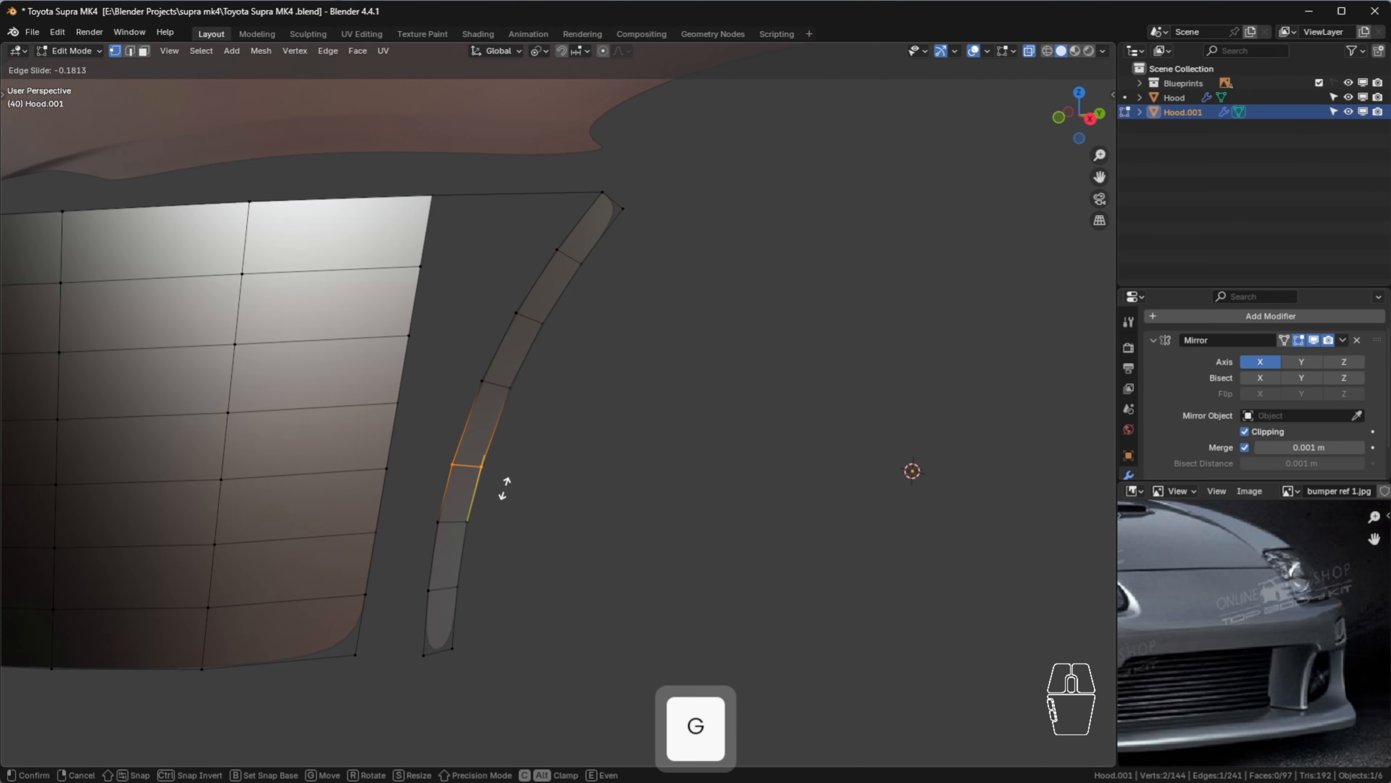
left_click(503, 491)
left_click_drag(464, 363, 535, 410)
key("g")
key("g")
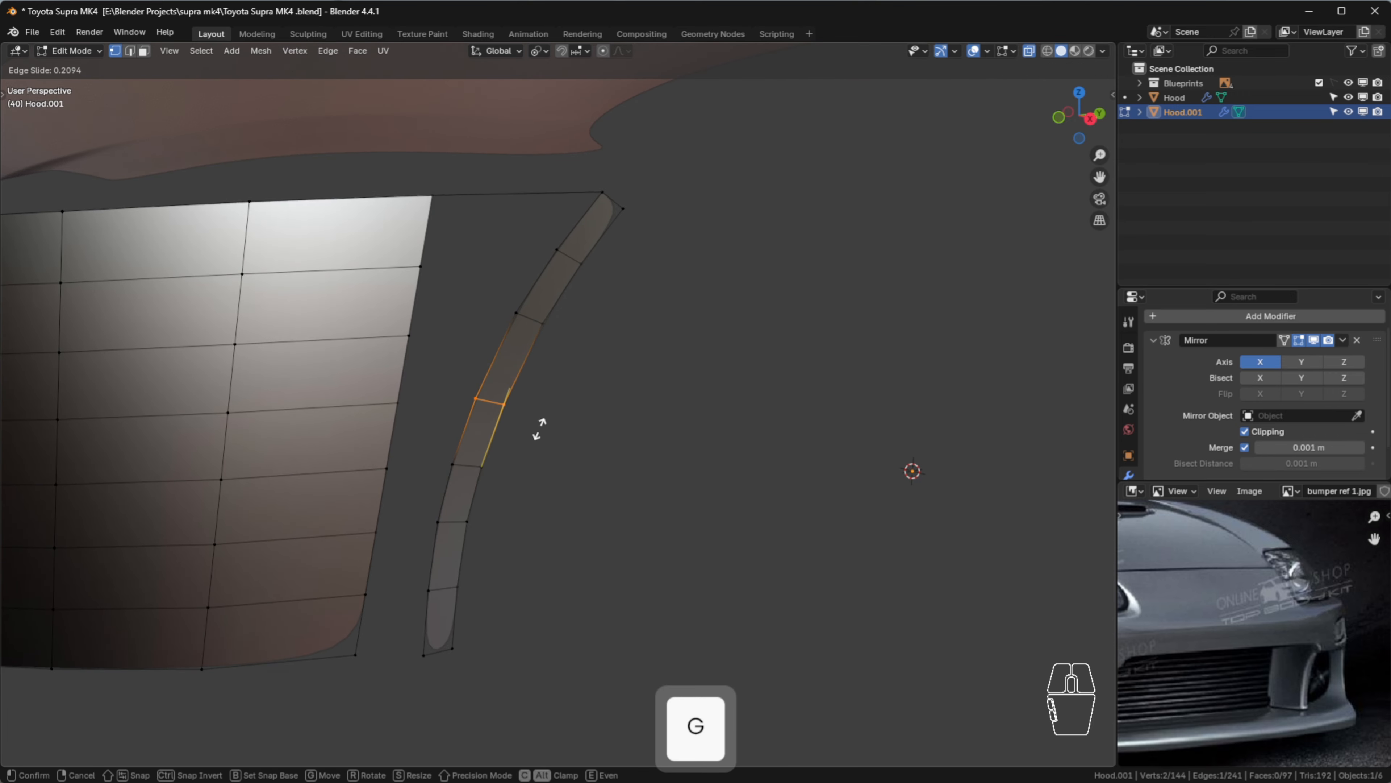
left_click(537, 428)
left_click_drag(509, 286, 584, 363)
key("g")
key("g")
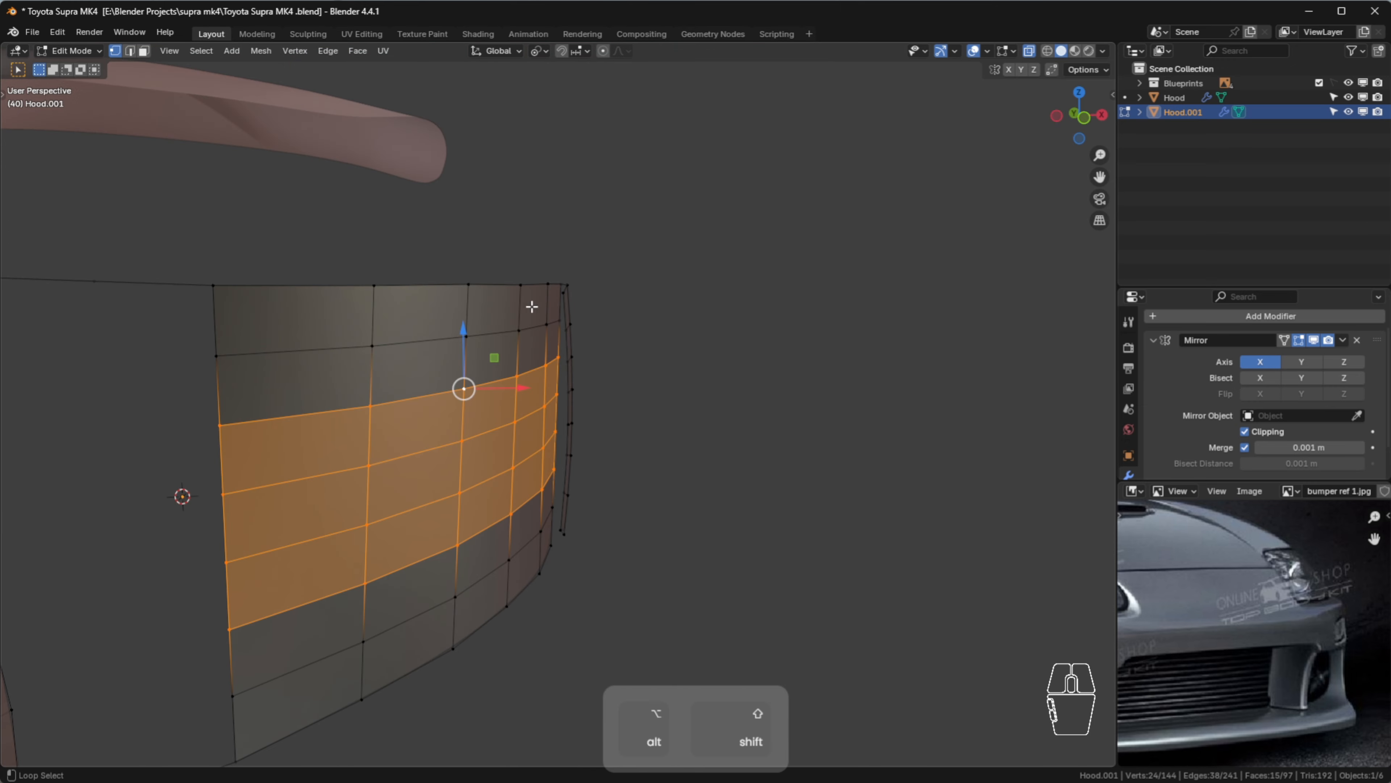
Select the side panel's six inner horizontal edge loops and move them about -0.0226 m along Y
left_click(497, 338, "alt+shift")
left_click(500, 560, "alt+shift")
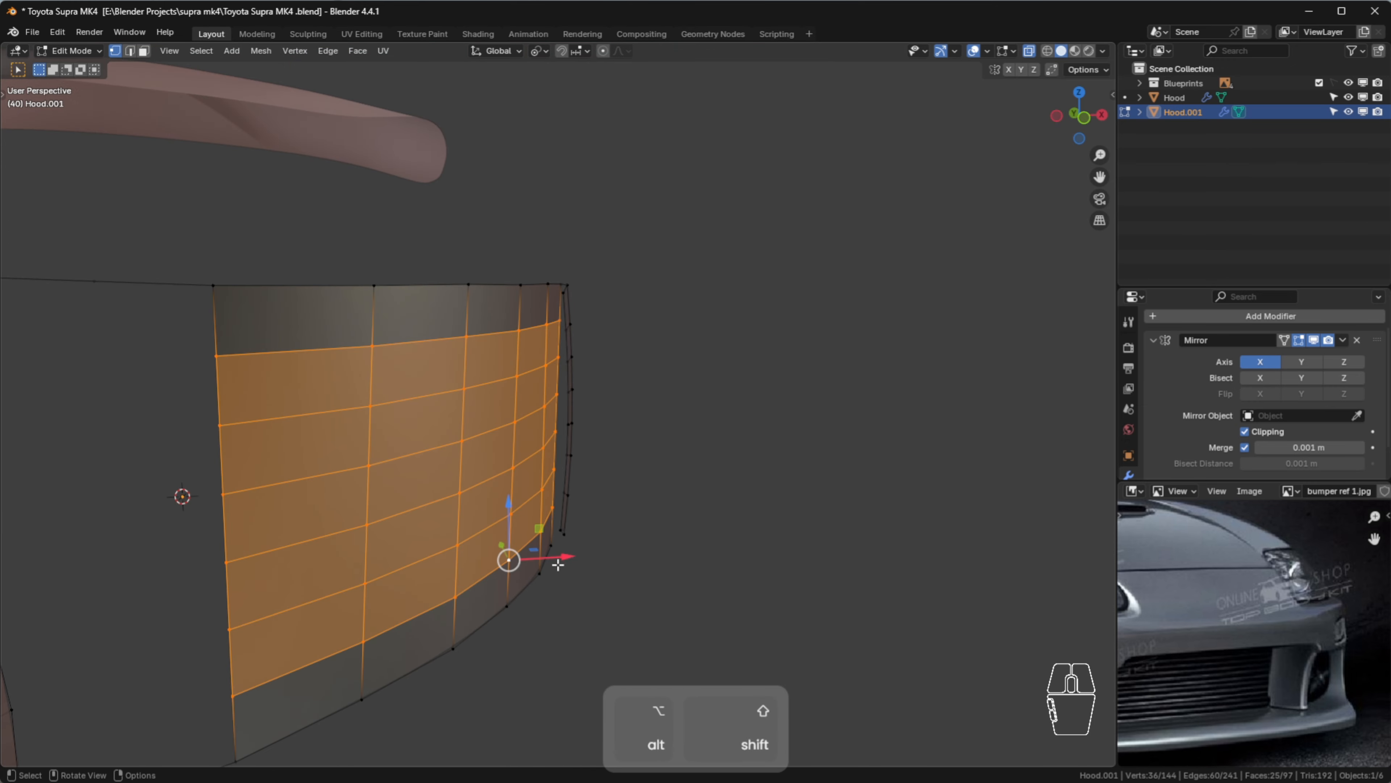
left_click(542, 550)
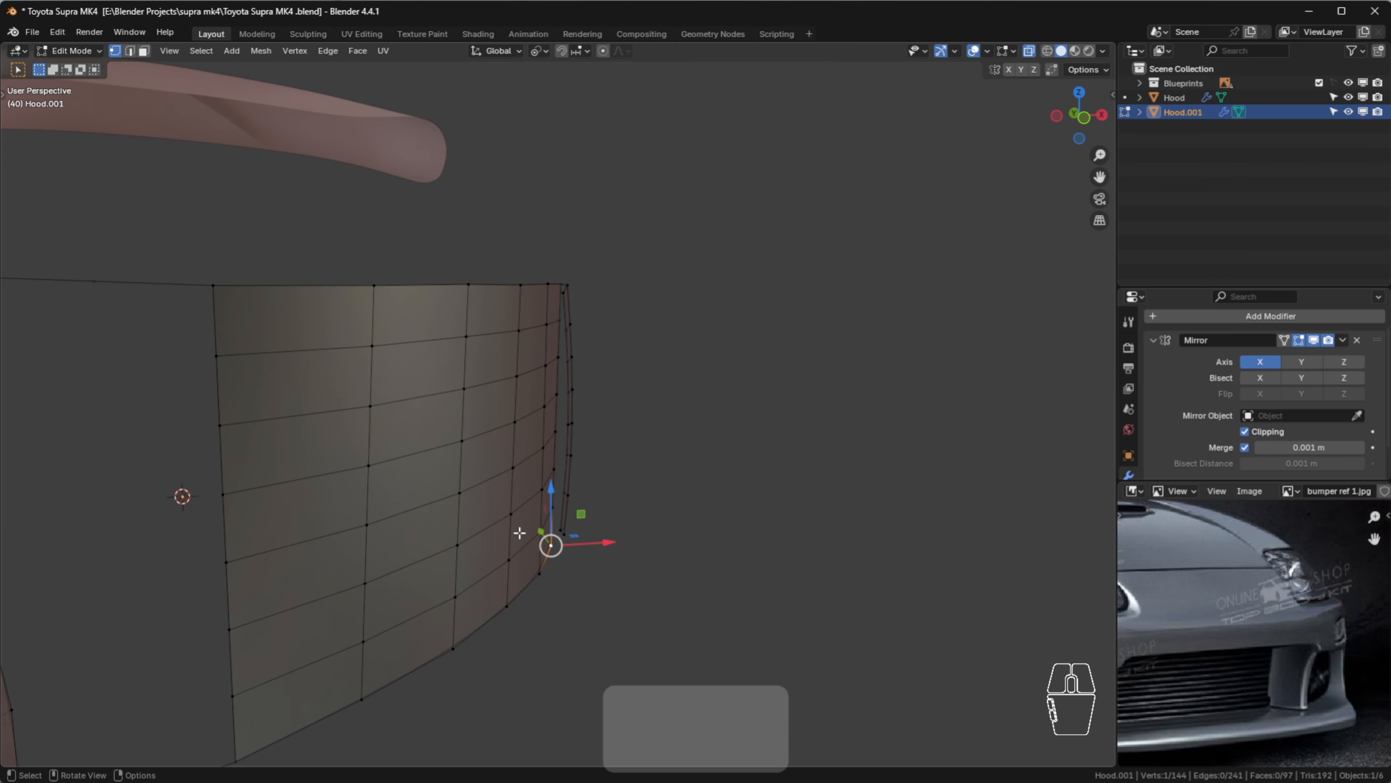
key("ctrl+z")
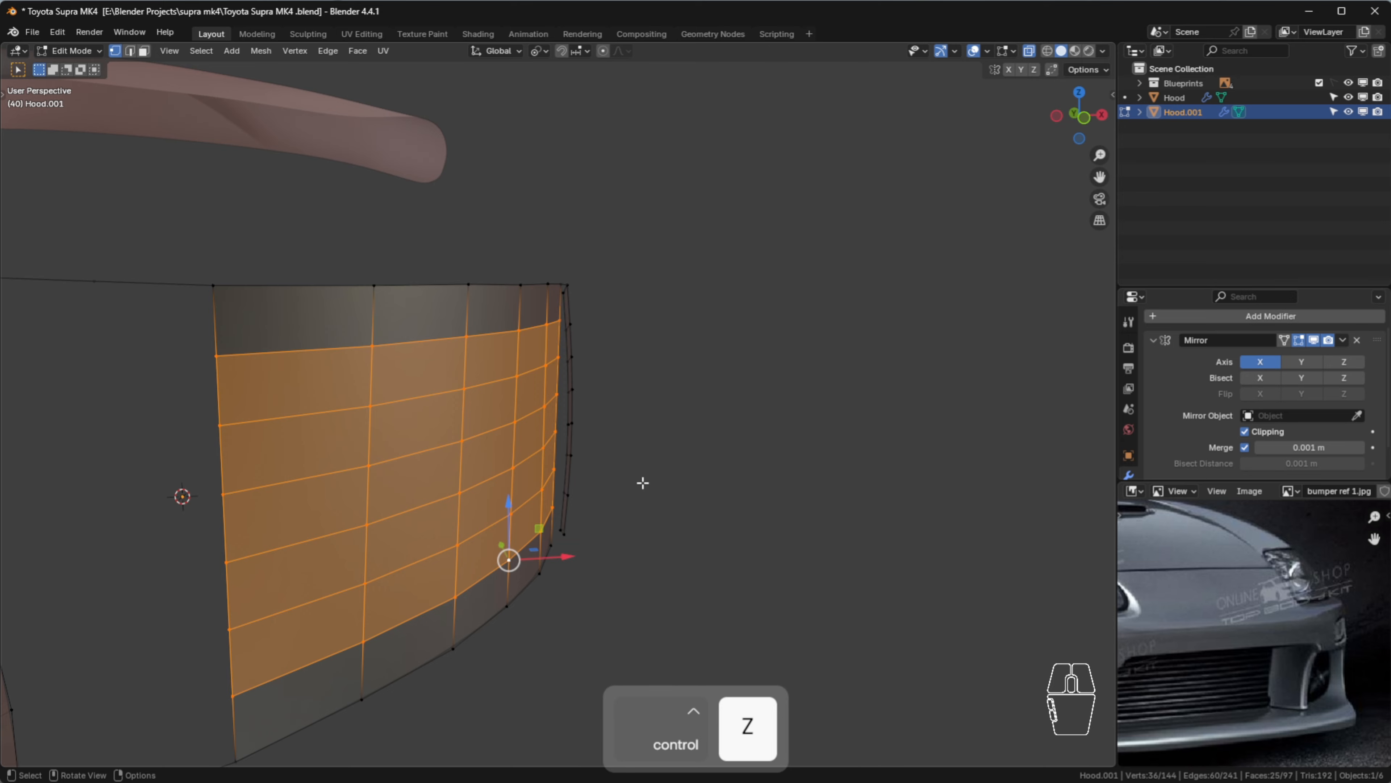
middle_click_drag(642, 482, 571, 494)
scroll(543, 526, "down", 4)
key("g")
key("y")
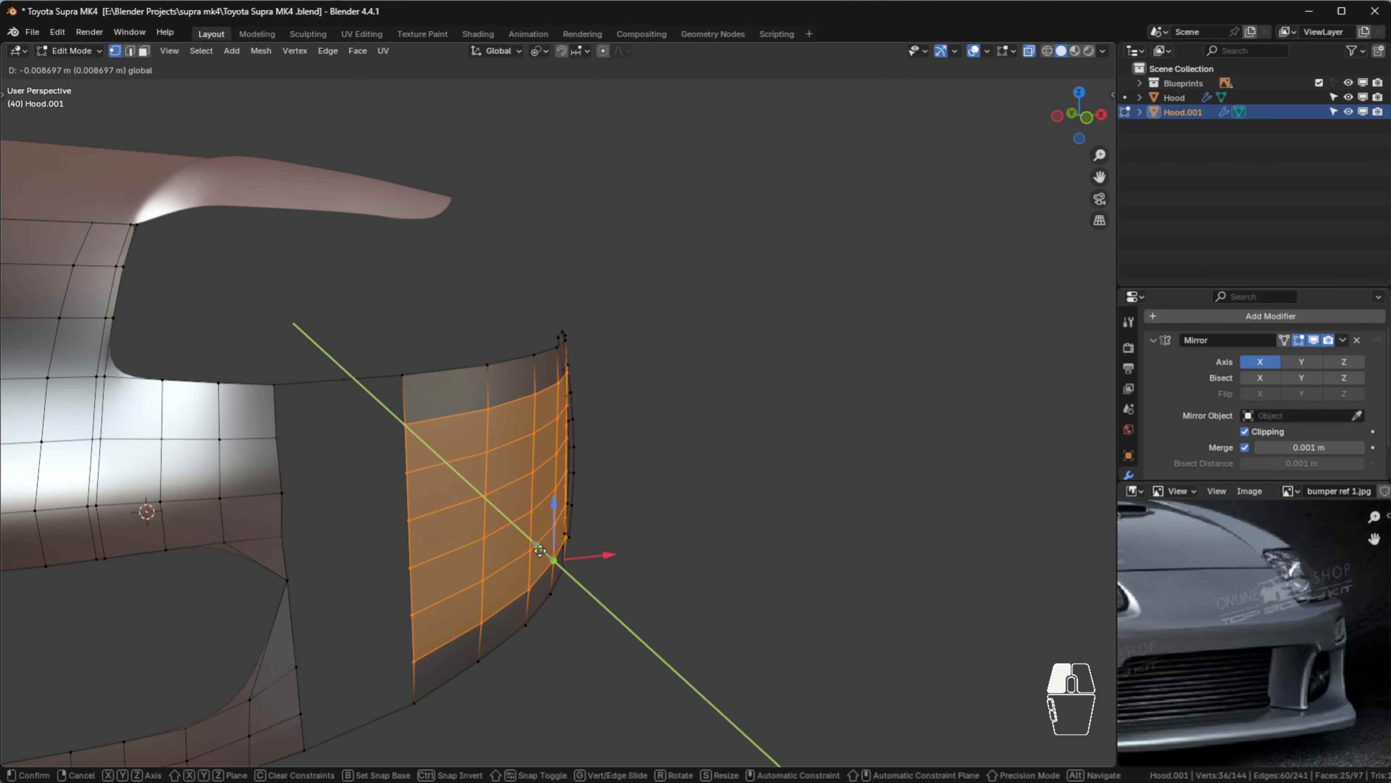
left_click(548, 556)
scroll(551, 492, "up", 2)
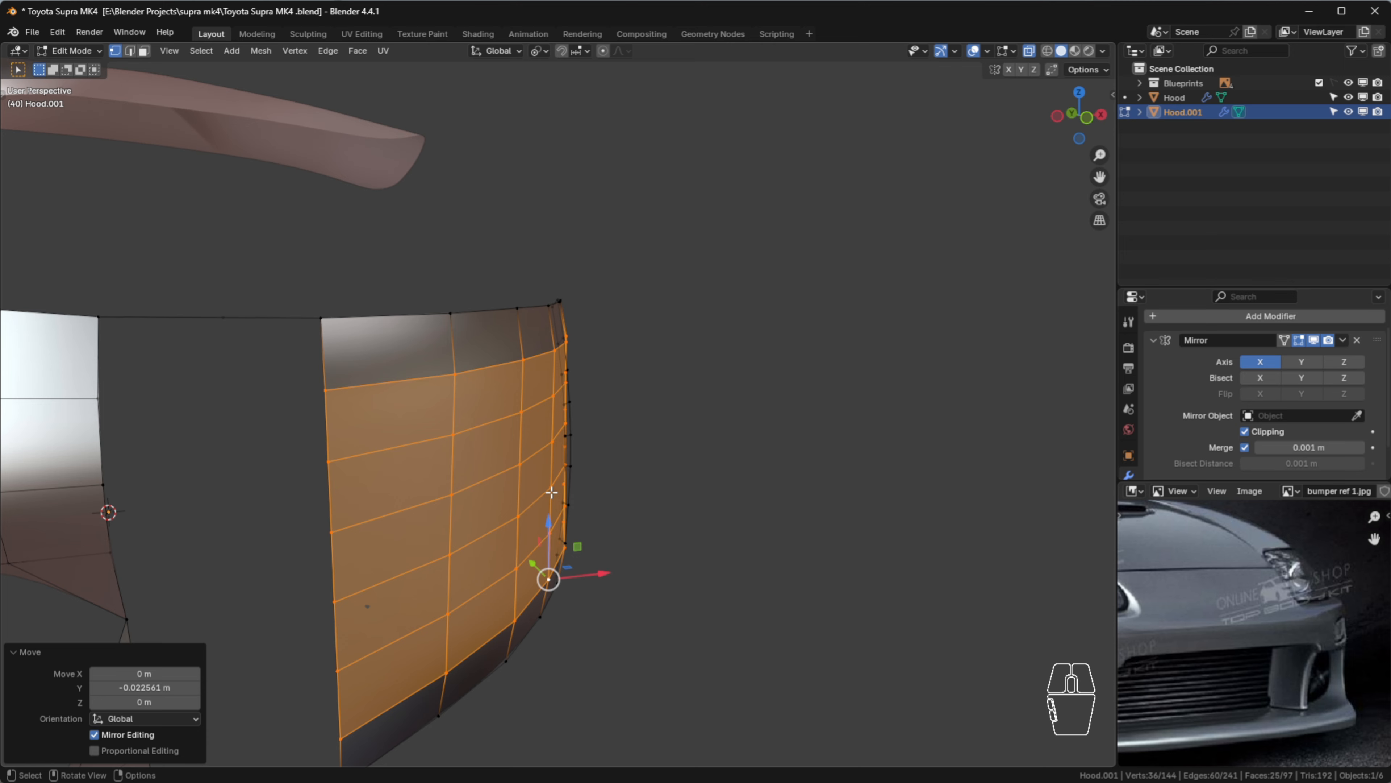
Remove the outermost two loops from the selection and move the four middle loops about -0.0085 m along Y
left_click(496, 365, "alt+shift")
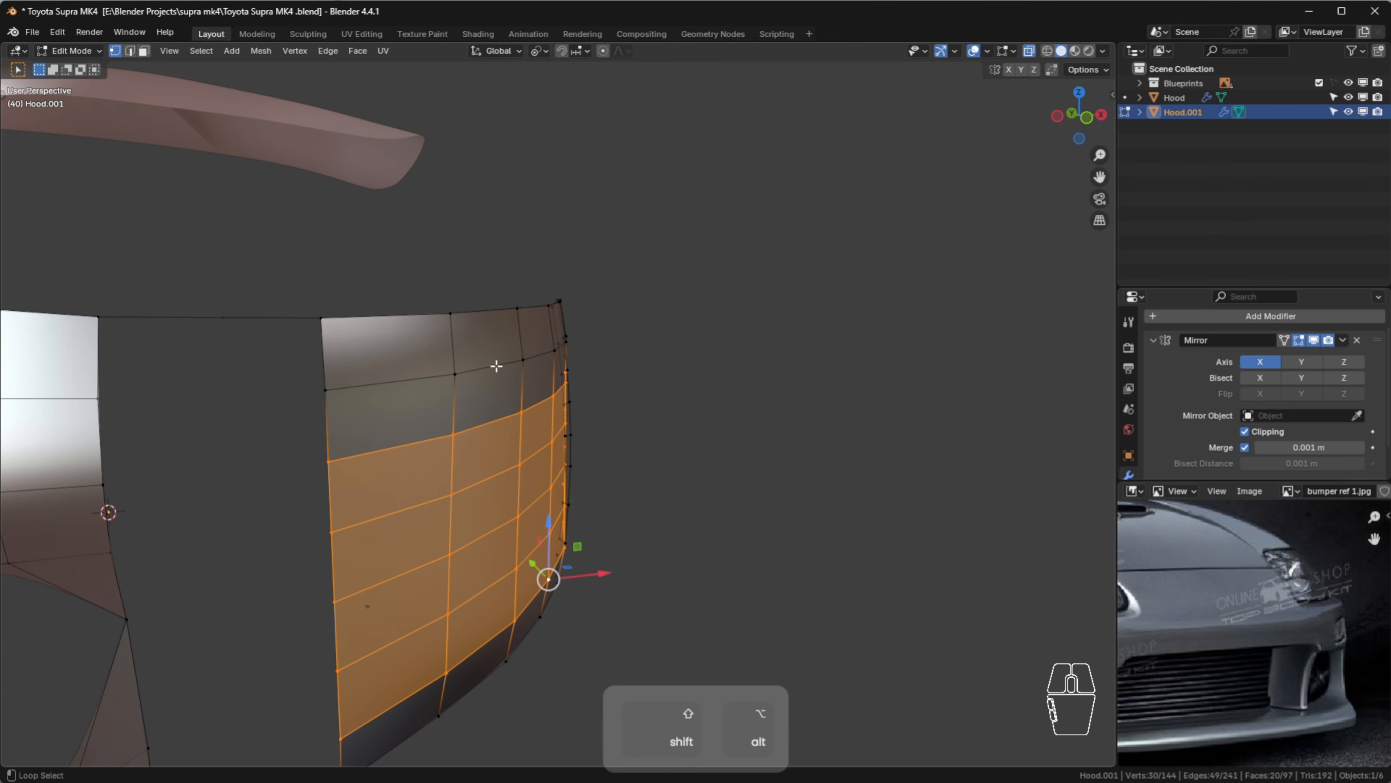
left_click(501, 630, "alt+shift")
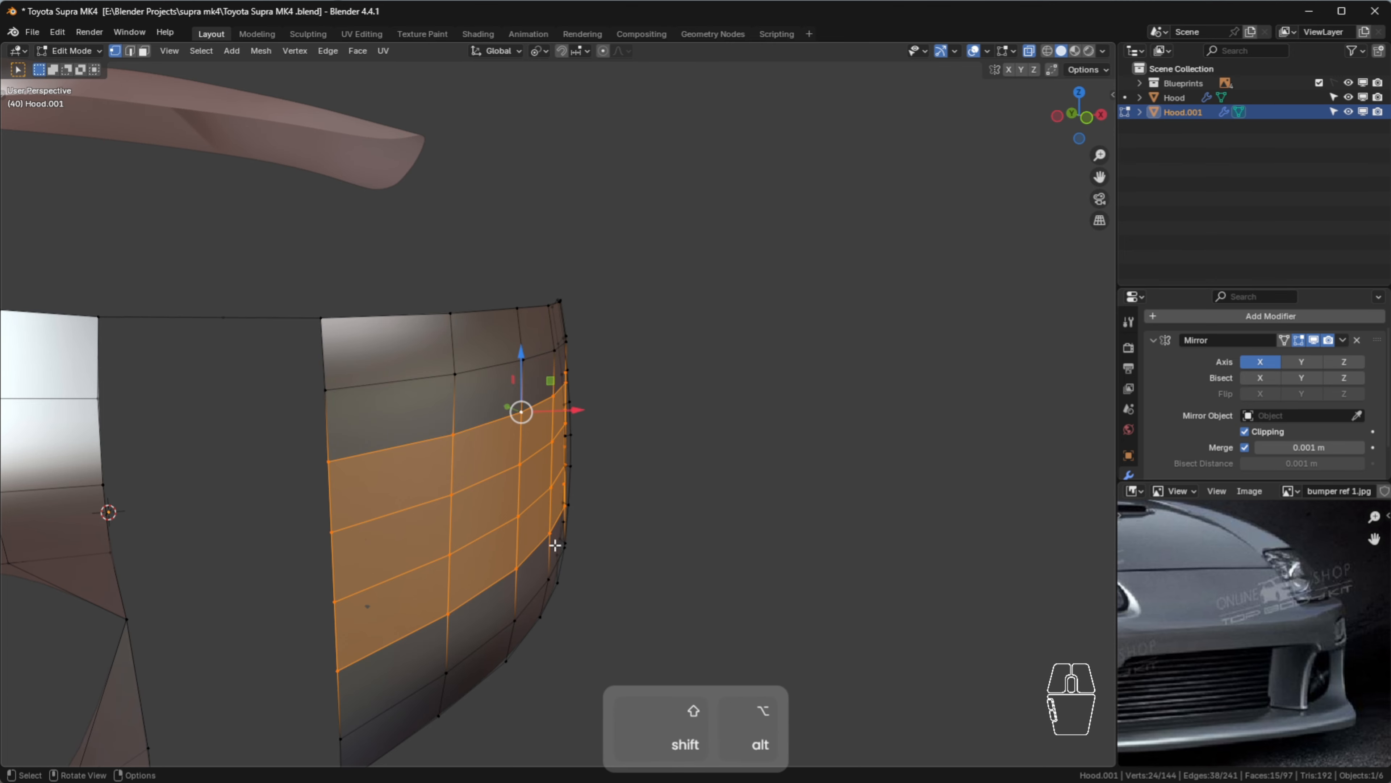
left_click_drag(510, 405, 511, 412)
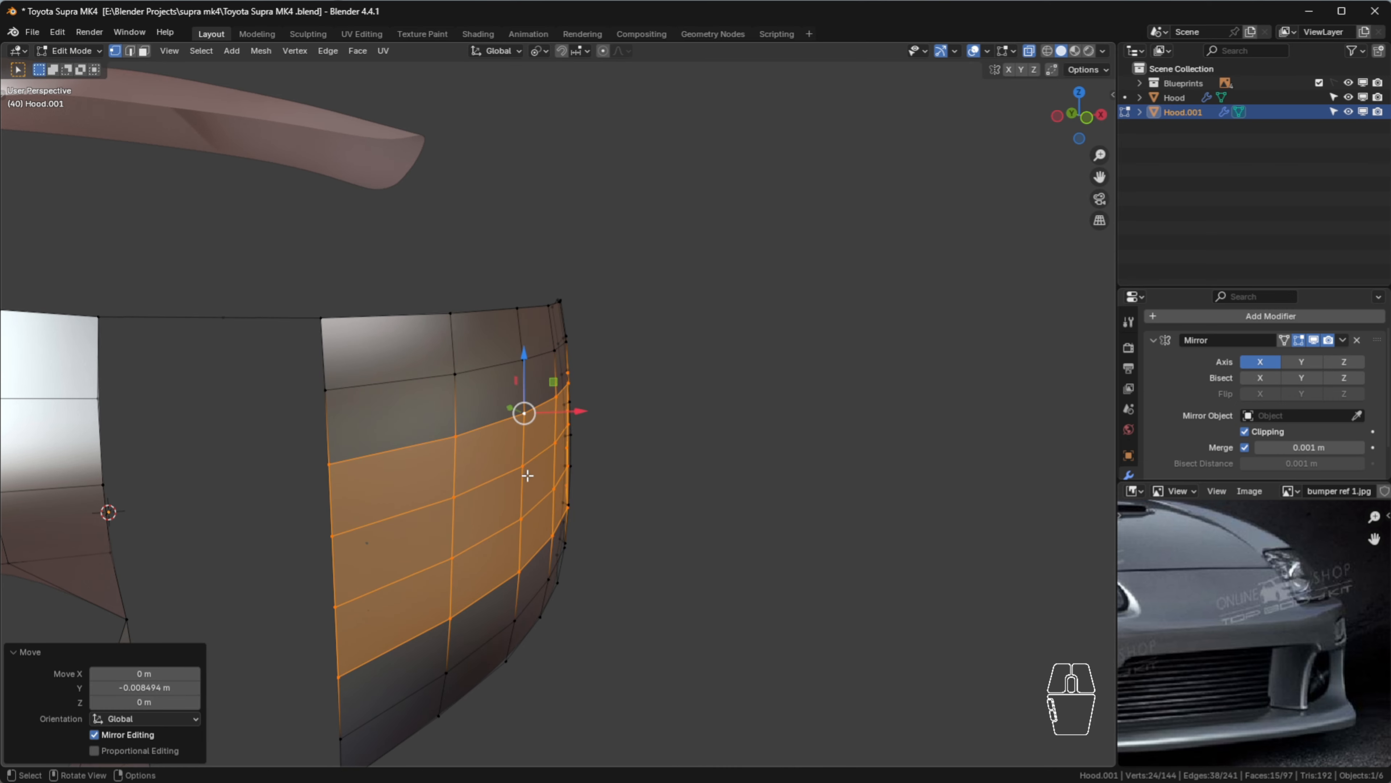
Narrow the selection to the two centre loops of the side panel and move them slightly forward along Y
left_click(501, 437, "alt+shift")
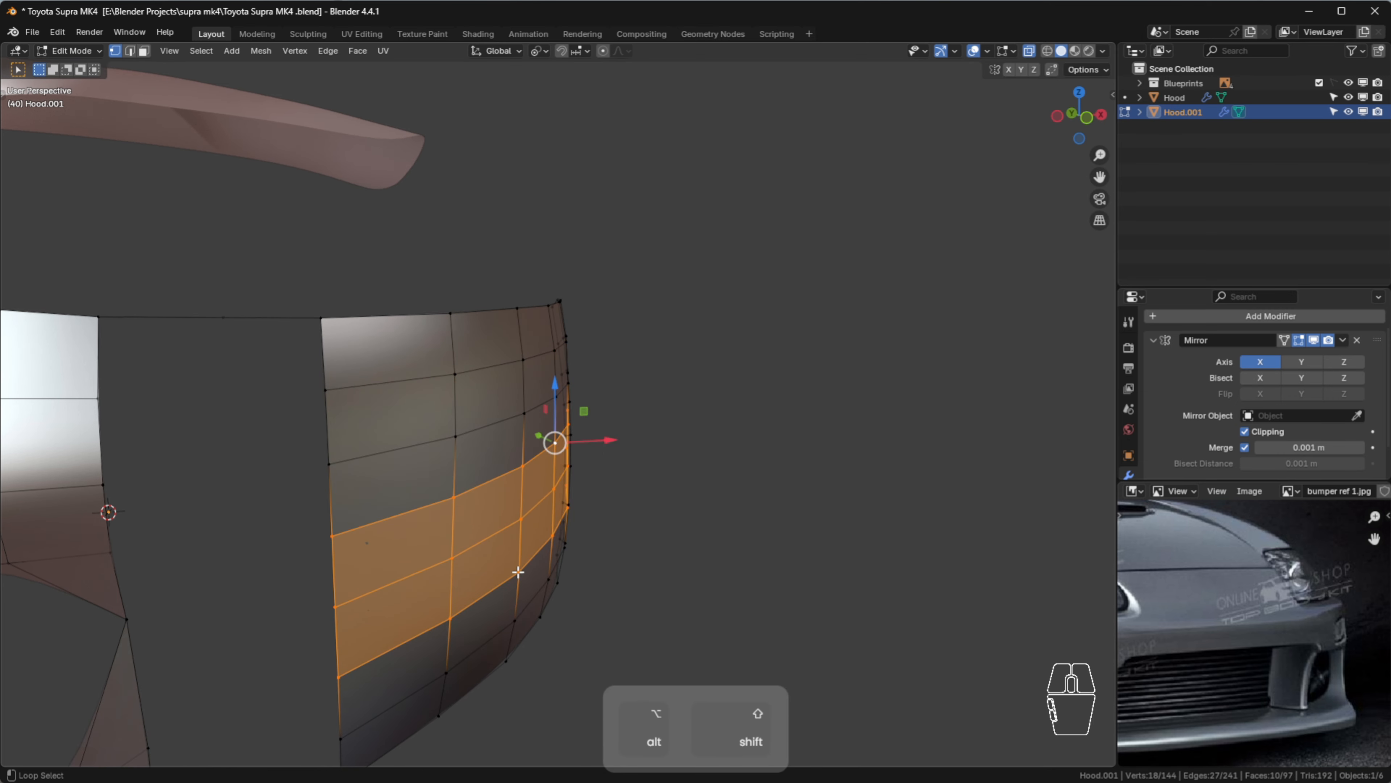
left_click(507, 579, "alt+shift")
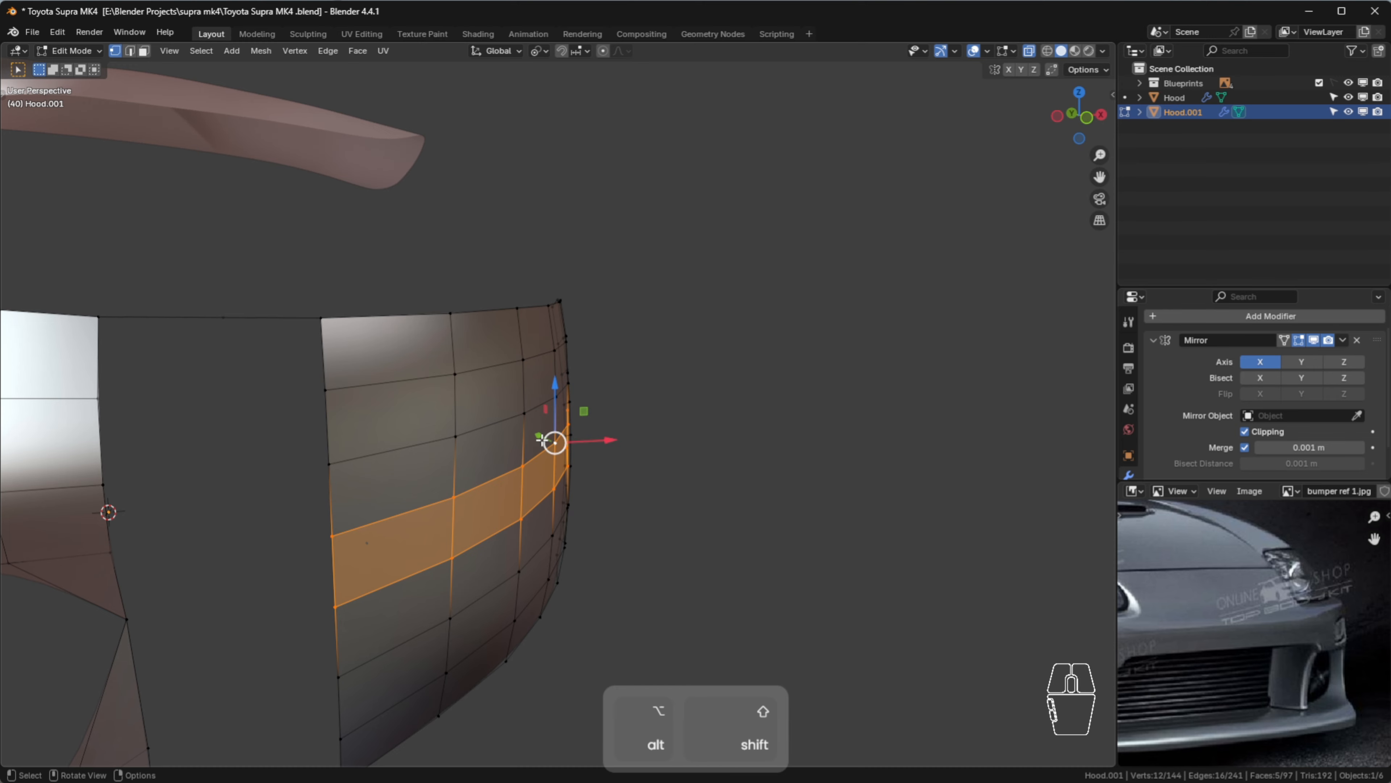
left_click_drag(544, 442, 551, 444)
key("ctrl+z")
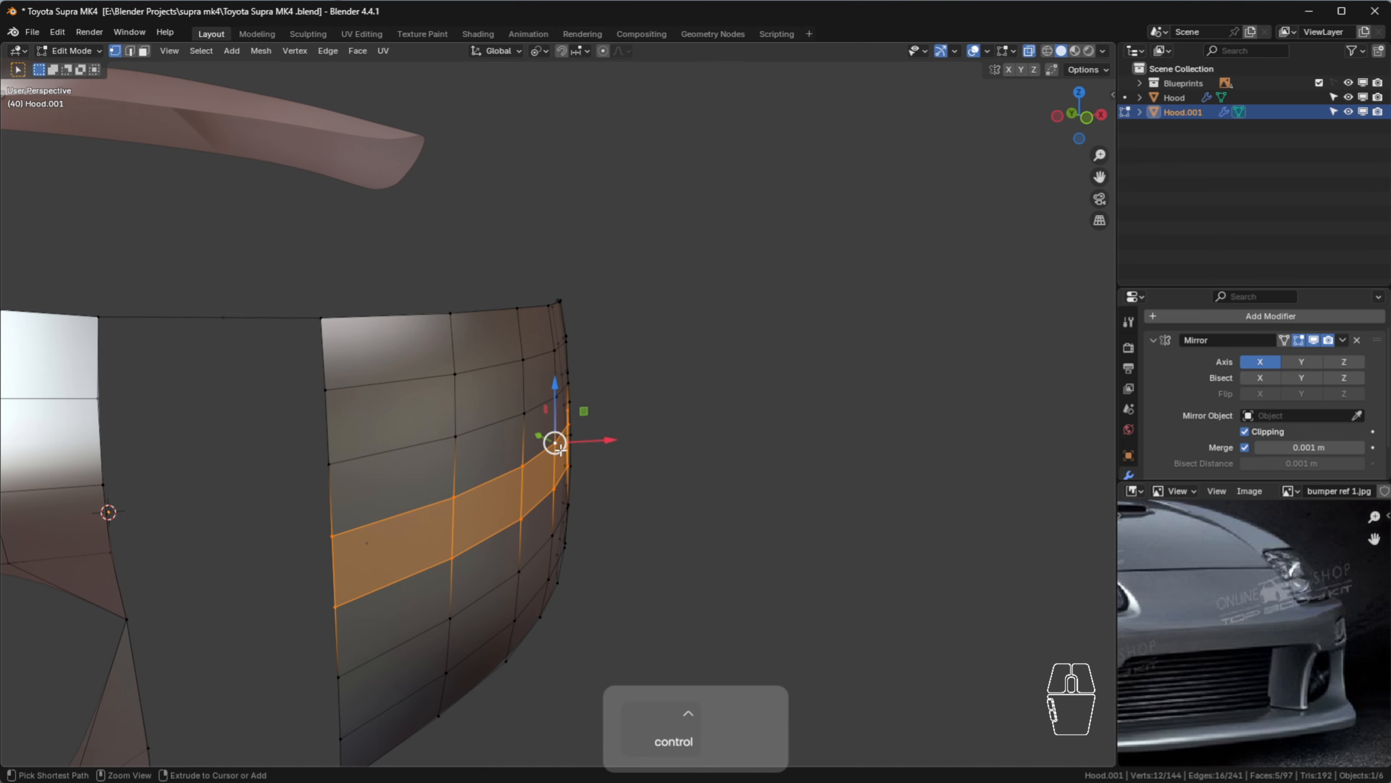
key("g")
key("y")
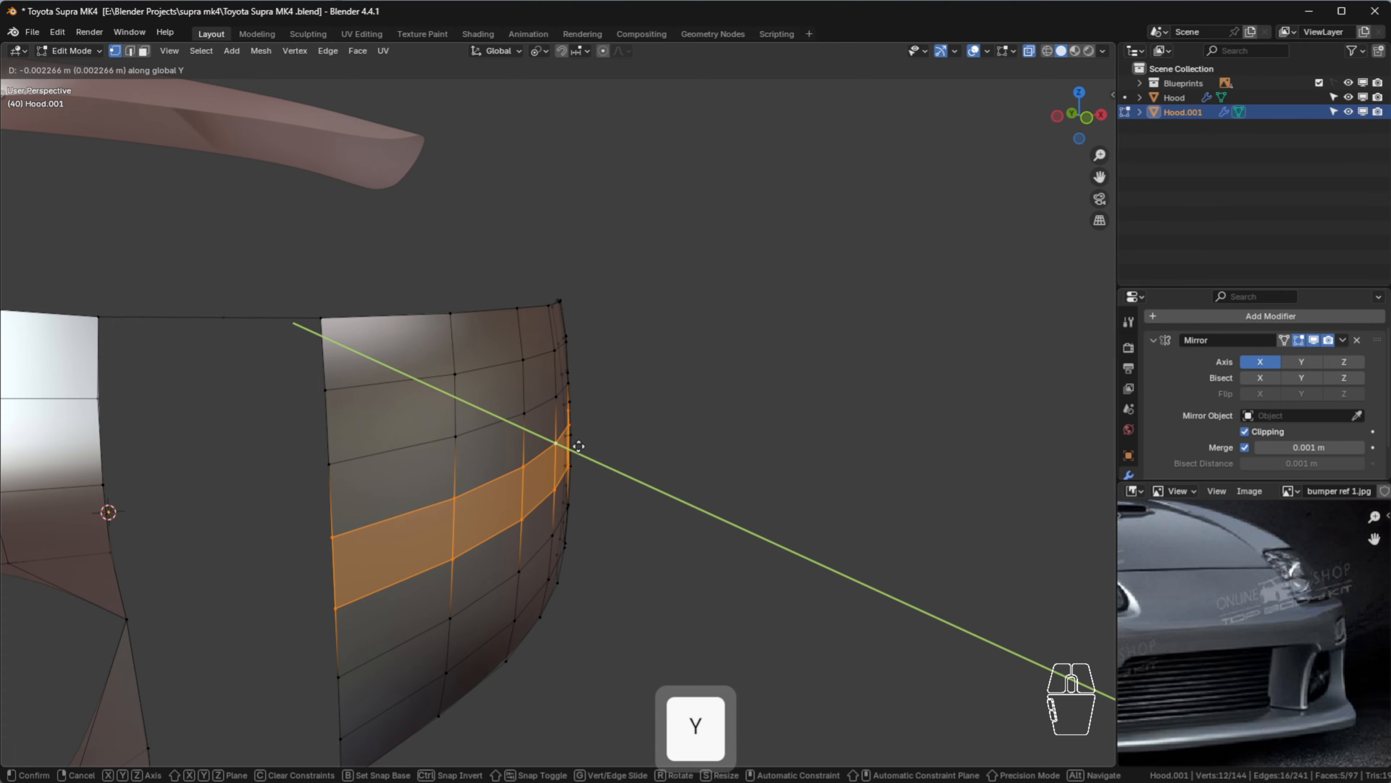
left_click(578, 451)
In the right side view, fill a face between the side panel's top rear edge and the top of the curved strip
middle_click_drag(689, 497, 698, 375)
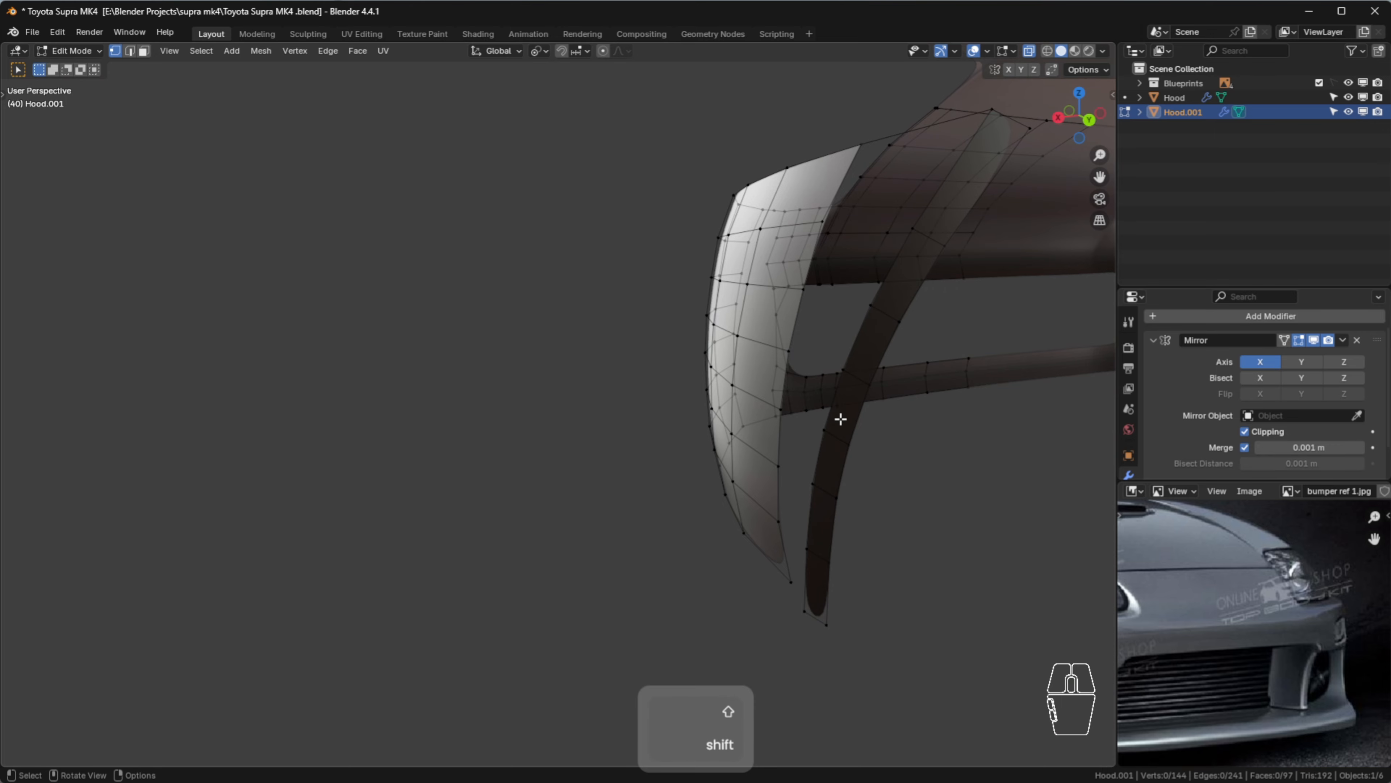
key("3")
left_click_drag(645, 630, 629, 631)
left_click(704, 371)
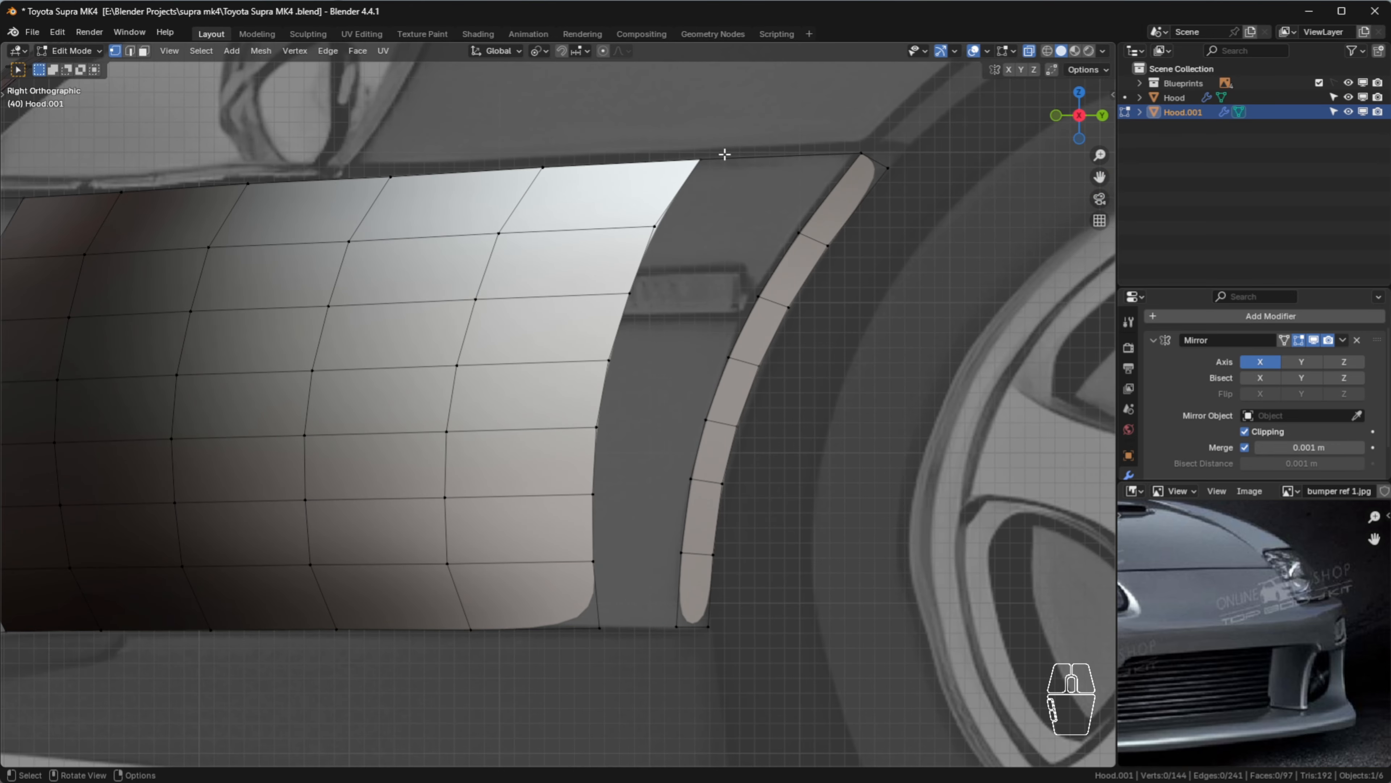
left_click(861, 153, "shift")
left_click(798, 233, "shift")
left_click(655, 226, "shift")
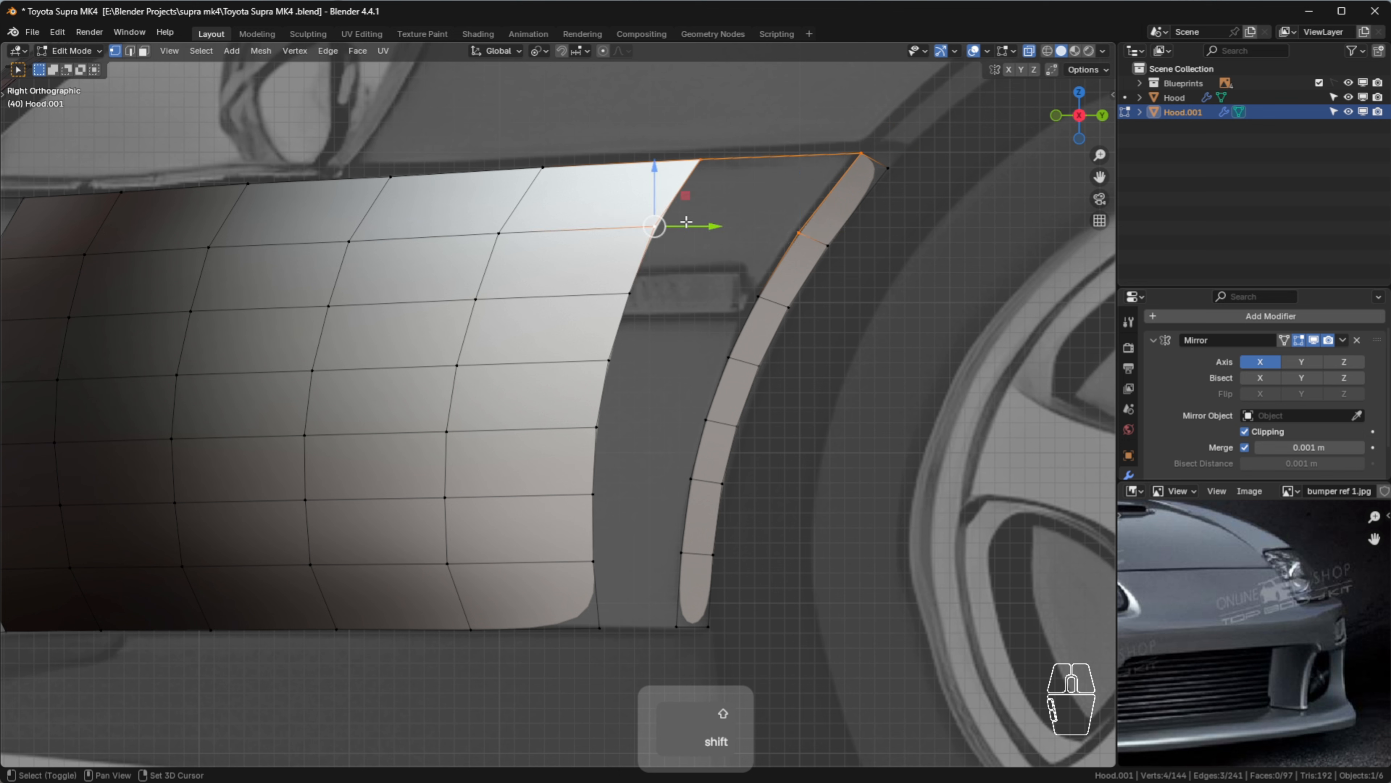
key("f")
Fill the rest of the gap between the side panel and the curved strip with faces, working downward row by row
left_click(655, 235)
left_click(798, 236, "shift")
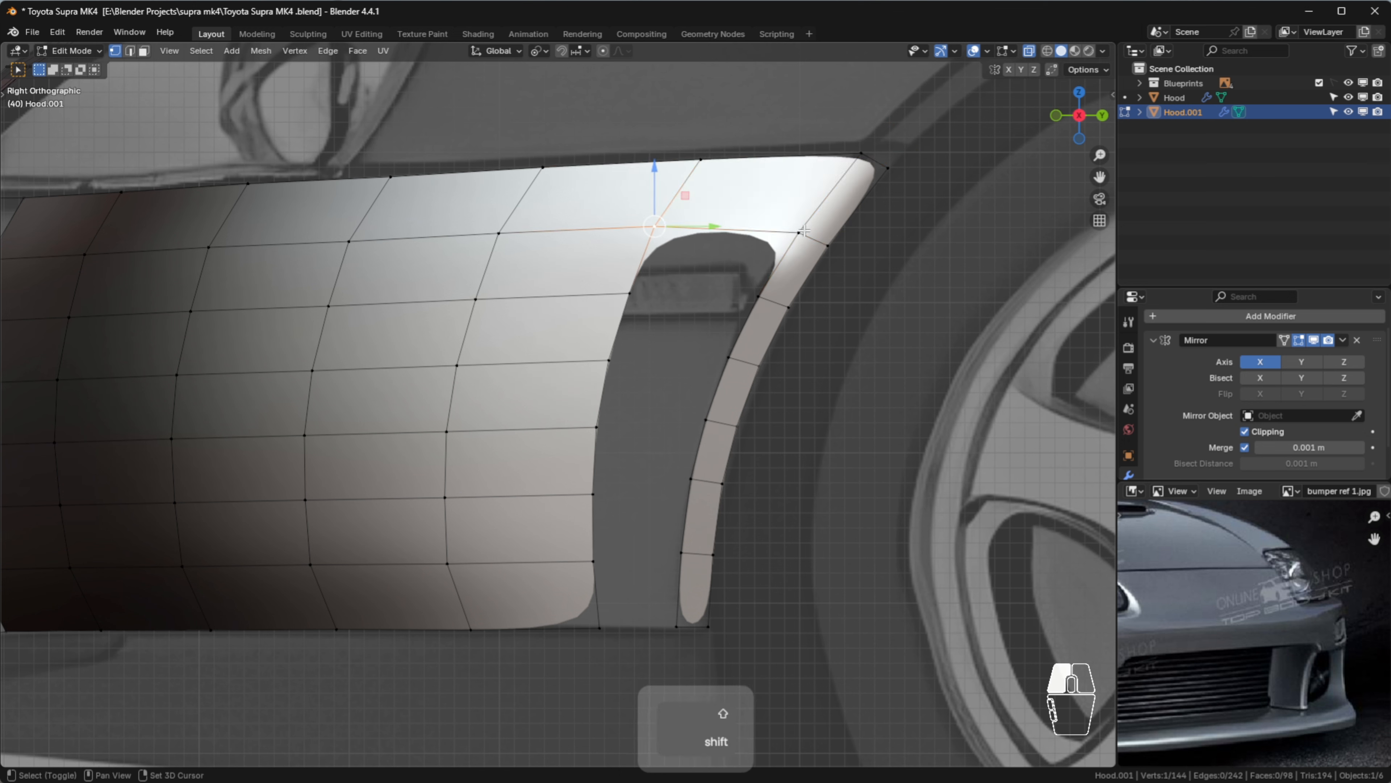
key("f")
key("f")
key("f")
key("f")
key("f")
key("f")
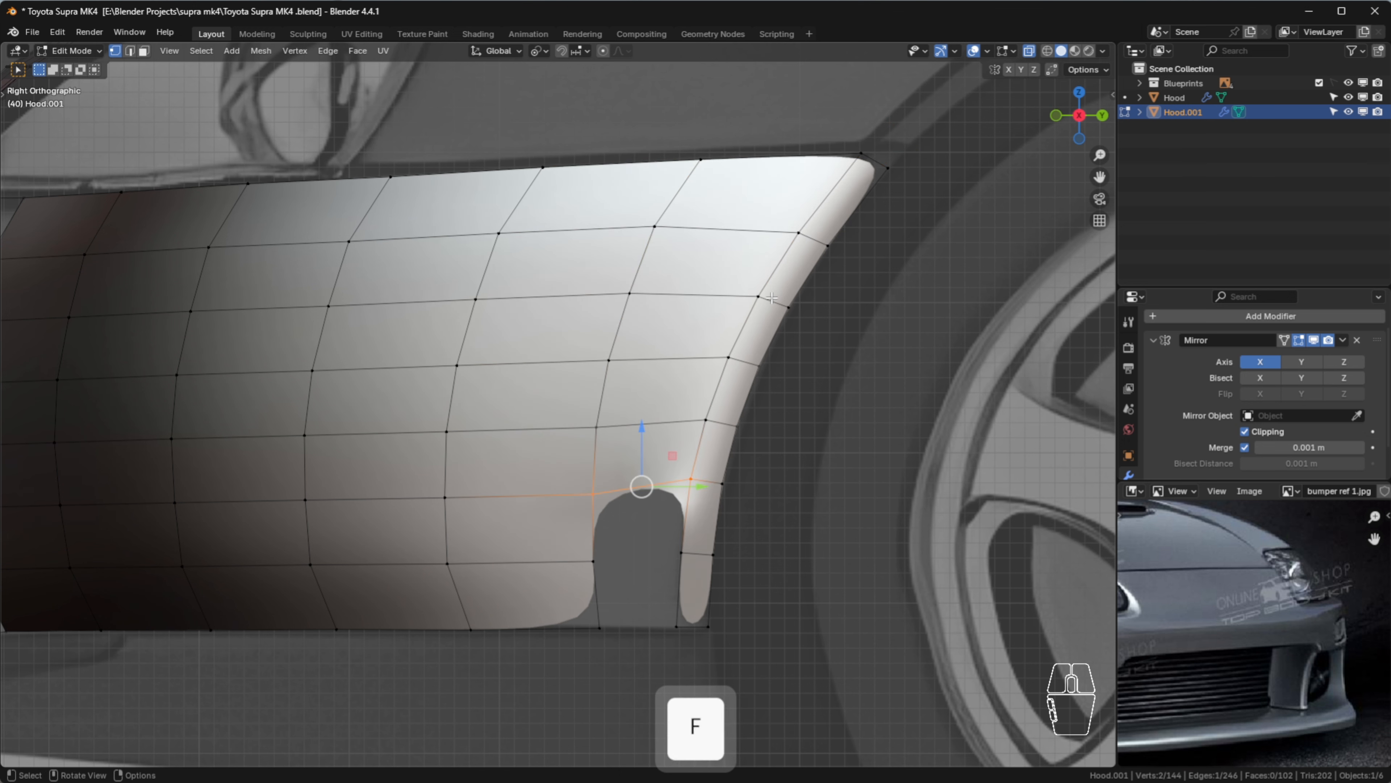
Edge-slide the side panel's vertical loop nearest the curved strip slightly forward to even out the column spacing
left_click(607, 373, "alt")
key("g")
key("g")
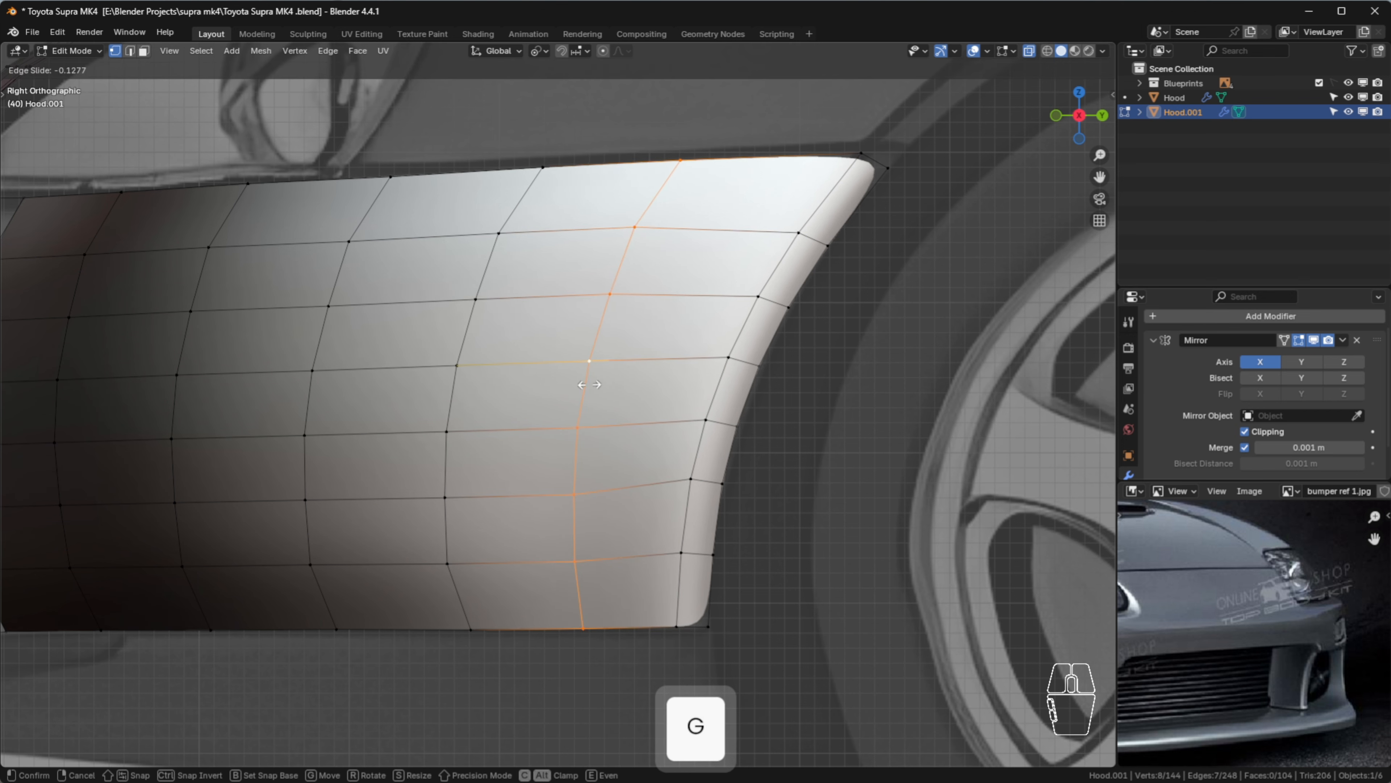
left_click(589, 384)
Edge-slide the two lowest cross edges of the curved strip slightly down so the panel's lower rows run straight
left_click(729, 512)
key("g")
key("g")
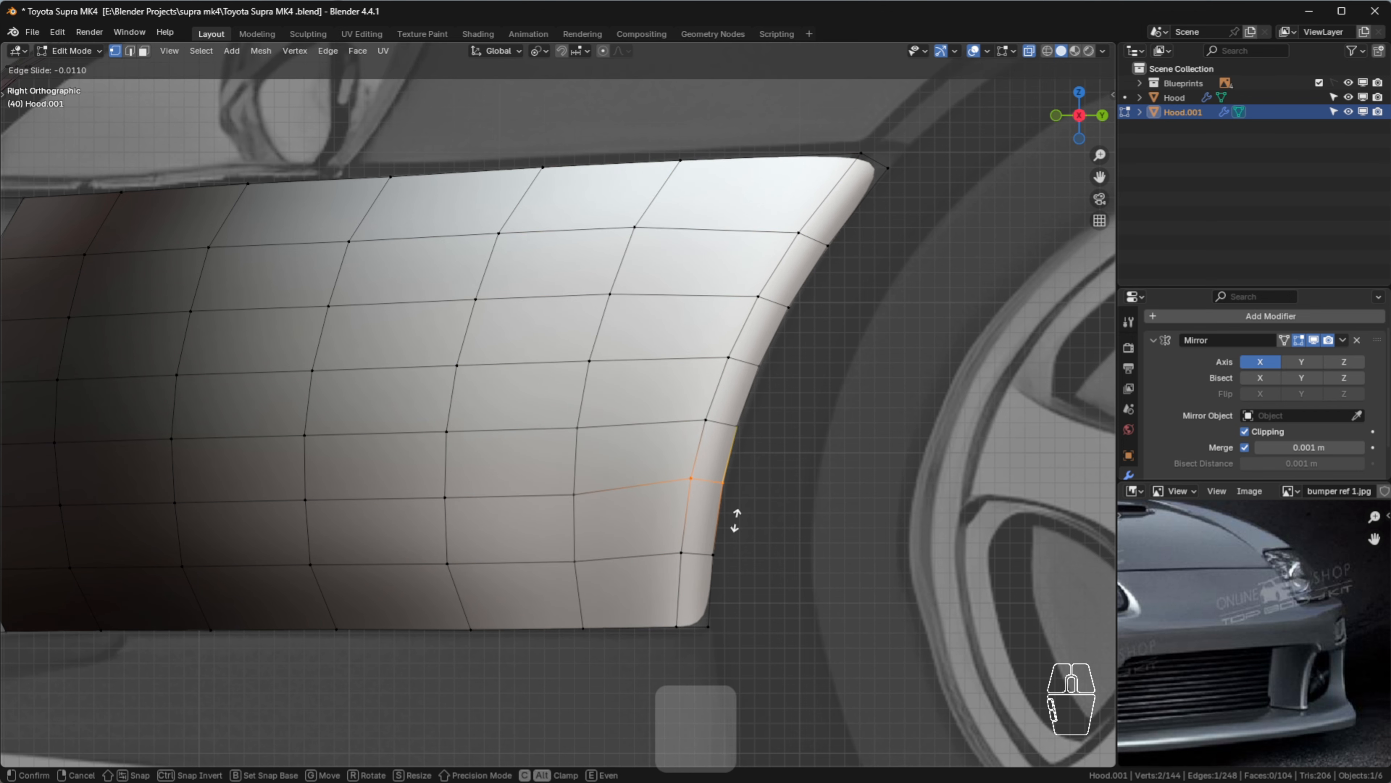
left_click(668, 538)
left_click(711, 559)
key("g")
key("g")
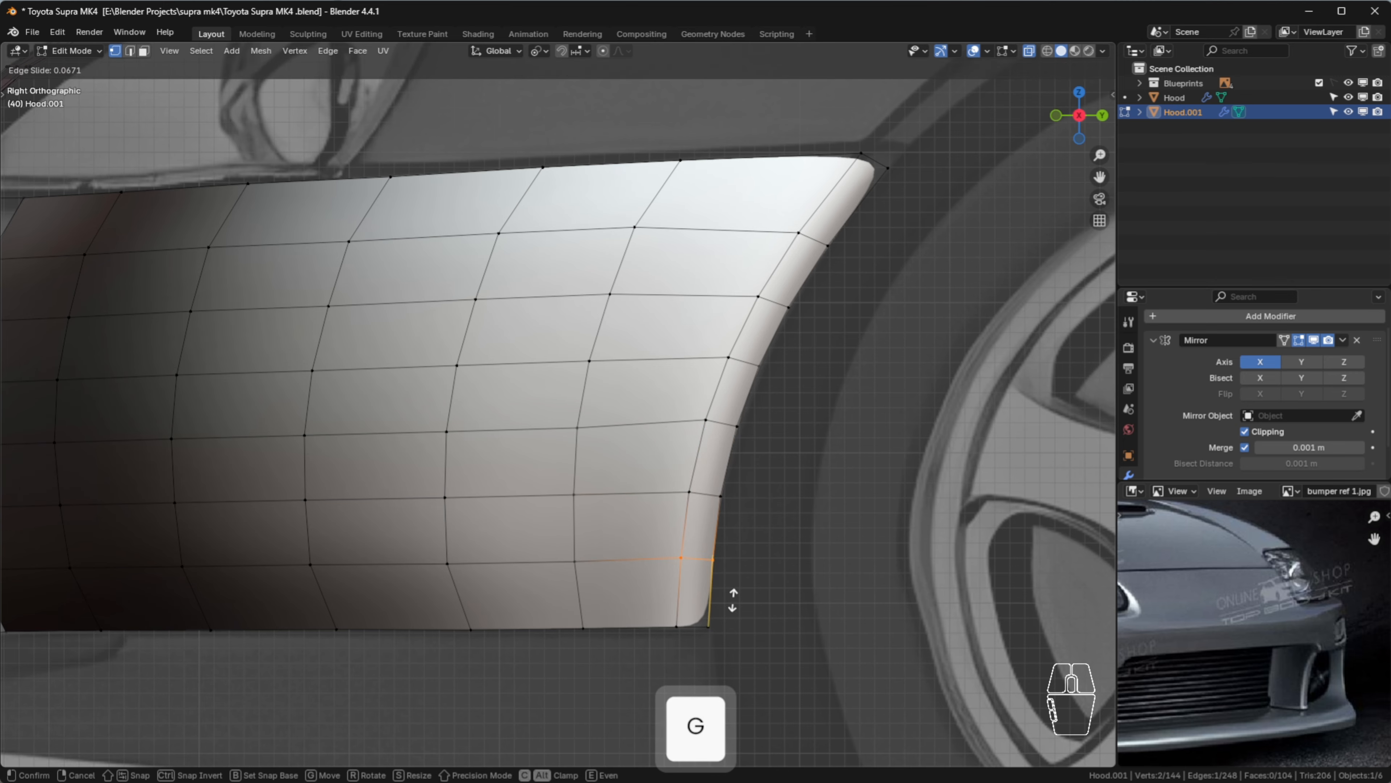
left_click(733, 603)
left_click(761, 574)
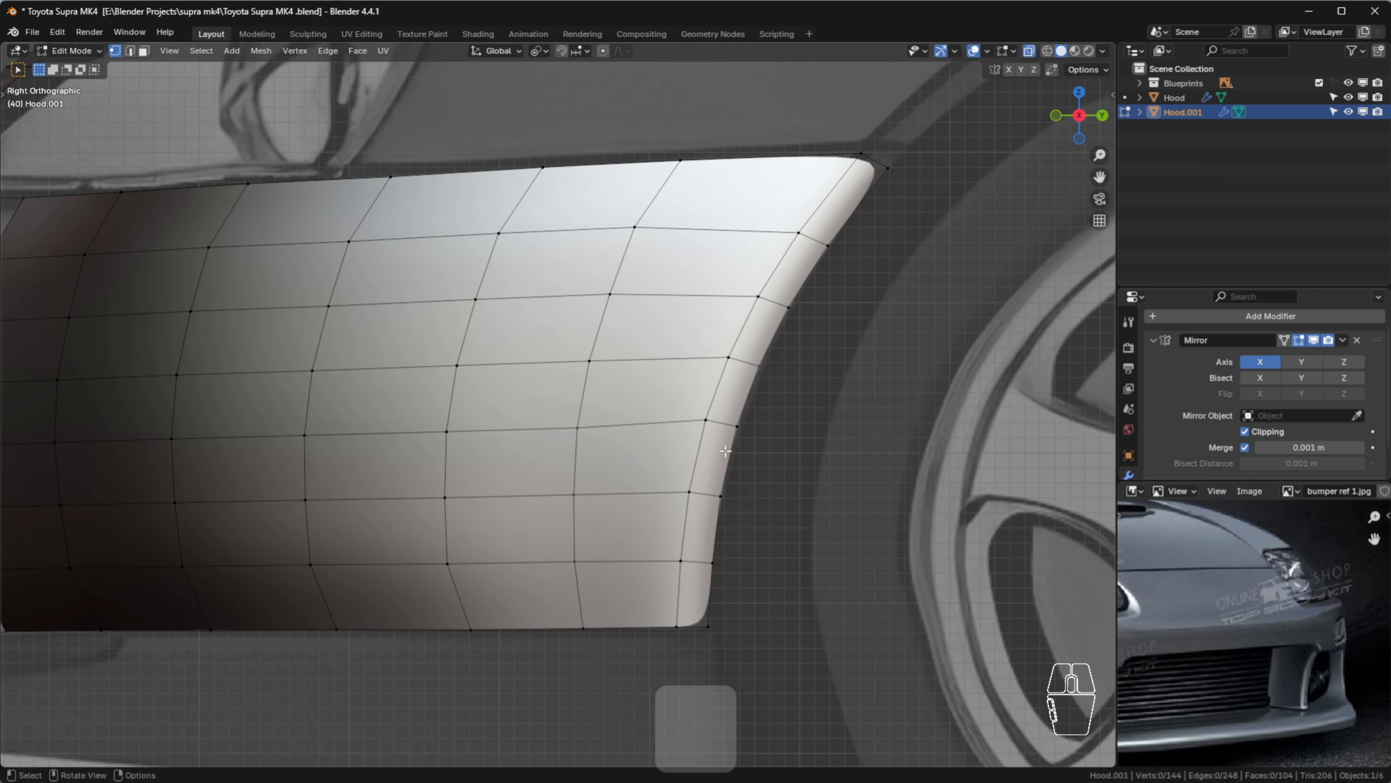
Edge-slide the third-lowest cross edge of the curved strip slightly down to match its panel row
left_click(746, 434)
key("g")
key("g")
left_click(764, 464)
left_click(802, 460)
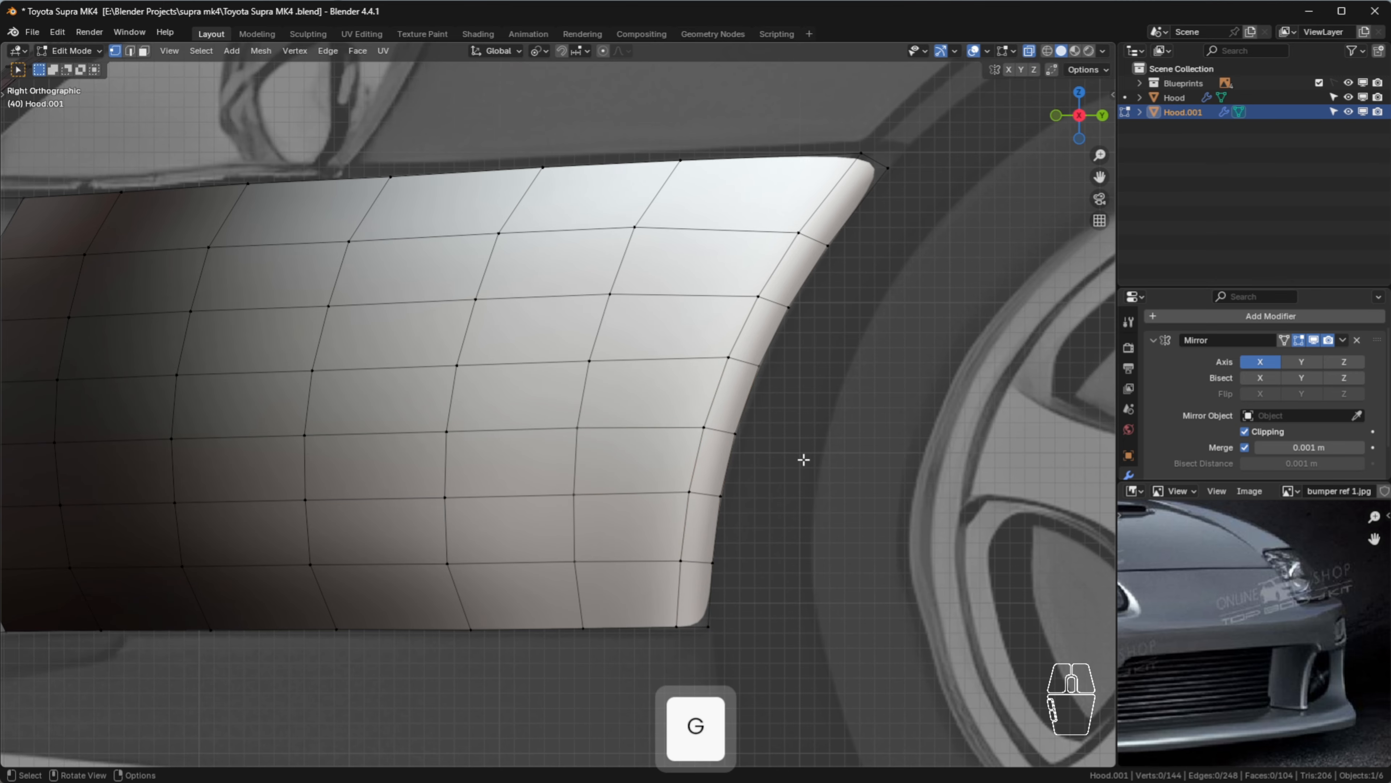
Add one centred cut to the lower edge joining the bumper and side panel, and move the new vertex slightly forward along Y
middle_click_drag(801, 460, 736, 285)
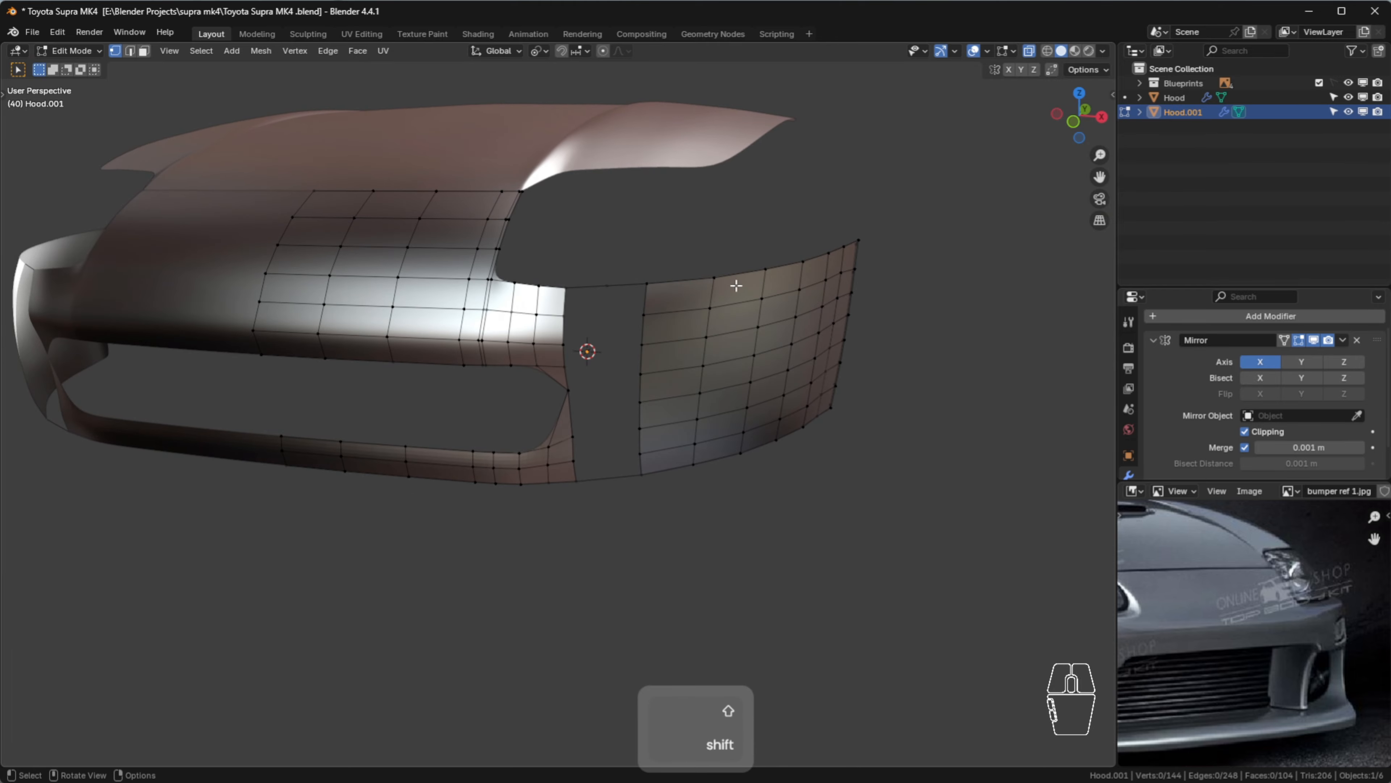
scroll(696, 360, "up", 3)
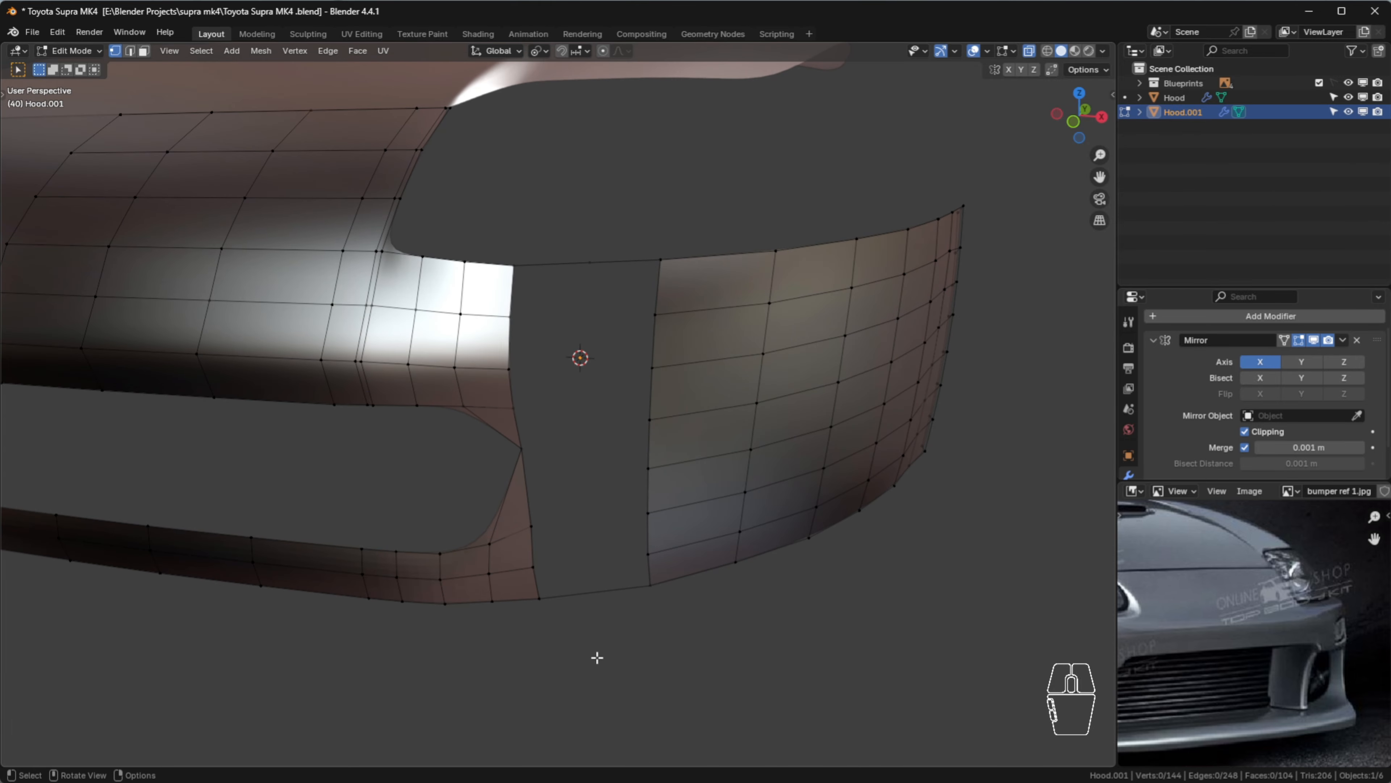
scroll(599, 643, "up", 2)
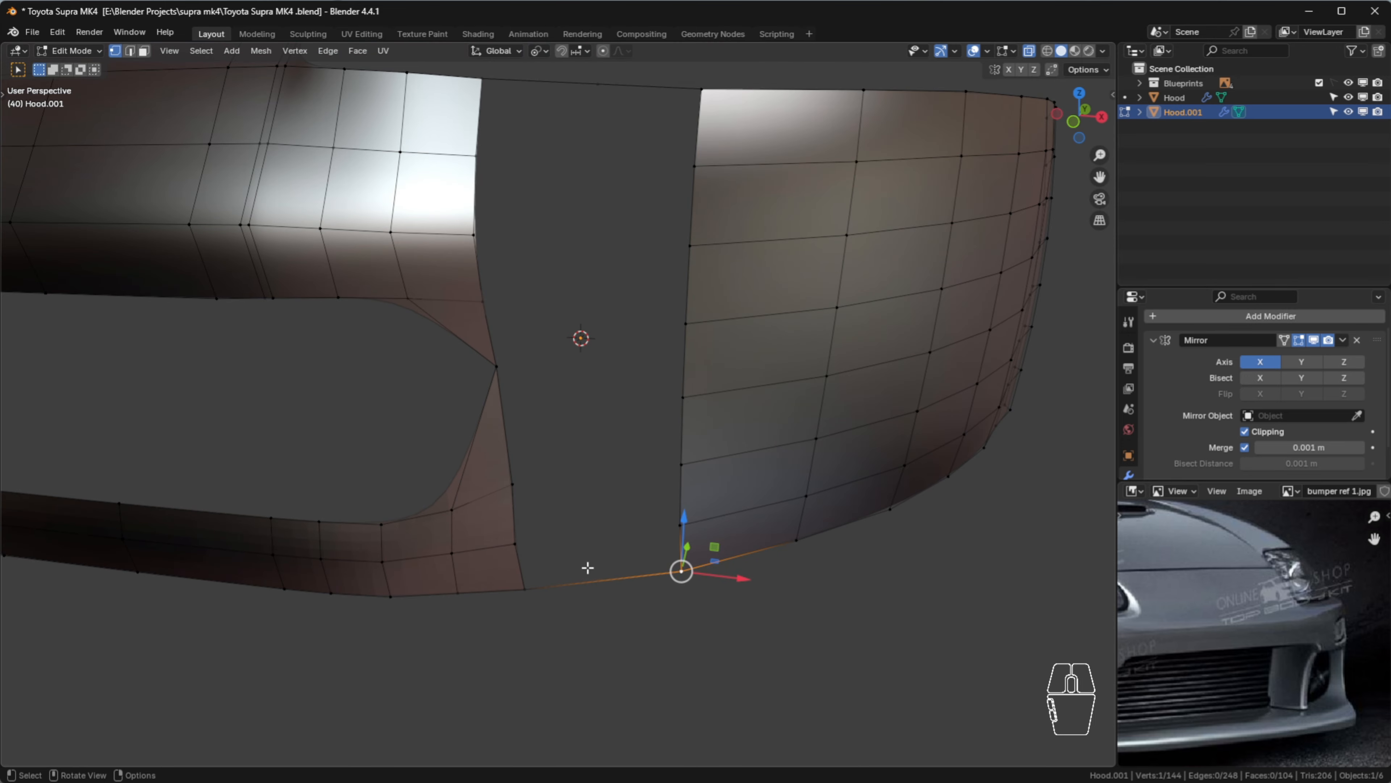
key("alt+a")
key("ctrl+r")
left_click(603, 577)
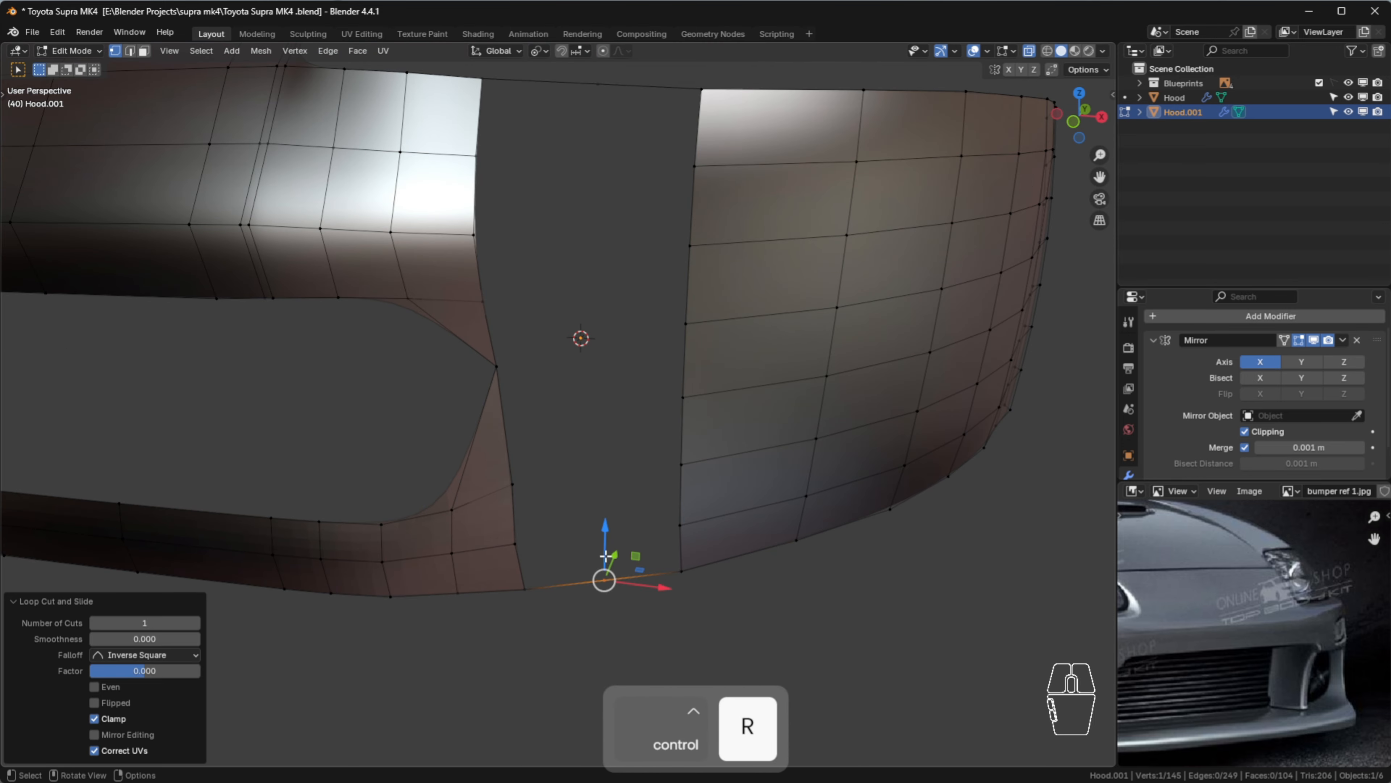
middle_click_drag(625, 584, 591, 655)
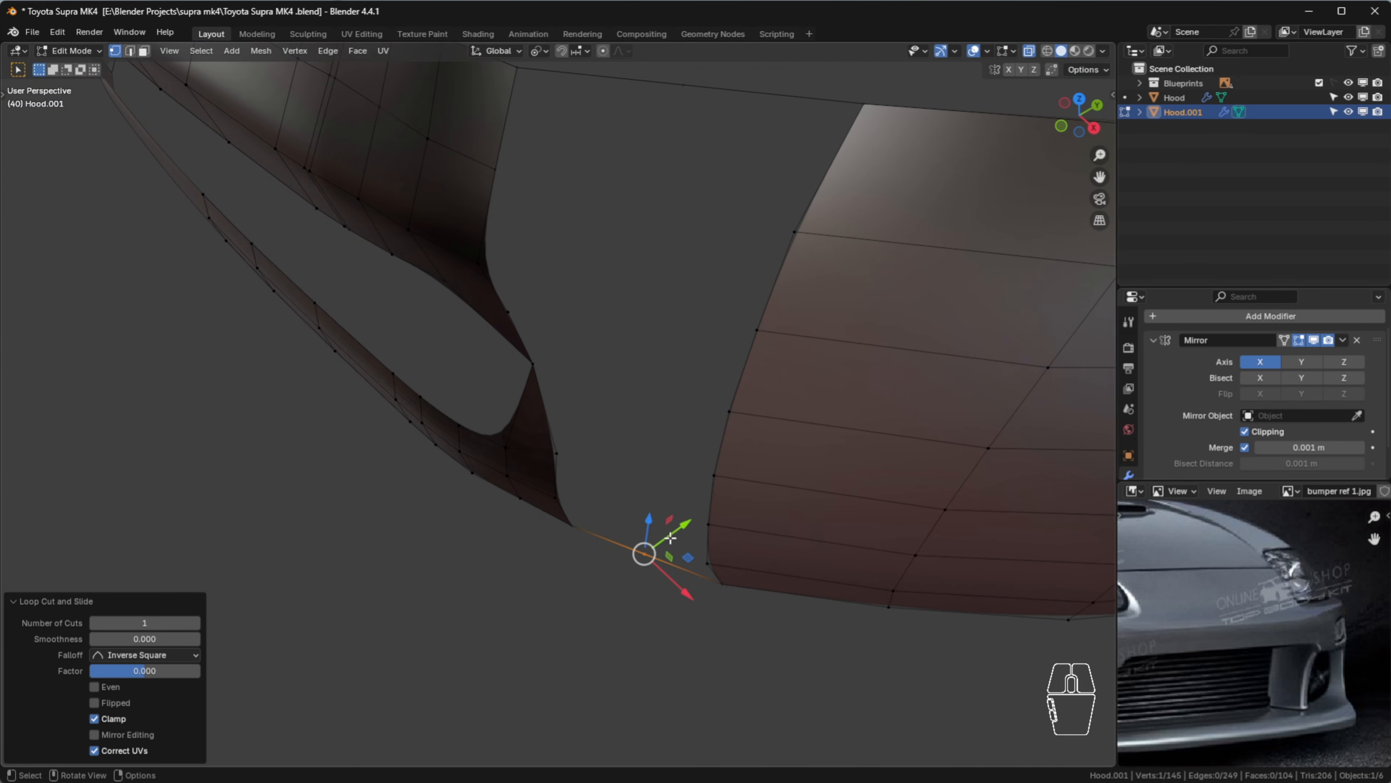
mouse_move(671, 537)
left_mouse_down()
mouse_move(657, 548)
mouse_move(664, 536)
left_mouse_up()
left_click(640, 500)
Connect the middle vertices of the upper and lower joining edges with a vertical edge across the bumper gap
middle_click_drag(661, 551, 790, 482)
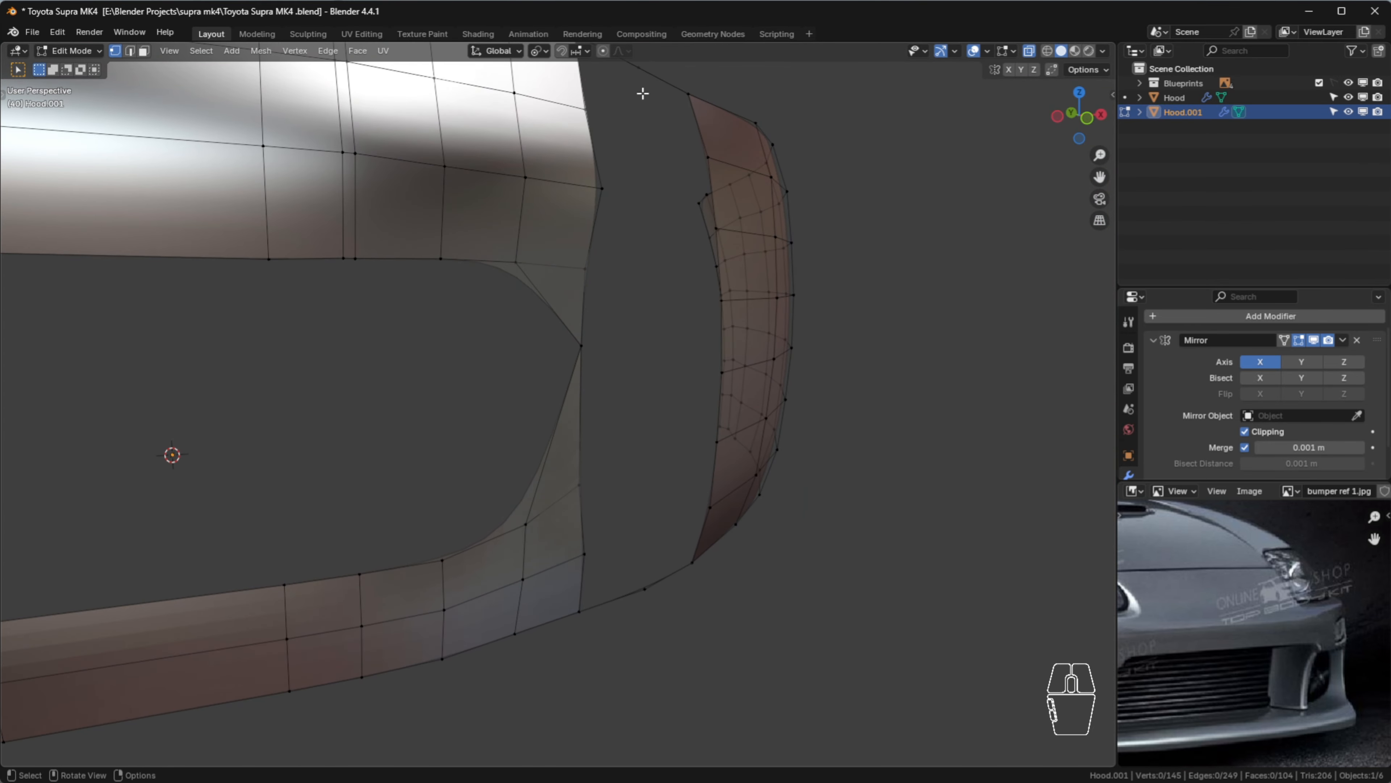
left_click(646, 78)
left_click(645, 589, "shift")
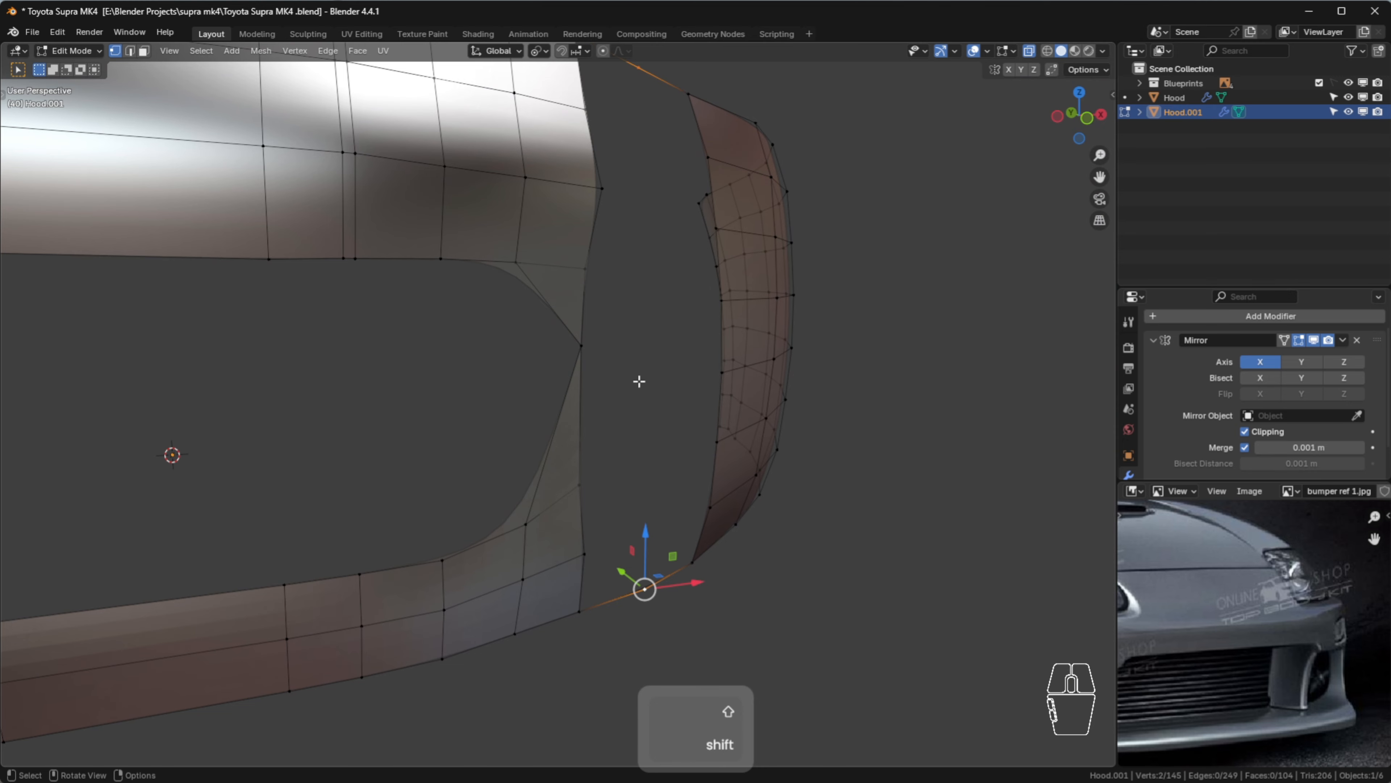
key("f")
scroll(639, 380, "down", 2)
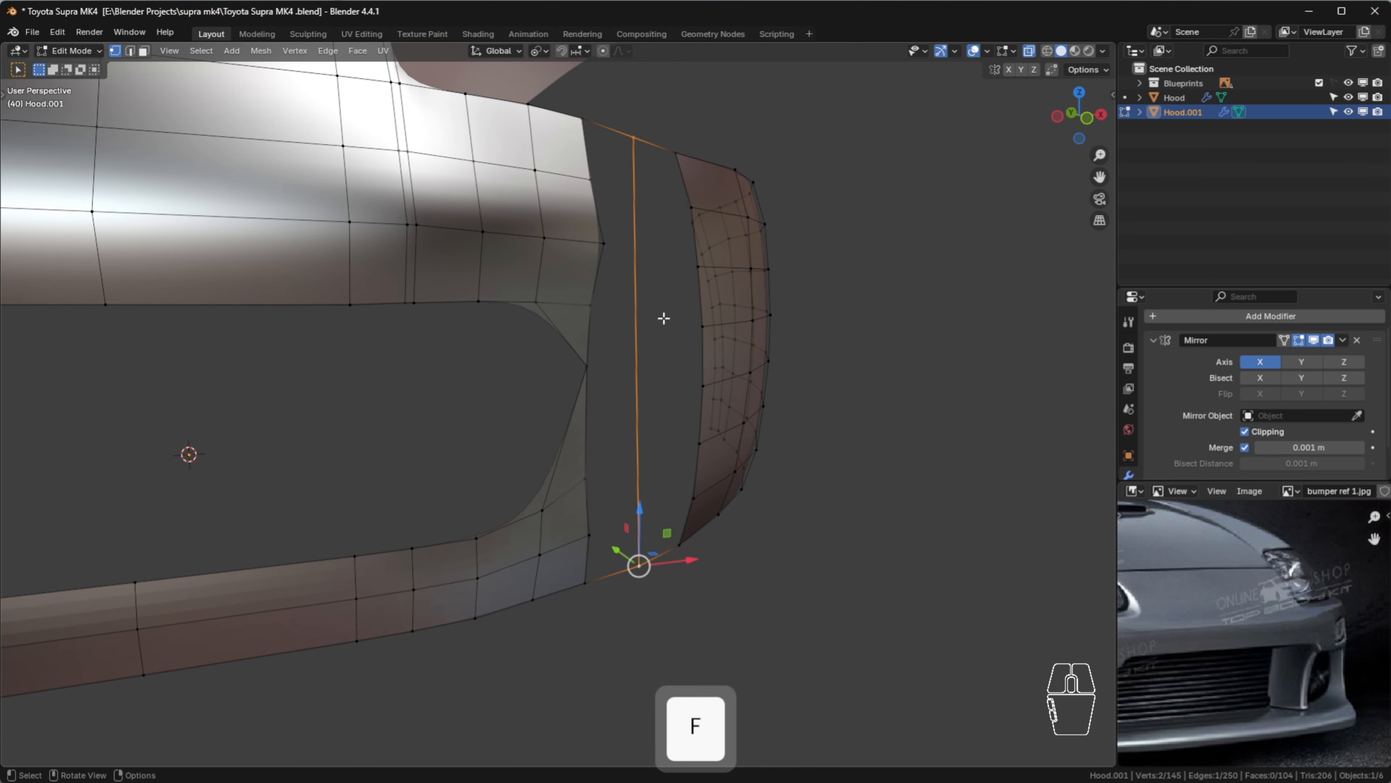
Add six evenly spaced cuts to the vertical edge across the bumper gap, without sliding them
left_click(662, 315)
left_click(608, 312)
left_click(634, 268)
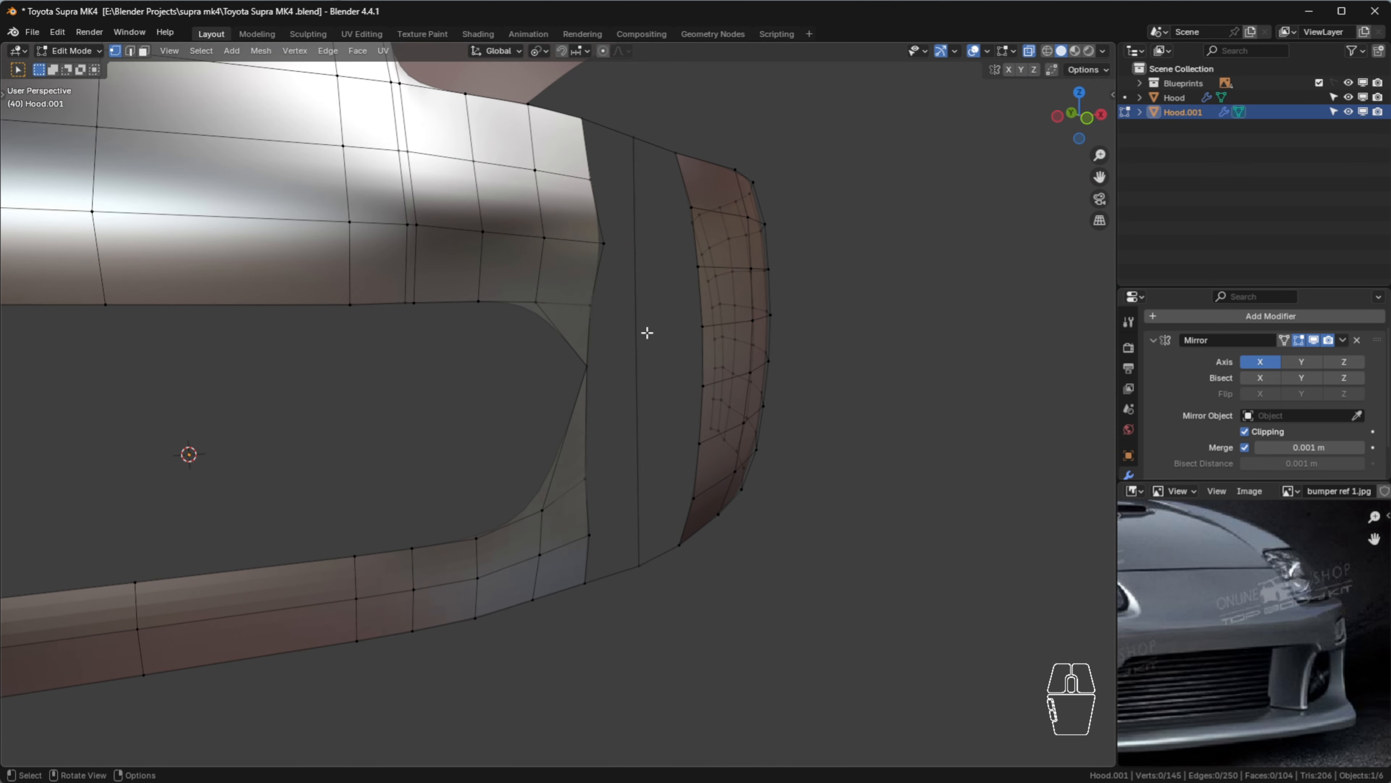
key("ctrl+r")
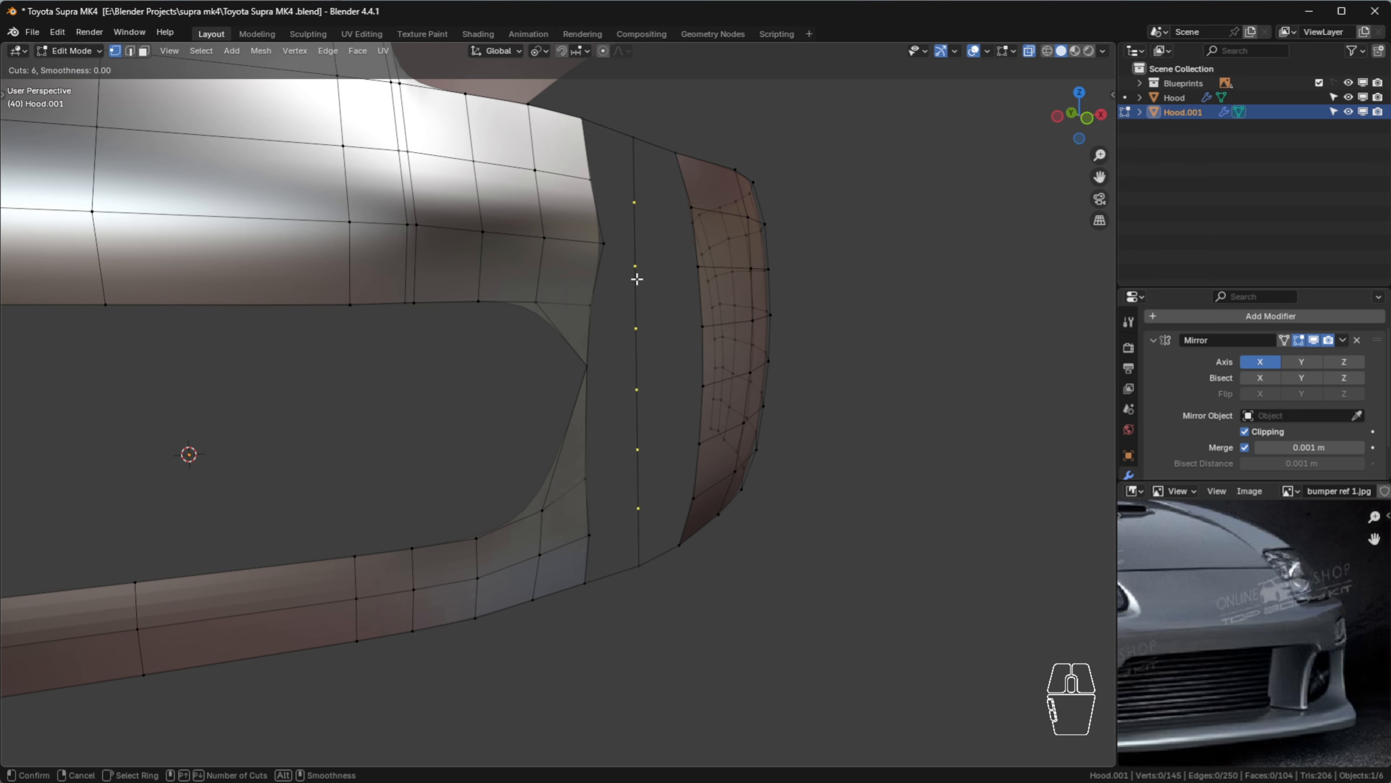
left_click(637, 278)
right_click(640, 284)
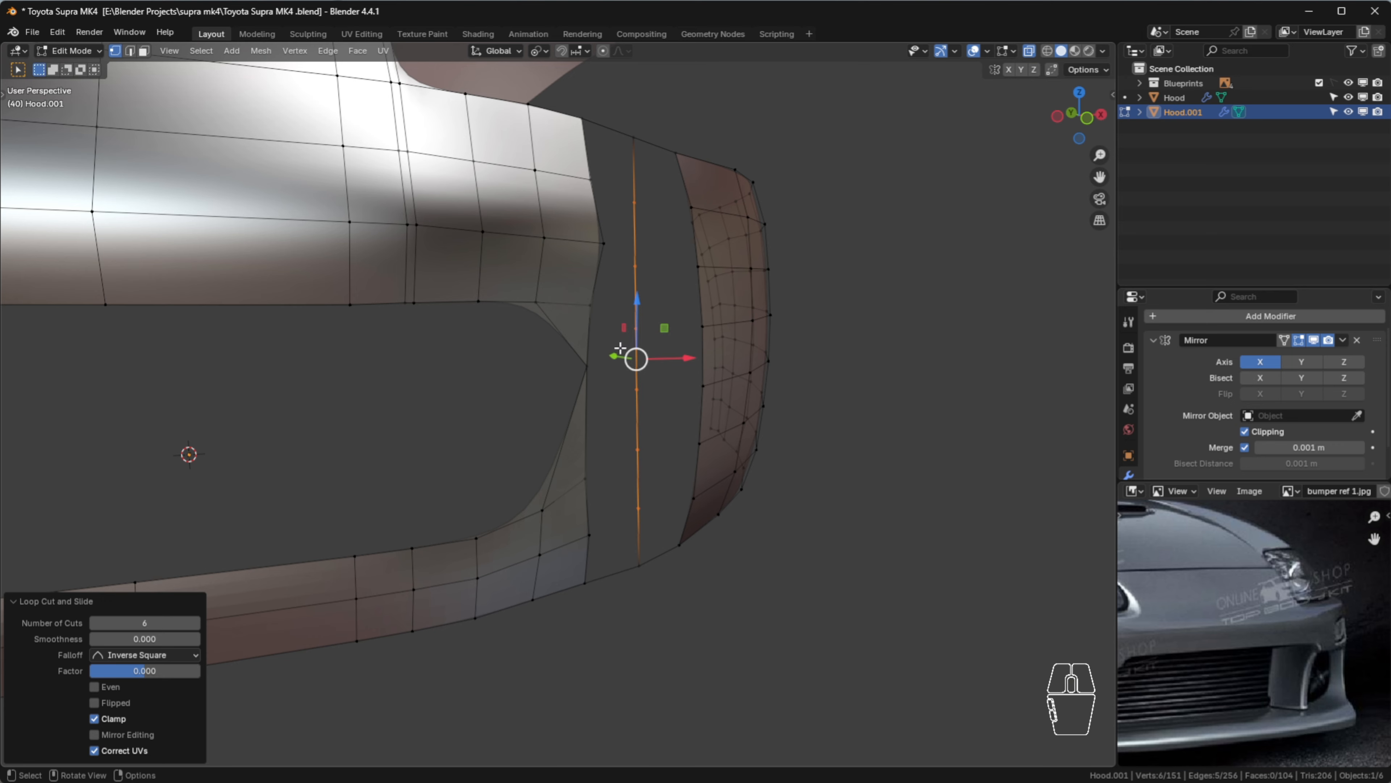
left_click(586, 365)
key("g")
key("y")
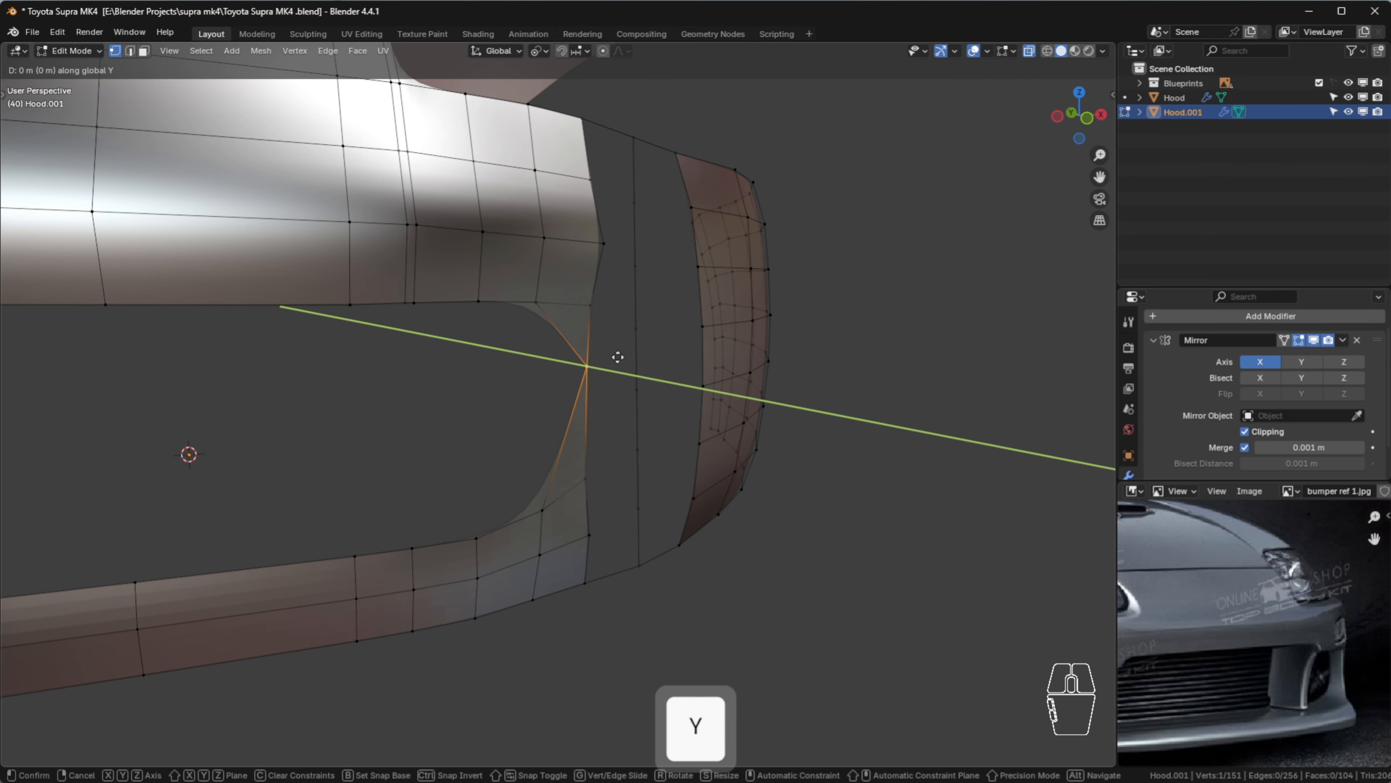
key("shift")
key("Escape")
Select the six new vertices on the vertical edge and move them about -0.0174 m along Y
left_click(635, 206)
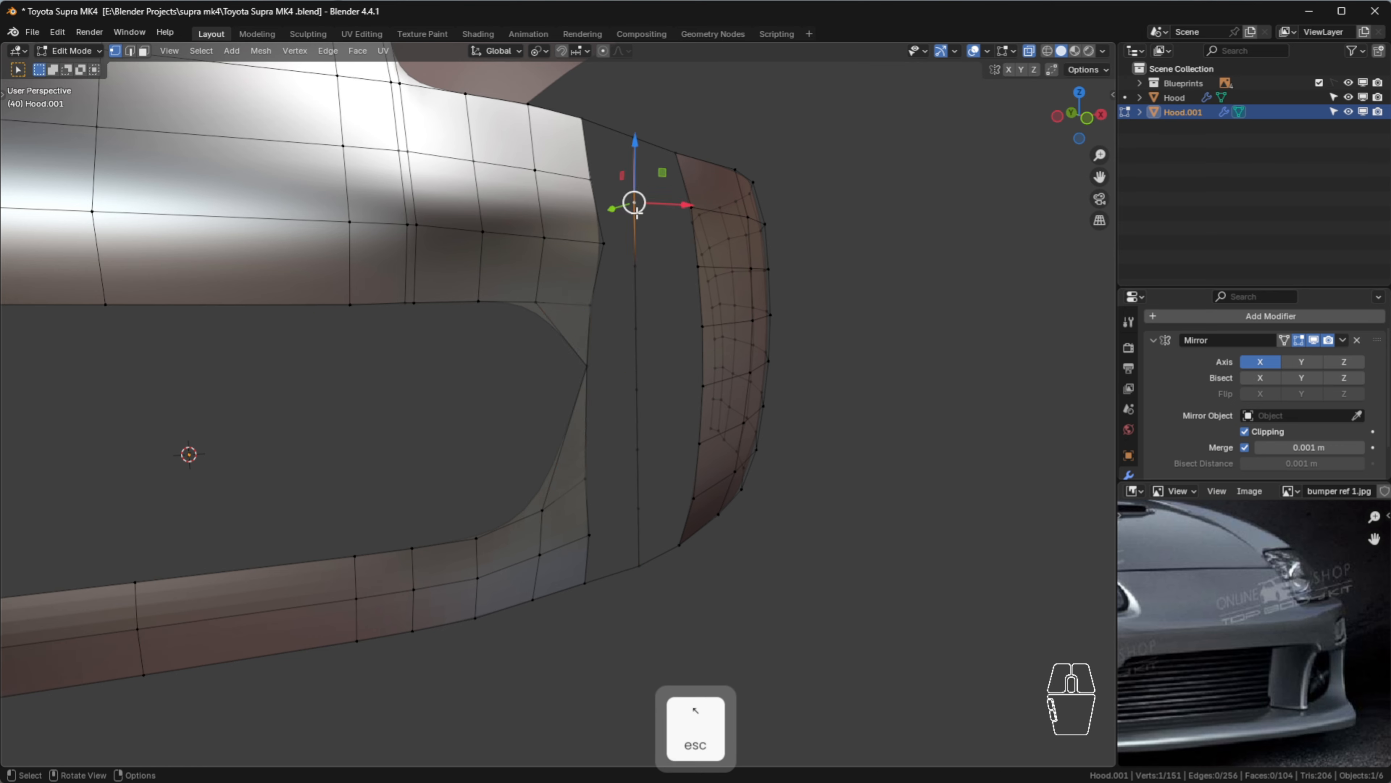
left_click(639, 497, "ctrl")
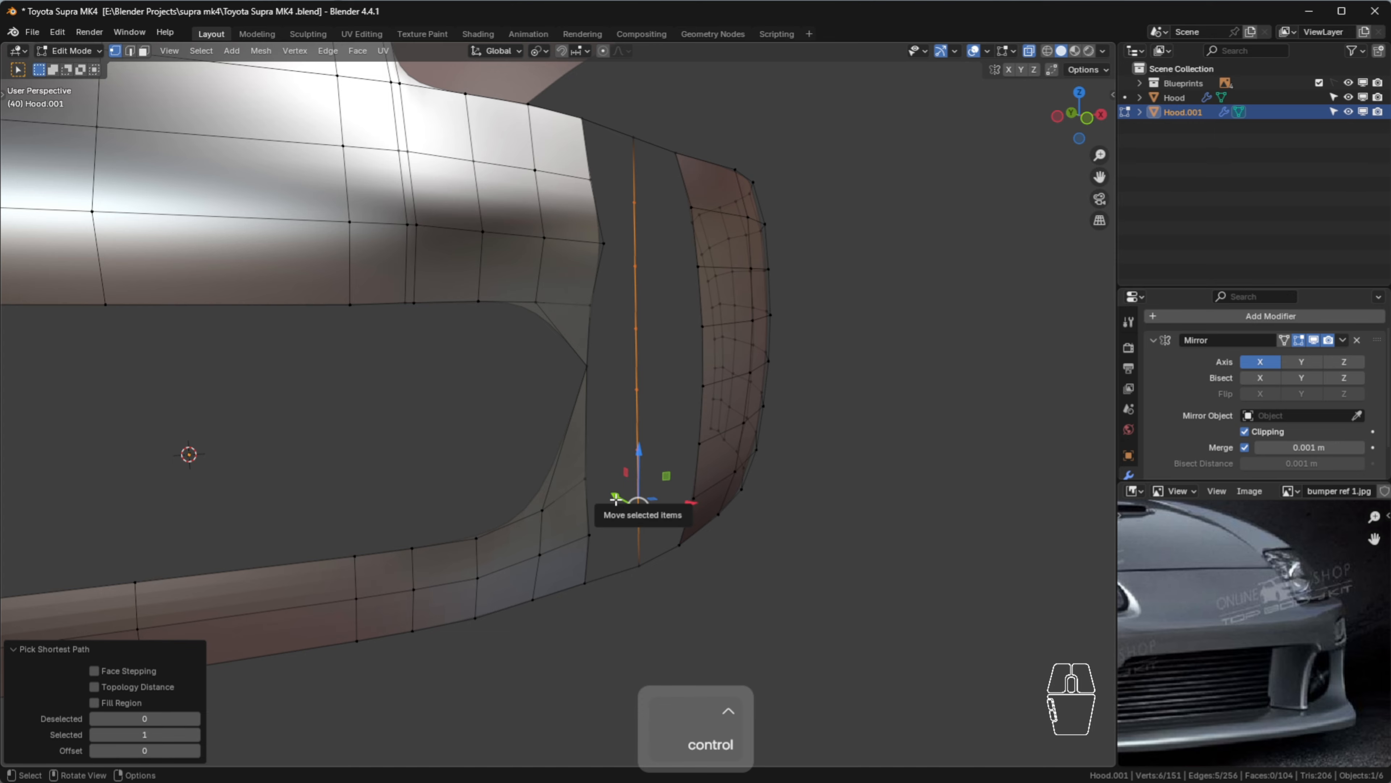
key("g")
key("y")
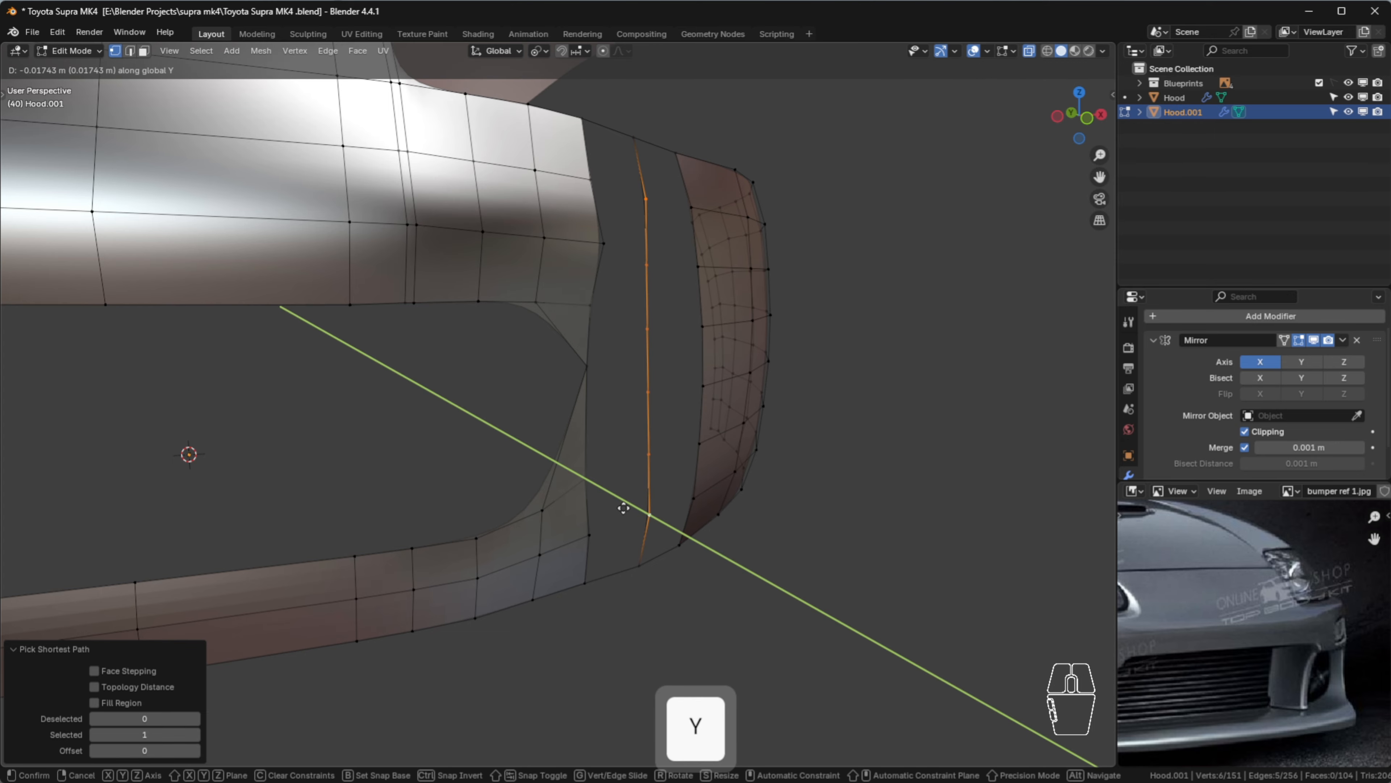
left_click(624, 508)
Turn off X-ray, keep only the four middle vertices of the vertical edge selected, and move them about -0.011 m along Y
middle_click_drag(746, 435, 728, 315)
scroll(741, 401, "up", 3)
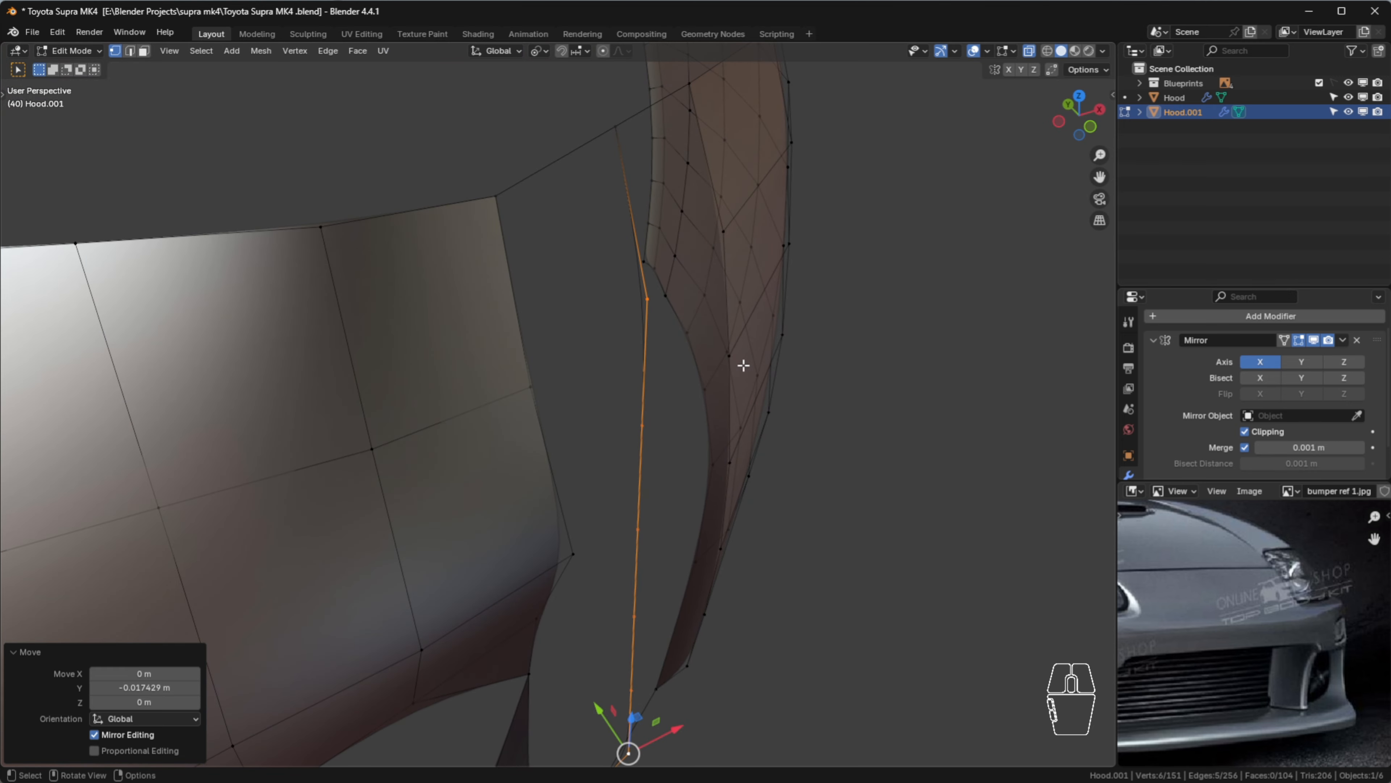
middle_click_drag(745, 367, 766, 351)
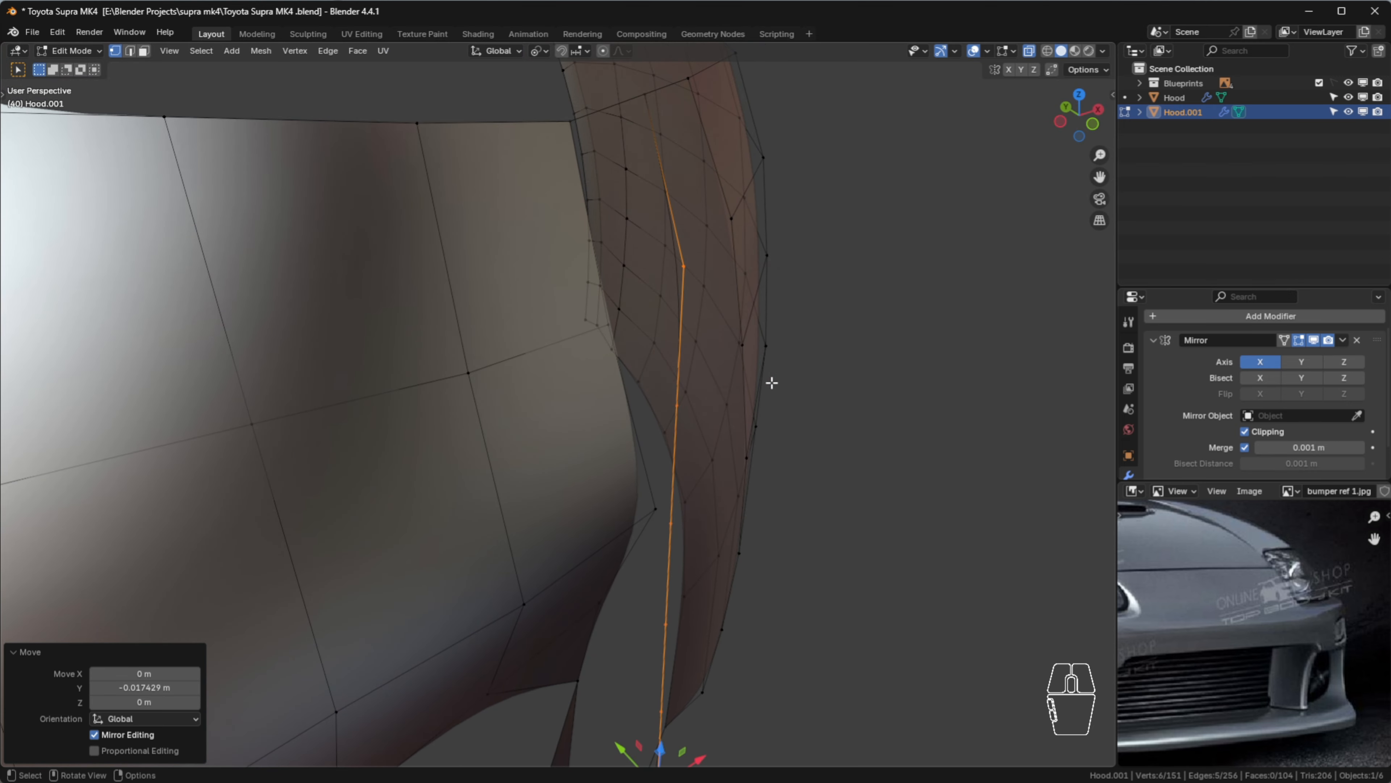
key("alt+z")
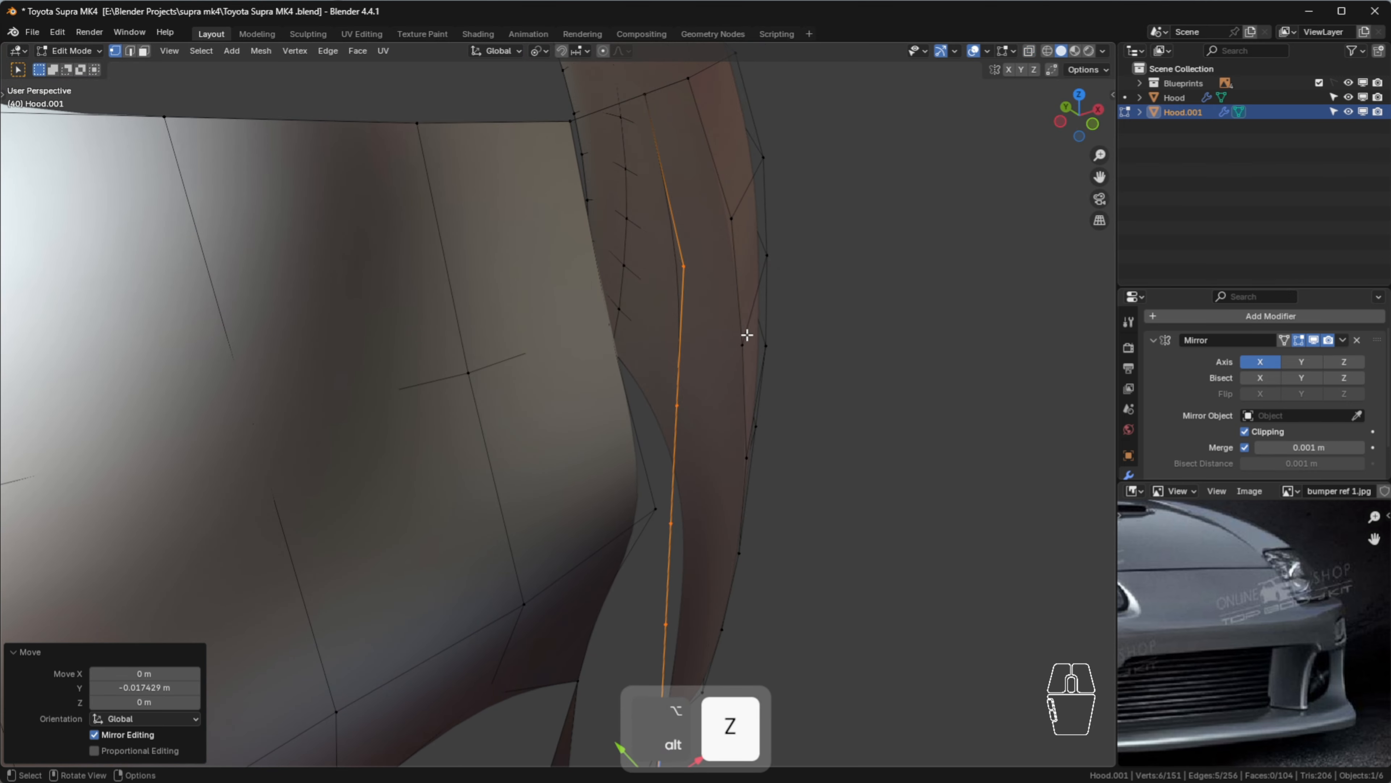
middle_click_drag(686, 405, 699, 286)
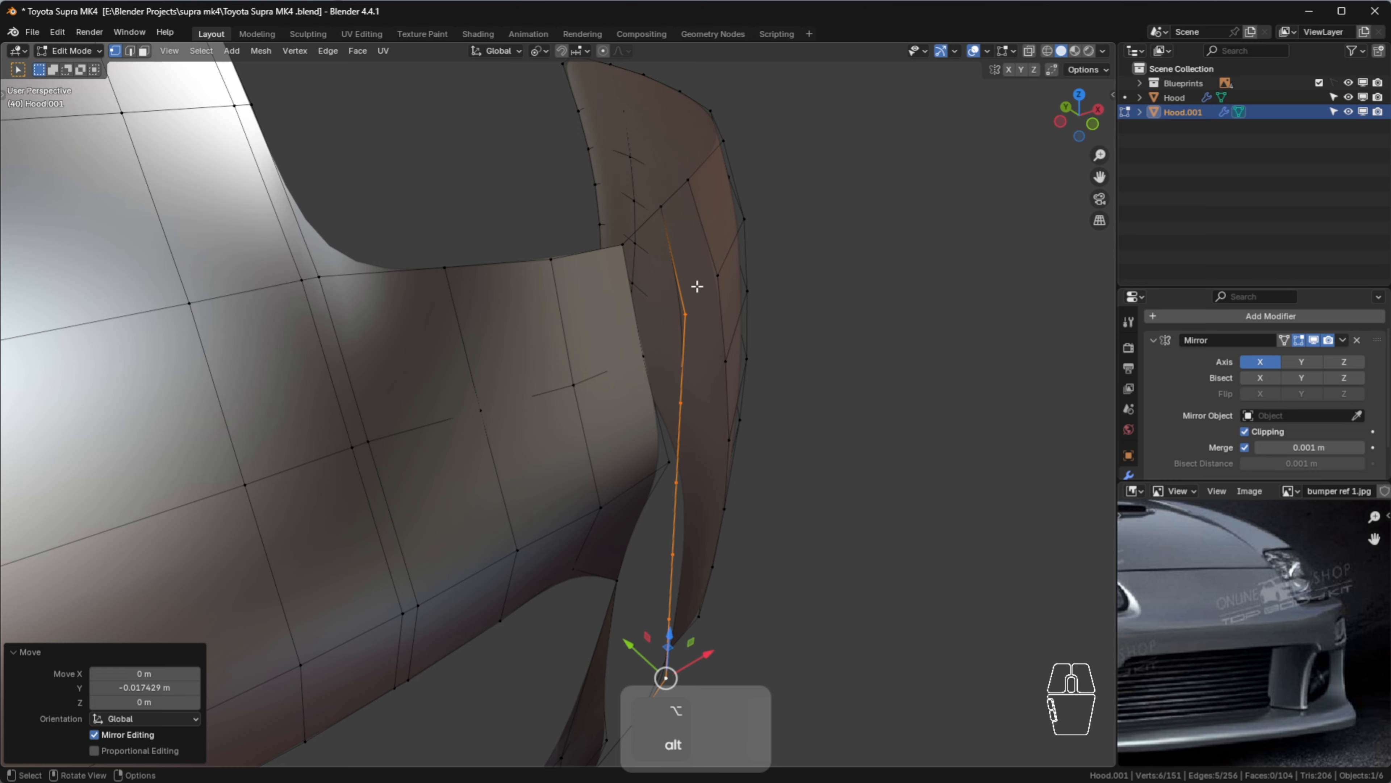
left_click(687, 312, "shift")
middle_click_drag(700, 634, 648, 518, "shift")
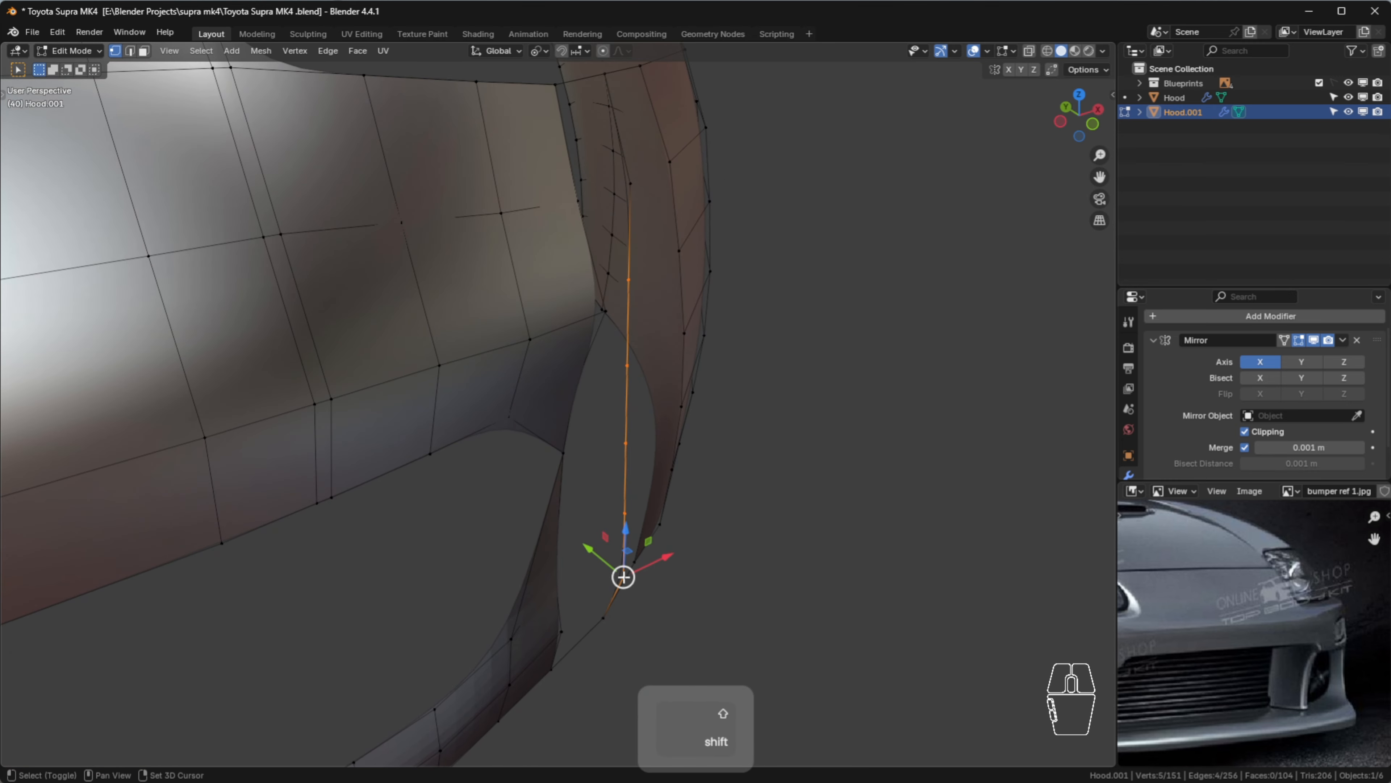
left_click(624, 576, "shift")
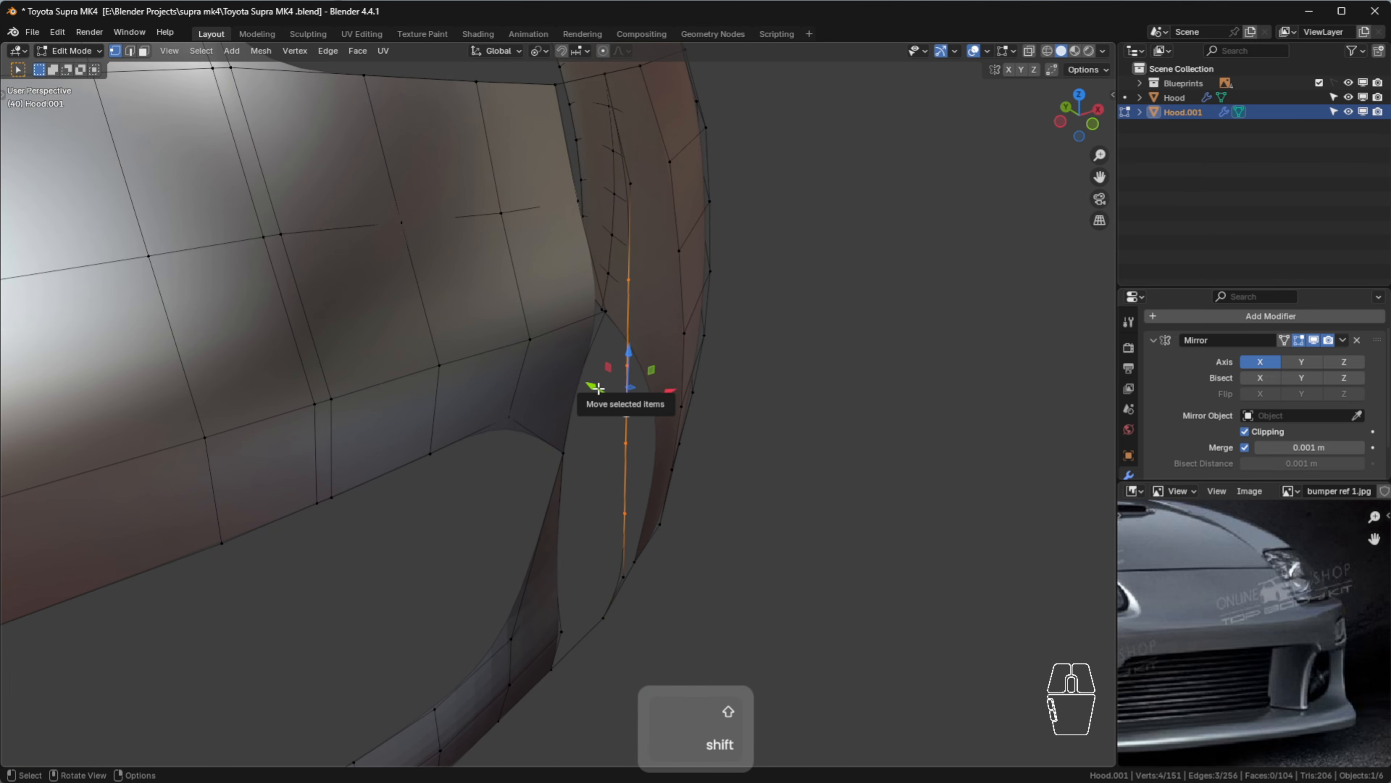
key("g")
key("y")
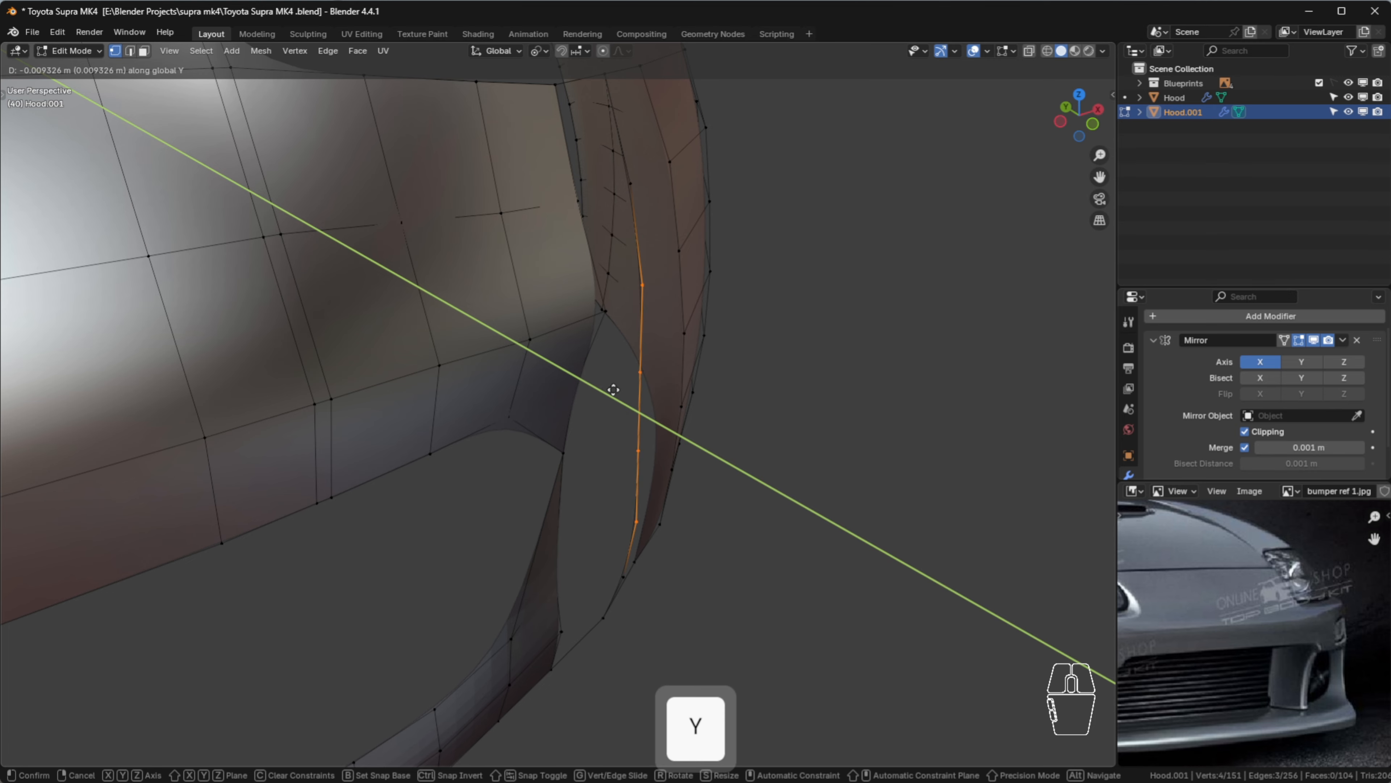
left_click(622, 389)
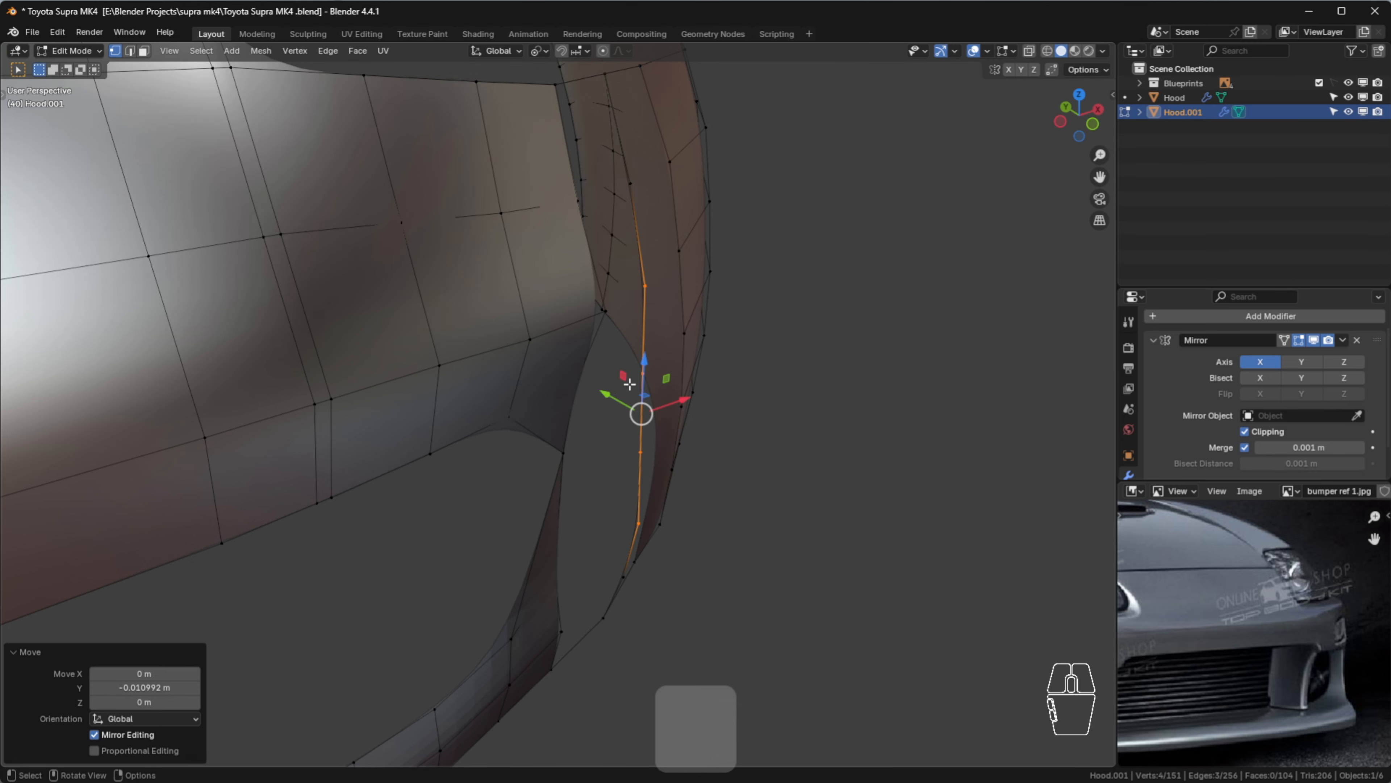
Move only the two centre vertices of the vertical edge slightly further forward along Y to round the curve
left_click(644, 286, "shift")
left_click(638, 524, "shift")
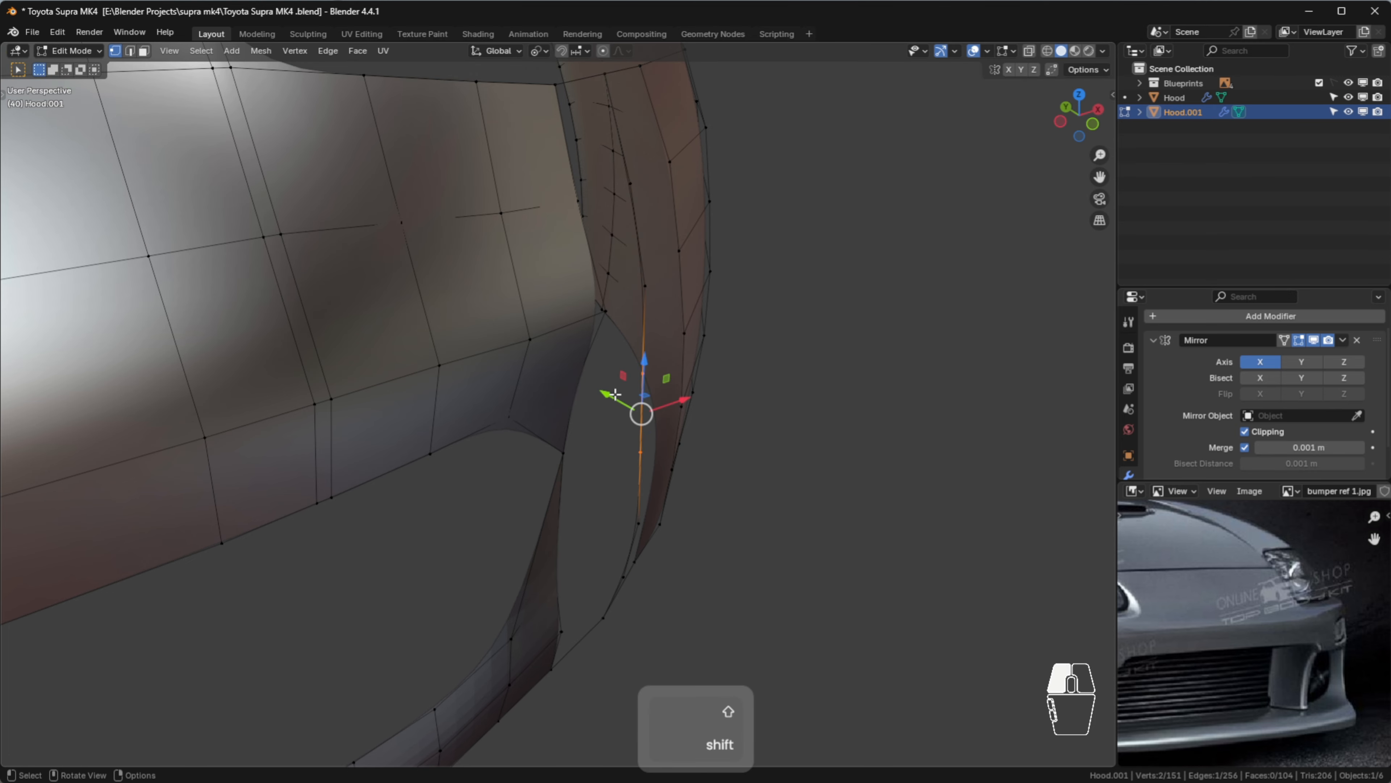
left_click_drag(615, 395, 631, 402)
left_click(792, 429)
Fill the gap between the divided vertical edge and the side panel with seven faces from top to bottom
middle_click_drag(792, 429, 670, 383)
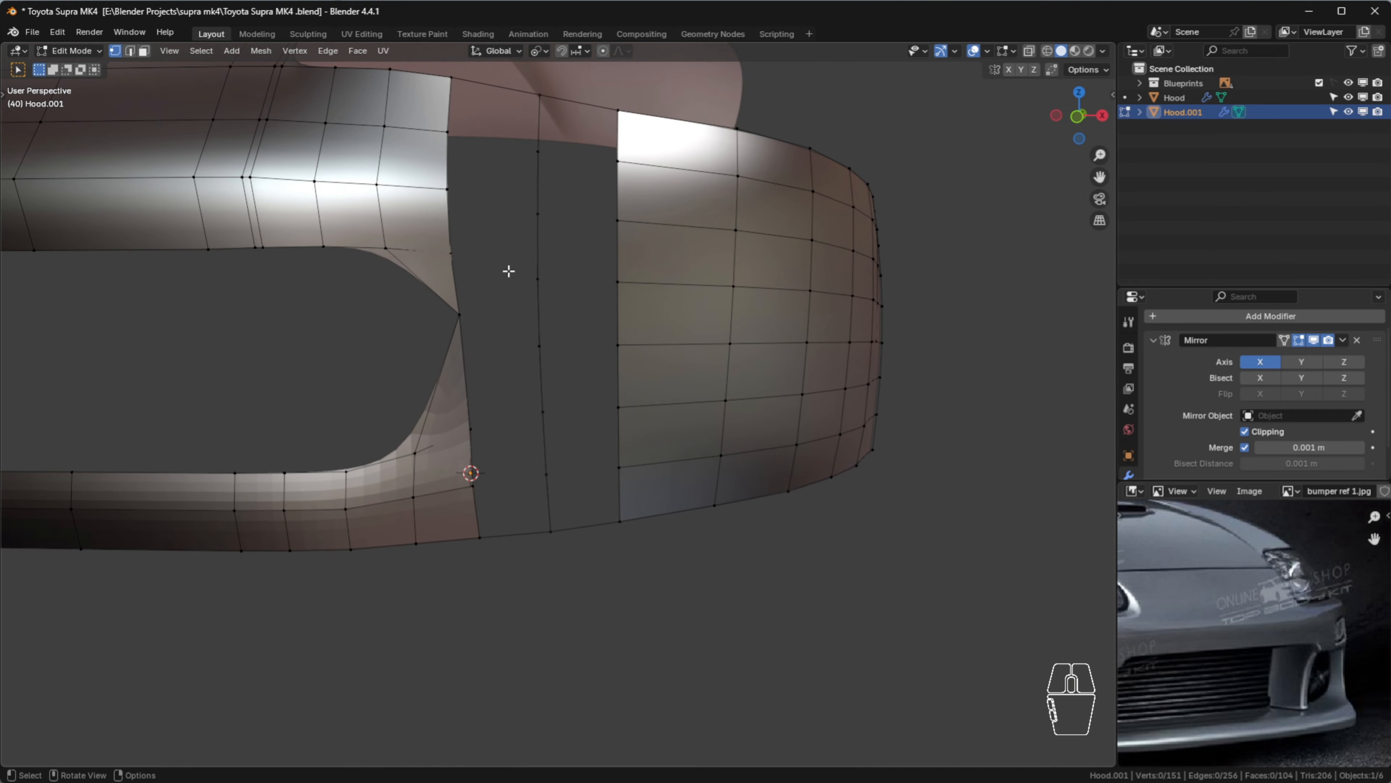
scroll(459, 331, "up", 3)
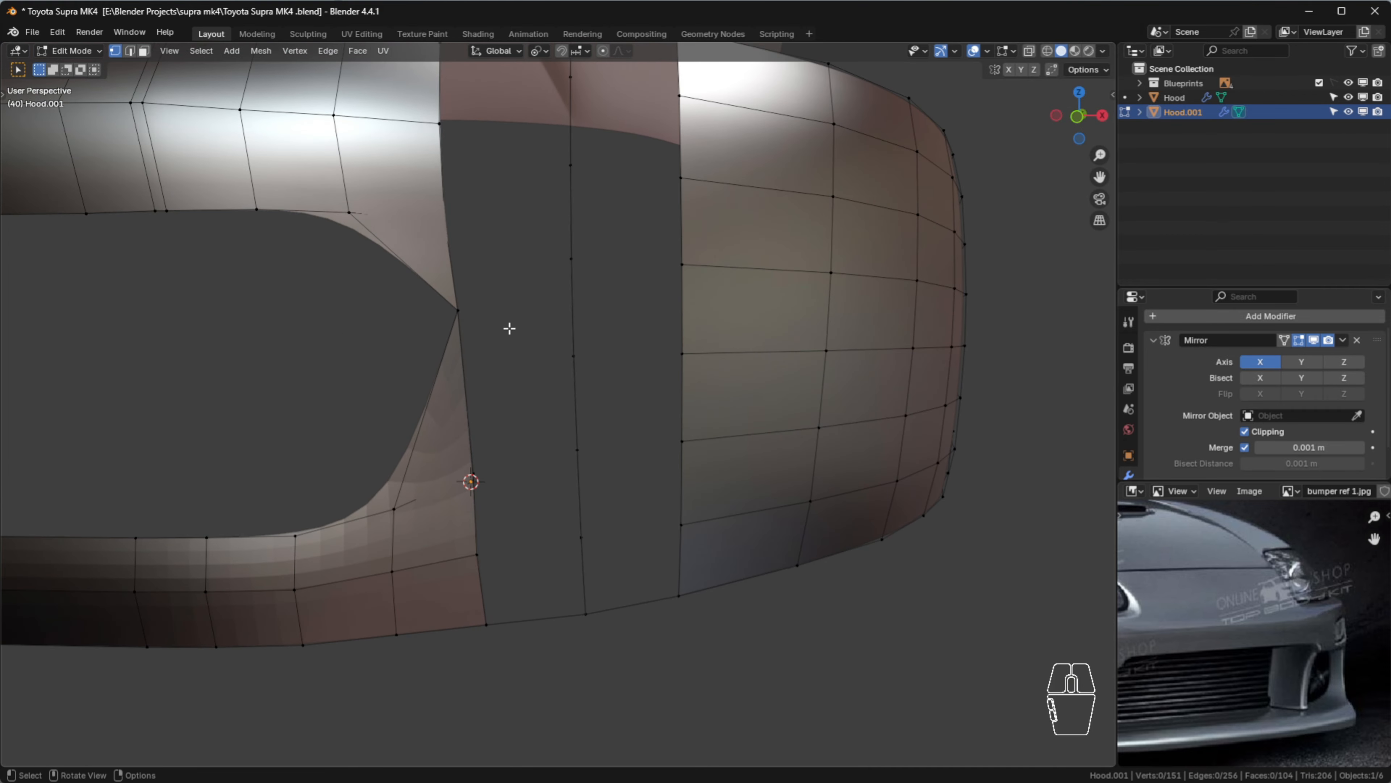
scroll(567, 330, "down", 1)
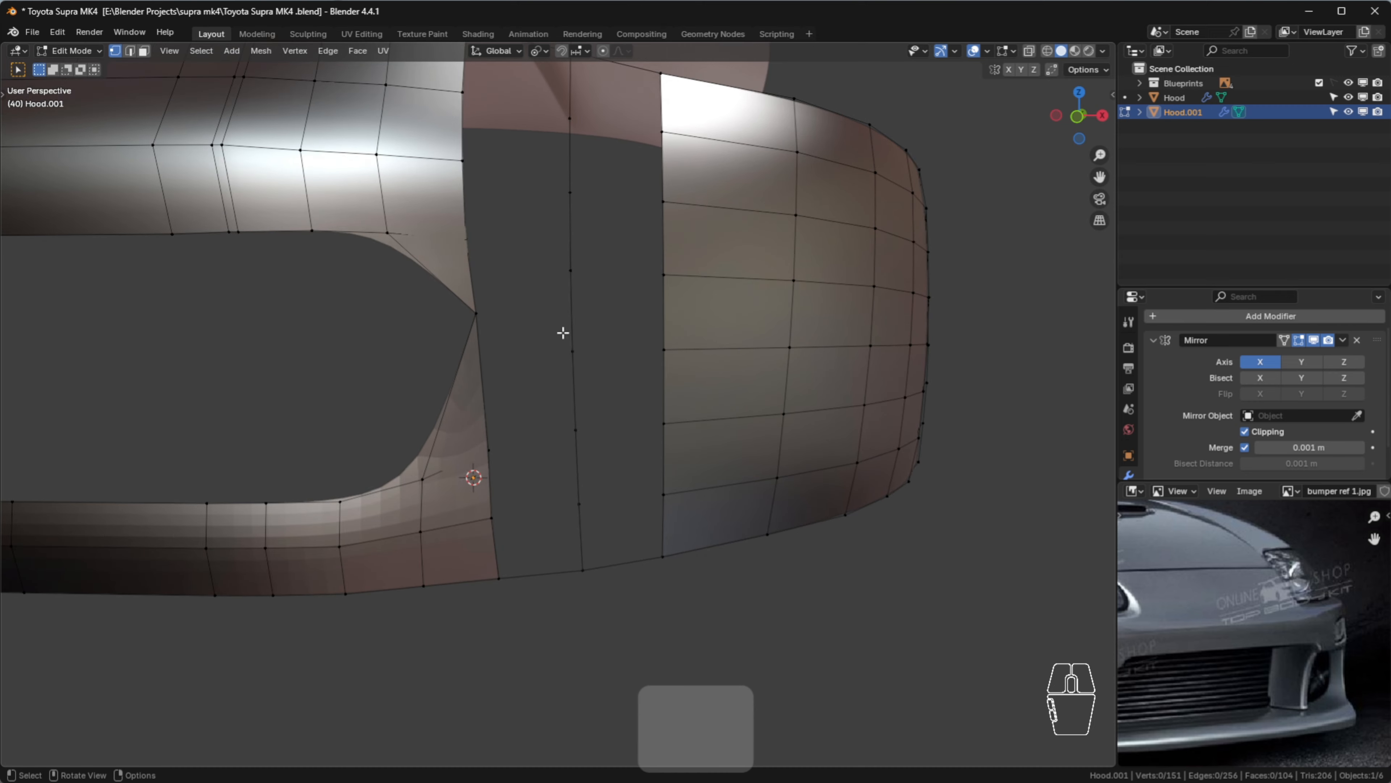
middle_click_drag(583, 269, 556, 311, "shift")
left_click_drag(506, 85, 660, 183)
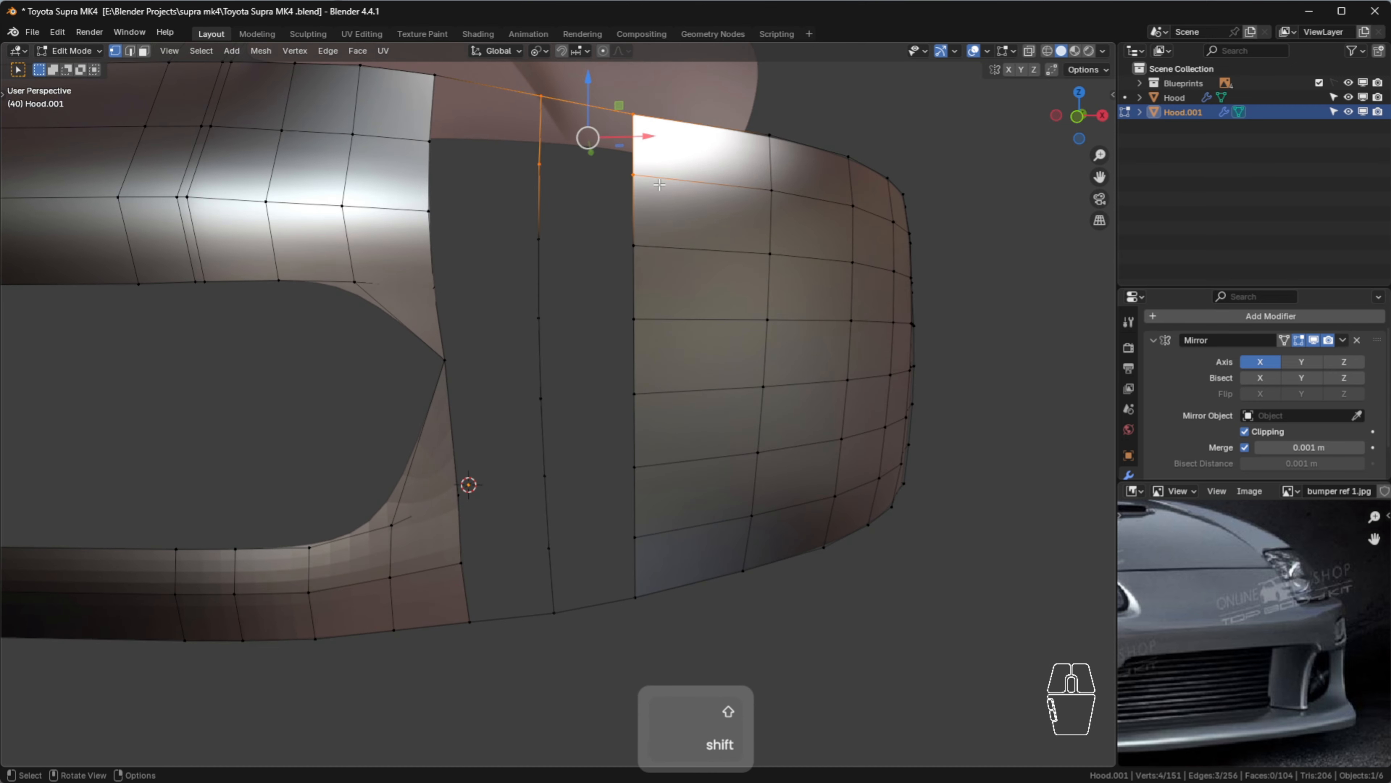
key("f")
left_click_drag(527, 151, 638, 186)
key("f")
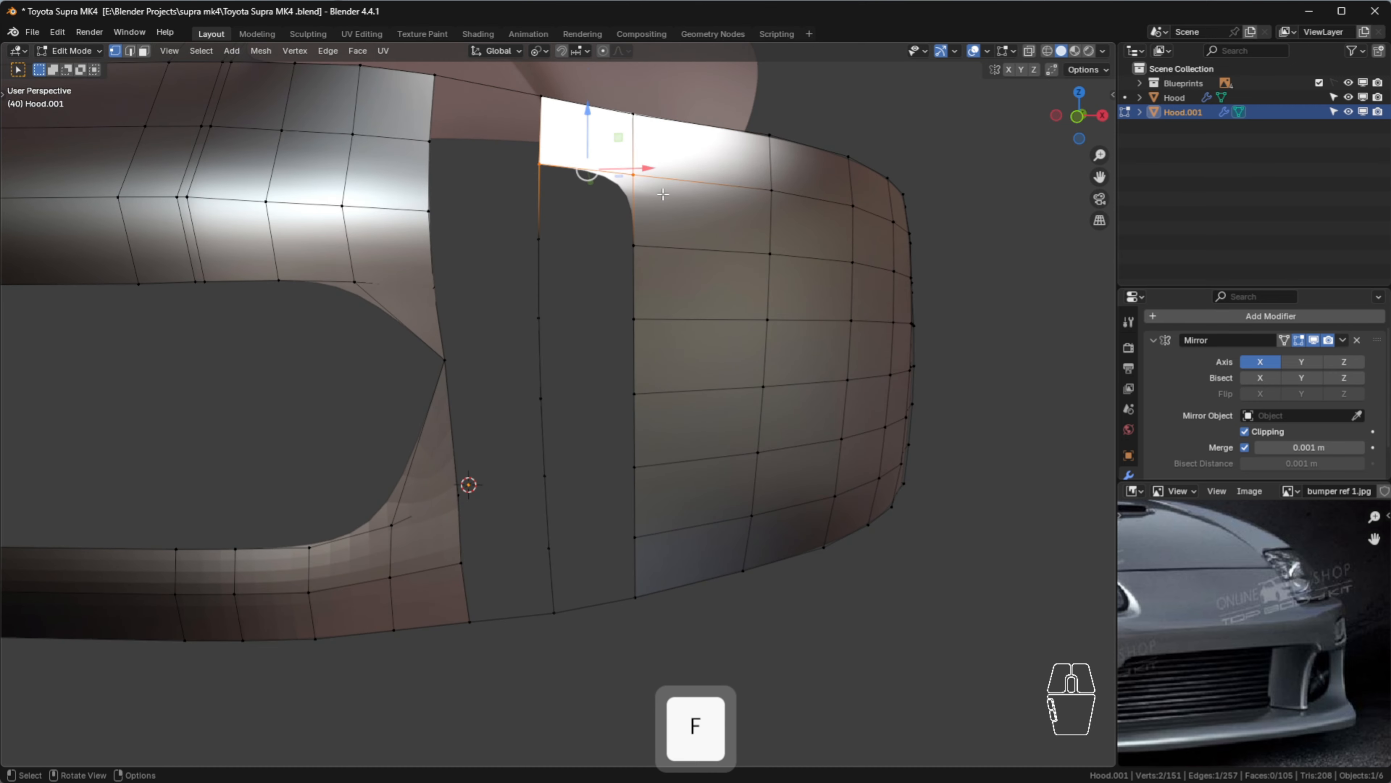
key("f")
key("f")
key("f")
key("f")
key("f")
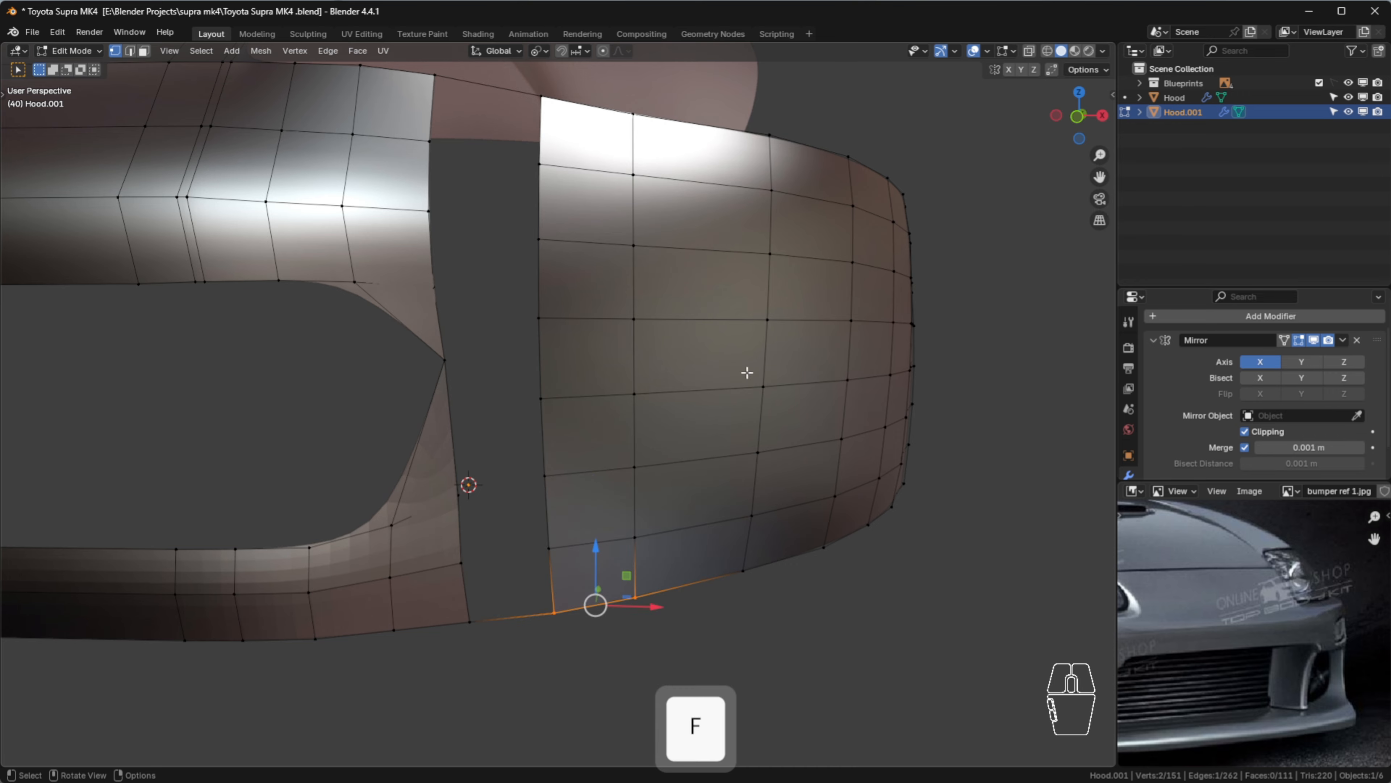
left_click(785, 612)
Fill the topmost face between the front bumper section's outer edge and the extended side panel
left_click(448, 85)
left_click(541, 97, "shift")
left_click(540, 164, "shift")
left_click(463, 131, "shift")
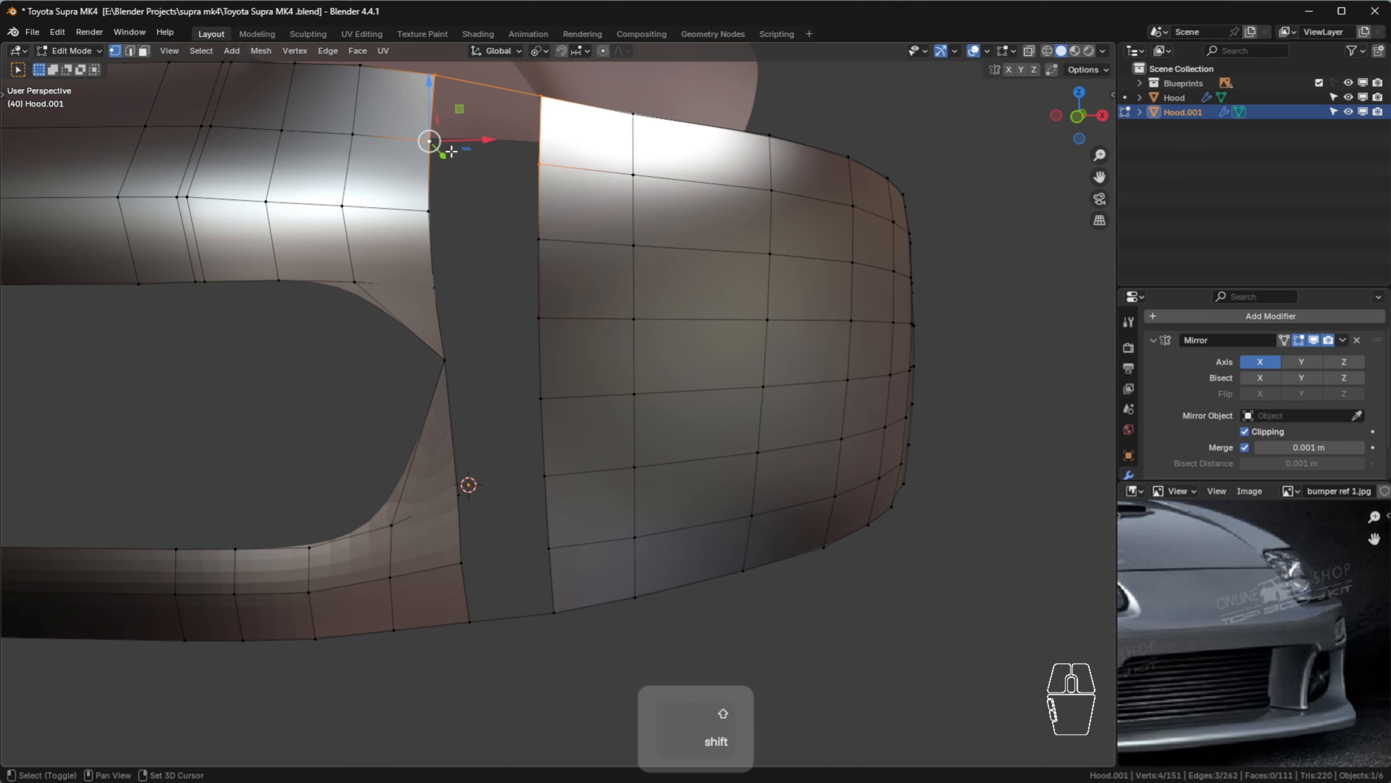
scroll(485, 104, "up", 4)
scroll(488, 165, "down", 6)
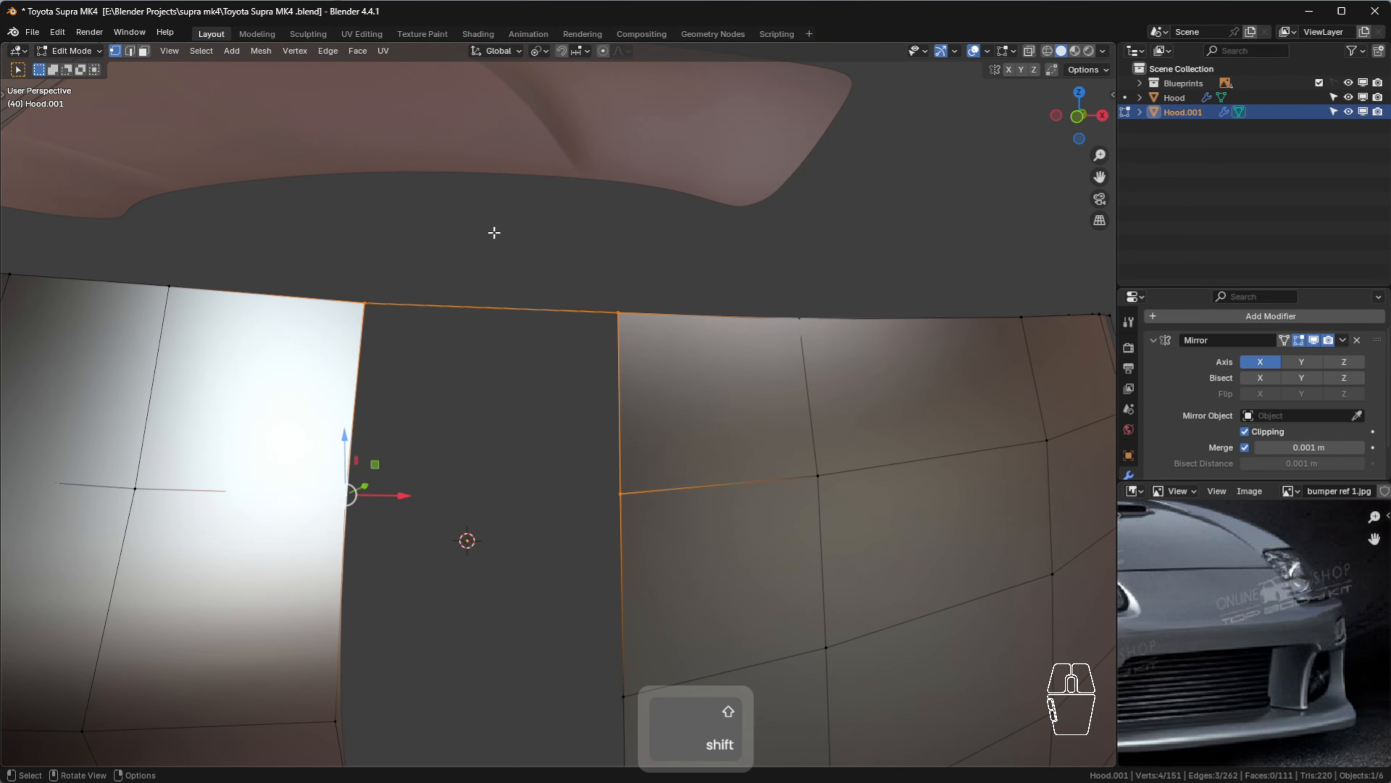
scroll(506, 268, "up", 4)
key("f")
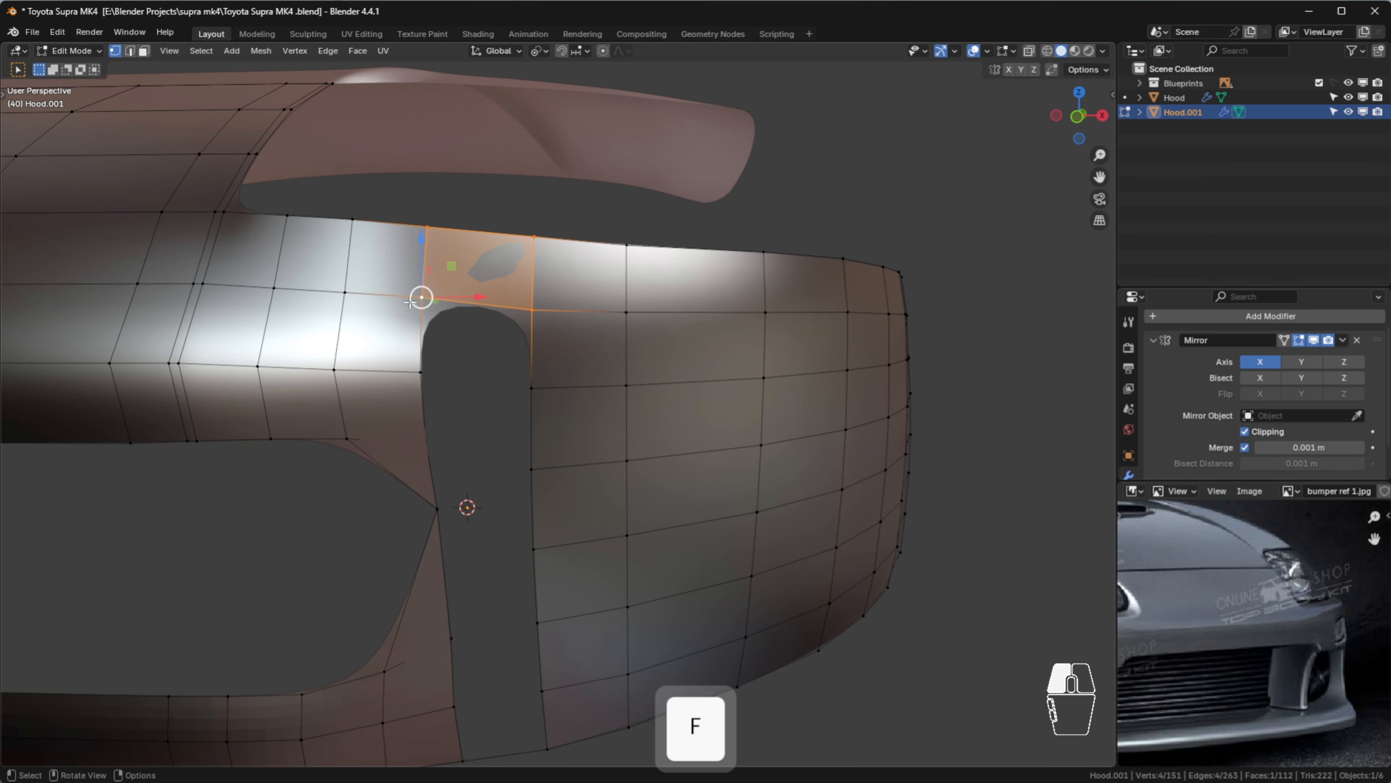
Fill the next three faces down the remaining gap, ending at the grille opening's corner vertex
left_click(421, 297)
left_click(531, 310, "shift")
key("f")
key("f")
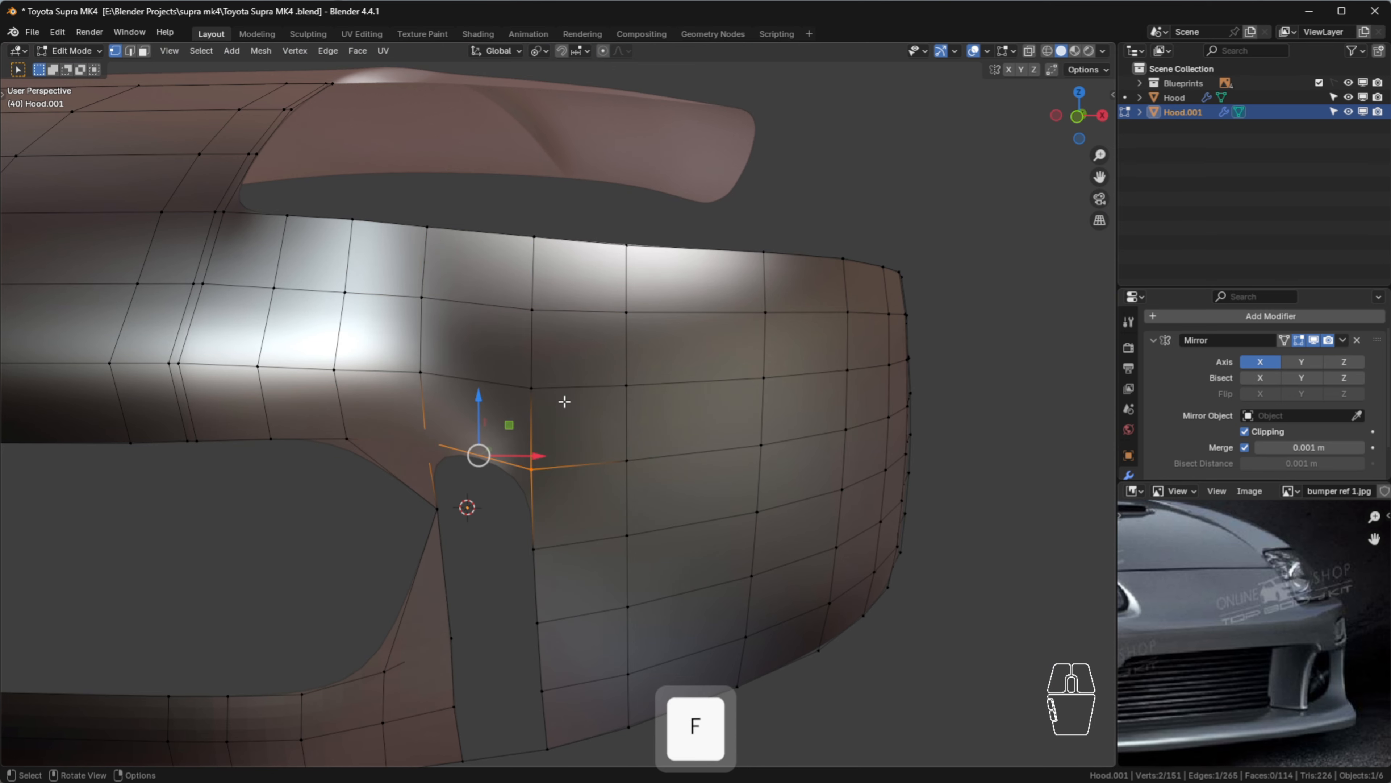
key("f")
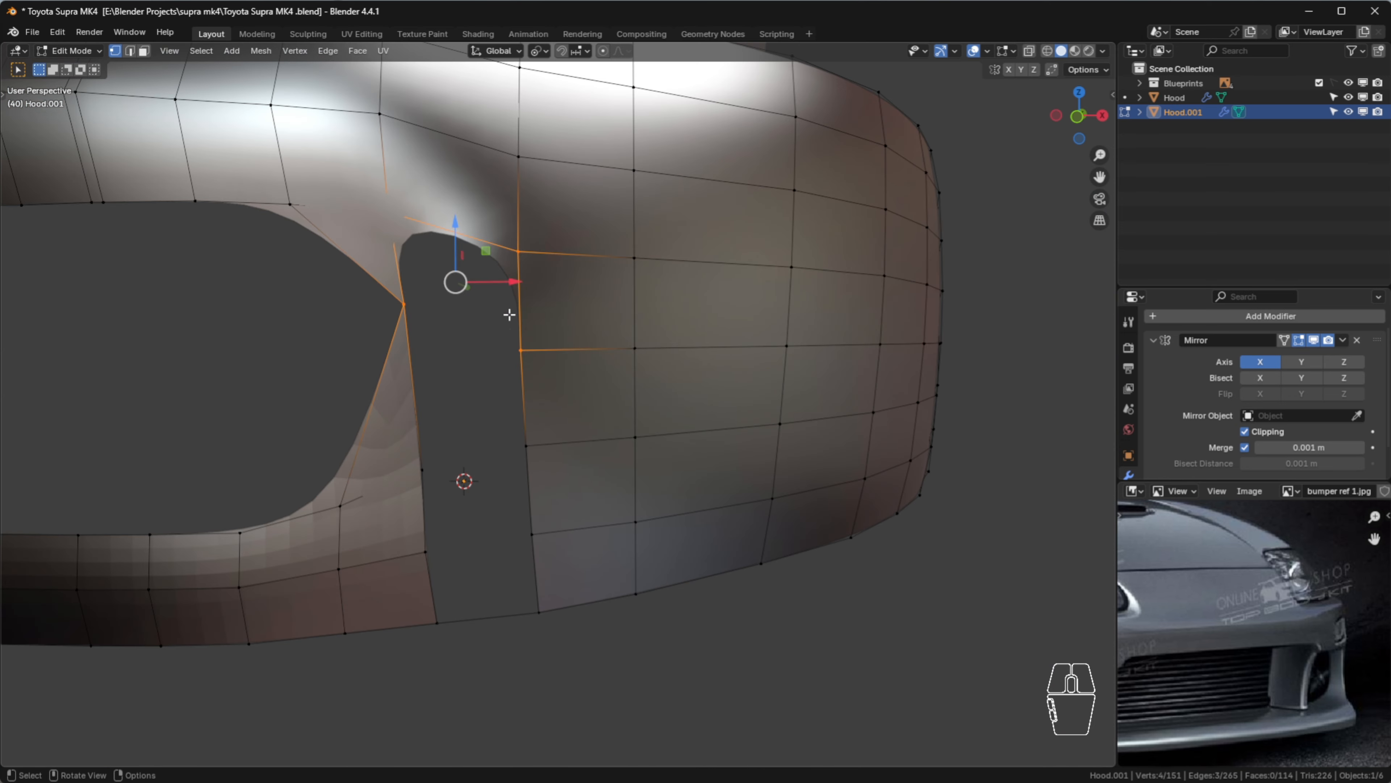
key("f")
Fill the face below the grille opening's corner vertex using the adjacent vertices on both sides of the gap
left_click(408, 307)
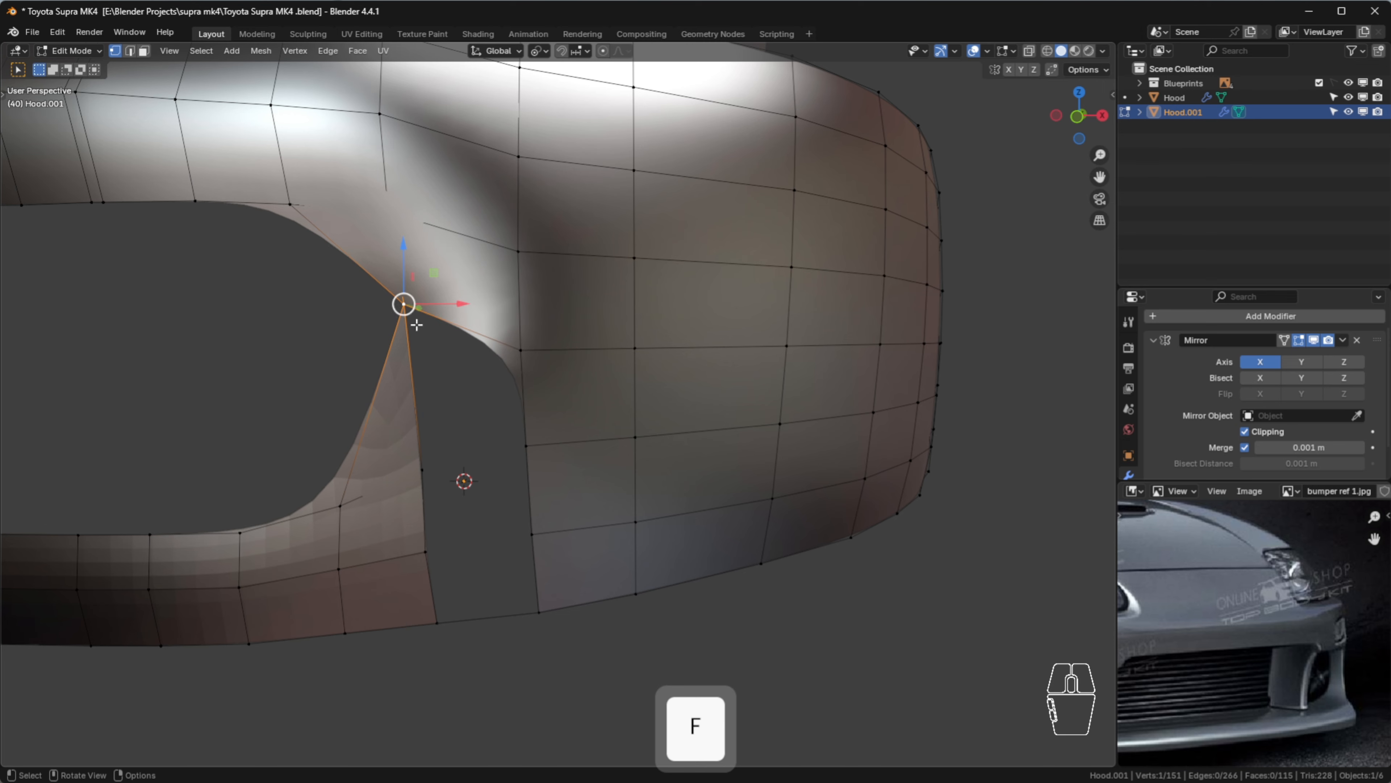
left_click(523, 353, "shift")
left_click(430, 466, "shift")
left_click(526, 446, "shift")
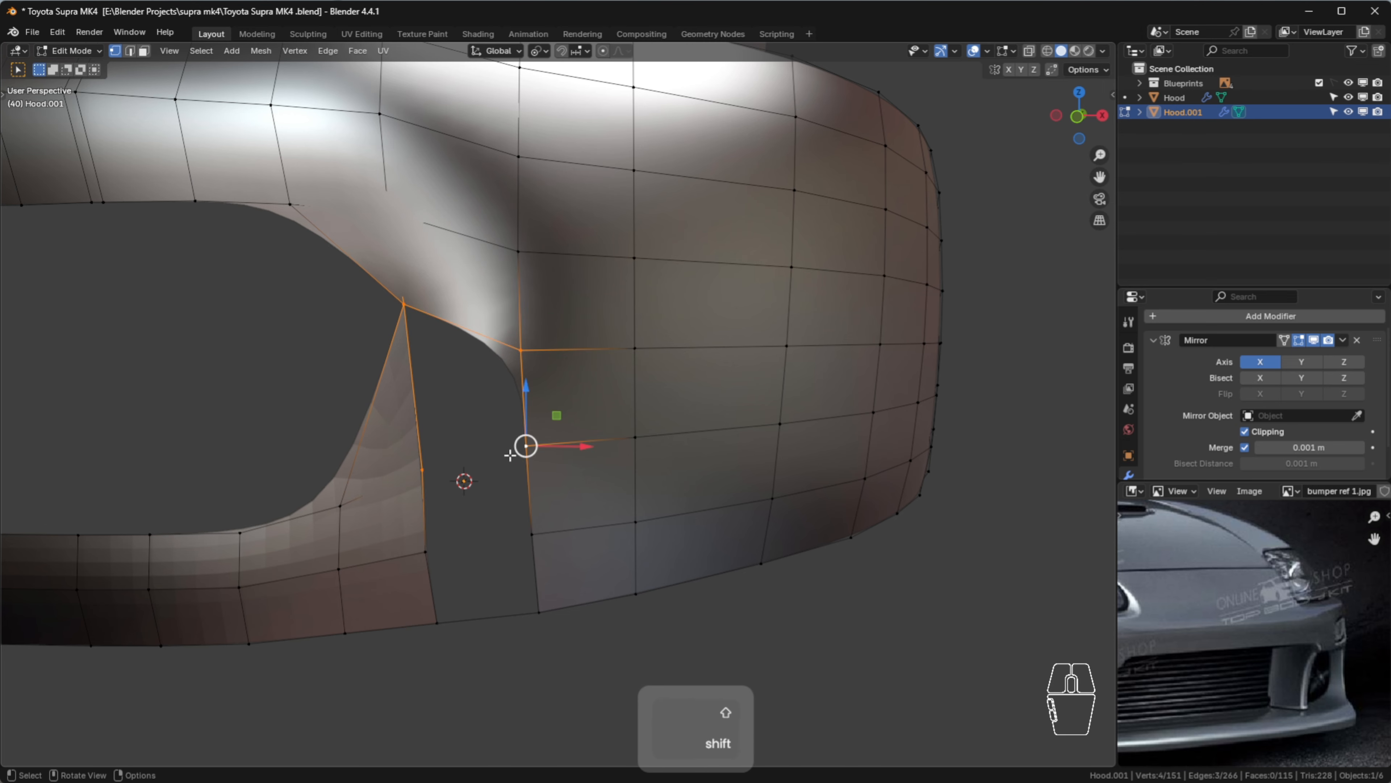
key("f")
Turn on X-ray and fill the second-lowest face of the gap from its four corner vertices
left_click(430, 476)
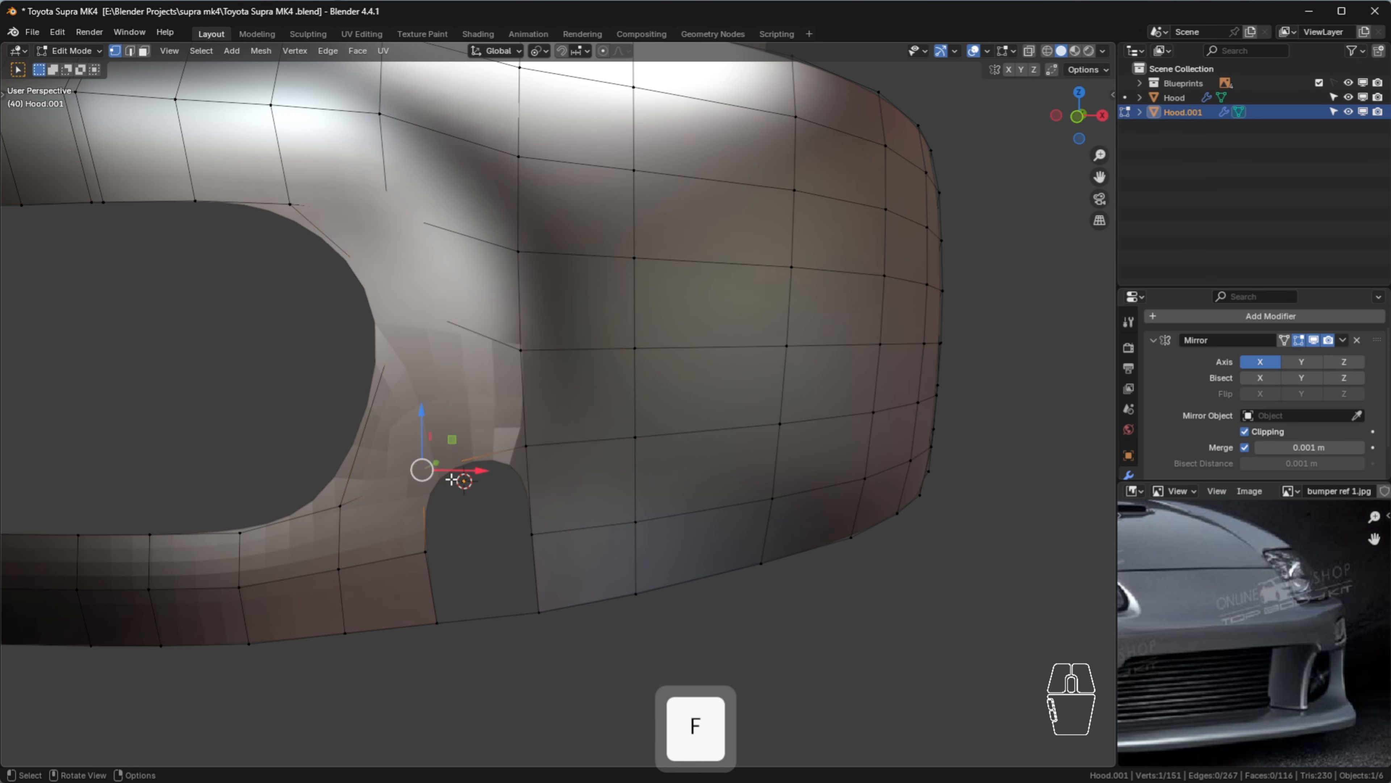
key("alt+z")
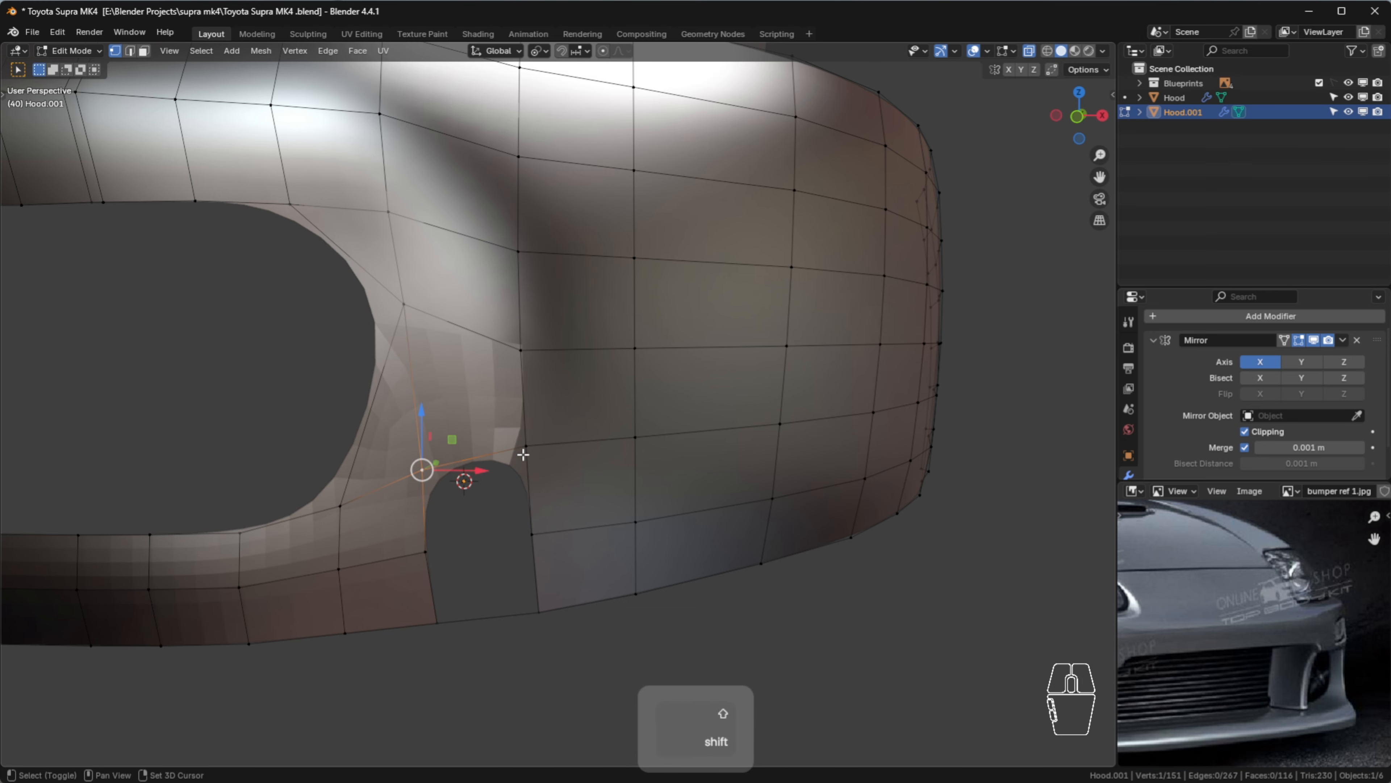
left_click(525, 445, "shift")
left_click(531, 533, "shift")
left_click(426, 550, "shift")
key("f")
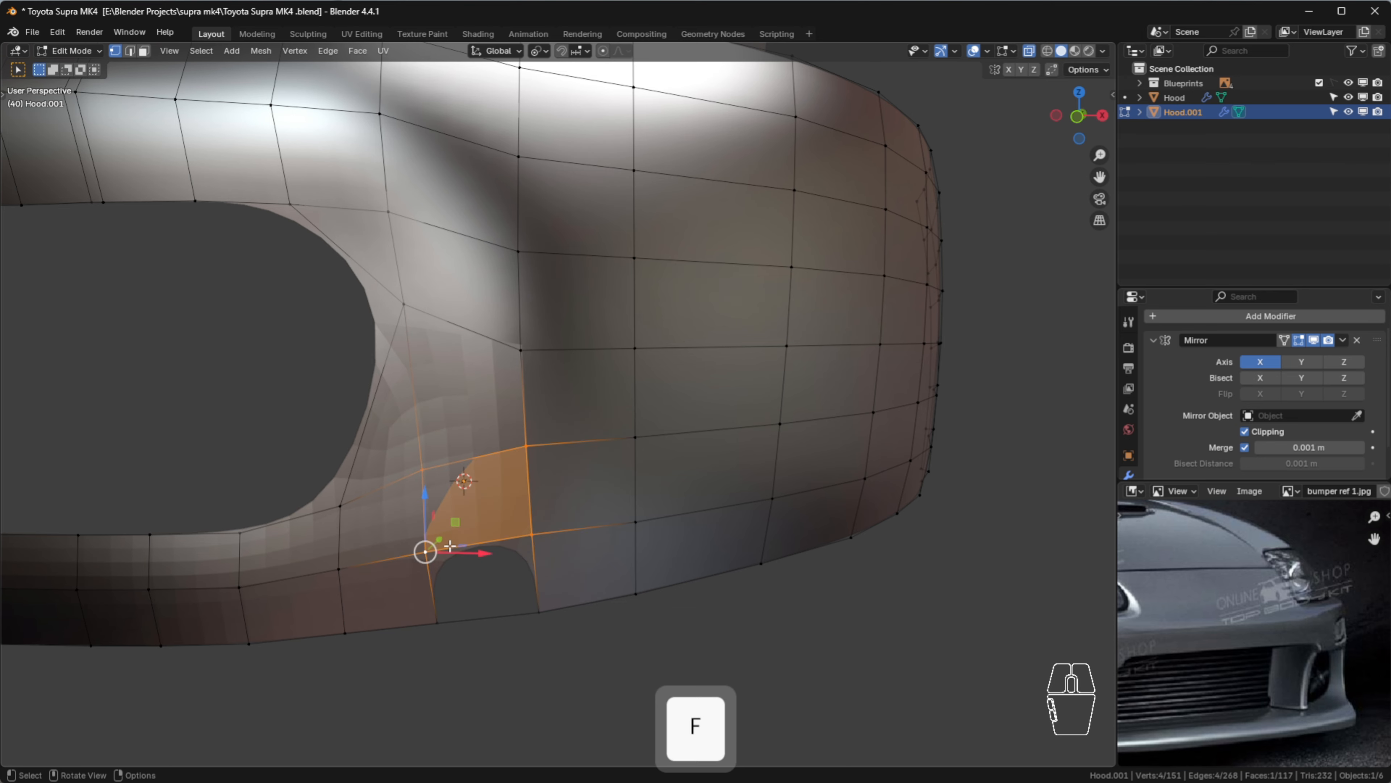
Fill the lowest face to close the gap between the bumper section and the side panel
left_click(425, 551)
left_click(532, 533, "shift")
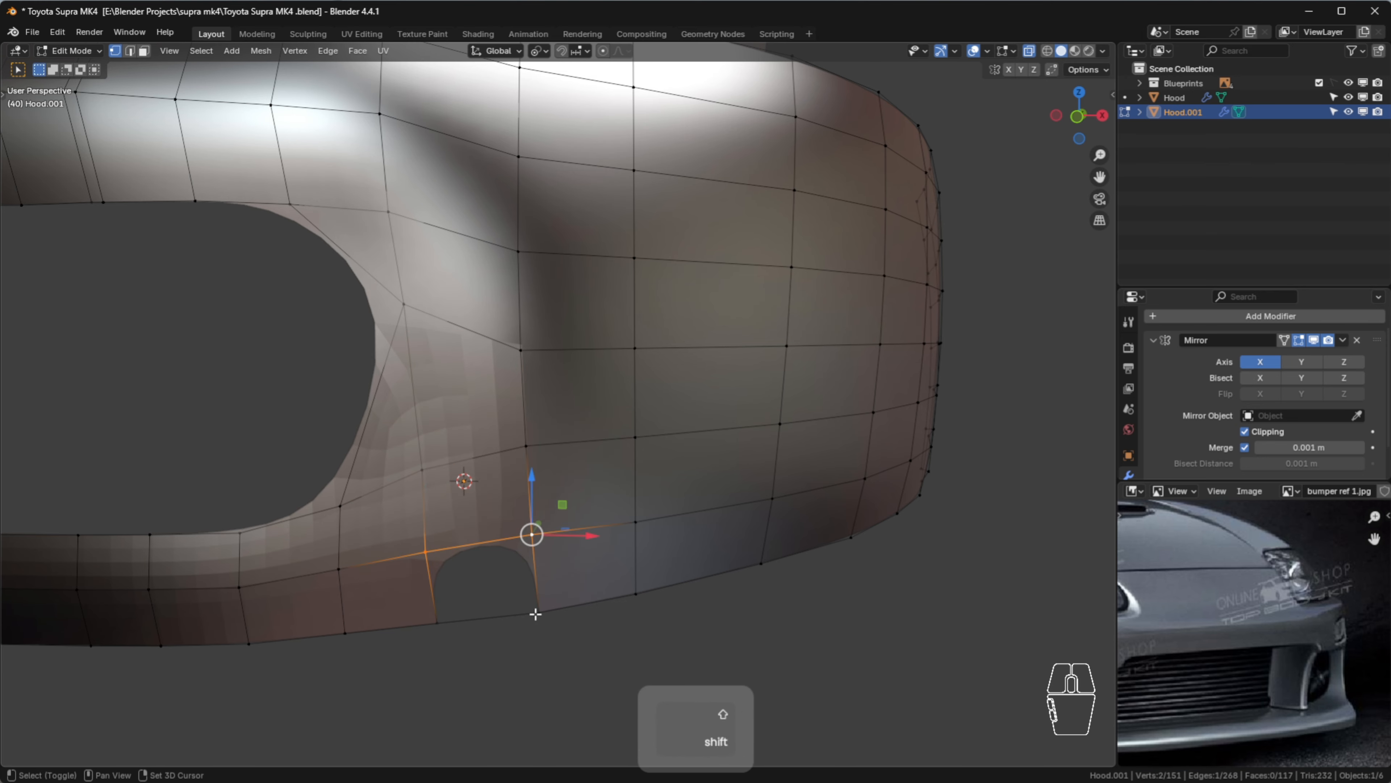
key("f")
left_click(556, 653)
scroll(546, 478, "down", 3)
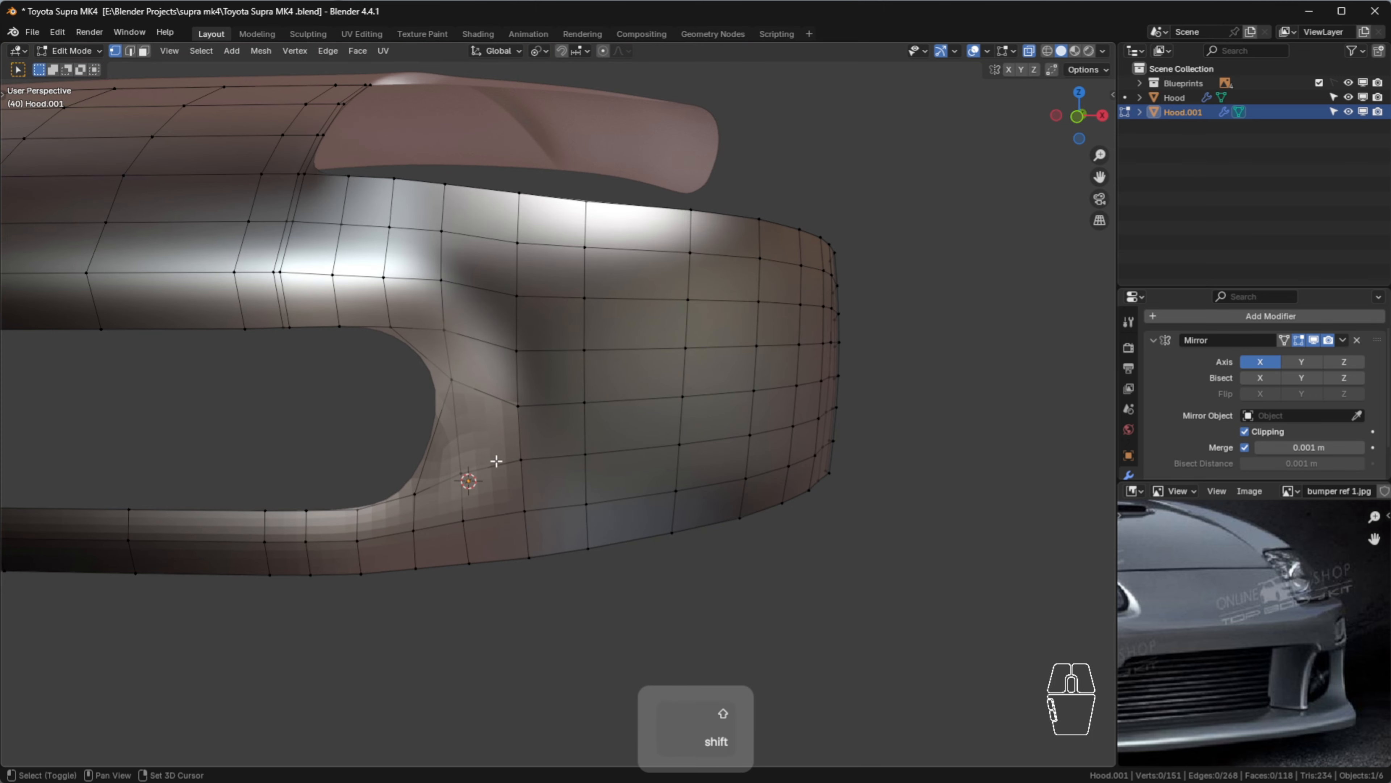
scroll(457, 383, "up", 3)
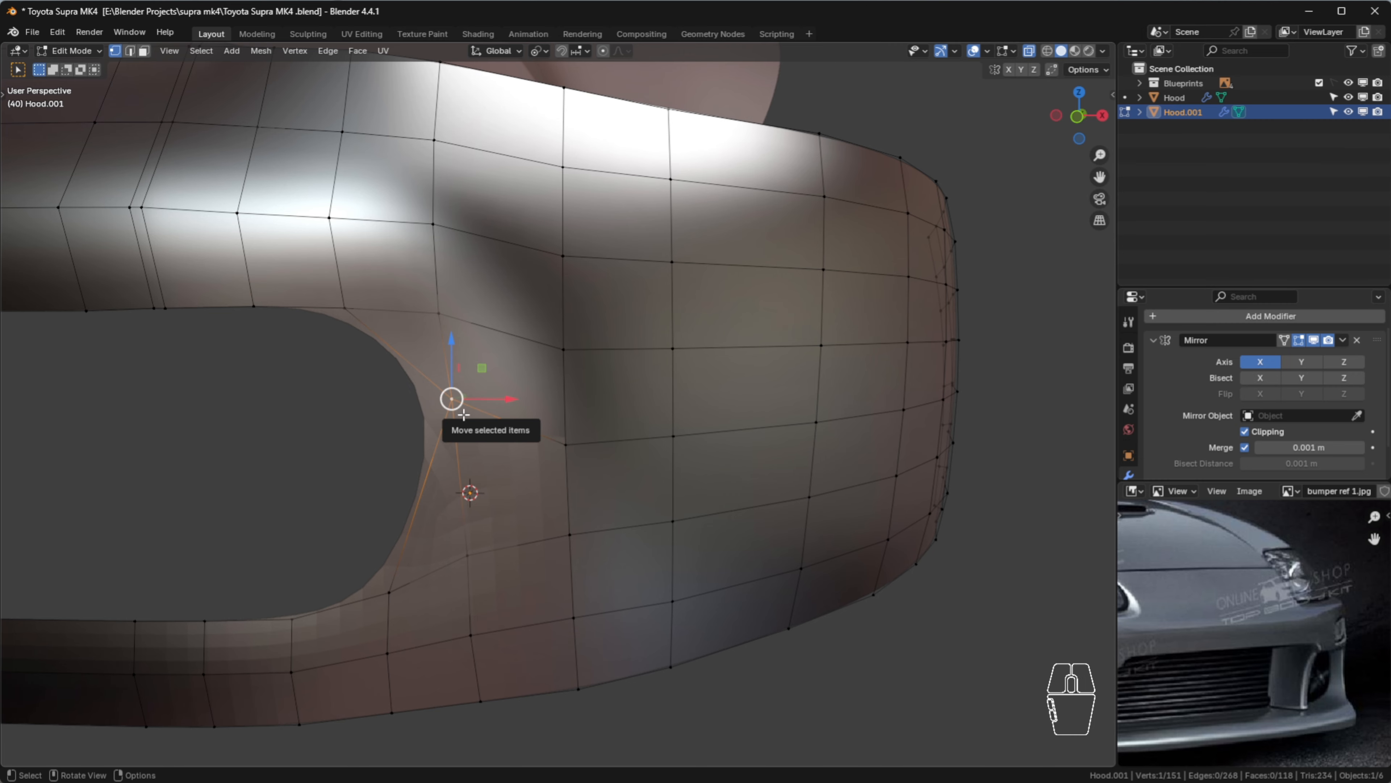
Dissolve the grille corner vertex and connect the vertices above and below it with a vertical edge
scroll(463, 413, "up", 1)
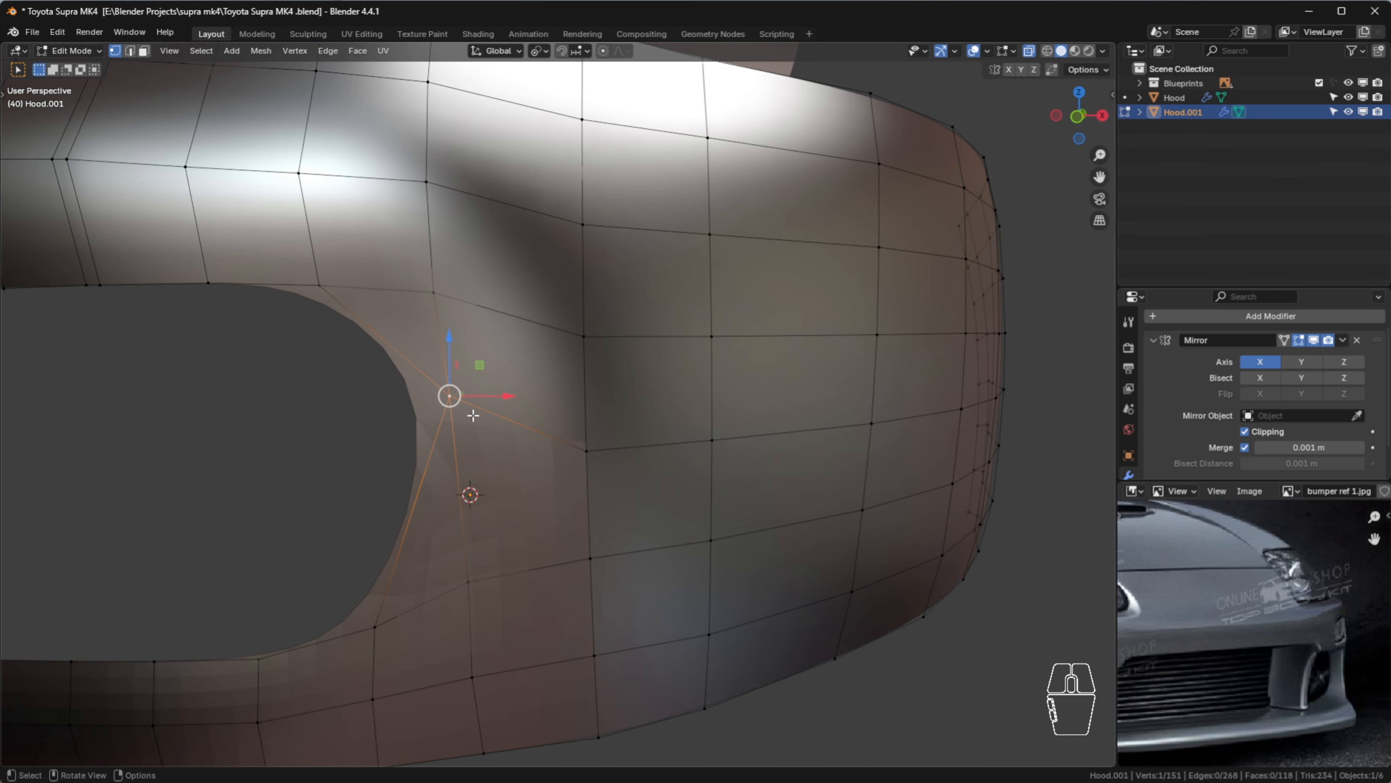
key("ctrl+x")
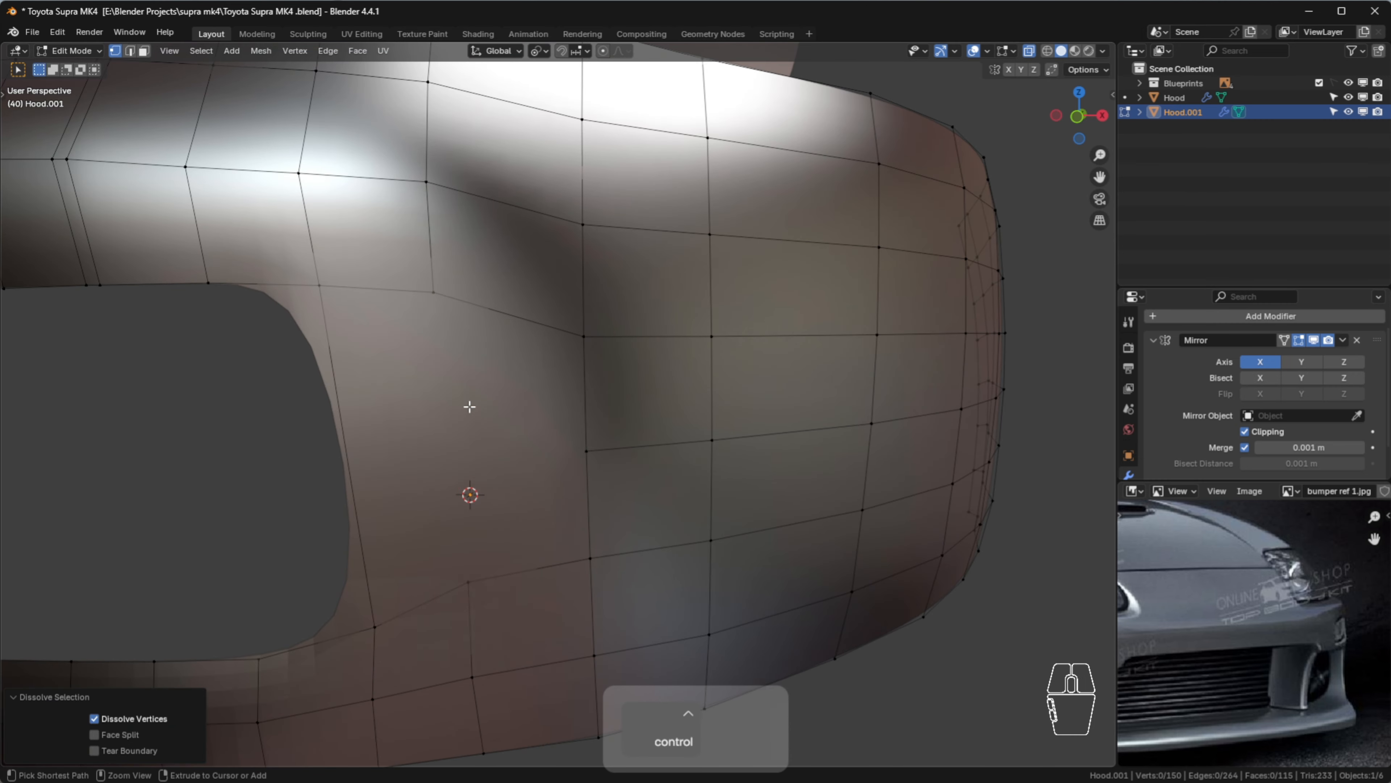
scroll(424, 421, "down", 2)
left_click(431, 334)
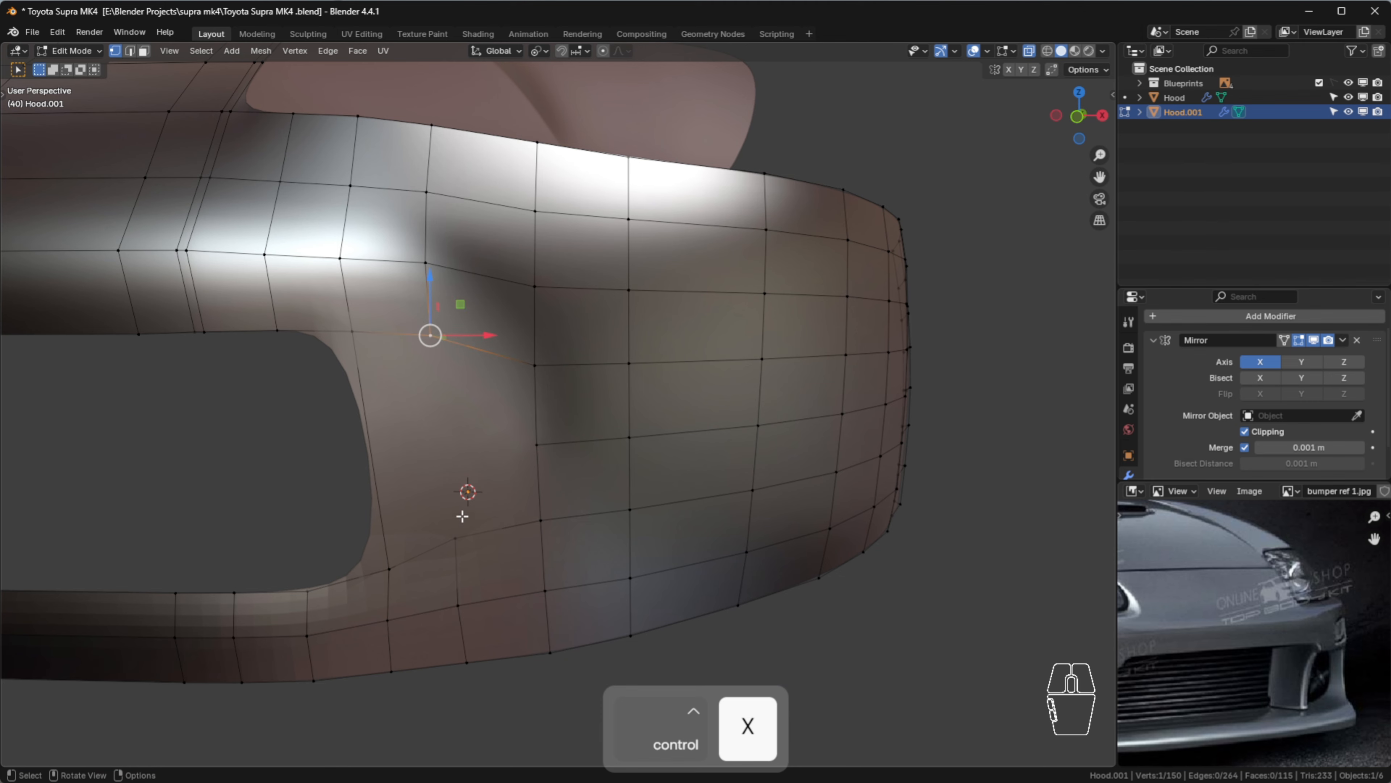
left_click(455, 538, "shift")
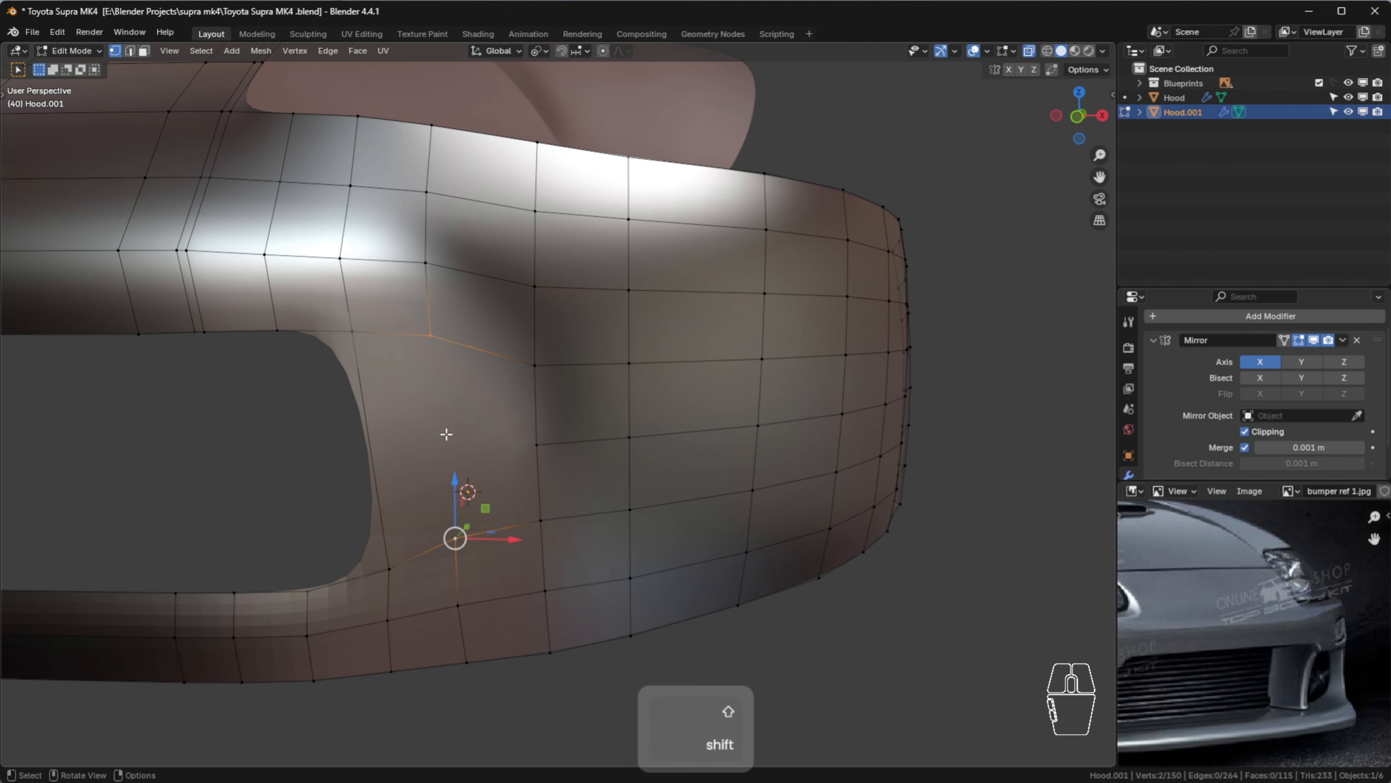
key("j")
scroll(446, 430, "up", 1)
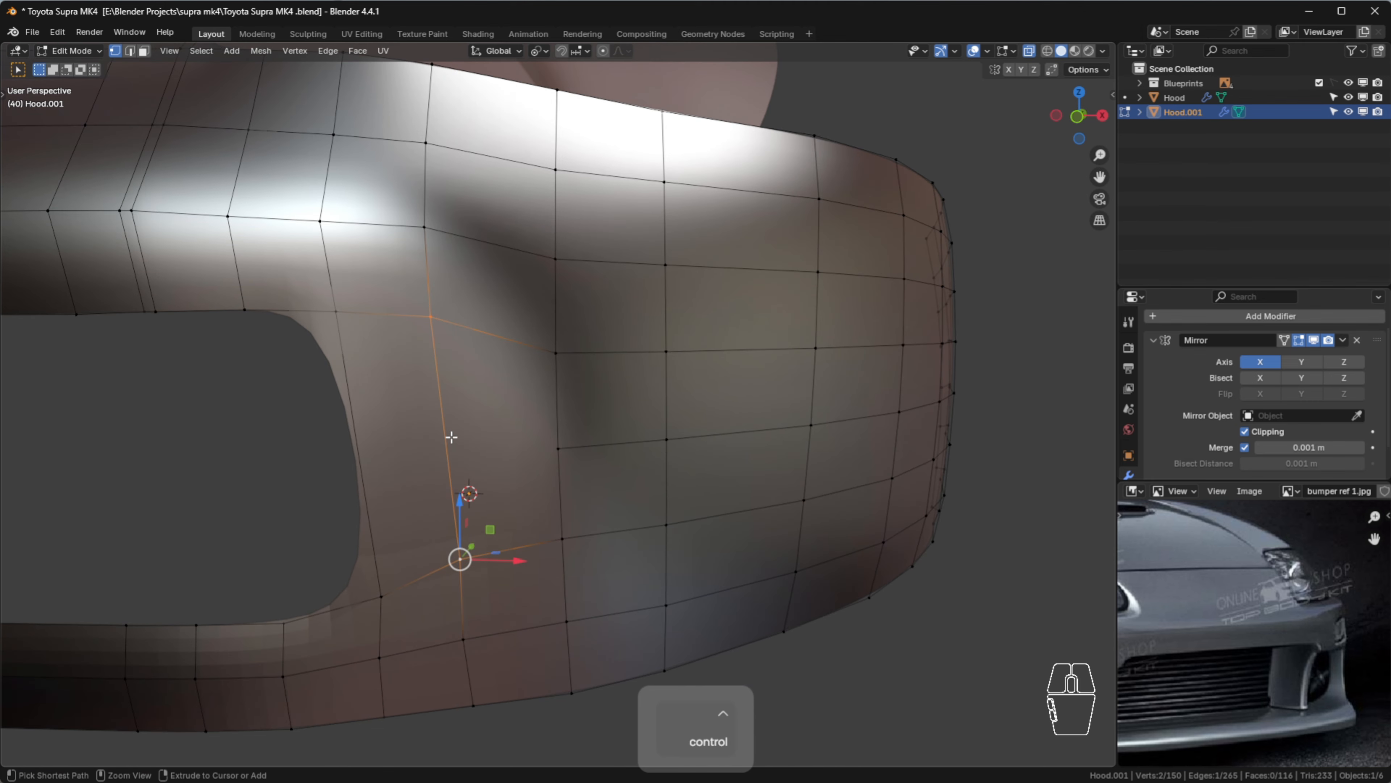
Add a loop cut across the face beside the grille opening's end and connect its outer vertex to the adjacent side-panel vertex
key("ctrl+r")
left_click(451, 436)
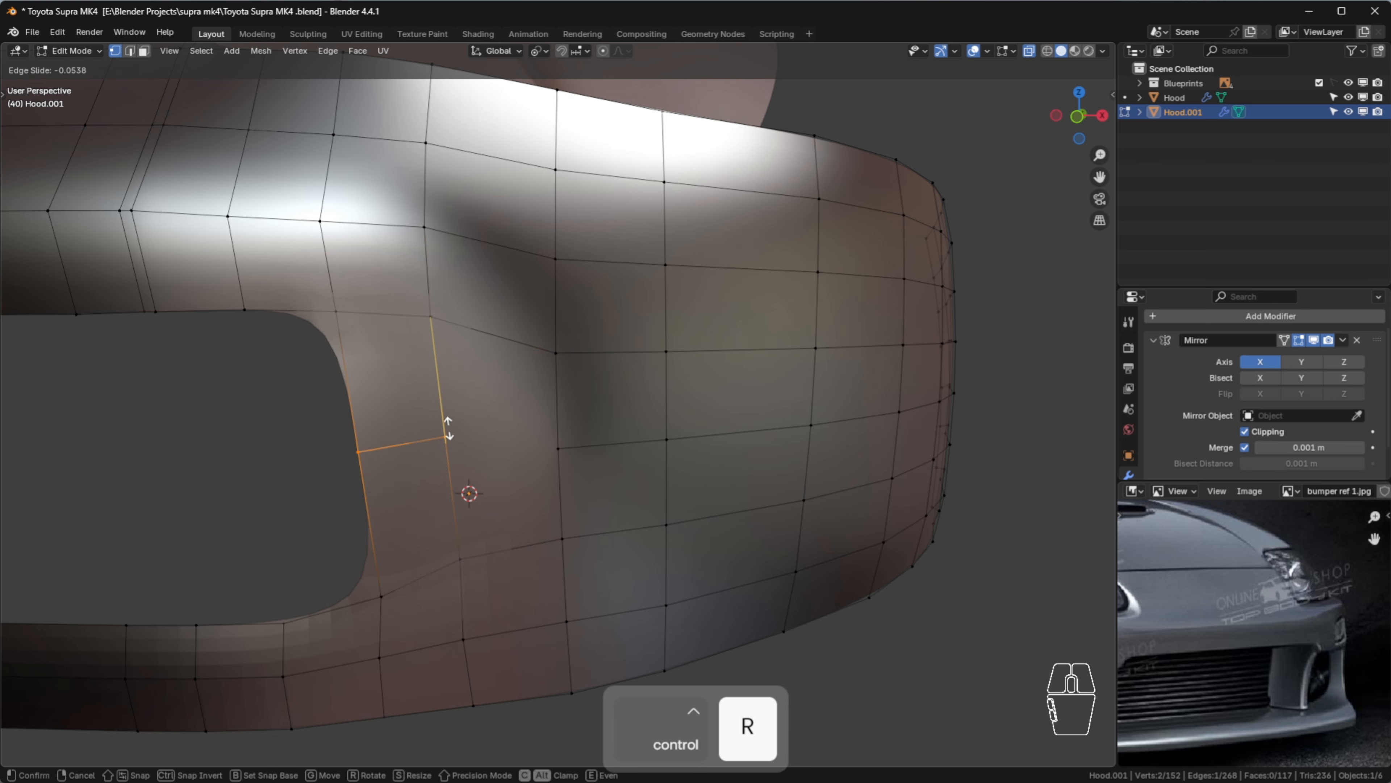
left_click(448, 430)
left_click(446, 442)
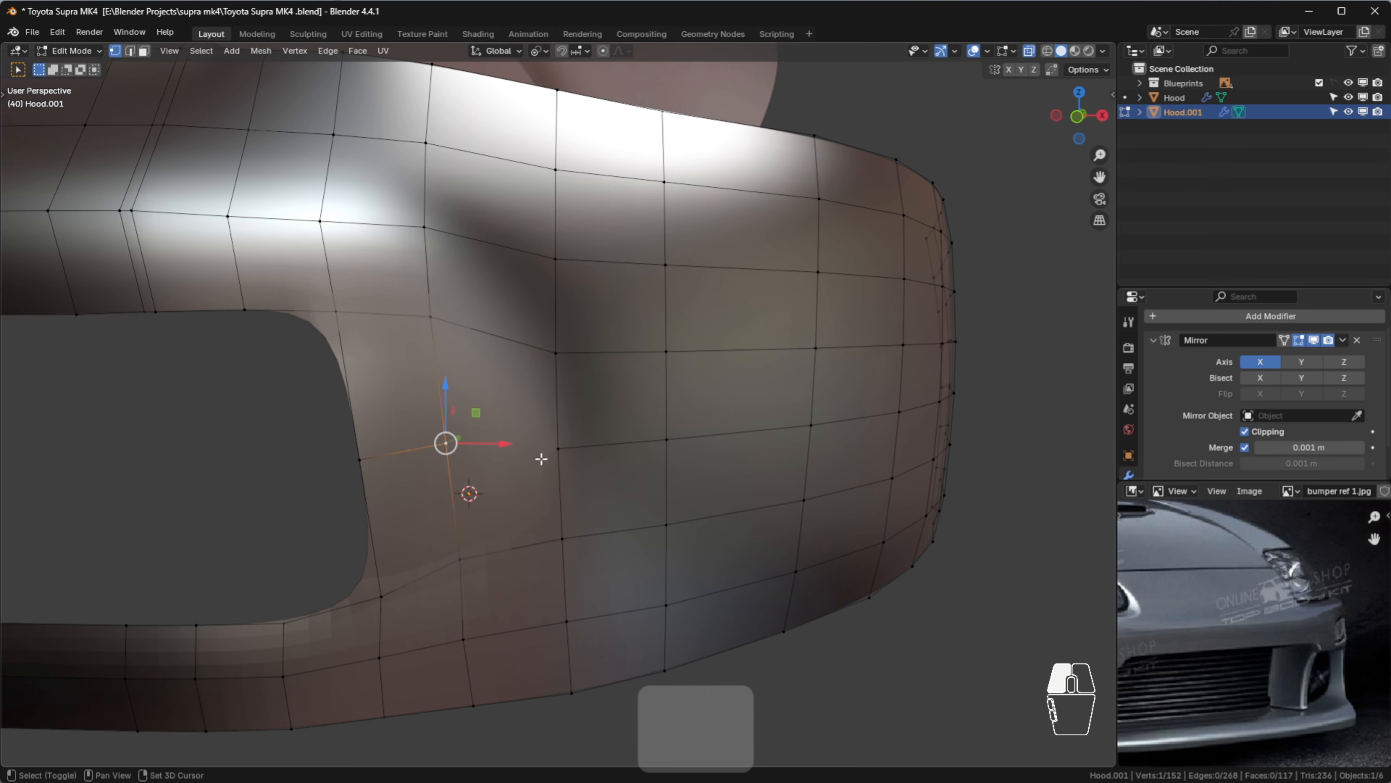
left_click(542, 458, "shift")
key("j")
left_click(893, 649)
scroll(605, 466, "down", 3)
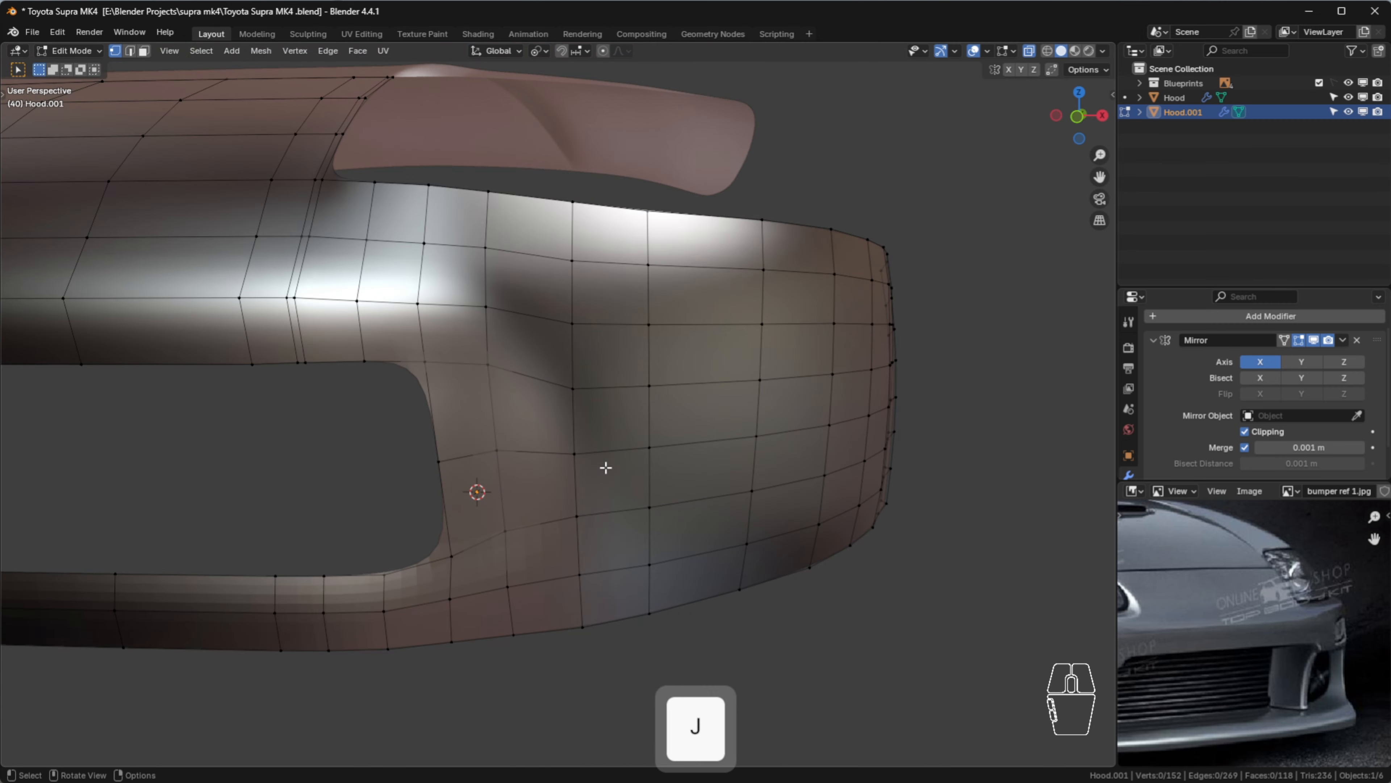
Reposition the upper, middle and lower vertices of the column beside the grille opening to even out the surface curve
middle_click_drag(511, 490, 538, 436)
scroll(496, 445, "up", 4)
left_click_drag(496, 460, 514, 468)
scroll(556, 345, "up", 2)
left_click(521, 303)
left_click_drag(499, 307, 528, 307)
left_click(529, 513)
left_click_drag(499, 510, 508, 512)
left_click(496, 698)
left_click_drag(476, 690, 496, 701)
left_click(792, 641)
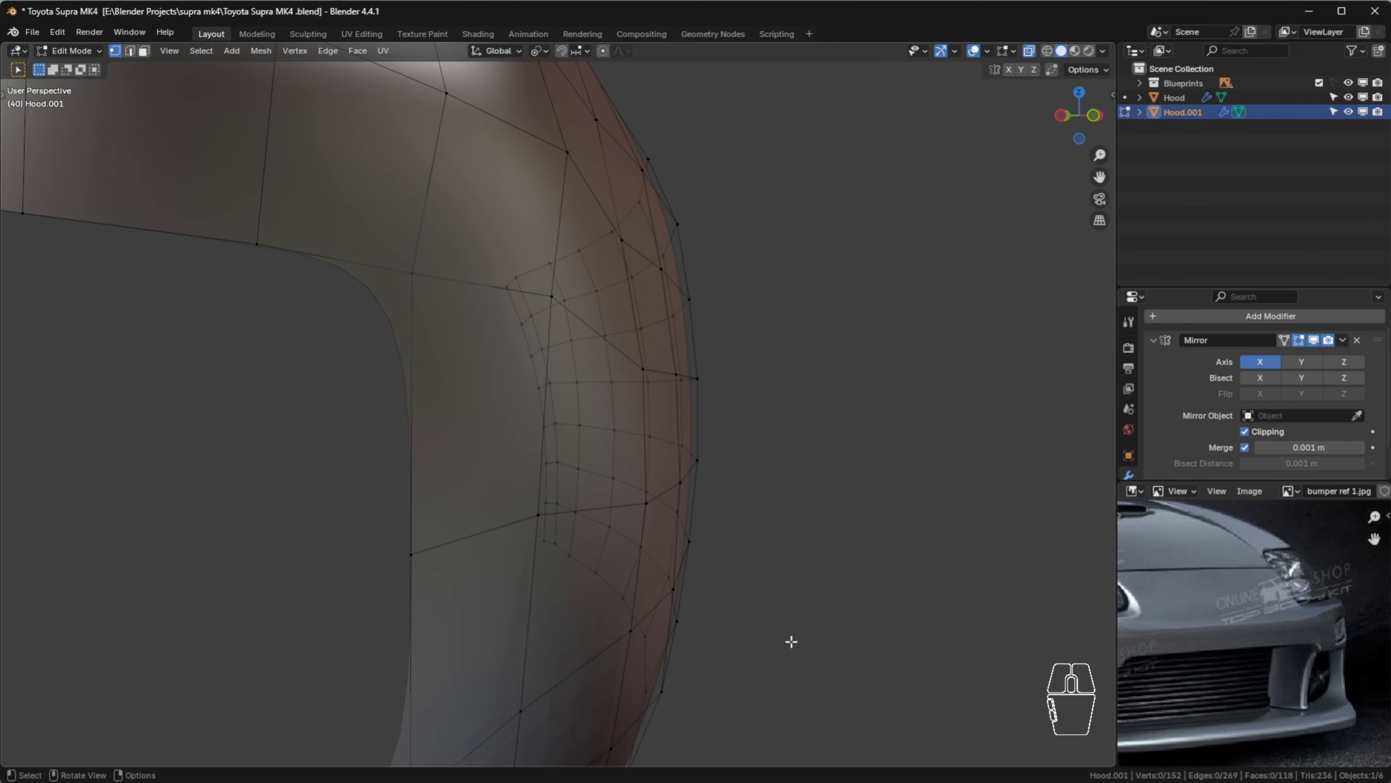
Reposition the three vertices around the grille opening's lower corner to smooth the bumper's lower bend
scroll(792, 640, "down", 3)
middle_click_drag(711, 592, 624, 515, "shift")
left_click(396, 550)
left_click_drag(385, 524, 389, 527)
left_click(469, 494)
left_click_drag(448, 480, 457, 485)
left_click(466, 560)
left_click_drag(458, 556, 464, 565)
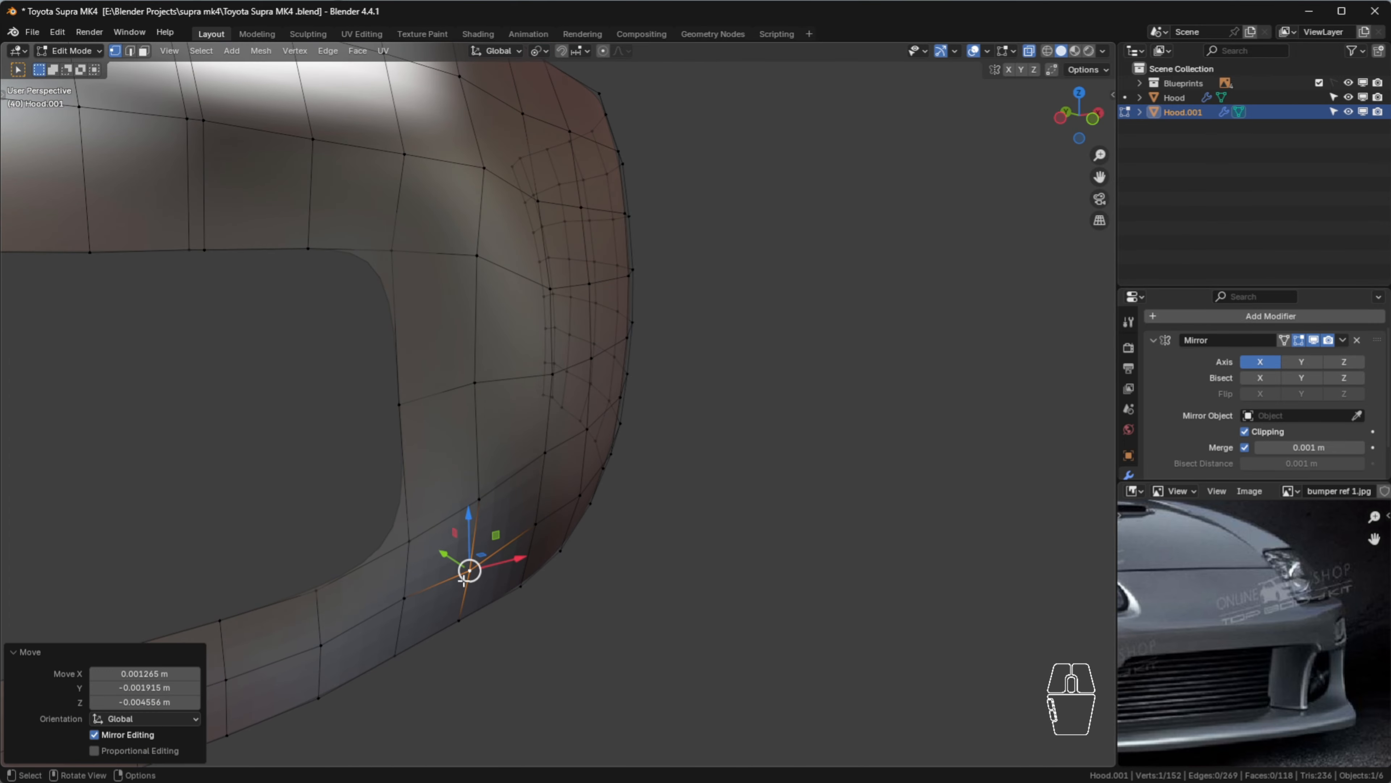
left_click(462, 621)
key("alt+a")
Shift the vertex directly below the grille opening's lower corner to smooth the lower strip
middle_click_drag(485, 582, 288, 585)
left_click(332, 565)
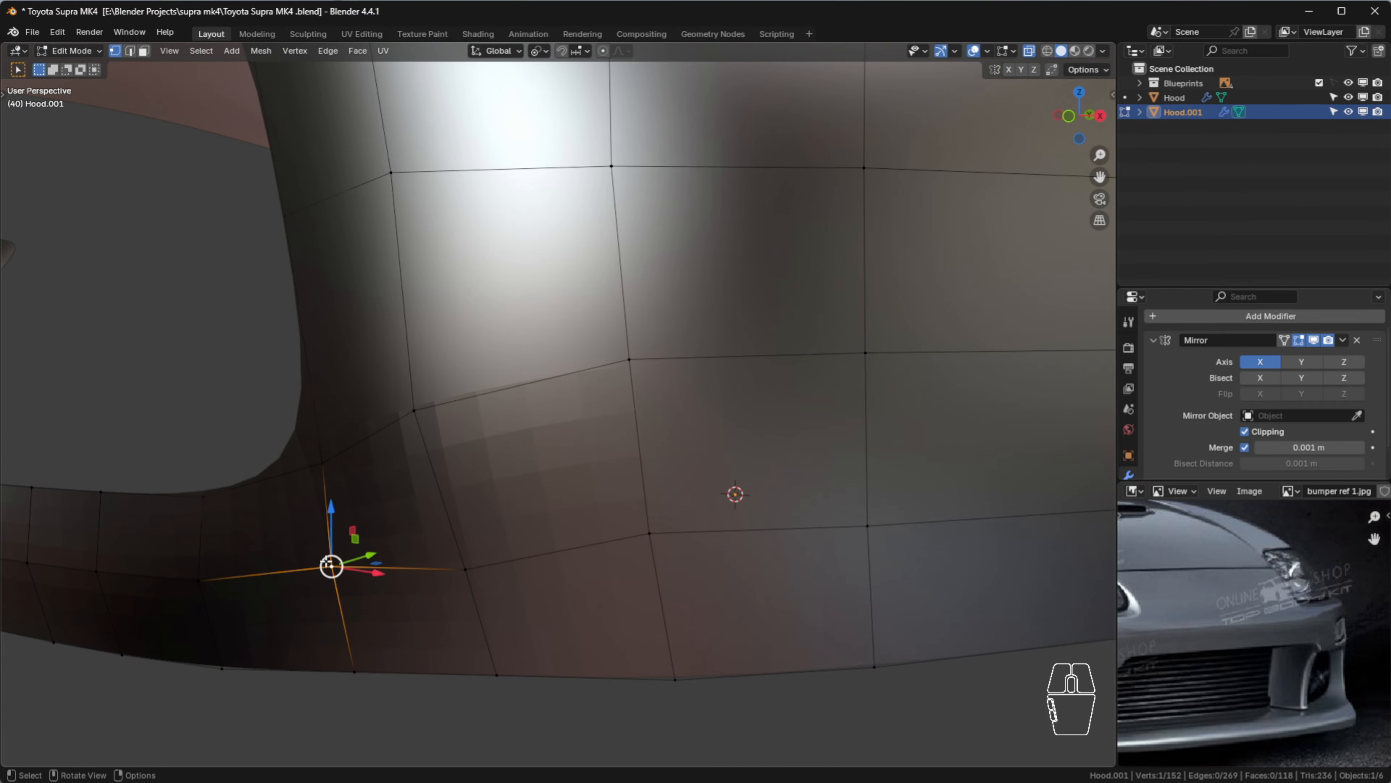
left_click_drag(373, 548, 356, 557)
left_click(368, 663)
middle_click_drag(416, 646, 378, 625)
Return to Object Mode and apply Shade Smooth to the bumper
key("Tab")
scroll(378, 624, "down", 8)
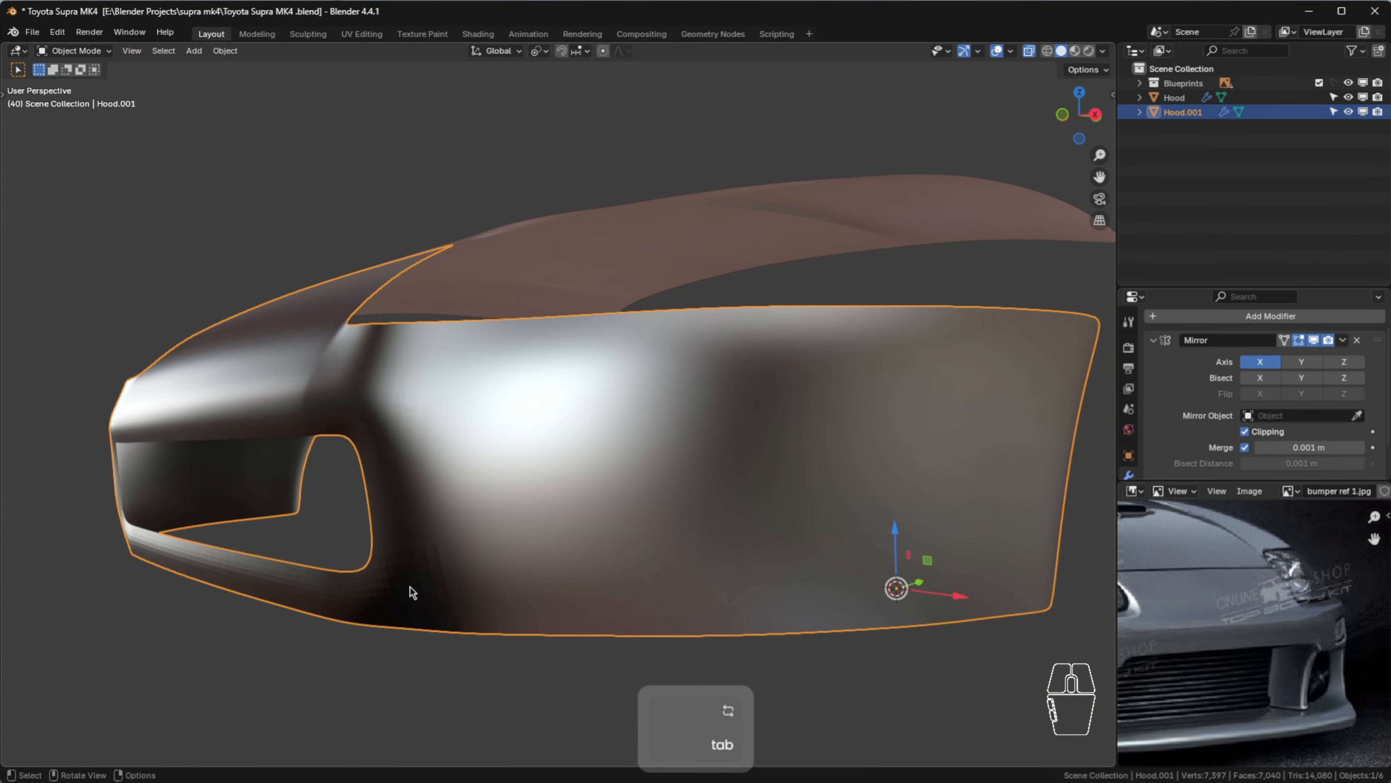
right_click(419, 575)
left_click(383, 501)
middle_click_drag(421, 555, 513, 477, "shift")
middle_click_drag(513, 477, 564, 477)
scroll(534, 472, "down", 3)
scroll(514, 418, "down", 1)
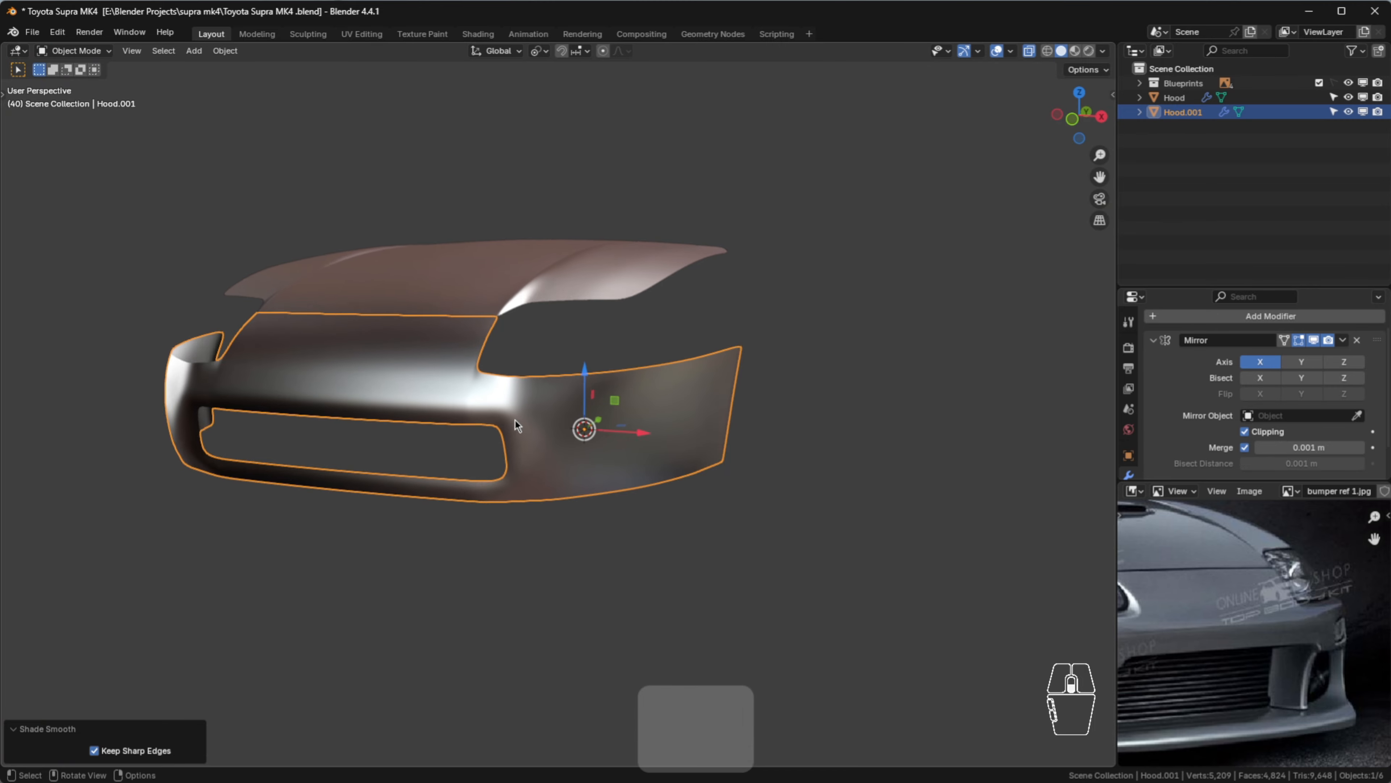
middle_click_drag(514, 419, 630, 455)
scroll(540, 438, "up", 2)
In Edit Mode from the front view, delete the edge joining the grille opening's upper corner vertex to the vertex below it
key("Tab")
scroll(520, 436, "up", 4)
scroll(533, 441, "up", 3)
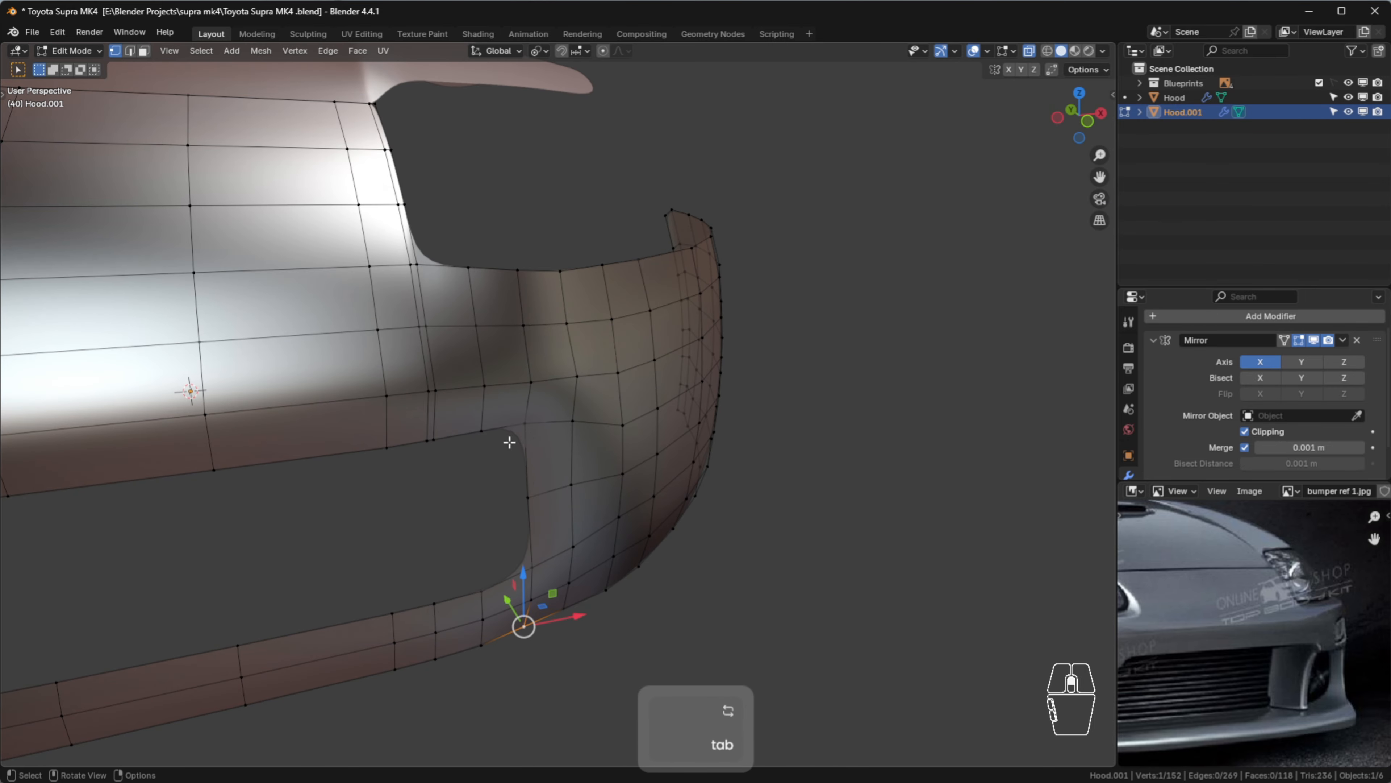
key("1")
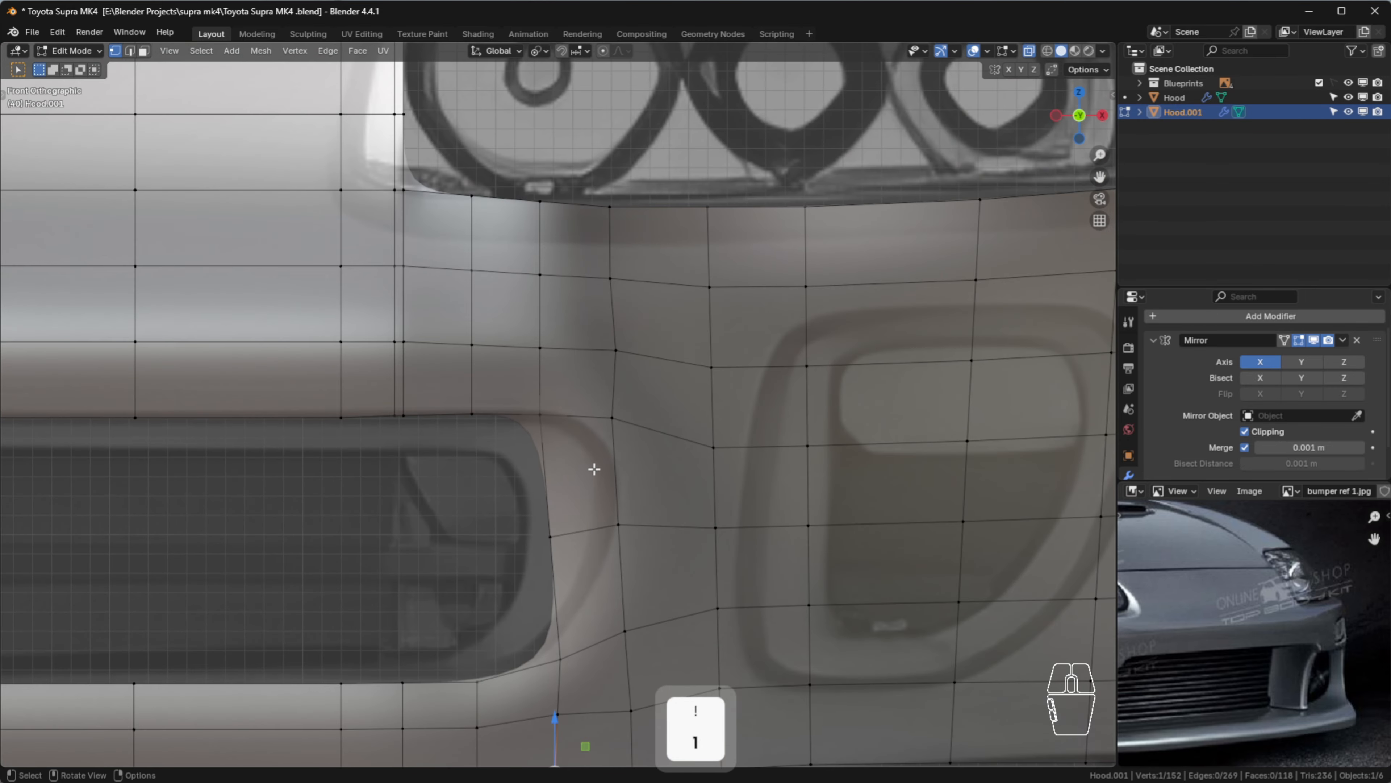
middle_click_drag(594, 468, 676, 365, "shift")
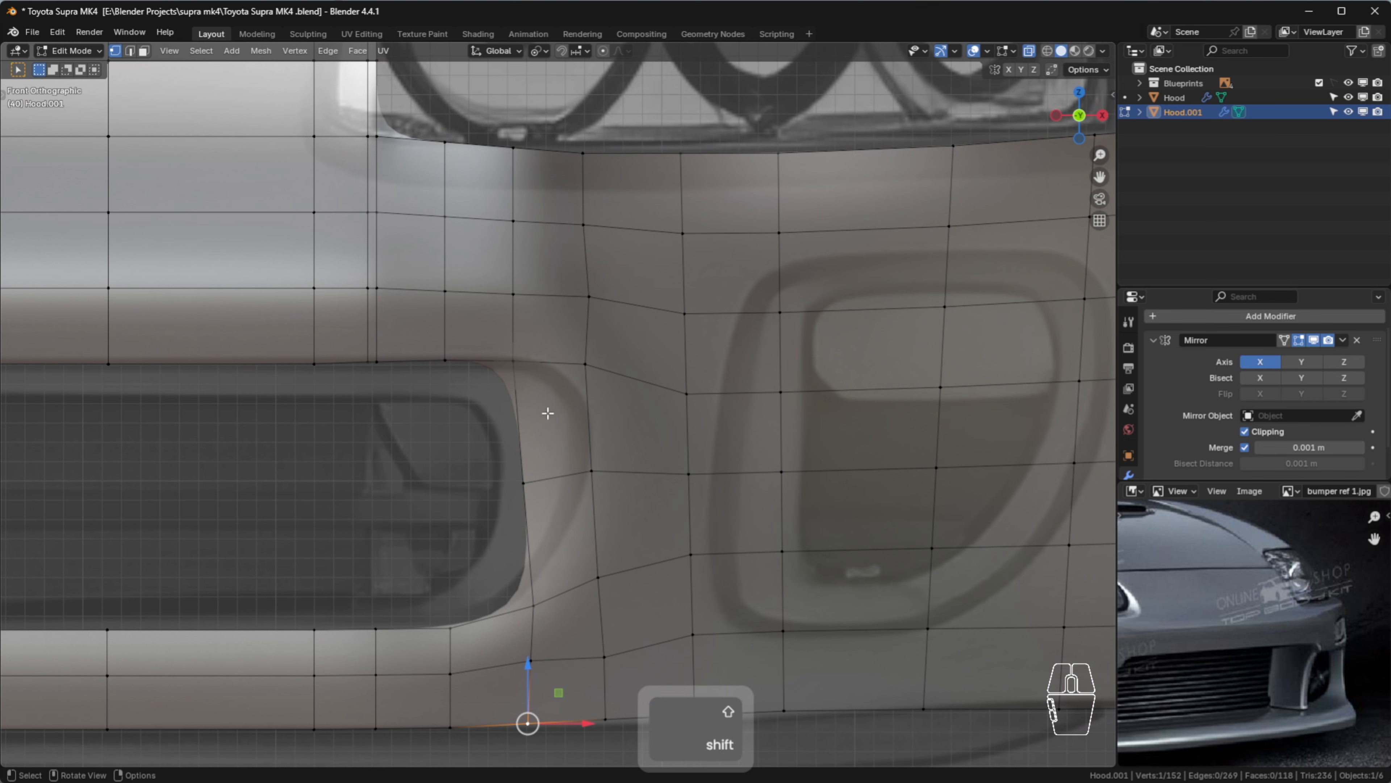
left_click(514, 360)
left_click(523, 483, "shift")
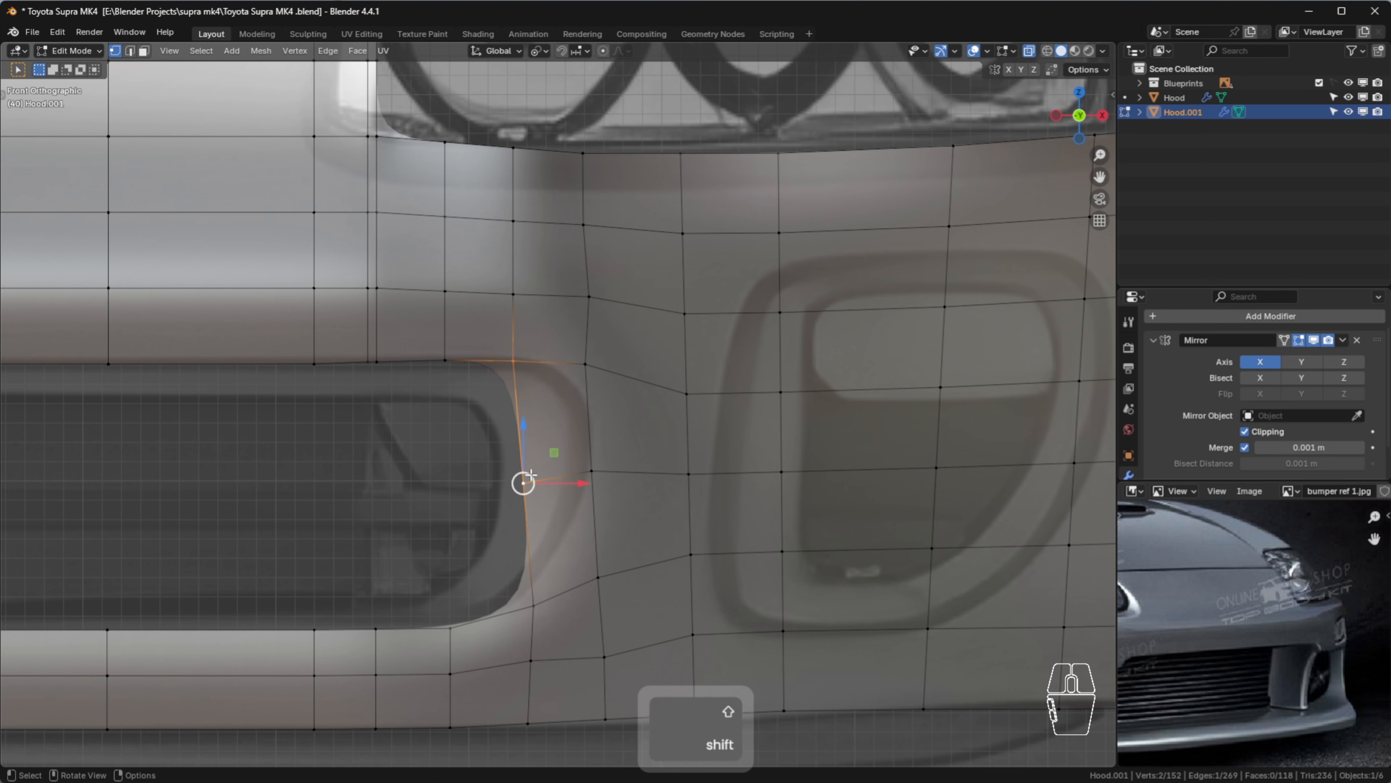
key("x")
left_click(475, 475)
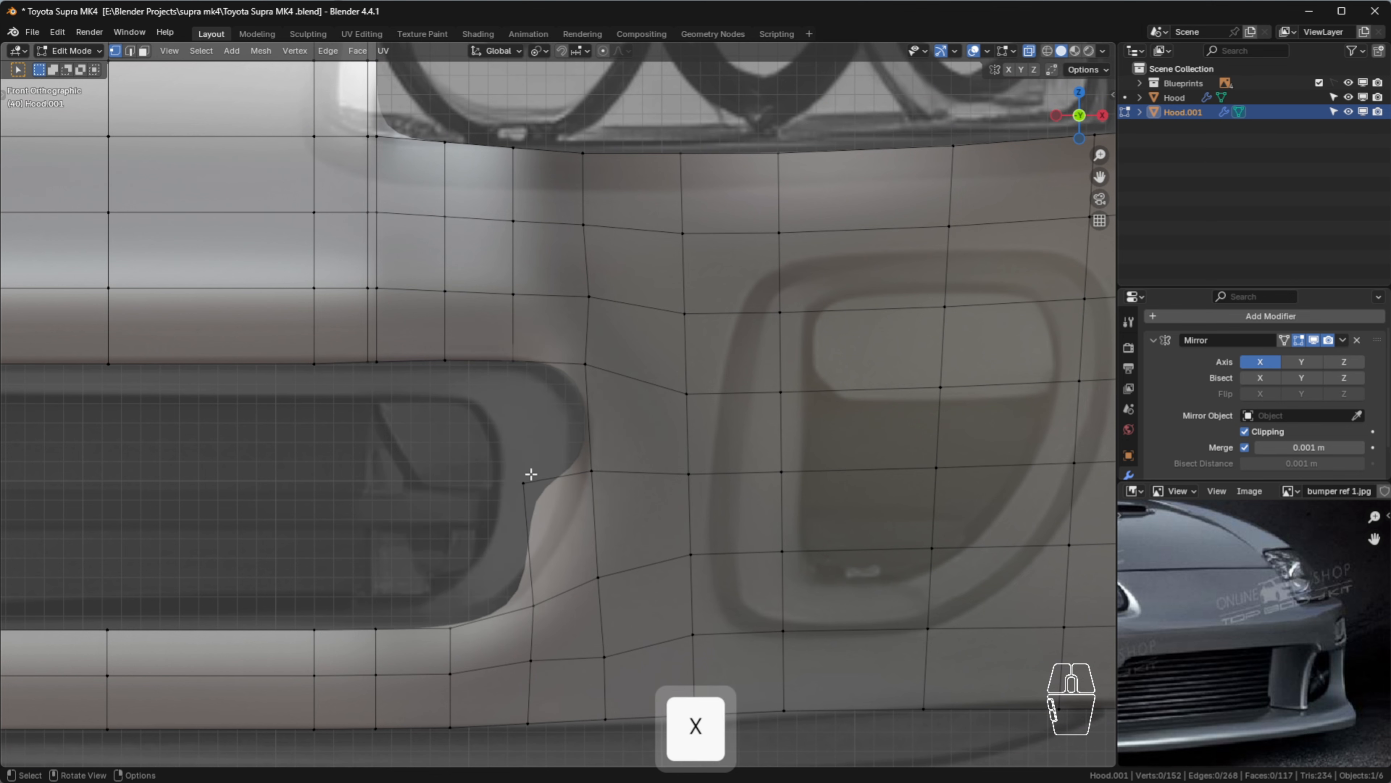
Dissolve the leftover vertex jutting into the grille opening so its end follows the blueprint's curve
left_click(523, 483)
key("ctrl+x")
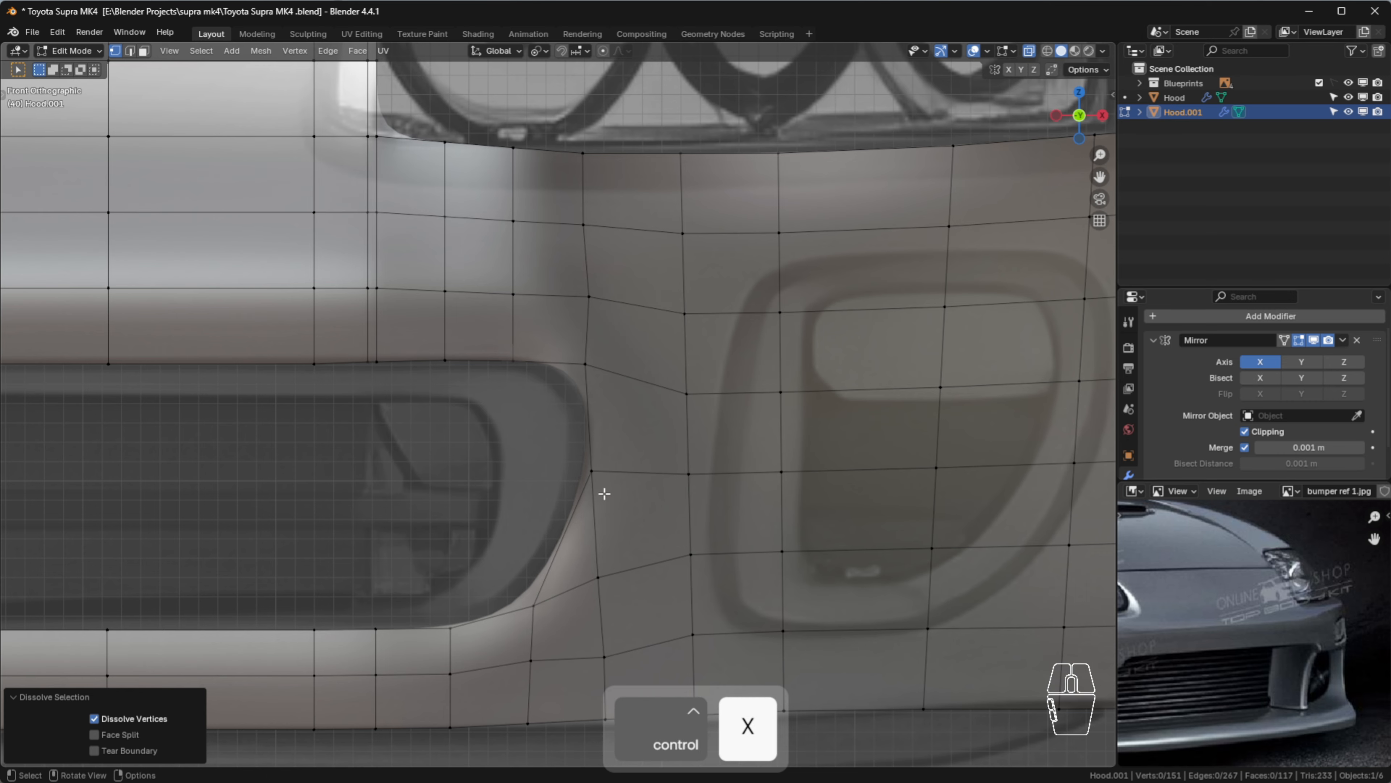
left_click(532, 606)
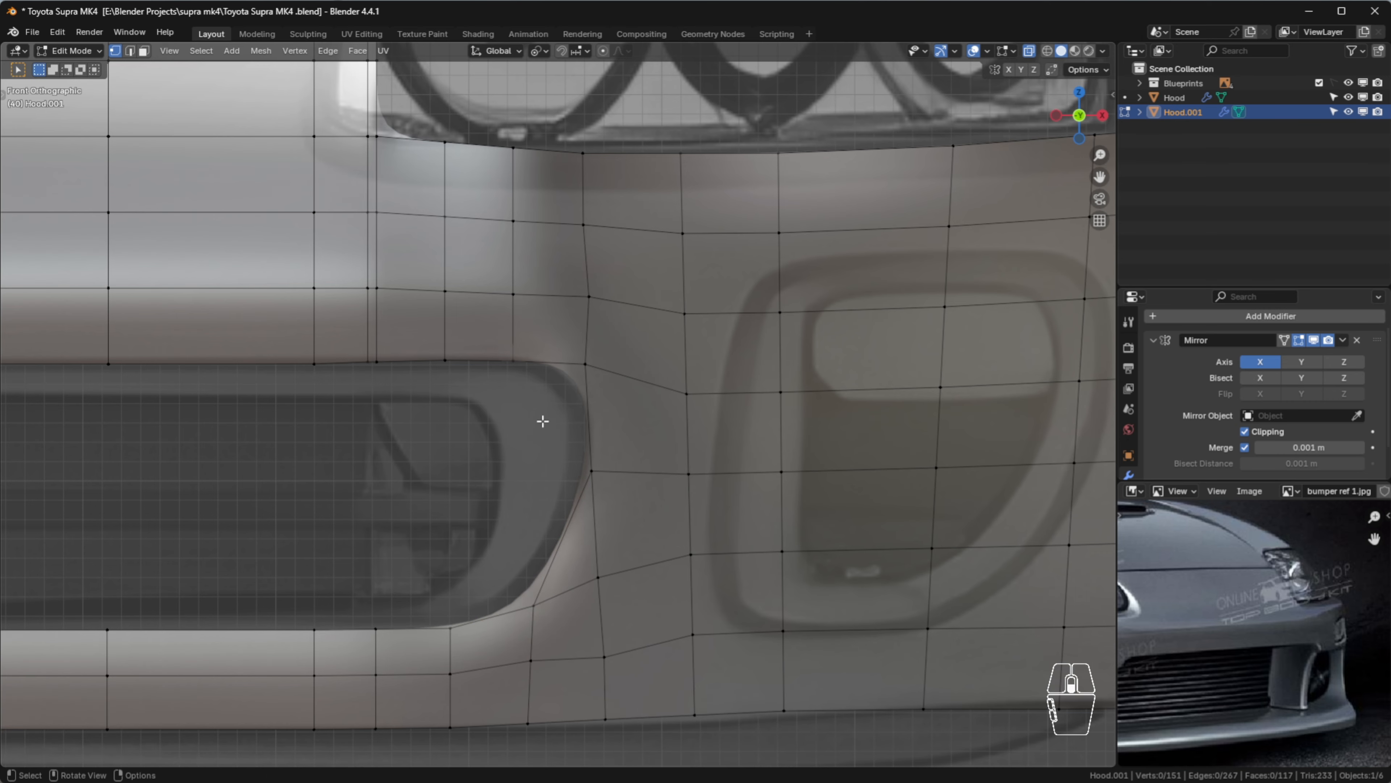
Examine the grille opening's outline against the blueprint and the bumper's mesh flow in solid and wireframe display
scroll(543, 421, "down", 3)
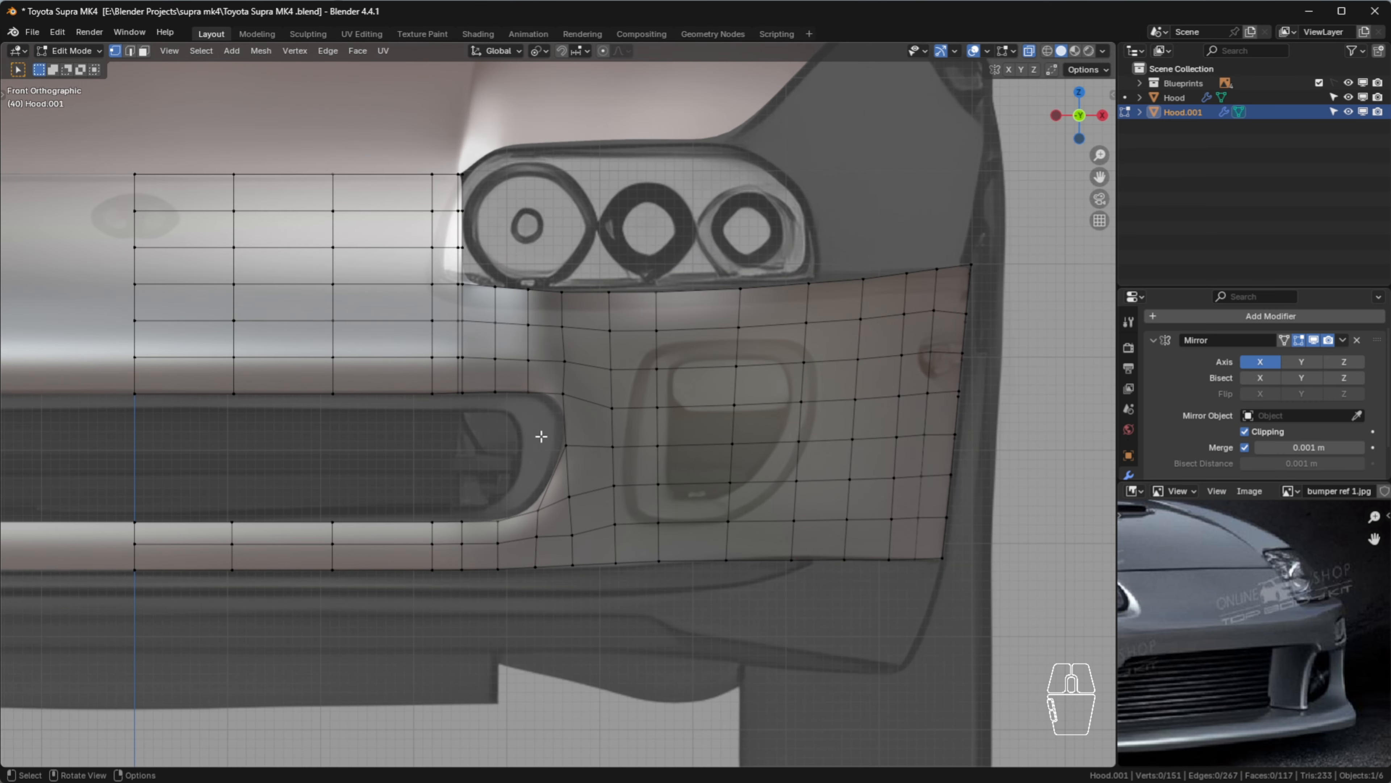
key("Tab")
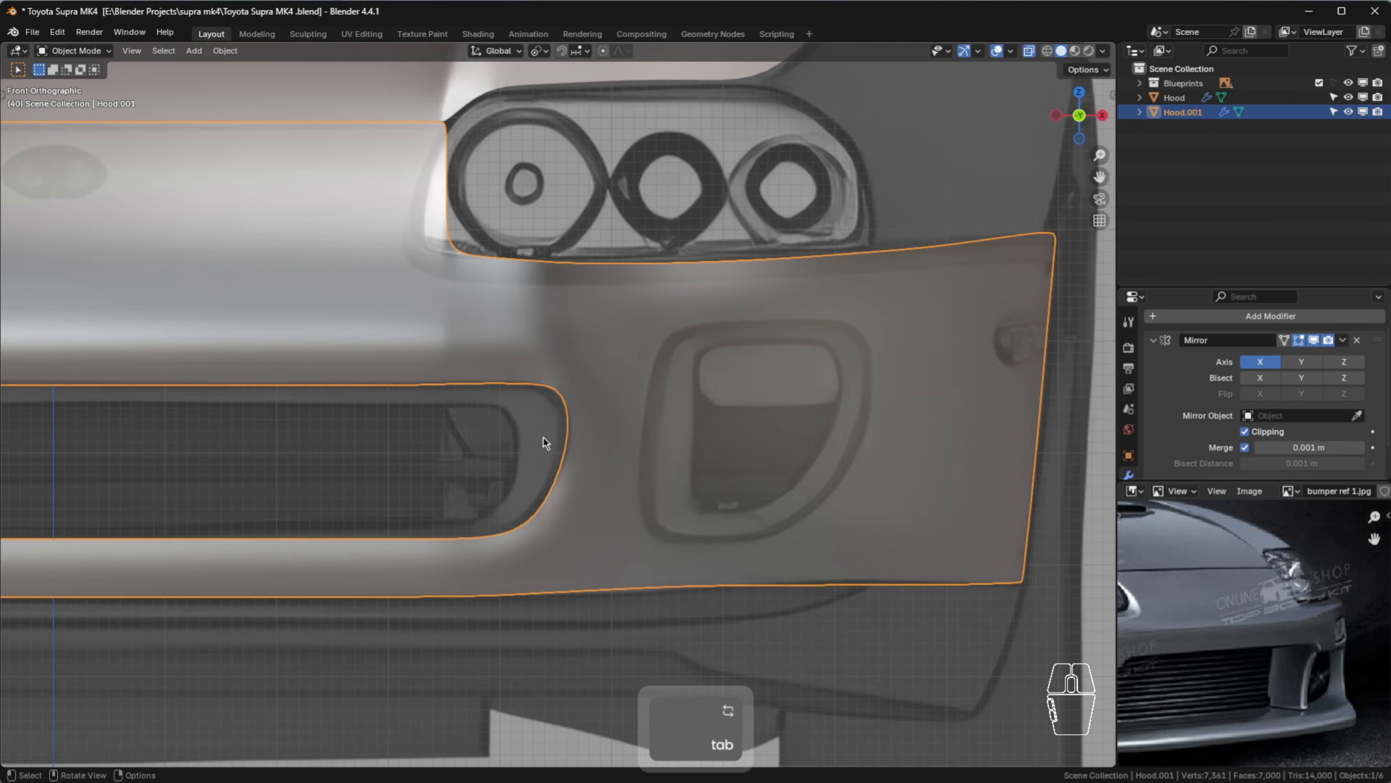
key("shift+z")
scroll(585, 414, "up", 3)
scroll(583, 474, "down", 3)
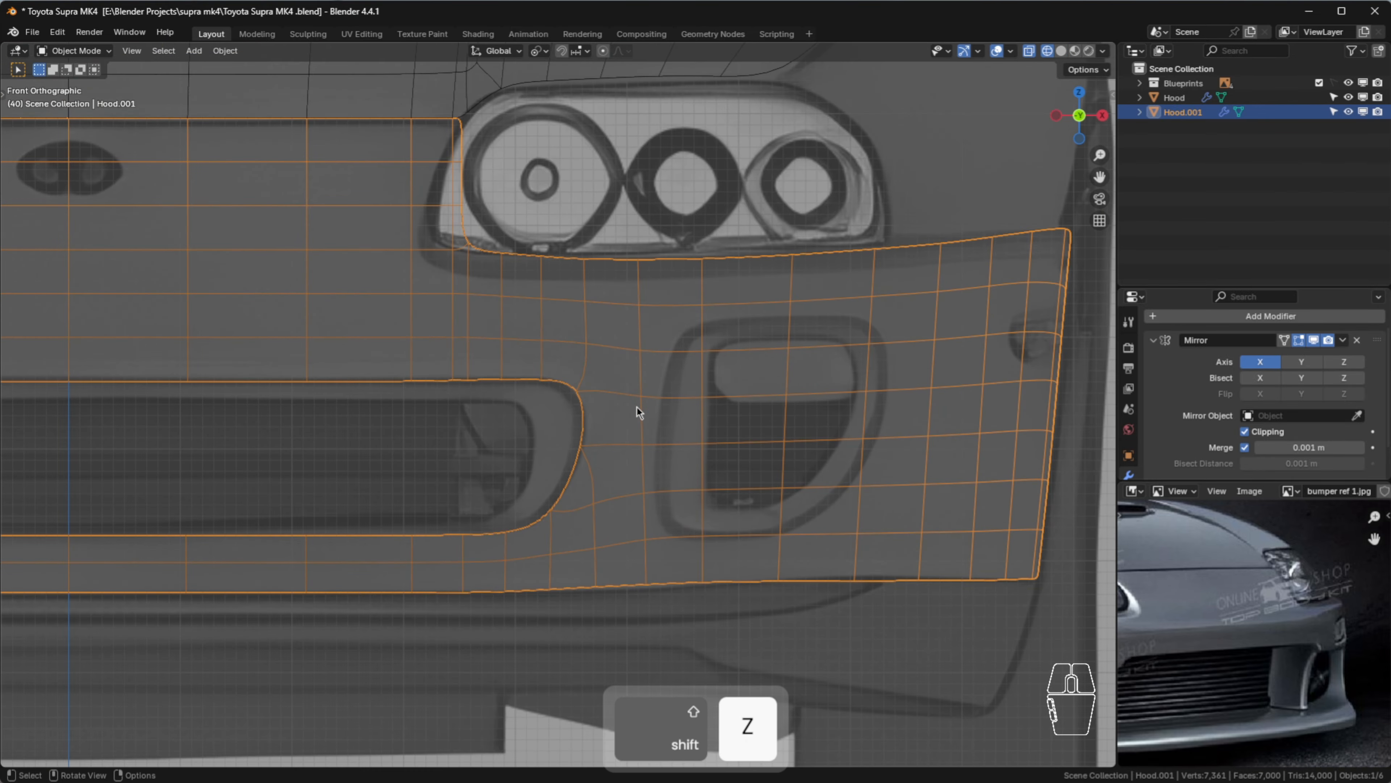
middle_click_drag(637, 414, 694, 408)
key("Tab")
key("Tab")
key("Tab")
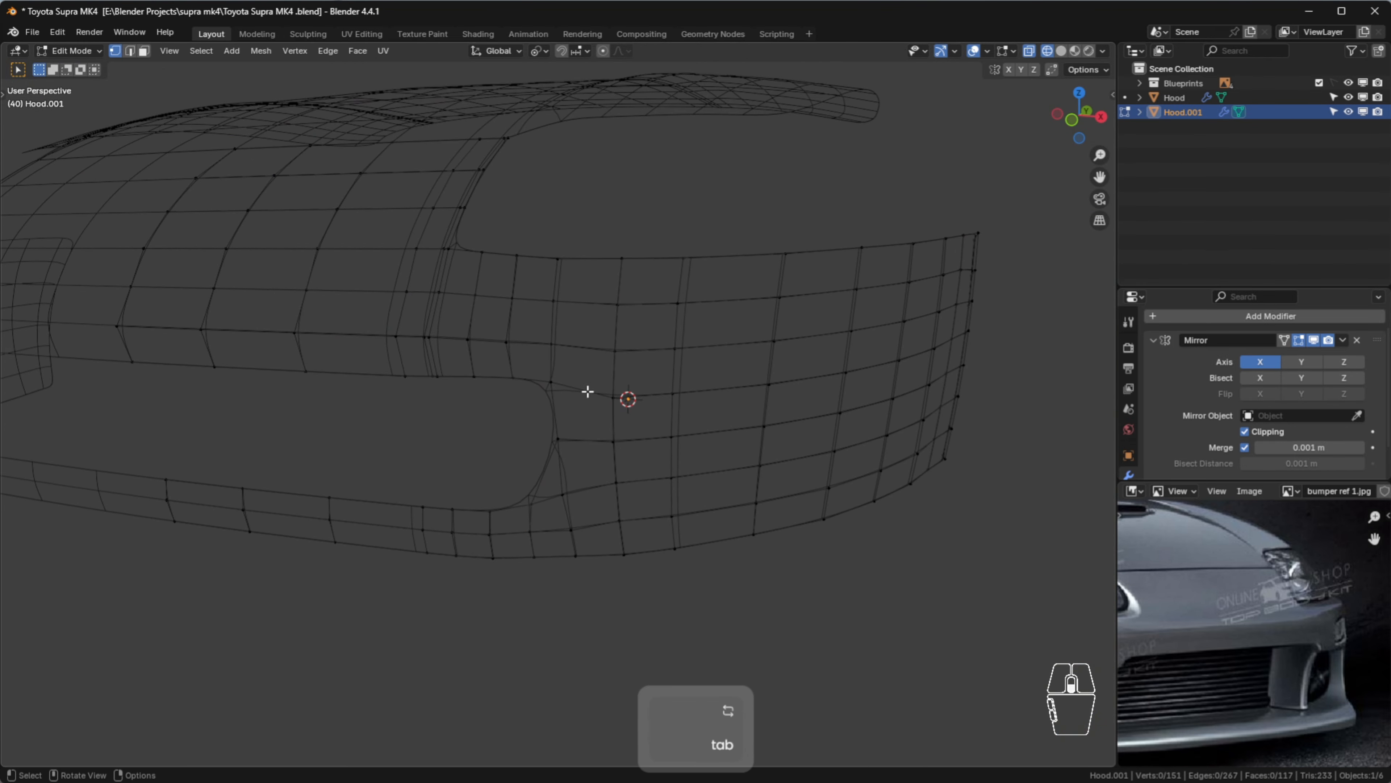
key("shift+z")
mouse_move(528, 404)
middle_mouse_down()
mouse_move(646, 398)
mouse_move(599, 379)
mouse_move(558, 337)
mouse_move(540, 349)
mouse_move(605, 317)
middle_mouse_up()
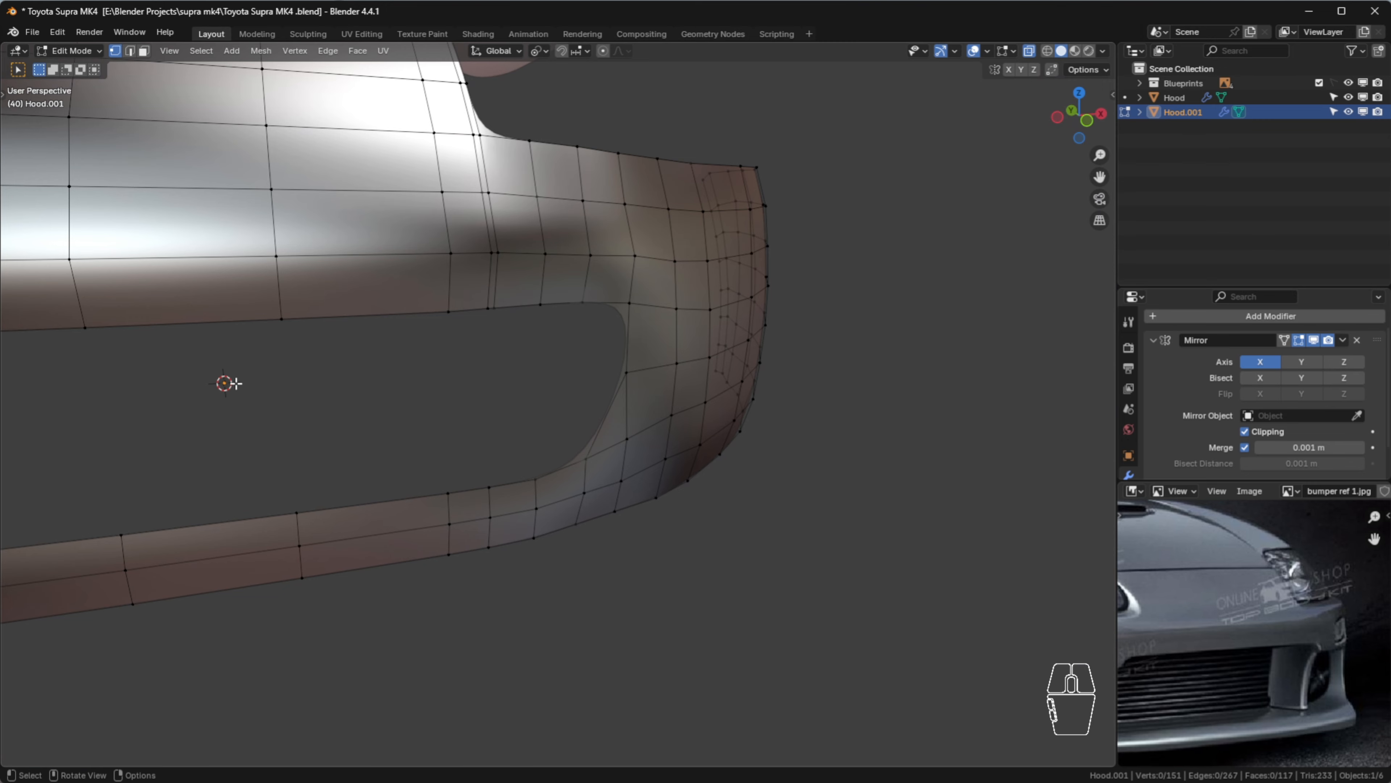
Select the grille opening's boundary from the upper to the lower centre vertex and extrude it about 0.11 m inward along Y
scroll(496, 392, "down", 2)
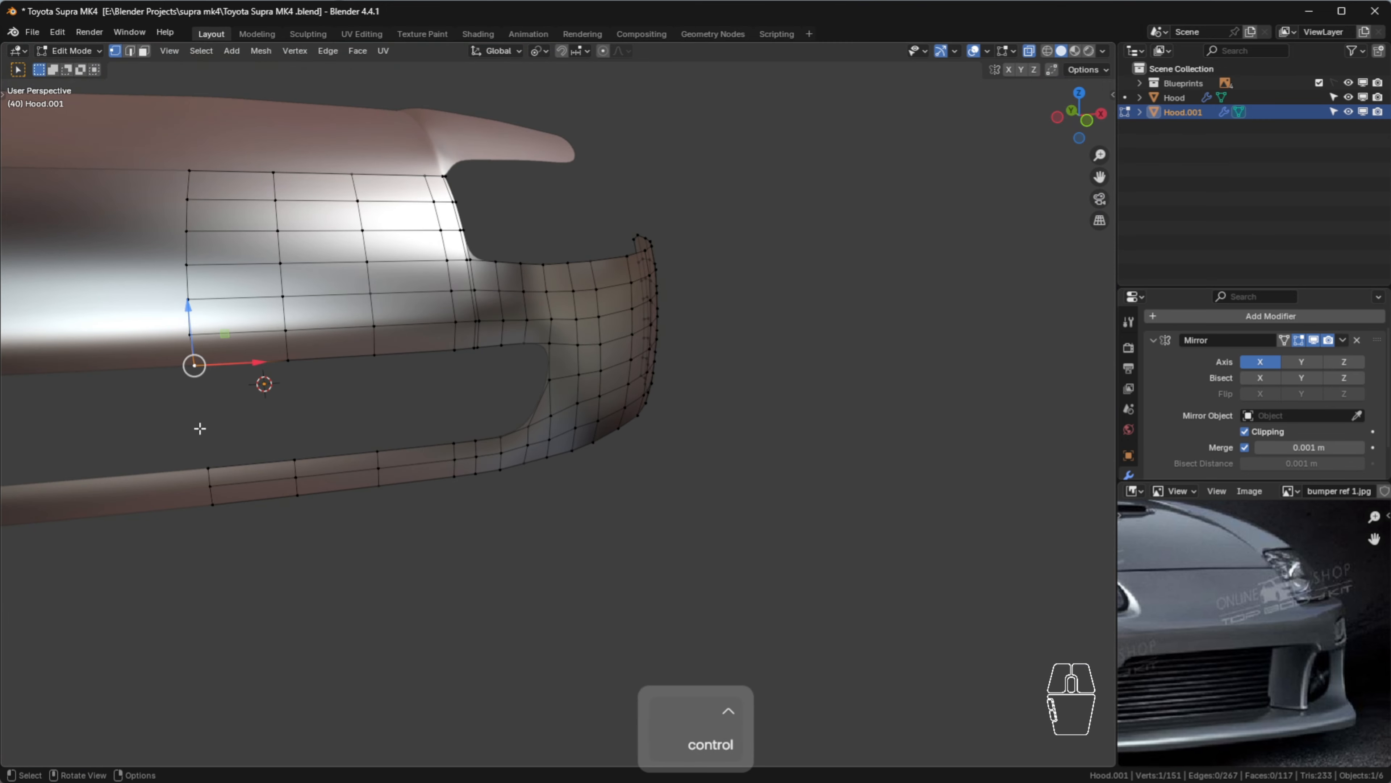
left_click(205, 468, "ctrl")
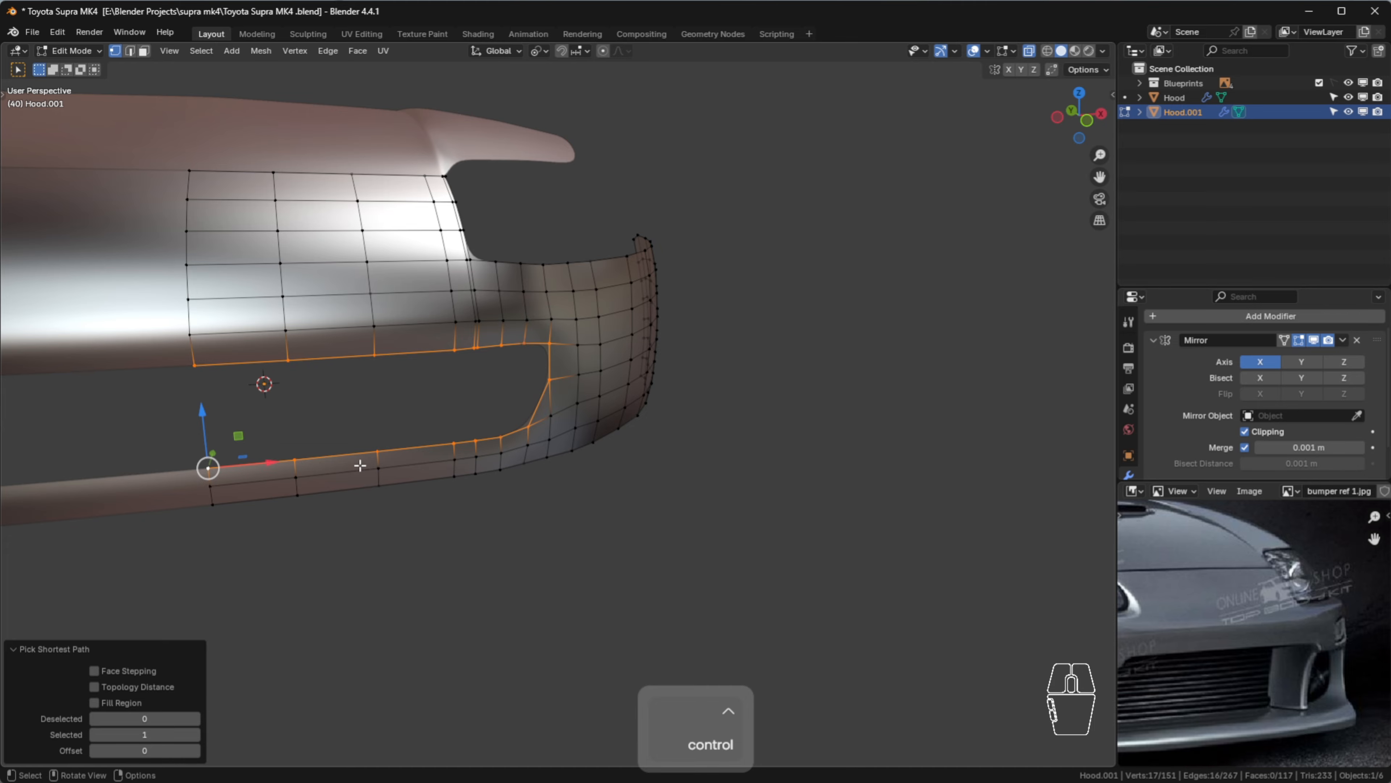
key("KP_1")
scroll(388, 385, "up", 3)
middle_click_drag(388, 385, 438, 415, "shift")
scroll(523, 393, "up", 2)
scroll(523, 392, "down", 1)
scroll(523, 392, "up", 1)
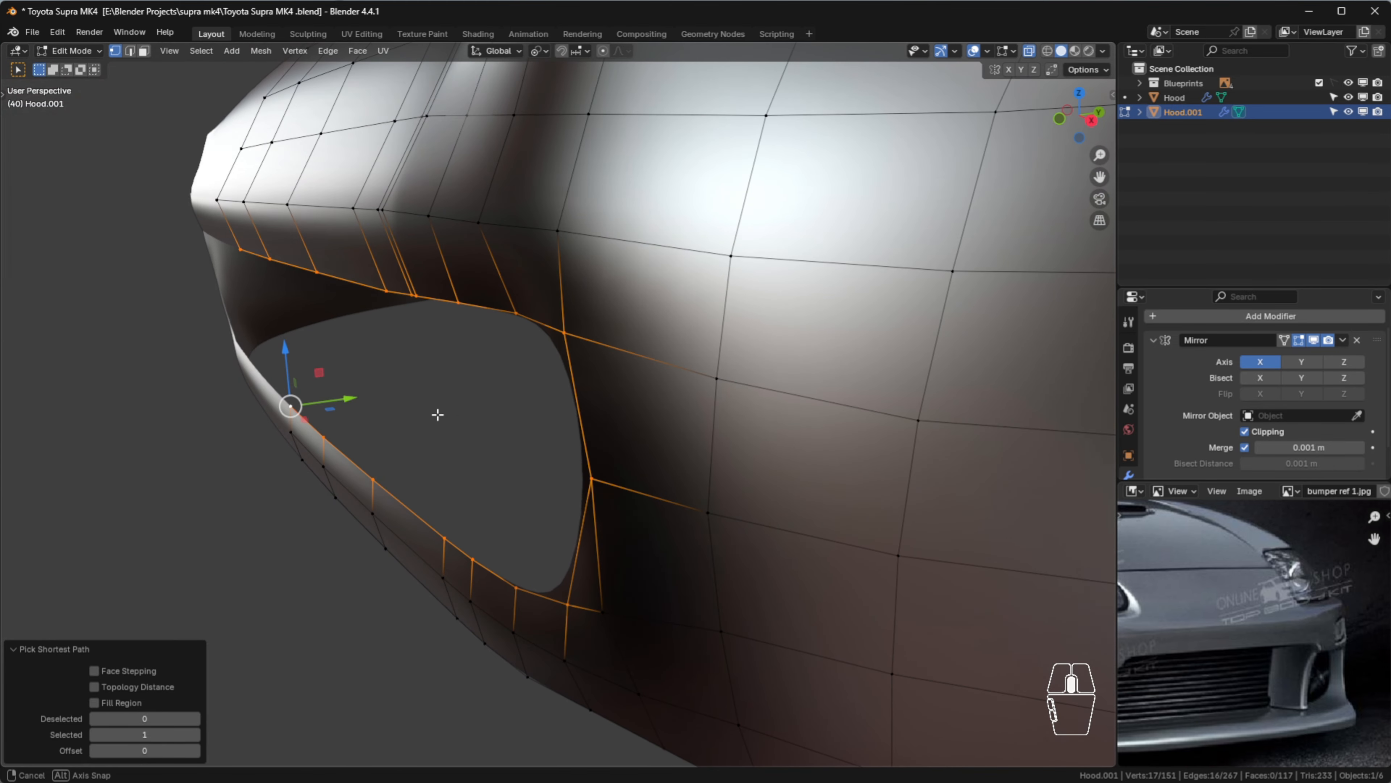
key("g")
key("y")
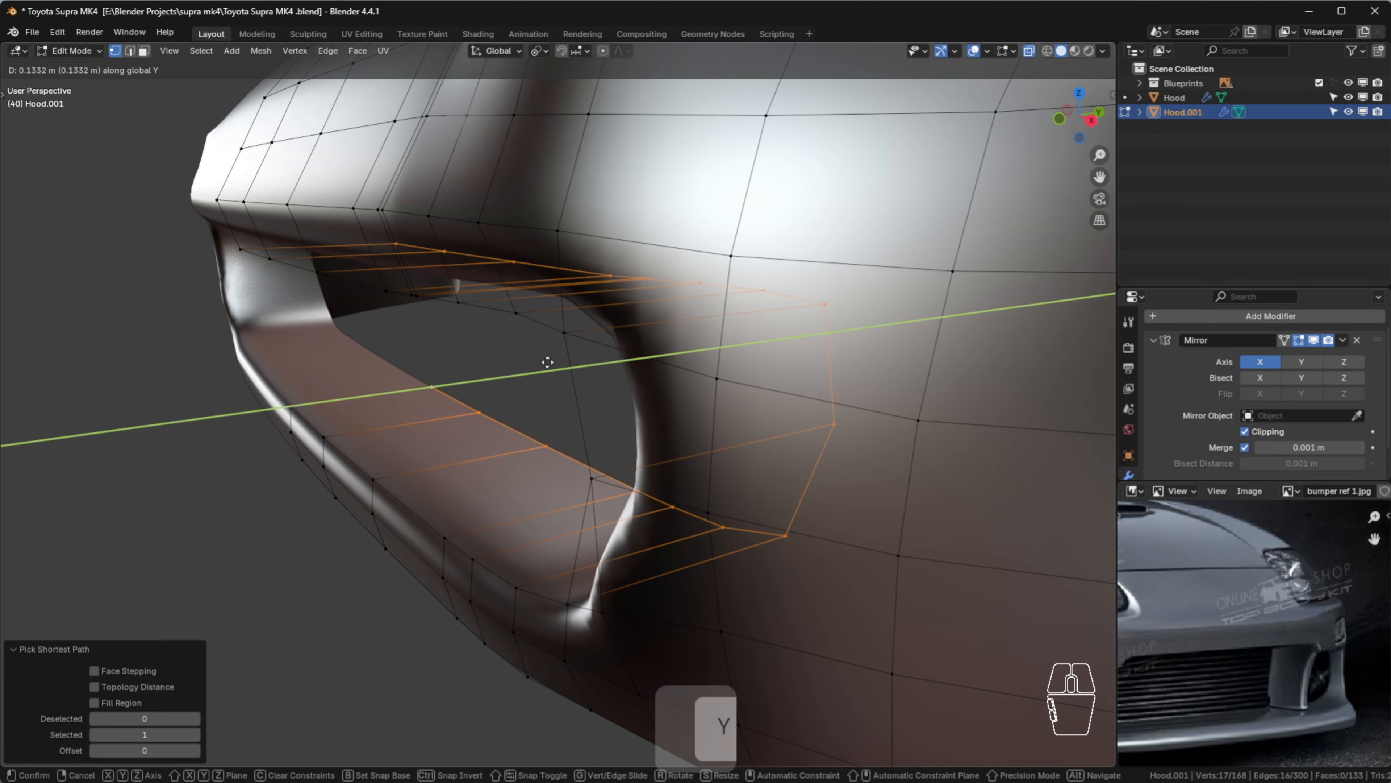
left_click(519, 370)
Scale the extruded grille boundary uniformly to 0.893 in front view to match the blueprint's inner outline
scroll(373, 401, "down", 3)
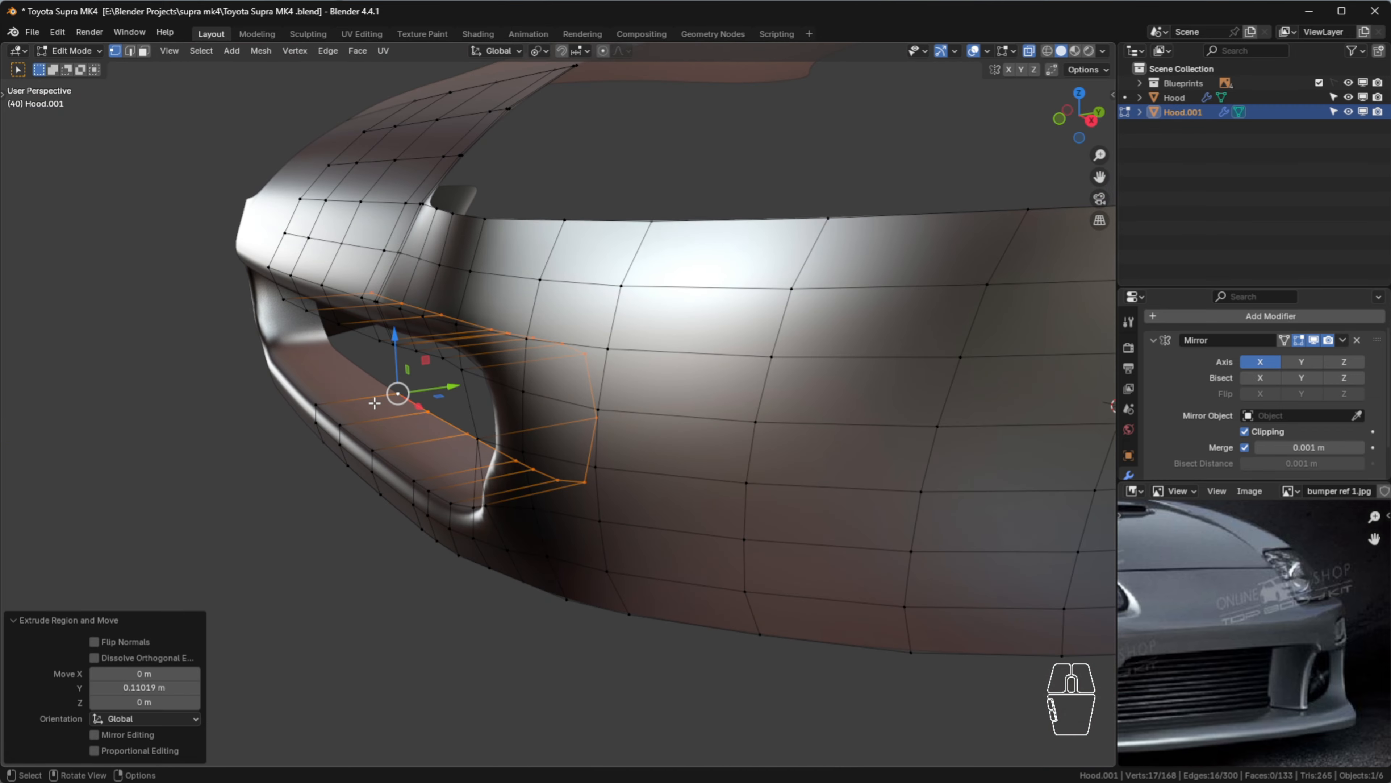
middle_click_drag(373, 402, 562, 370, "shift")
scroll(618, 372, "up", 3)
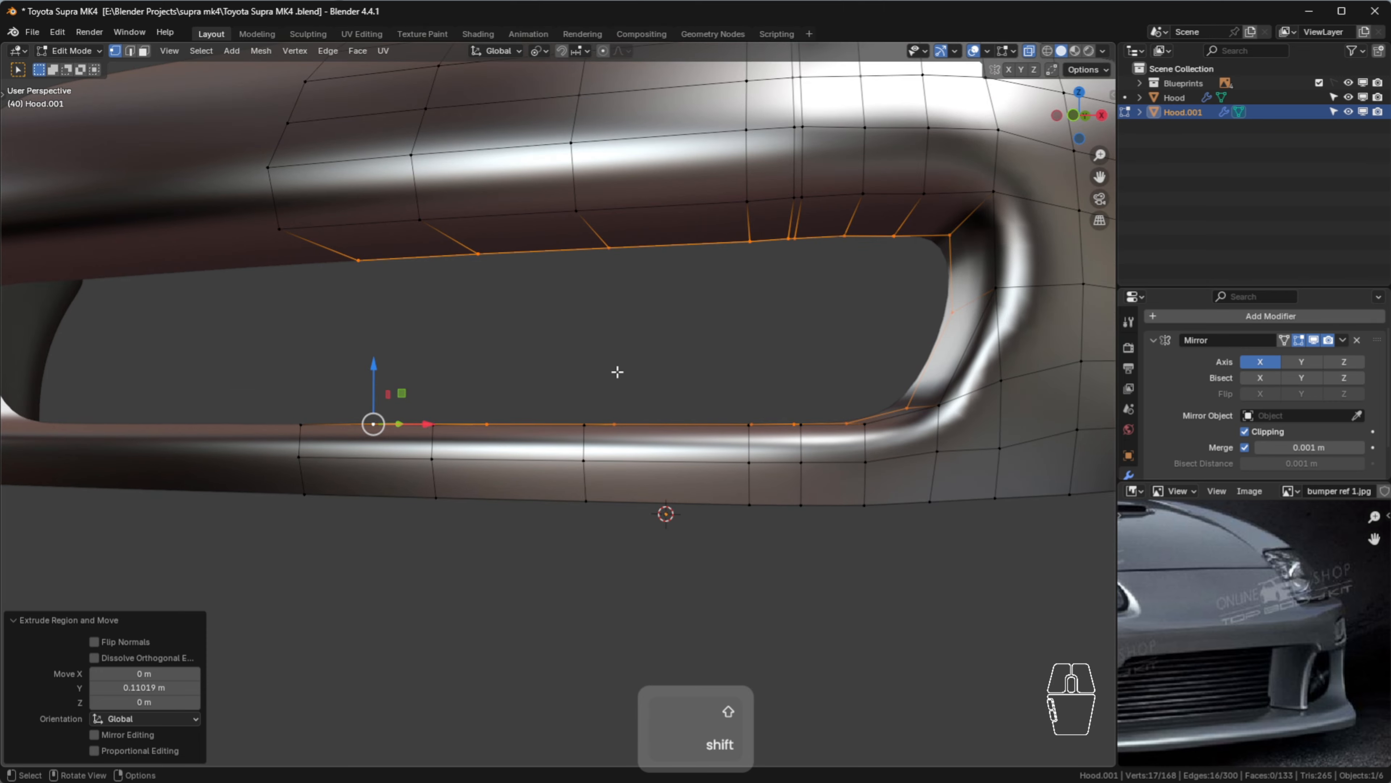
key("KP_1")
scroll(717, 320, "up", 2)
scroll(637, 366, "up", 2)
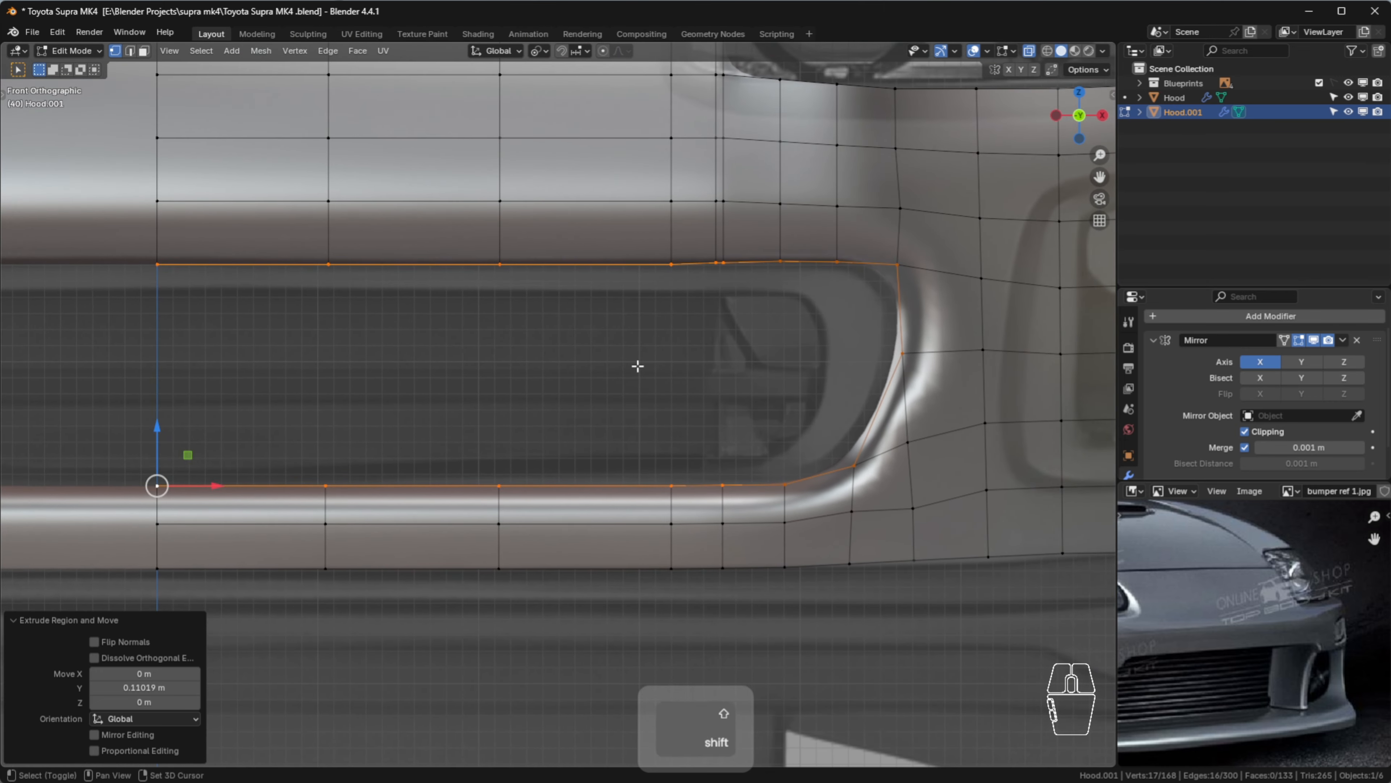
key("s")
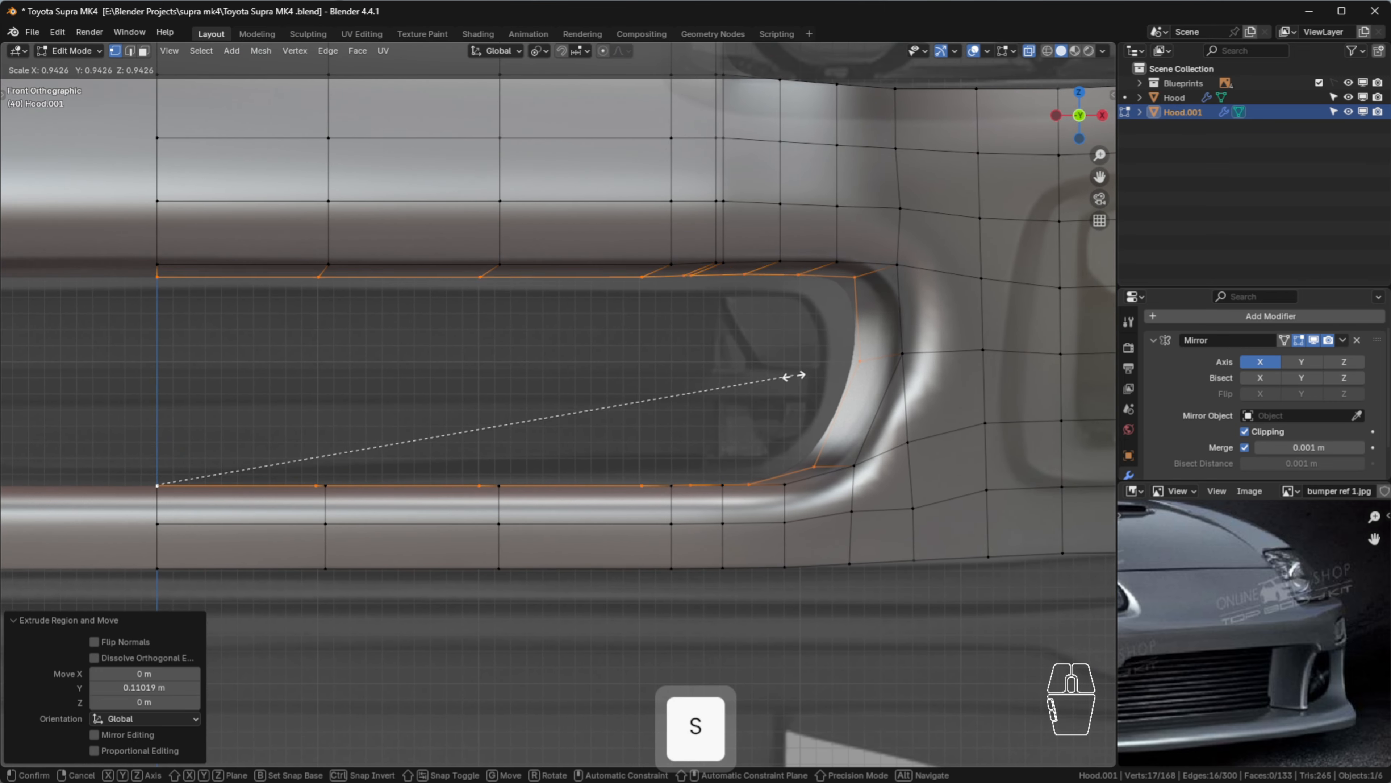
left_click(762, 388)
mouse_move(538, 406)
middle_mouse_down()
mouse_move(491, 428)
mouse_move(550, 428)
middle_mouse_up()
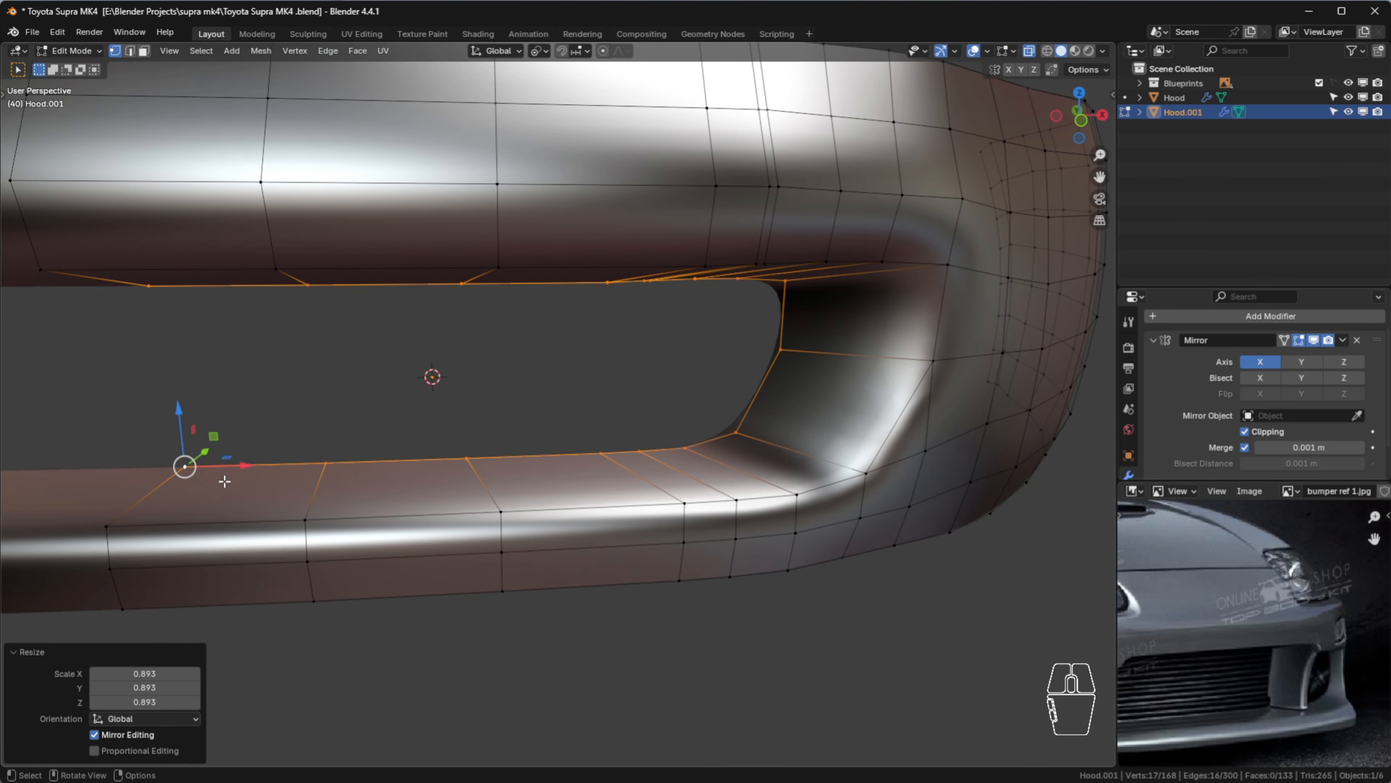
key("1")
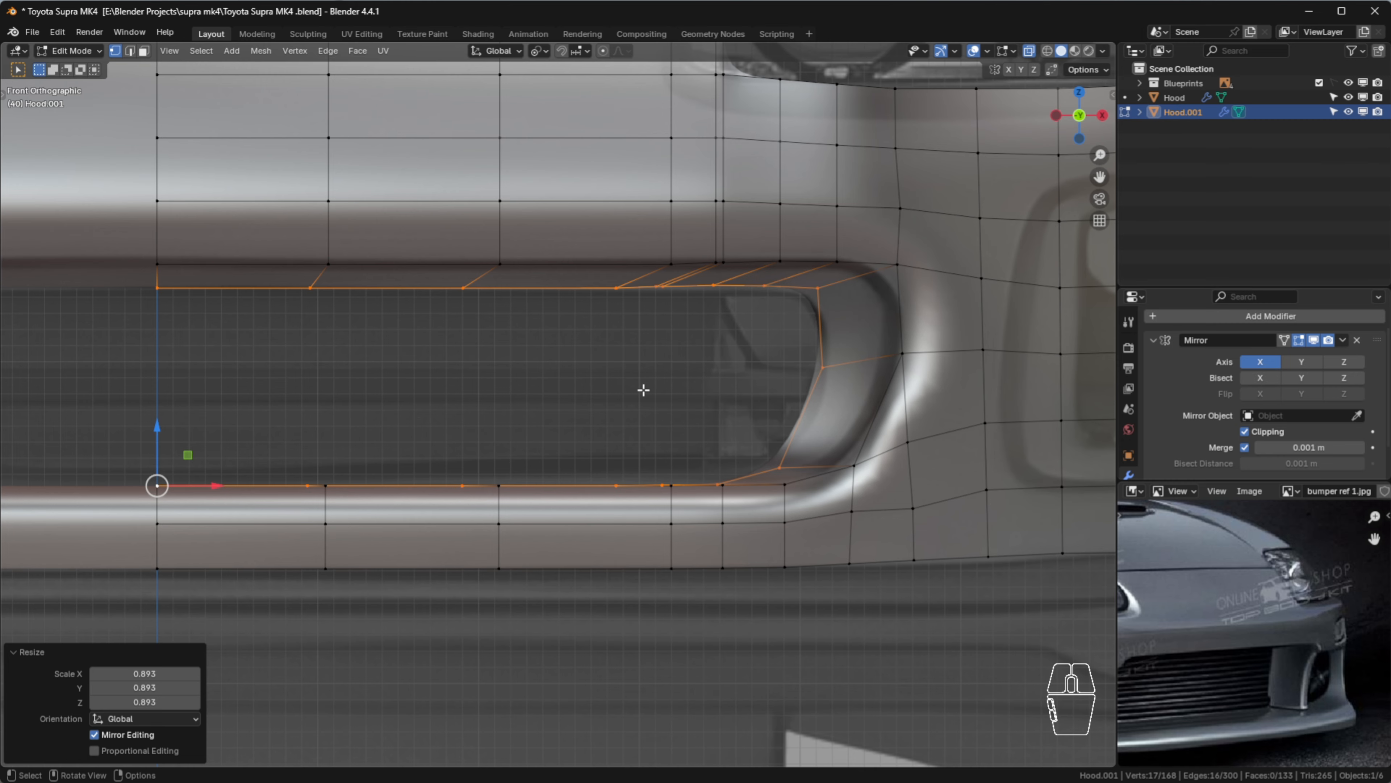
Add a loop cut around the grille opening's inner wall, slid to a factor of about 0.927 toward its front edge
middle_click_drag(643, 390, 429, 544)
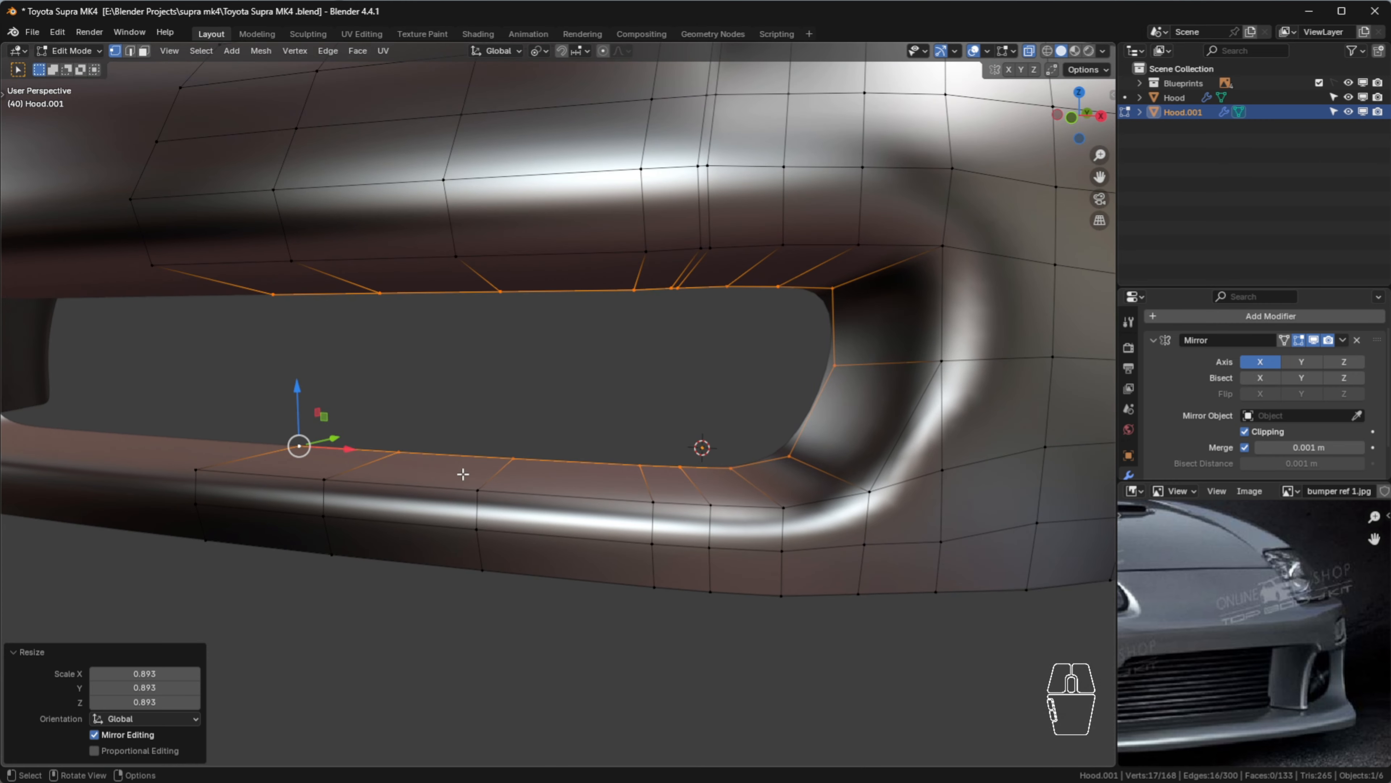
key("1")
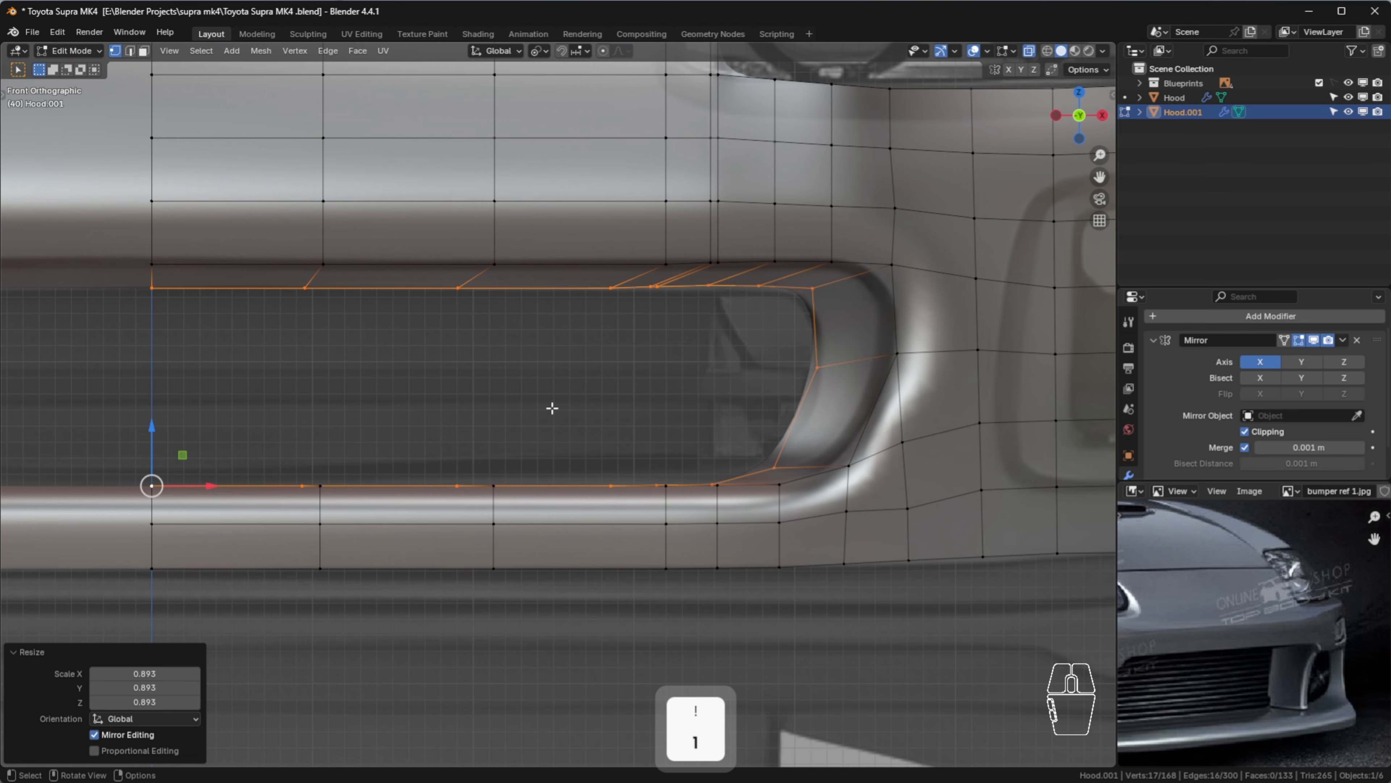
left_click(636, 379)
middle_click_drag(637, 378, 583, 405)
key("1")
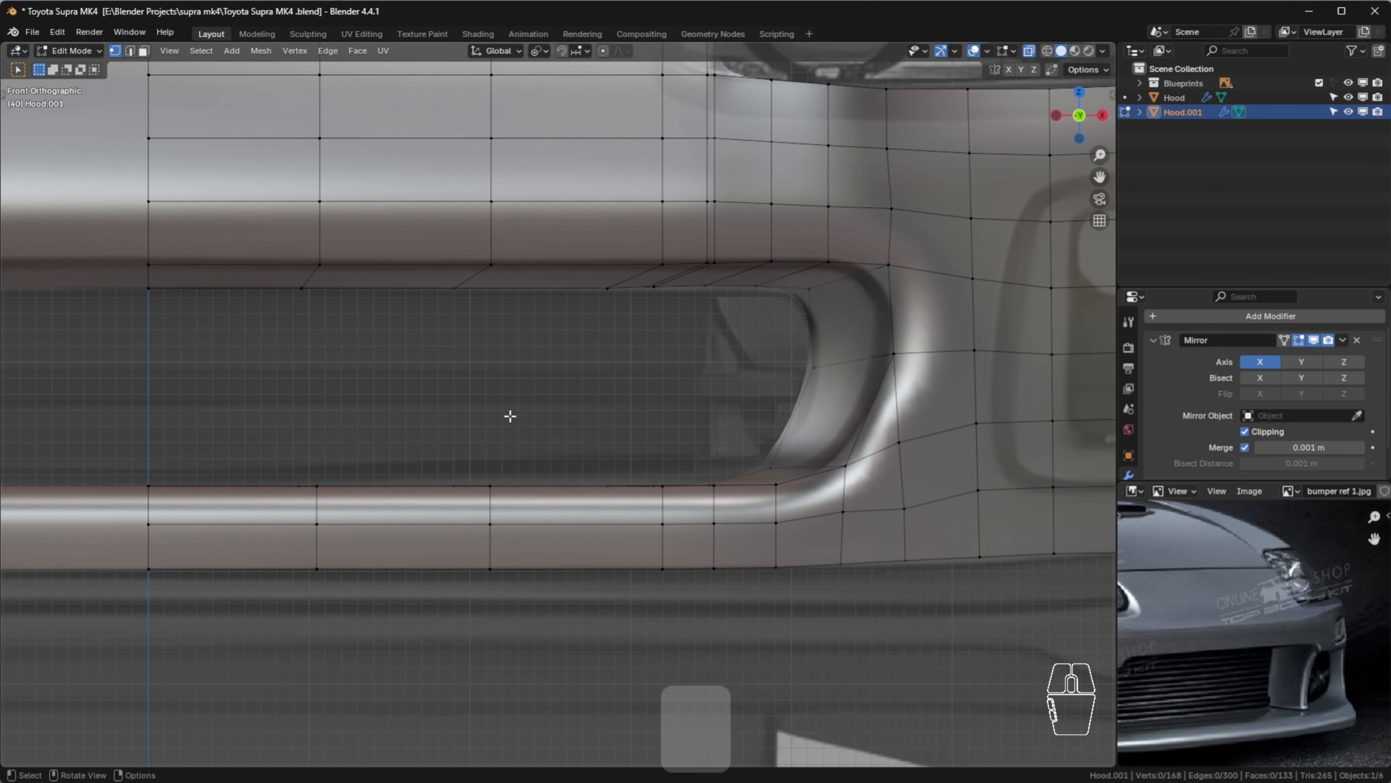
key("1")
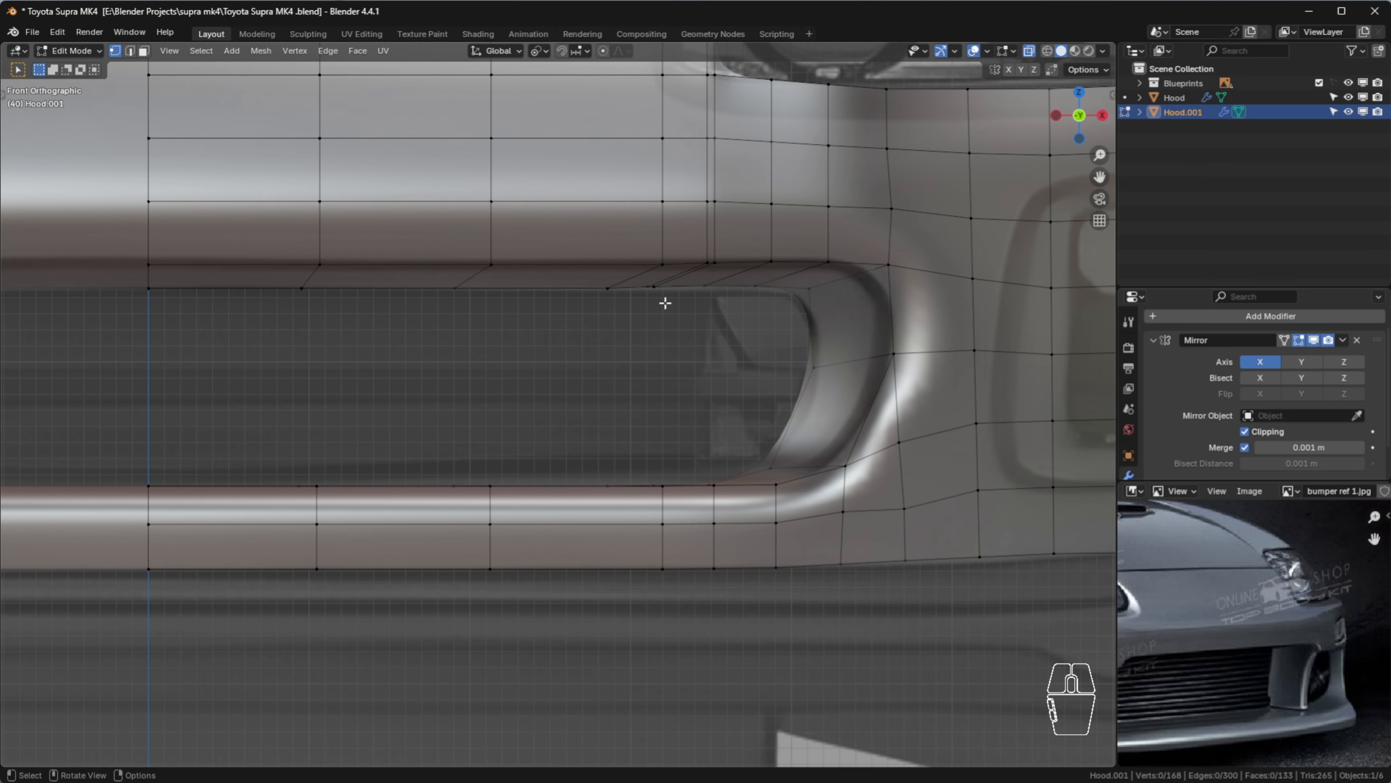
middle_click_drag(467, 250, 710, 399)
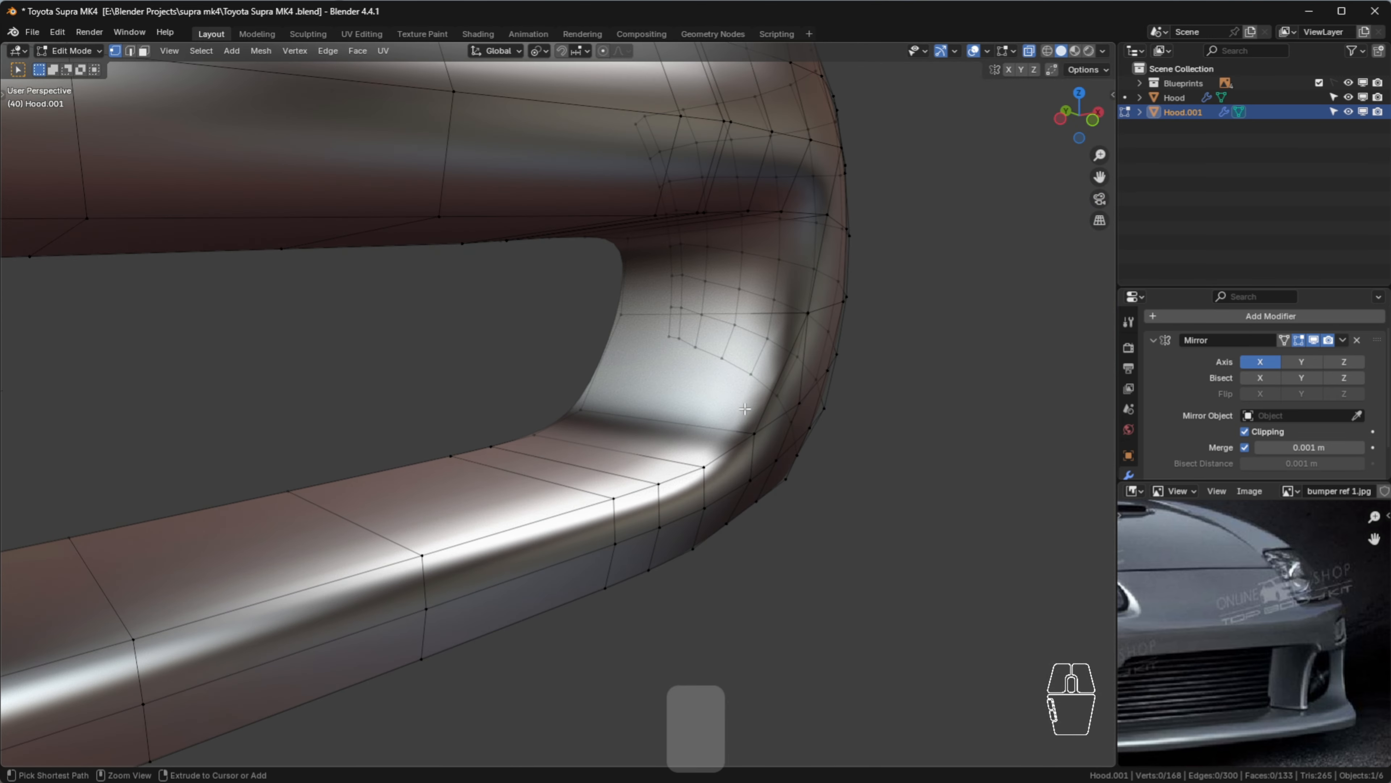
key("ctrl+r")
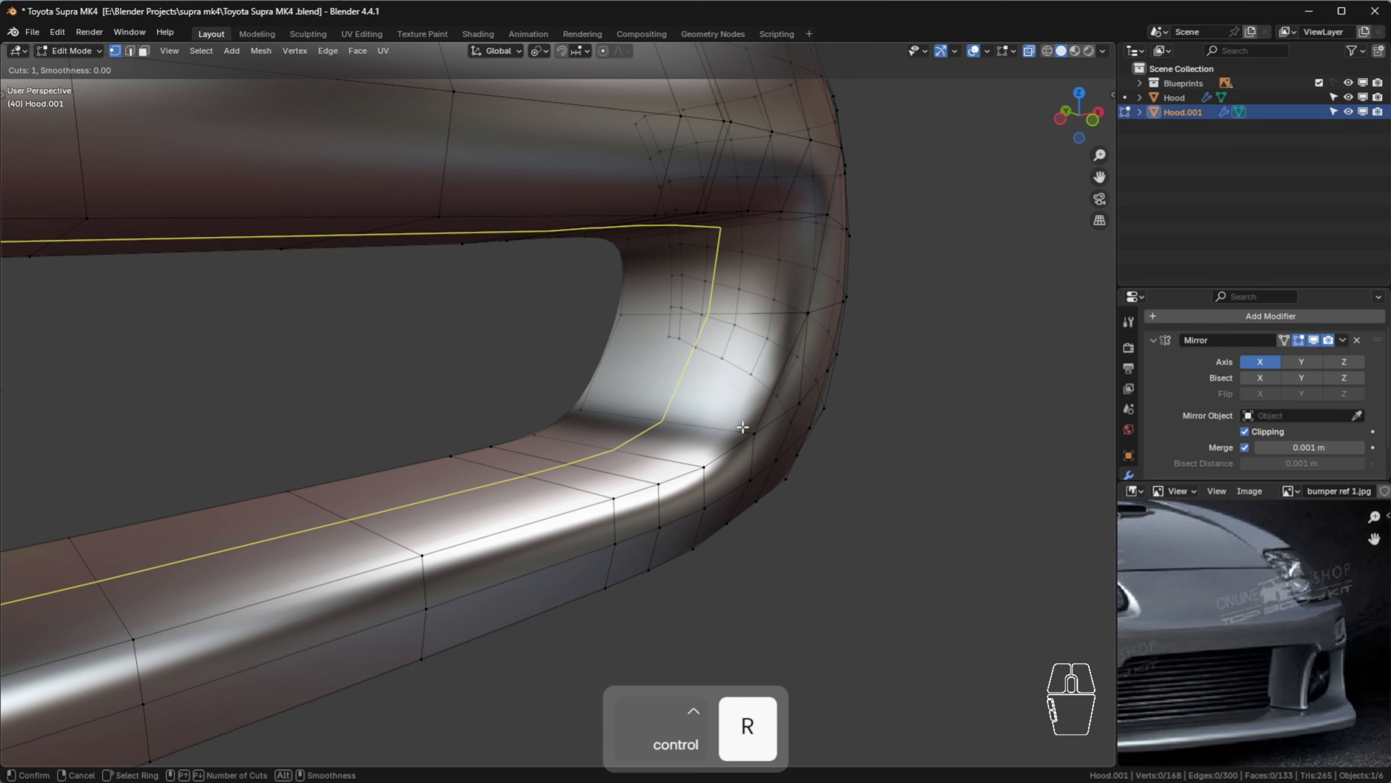
left_click(717, 412)
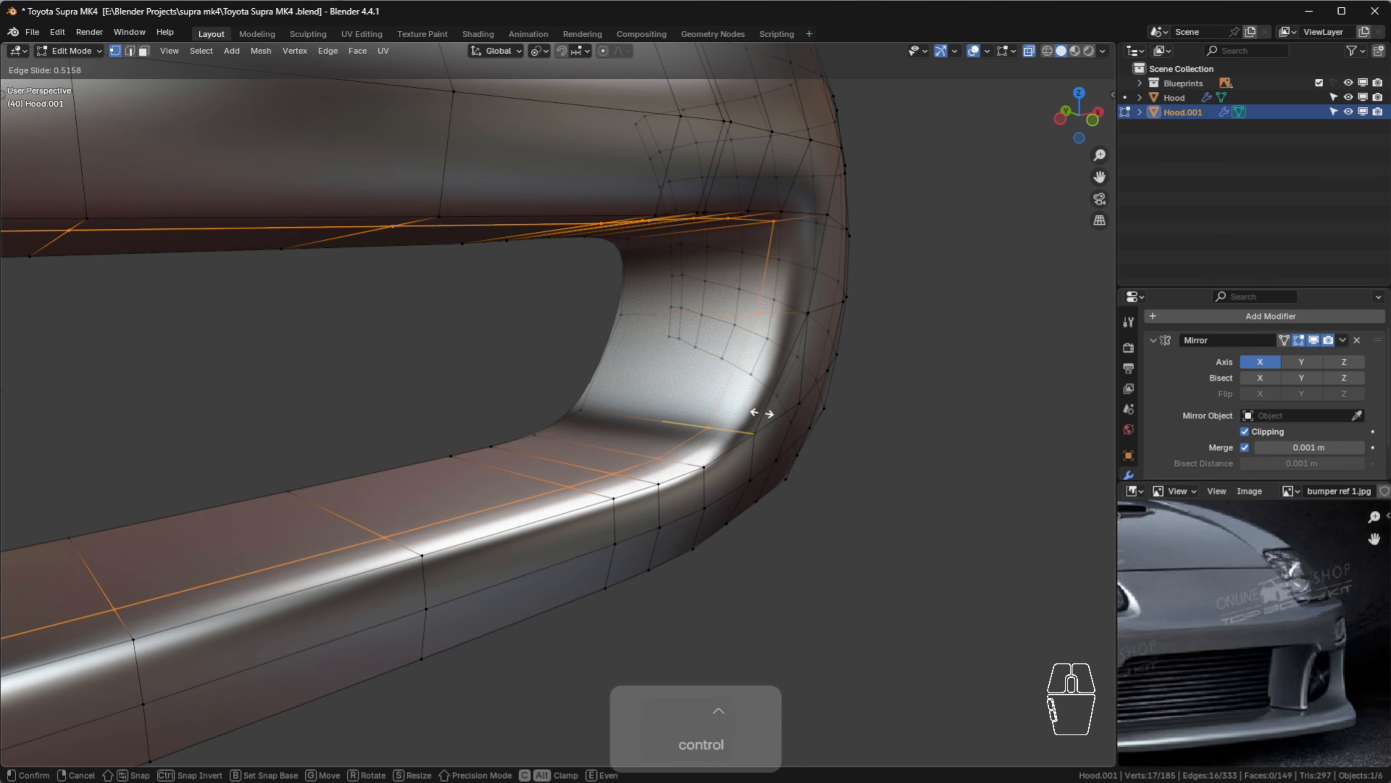
left_click(797, 419)
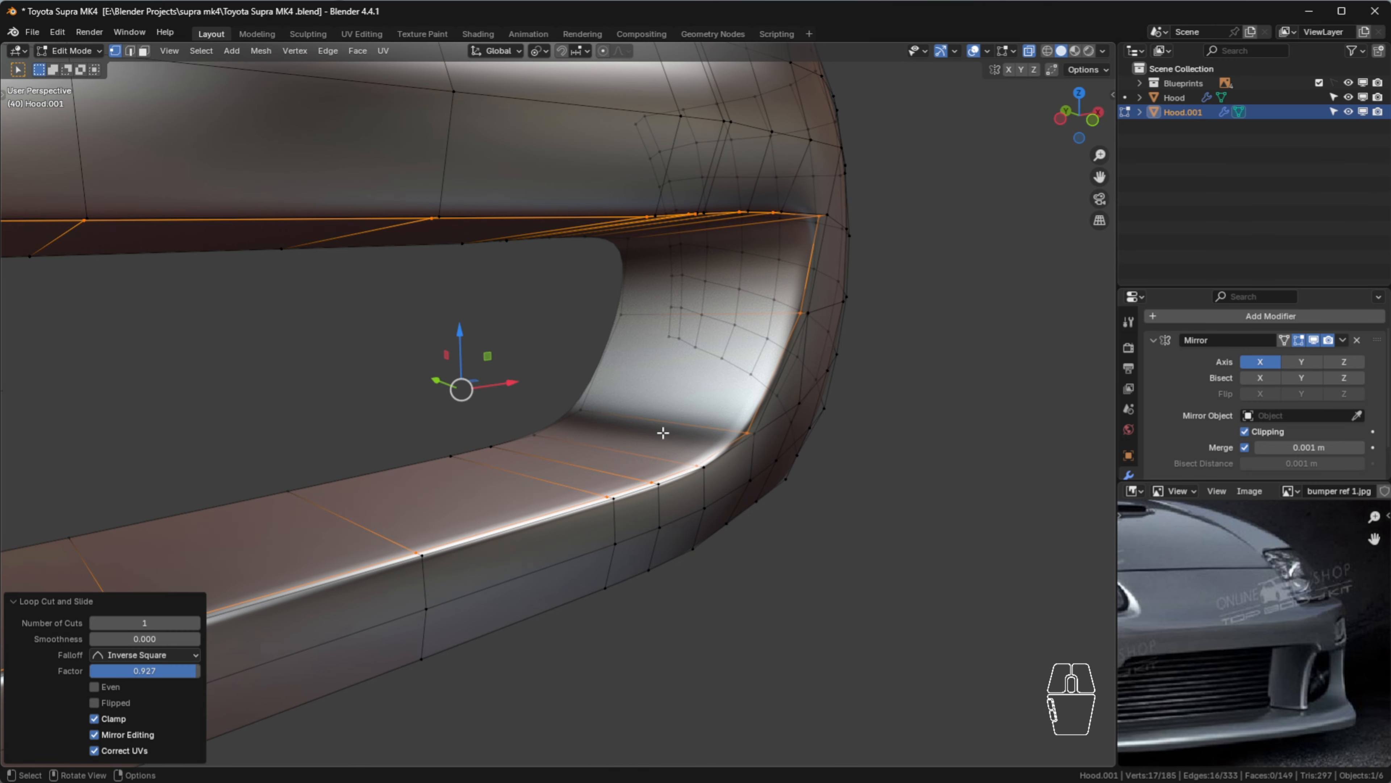
Add another loop cut, centred at factor 0, in the narrow strip along the grille opening's front edge and check its shading
middle_click_drag(663, 432, 775, 435)
key("ctrl+r")
key("Escape")
key("ctrl+r")
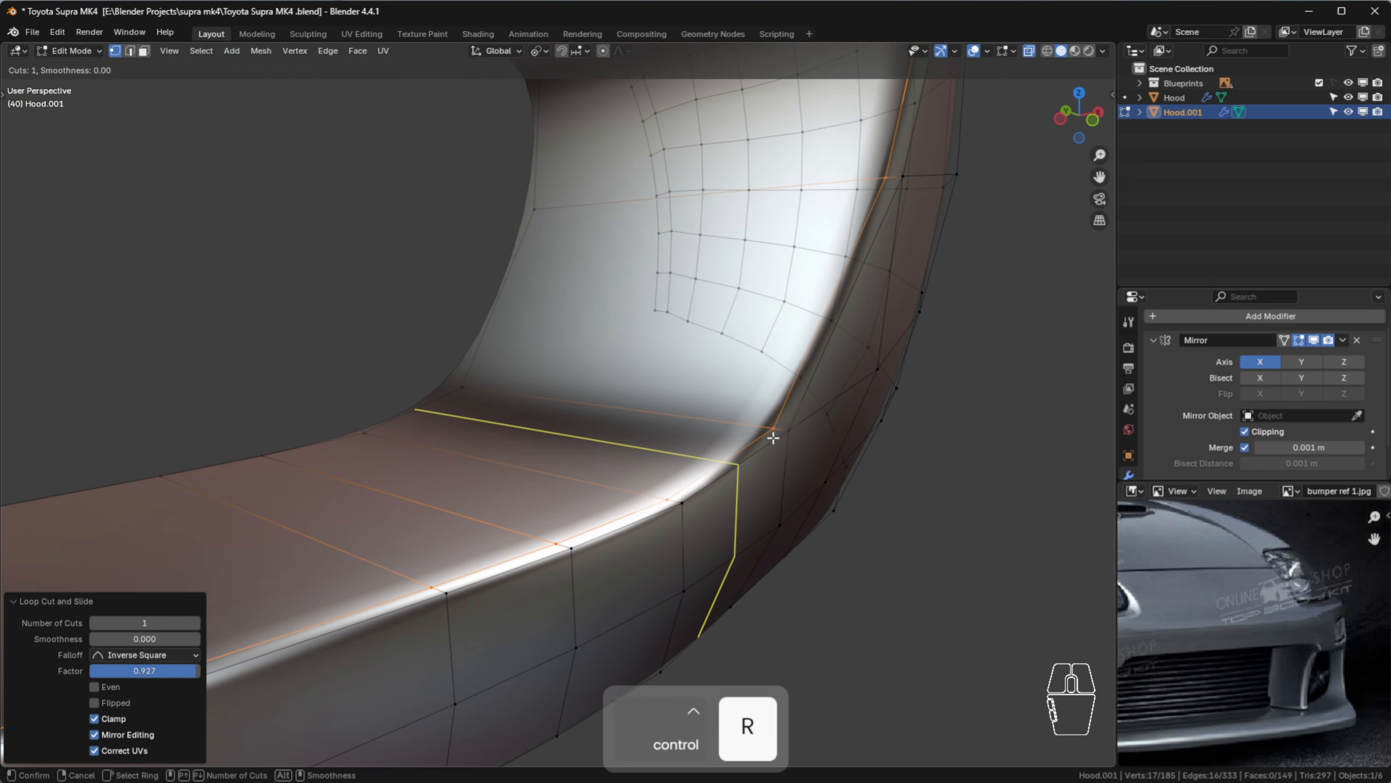
left_click(779, 430)
right_click(773, 432)
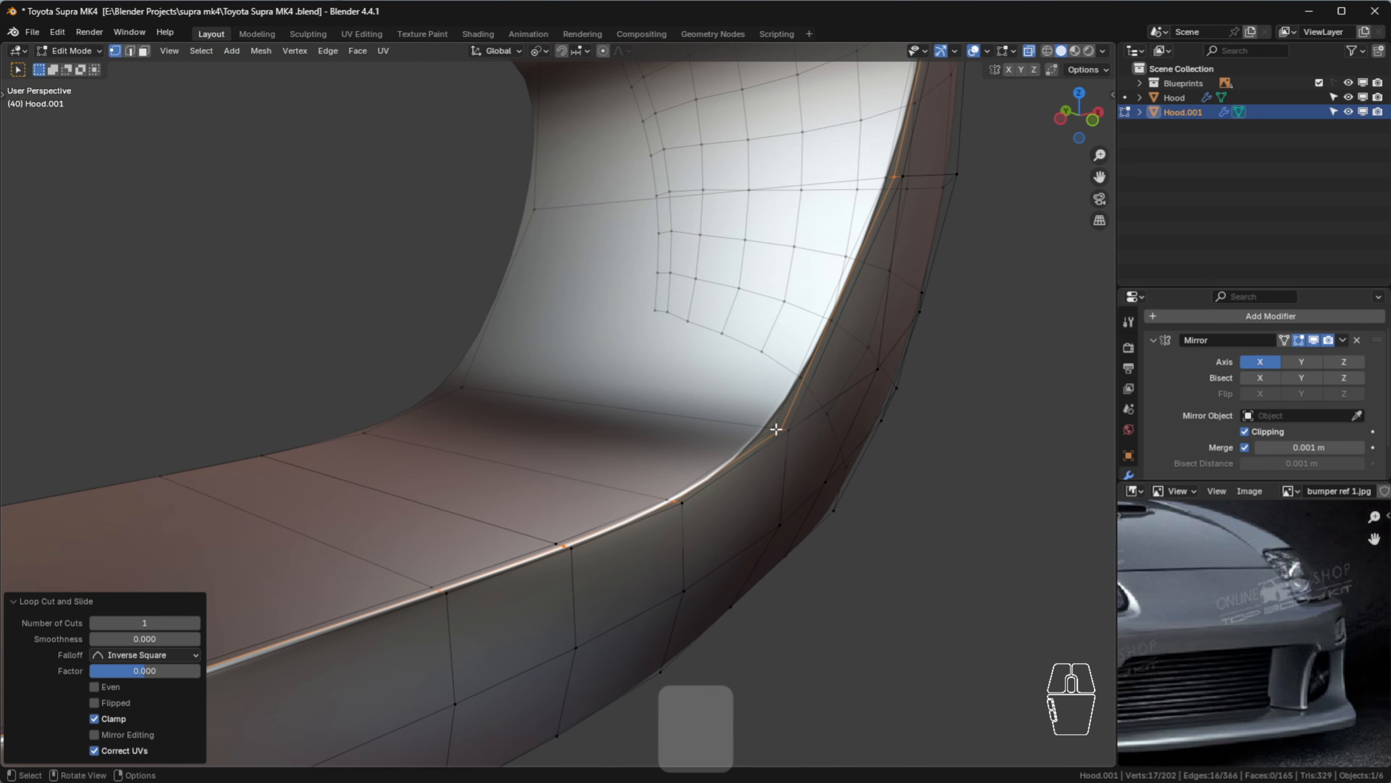
left_click(867, 496)
scroll(854, 493, "down", 4)
key("Tab")
middle_click_drag(854, 532, 792, 506)
key("Tab")
Add a loop cut around the grille opening's inner wall and slide it close to the rear edge
middle_click_drag(788, 395, 769, 348)
scroll(751, 194, "up", 1)
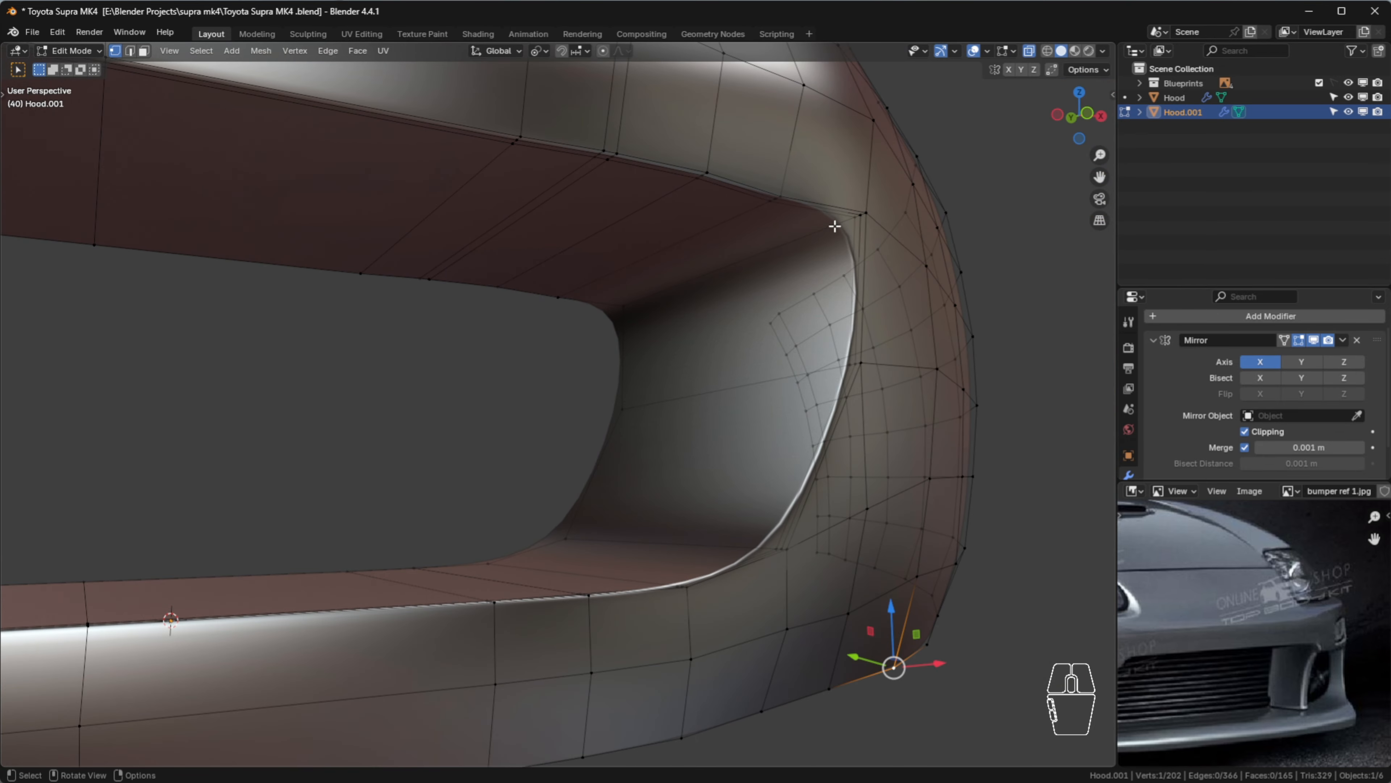
scroll(778, 241, "up", 1)
key("ctrl+r")
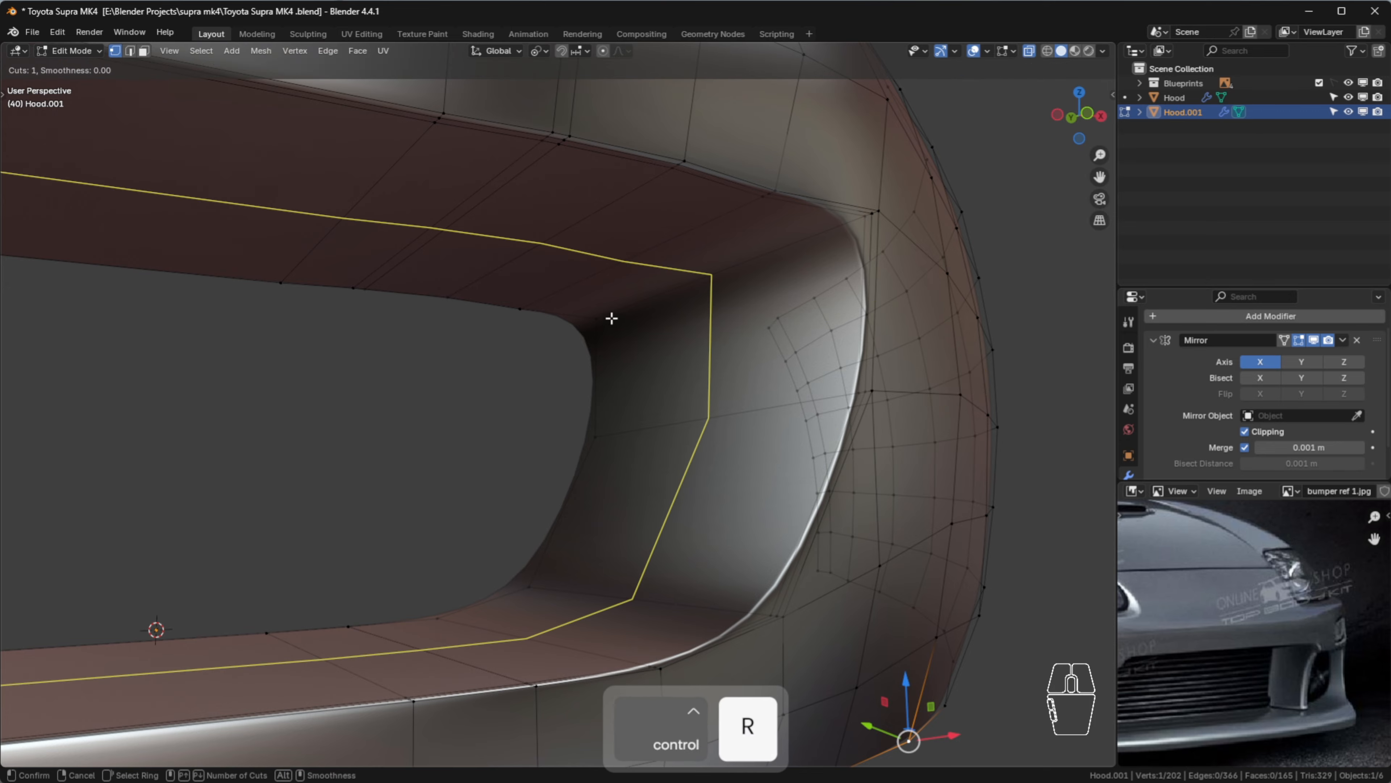
left_click(611, 312)
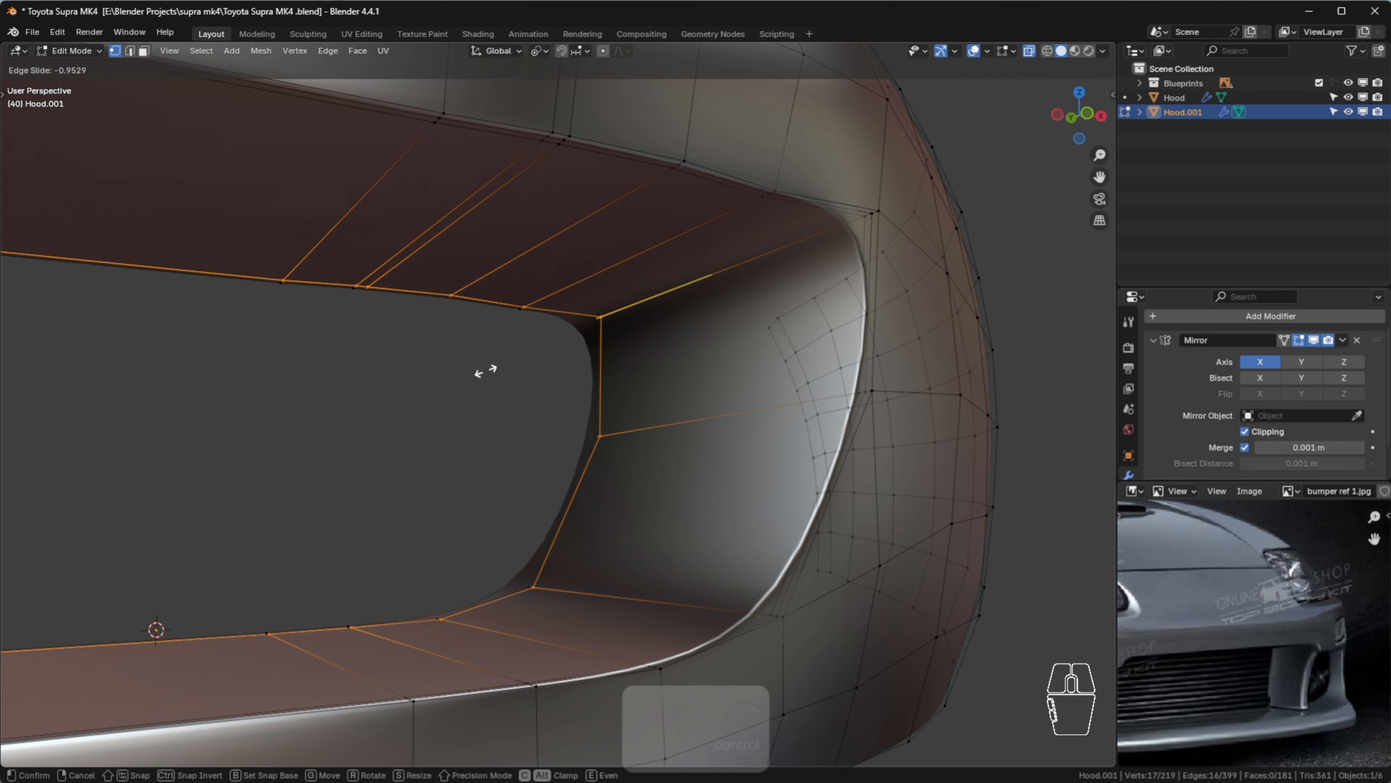
left_click(492, 375)
left_click(491, 469)
scroll(493, 470, "down", 5)
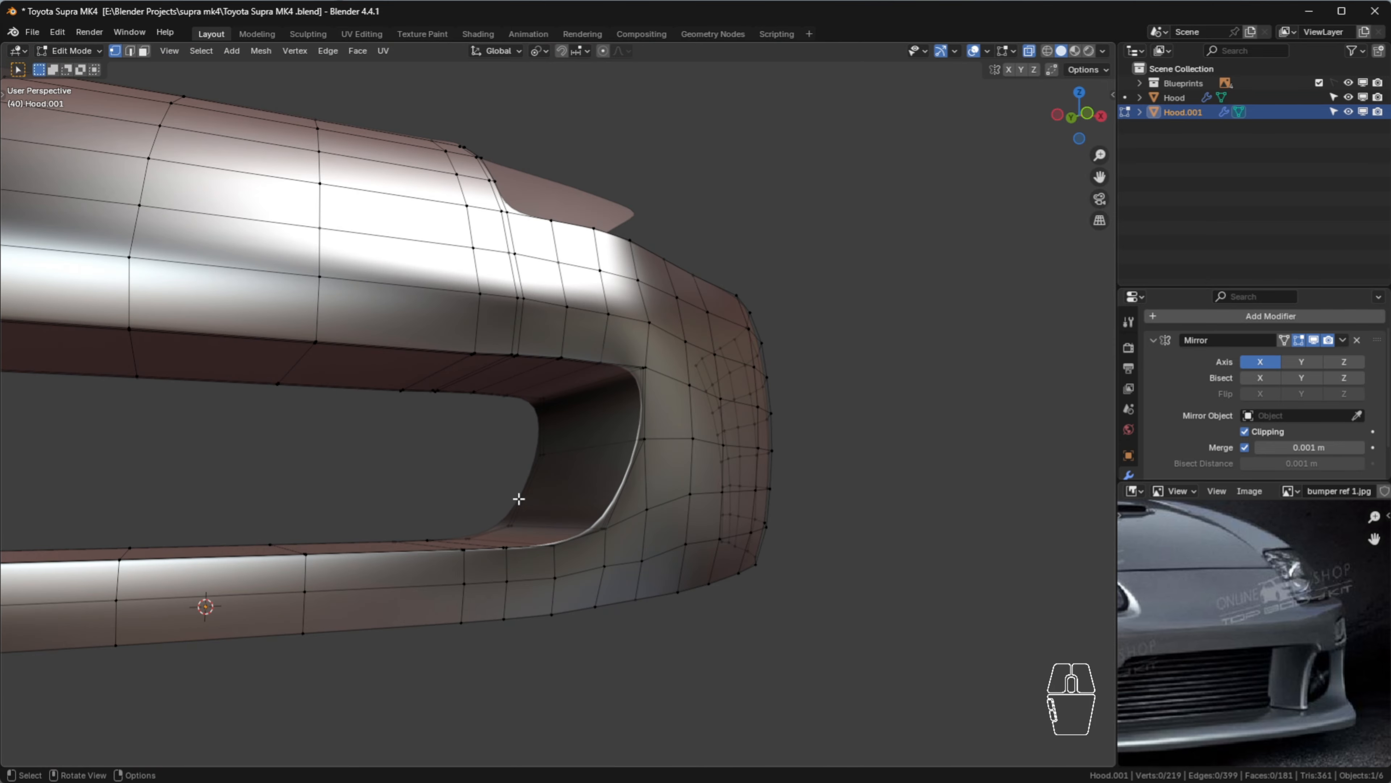
Add a vertical loop cut beside the headlight opening's inner corner, slid to a factor of about 0.828 toward the corner
middle_click_drag(519, 500, 675, 413)
scroll(675, 414, "up", 5)
key("ctrl+r")
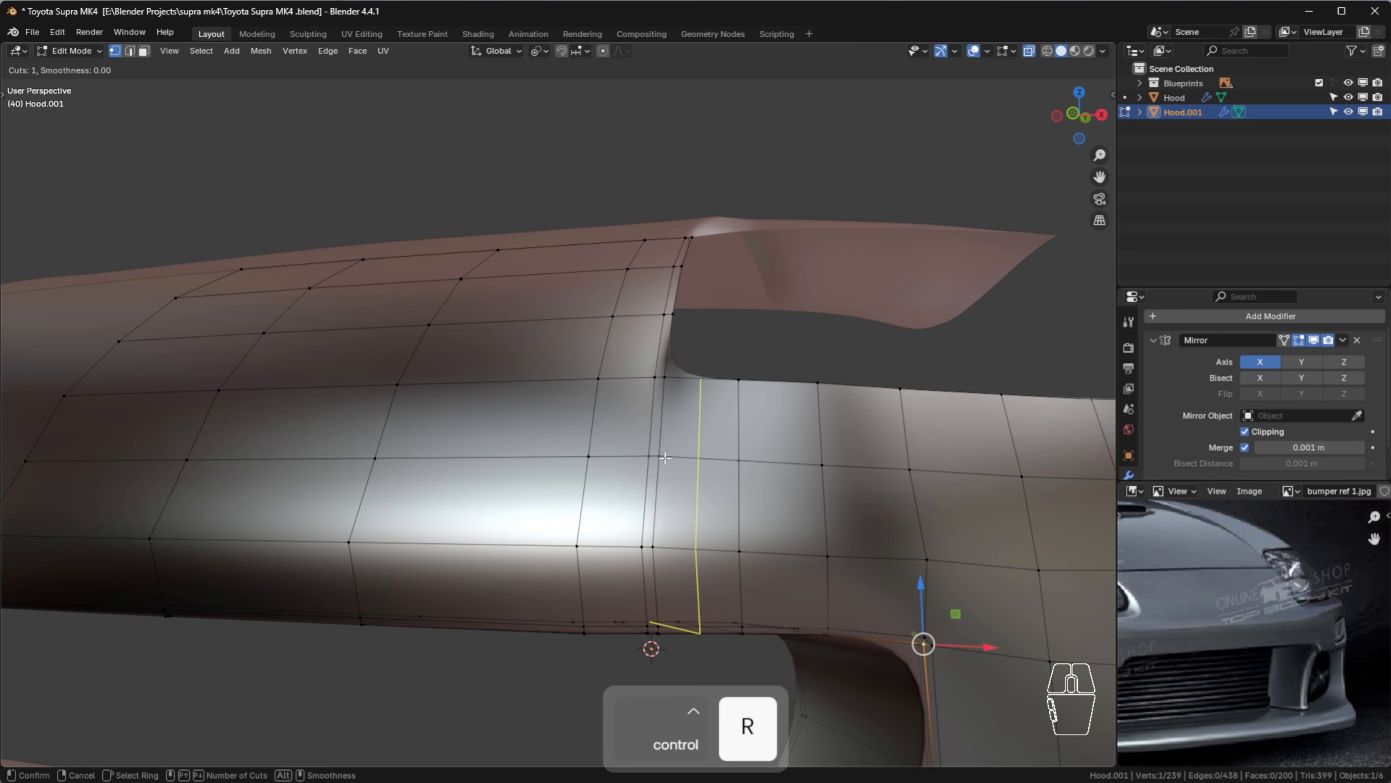
left_click(669, 450)
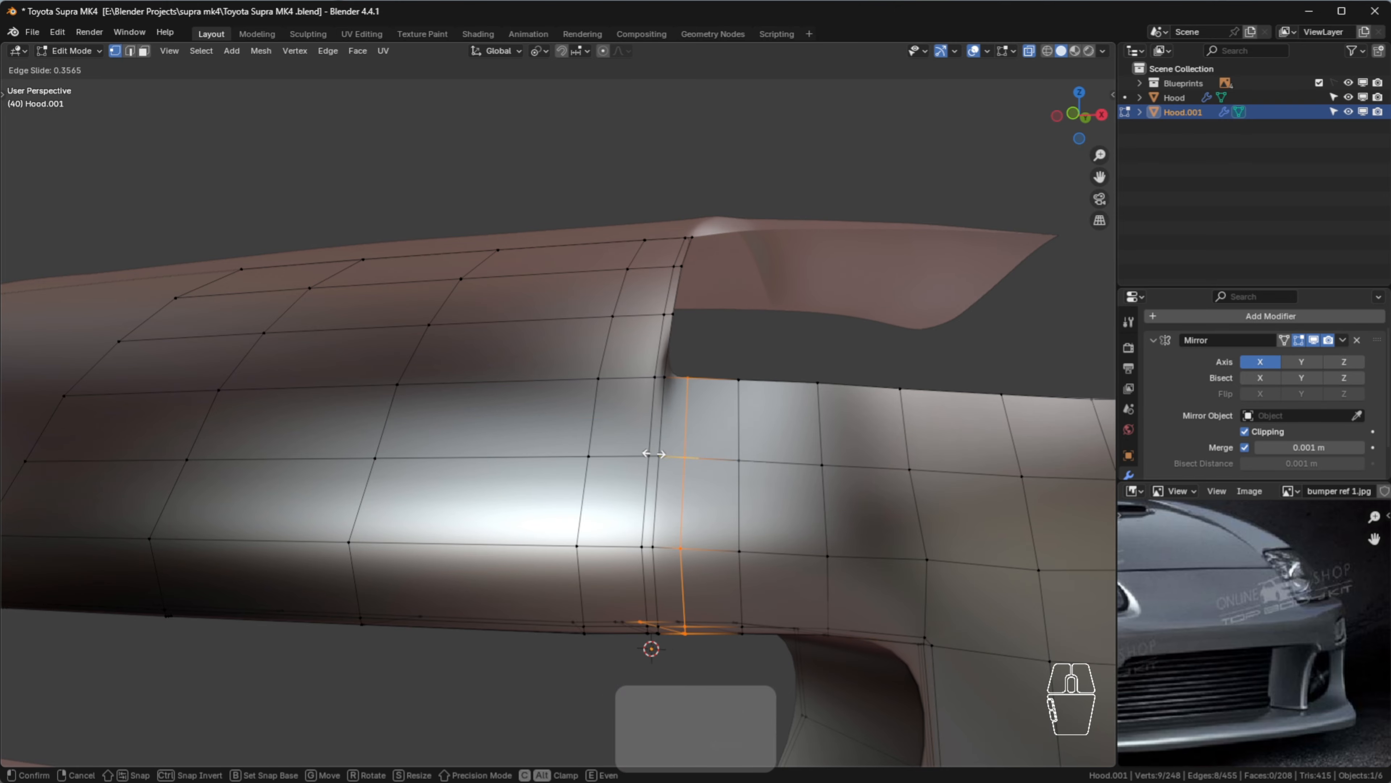
left_click(635, 463)
middle_click_drag(758, 650, 714, 674)
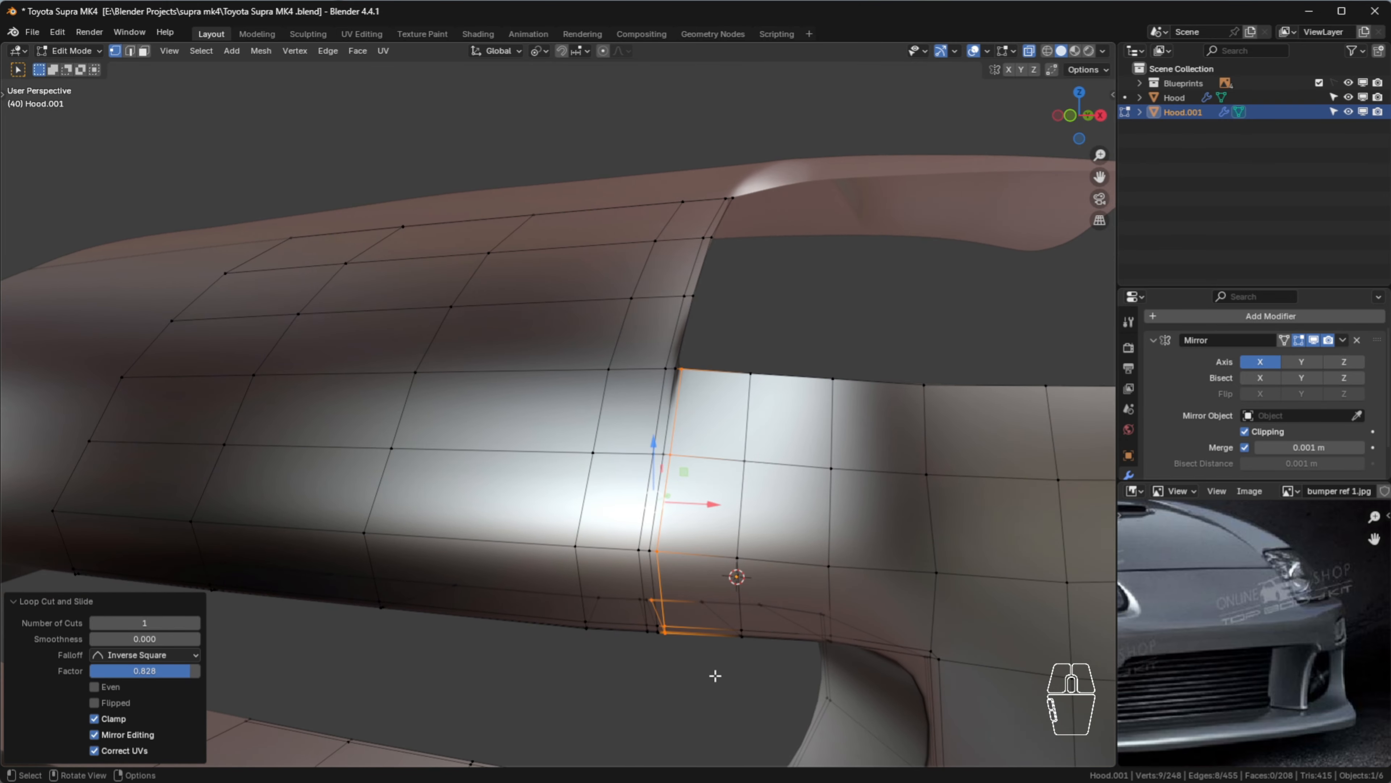
left_click(714, 674)
Recalculate the normals of the whole bumper mesh and check its shading in Object Mode
scroll(692, 420, "up", 1)
scroll(691, 420, "up", 3)
middle_click_drag(739, 587, 668, 300)
key("a")
scroll(667, 301, "down", 5)
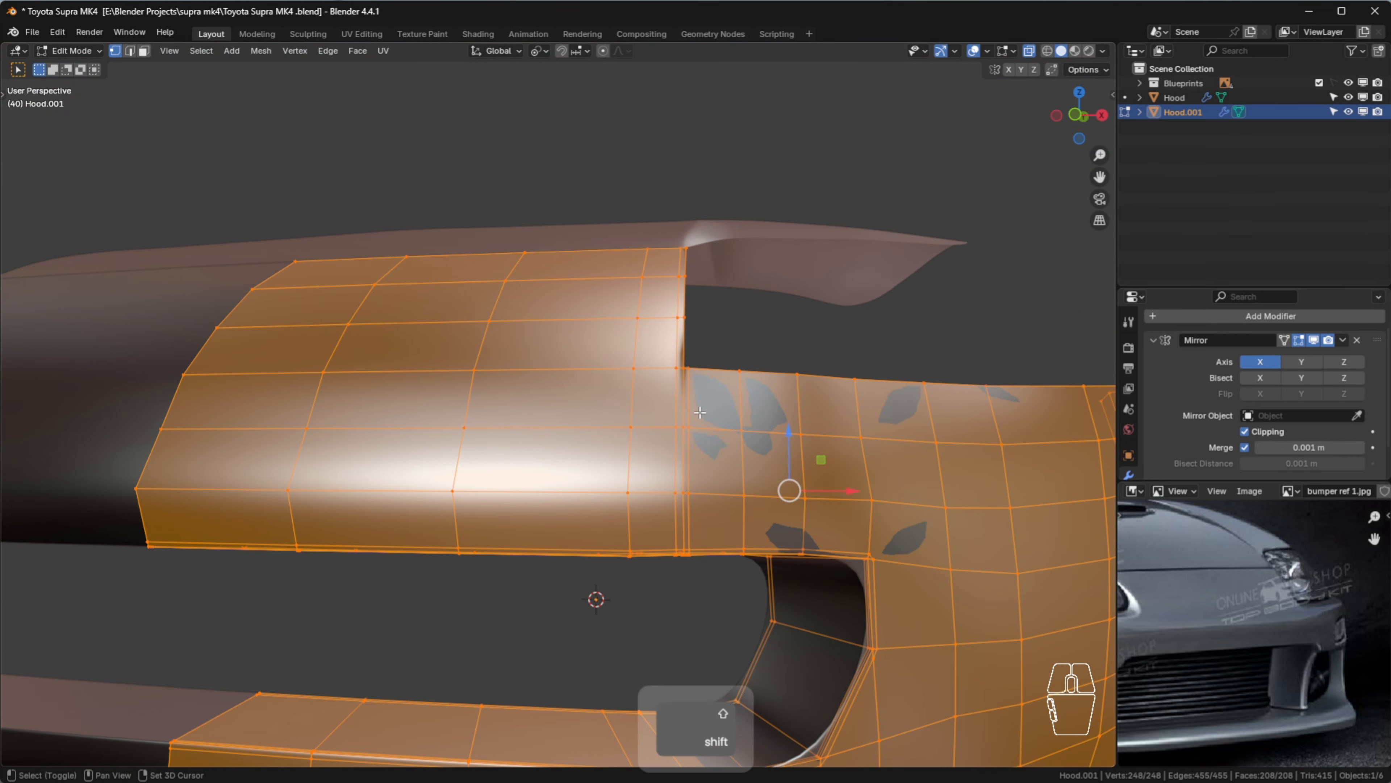
key("shift+n")
scroll(714, 405, "down", 1)
scroll(731, 493, "up", 2)
key("Tab")
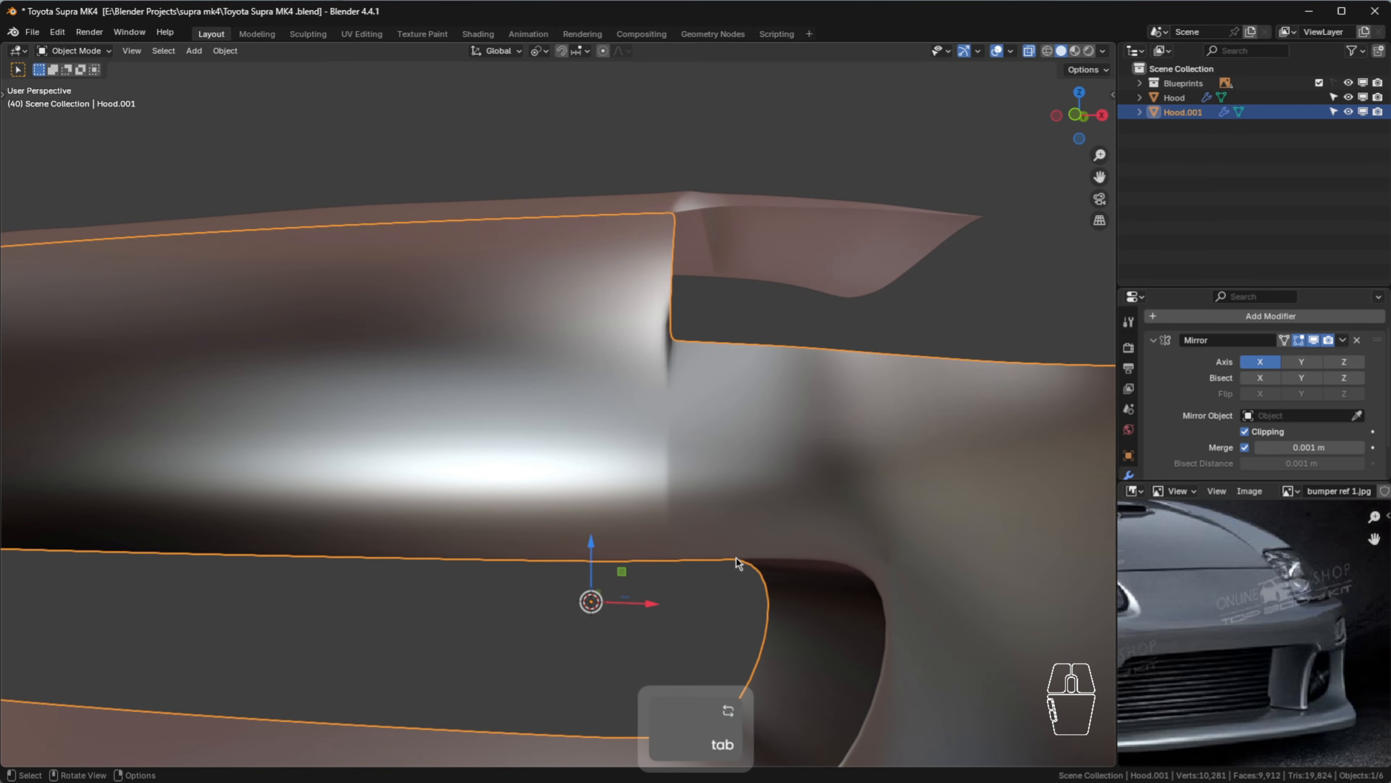
Examine the shading crease and mesh flow below the headlight opening's inner corner in Object Mode and Edit Mode
middle_click_drag(737, 558, 592, 442, "shift")
scroll(592, 441, "down", 2)
key("Tab")
scroll(592, 441, "up", 2)
scroll(580, 467, "up", 2)
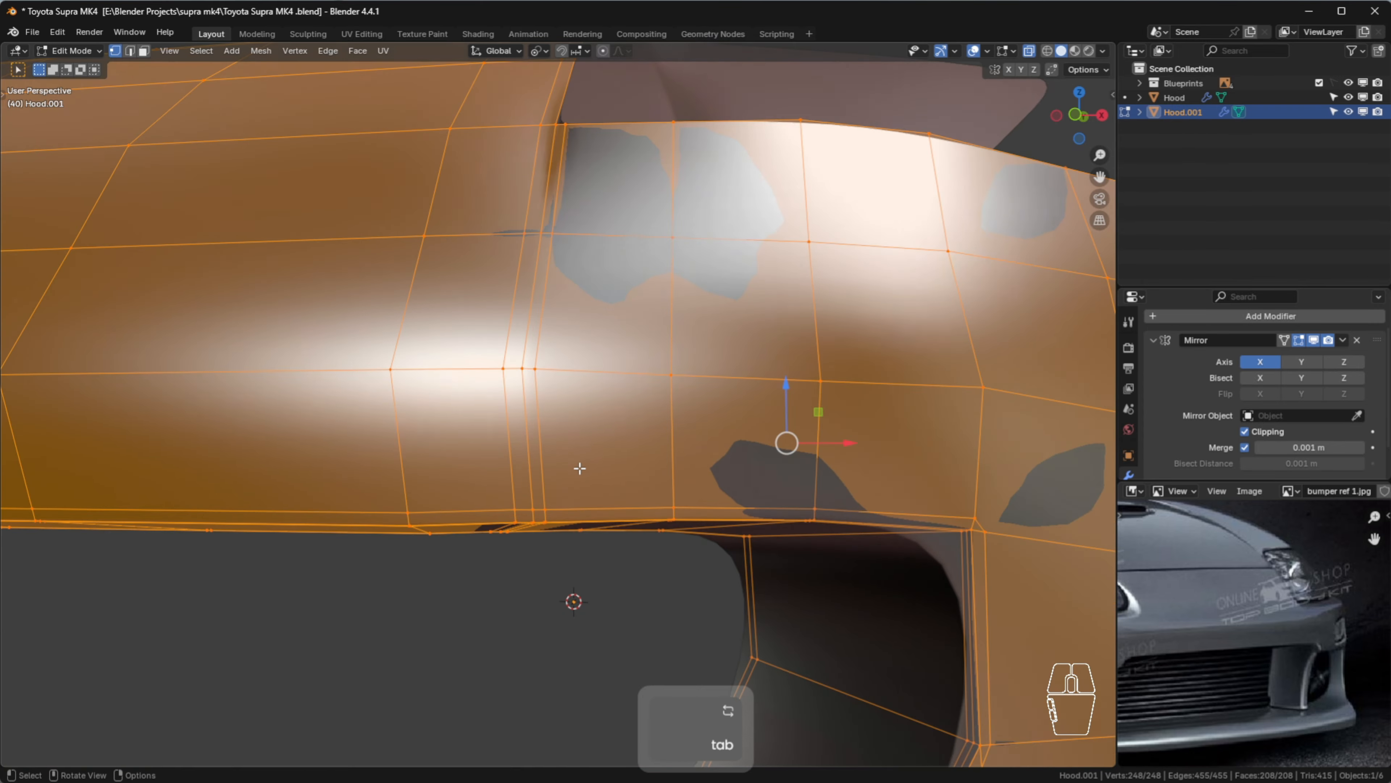
left_click(508, 372)
mouse_move(509, 372)
middle_mouse_down()
mouse_move(646, 379)
mouse_move(581, 440)
mouse_move(488, 388)
middle_mouse_up()
key("Tab")
scroll(499, 406, "down", 3)
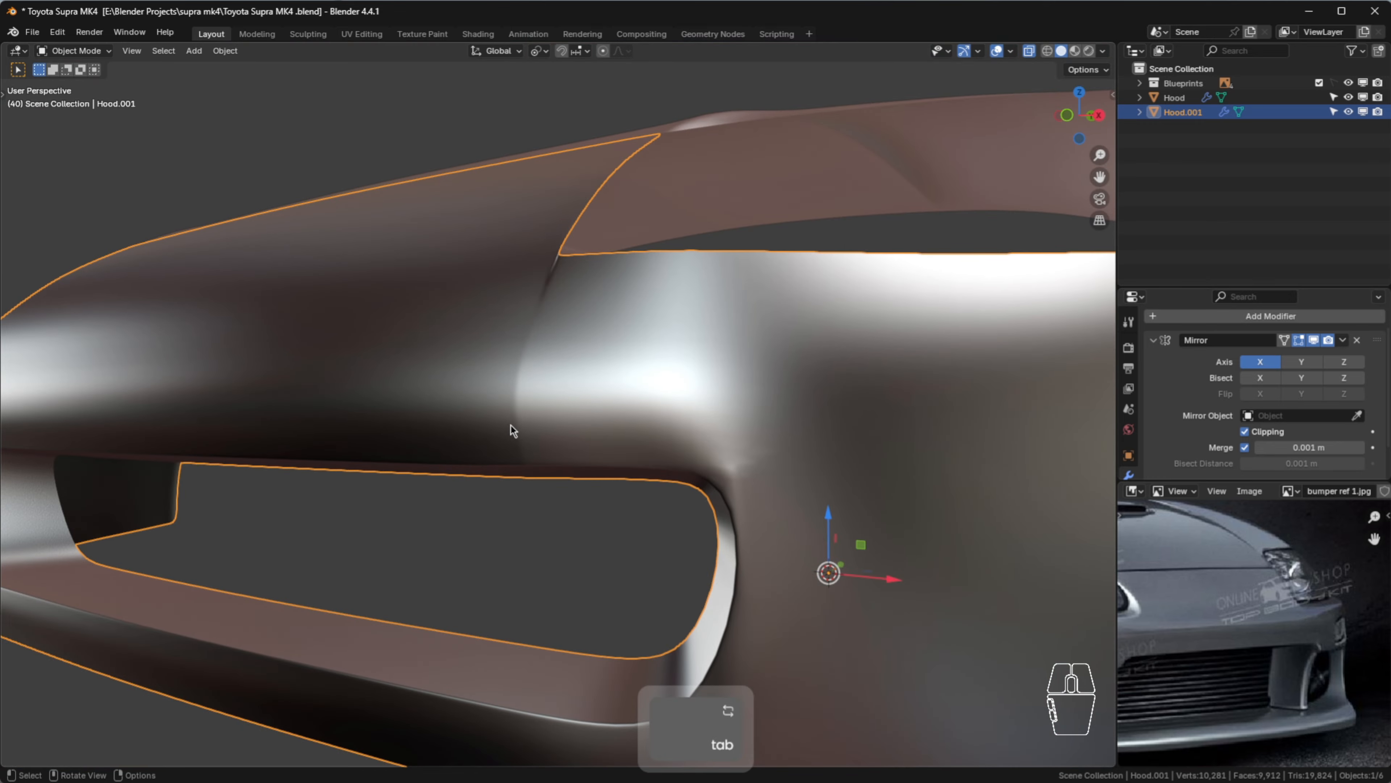
scroll(517, 415, "down", 1)
key("Tab")
scroll(509, 408, "up", 3)
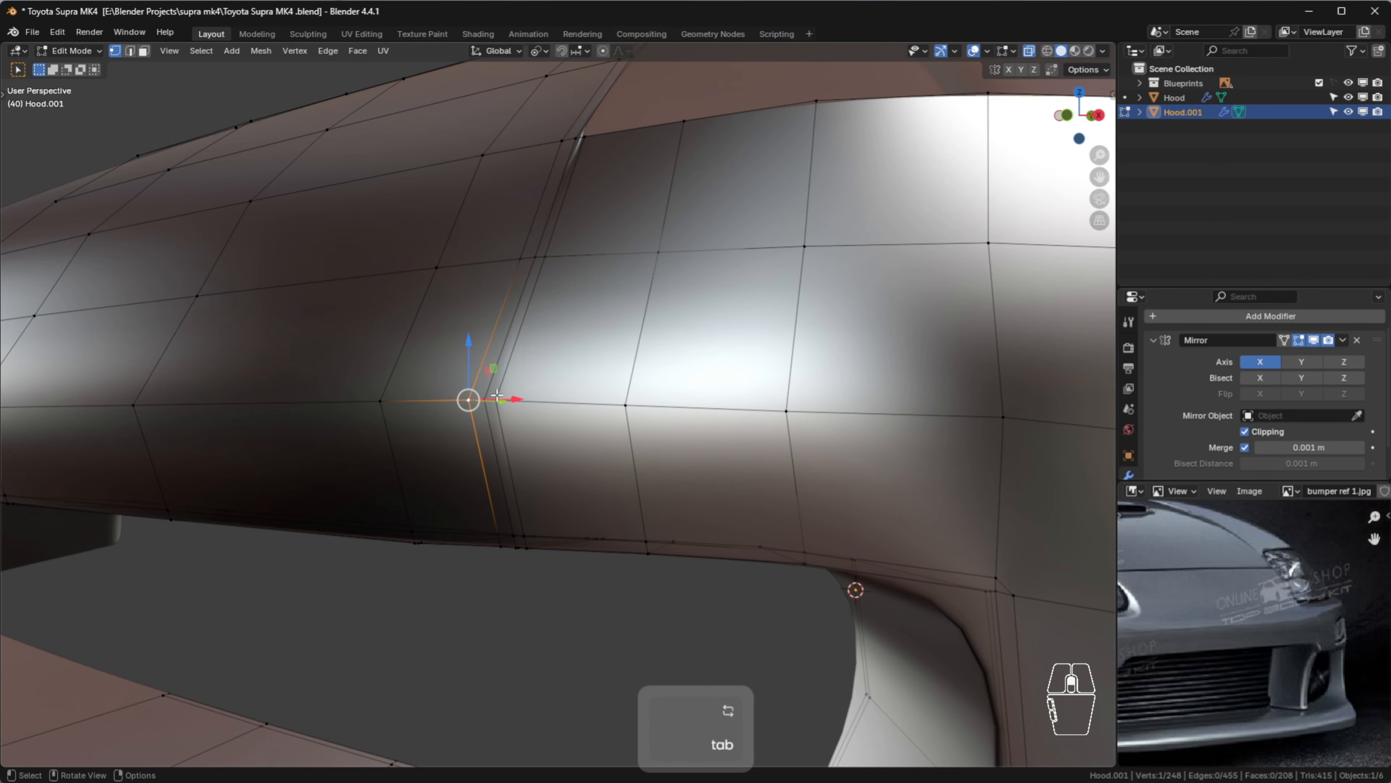
key("Tab")
middle_click_drag(659, 120, 573, 492)
Move three vertices along the headlight opening's lower edge, from its inner corner outward, back along Y by about 0.0006, 0.002 and 0.005 m
key("Tab")
scroll(524, 457, "up", 4)
middle_click_drag(487, 374, 495, 515)
left_click_drag(472, 373, 497, 348)
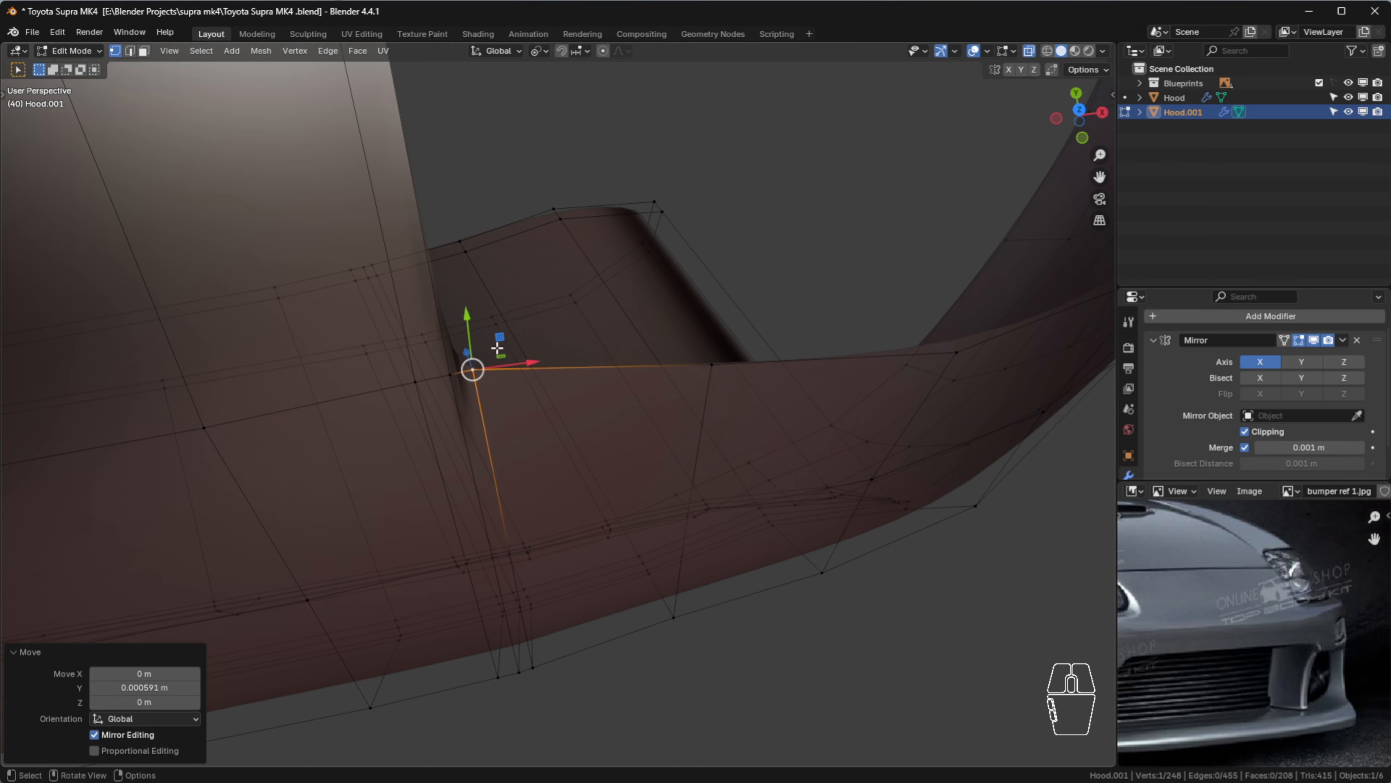
left_click(730, 366)
left_click_drag(700, 326, 698, 311)
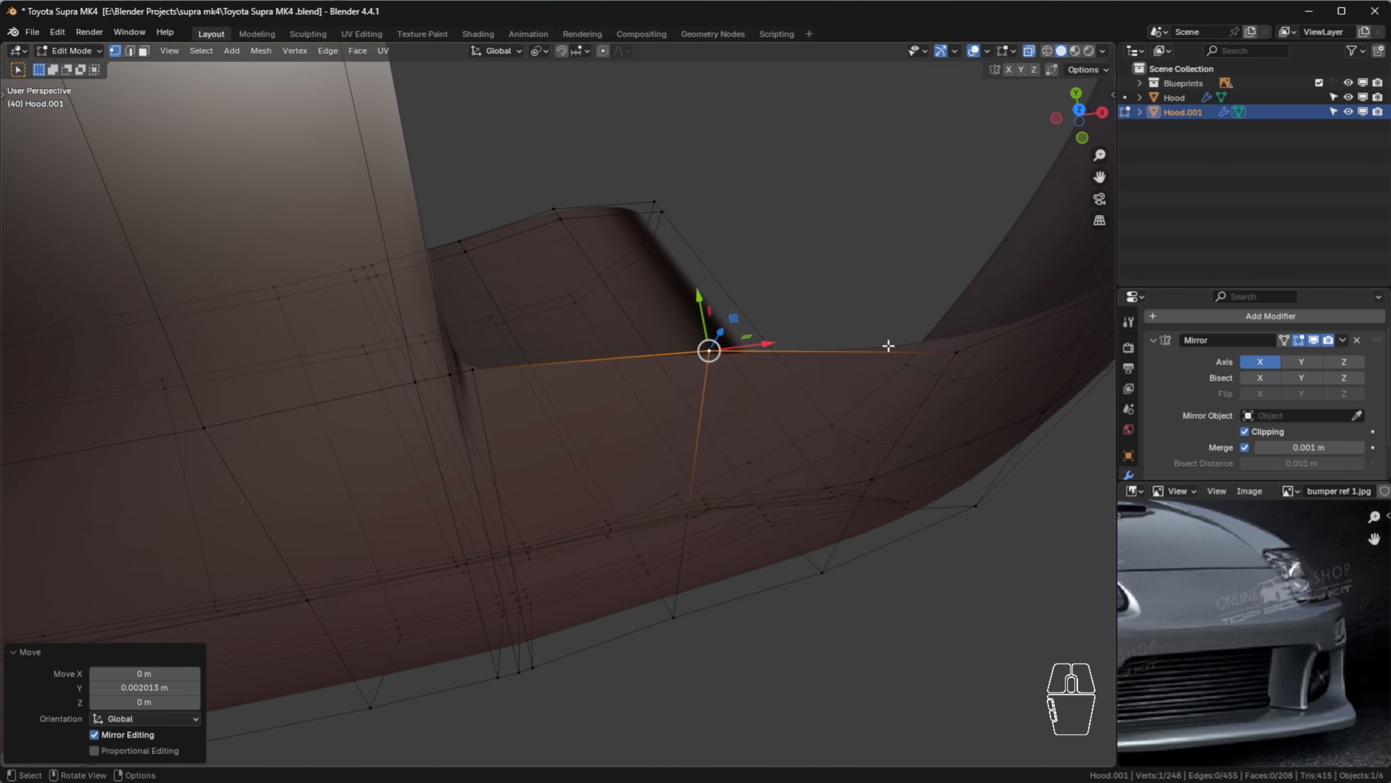
left_click(968, 342)
left_click_drag(943, 306, 932, 268)
In top view without X-ray, move the next outer headlight edge vertex back along Y and nudge its inner neighbour to smooth the curve
scroll(1005, 357, "down", 3)
middle_click_drag(1005, 357, 630, 457, "shift")
key("7")
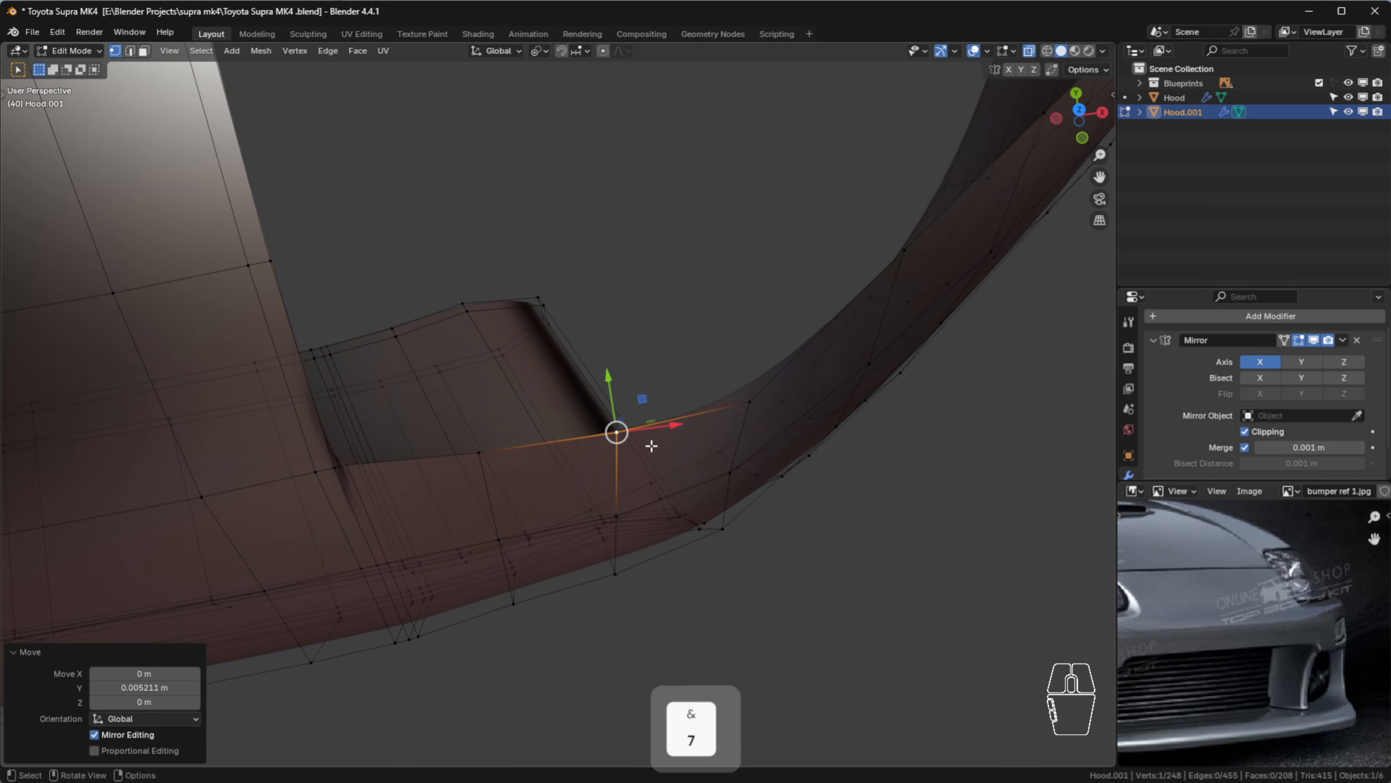
scroll(766, 432, "up", 1)
key("alt+z")
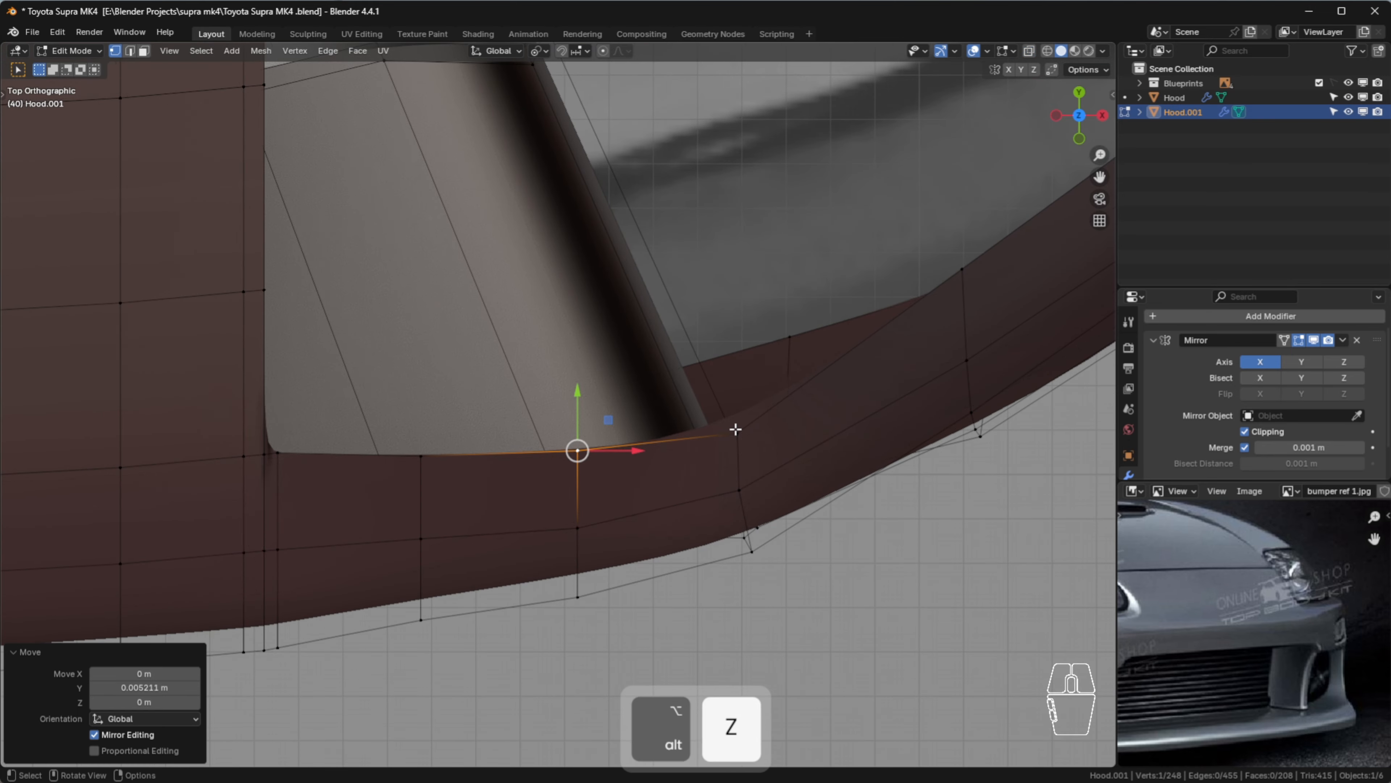
left_click(737, 432)
left_click_drag(738, 404, 733, 360)
left_click(722, 324)
scroll(744, 310, "down", 3)
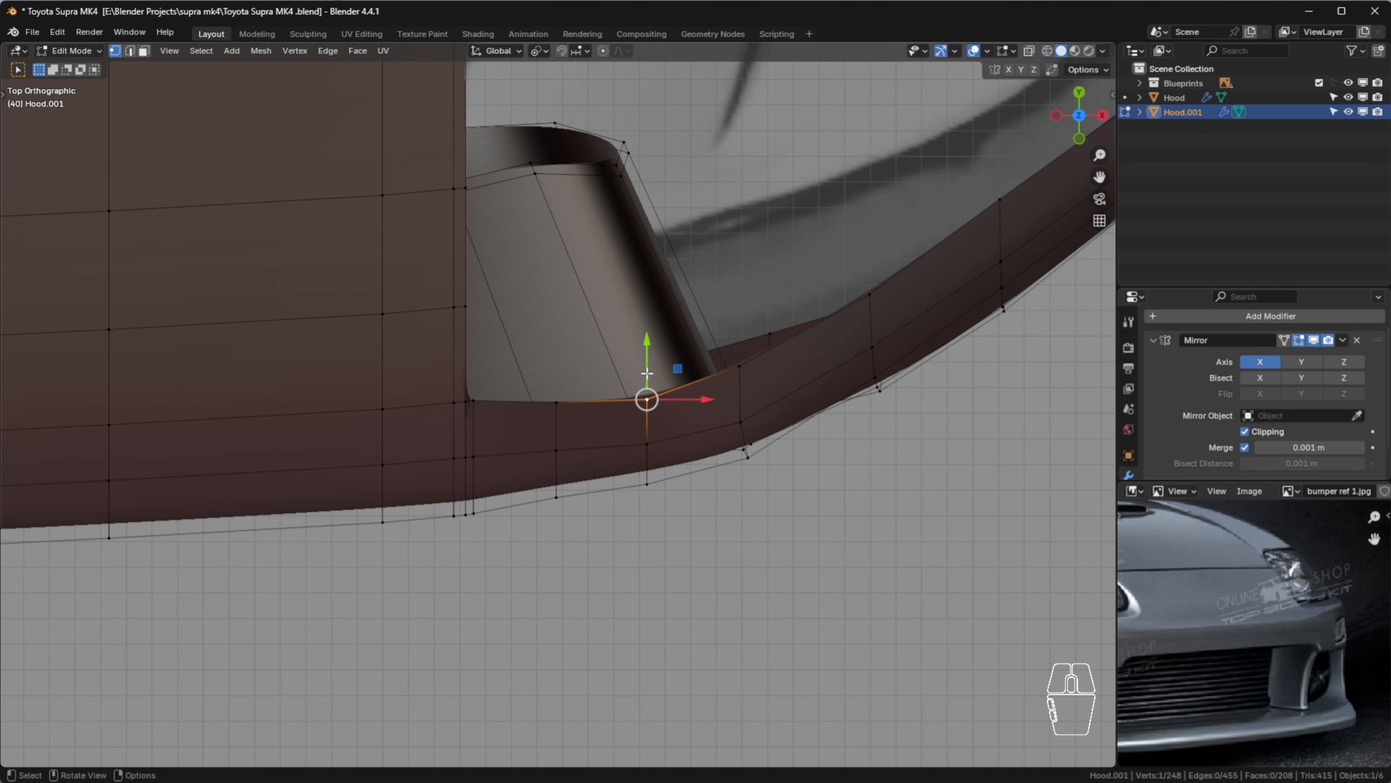
left_click_drag(647, 373, 648, 365)
left_click(724, 308)
Move two outermost front vertices below the headlight opening forward along Y, the outer one by about 0.002 m, to smooth the bumper's outline
scroll(723, 307, "down", 5)
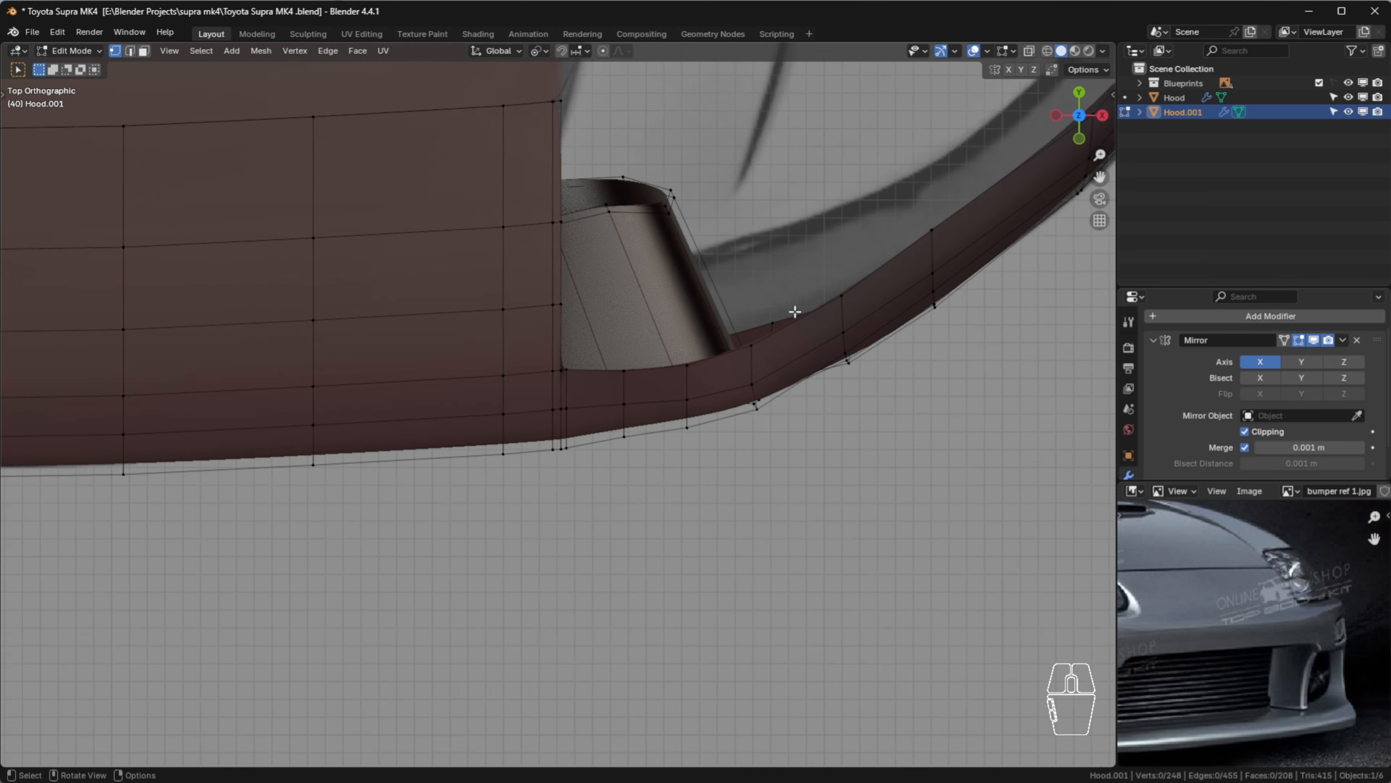
middle_click_drag(802, 363, 698, 452, "shift")
scroll(643, 460, "up", 6)
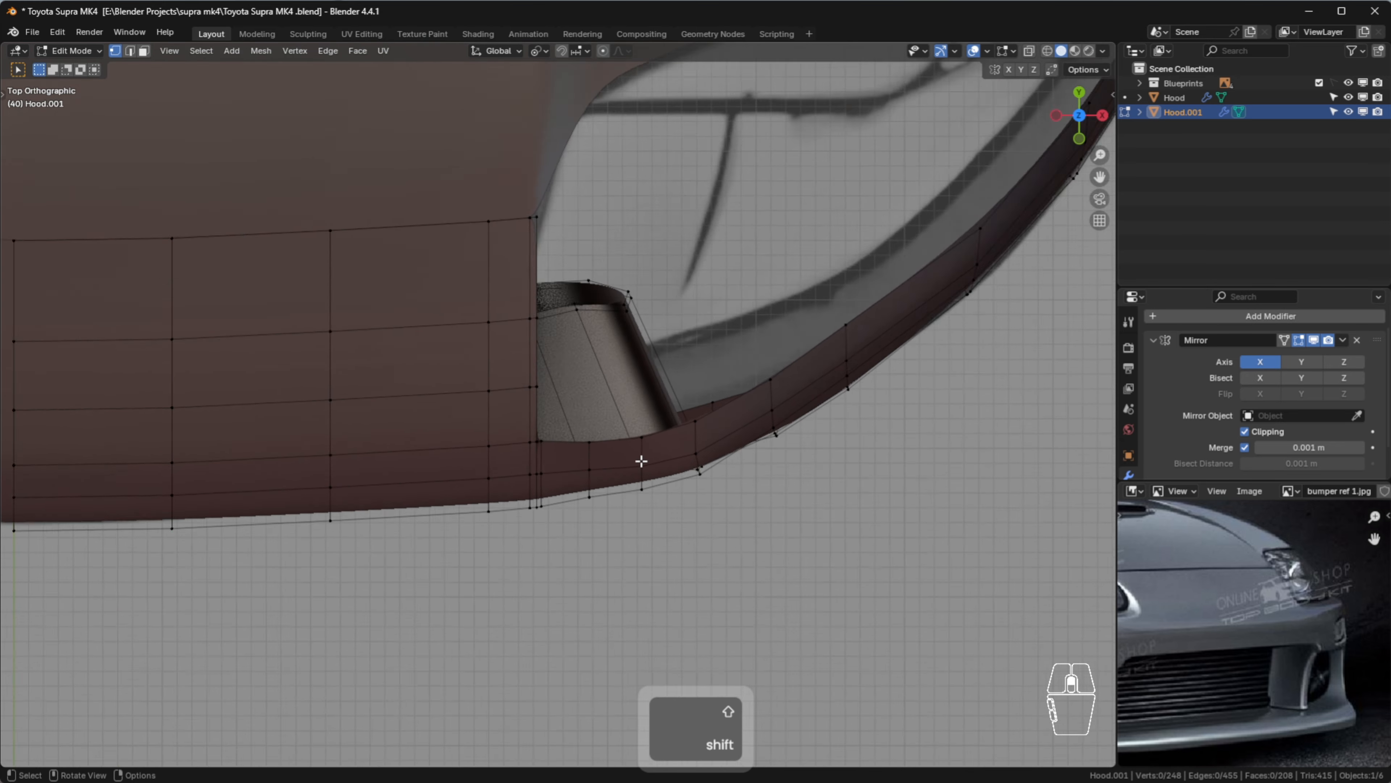
left_click(561, 524)
left_click_drag(561, 485, 561, 493)
left_click(669, 503)
left_click_drag(669, 480, 669, 487)
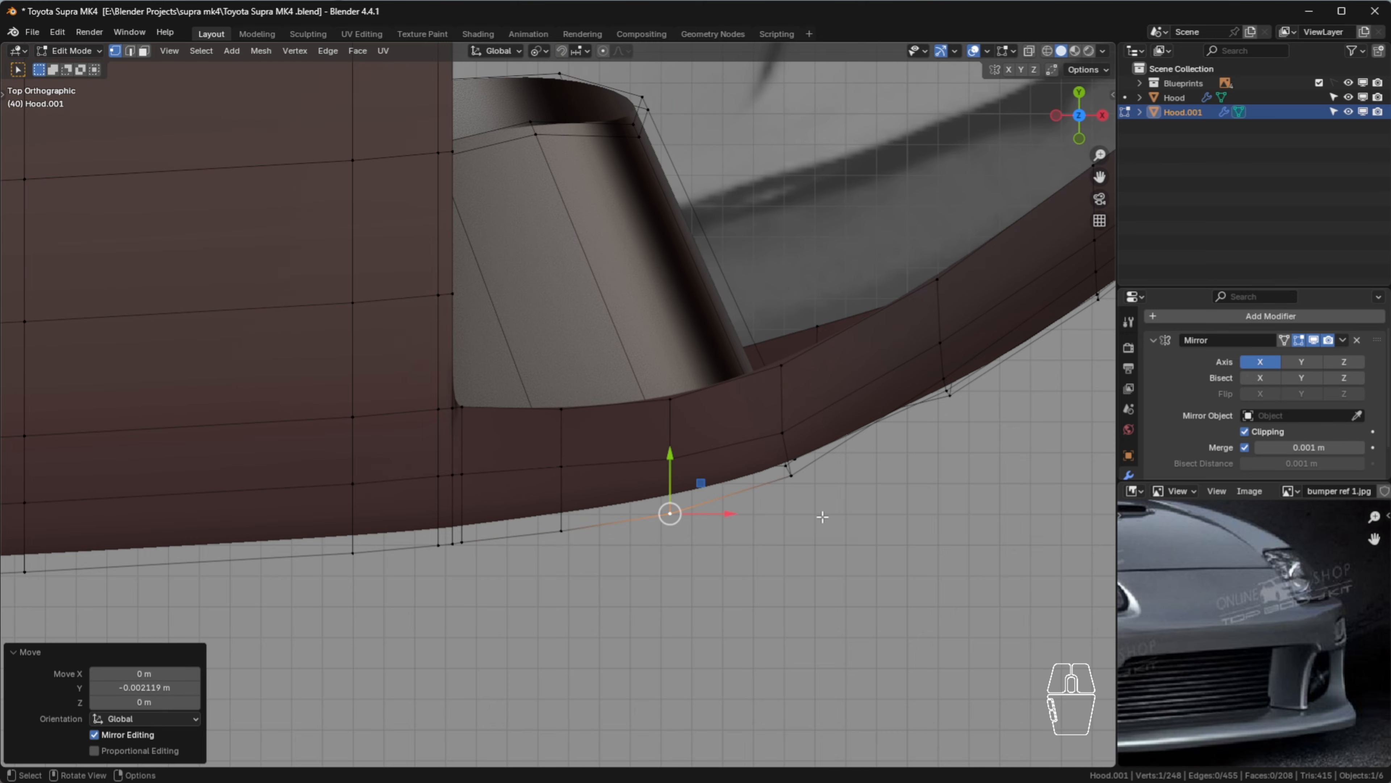
left_click(859, 472)
Move two vertices on the bumper's curved side forward along Y to its outer outline, the farther one by about 0.0086 m
scroll(912, 434, "up", 1)
middle_click_drag(912, 433, 696, 373)
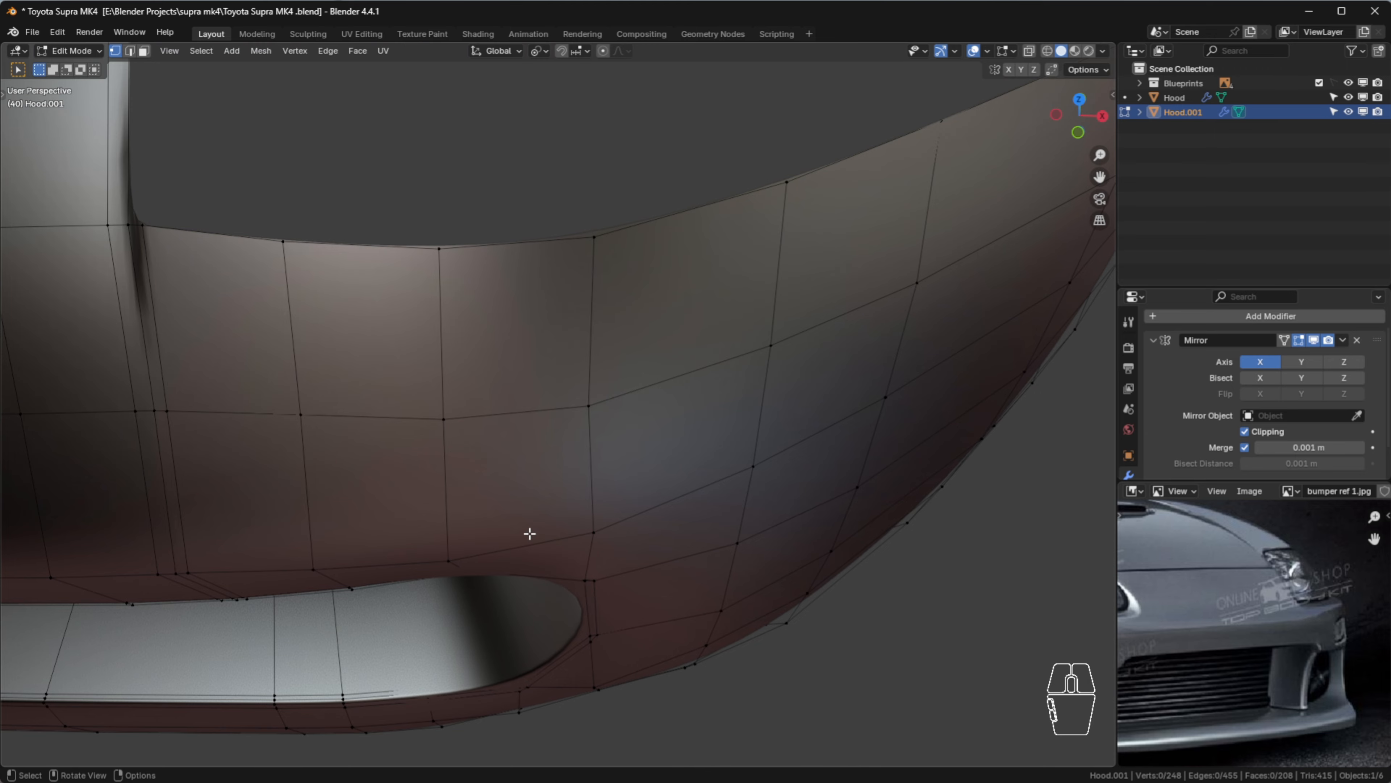
key("KP_7")
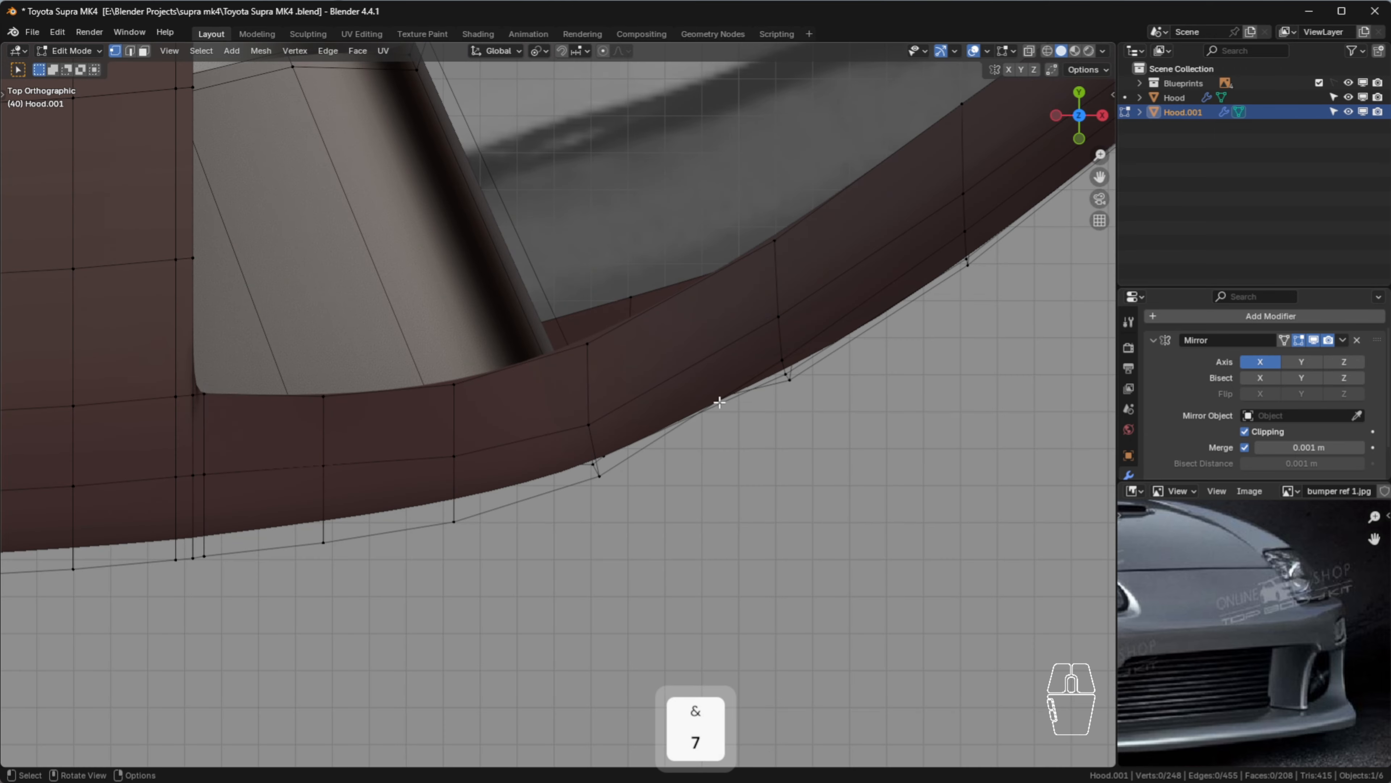
middle_click_drag(695, 441, 778, 418)
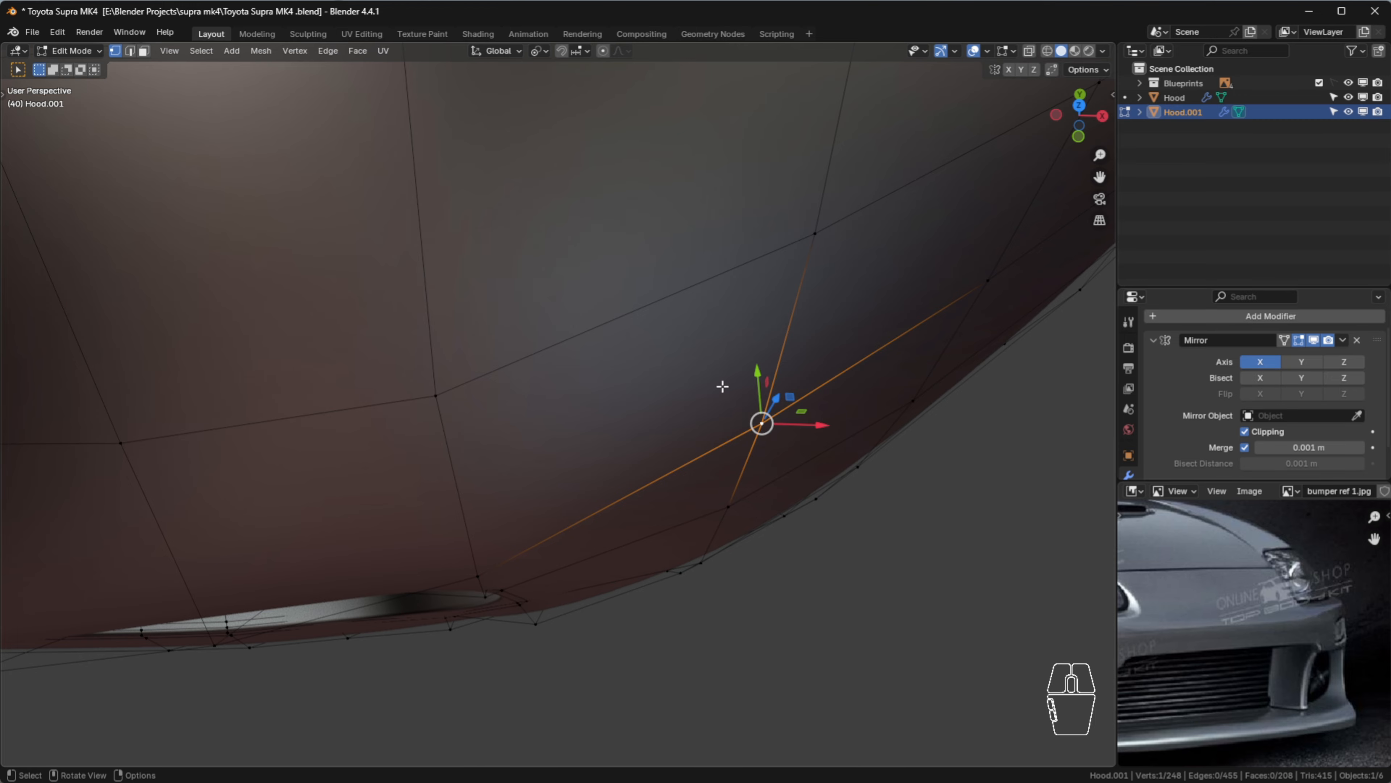
key("KP_7")
left_click_drag(849, 250, 896, 314)
left_click(896, 313)
middle_click_drag(896, 313, 478, 403, "shift")
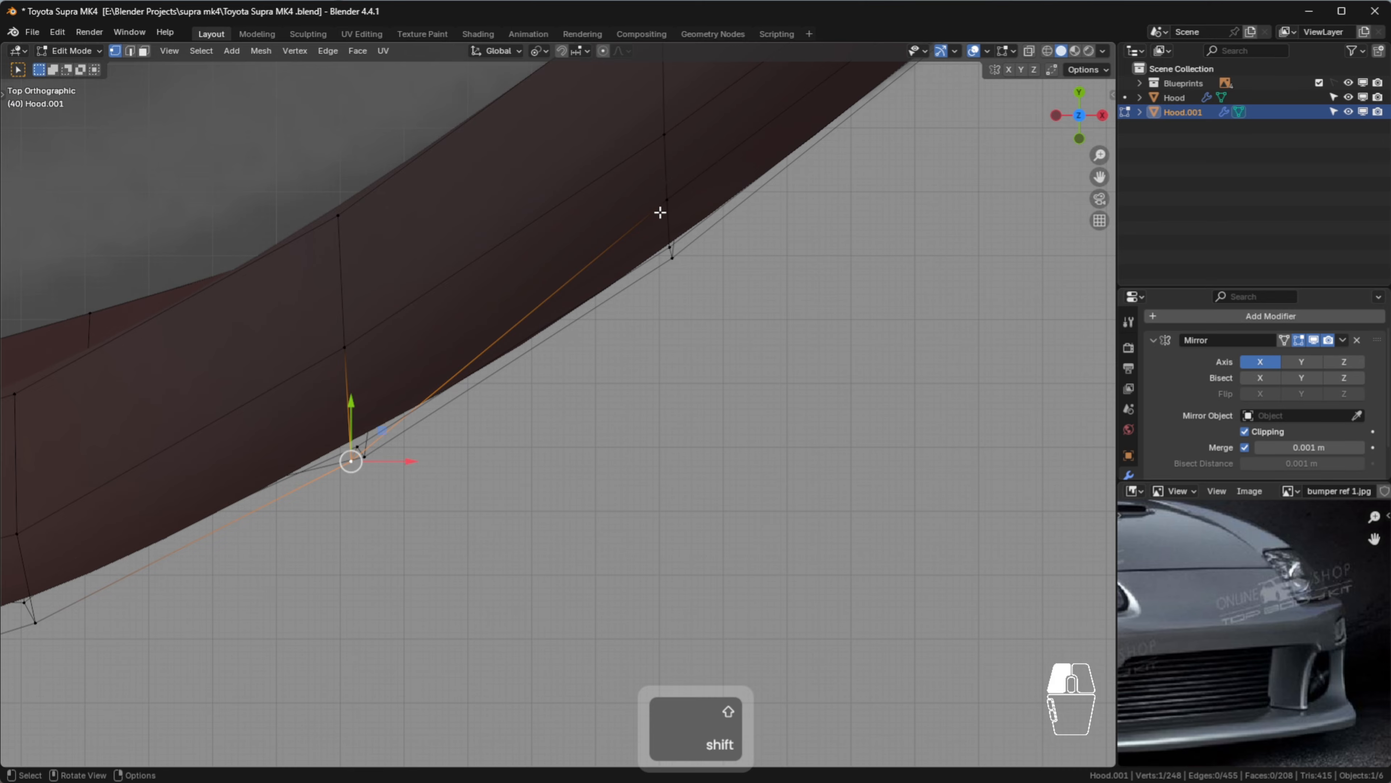
left_click(666, 200)
left_click_drag(667, 170, 679, 228)
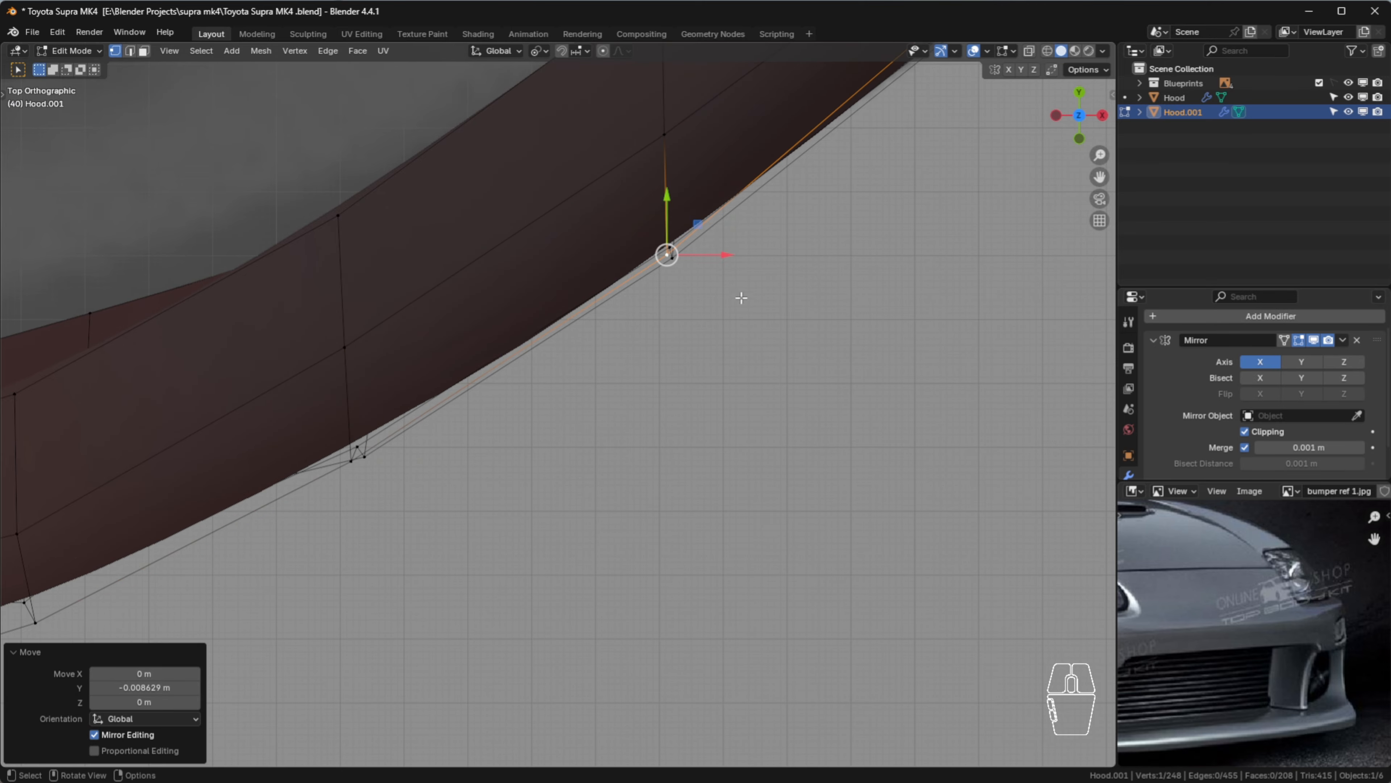
Move two neighbouring vertices beside the grille opening's outer end forward along Y, the one nearer the opening by about 0.0063 m
left_click(736, 295)
middle_click_drag(736, 295, 746, 402)
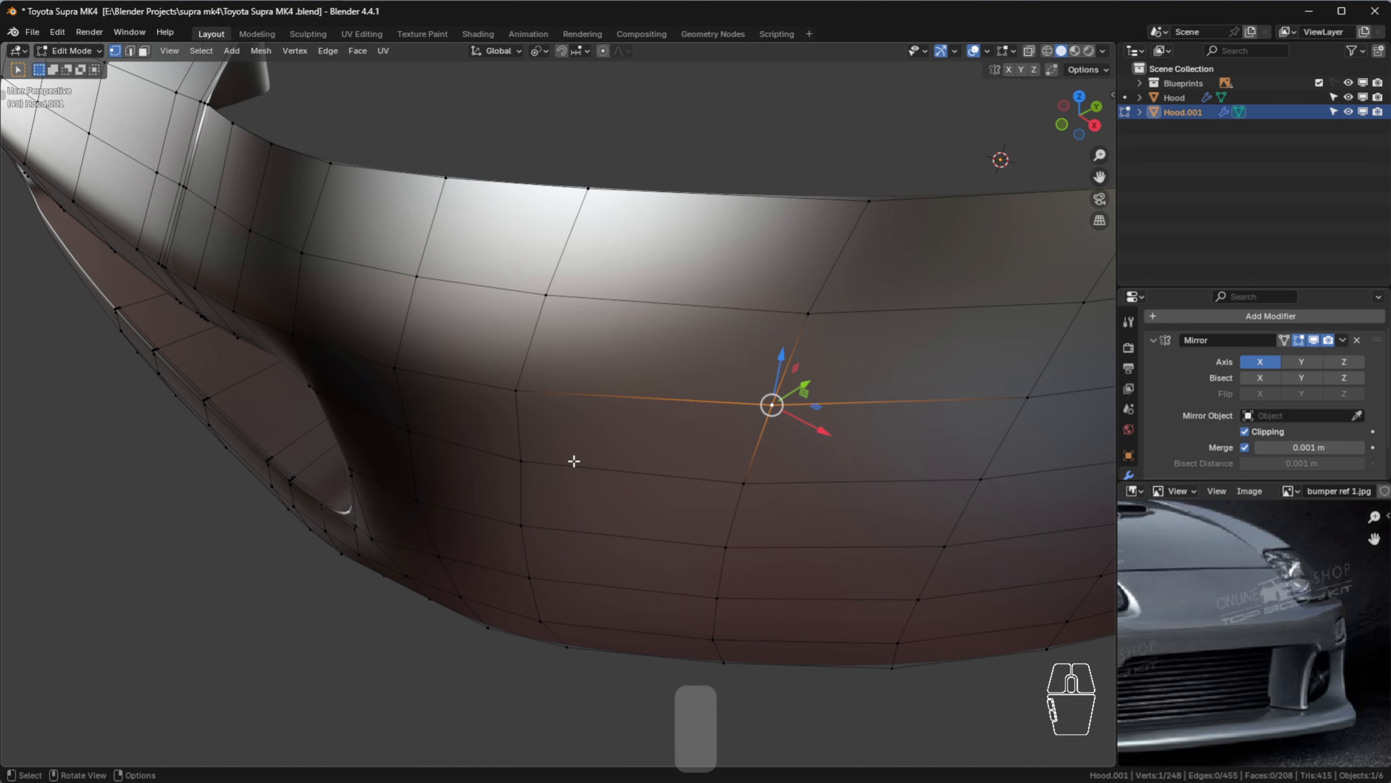
left_click(421, 441)
left_click_drag(440, 417, 427, 430)
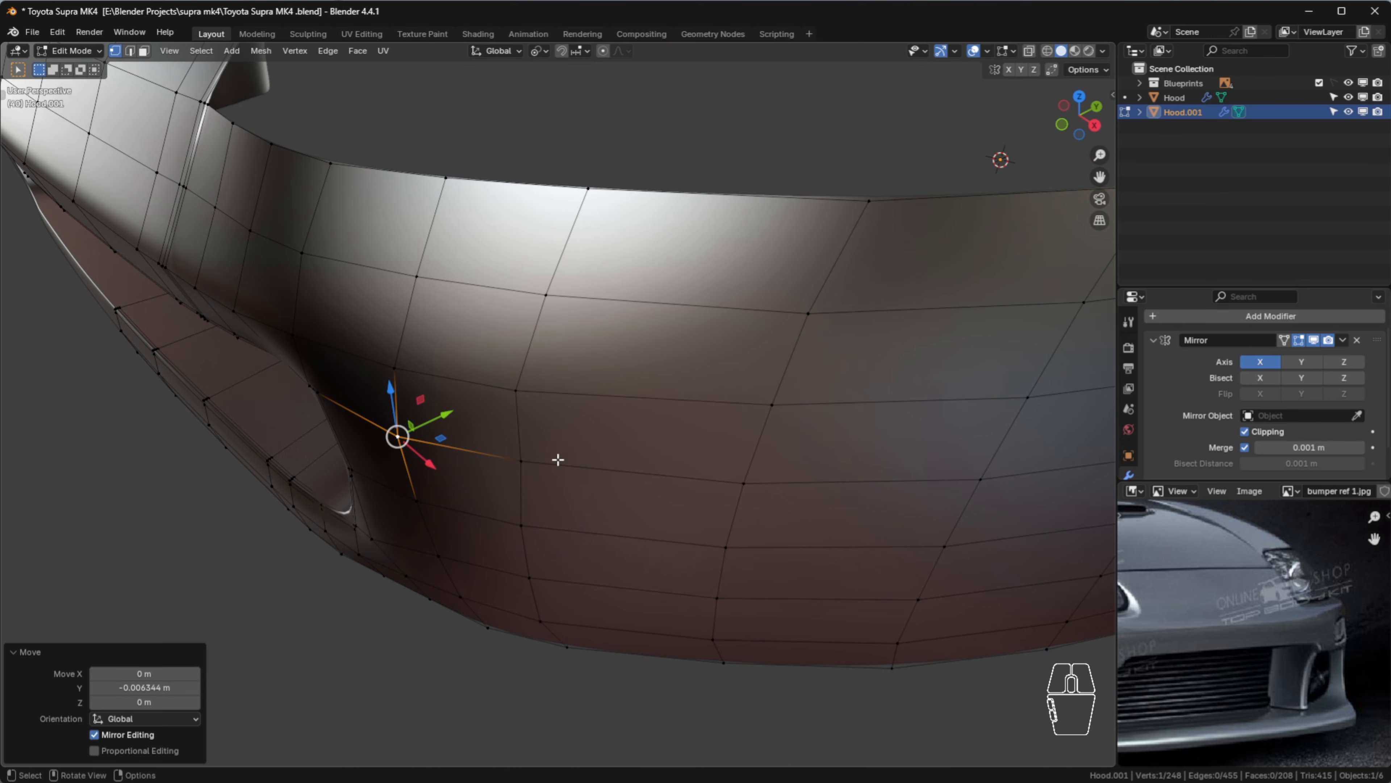
left_click(533, 460)
left_click_drag(550, 443, 543, 450)
left_click(607, 130)
middle_click_drag(606, 130, 941, 162)
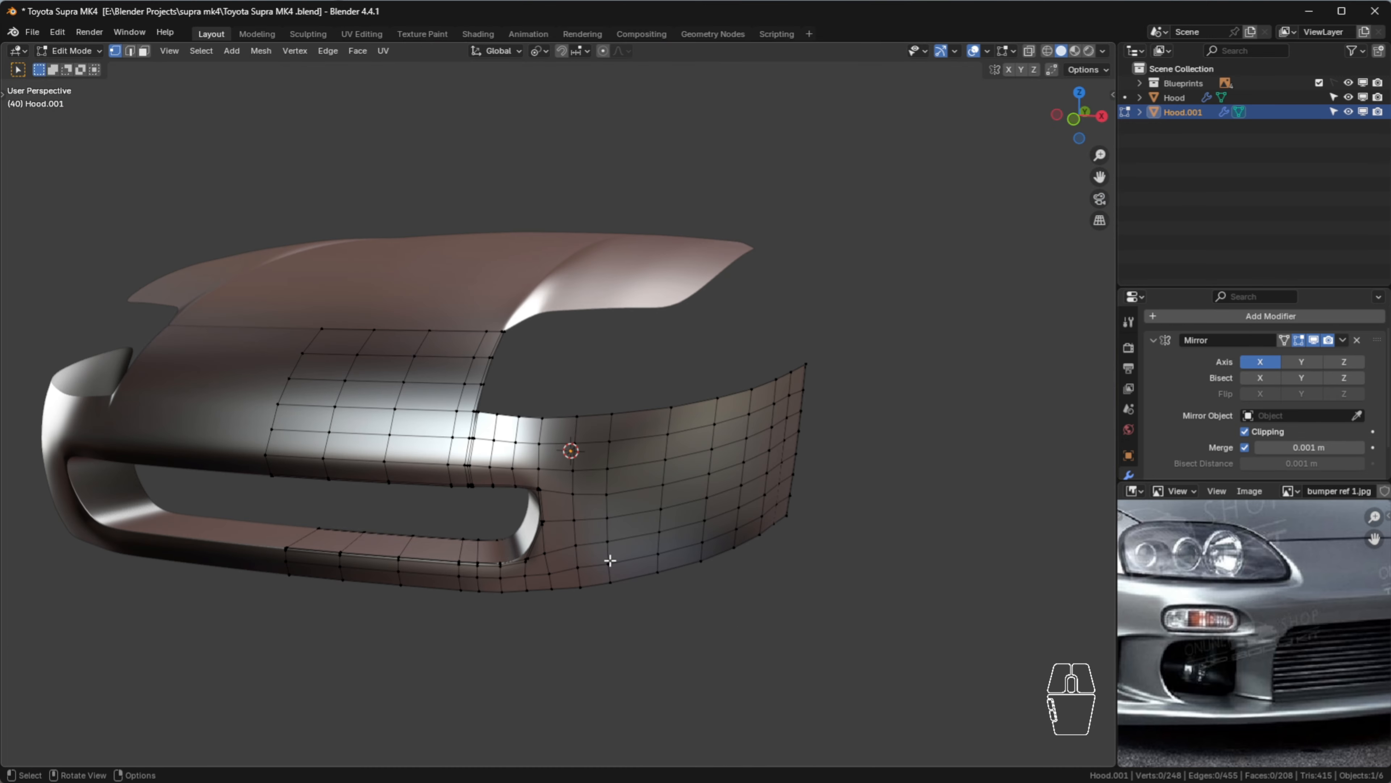
scroll(755, 450, "up", 2)
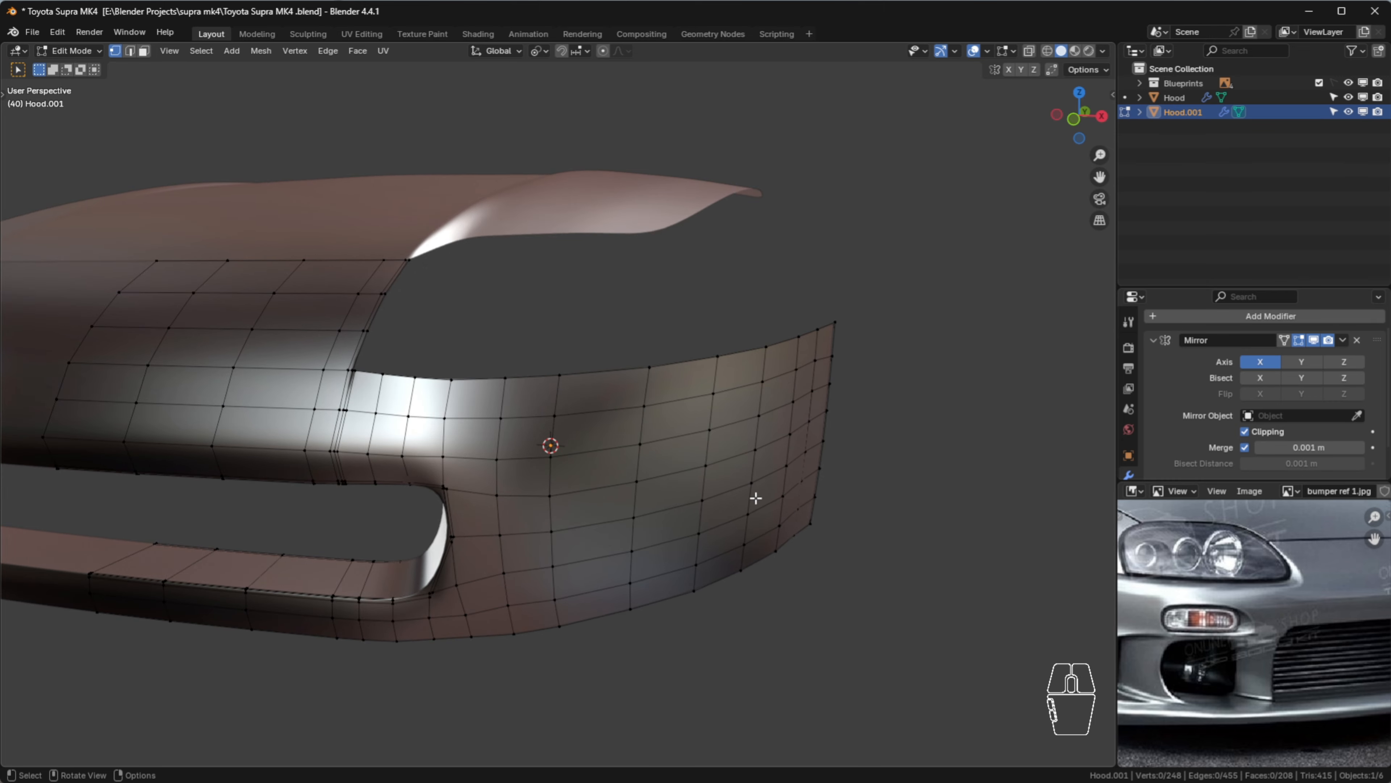
key("Tab")
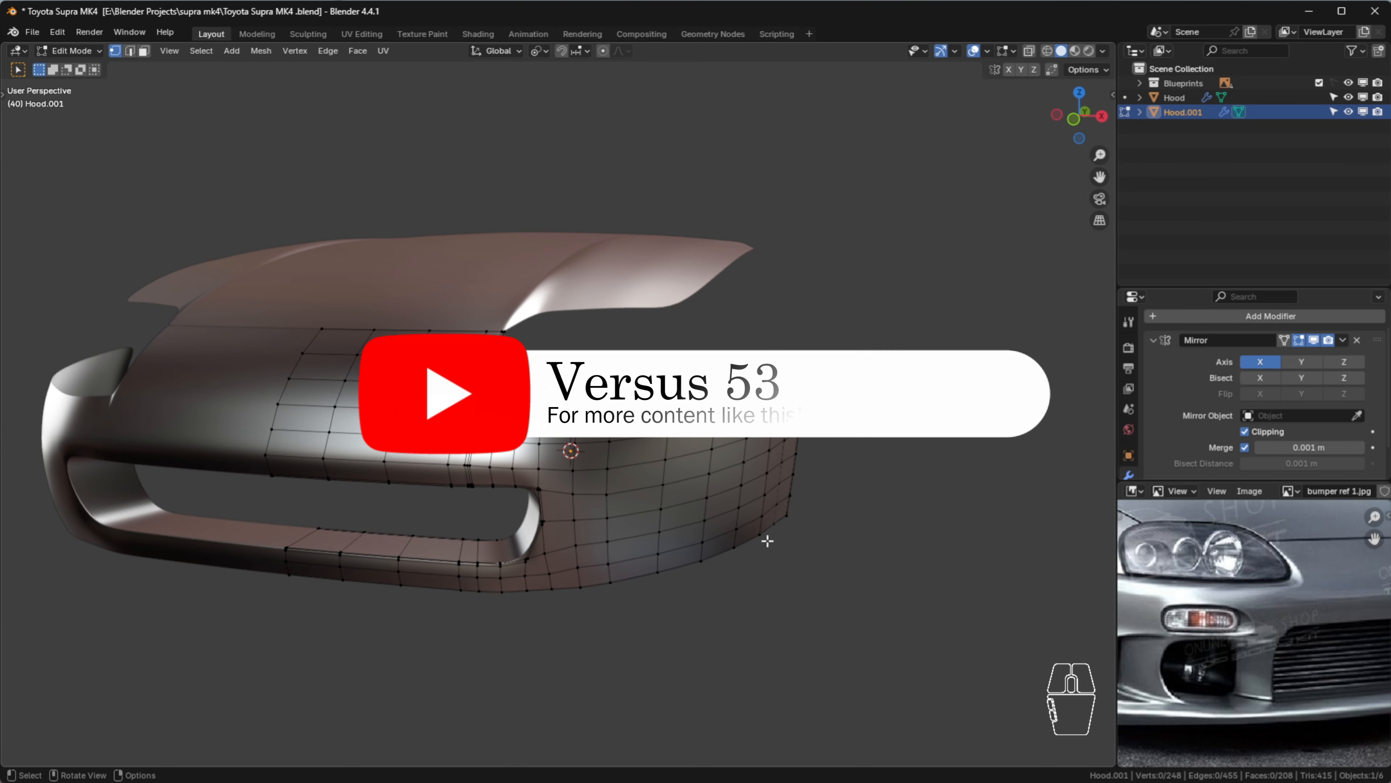
scroll(725, 505, "up", 2)
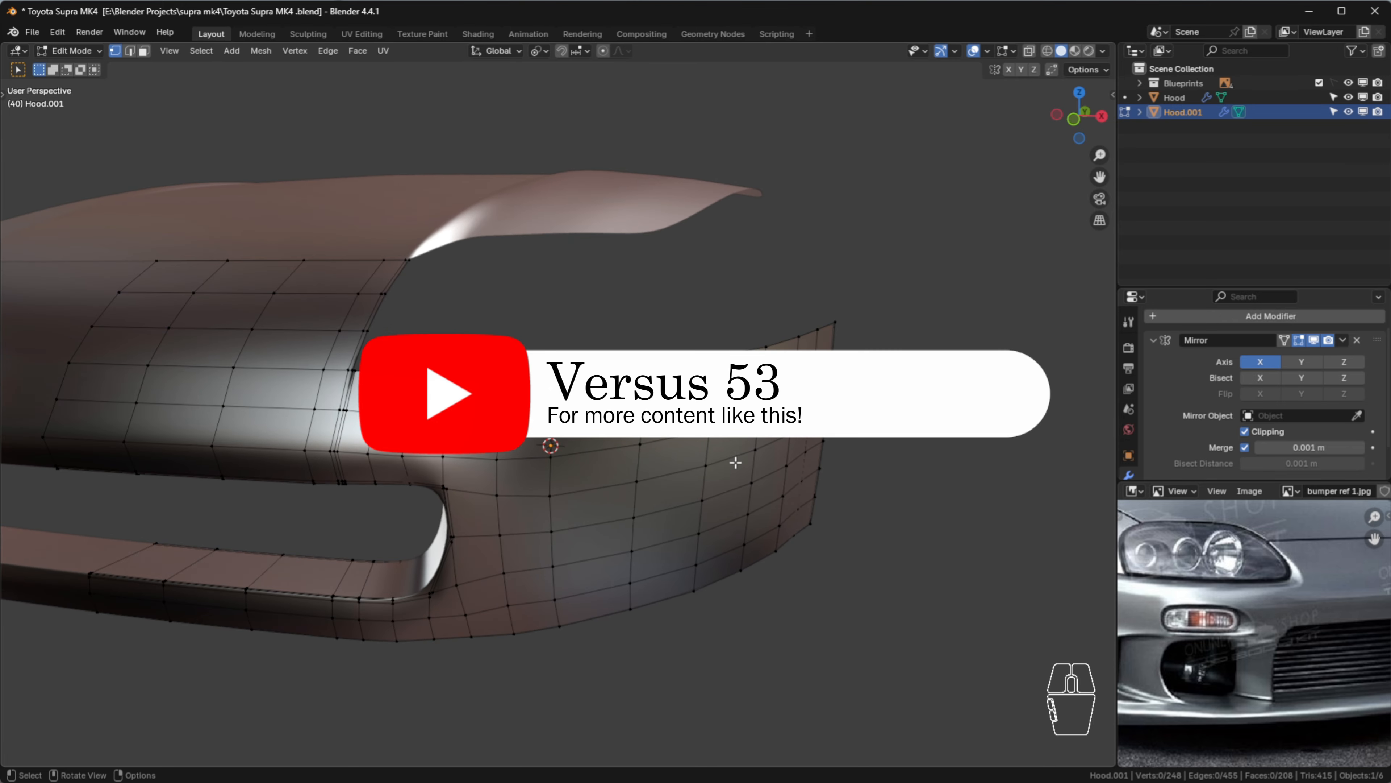